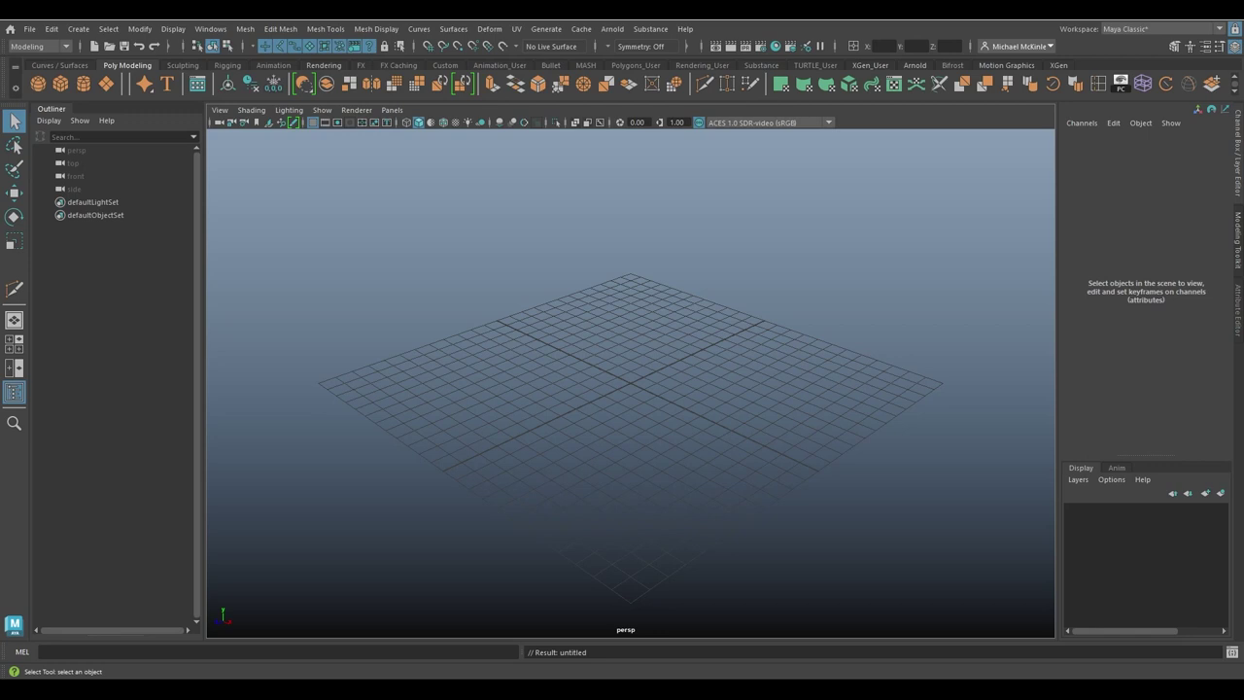
Step: Examine the three pencil reference photos in the browser for the body, sharpened tip and eraser shapes, and return to the 3D scene
{"action": "mouse_move", "coordinate": [1243, 60]}
{"action": "left_mouse_down"}
{"action": "mouse_move", "coordinate": [934, 19]}
{"action": "mouse_move", "coordinate": [923, 84]}
{"action": "mouse_move", "coordinate": [858, 82]}
{"action": "left_mouse_up"}
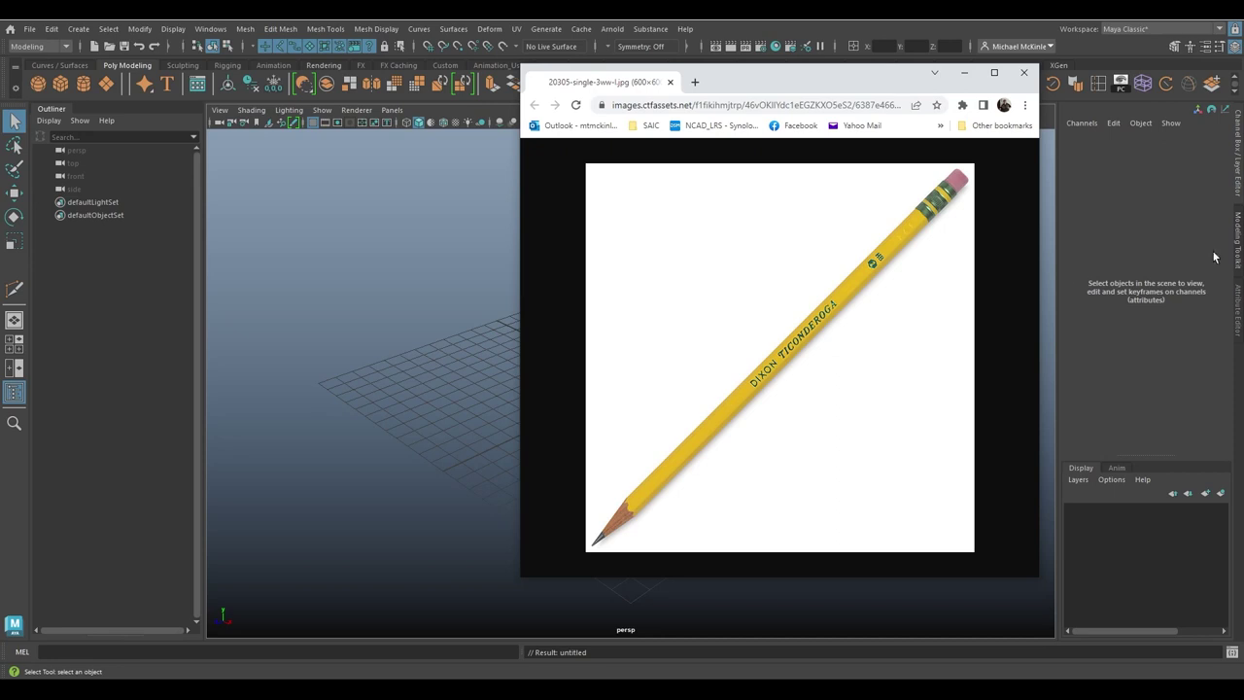
{"action": "left_click_drag", "start_coordinate": [1214, 255], "coordinate": [868, 383]}
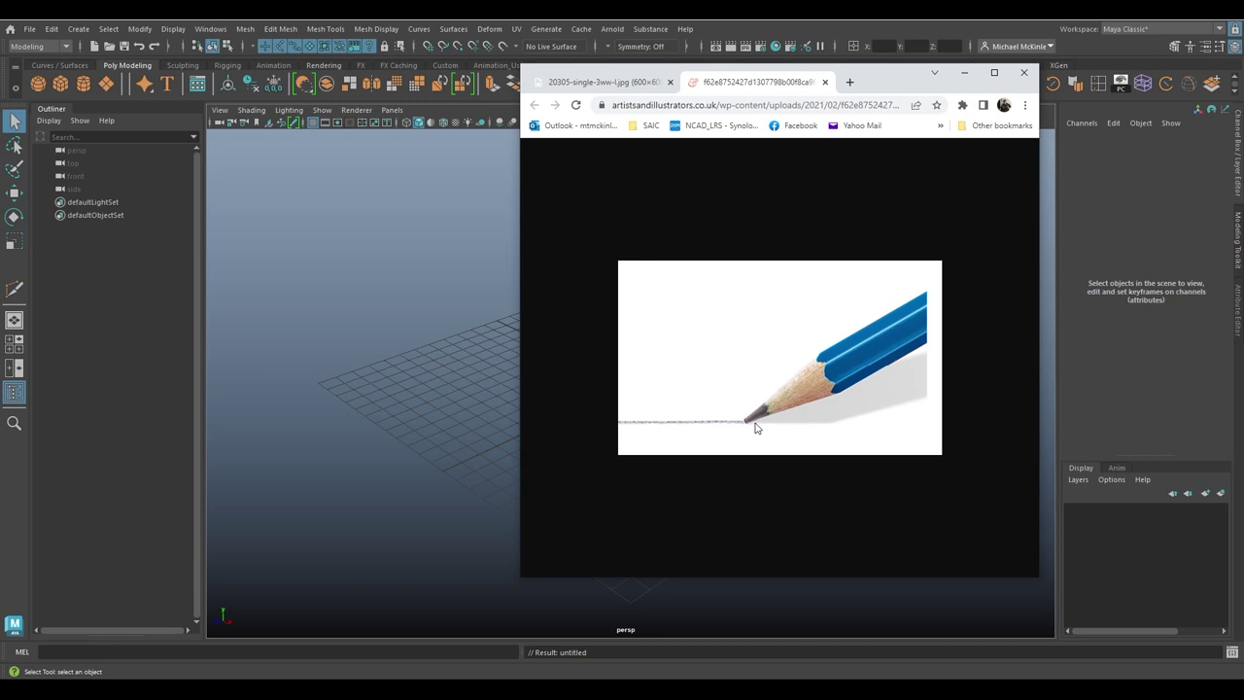
{"action": "left_click", "coordinate": [613, 86]}
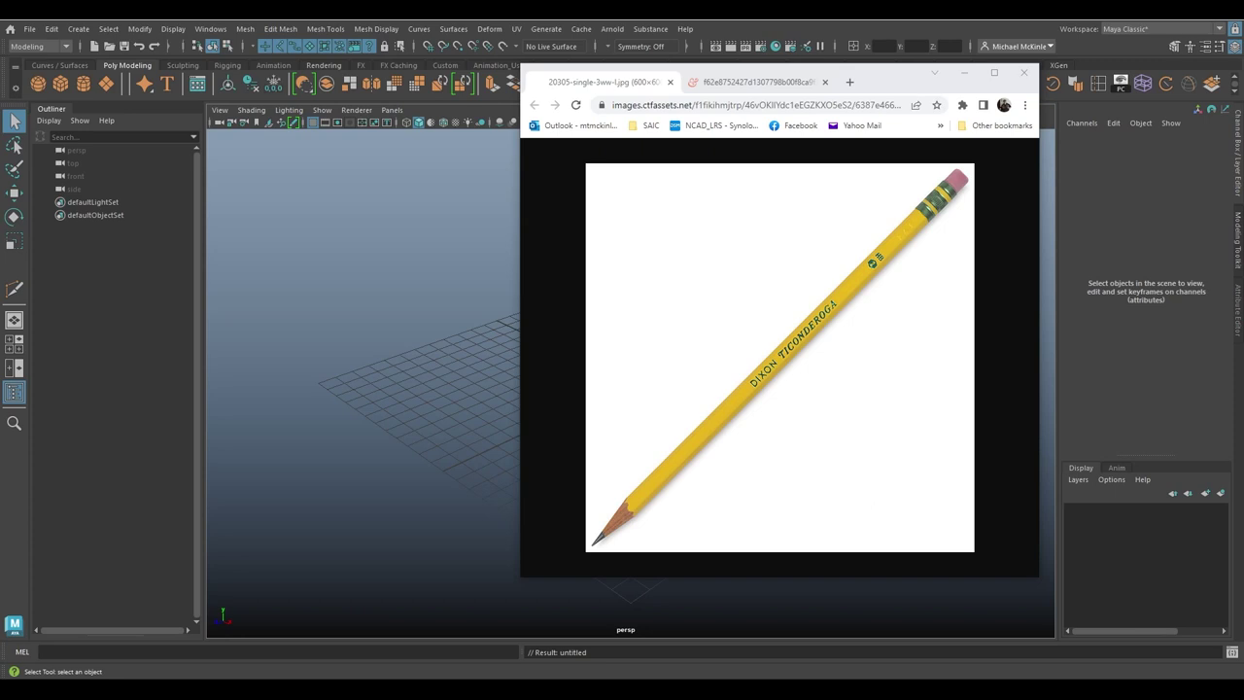
{"action": "mouse_move", "coordinate": [875, 680]}
{"action": "left_mouse_down"}
{"action": "mouse_move", "coordinate": [805, 233]}
{"action": "mouse_move", "coordinate": [803, 91]}
{"action": "mouse_move", "coordinate": [820, 86]}
{"action": "left_mouse_up"}
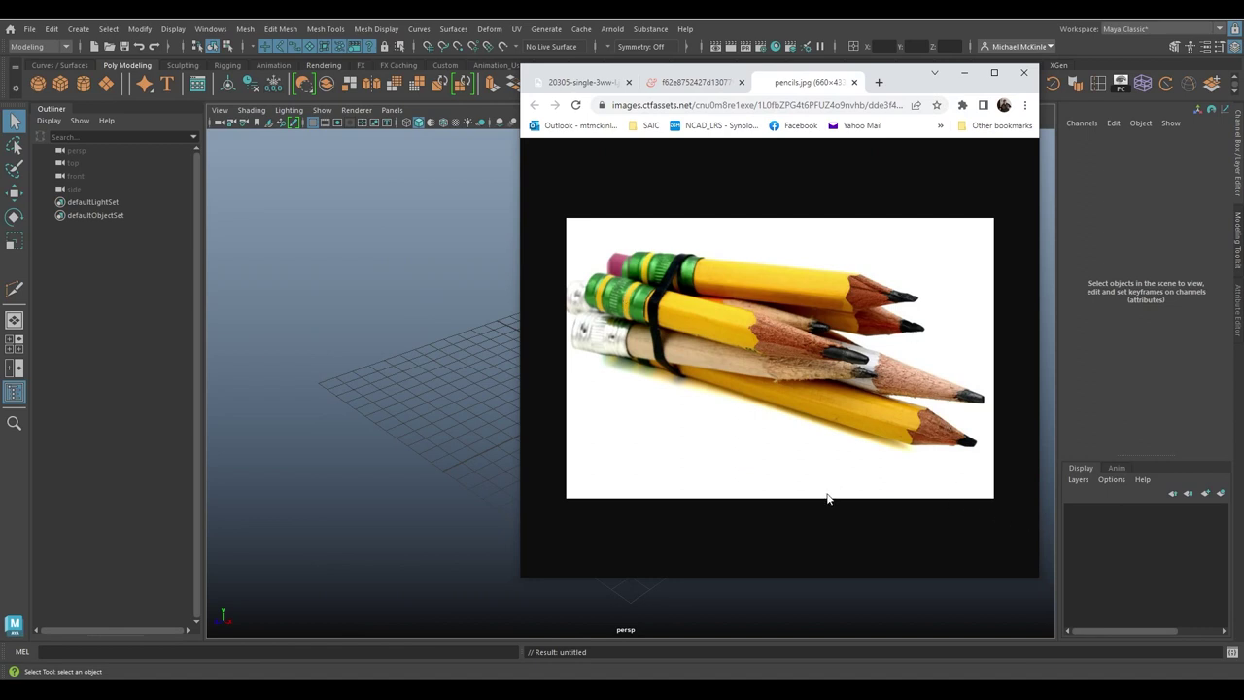
{"action": "mouse_move", "coordinate": [909, 78]}
{"action": "left_mouse_down"}
{"action": "mouse_move", "coordinate": [437, 73]}
{"action": "mouse_move", "coordinate": [375, 30]}
{"action": "mouse_move", "coordinate": [382, 19]}
{"action": "mouse_move", "coordinate": [450, 70]}
{"action": "mouse_move", "coordinate": [55, 70]}
{"action": "mouse_move", "coordinate": [0, 108]}
{"action": "left_mouse_up"}
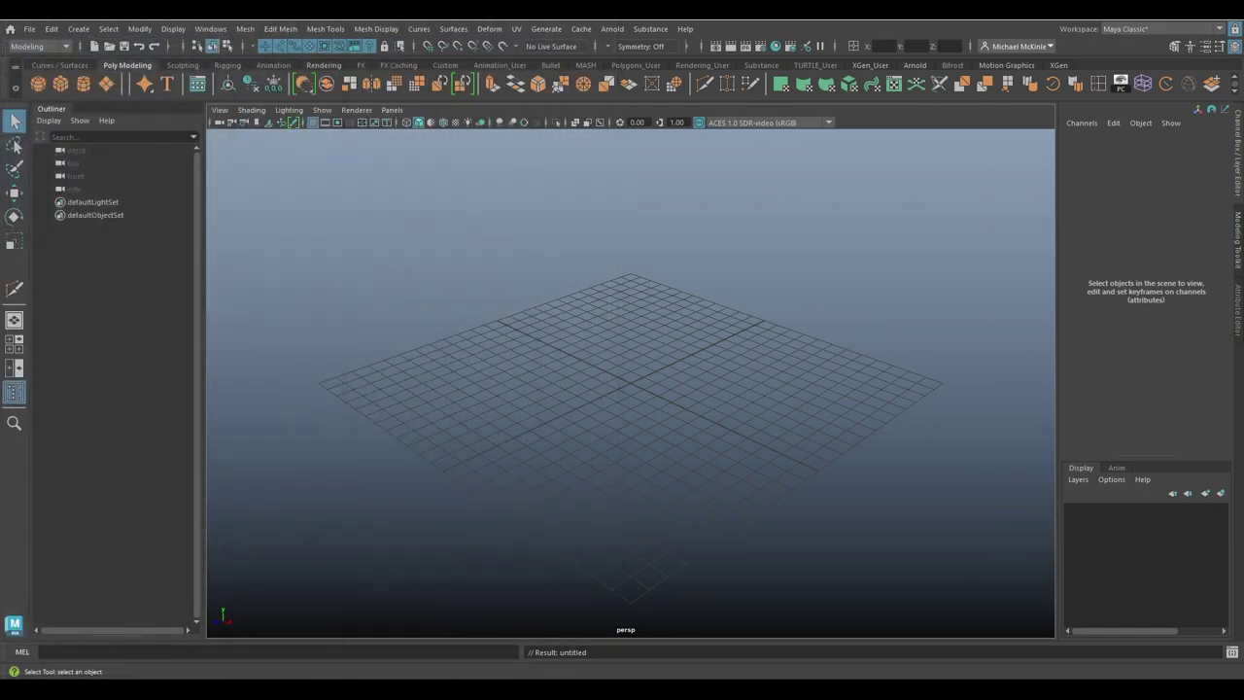
{"action": "left_click_drag", "start_coordinate": [0, 122], "coordinate": [0, 43]}
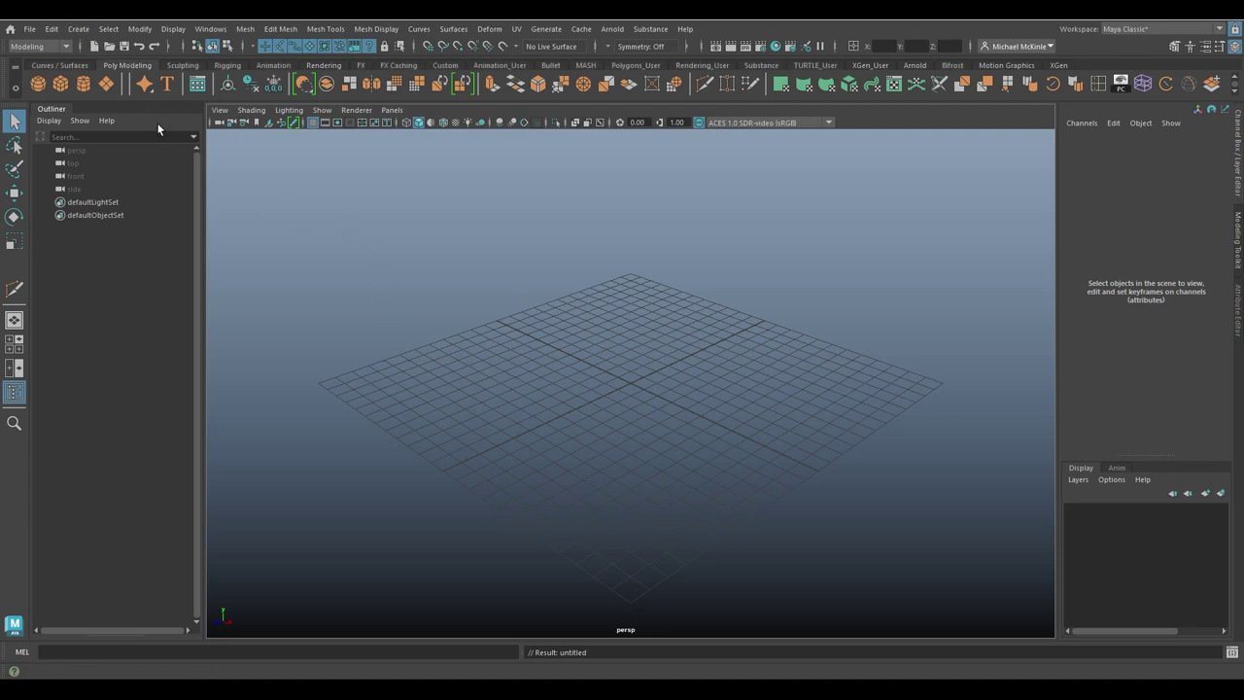
Step: Create a polygon cylinder at the origin
{"action": "left_click", "coordinate": [82, 29]}
{"action": "mouse_move", "coordinate": [156, 77]}
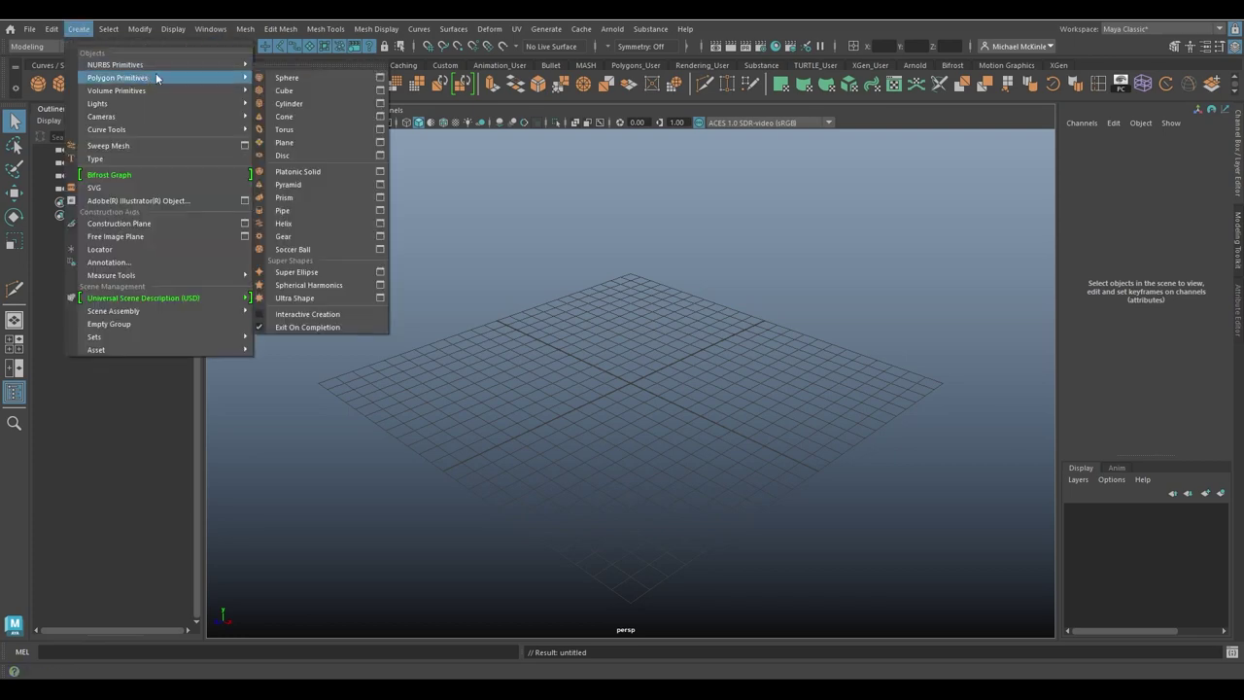
{"action": "left_click", "coordinate": [288, 103]}
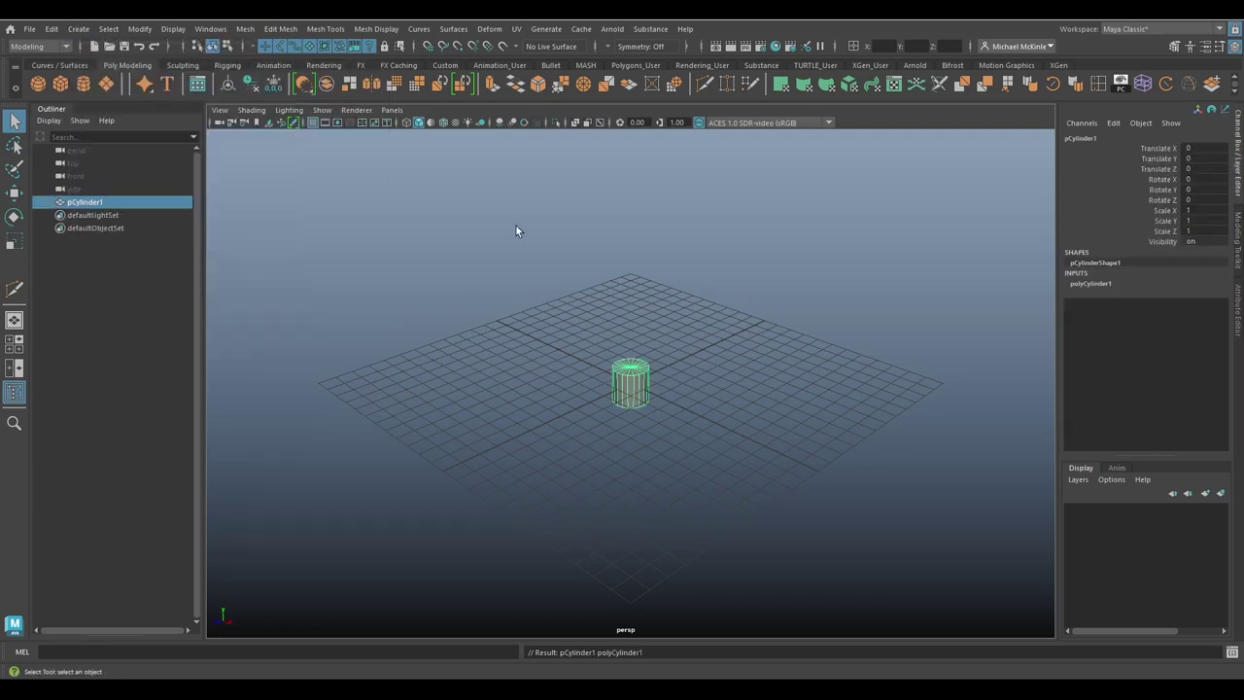
Step: Rotate the cylinder 90 degrees about the X axis so it lies on its side
{"action": "left_click_drag", "start_coordinate": [641, 371], "coordinate": [518, 348], "text": "alt"}
{"action": "right_click_drag", "start_coordinate": [518, 347], "coordinate": [631, 383], "text": "alt"}
{"action": "left_click_drag", "start_coordinate": [631, 383], "coordinate": [645, 374], "text": "alt"}
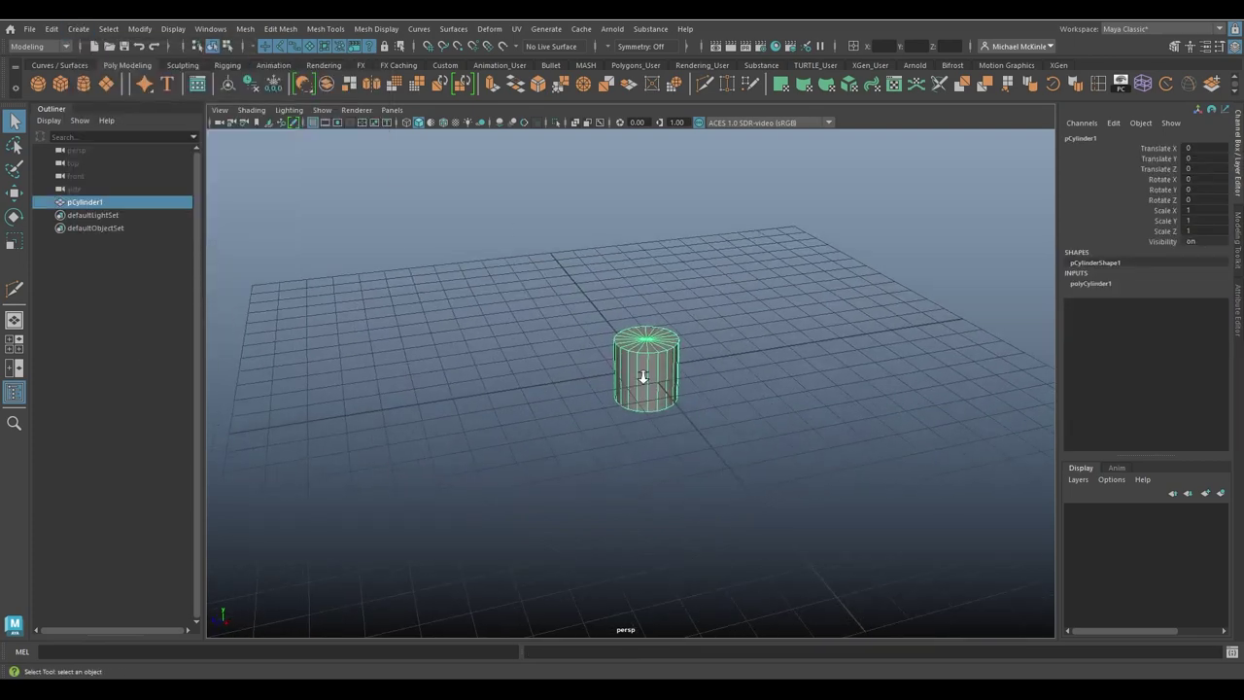
{"action": "right_click_drag", "start_coordinate": [645, 374], "coordinate": [798, 428], "text": "alt"}
{"action": "key", "text": "e"}
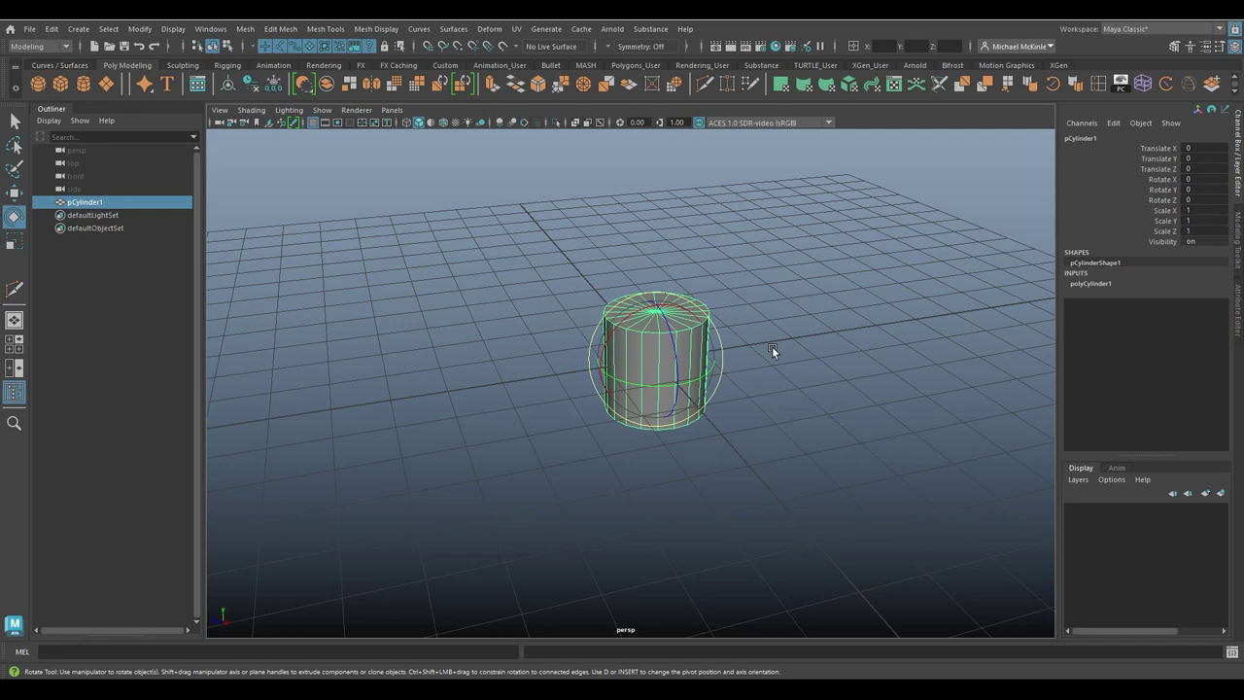
{"action": "left_click_drag", "start_coordinate": [639, 312], "coordinate": [590, 392]}
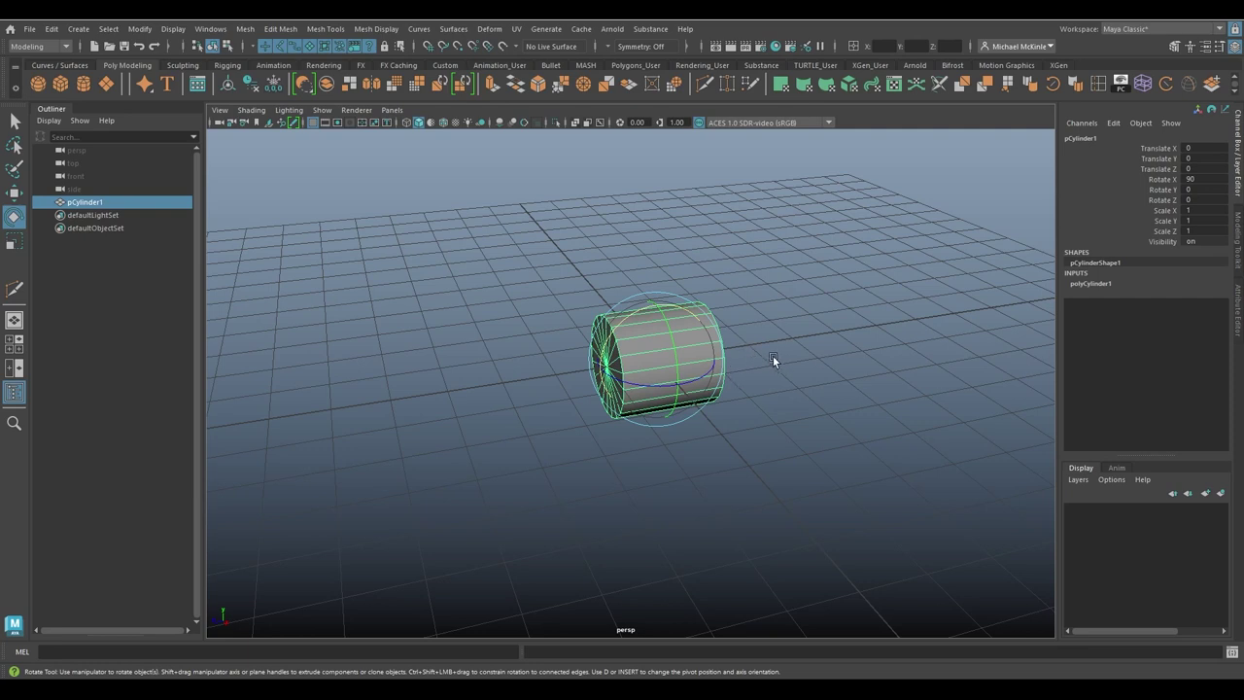
{"action": "mouse_move", "coordinate": [618, 331]}
{"action": "left_mouse_down"}
{"action": "mouse_move", "coordinate": [655, 294]}
{"action": "mouse_move", "coordinate": [614, 359]}
{"action": "mouse_move", "coordinate": [604, 352]}
{"action": "mouse_move", "coordinate": [647, 294]}
{"action": "mouse_move", "coordinate": [619, 307]}
{"action": "mouse_move", "coordinate": [602, 339]}
{"action": "mouse_move", "coordinate": [610, 317]}
{"action": "left_mouse_up"}
{"action": "left_click_drag", "start_coordinate": [632, 397], "coordinate": [705, 384], "text": "alt"}
{"action": "left_click_drag", "start_coordinate": [705, 384], "coordinate": [688, 374]}
{"action": "right_click_drag", "start_coordinate": [688, 373], "coordinate": [725, 364]}
{"action": "key", "text": "ctrl+z"}
{"action": "key", "text": "ctrl+z"}
{"action": "key", "text": "ctrl+z"}
{"action": "key", "text": "ctrl+z"}
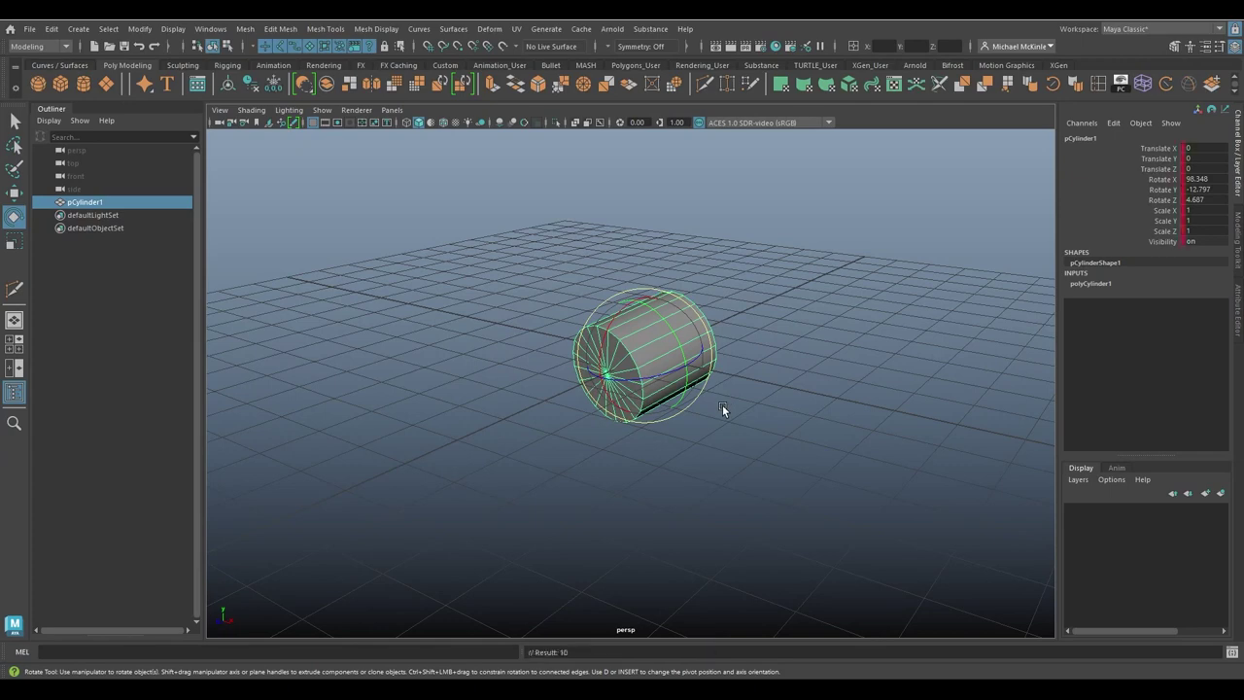
Step: Set the cylinder's Subdivisions Caps to 0 to remove the triangle fans from its ends
{"action": "key", "text": "w"}
{"action": "left_click_drag", "start_coordinate": [681, 425], "coordinate": [737, 418], "text": "alt"}
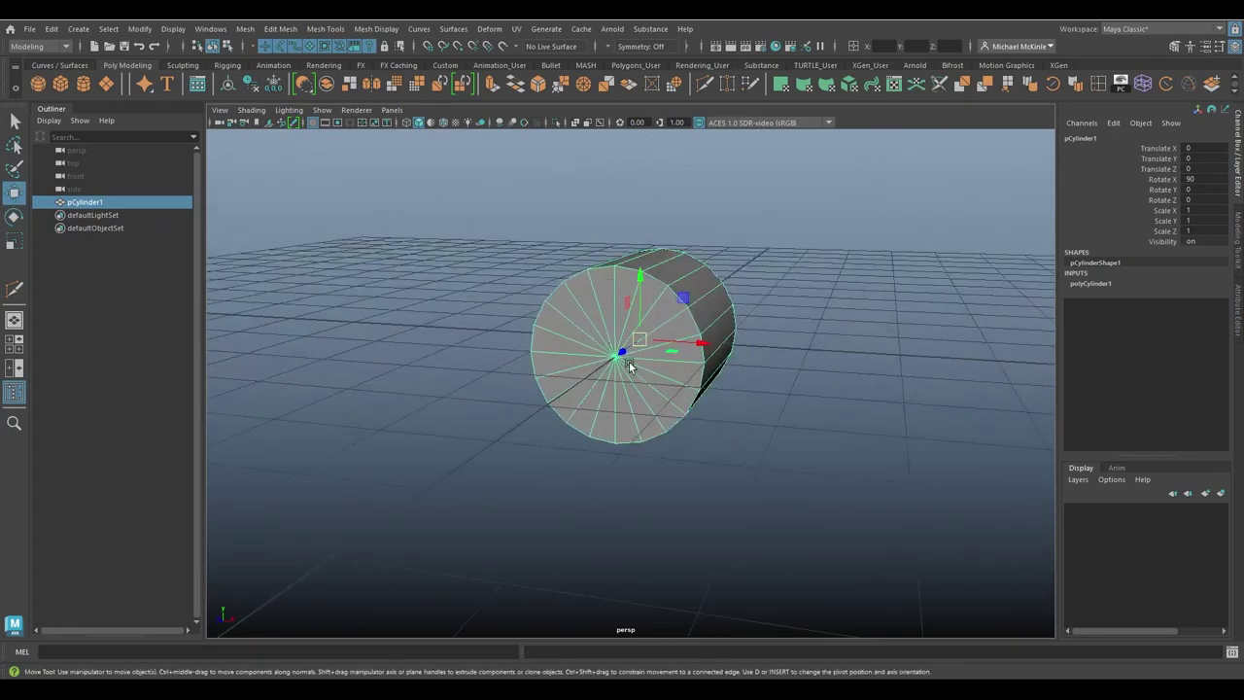
{"action": "left_click_drag", "start_coordinate": [622, 344], "coordinate": [605, 303], "text": "alt"}
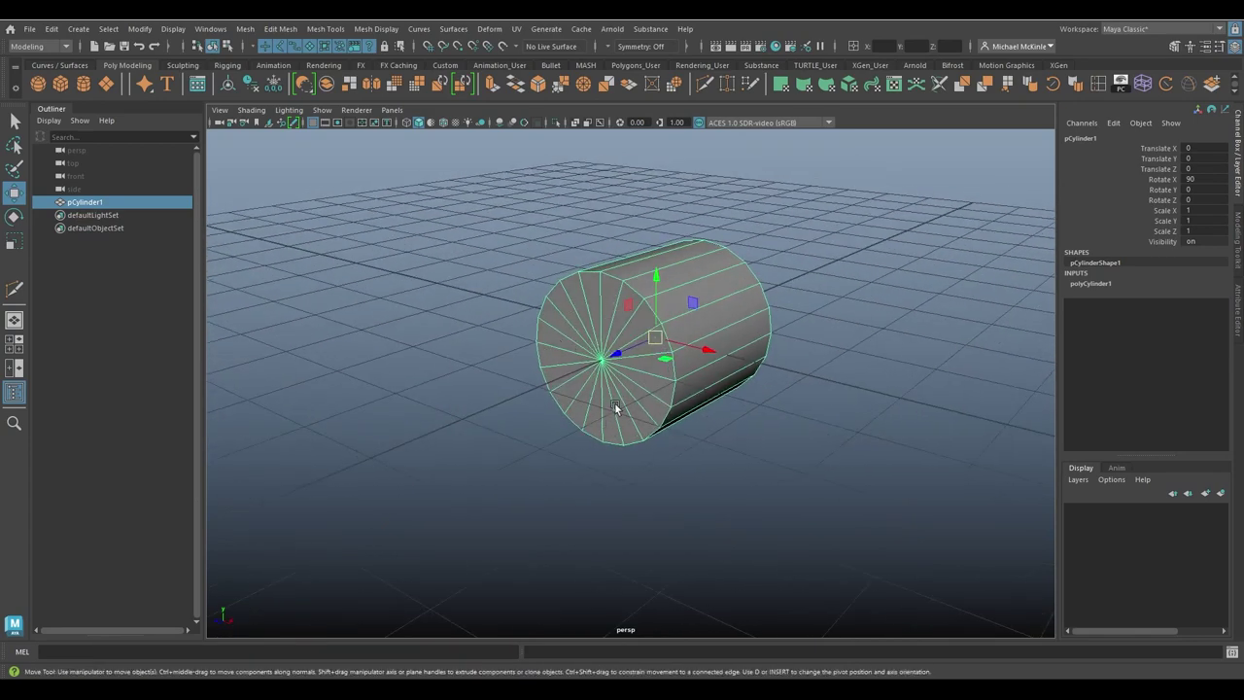
{"action": "left_click_drag", "start_coordinate": [607, 316], "coordinate": [694, 397], "text": "alt"}
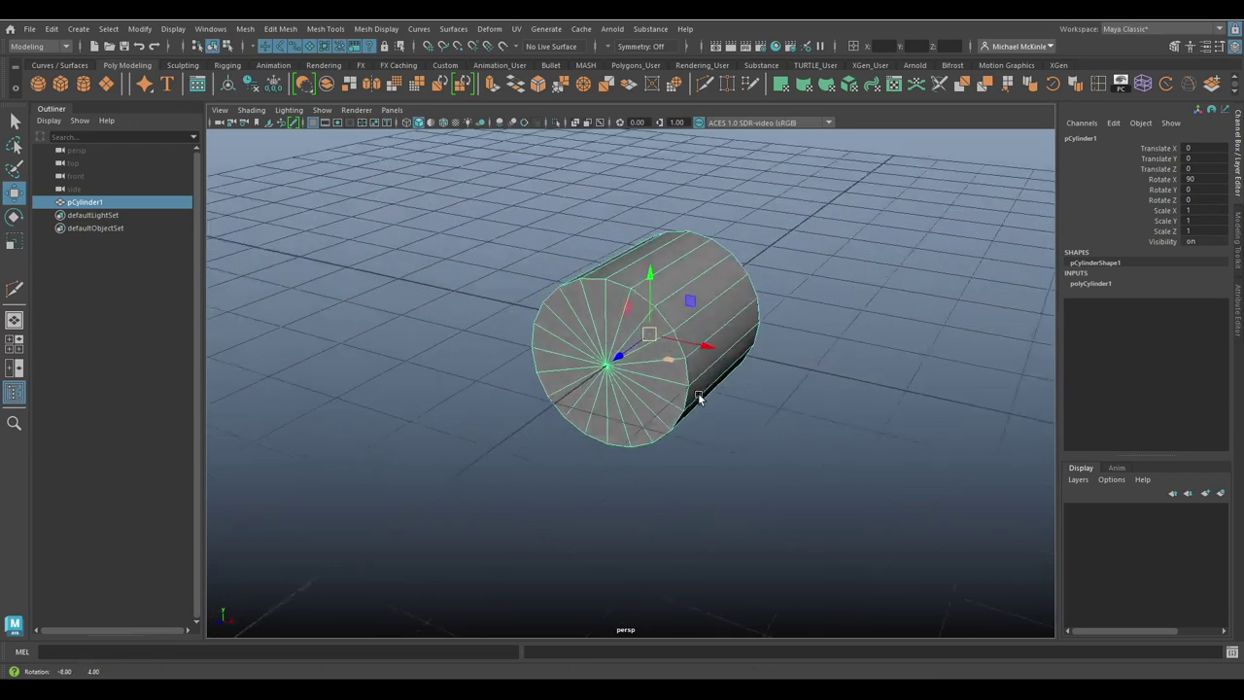
{"action": "left_click", "coordinate": [1093, 284]}
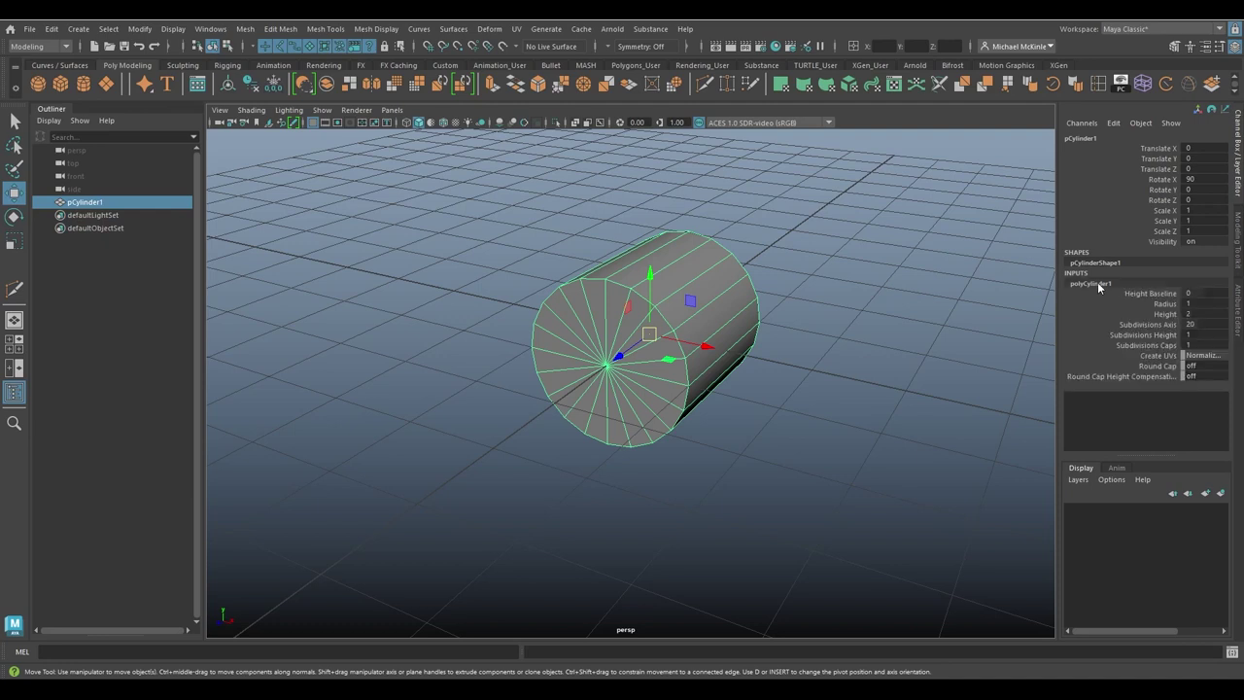
{"action": "left_click", "coordinate": [1167, 347]}
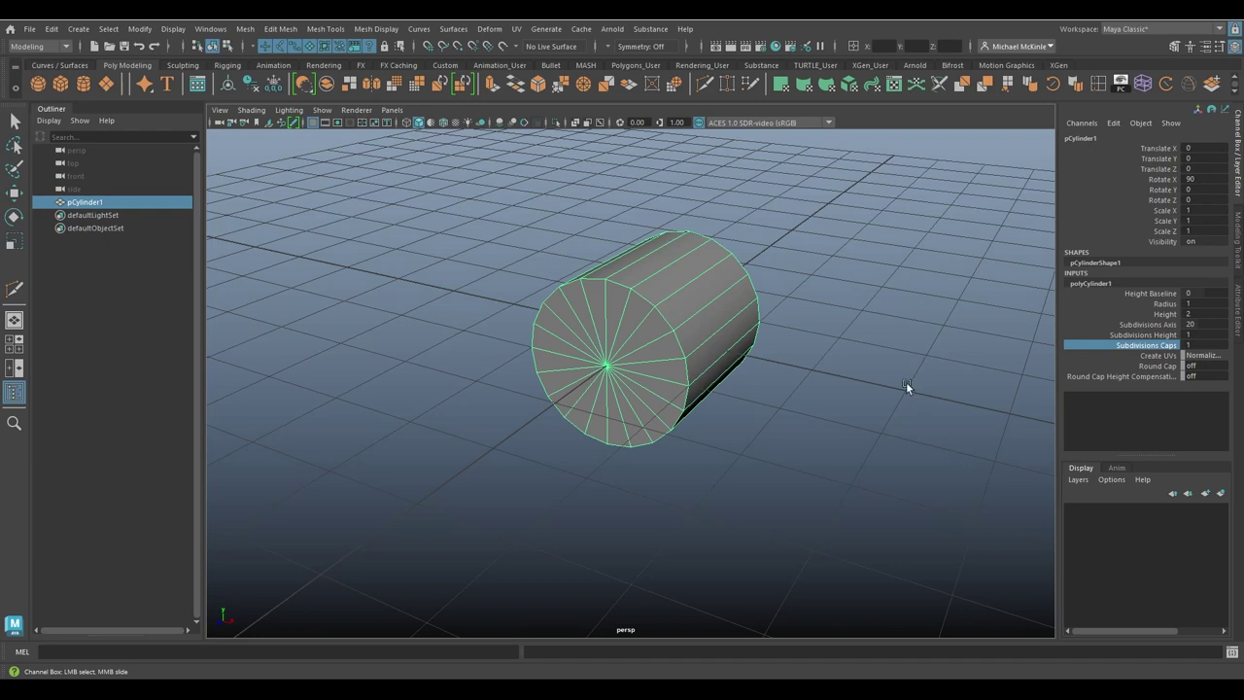
{"action": "middle_click_drag", "start_coordinate": [913, 213], "coordinate": [875, 194]}
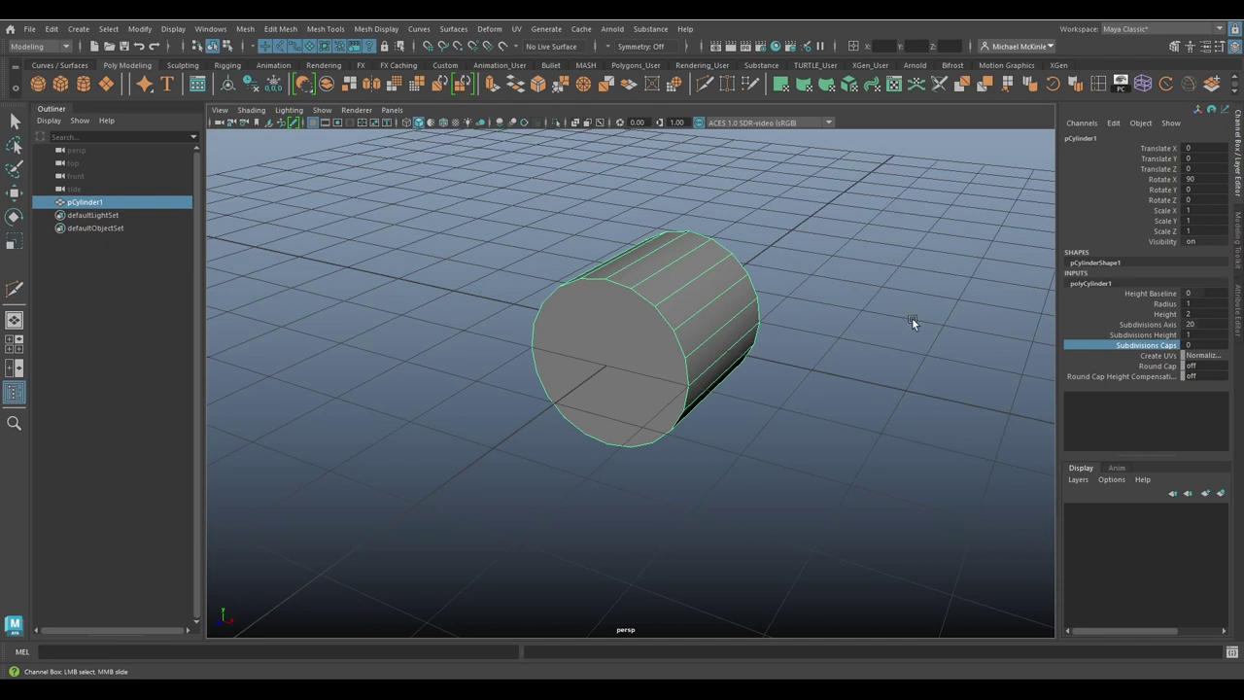
Step: Check the pencil bundle reference photo and set the cylinder's Subdivisions Axis to 6
{"action": "left_click", "coordinate": [1153, 325]}
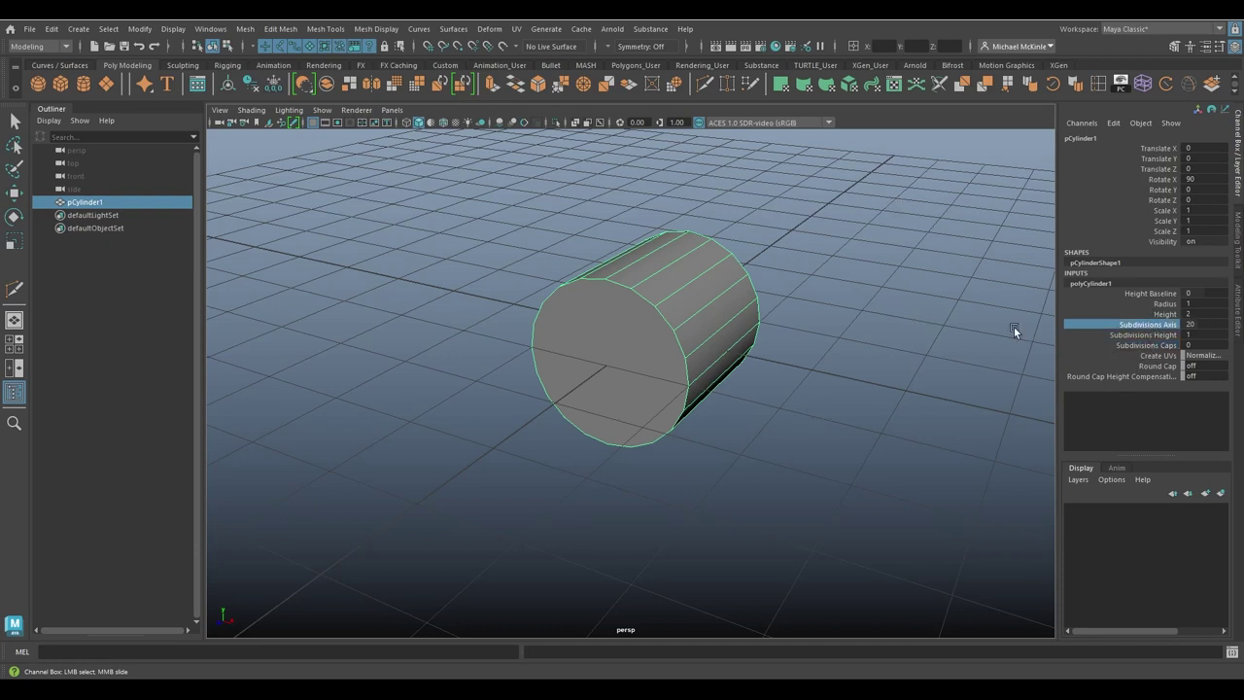
{"action": "left_click_drag", "start_coordinate": [606, 333], "coordinate": [716, 356], "text": "alt"}
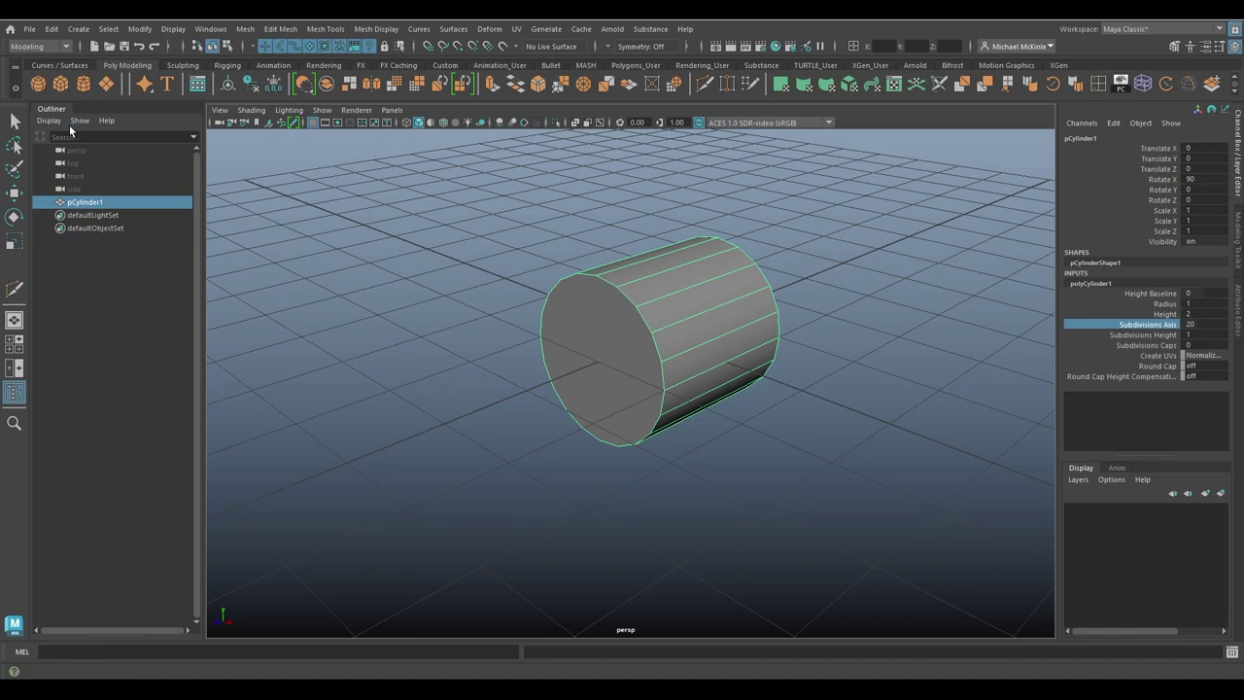
{"action": "key", "text": "alt+Tab"}
{"action": "left_click_drag", "start_coordinate": [582, 160], "coordinate": [592, 103]}
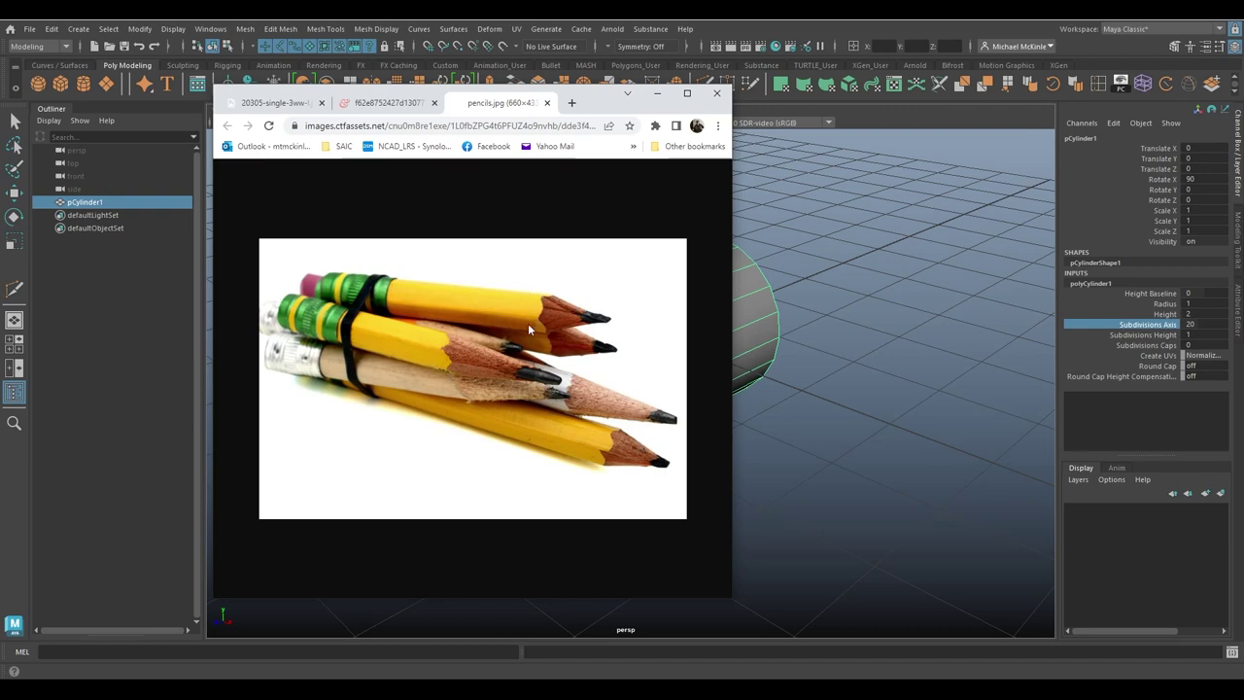
{"action": "left_click_drag", "start_coordinate": [603, 103], "coordinate": [0, 97]}
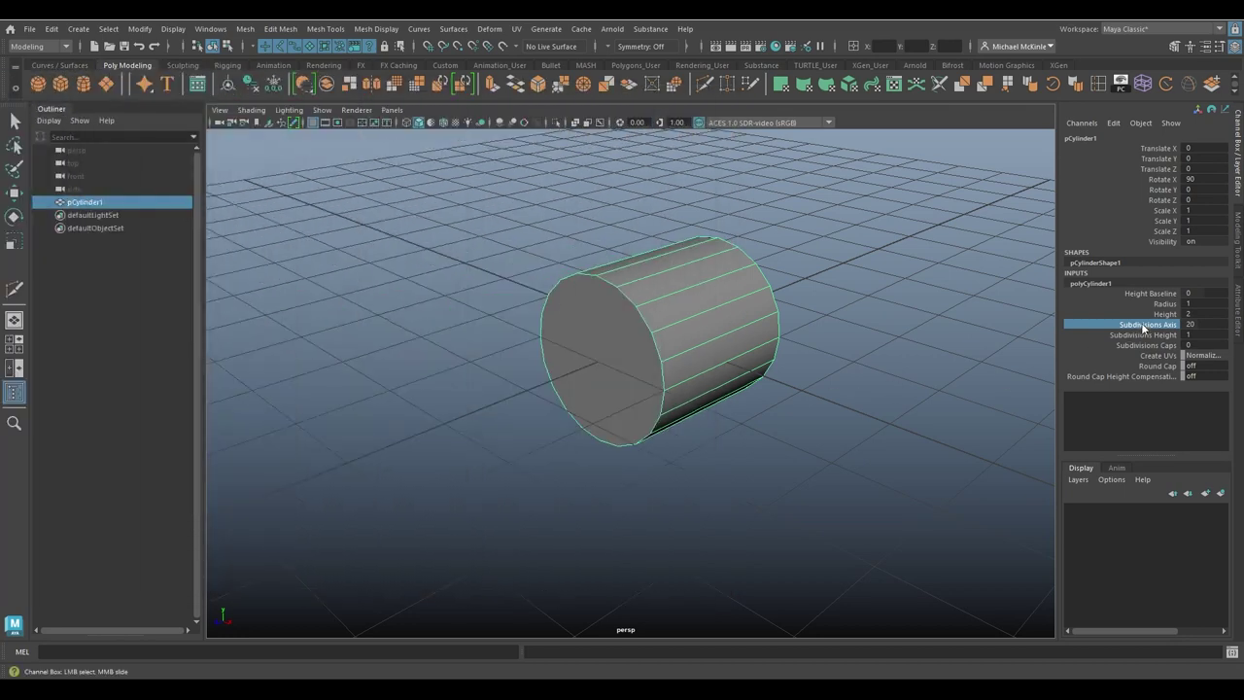
{"action": "middle_click_drag", "start_coordinate": [930, 266], "coordinate": [841, 263]}
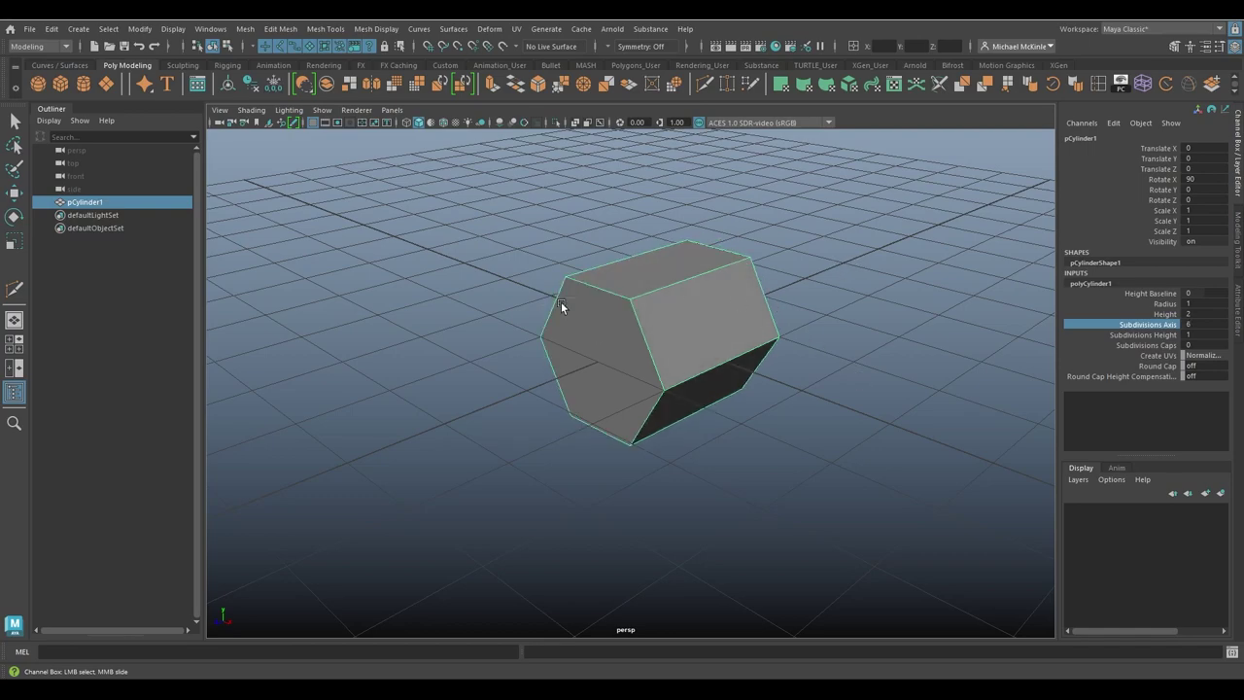
Step: Try a higher number of axis subdivisions on the cylinder and return Subdivisions Axis to 6
{"action": "left_click_drag", "start_coordinate": [561, 307], "coordinate": [608, 328], "text": "alt"}
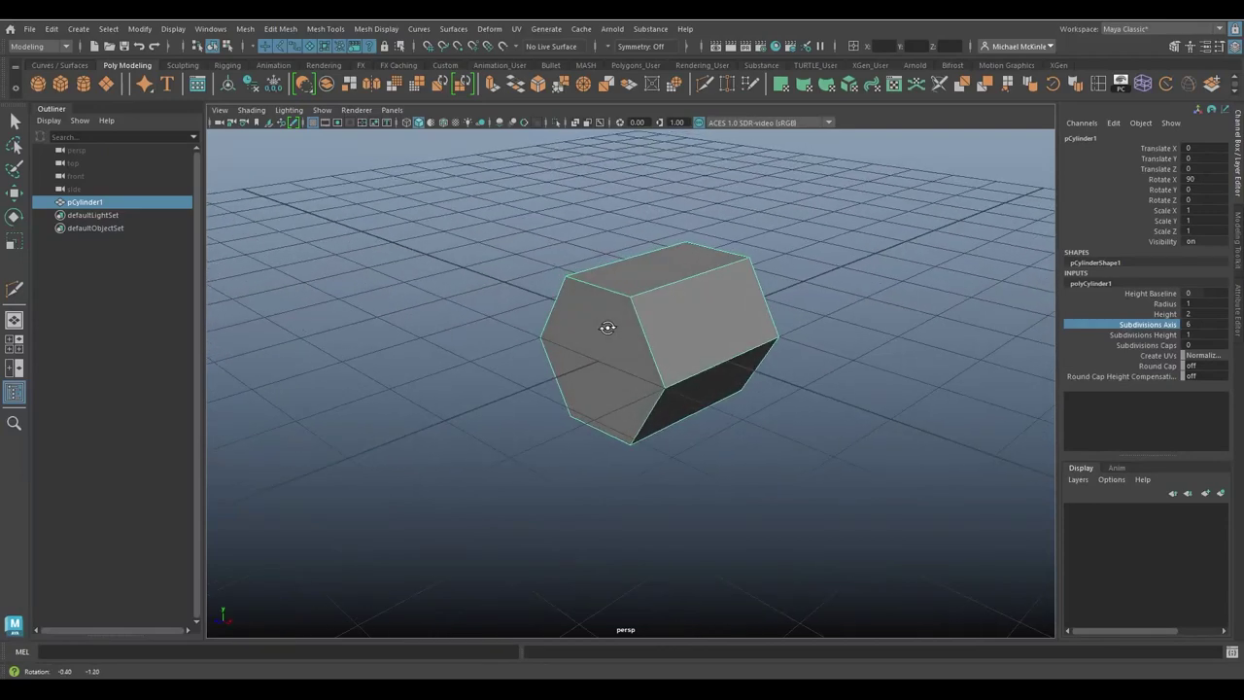
{"action": "right_click_drag", "start_coordinate": [619, 354], "coordinate": [776, 351], "text": "alt"}
{"action": "left_click_drag", "start_coordinate": [776, 352], "coordinate": [760, 354], "text": "alt"}
{"action": "middle_click_drag", "start_coordinate": [760, 355], "coordinate": [690, 387], "text": "alt"}
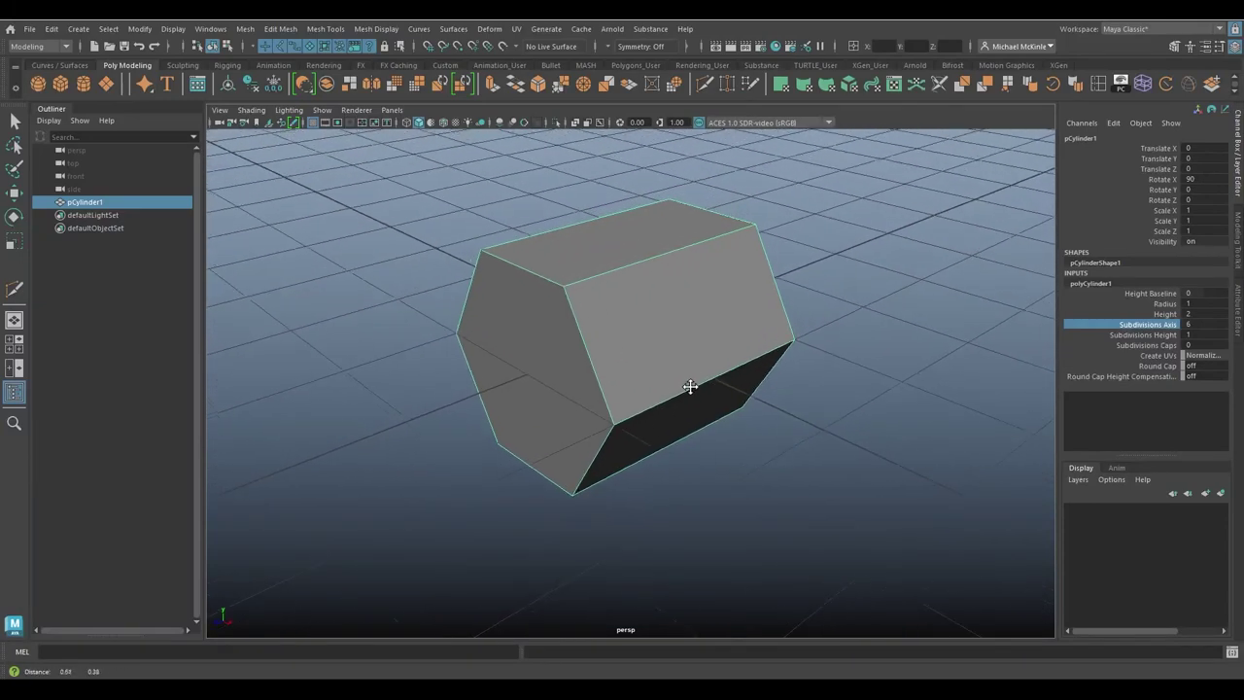
{"action": "right_click_drag", "start_coordinate": [690, 387], "coordinate": [689, 390], "text": "alt"}
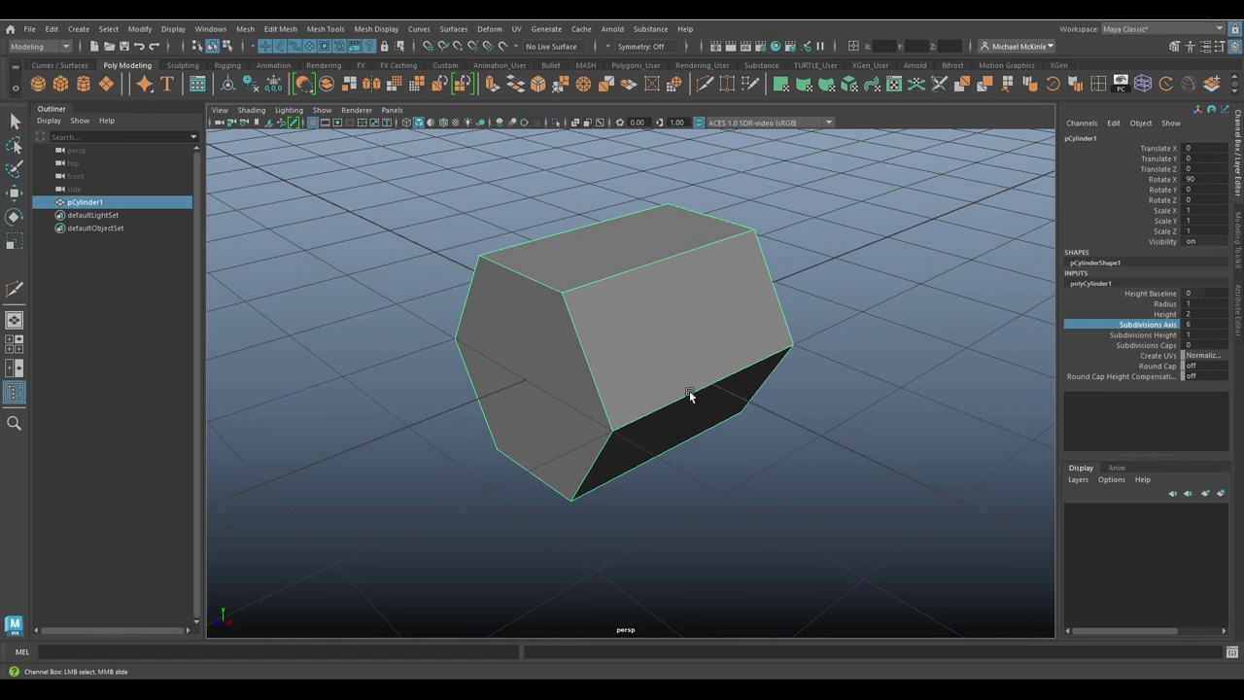
{"action": "left_click_drag", "start_coordinate": [766, 383], "coordinate": [786, 385], "text": "alt"}
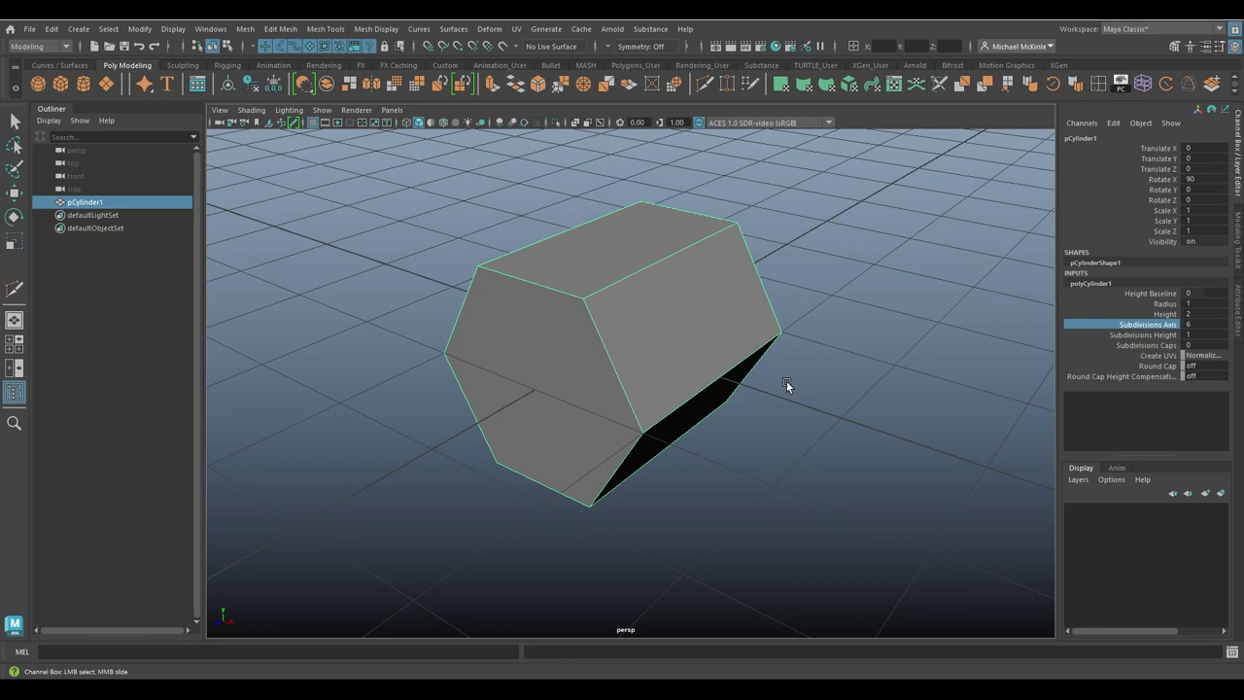
{"action": "middle_click_drag", "start_coordinate": [837, 361], "coordinate": [849, 360]}
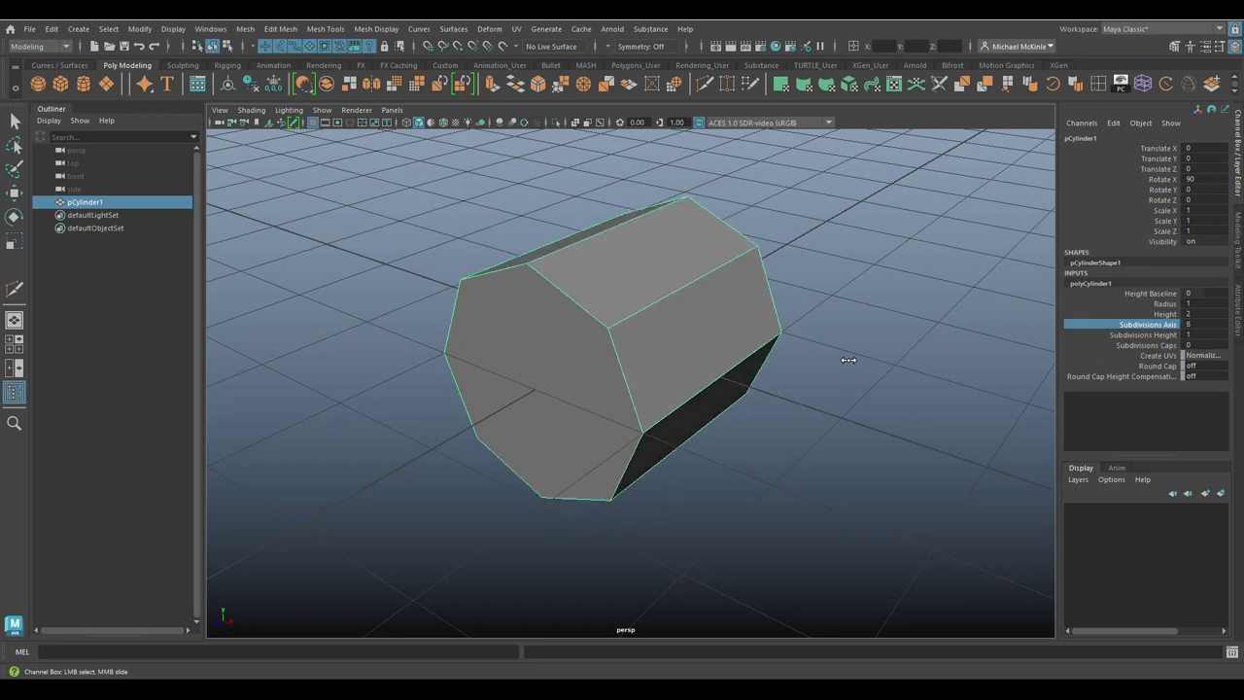
{"action": "mouse_move", "coordinate": [826, 377]}
{"action": "left_mouse_down", "text": "alt"}
{"action": "mouse_move", "coordinate": [878, 369]}
{"action": "mouse_move", "coordinate": [831, 353]}
{"action": "mouse_move", "coordinate": [811, 378]}
{"action": "left_mouse_up", "text": "alt"}
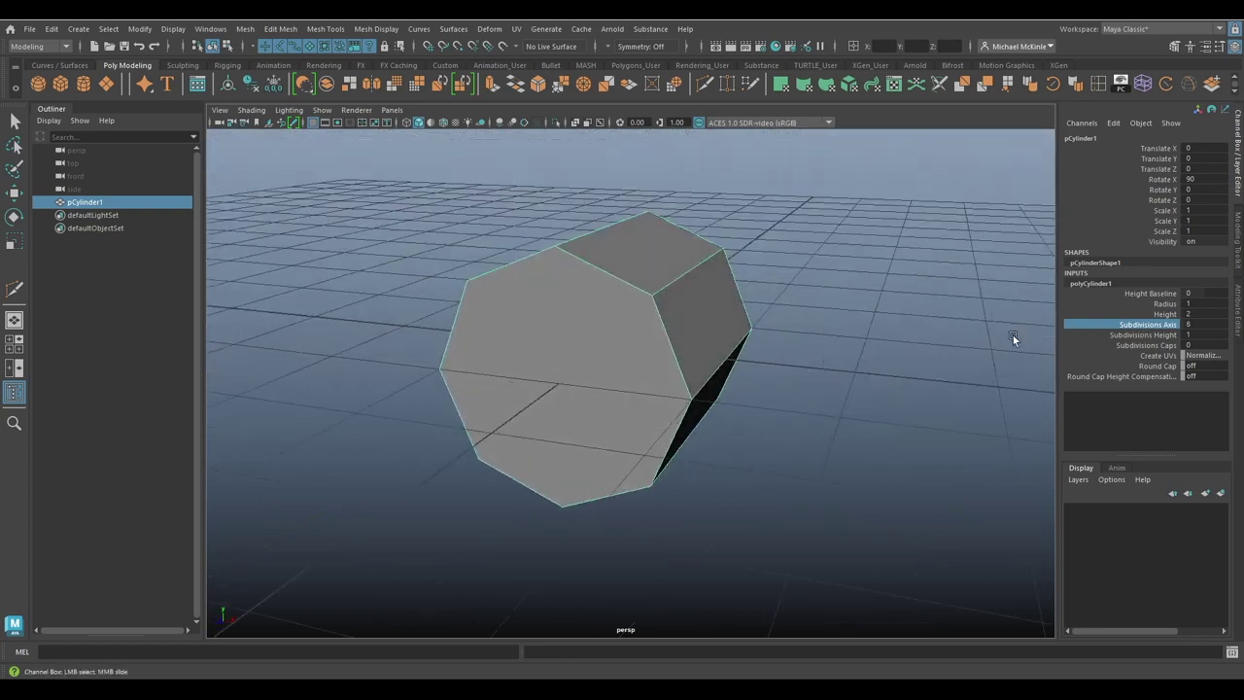
{"action": "middle_click_drag", "start_coordinate": [956, 357], "coordinate": [944, 356]}
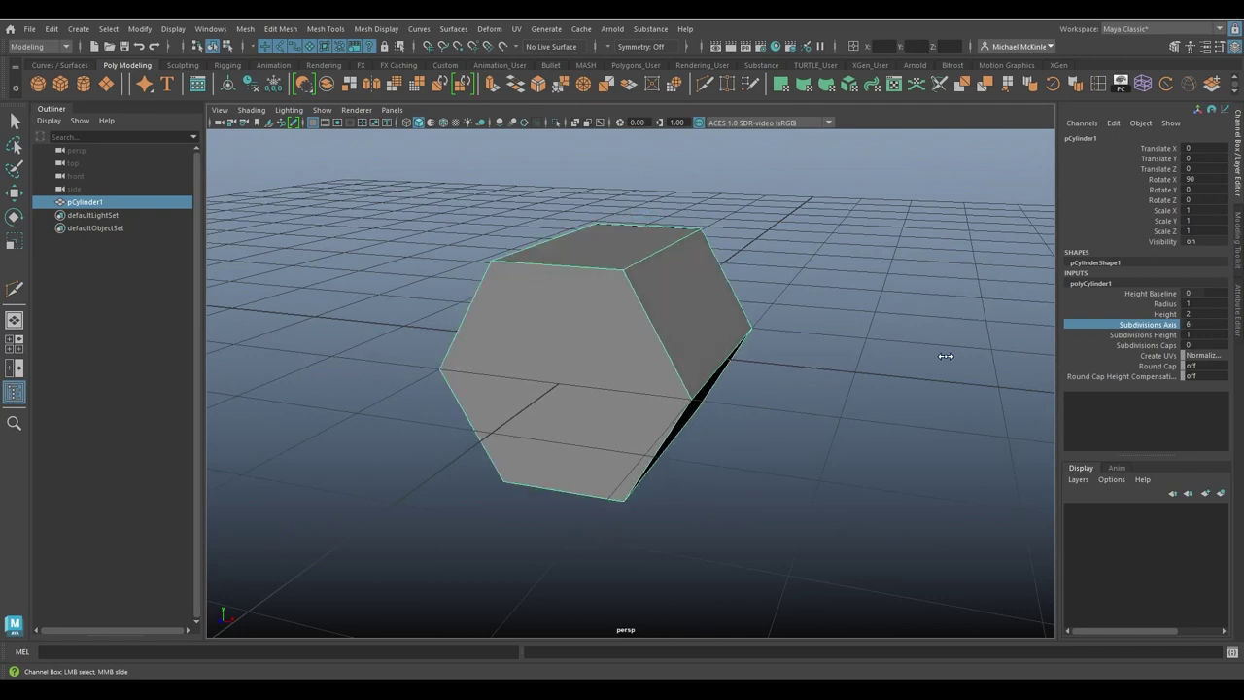
Step: Stretch the hexagonal cylinder lengthwise into a pencil body with a Scale Y of about 12.96
{"action": "left_click_drag", "start_coordinate": [935, 393], "coordinate": [805, 408], "text": "alt"}
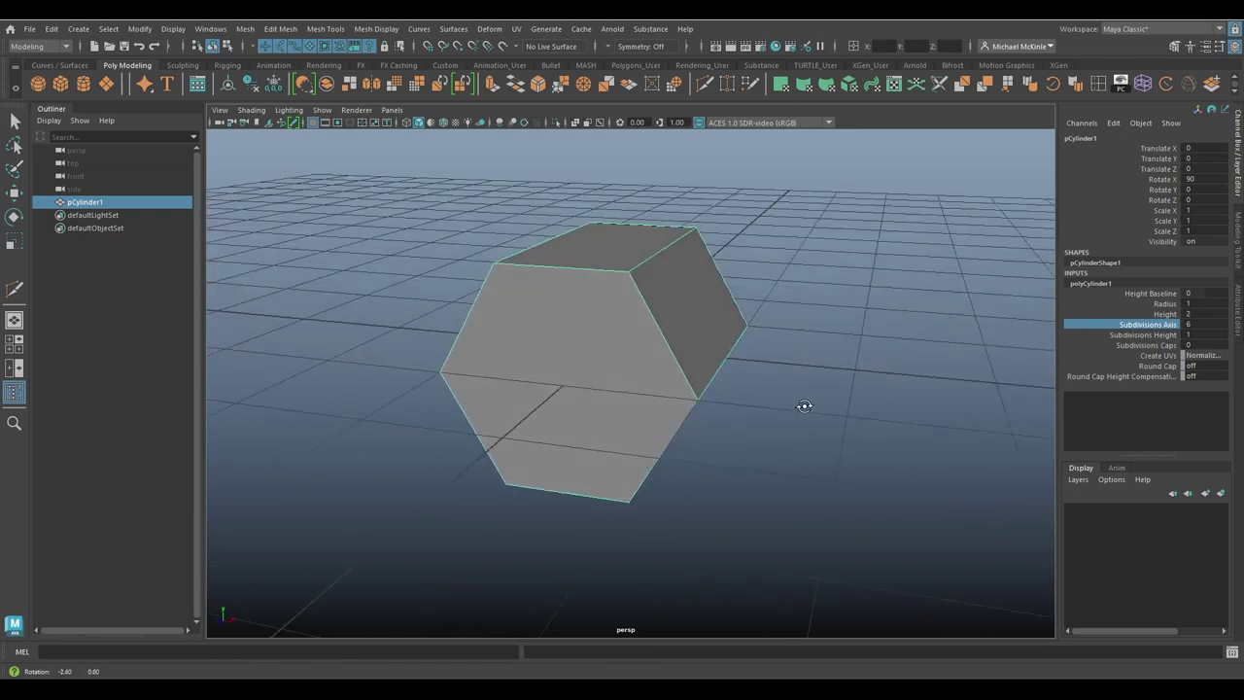
{"action": "left_click_drag", "start_coordinate": [840, 296], "coordinate": [667, 367], "text": "alt"}
{"action": "right_click_drag", "start_coordinate": [667, 367], "coordinate": [539, 344], "text": "alt"}
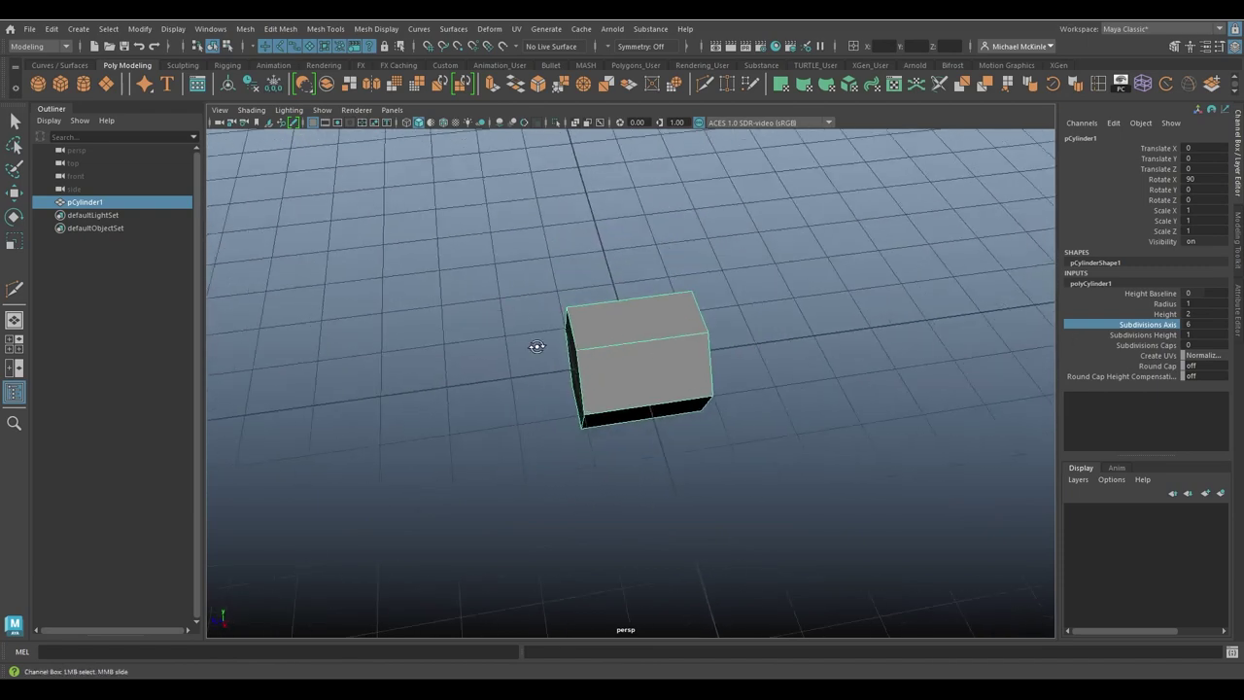
{"action": "left_click_drag", "start_coordinate": [539, 344], "coordinate": [727, 386], "text": "alt"}
{"action": "key", "text": "r"}
{"action": "left_click_drag", "start_coordinate": [583, 383], "coordinate": [553, 536]}
{"action": "middle_click_drag", "start_coordinate": [553, 532], "coordinate": [546, 535]}
{"action": "middle_click_drag", "start_coordinate": [698, 484], "coordinate": [762, 436], "text": "alt"}
{"action": "left_click_drag", "start_coordinate": [762, 435], "coordinate": [821, 497], "text": "alt"}
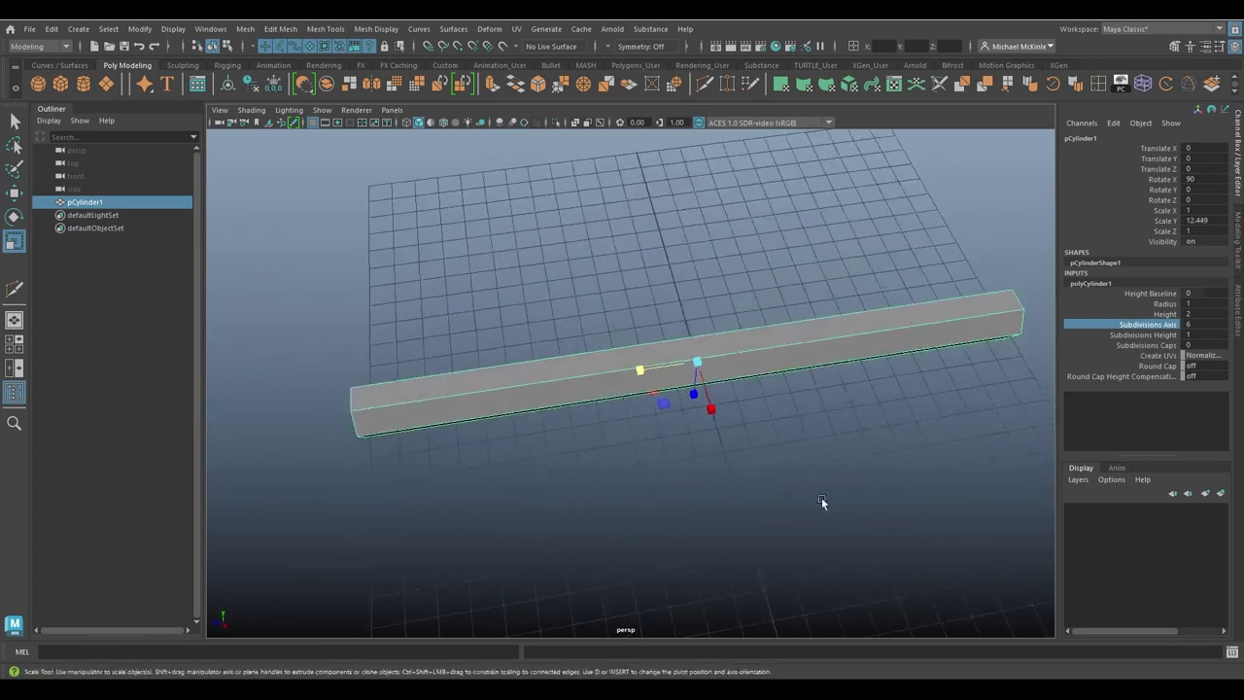
{"action": "mouse_move", "coordinate": [821, 496]}
{"action": "middle_mouse_down"}
{"action": "mouse_move", "coordinate": [794, 498]}
{"action": "mouse_move", "coordinate": [825, 502]}
{"action": "mouse_move", "coordinate": [806, 497]}
{"action": "middle_mouse_up"}
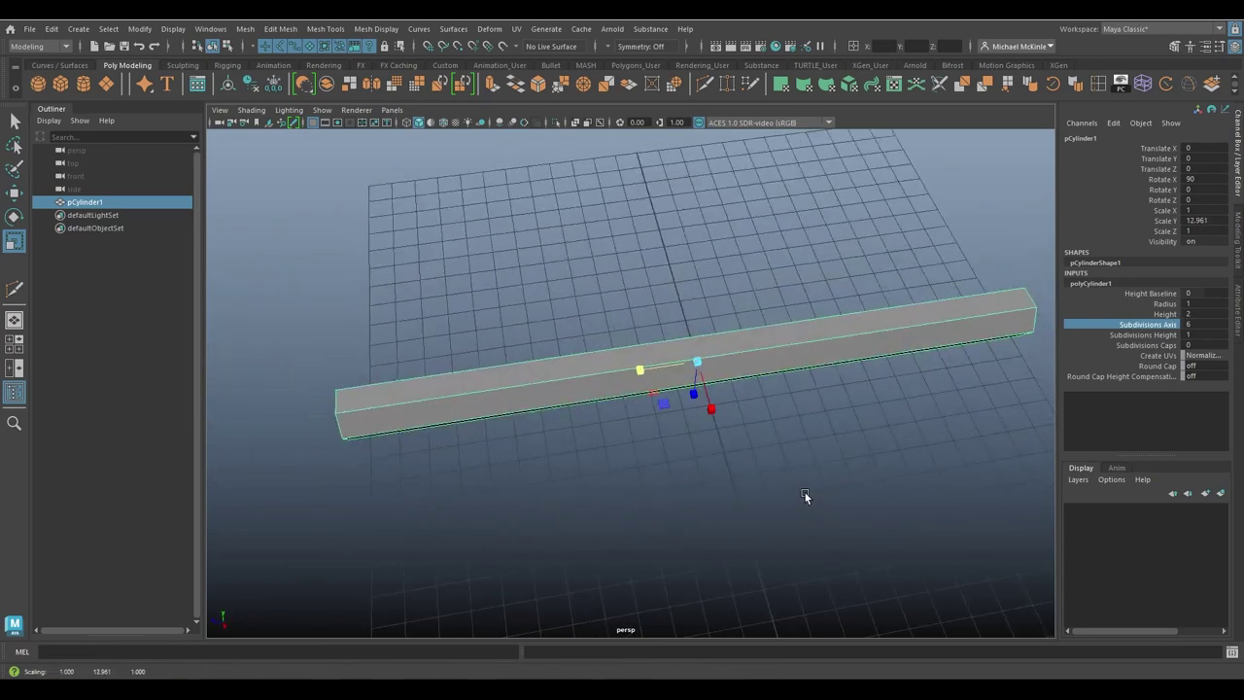
{"action": "left_click_drag", "start_coordinate": [806, 497], "coordinate": [611, 411], "text": "alt"}
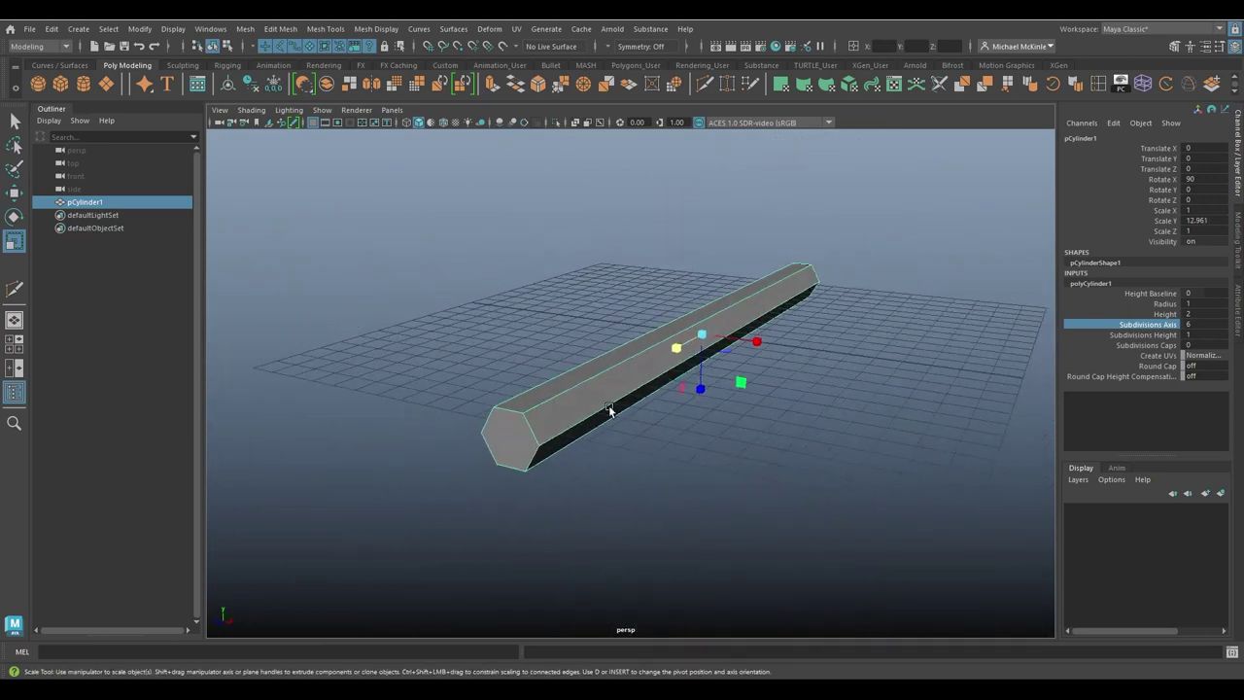
Step: Scale the whole cylinder down uniformly to about 0.868 in X and Z and 11.926 in Y
{"action": "left_click_drag", "start_coordinate": [747, 429], "coordinate": [778, 397], "text": "alt"}
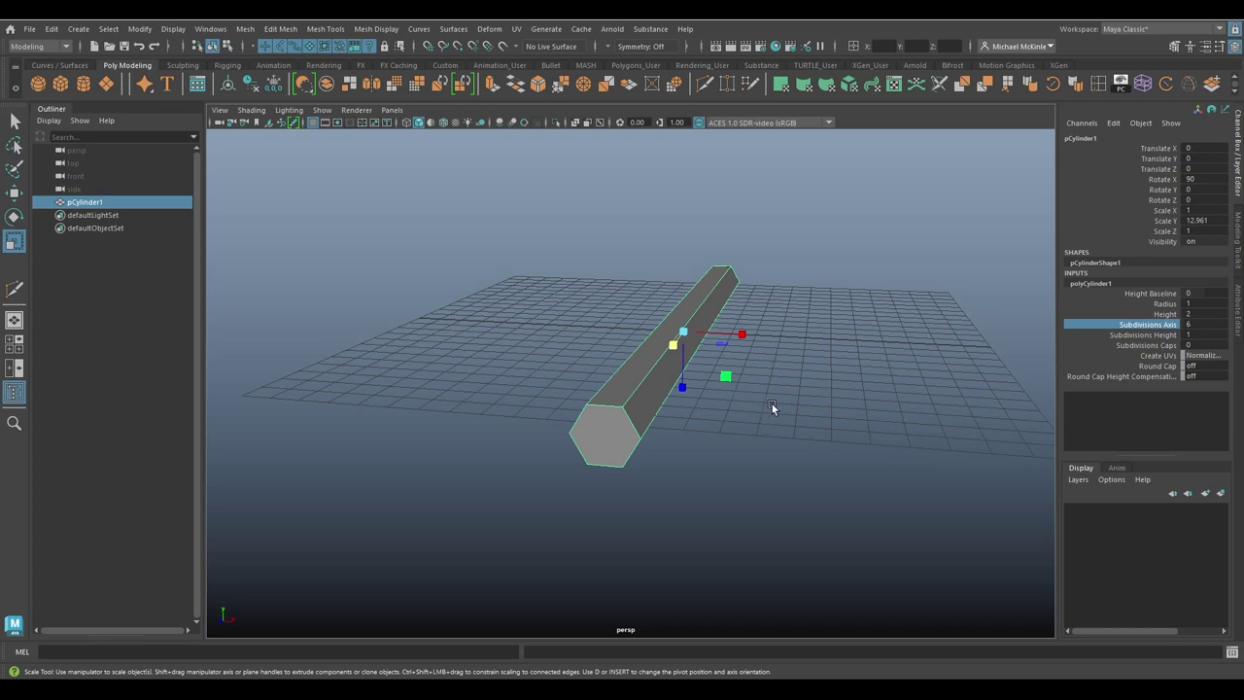
{"action": "left_click_drag", "start_coordinate": [782, 427], "coordinate": [761, 409], "text": "alt"}
{"action": "left_click_drag", "start_coordinate": [748, 382], "coordinate": [717, 450]}
{"action": "left_click_drag", "start_coordinate": [744, 392], "coordinate": [480, 317], "text": "alt"}
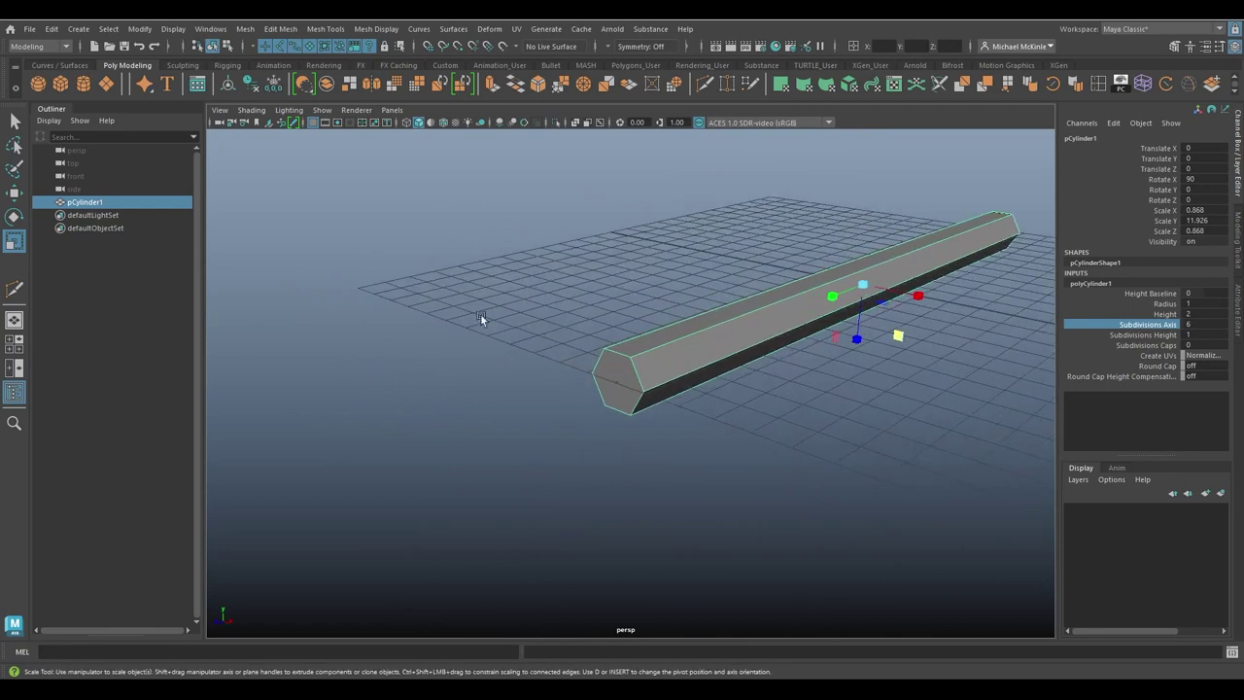
Step: Enlarge the pencil bundle reference photo in the browser and examine the shape of the sharpened wood and lead tips
{"action": "left_click_drag", "start_coordinate": [0, 99], "coordinate": [490, 116]}
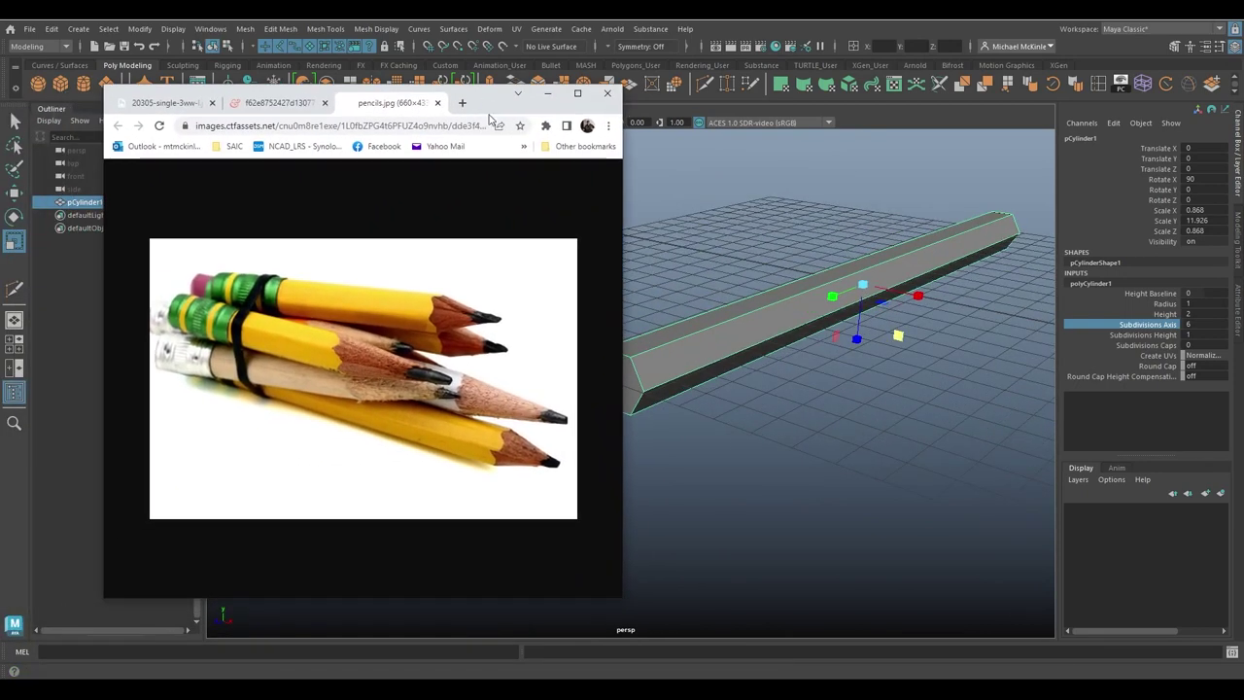
{"action": "scroll", "coordinate": [433, 398], "scroll_direction": "up", "scroll_amount": 3, "text": "ctrl"}
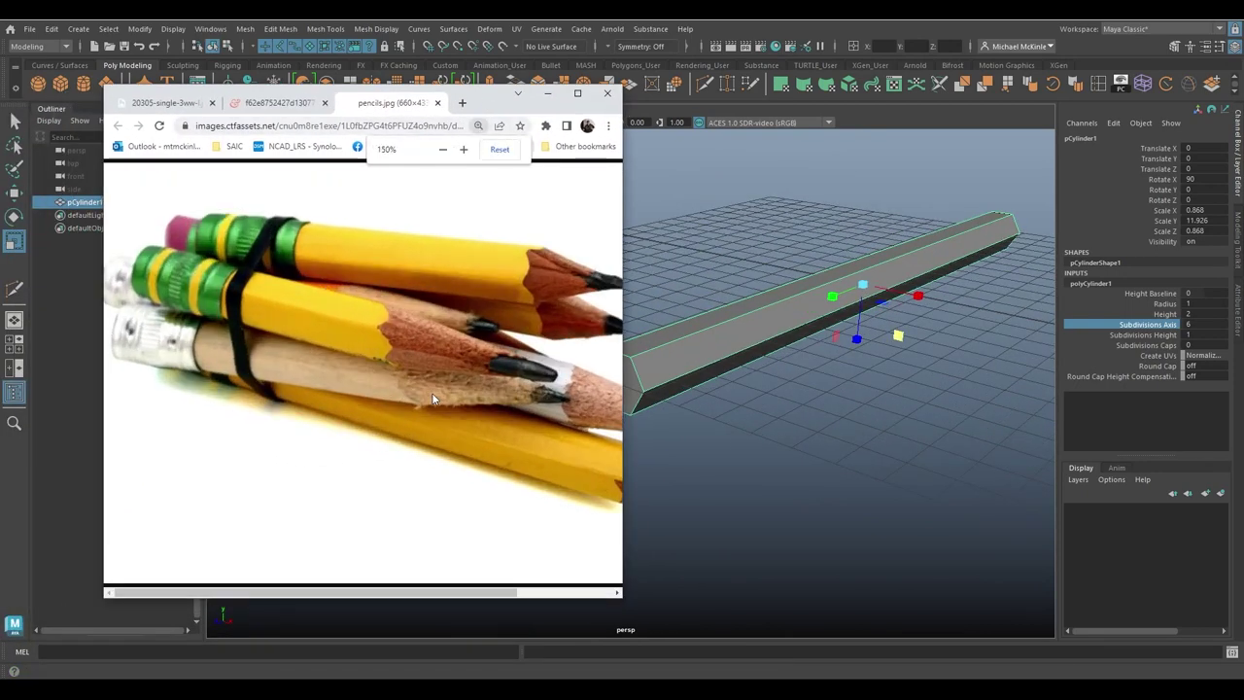
{"action": "scroll", "coordinate": [436, 384], "scroll_direction": "up", "scroll_amount": 2, "text": "ctrl"}
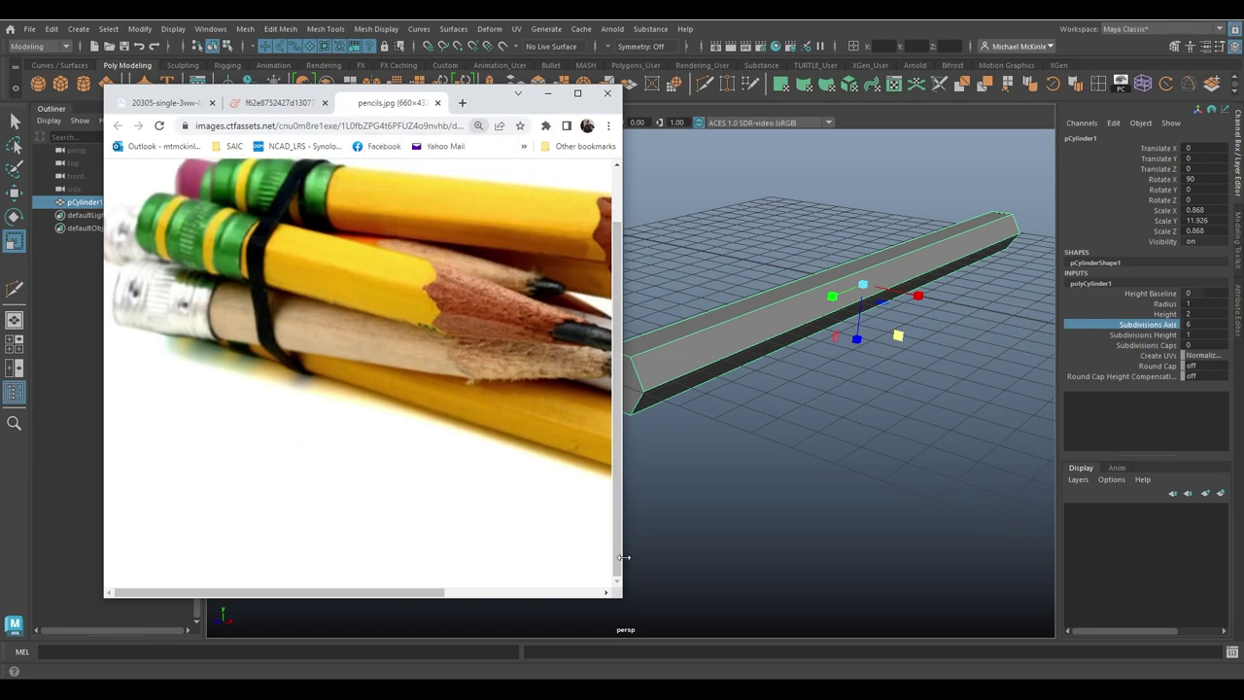
{"action": "left_click_drag", "start_coordinate": [623, 557], "coordinate": [792, 552]}
{"action": "left_click_drag", "start_coordinate": [630, 109], "coordinate": [466, 73]}
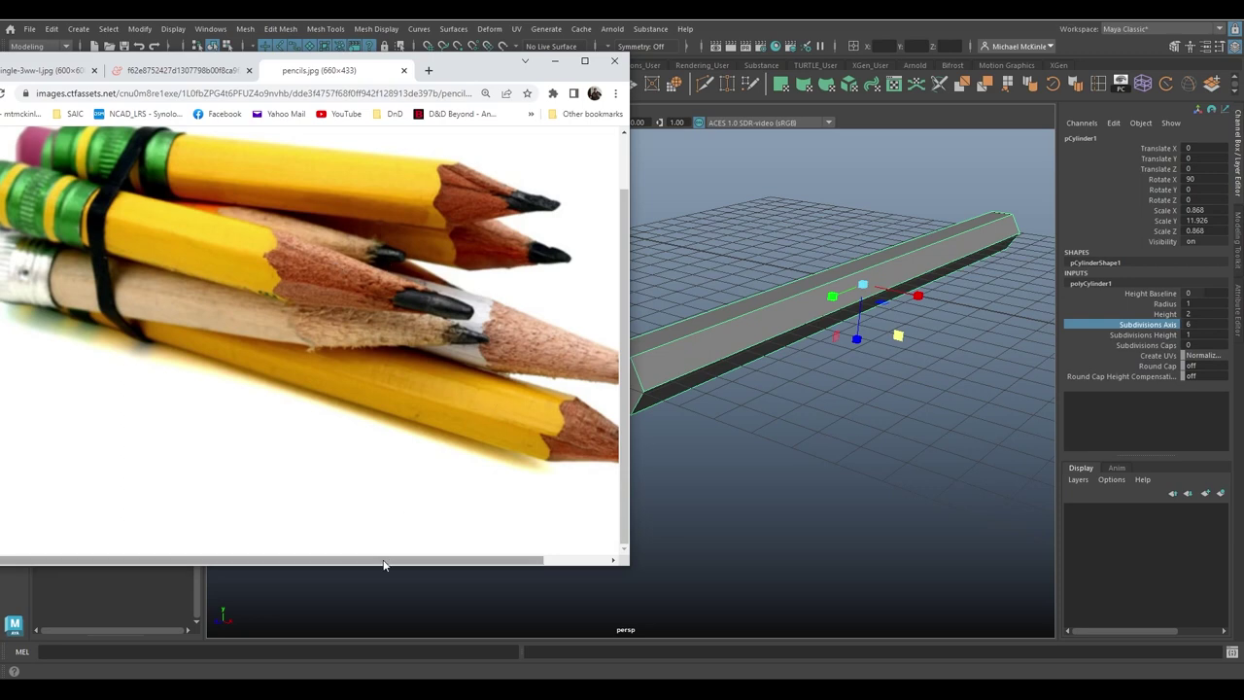
{"action": "left_click_drag", "start_coordinate": [390, 561], "coordinate": [453, 564]}
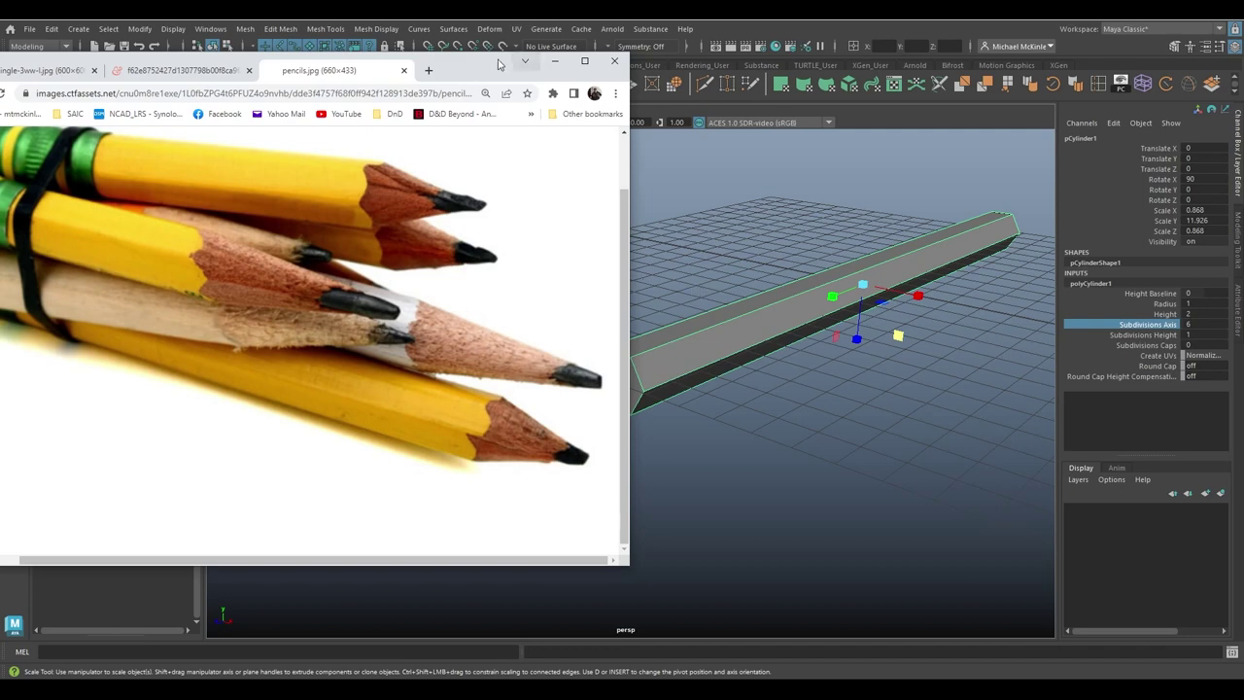
{"action": "left_click_drag", "start_coordinate": [475, 64], "coordinate": [423, 66]}
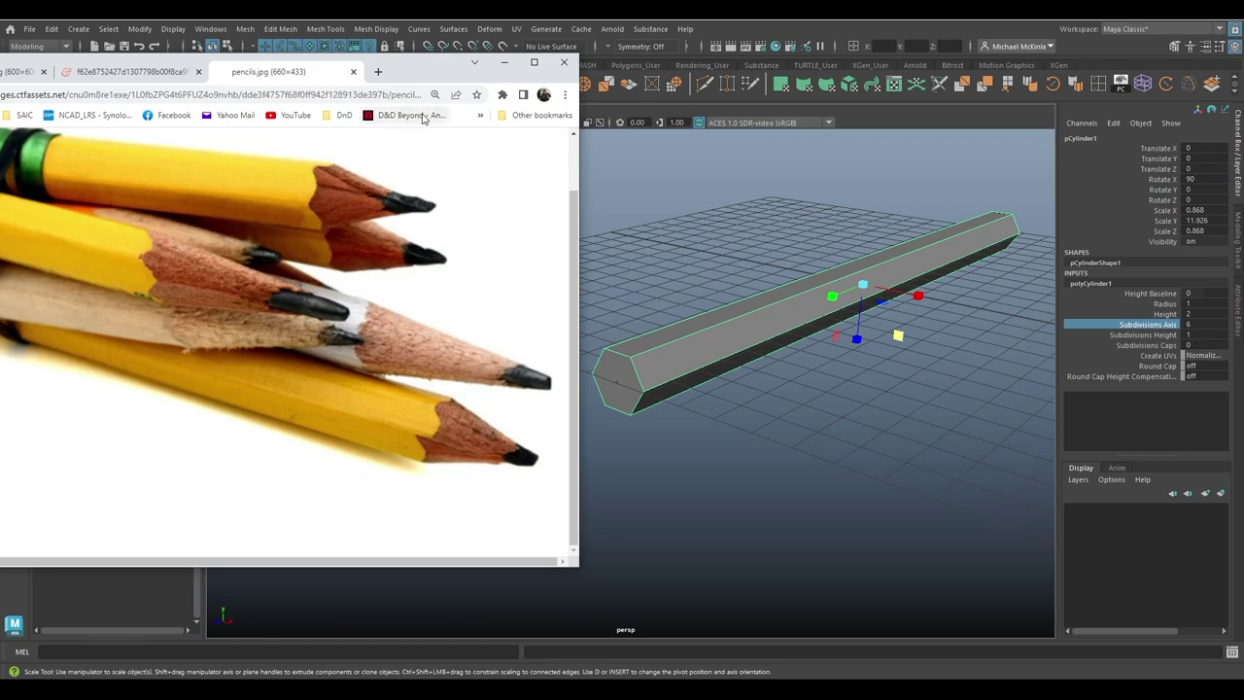
{"action": "left_click_drag", "start_coordinate": [434, 68], "coordinate": [458, 72]}
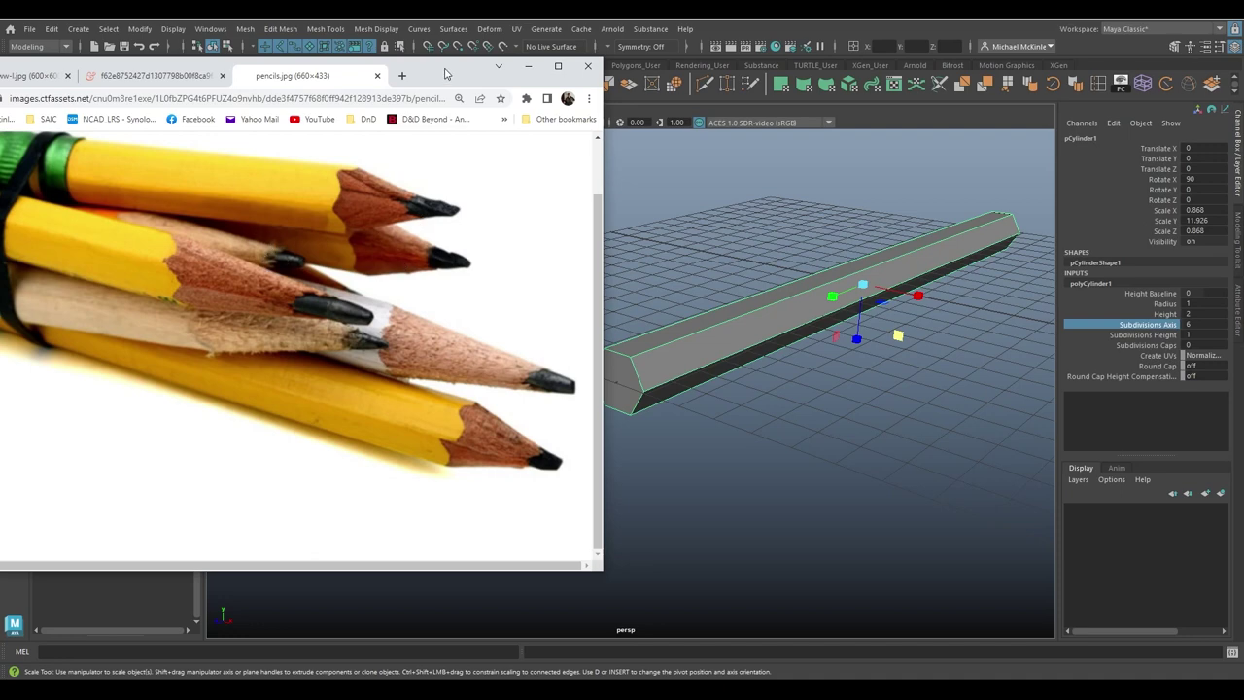
{"action": "left_click", "coordinate": [528, 65]}
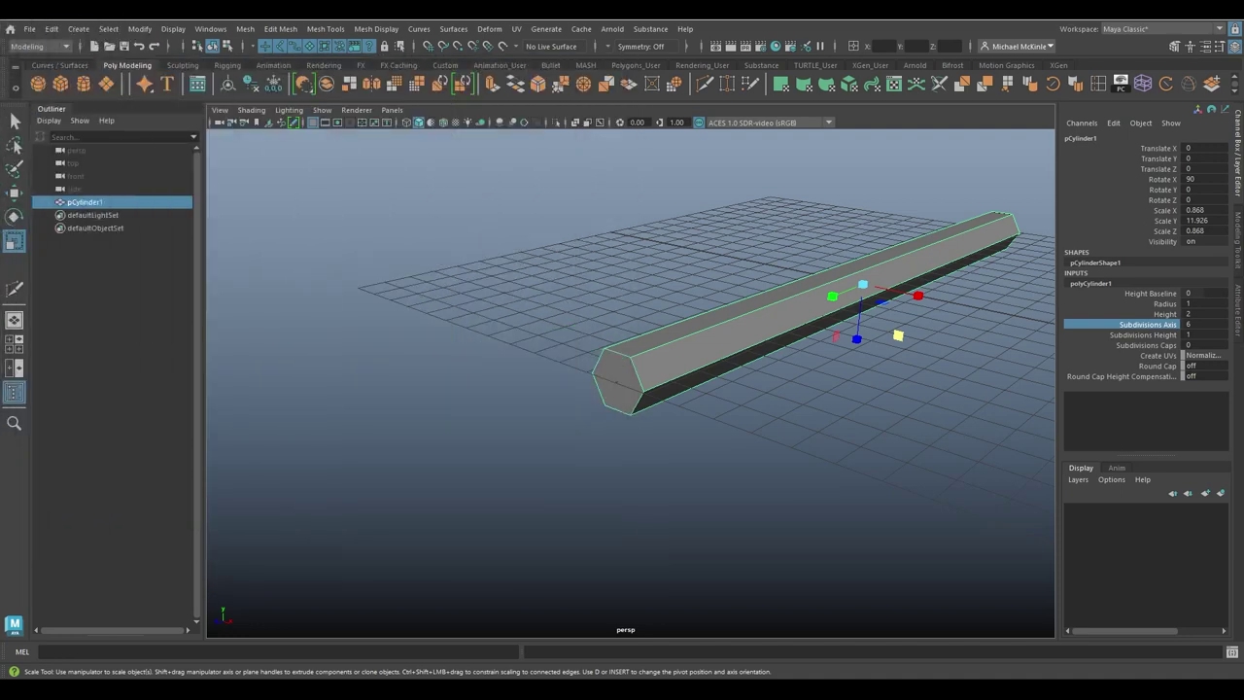
Step: Extrude the hexagonal face at the near end of the cylinder outward with a Local Translate Z of about 2.547
{"action": "scroll", "coordinate": [656, 383], "scroll_direction": "up", "scroll_amount": 5}
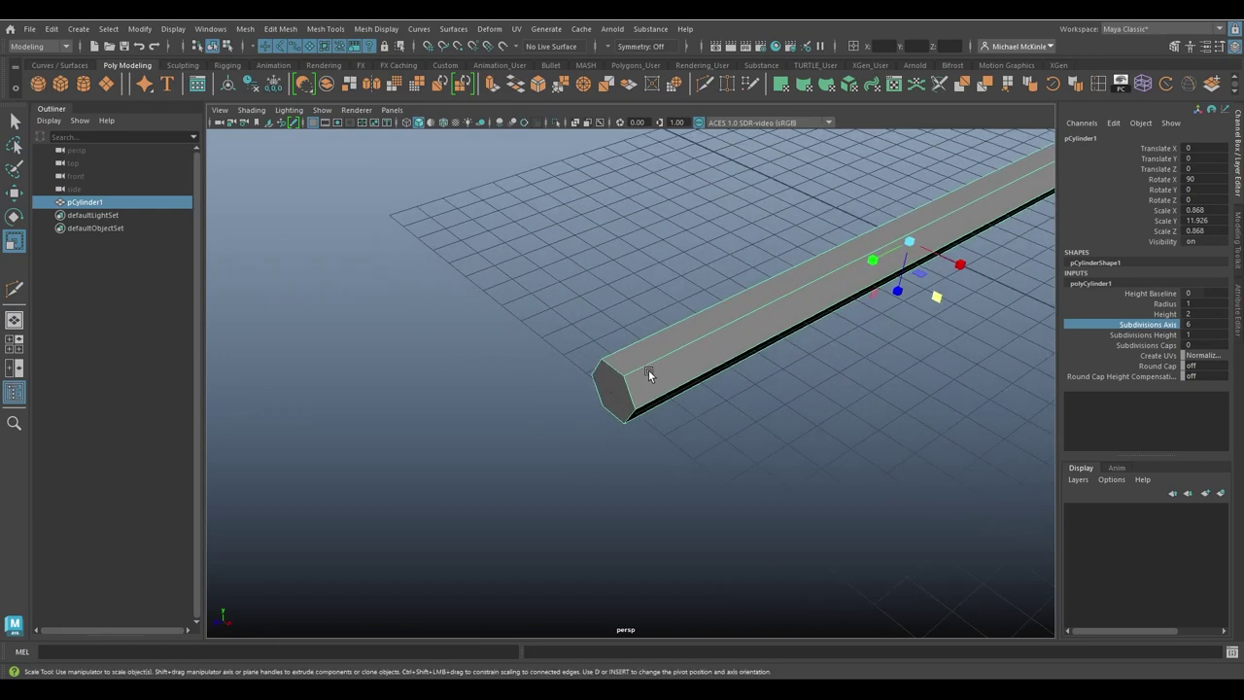
{"action": "right_click_drag", "start_coordinate": [661, 309], "coordinate": [664, 350]}
{"action": "left_click", "coordinate": [611, 381]}
{"action": "middle_click_drag", "start_coordinate": [723, 430], "coordinate": [776, 357], "text": "alt"}
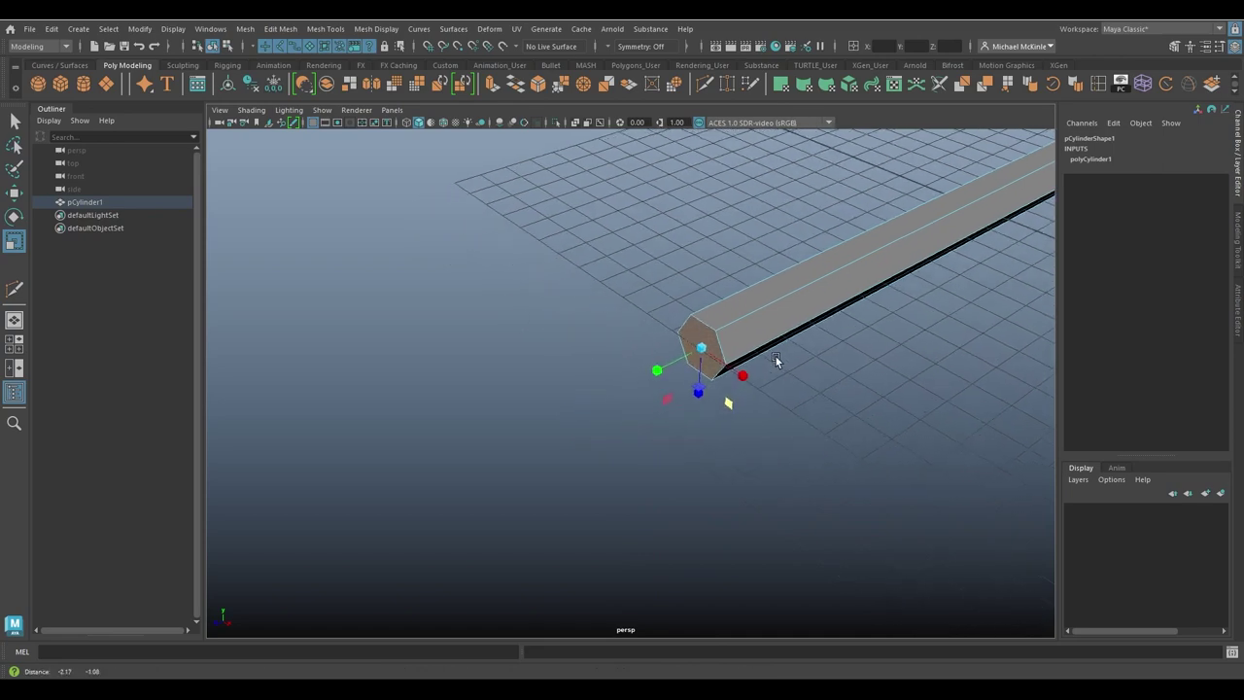
{"action": "key", "text": "w"}
{"action": "left_click_drag", "start_coordinate": [762, 401], "coordinate": [772, 445], "text": "alt"}
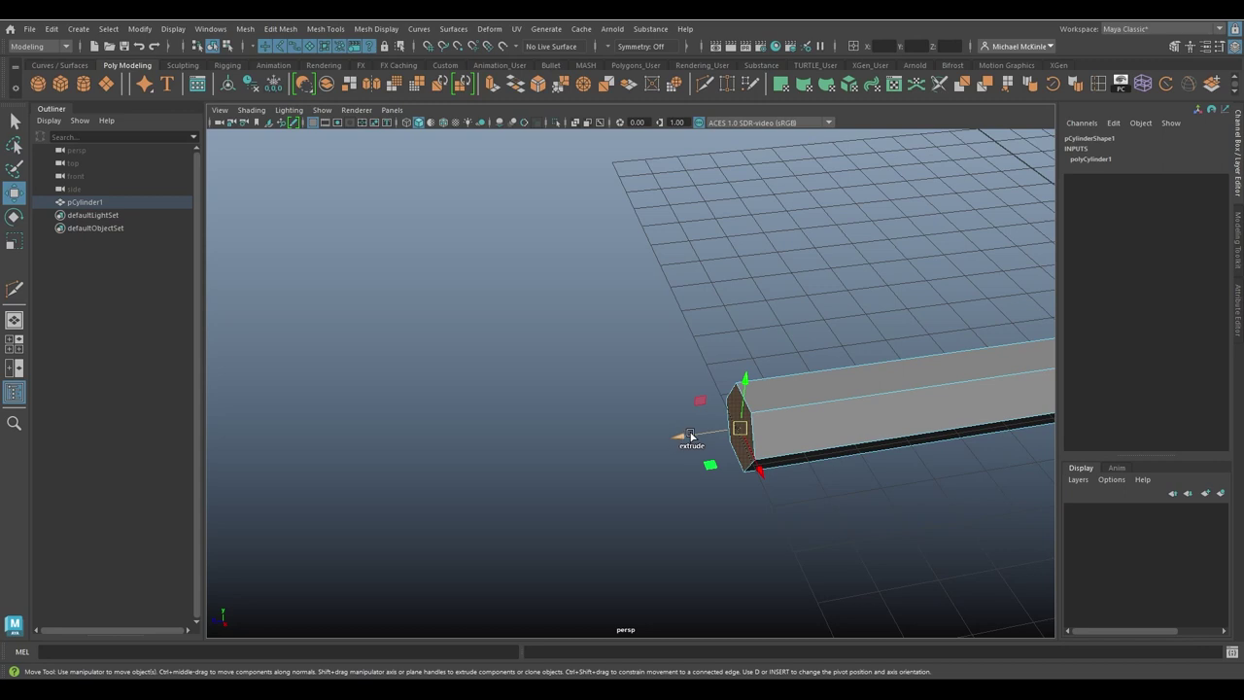
{"action": "left_click_drag", "start_coordinate": [690, 436], "coordinate": [573, 449], "text": "shift"}
{"action": "key", "text": "ctrl+z"}
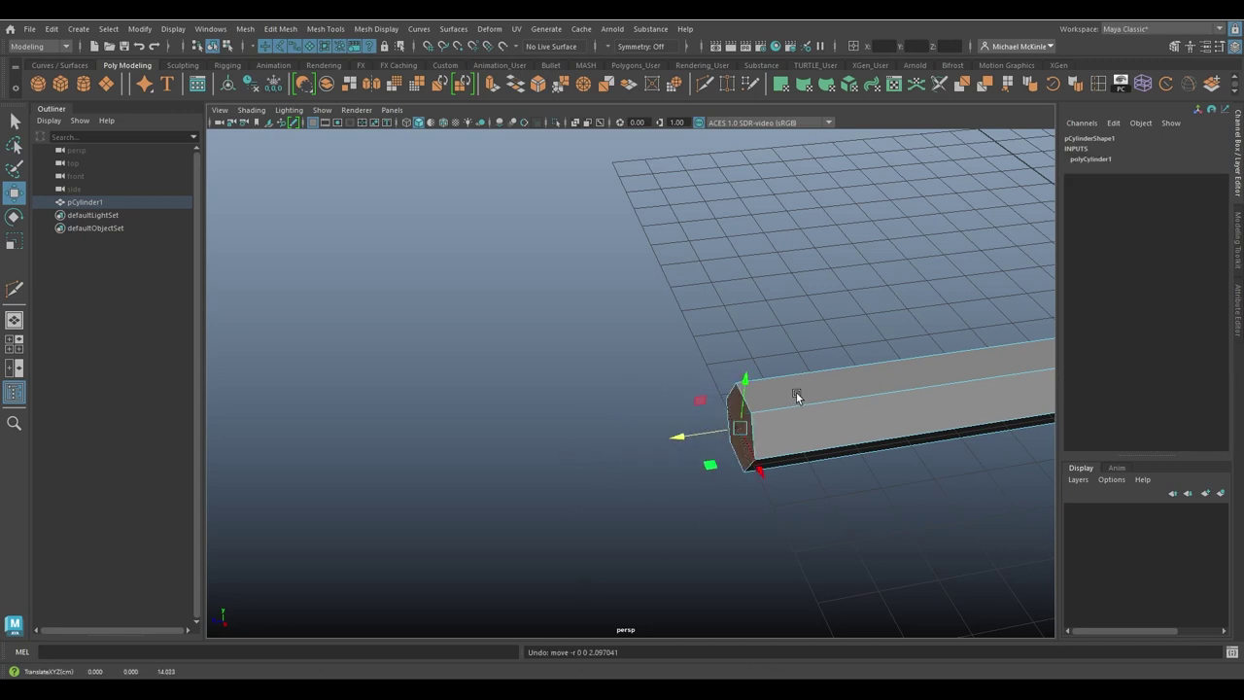
{"action": "left_click_drag", "start_coordinate": [633, 350], "coordinate": [694, 314], "text": "alt"}
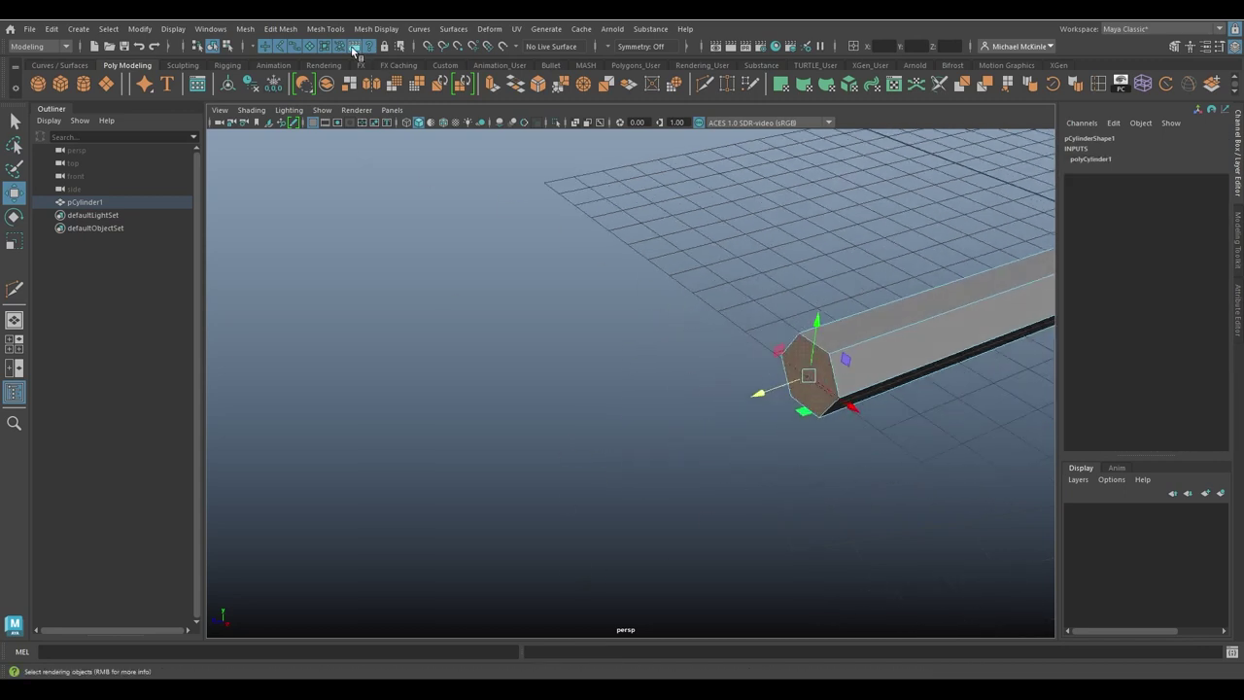
{"action": "left_click", "coordinate": [295, 34]}
{"action": "left_click", "coordinate": [303, 156]}
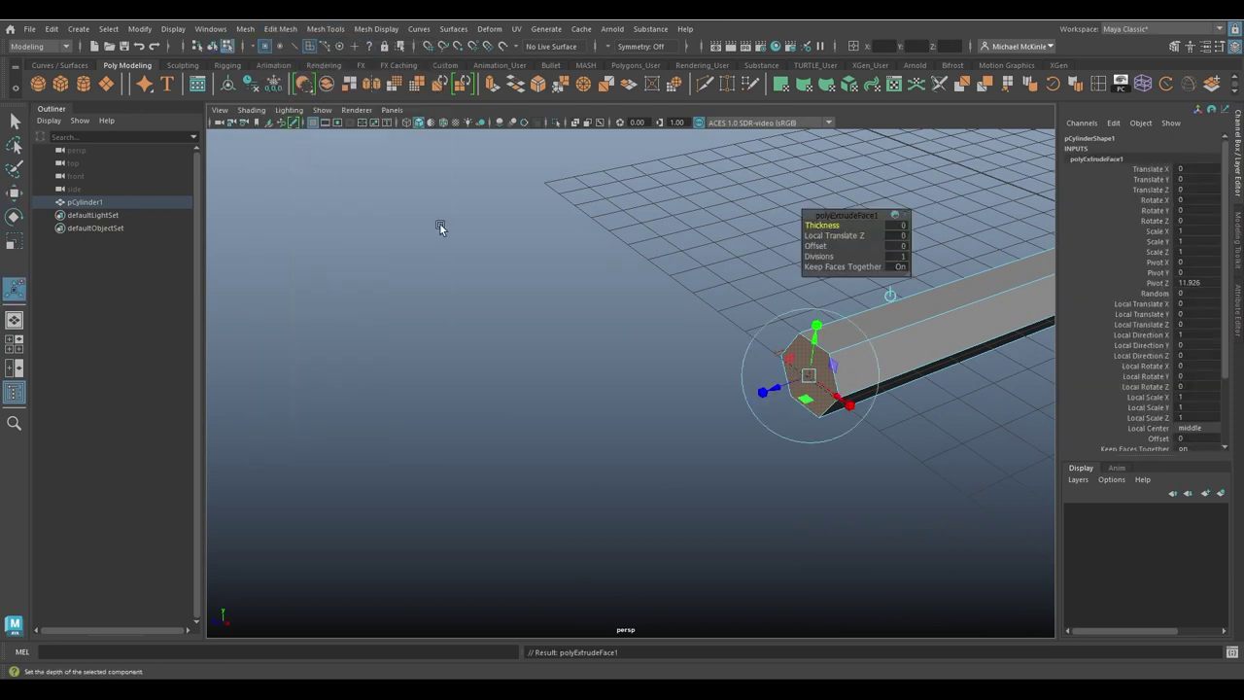
{"action": "left_click_drag", "start_coordinate": [438, 226], "coordinate": [693, 428], "text": "alt"}
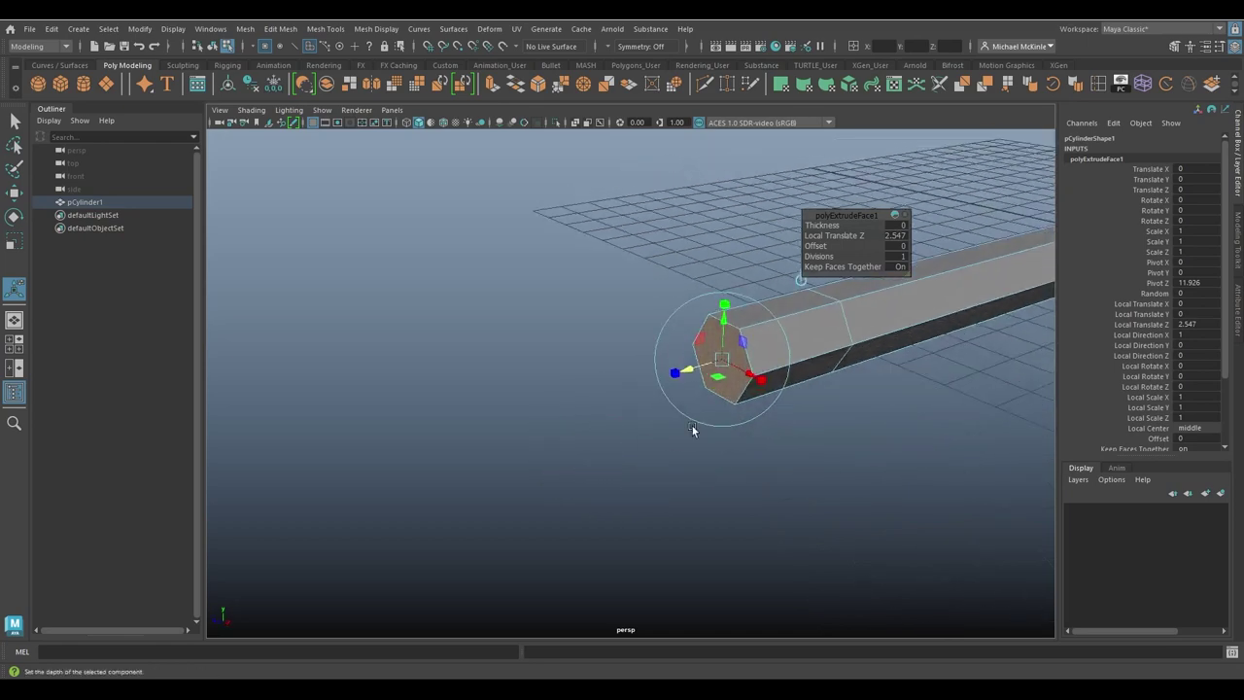
Step: Scale the extruded end face down evenly to form the tapered, sharpened wood section
{"action": "key", "text": "r"}
{"action": "left_click_drag", "start_coordinate": [633, 328], "coordinate": [585, 342], "text": "alt"}
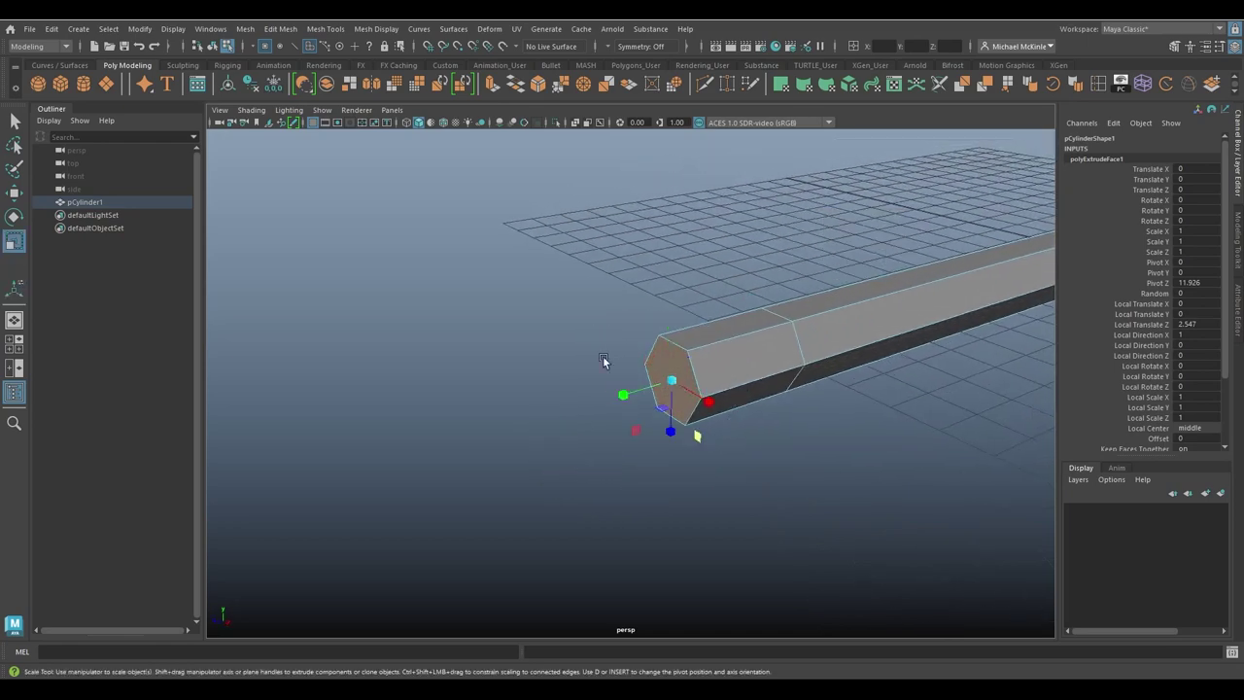
{"action": "left_click_drag", "start_coordinate": [671, 380], "coordinate": [705, 386]}
{"action": "left_click_drag", "start_coordinate": [523, 401], "coordinate": [583, 402], "text": "alt"}
Step: Extrude the small tip face outward as the lead and scale its end to about 0.68 in X and Z
{"action": "key", "text": "w"}
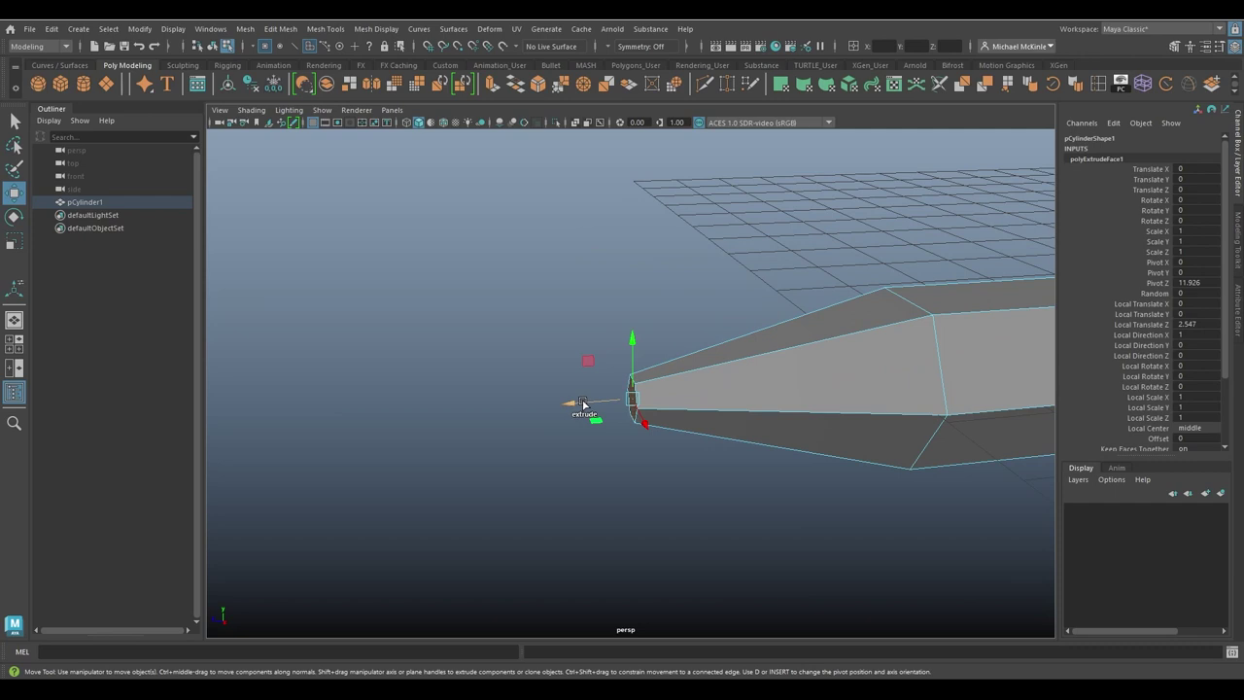
{"action": "left_click_drag", "start_coordinate": [583, 402], "coordinate": [641, 431], "text": "shift"}
{"action": "key", "text": "r"}
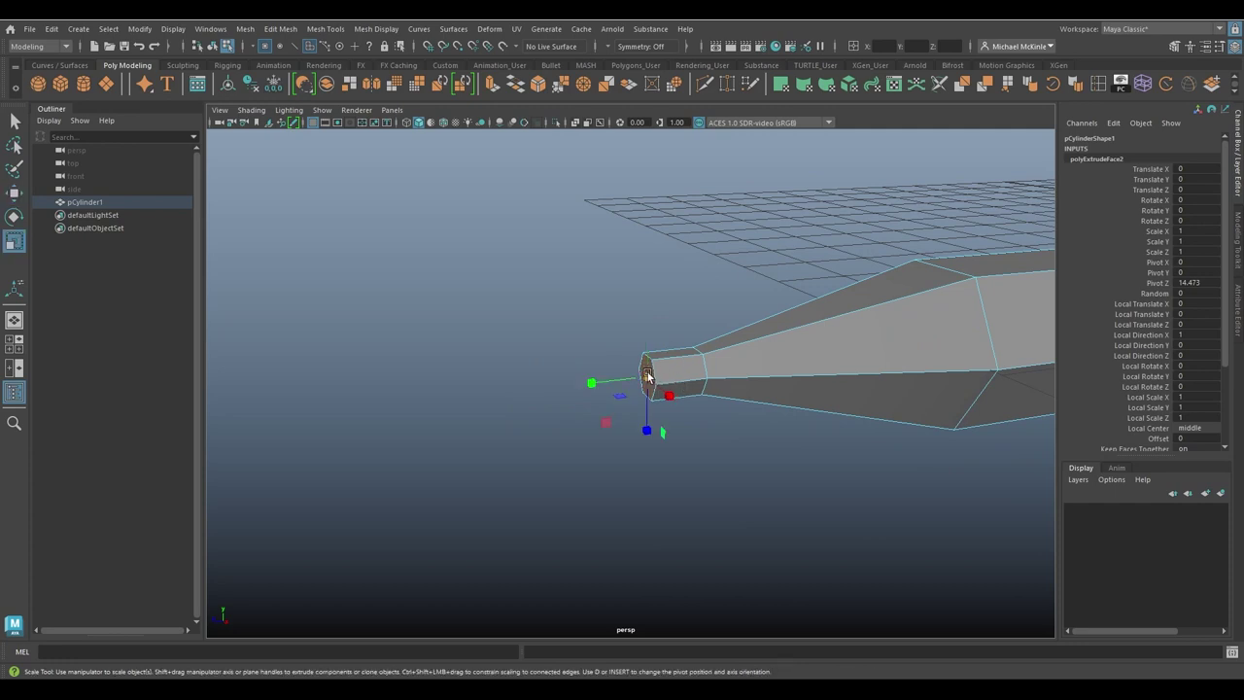
{"action": "left_click_drag", "start_coordinate": [646, 377], "coordinate": [638, 379], "text": "ctrl"}
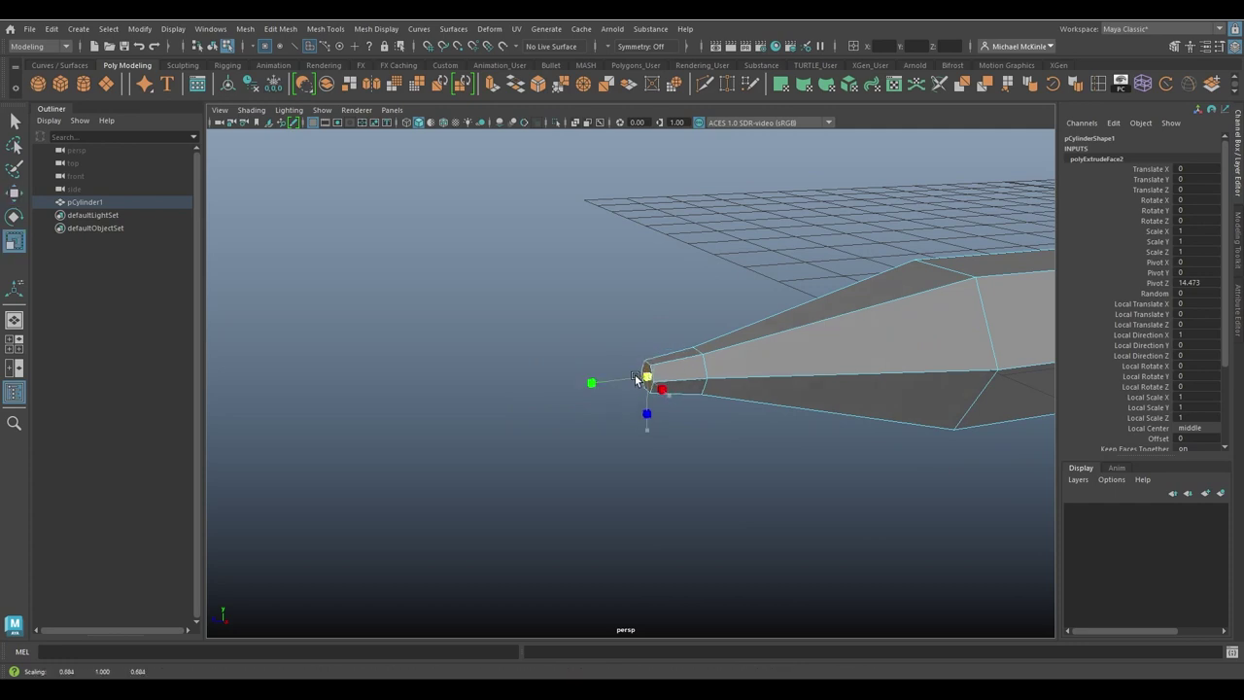
{"action": "left_click", "coordinate": [780, 415]}
Step: Check the blunt end of the model against the ferrules and erasers in the pencil bundle reference photo
{"action": "left_click_drag", "start_coordinate": [843, 405], "coordinate": [593, 422], "text": "alt"}
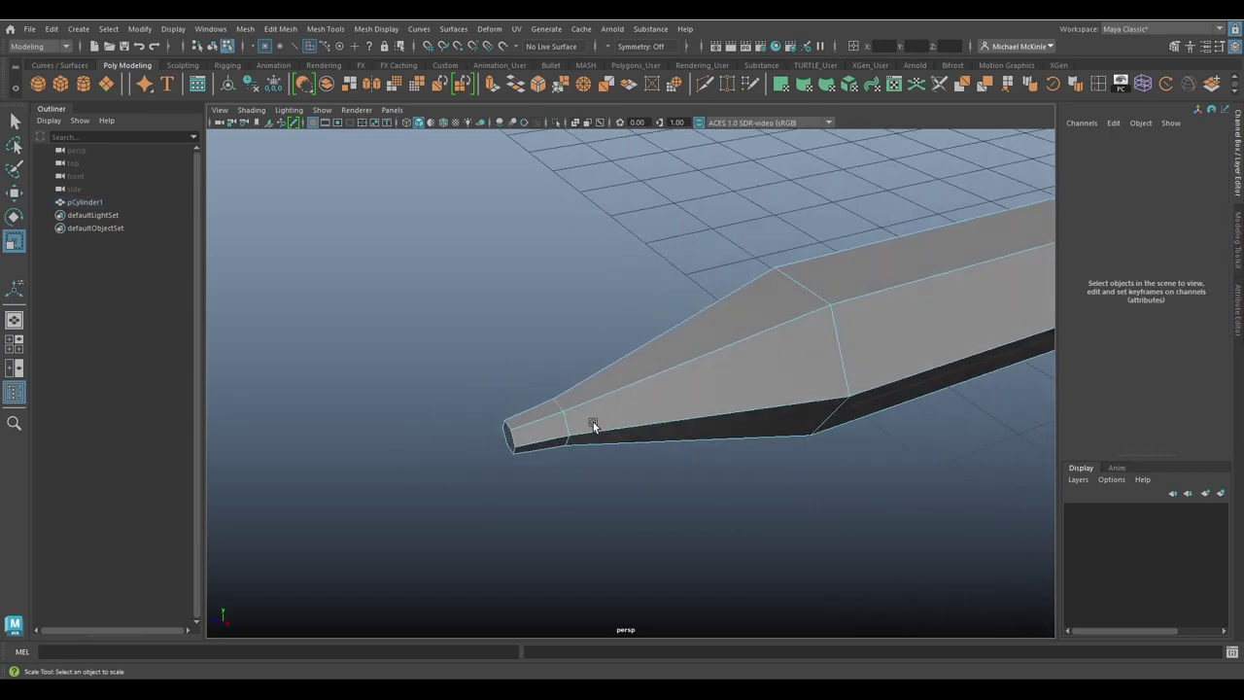
{"action": "middle_click_drag", "start_coordinate": [962, 306], "coordinate": [643, 378], "text": "alt"}
{"action": "scroll", "coordinate": [644, 378], "scroll_direction": "down", "scroll_amount": 6}
{"action": "left_click_drag", "start_coordinate": [765, 401], "coordinate": [699, 406], "text": "alt"}
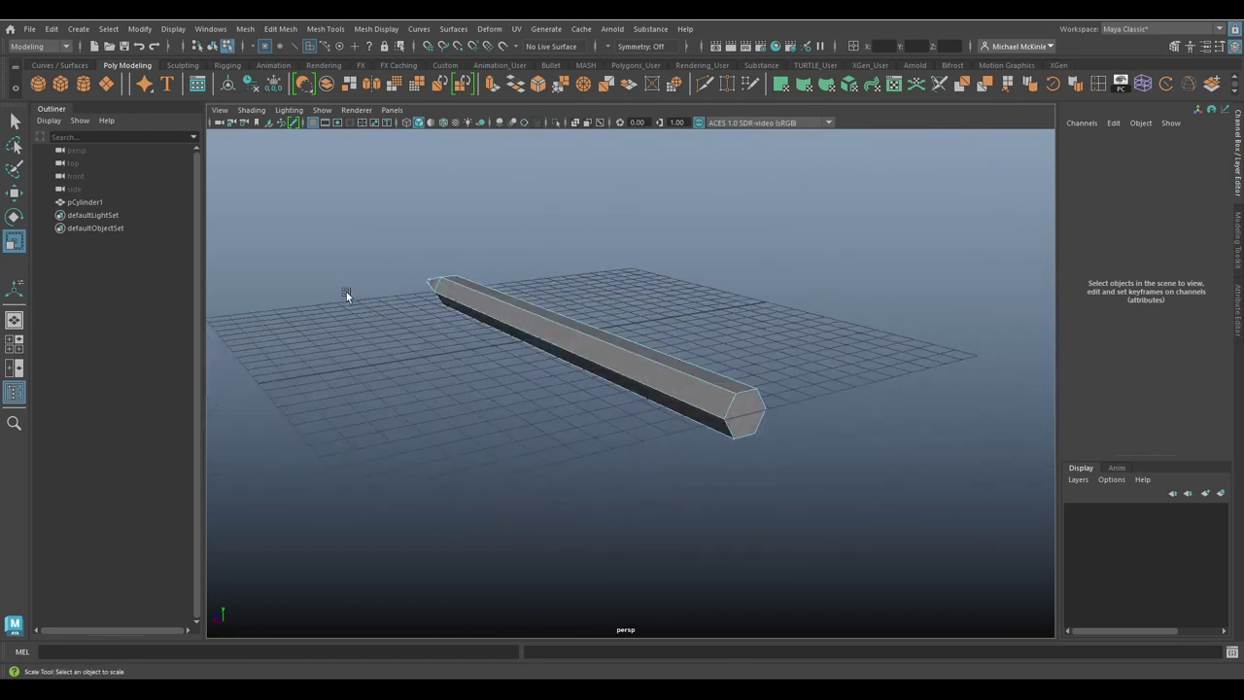
{"action": "mouse_move", "coordinate": [0, 194]}
{"action": "left_mouse_down"}
{"action": "mouse_move", "coordinate": [773, 162]}
{"action": "mouse_move", "coordinate": [784, 138]}
{"action": "left_mouse_up"}
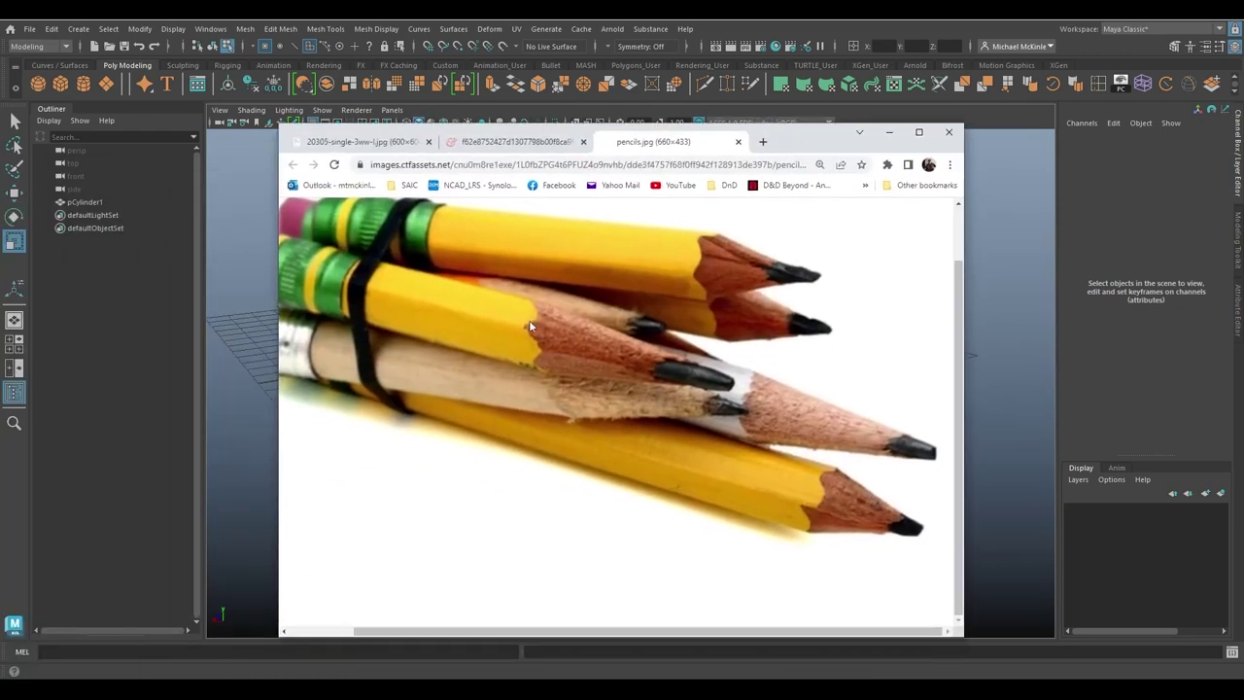
{"action": "mouse_move", "coordinate": [476, 282]}
{"action": "left_mouse_down"}
{"action": "mouse_move", "coordinate": [678, 348]}
{"action": "mouse_move", "coordinate": [550, 478]}
{"action": "left_mouse_up"}
{"action": "left_click_drag", "start_coordinate": [540, 630], "coordinate": [417, 605]}
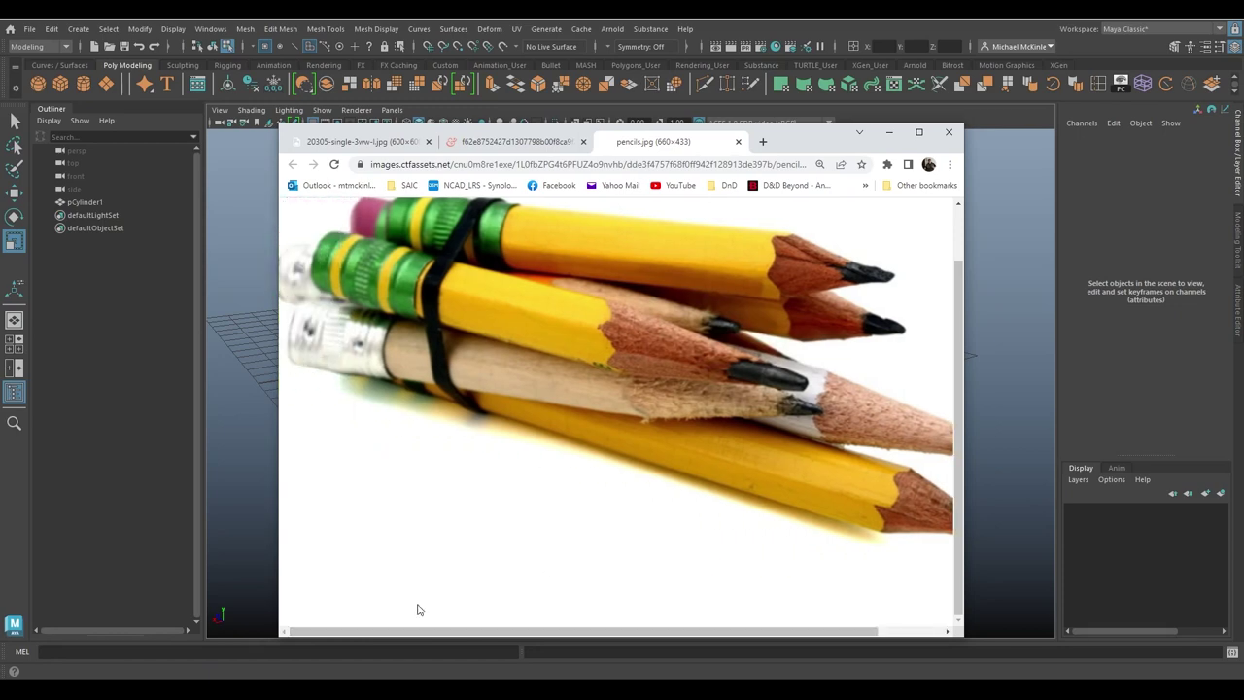
{"action": "scroll", "coordinate": [447, 472], "scroll_direction": "up", "scroll_amount": 1}
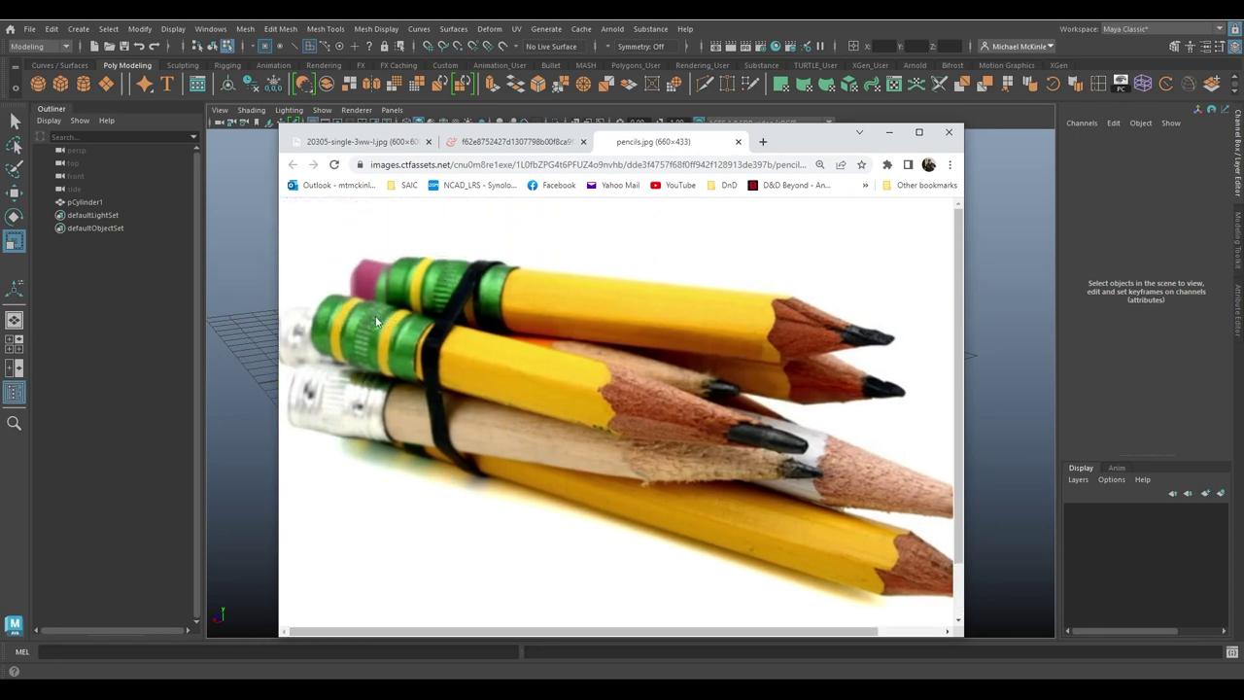
Step: Examine the eraser end in the single yellow pencil photo and close the blue pencil reference photo
{"action": "left_click", "coordinate": [512, 144]}
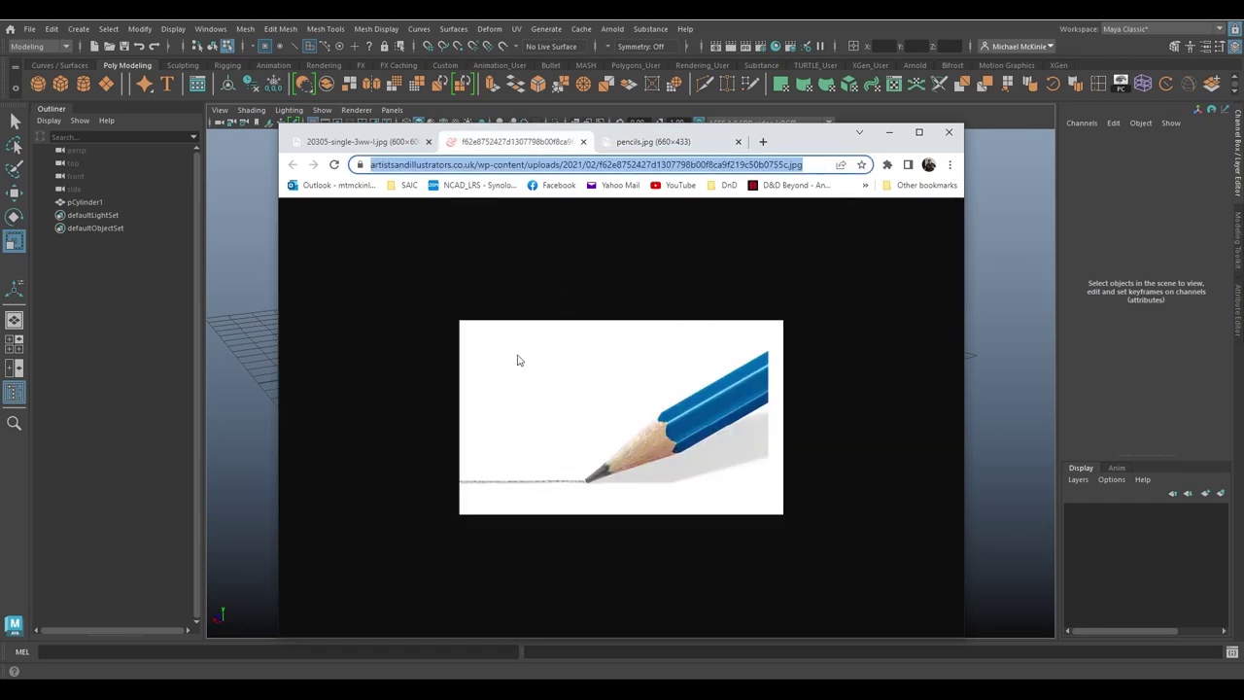
{"action": "left_click", "coordinate": [380, 145]}
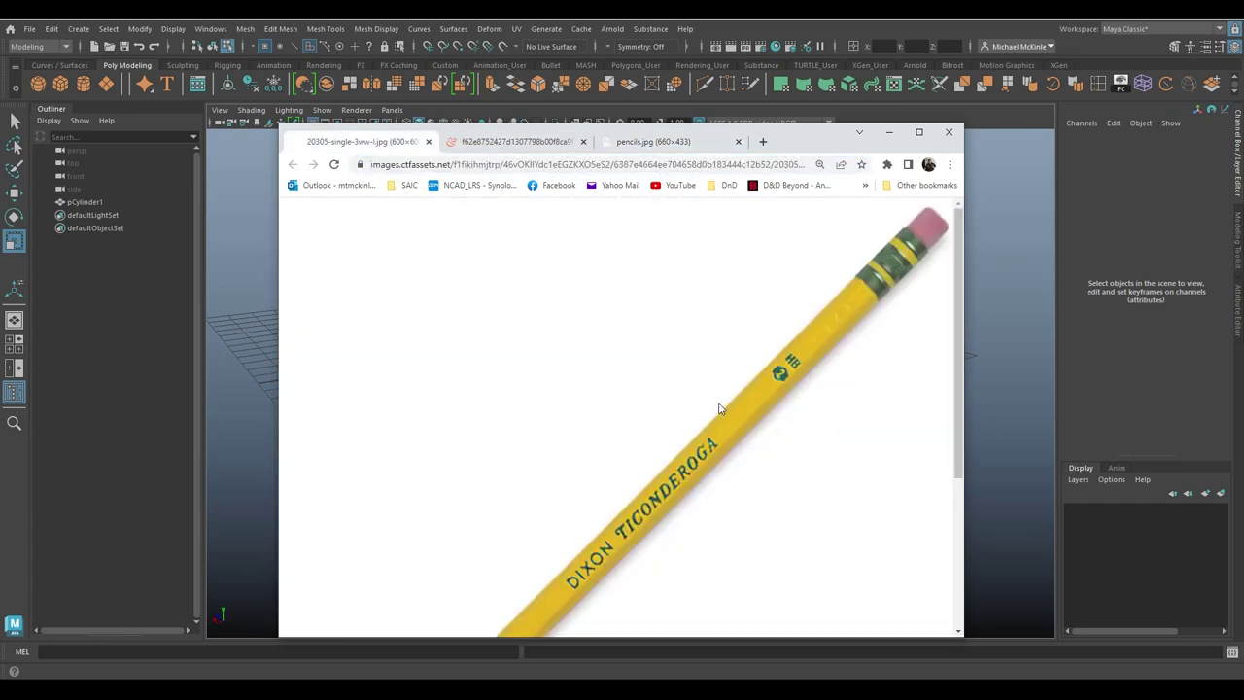
{"action": "scroll", "coordinate": [710, 397], "scroll_direction": "up", "scroll_amount": 2, "text": "ctrl"}
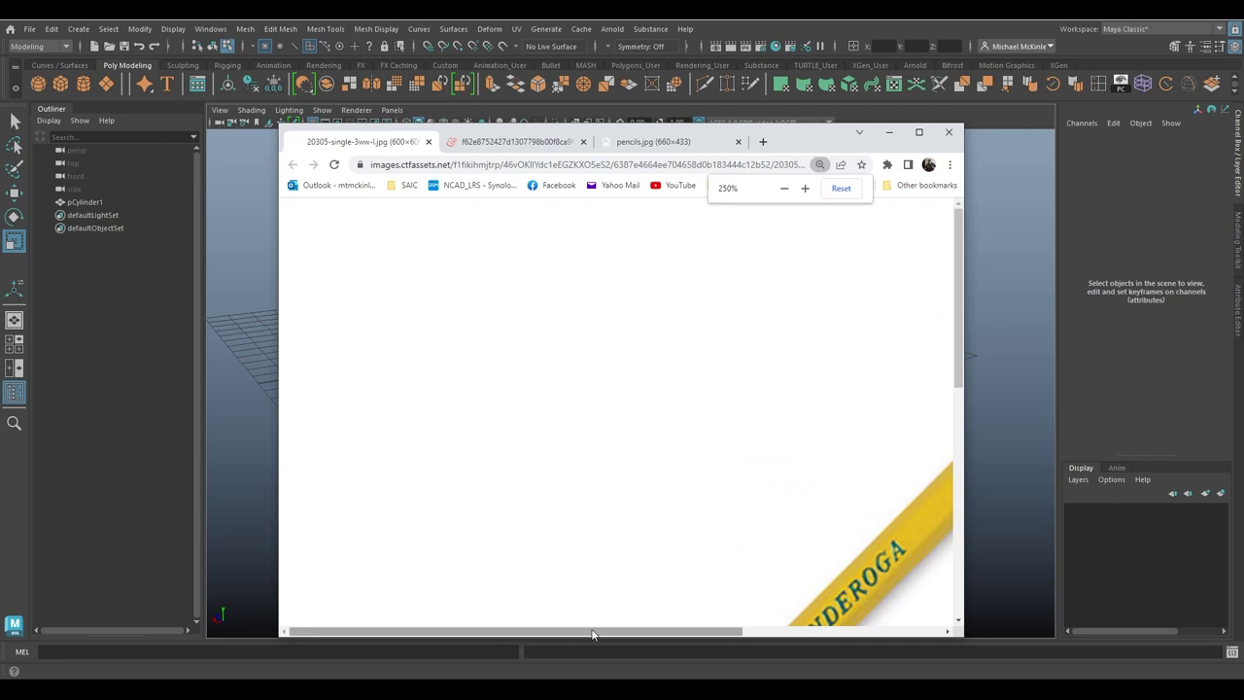
{"action": "left_click_drag", "start_coordinate": [587, 632], "coordinate": [887, 626]}
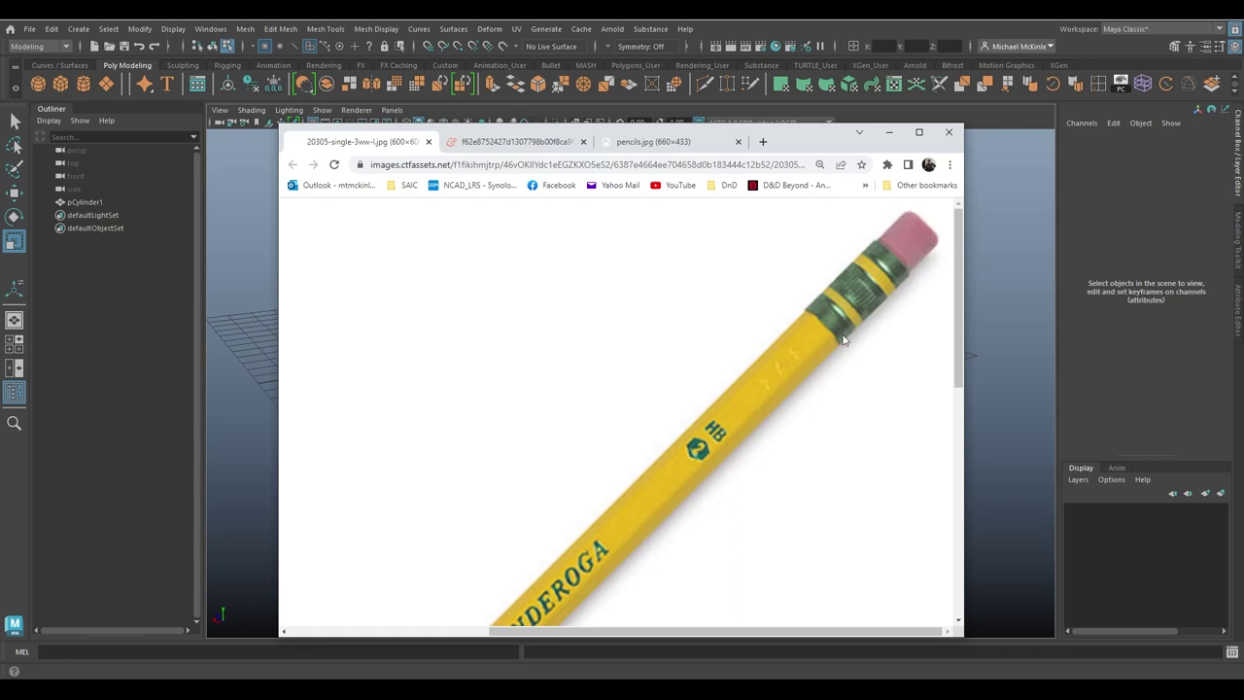
{"action": "left_click", "coordinate": [515, 141]}
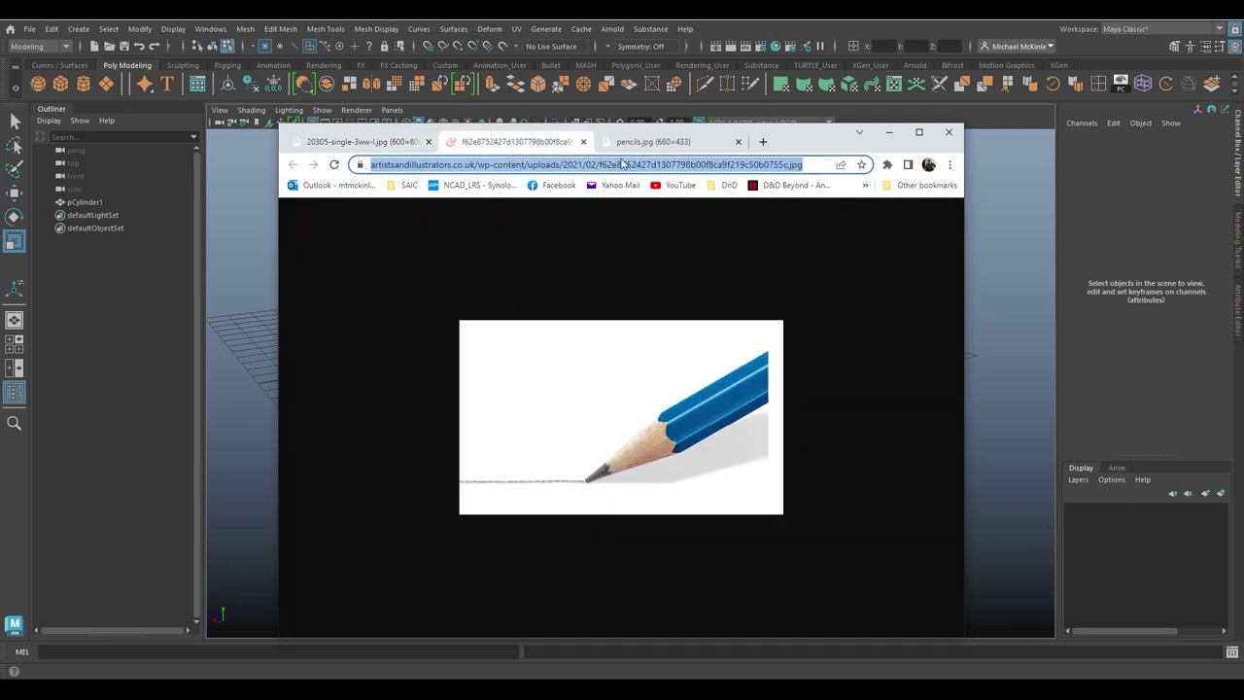
{"action": "left_click", "coordinate": [647, 141]}
{"action": "left_click", "coordinate": [525, 141]}
{"action": "left_click", "coordinate": [583, 141]}
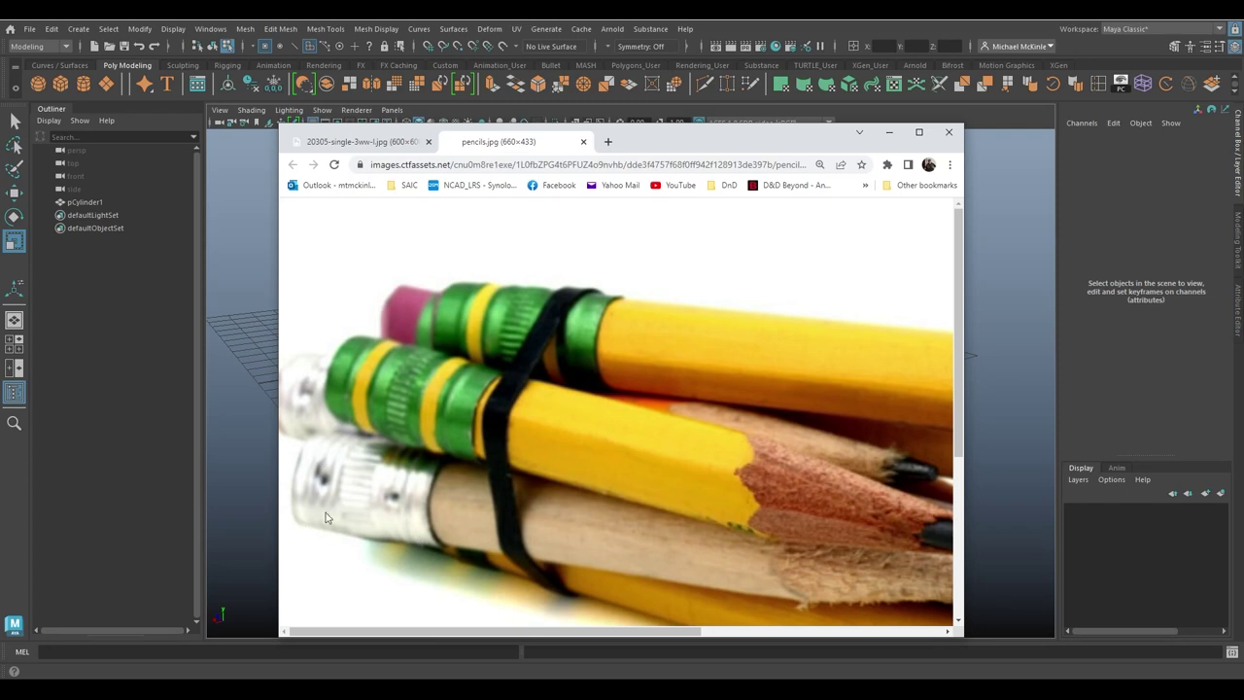
{"action": "mouse_move", "coordinate": [690, 138]}
{"action": "left_mouse_down"}
{"action": "mouse_move", "coordinate": [174, 38]}
{"action": "mouse_move", "coordinate": [0, 58]}
{"action": "left_mouse_up"}
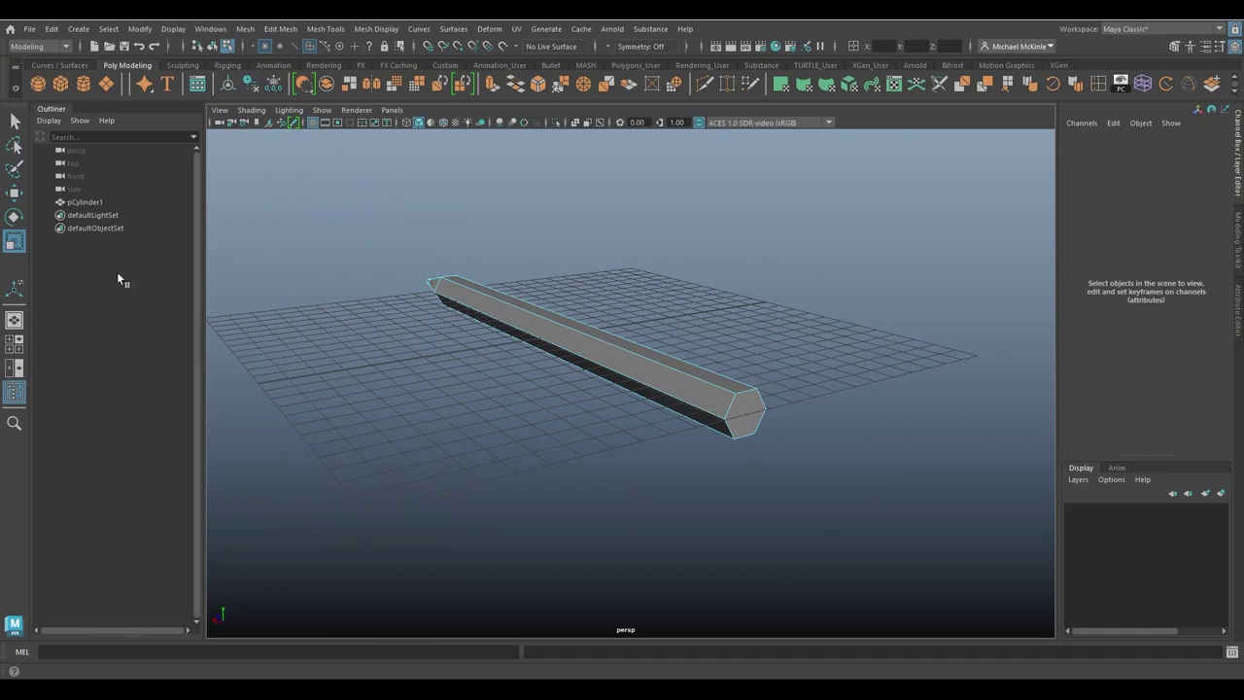
Step: Create a polygon cylinder for the ferrule and move it beyond the pencil's blunt end, to about -13.127 in Z
{"action": "left_click_drag", "start_coordinate": [579, 427], "coordinate": [753, 425], "text": "alt"}
{"action": "left_click", "coordinate": [791, 395]}
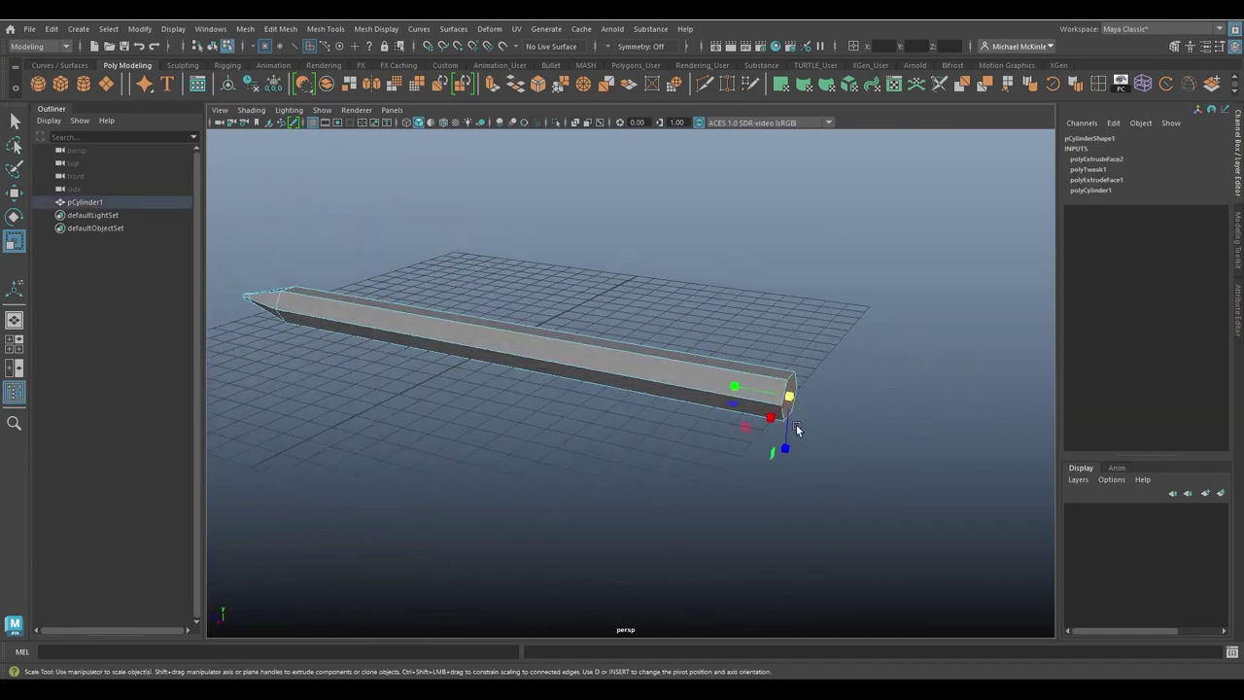
{"action": "left_click_drag", "start_coordinate": [730, 428], "coordinate": [661, 383], "text": "alt"}
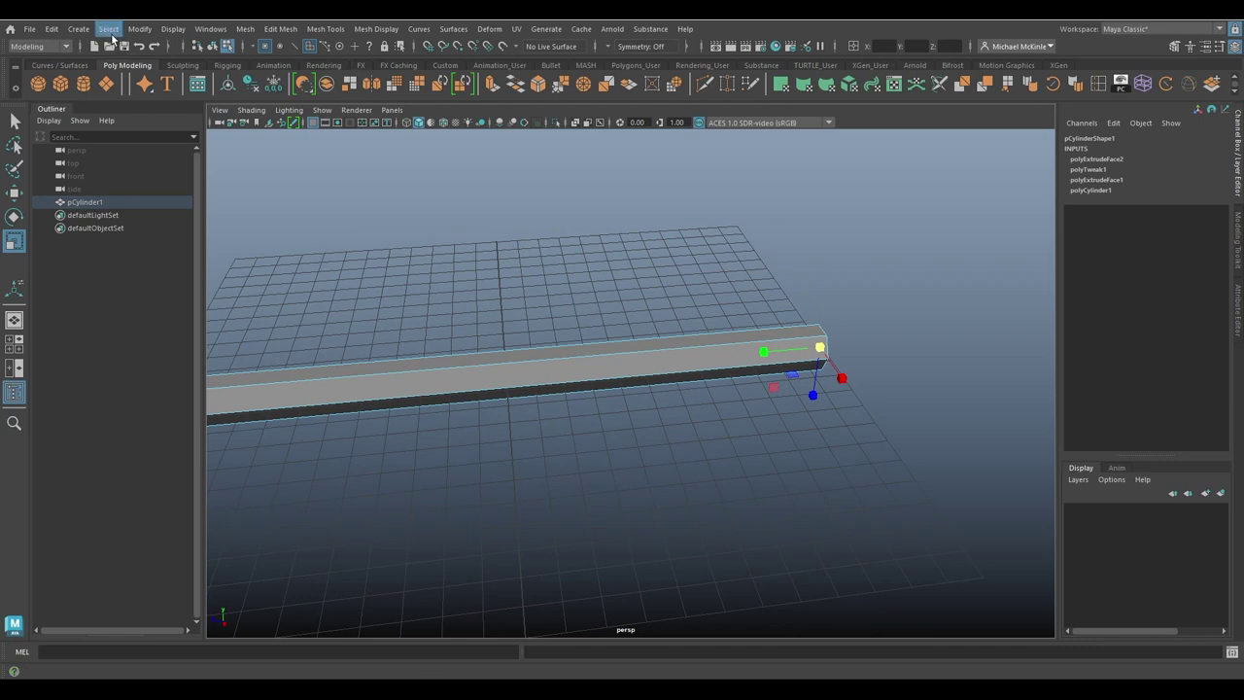
{"action": "left_click", "coordinate": [78, 29]}
{"action": "mouse_move", "coordinate": [122, 78]}
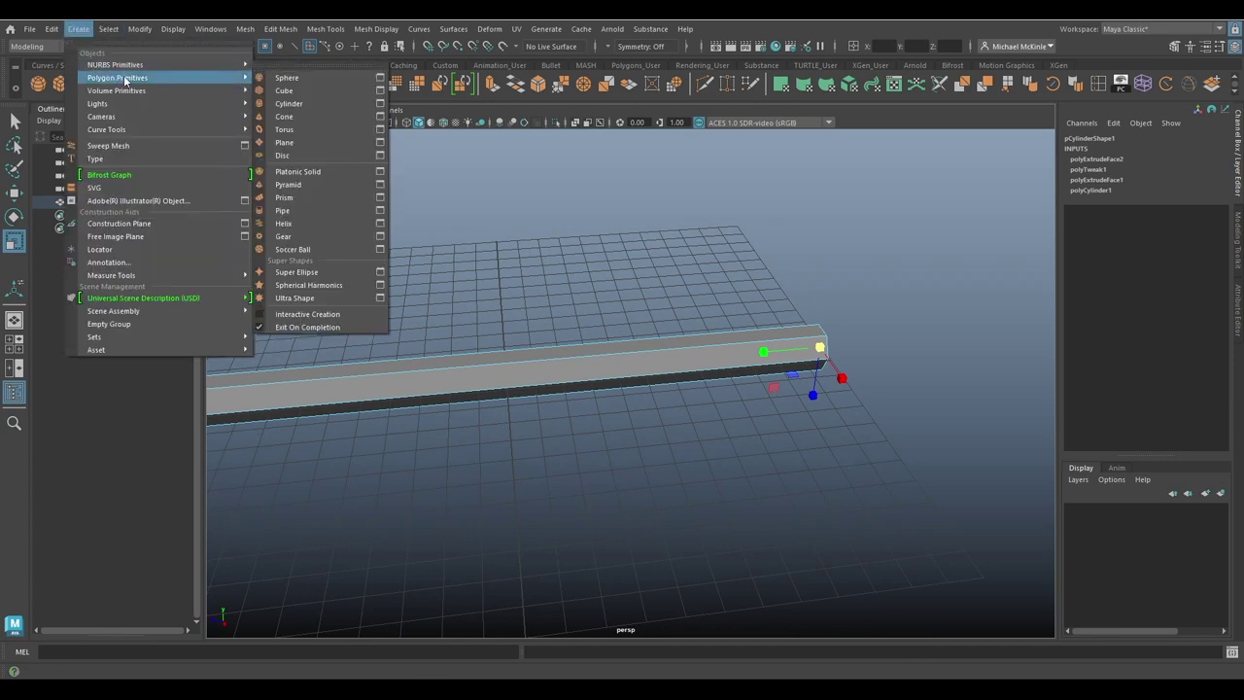
{"action": "left_click", "coordinate": [284, 103]}
{"action": "key", "text": "w"}
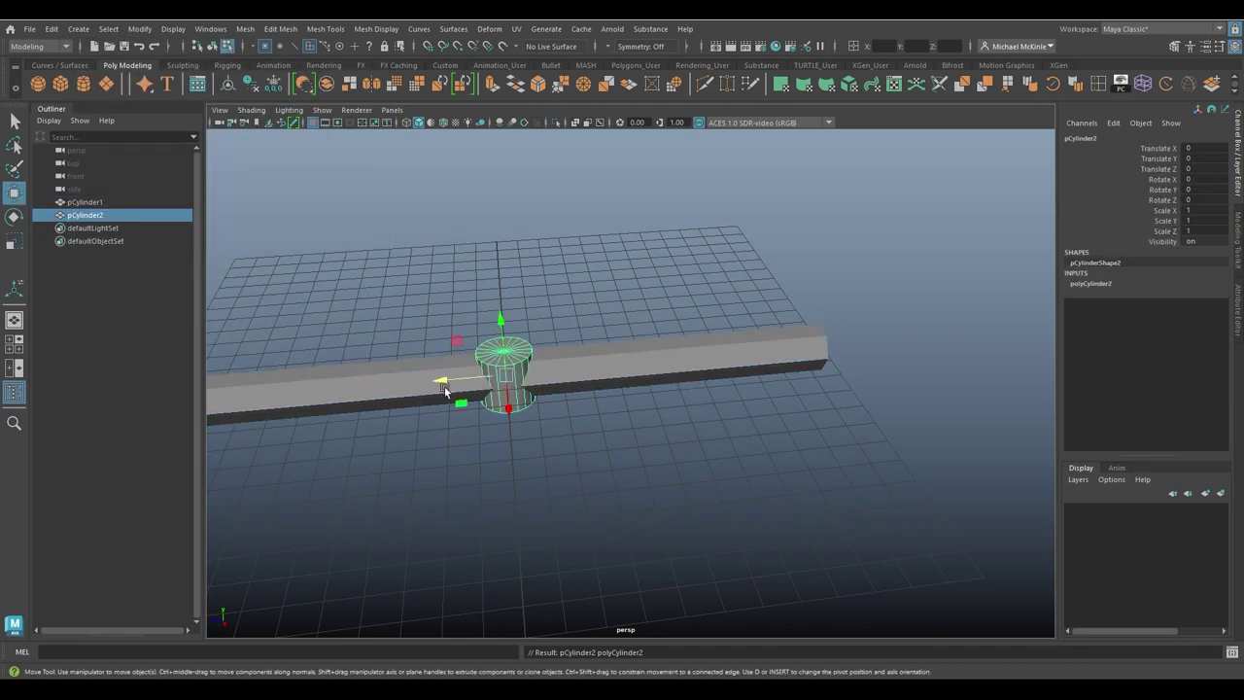
{"action": "left_click_drag", "start_coordinate": [444, 387], "coordinate": [806, 375]}
{"action": "middle_click_drag", "start_coordinate": [806, 375], "coordinate": [597, 389], "text": "alt"}
{"action": "right_click_drag", "start_coordinate": [597, 389], "coordinate": [836, 406], "text": "alt"}
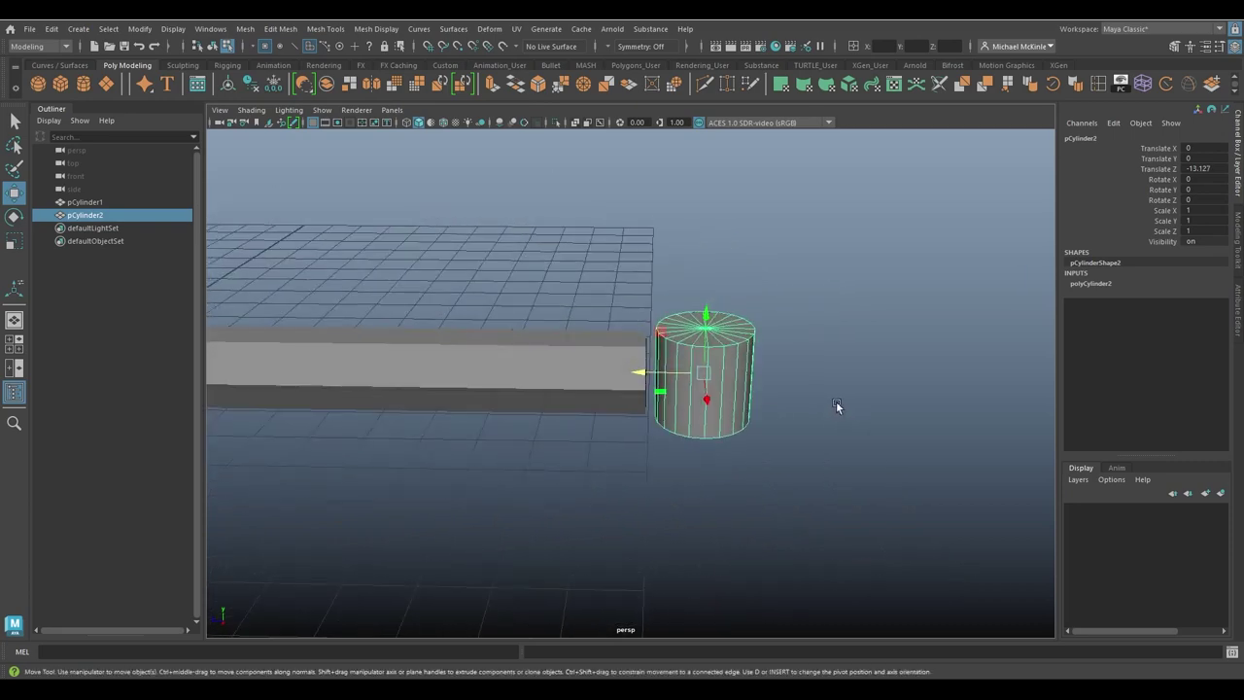
Step: Rotate the new cylinder 90 degrees in X to align with the pencil, and set its cap subdivisions to 0
{"action": "key", "text": "e"}
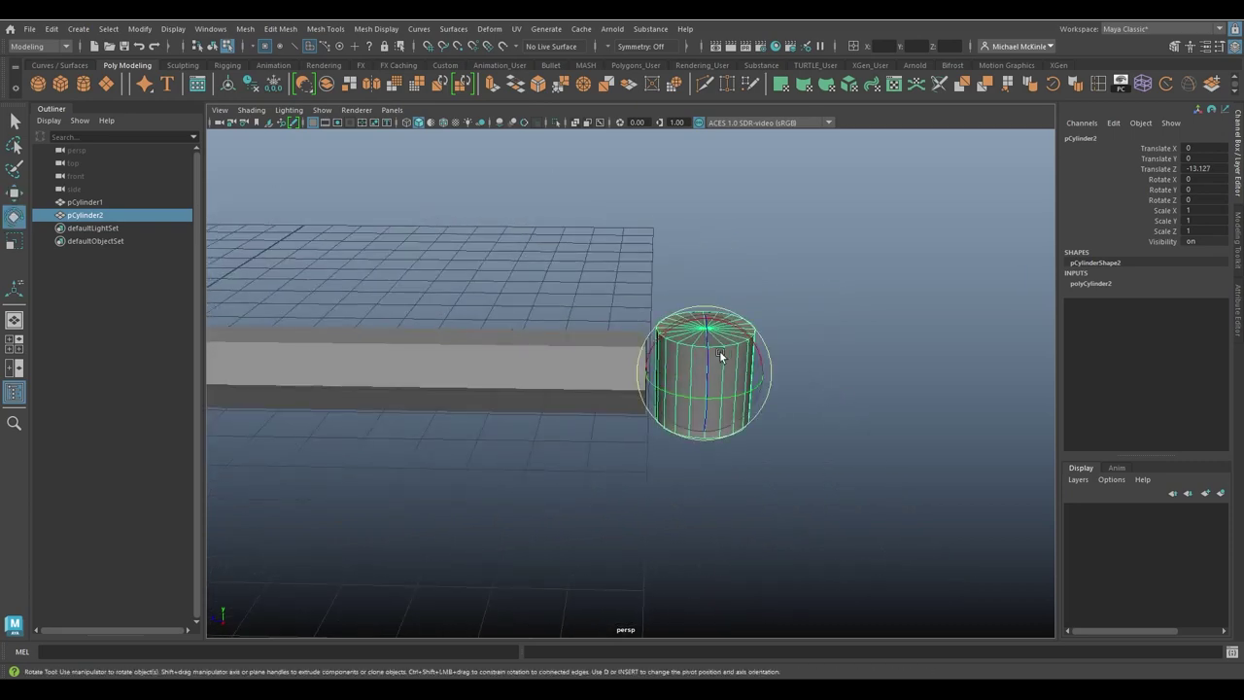
{"action": "left_click_drag", "start_coordinate": [669, 329], "coordinate": [605, 375]}
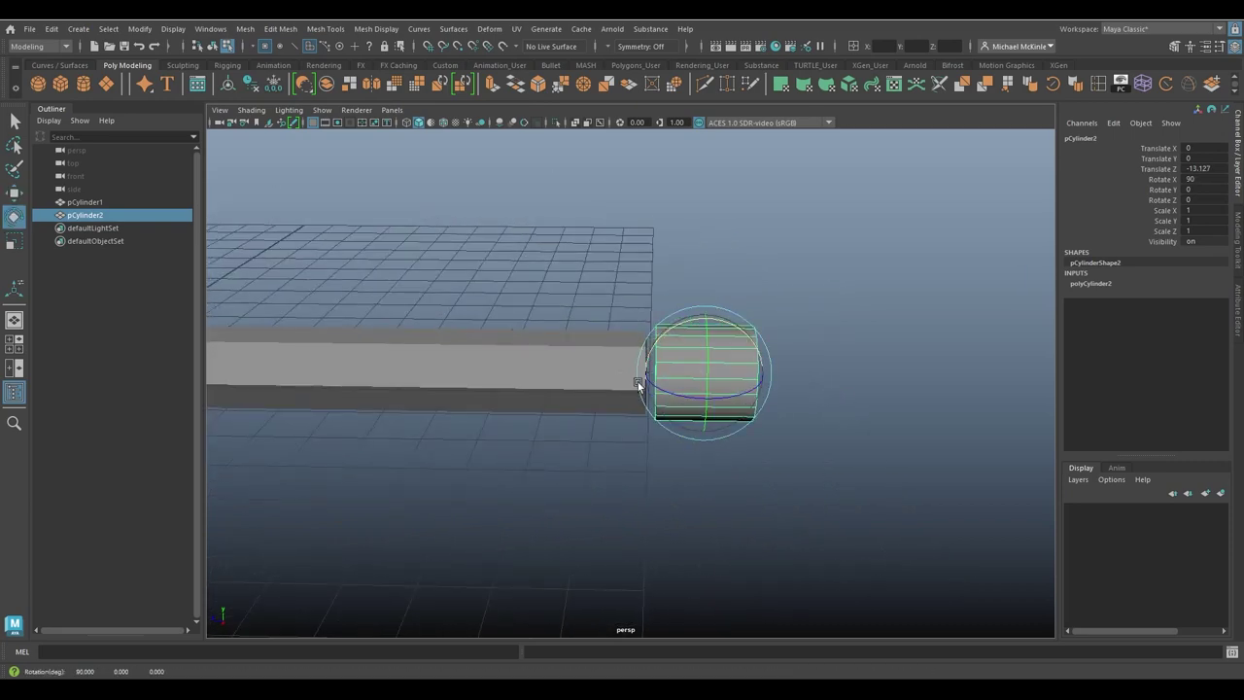
{"action": "left_click_drag", "start_coordinate": [760, 437], "coordinate": [836, 435], "text": "alt"}
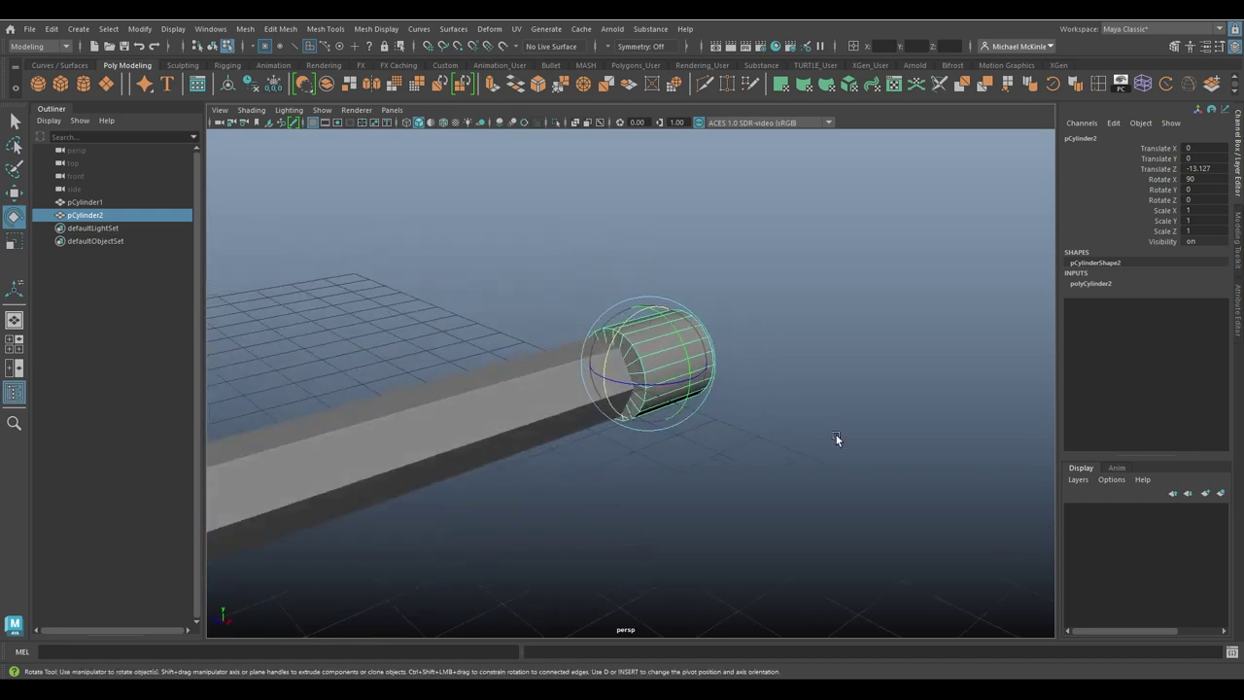
{"action": "left_click", "coordinate": [1094, 283]}
{"action": "left_click", "coordinate": [1149, 346]}
{"action": "left_click_drag", "start_coordinate": [933, 331], "coordinate": [706, 418], "text": "alt"}
Step: Scale the ferrule cylinder to about 0.892 in X and Z and 1.715 in Y, moving it to about -13.467 in Z
{"action": "key", "text": "r"}
{"action": "middle_click_drag", "start_coordinate": [623, 369], "coordinate": [735, 461]}
{"action": "left_click_drag", "start_coordinate": [735, 462], "coordinate": [530, 435], "text": "alt"}
{"action": "left_click_drag", "start_coordinate": [627, 359], "coordinate": [642, 359]}
{"action": "key", "text": "w"}
{"action": "left_click_drag", "start_coordinate": [637, 401], "coordinate": [820, 408], "text": "alt"}
{"action": "key", "text": "r"}
{"action": "mouse_move", "coordinate": [602, 394]}
{"action": "left_mouse_down", "text": "alt"}
{"action": "mouse_move", "coordinate": [623, 397]}
{"action": "mouse_move", "coordinate": [608, 401]}
{"action": "left_mouse_up", "text": "alt"}
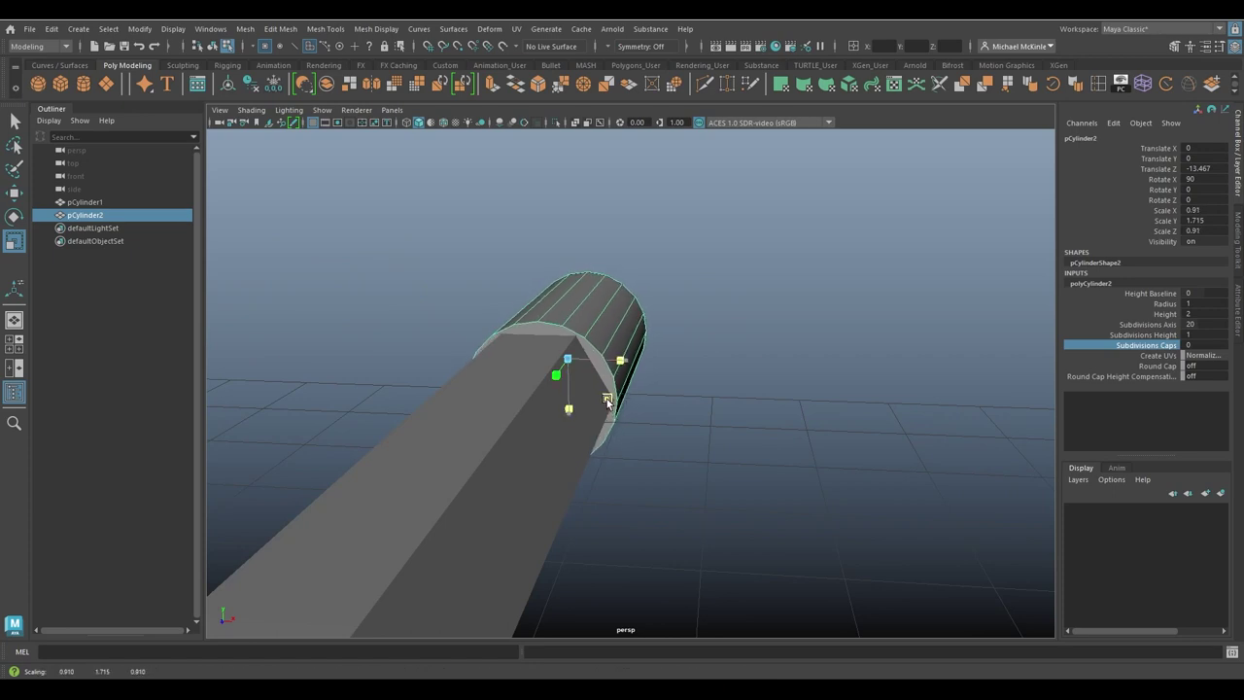
{"action": "left_click_drag", "start_coordinate": [607, 402], "coordinate": [1033, 408]}
Step: Reduce the ferrule cylinder's axis subdivisions to 12
{"action": "left_click", "coordinate": [1175, 324]}
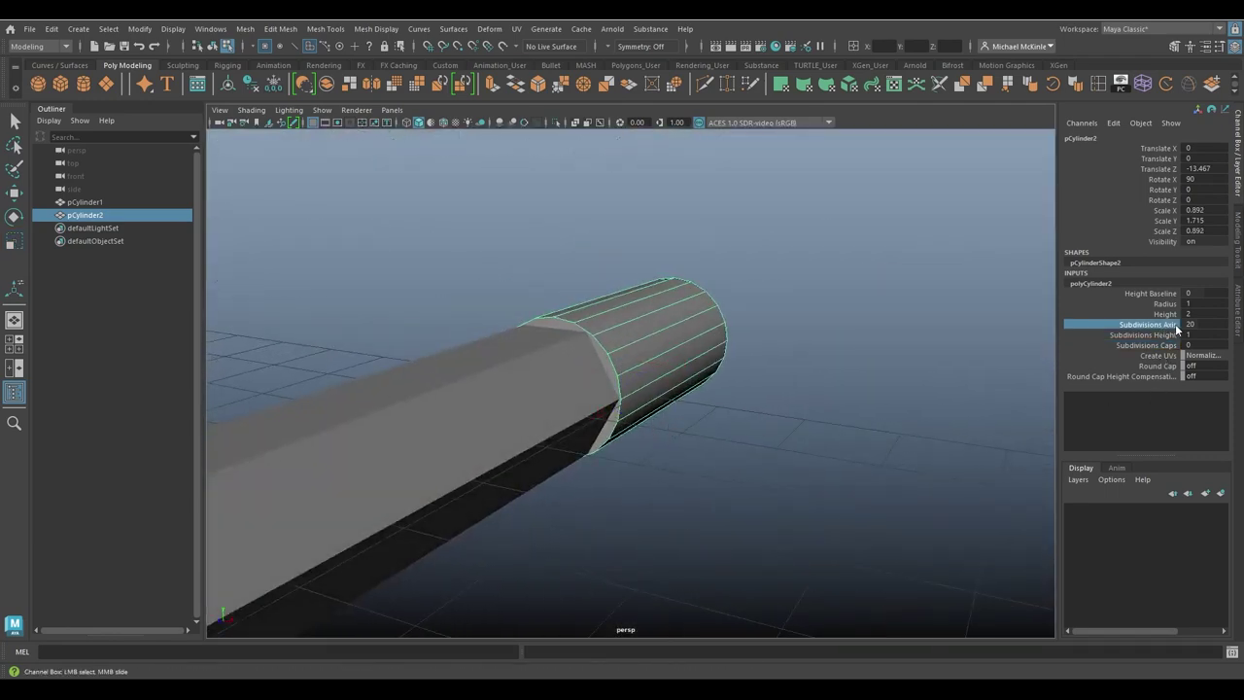
{"action": "left_click_drag", "start_coordinate": [854, 368], "coordinate": [844, 429], "text": "alt"}
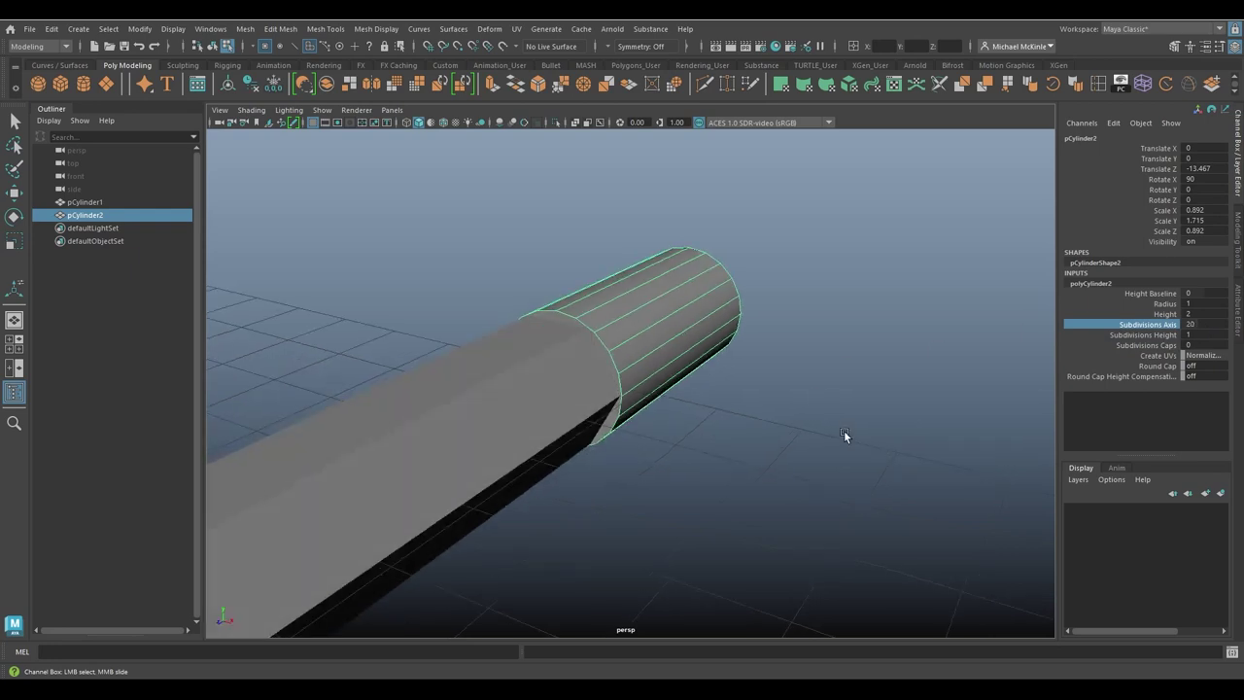
{"action": "middle_click_drag", "start_coordinate": [844, 430], "coordinate": [798, 424]}
{"action": "left_click_drag", "start_coordinate": [798, 423], "coordinate": [856, 420], "text": "alt"}
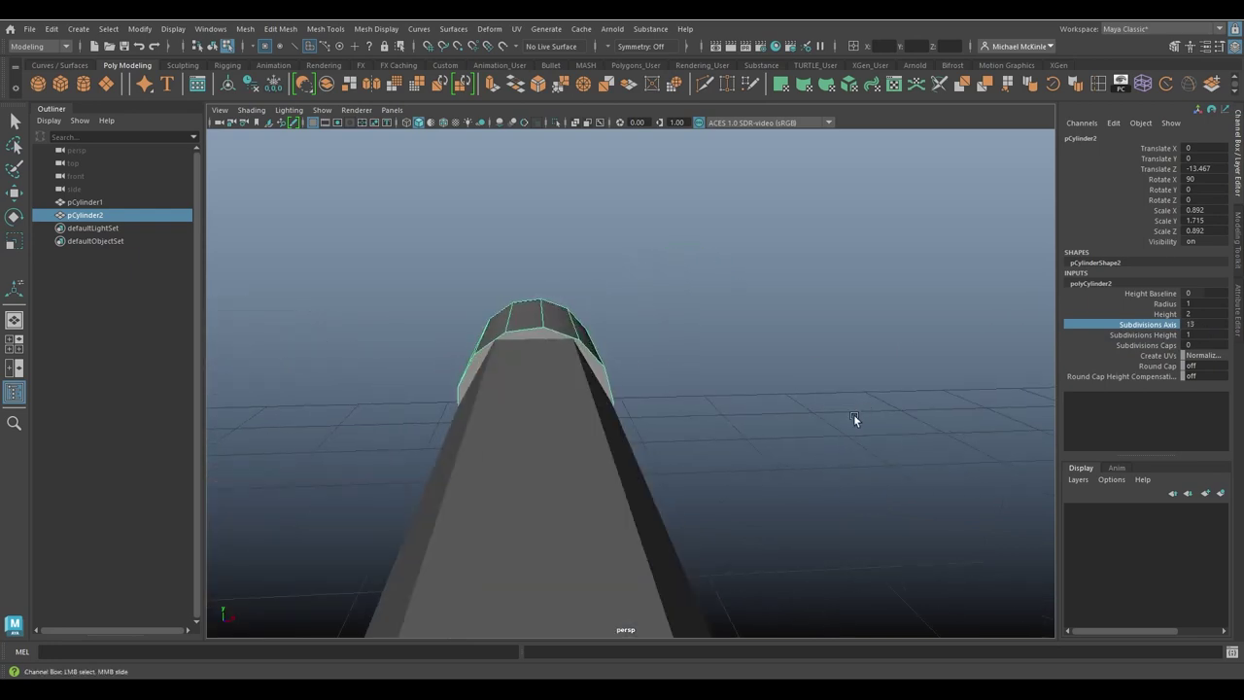
{"action": "middle_click_drag", "start_coordinate": [822, 429], "coordinate": [812, 425]}
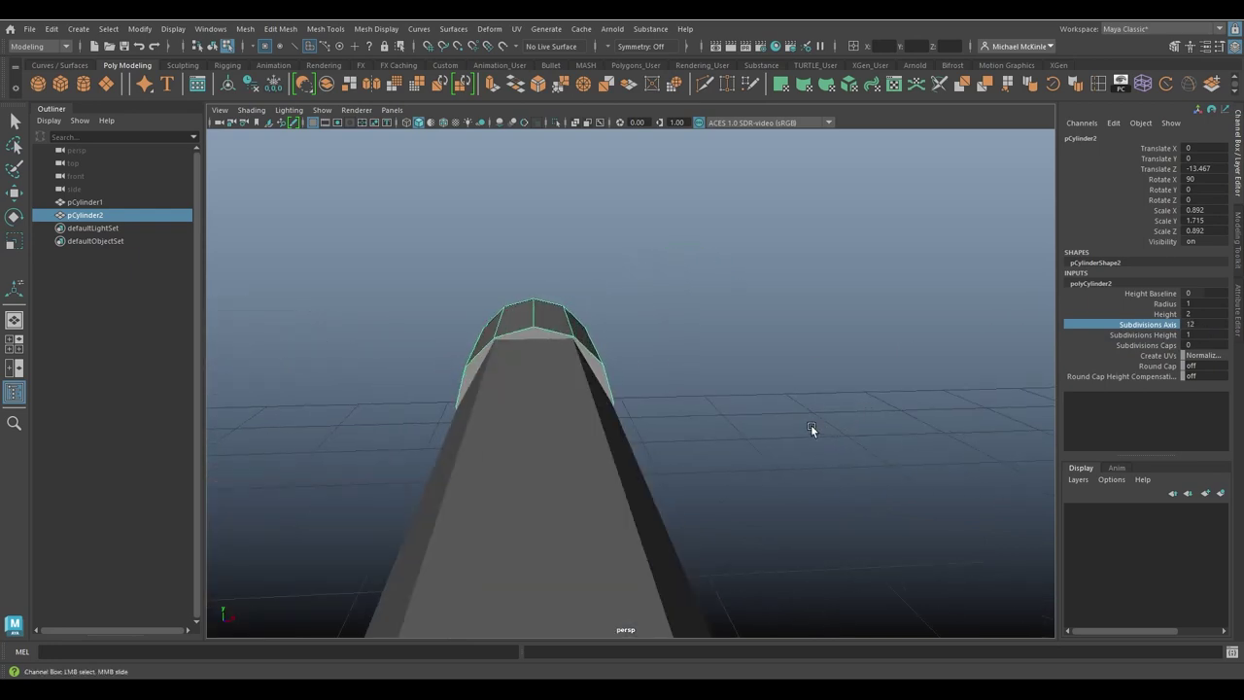
{"action": "left_click_drag", "start_coordinate": [811, 429], "coordinate": [647, 438], "text": "alt"}
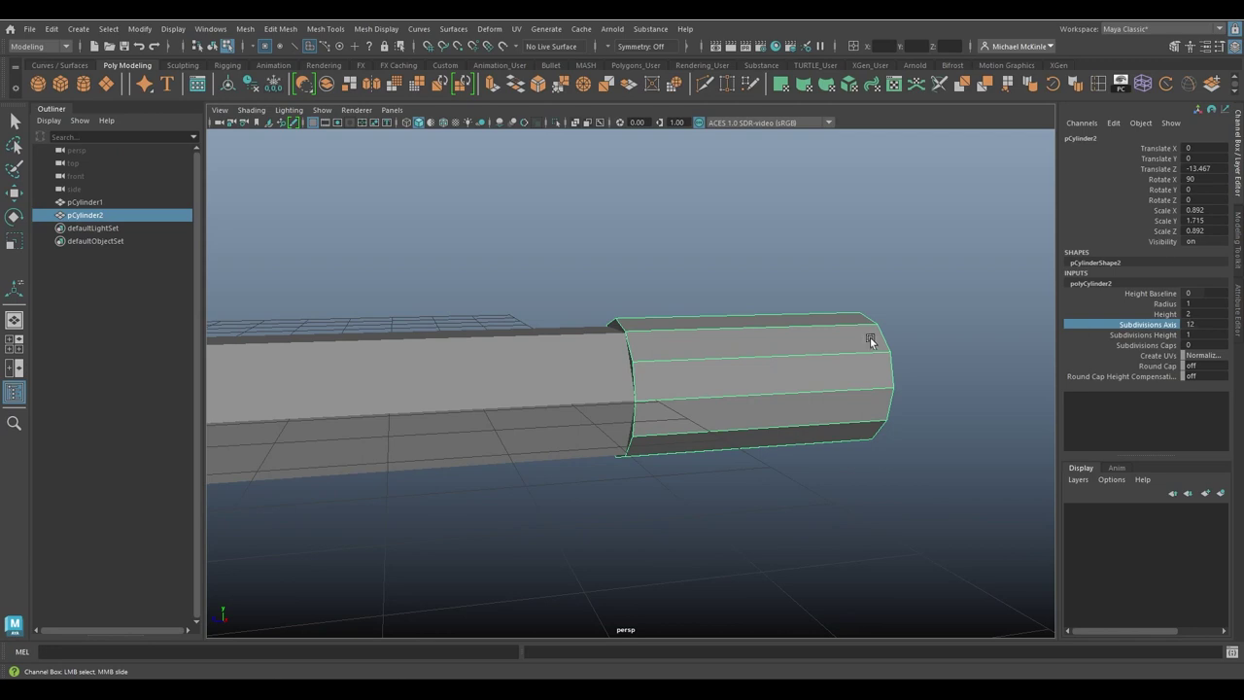
{"action": "left_click_drag", "start_coordinate": [870, 336], "coordinate": [888, 369], "text": "alt"}
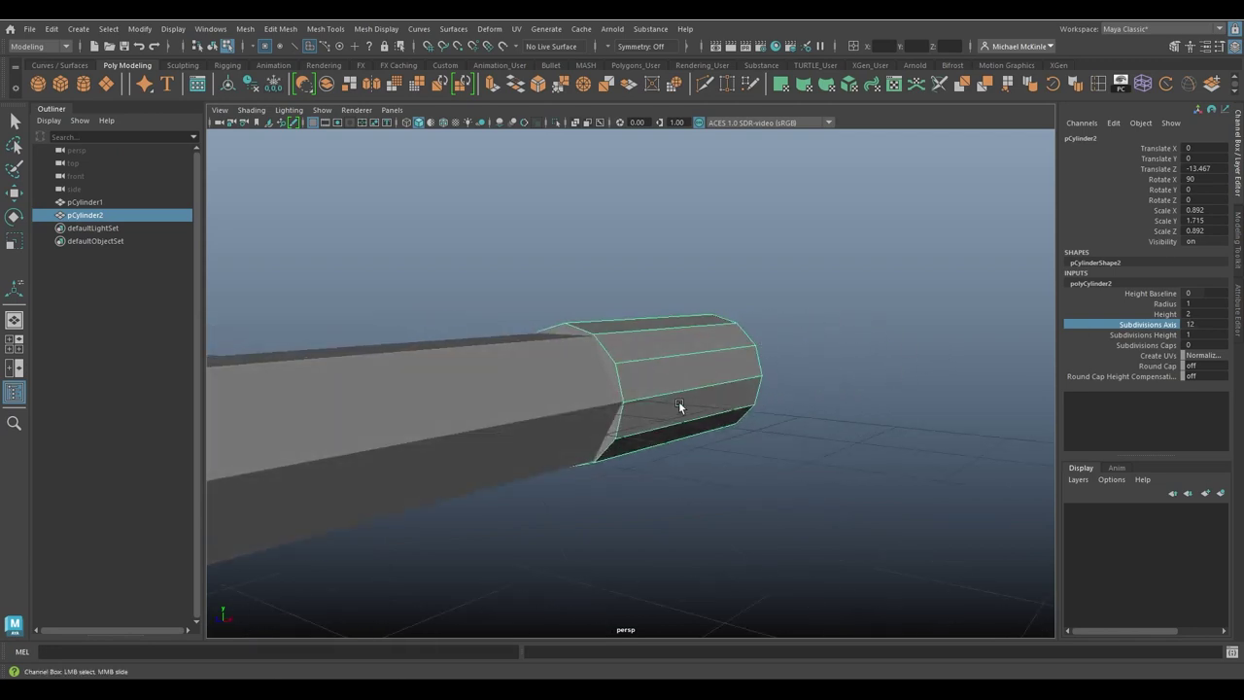
{"action": "mouse_move", "coordinate": [678, 401]}
{"action": "left_mouse_down", "text": "alt"}
{"action": "mouse_move", "coordinate": [612, 395]}
{"action": "mouse_move", "coordinate": [647, 354]}
{"action": "mouse_move", "coordinate": [713, 350]}
{"action": "mouse_move", "coordinate": [669, 396]}
{"action": "left_mouse_up", "text": "alt"}
{"action": "left_click_drag", "start_coordinate": [781, 406], "coordinate": [746, 397], "text": "alt"}
Step: Select both end cap faces of the ferrule cylinder and bevel them
{"action": "key", "text": "w"}
{"action": "right_click_drag", "start_coordinate": [808, 377], "coordinate": [813, 359]}
{"action": "left_click_drag", "start_coordinate": [816, 362], "coordinate": [878, 411], "text": "alt"}
{"action": "left_click", "coordinate": [857, 425]}
{"action": "left_click_drag", "start_coordinate": [801, 417], "coordinate": [630, 403]}
{"action": "right_click_drag", "start_coordinate": [630, 403], "coordinate": [652, 418], "text": "alt"}
{"action": "left_click_drag", "start_coordinate": [653, 420], "coordinate": [602, 417], "text": "alt"}
{"action": "left_click_drag", "start_coordinate": [831, 502], "coordinate": [639, 488], "text": "alt"}
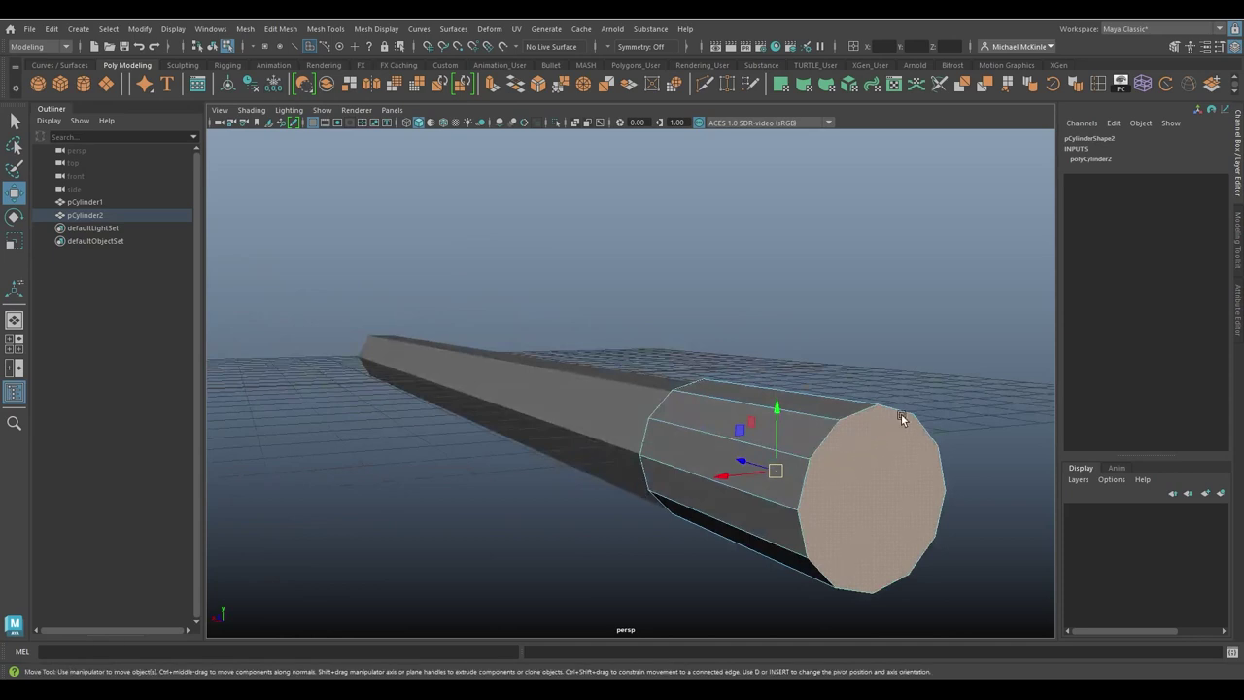
{"action": "right_click_drag", "start_coordinate": [871, 409], "coordinate": [854, 352]}
{"action": "right_click_drag", "start_coordinate": [842, 309], "coordinate": [848, 343]}
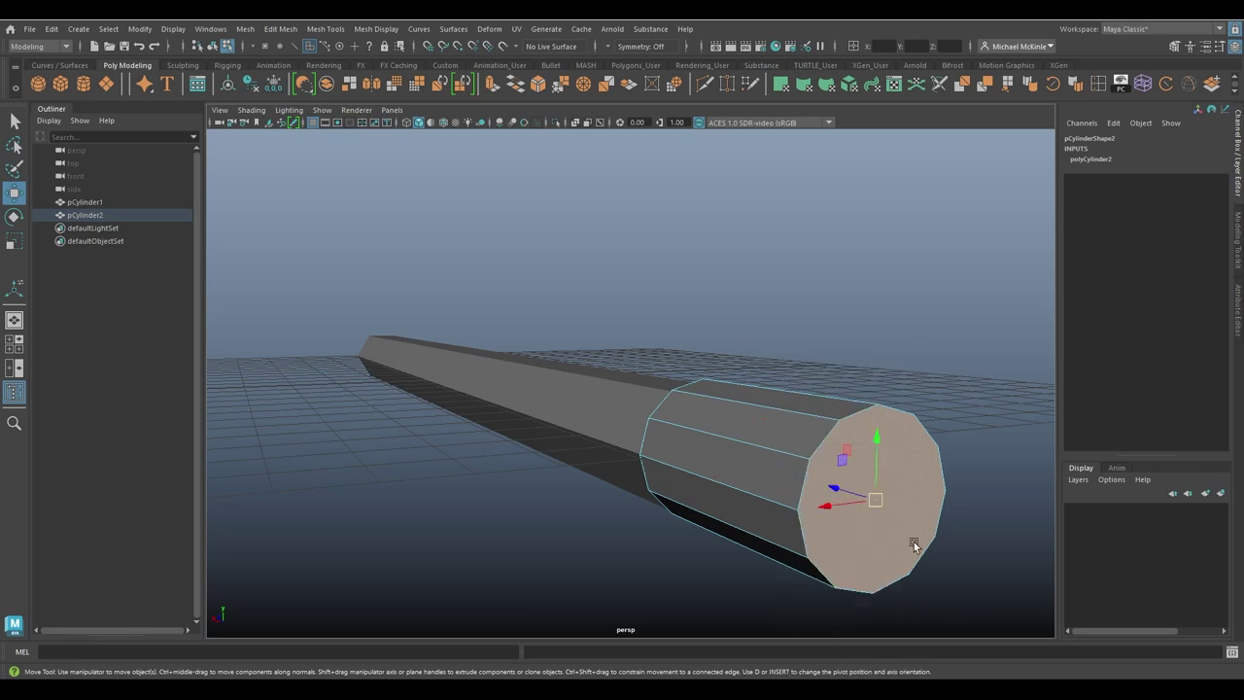
{"action": "left_click_drag", "start_coordinate": [914, 542], "coordinate": [768, 476], "text": "alt"}
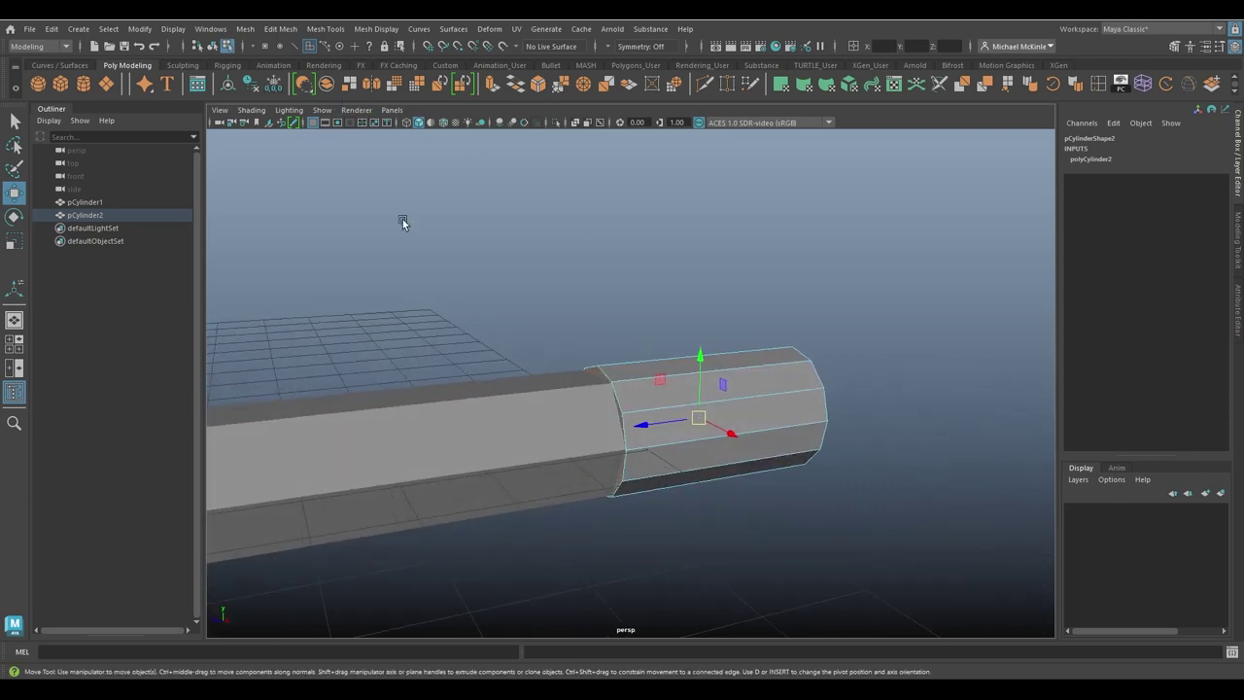
{"action": "left_click", "coordinate": [279, 34]}
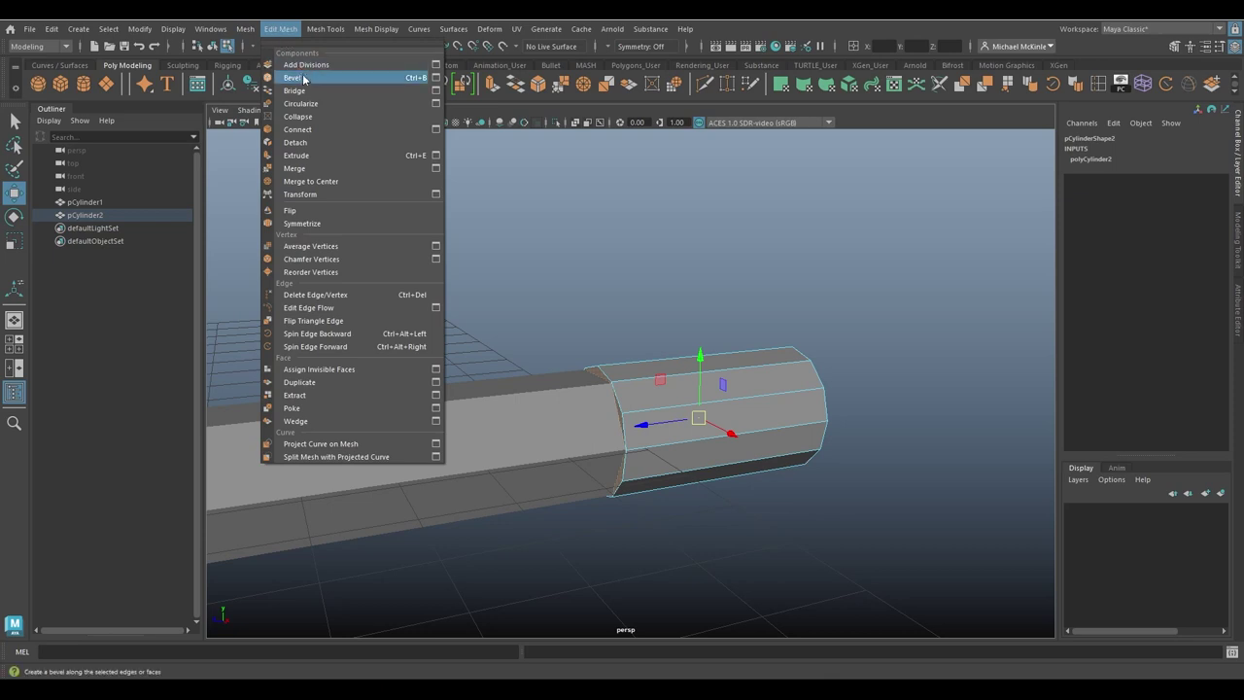
{"action": "left_click", "coordinate": [292, 77]}
Step: Set the ferrule bevel to 2 segments with a fraction of 0.08 and return to object selection
{"action": "right_click_drag", "start_coordinate": [585, 319], "coordinate": [580, 340], "text": "alt"}
{"action": "left_click_drag", "start_coordinate": [580, 340], "coordinate": [719, 364], "text": "alt"}
{"action": "mouse_move", "coordinate": [822, 216]}
{"action": "left_mouse_down"}
{"action": "mouse_move", "coordinate": [837, 223]}
{"action": "mouse_move", "coordinate": [835, 247]}
{"action": "mouse_move", "coordinate": [832, 237]}
{"action": "left_mouse_up"}
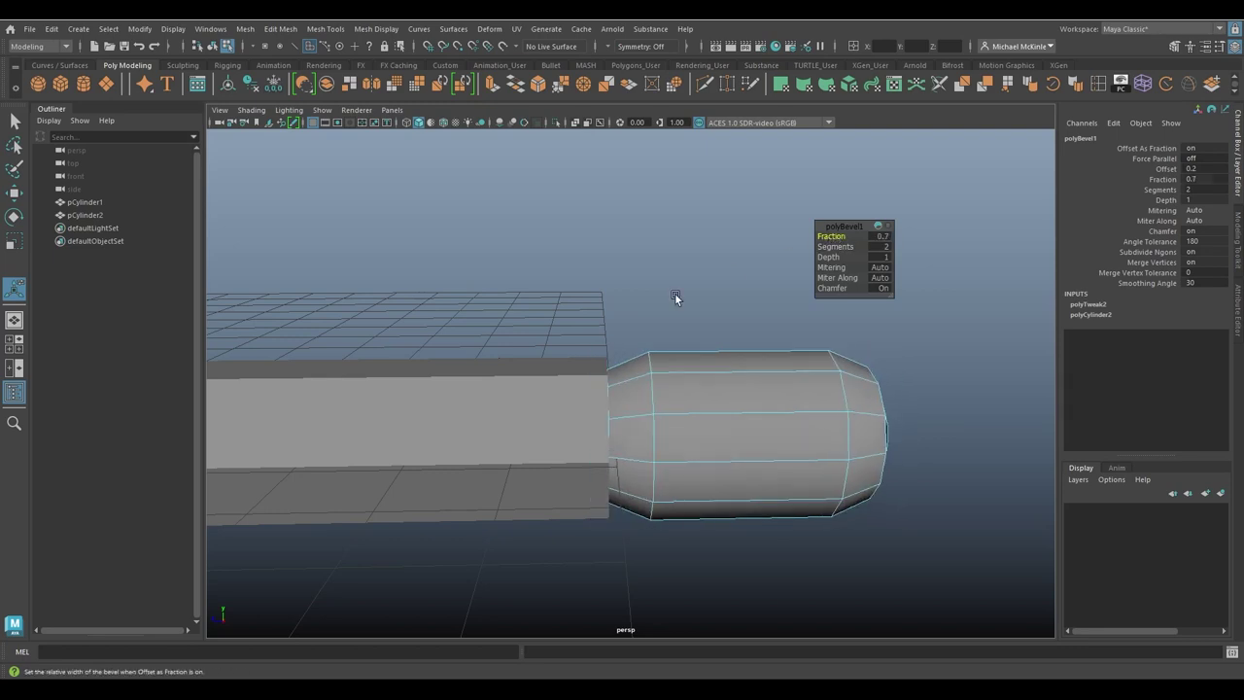
{"action": "left_click_drag", "start_coordinate": [675, 297], "coordinate": [675, 300], "text": "alt"}
{"action": "right_click_drag", "start_coordinate": [675, 300], "coordinate": [739, 316], "text": "alt"}
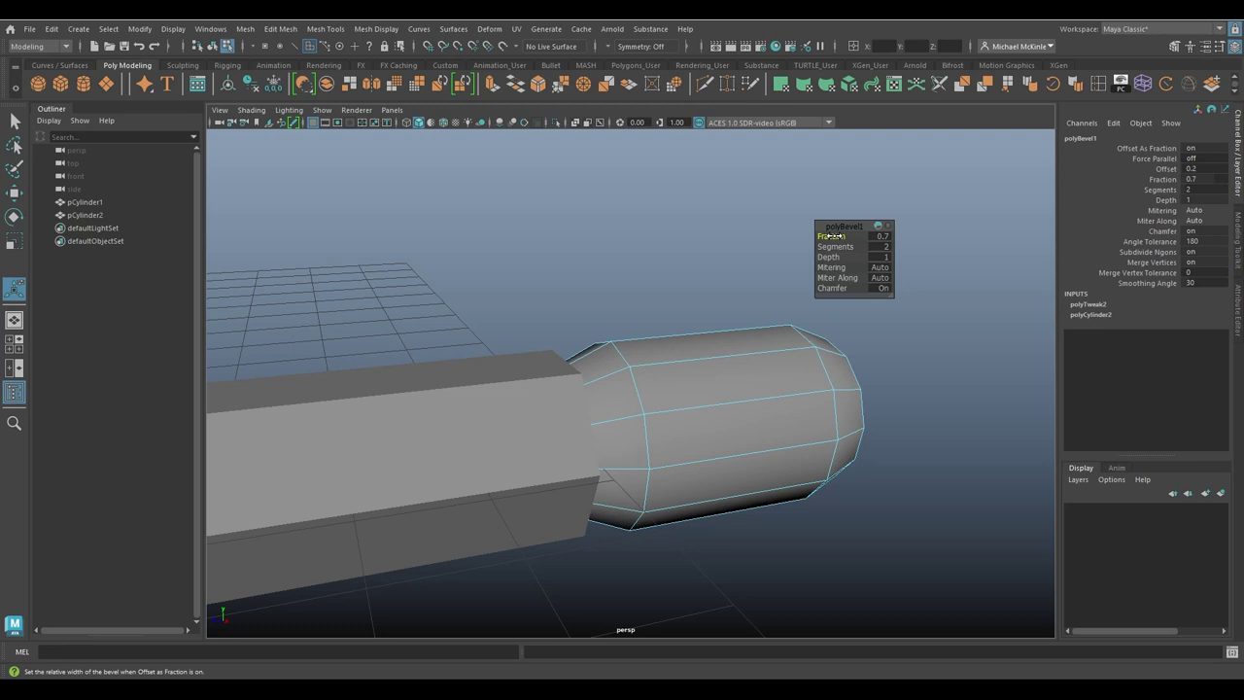
{"action": "left_click_drag", "start_coordinate": [831, 237], "coordinate": [795, 231]}
{"action": "mouse_move", "coordinate": [681, 355]}
{"action": "left_mouse_down", "text": "alt"}
{"action": "mouse_move", "coordinate": [811, 356]}
{"action": "mouse_move", "coordinate": [694, 341]}
{"action": "mouse_move", "coordinate": [657, 356]}
{"action": "left_mouse_up", "text": "alt"}
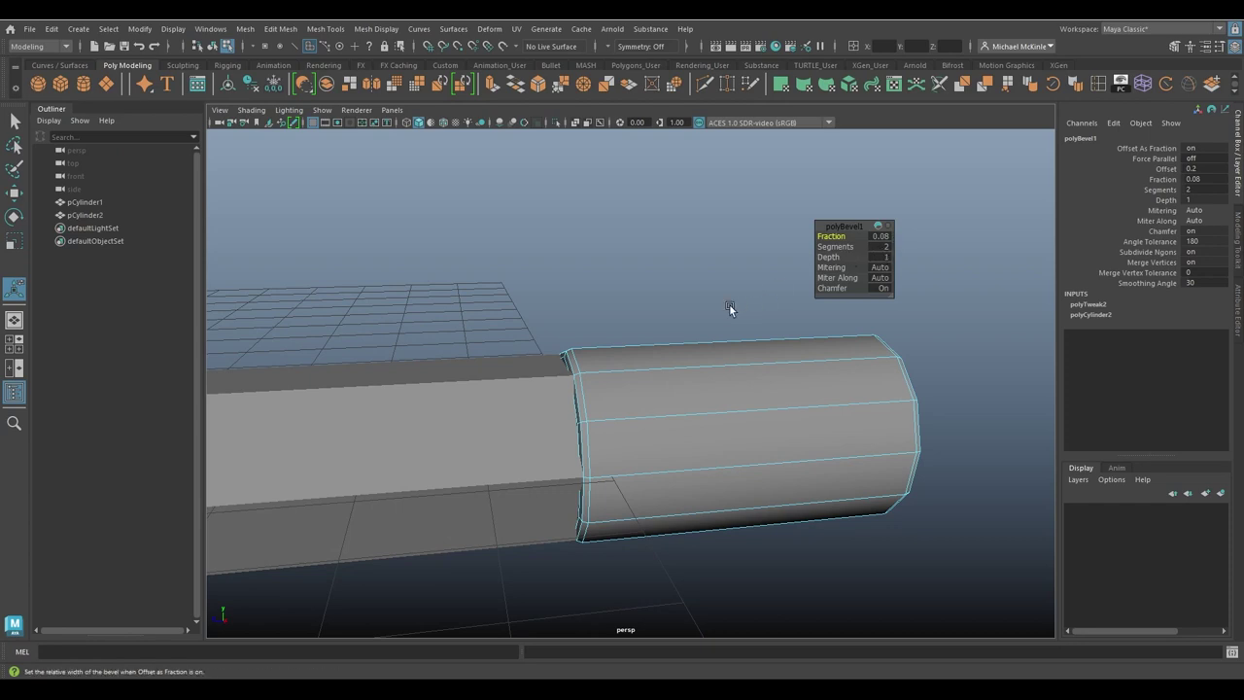
{"action": "right_click_drag", "start_coordinate": [681, 262], "coordinate": [745, 245]}
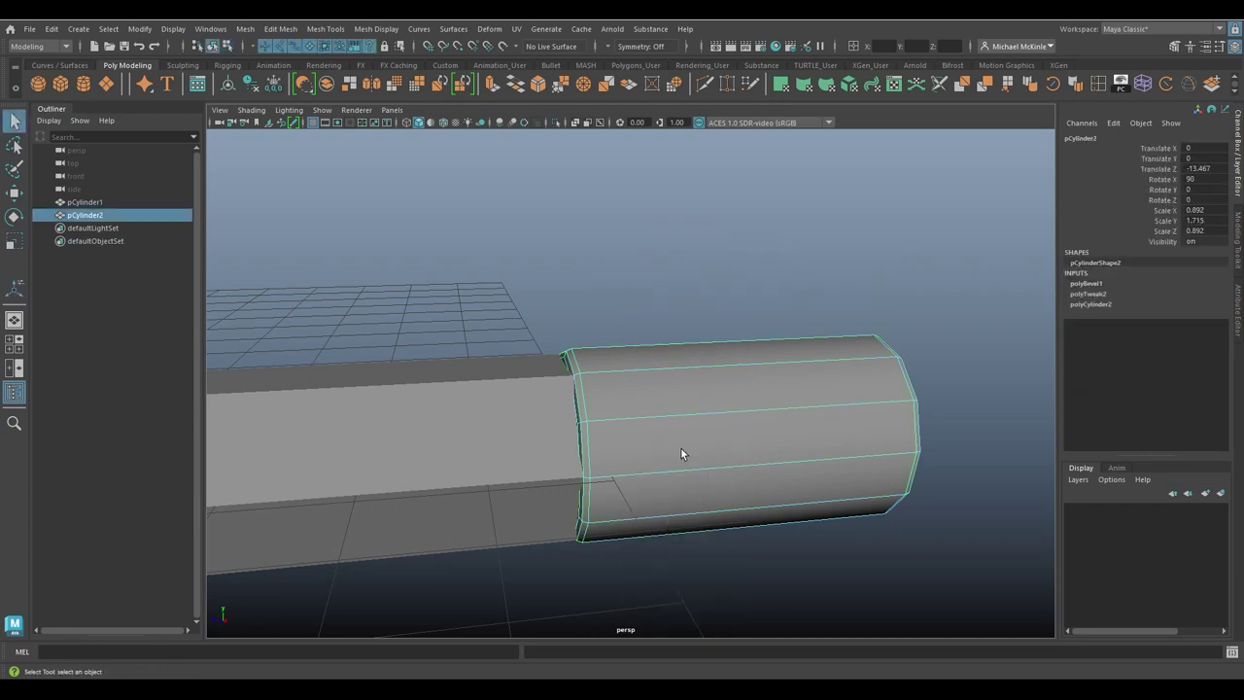
Step: Inspect the joint between the hexagonal pencil body and the bevelled ferrule cylinder from several angles
{"action": "left_click_drag", "start_coordinate": [681, 447], "coordinate": [699, 442], "text": "alt"}
{"action": "middle_click_drag", "start_coordinate": [699, 443], "coordinate": [858, 387], "text": "alt"}
{"action": "left_click_drag", "start_coordinate": [857, 387], "coordinate": [763, 396], "text": "alt"}
{"action": "left_click", "coordinate": [680, 399]}
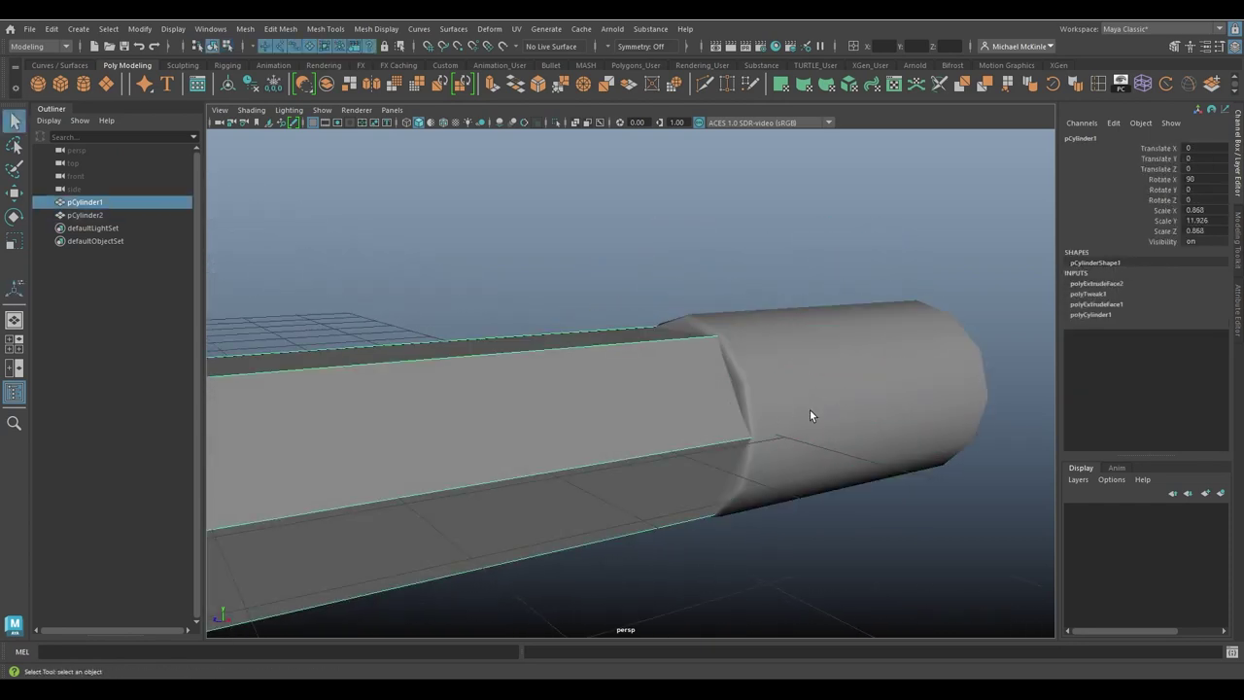
{"action": "middle_click_drag", "start_coordinate": [825, 393], "coordinate": [751, 402], "text": "alt"}
{"action": "left_click", "coordinate": [739, 367]}
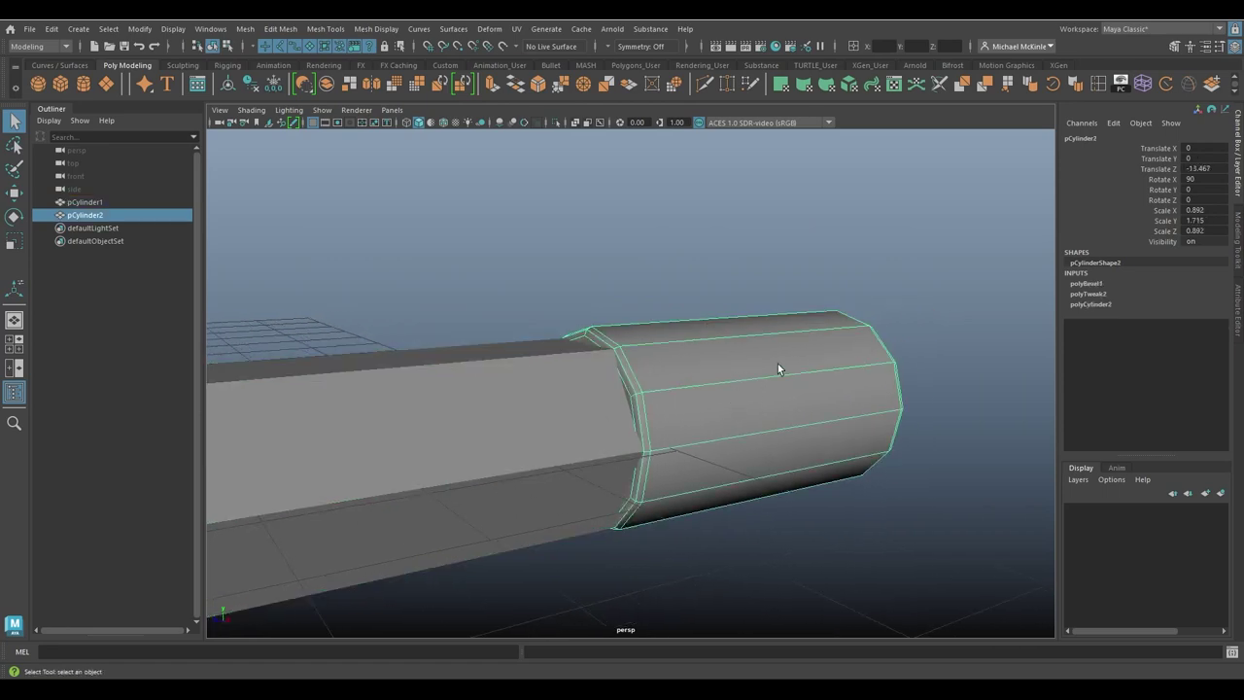
{"action": "left_click_drag", "start_coordinate": [778, 366], "coordinate": [620, 382], "text": "alt"}
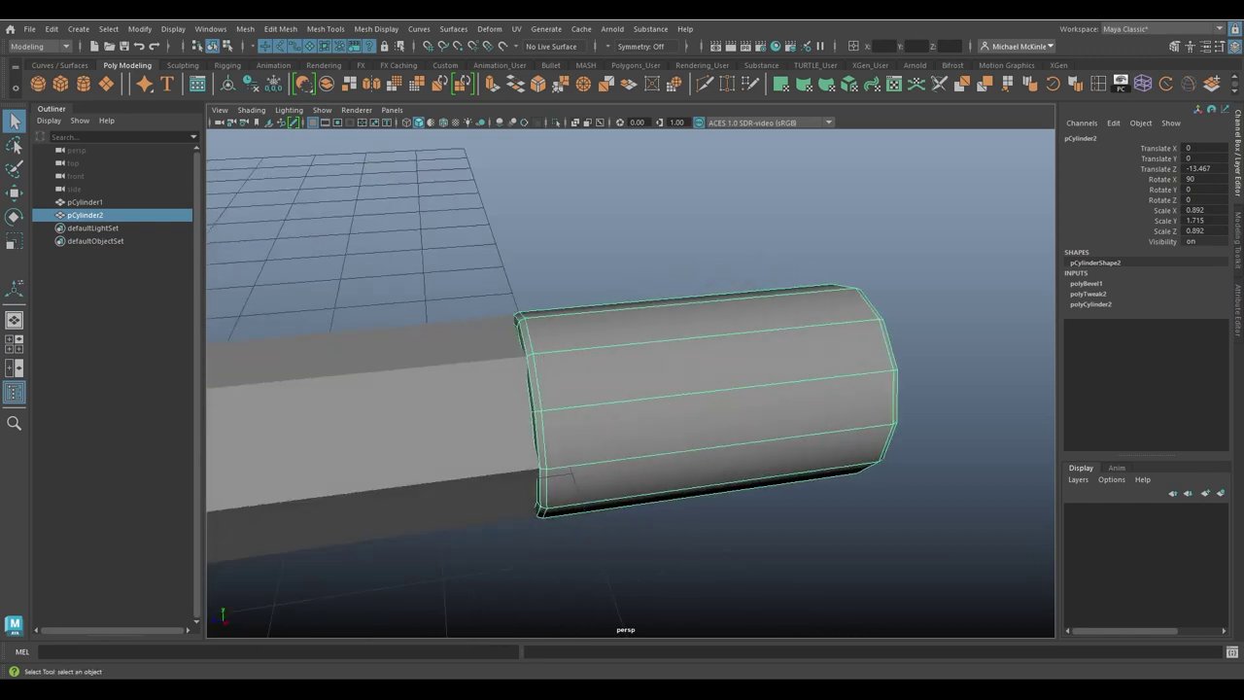
Step: Bring up the pencil bundle reference photo in the browser, examine the ferrules' bands and ridges, and put the photo away
{"action": "left_click_drag", "start_coordinate": [0, 165], "coordinate": [600, 91]}
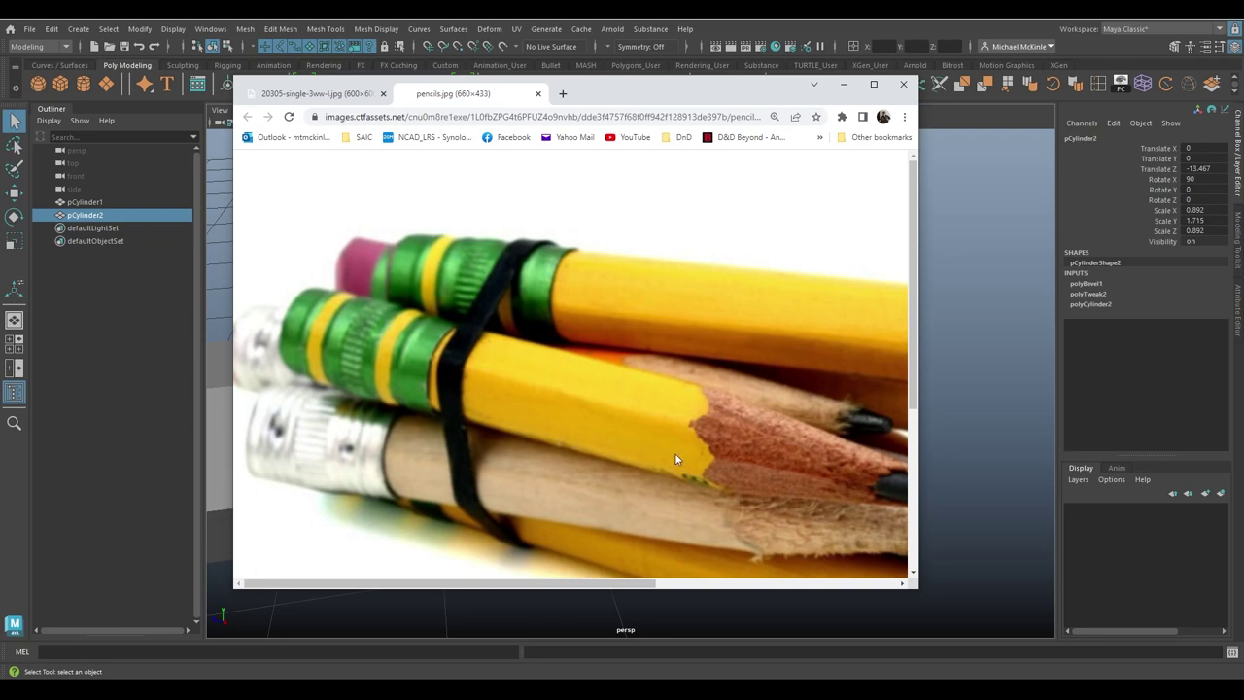
{"action": "left_click_drag", "start_coordinate": [617, 583], "coordinate": [753, 585]}
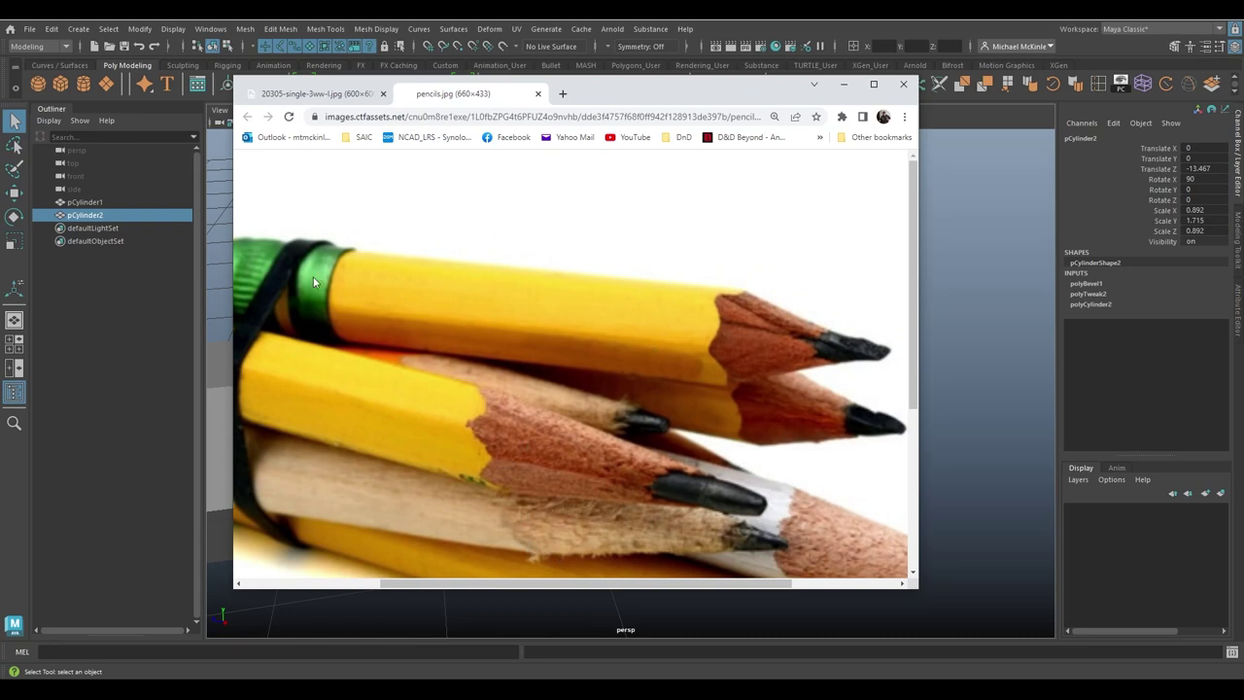
{"action": "left_click_drag", "start_coordinate": [464, 583], "coordinate": [342, 556]}
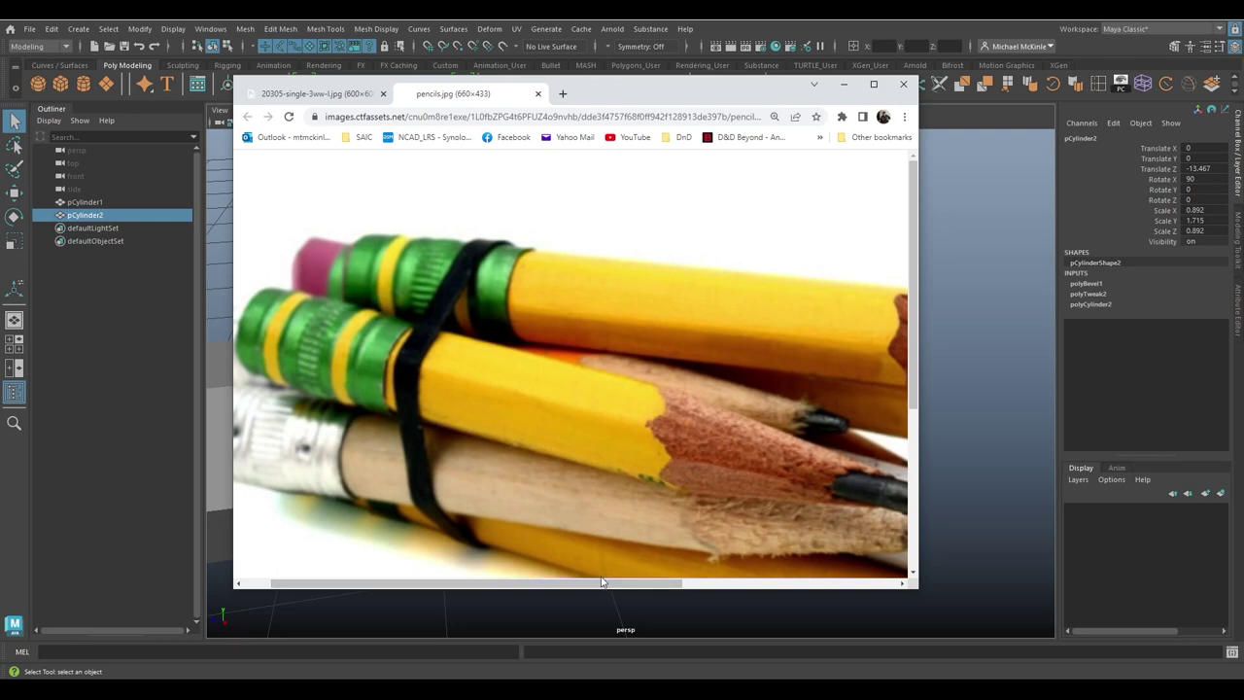
{"action": "mouse_move", "coordinate": [610, 584]}
{"action": "left_mouse_down"}
{"action": "mouse_move", "coordinate": [717, 587]}
{"action": "mouse_move", "coordinate": [752, 605]}
{"action": "mouse_move", "coordinate": [797, 592]}
{"action": "mouse_move", "coordinate": [606, 589]}
{"action": "mouse_move", "coordinate": [437, 499]}
{"action": "left_mouse_up"}
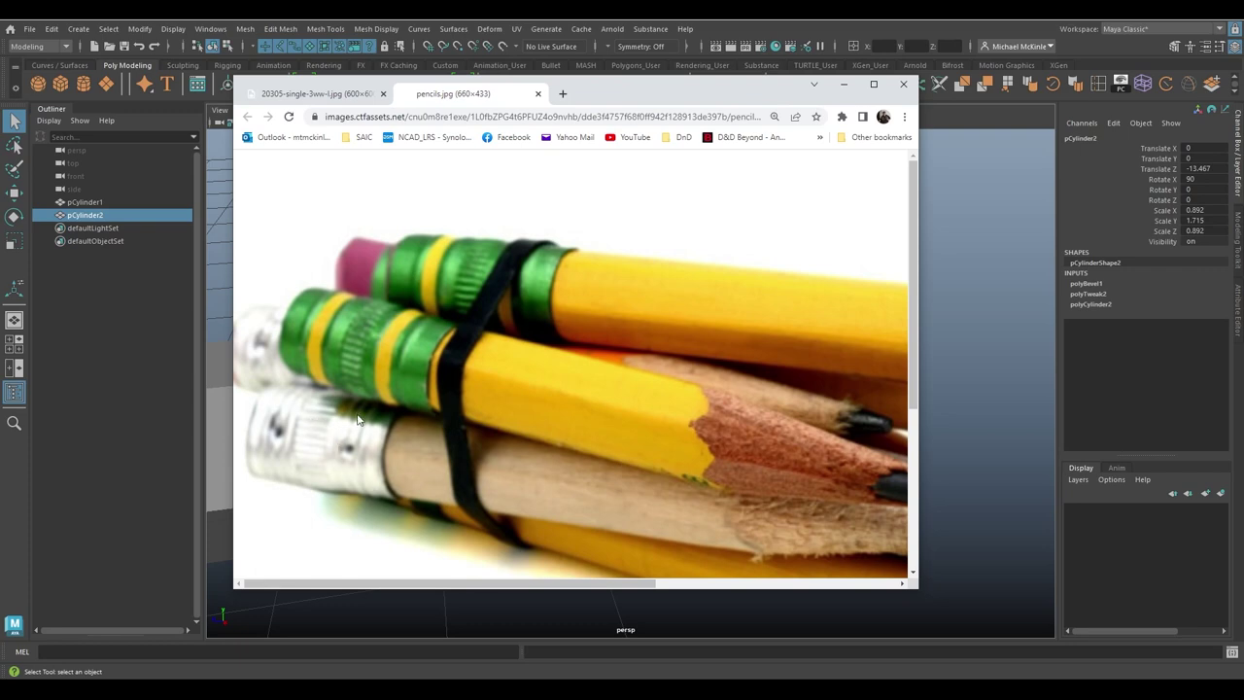
{"action": "left_click_drag", "start_coordinate": [730, 95], "coordinate": [0, 94]}
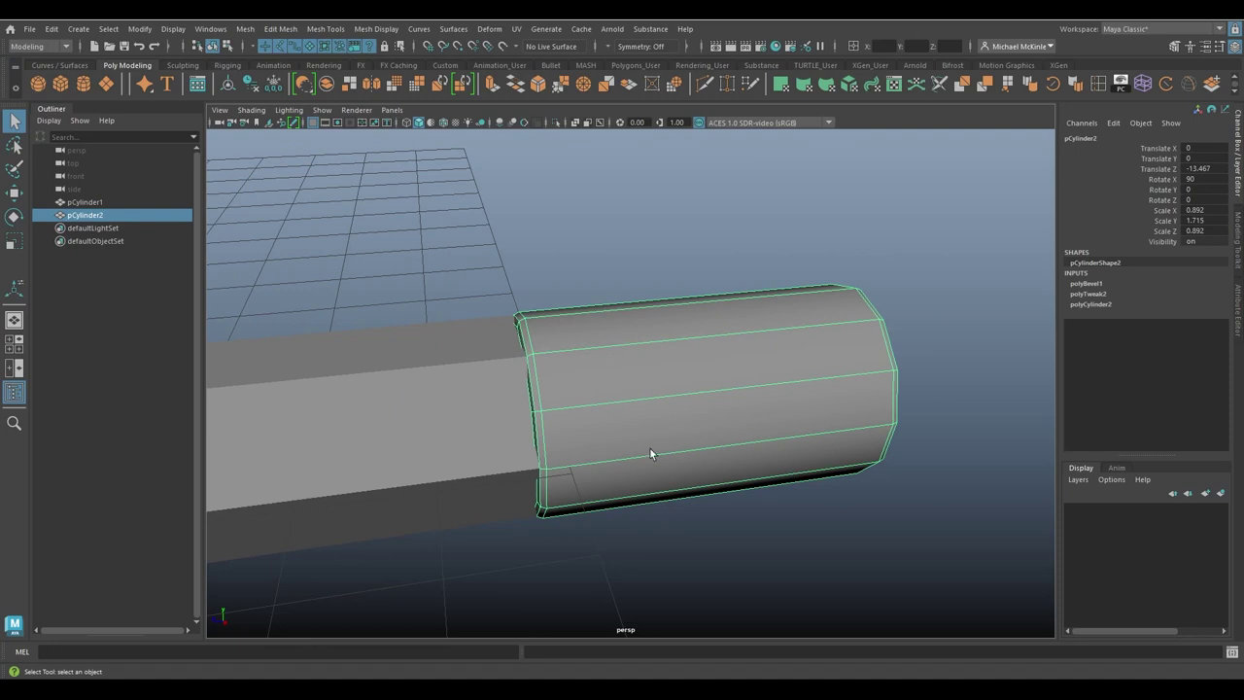
Step: Try inserting an edge loop around the ferrule near its pencil end, and undo it
{"action": "left_click_drag", "start_coordinate": [649, 449], "coordinate": [607, 463], "text": "alt"}
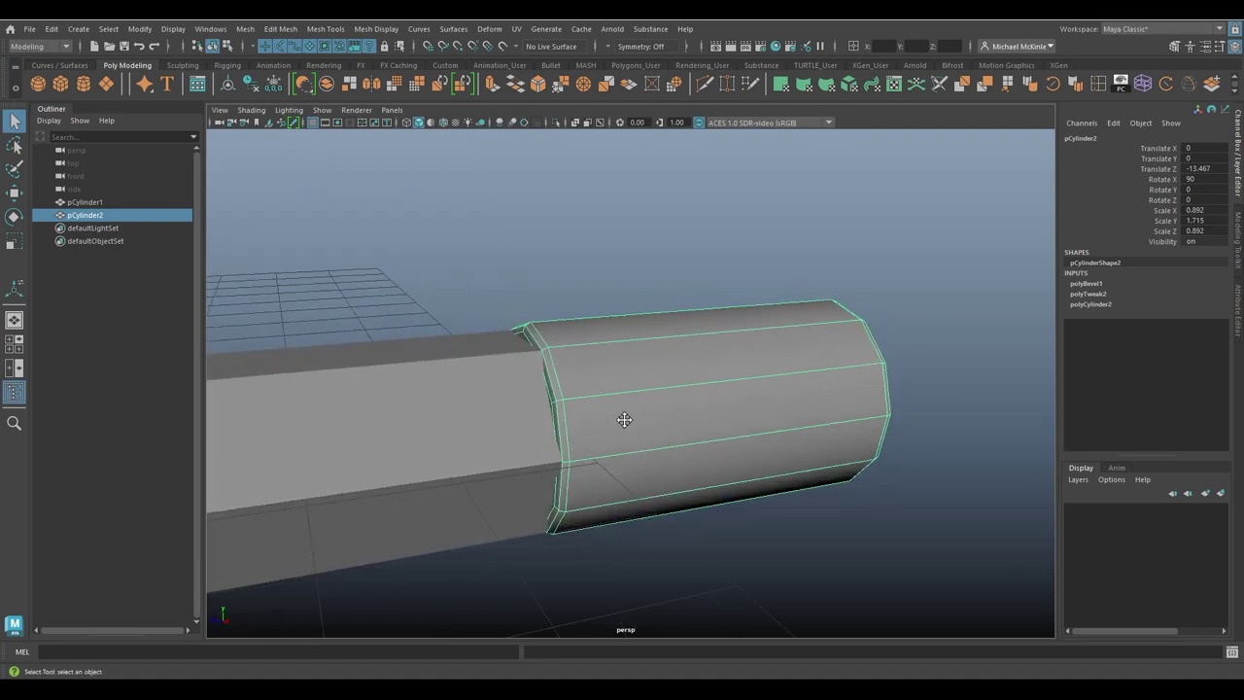
{"action": "left_click_drag", "start_coordinate": [624, 419], "coordinate": [625, 345], "text": "alt"}
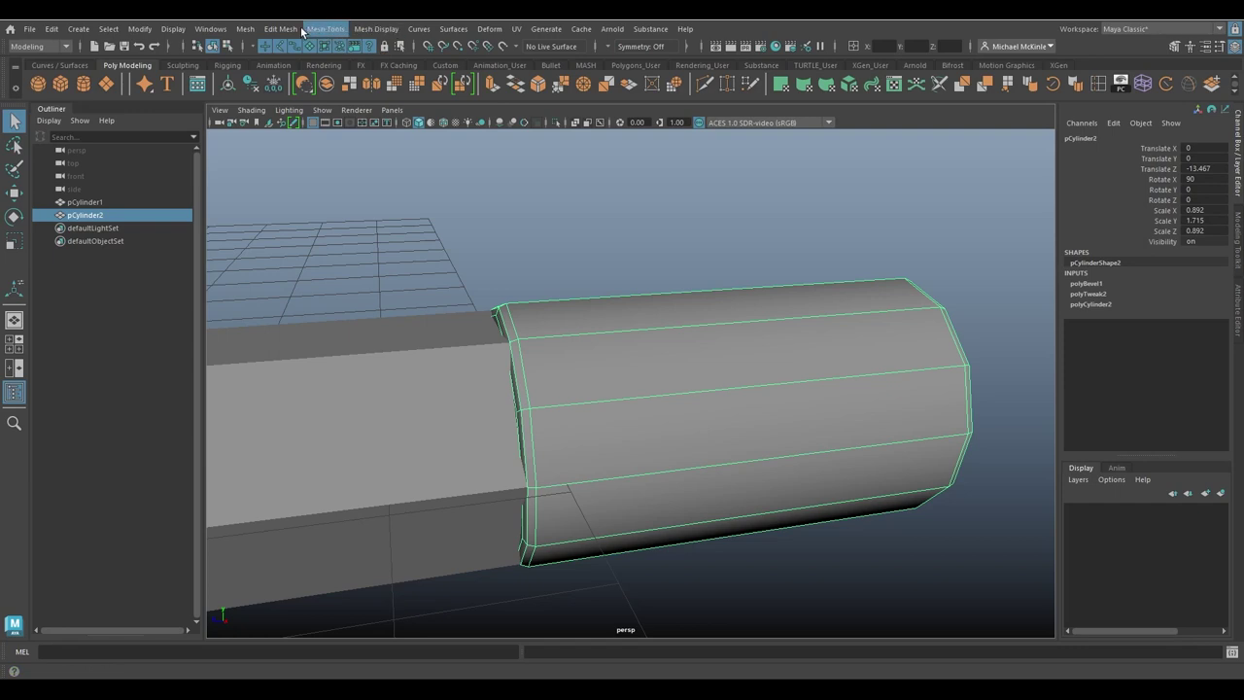
{"action": "left_click", "coordinate": [330, 30]}
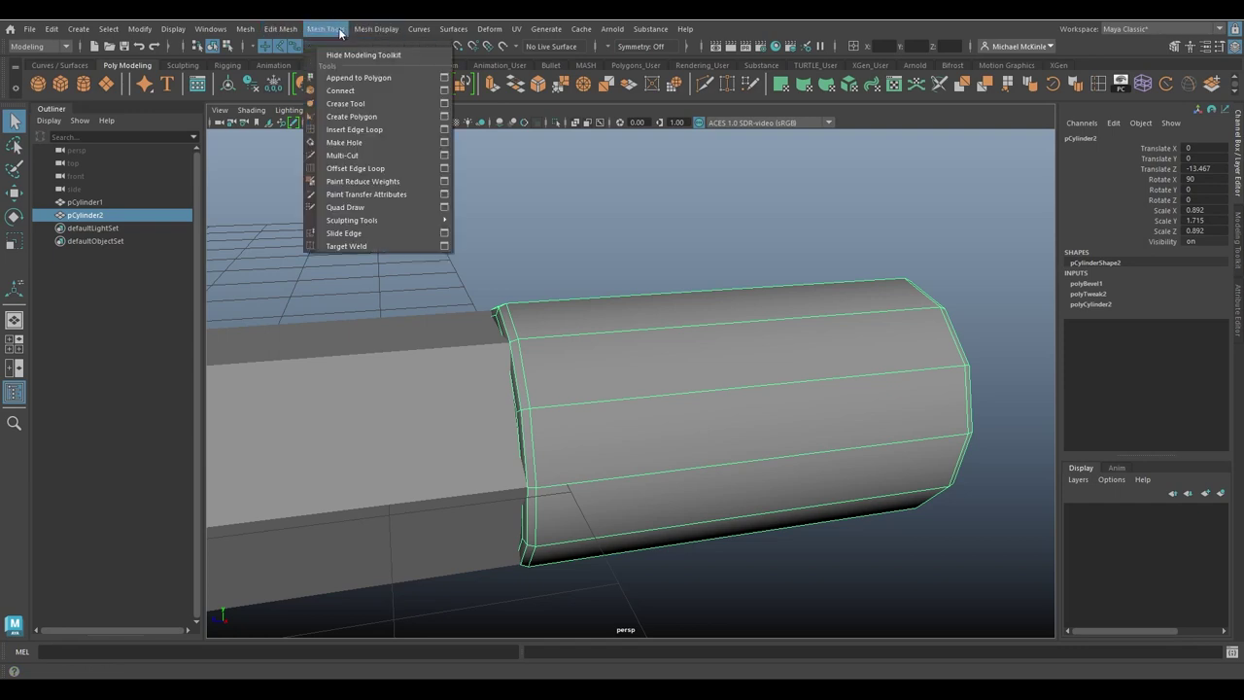
{"action": "left_click", "coordinate": [358, 130]}
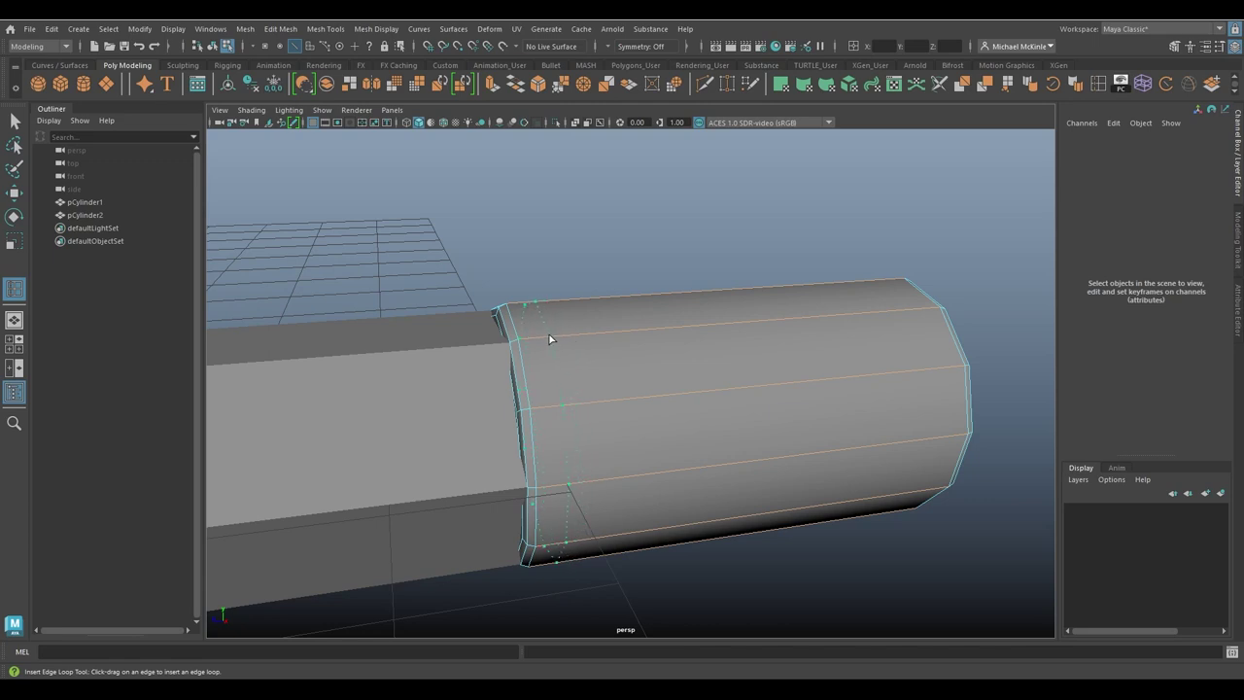
{"action": "left_click", "coordinate": [552, 334]}
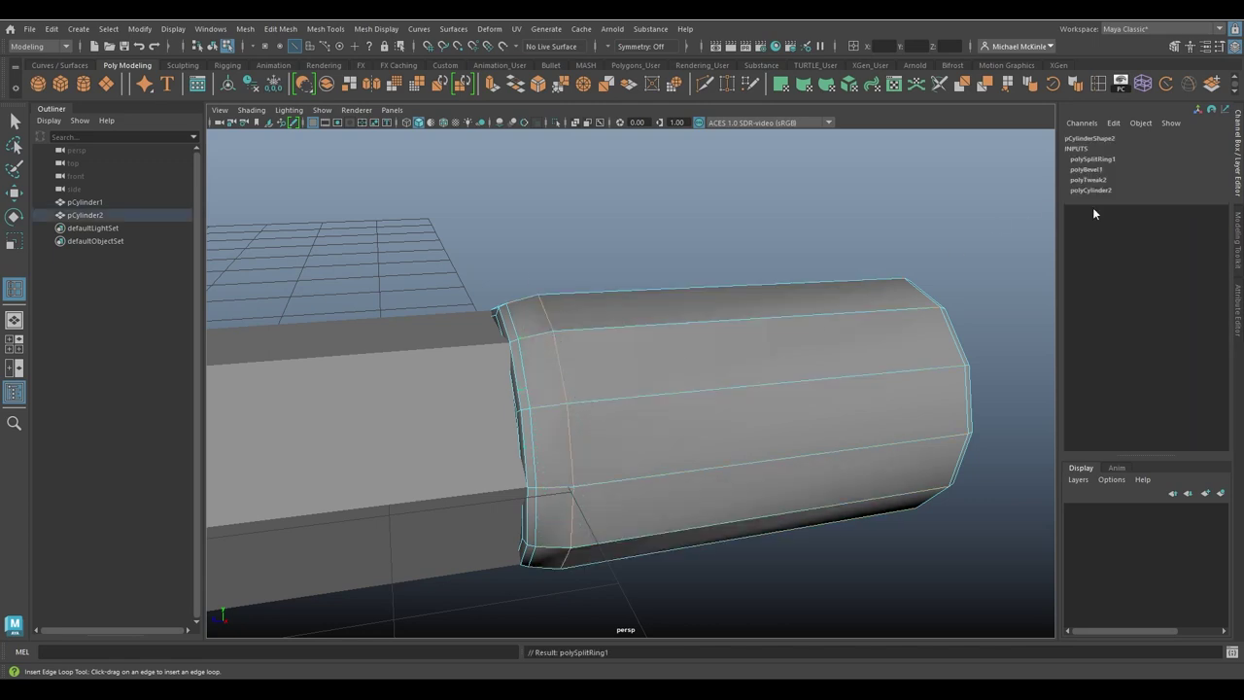
{"action": "left_click_drag", "start_coordinate": [735, 418], "coordinate": [747, 409], "text": "alt"}
{"action": "key", "text": "ctrl+z"}
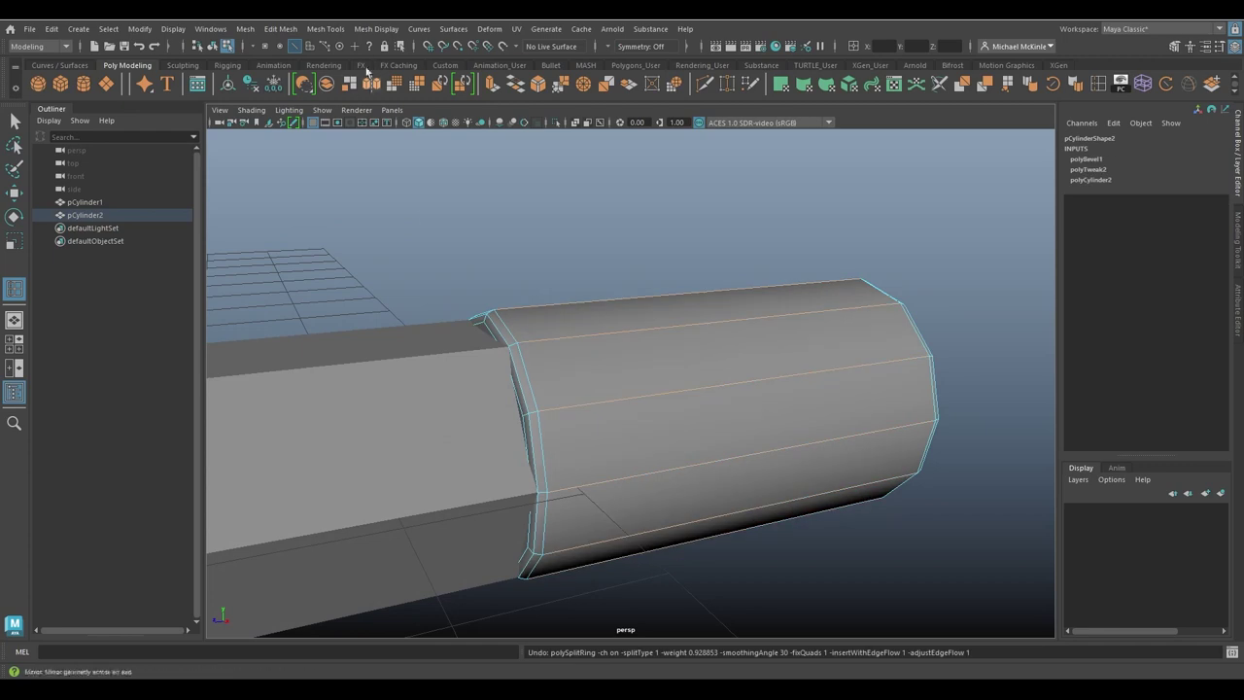
Step: Reset the Insert Edge Loop tool to its default settings and close the settings window
{"action": "left_click", "coordinate": [326, 28]}
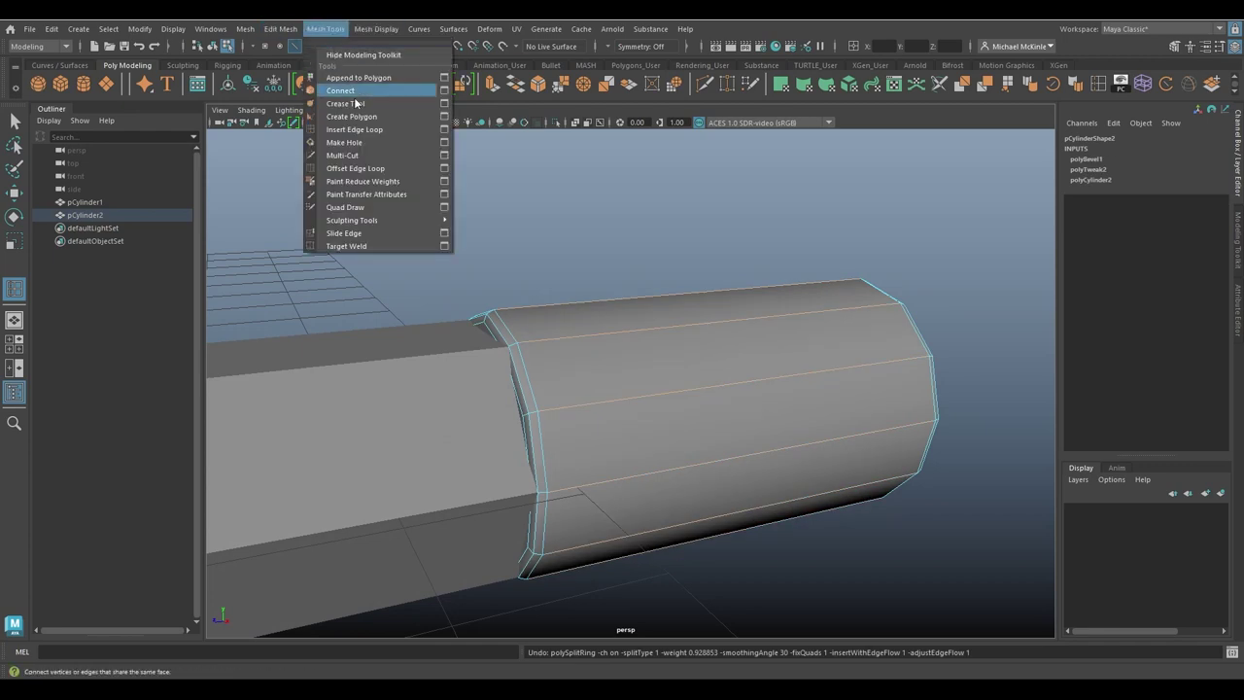
{"action": "left_click", "coordinate": [444, 130]}
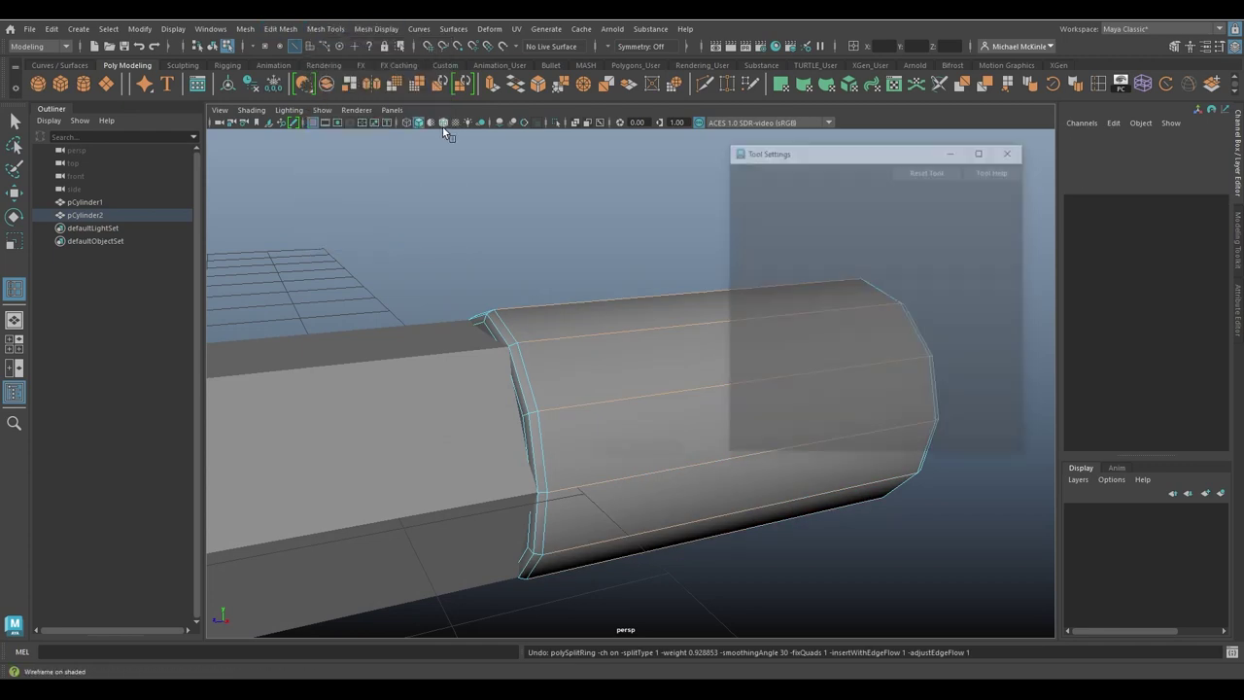
{"action": "left_click", "coordinate": [928, 171]}
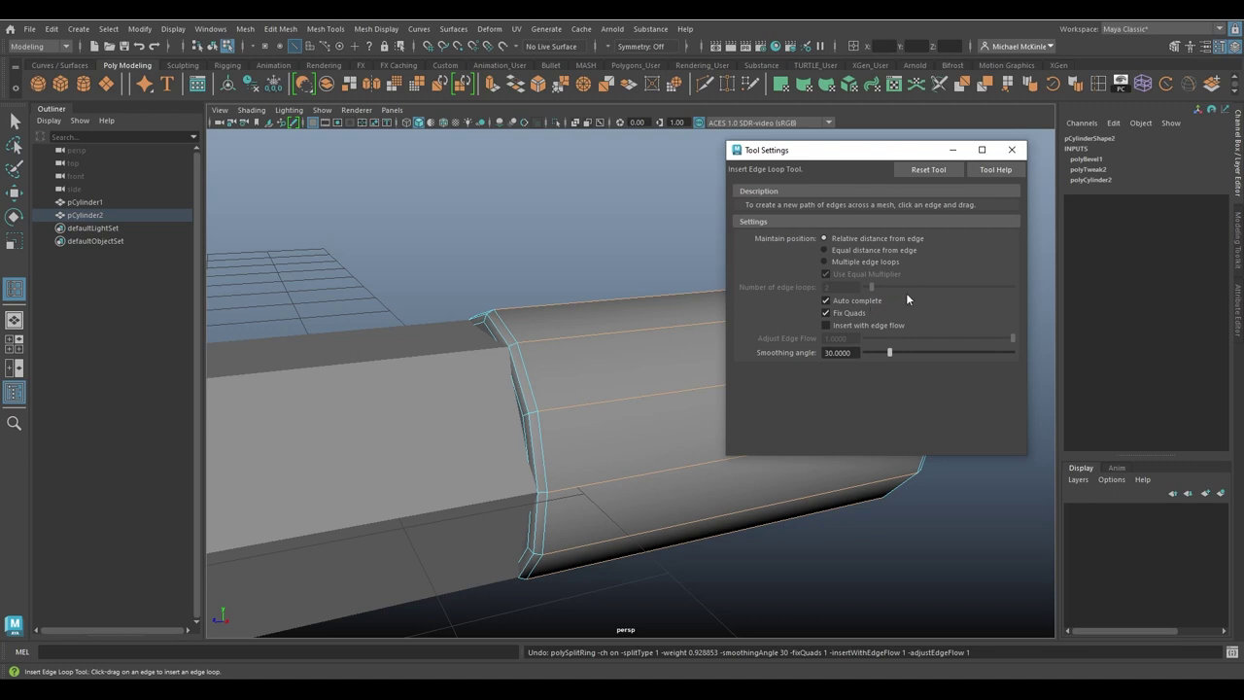
{"action": "left_click", "coordinate": [1012, 150]}
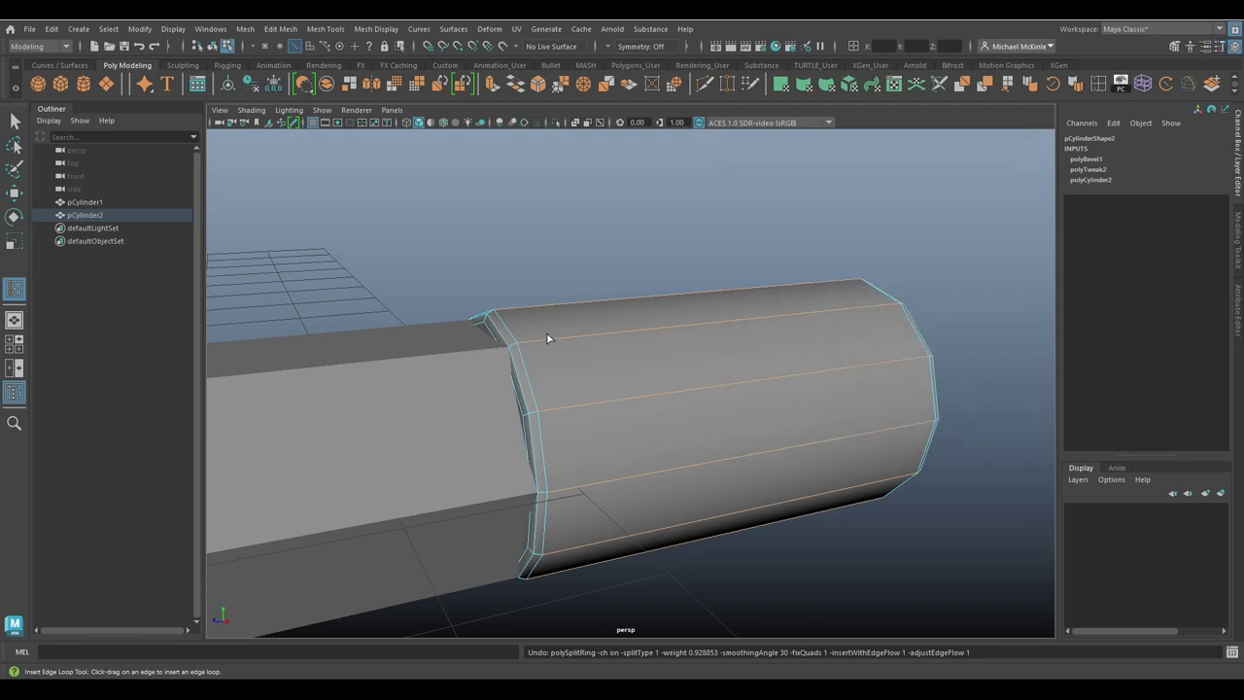
Step: Insert three closely spaced edge loops around the ferrule near its pencil end, checking the bands in the pencil bundle reference photo
{"action": "left_click_drag", "start_coordinate": [548, 344], "coordinate": [625, 409]}
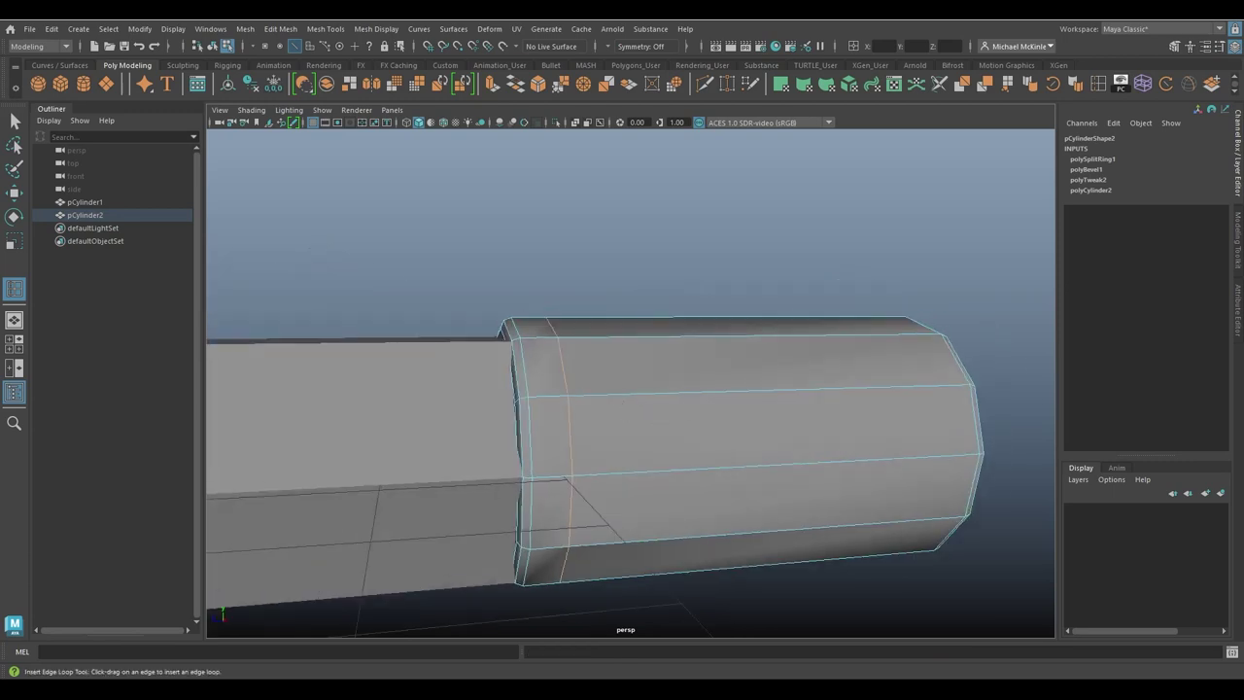
{"action": "key", "text": "alt+Tab"}
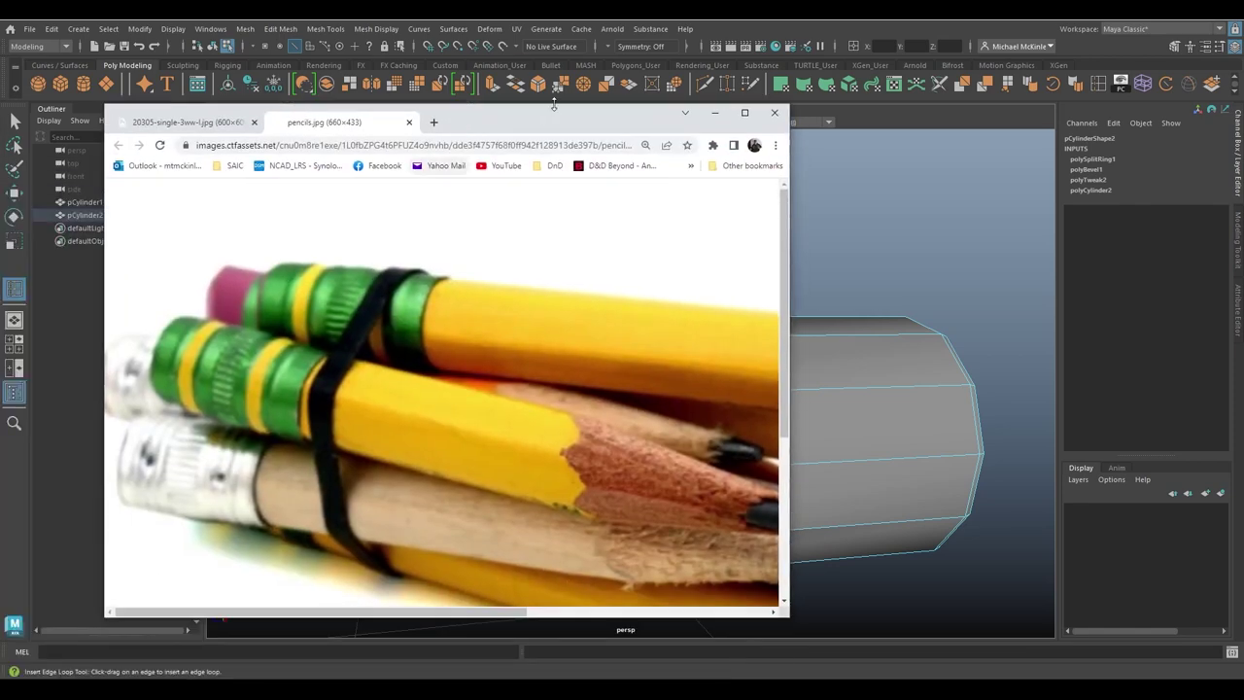
{"action": "key", "text": "alt+Tab"}
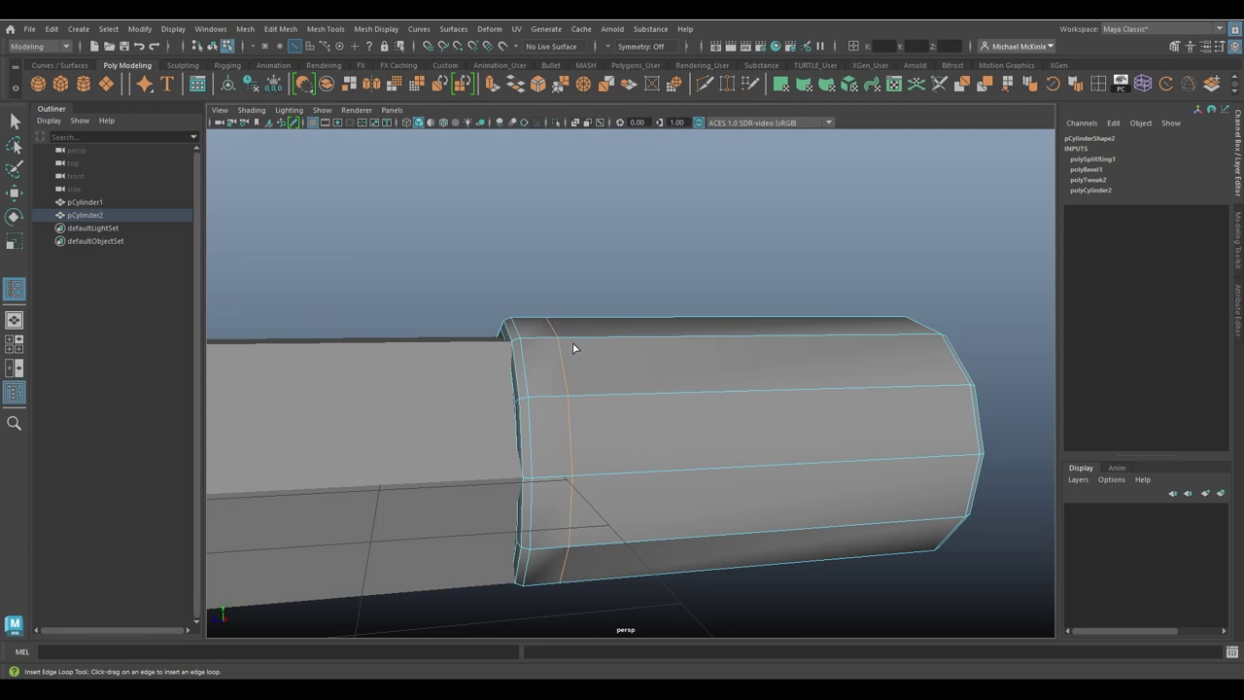
{"action": "left_click_drag", "start_coordinate": [587, 340], "coordinate": [616, 339]}
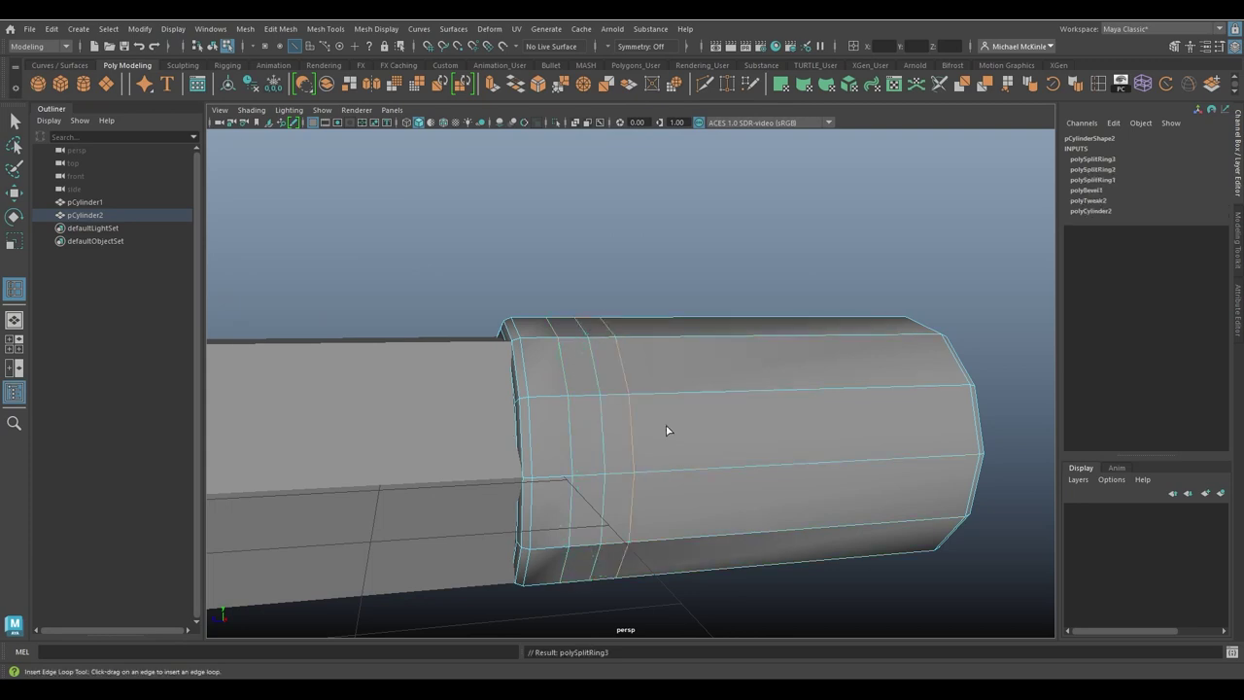
Step: Select all three inserted edge loops around the ferrule and bevel them
{"action": "left_click_drag", "start_coordinate": [667, 428], "coordinate": [692, 514], "text": "alt"}
{"action": "key", "text": "w"}
{"action": "left_click_drag", "start_coordinate": [601, 356], "coordinate": [739, 389], "text": "alt"}
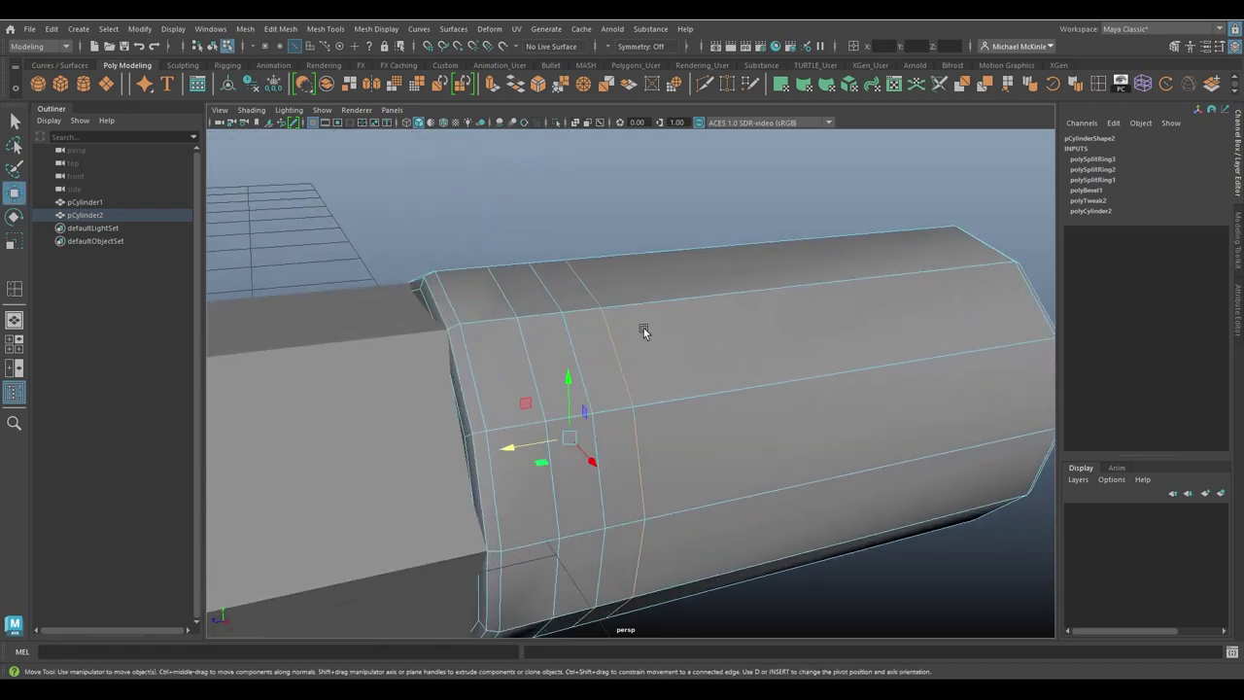
{"action": "left_click_drag", "start_coordinate": [643, 328], "coordinate": [664, 414], "text": "alt"}
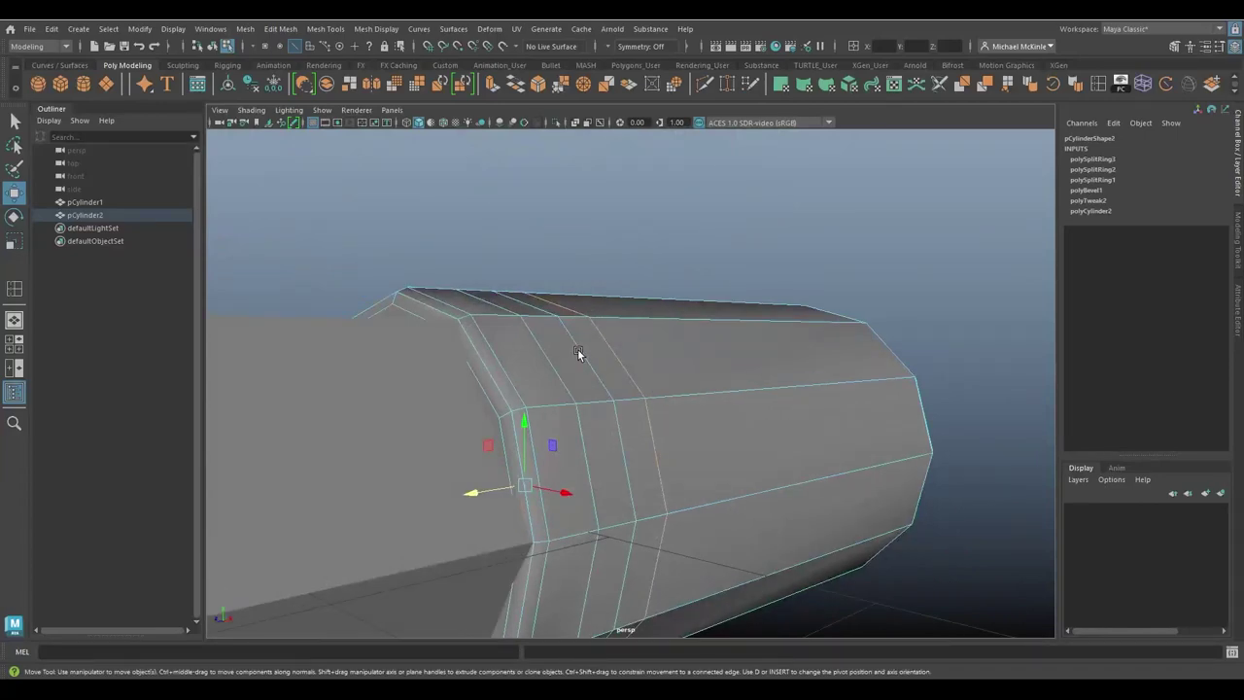
{"action": "left_click_drag", "start_coordinate": [633, 427], "coordinate": [694, 491], "text": "alt"}
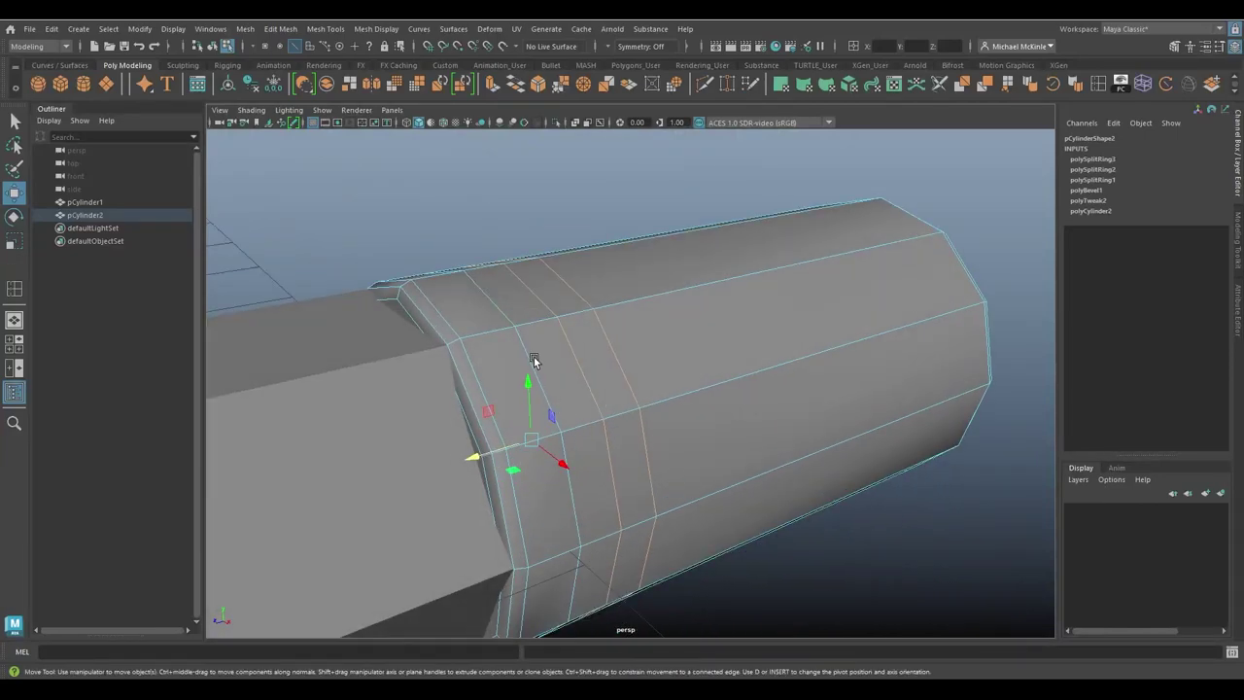
{"action": "left_click_drag", "start_coordinate": [522, 344], "coordinate": [740, 443], "text": "alt"}
{"action": "left_click_drag", "start_coordinate": [700, 481], "coordinate": [666, 461], "text": "alt"}
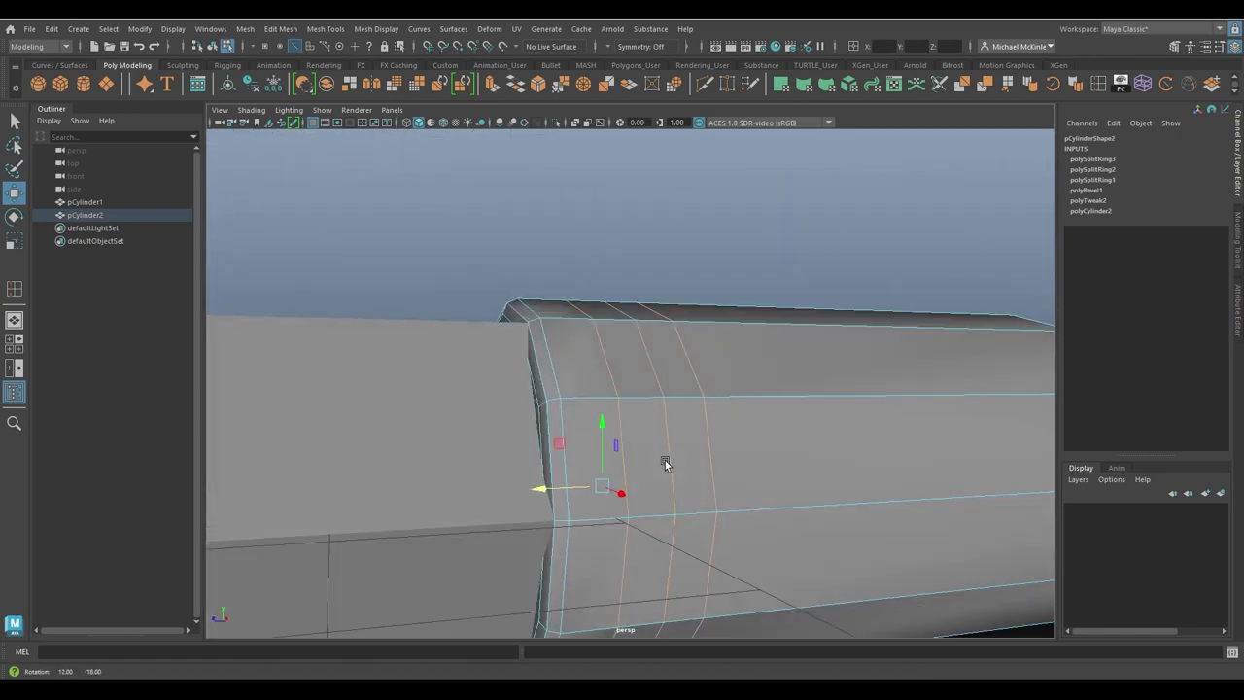
{"action": "left_click", "coordinate": [281, 28]}
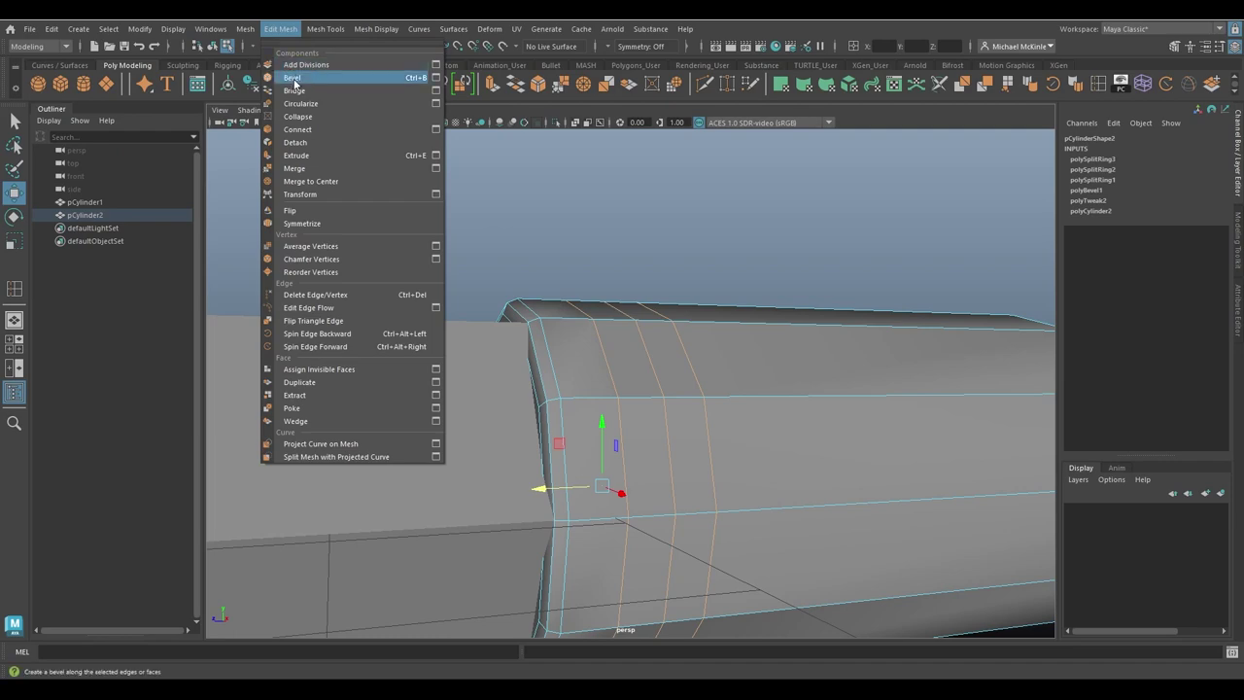
{"action": "left_click", "coordinate": [292, 78]}
Step: Set the bevel of the three ferrule loops to 3 segments with a fraction of 0.65
{"action": "left_click_drag", "start_coordinate": [545, 330], "coordinate": [683, 320], "text": "alt"}
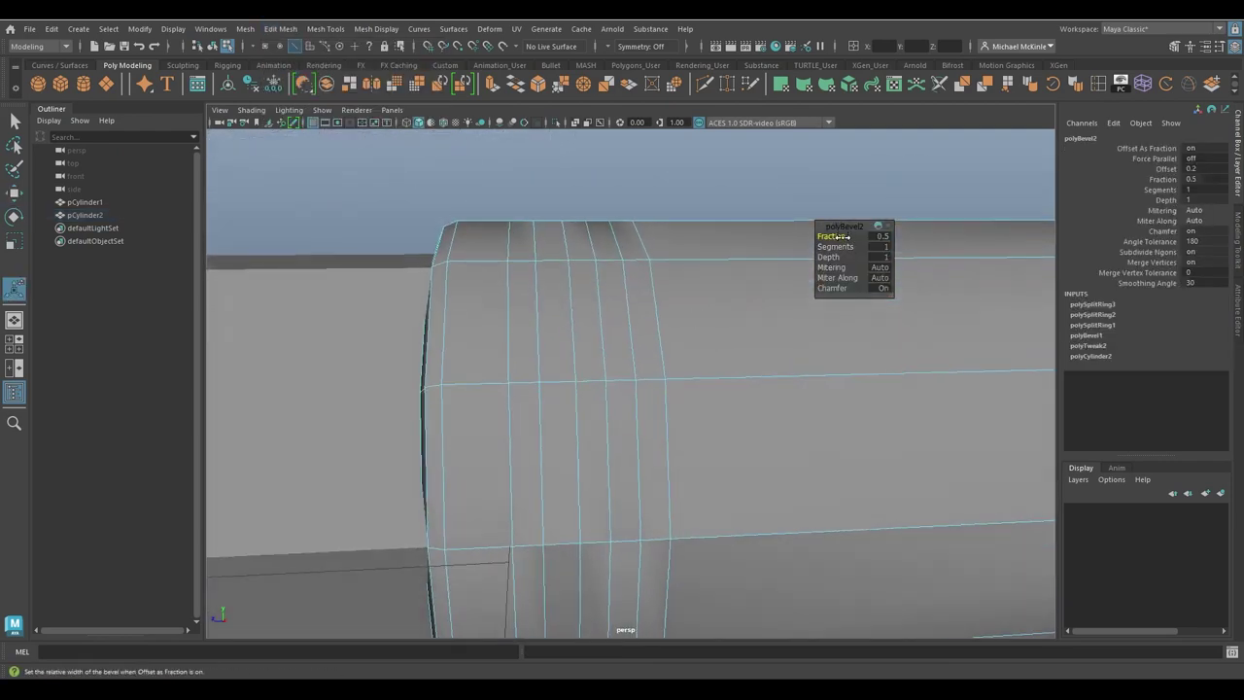
{"action": "mouse_move", "coordinate": [831, 236]}
{"action": "left_mouse_down"}
{"action": "mouse_move", "coordinate": [809, 235]}
{"action": "mouse_move", "coordinate": [850, 247]}
{"action": "left_mouse_up"}
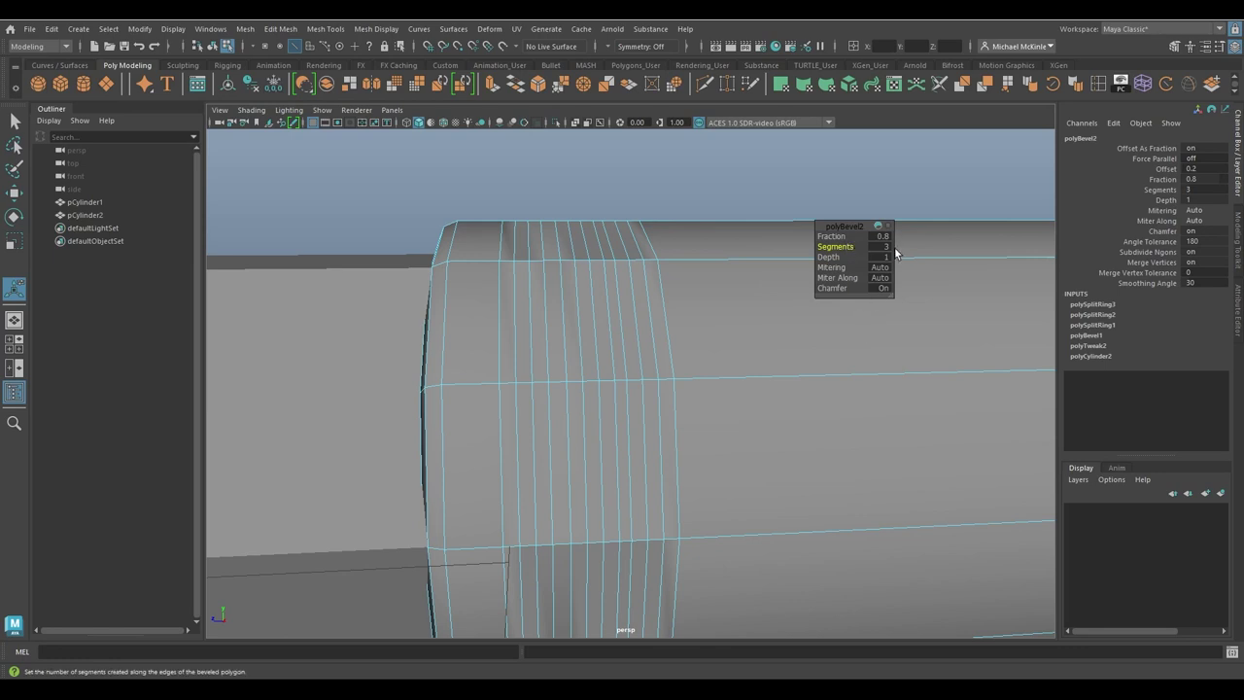
{"action": "left_click_drag", "start_coordinate": [831, 236], "coordinate": [827, 236]}
{"action": "left_click_drag", "start_coordinate": [680, 264], "coordinate": [665, 226], "text": "alt"}
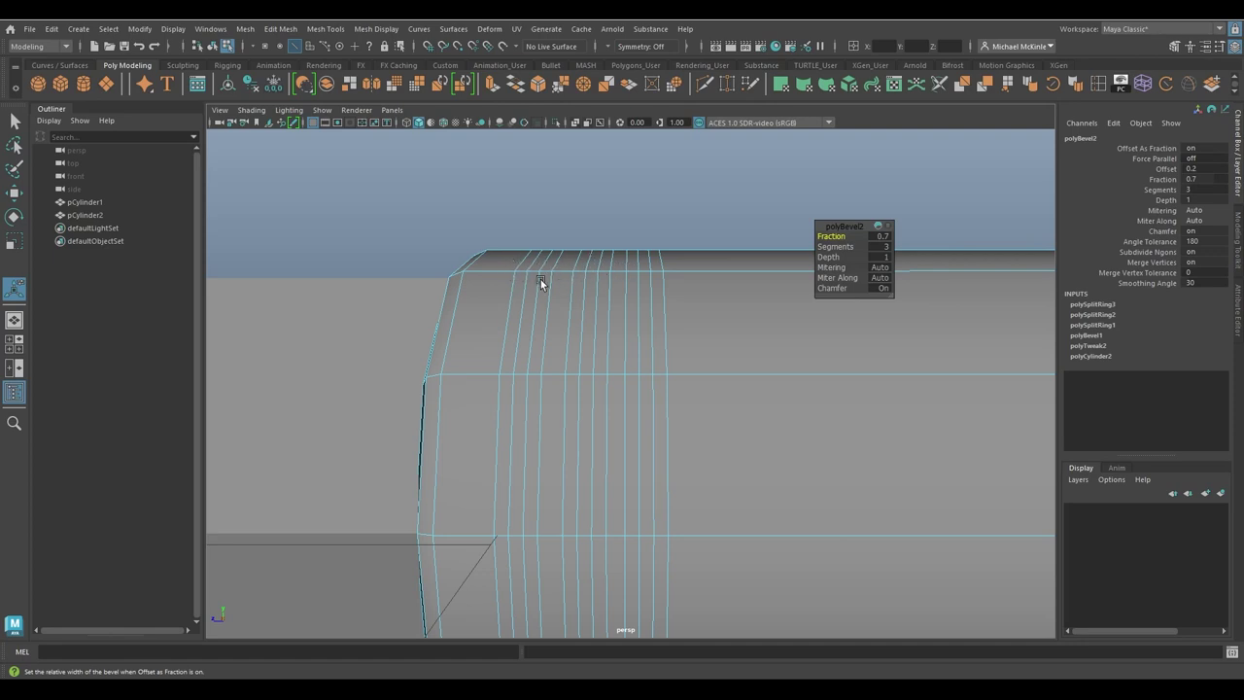
{"action": "left_click_drag", "start_coordinate": [541, 280], "coordinate": [635, 317], "text": "alt"}
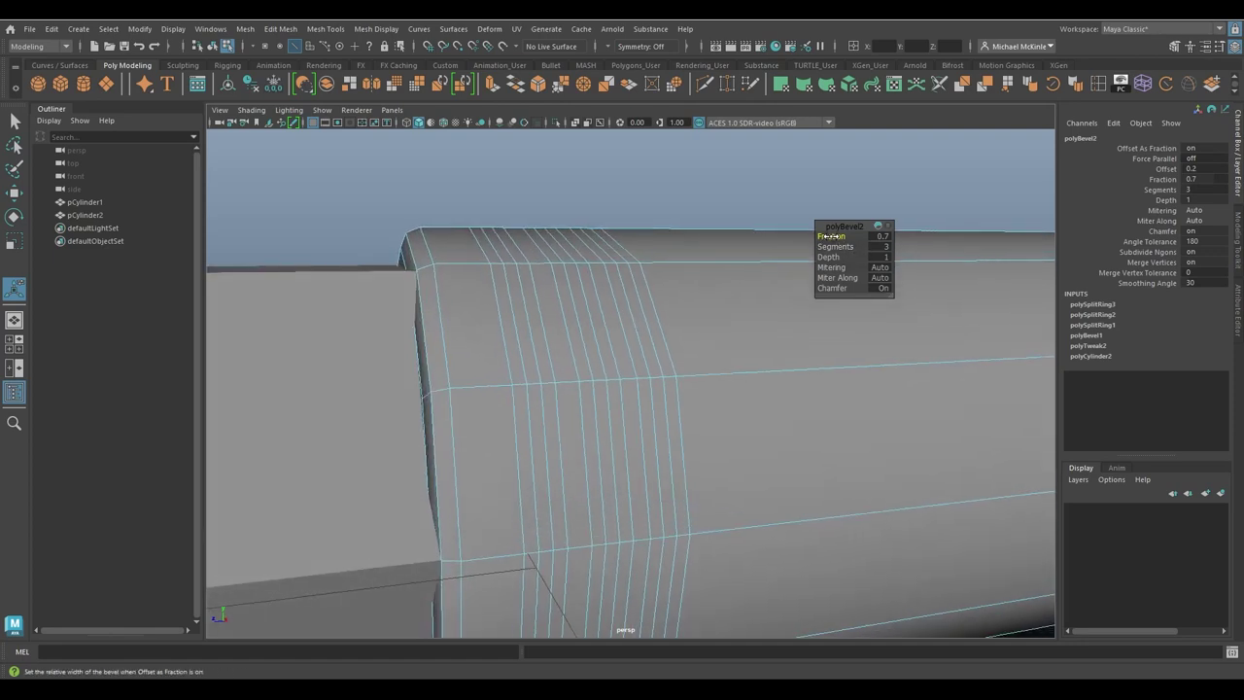
{"action": "middle_click_drag", "start_coordinate": [828, 236], "coordinate": [831, 243]}
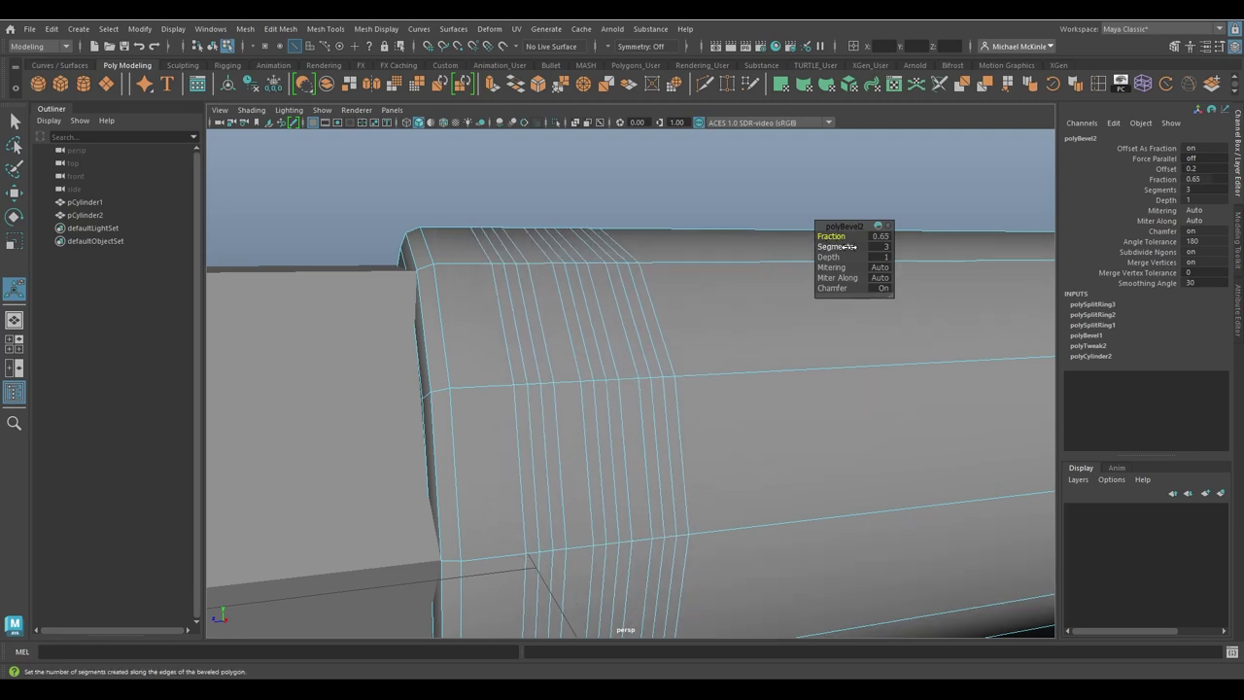
{"action": "left_click_drag", "start_coordinate": [646, 286], "coordinate": [636, 320], "text": "alt"}
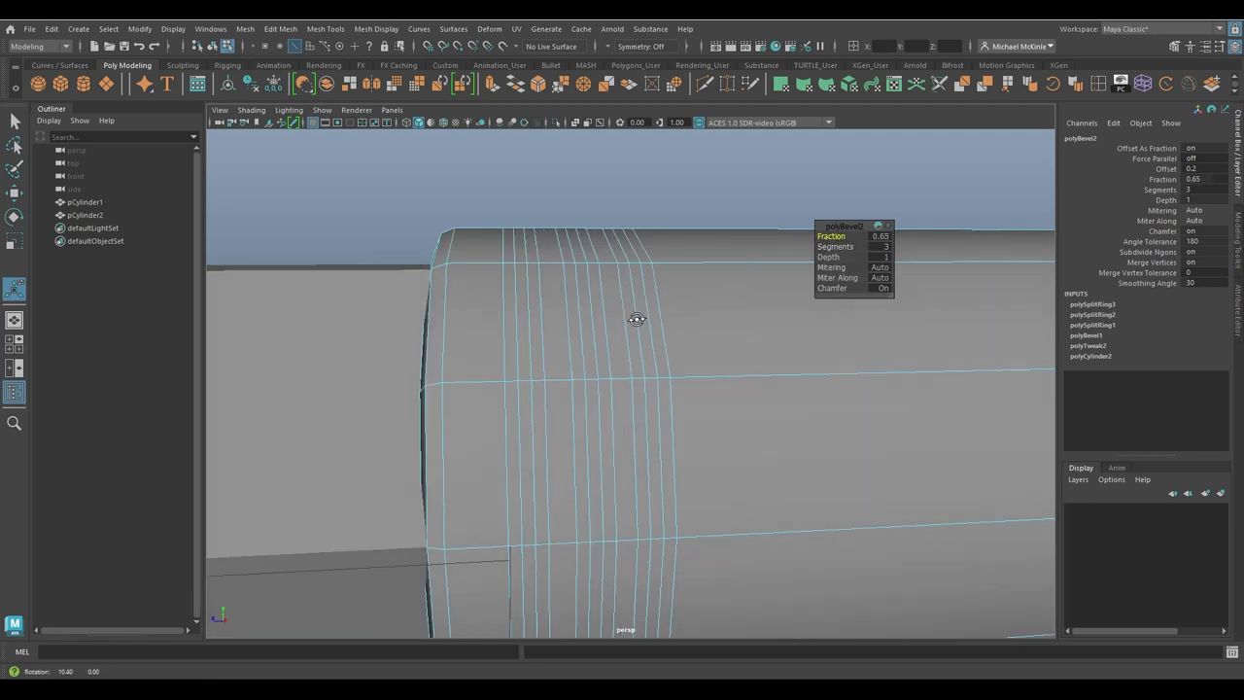
Step: Switch to face selection and select the middle face ring of each of the three bevelled bands around the ferrule
{"action": "right_click", "coordinate": [585, 244]}
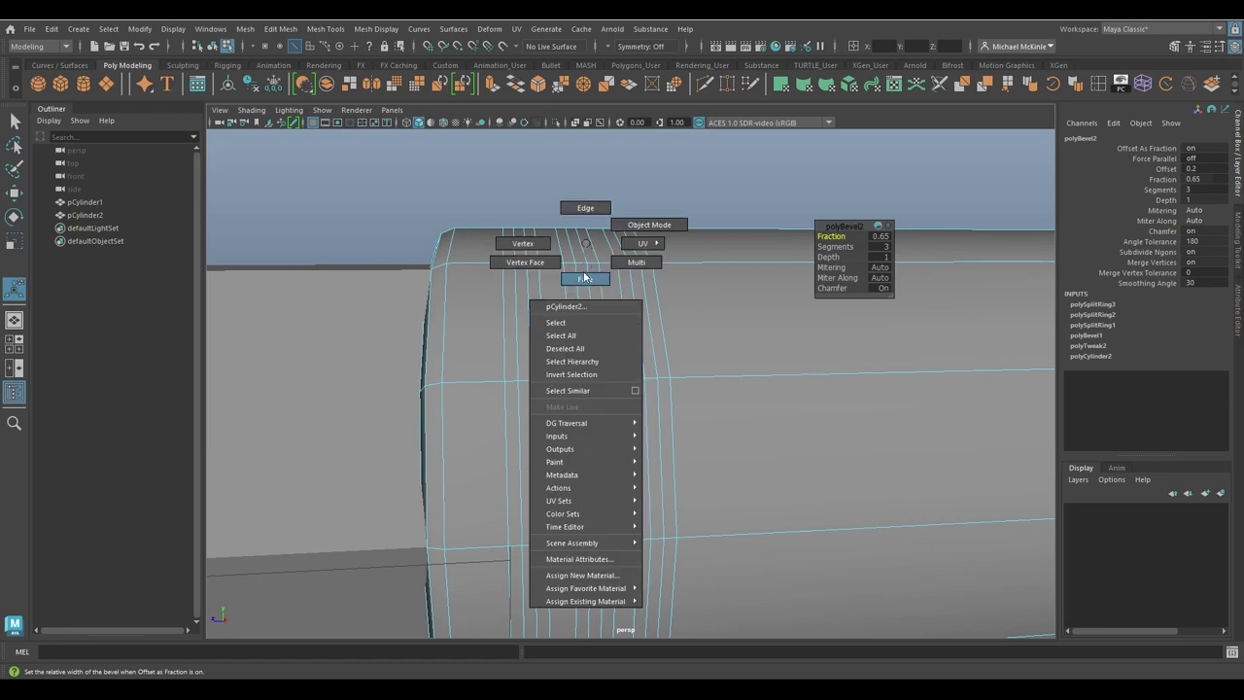
{"action": "left_click", "coordinate": [585, 279]}
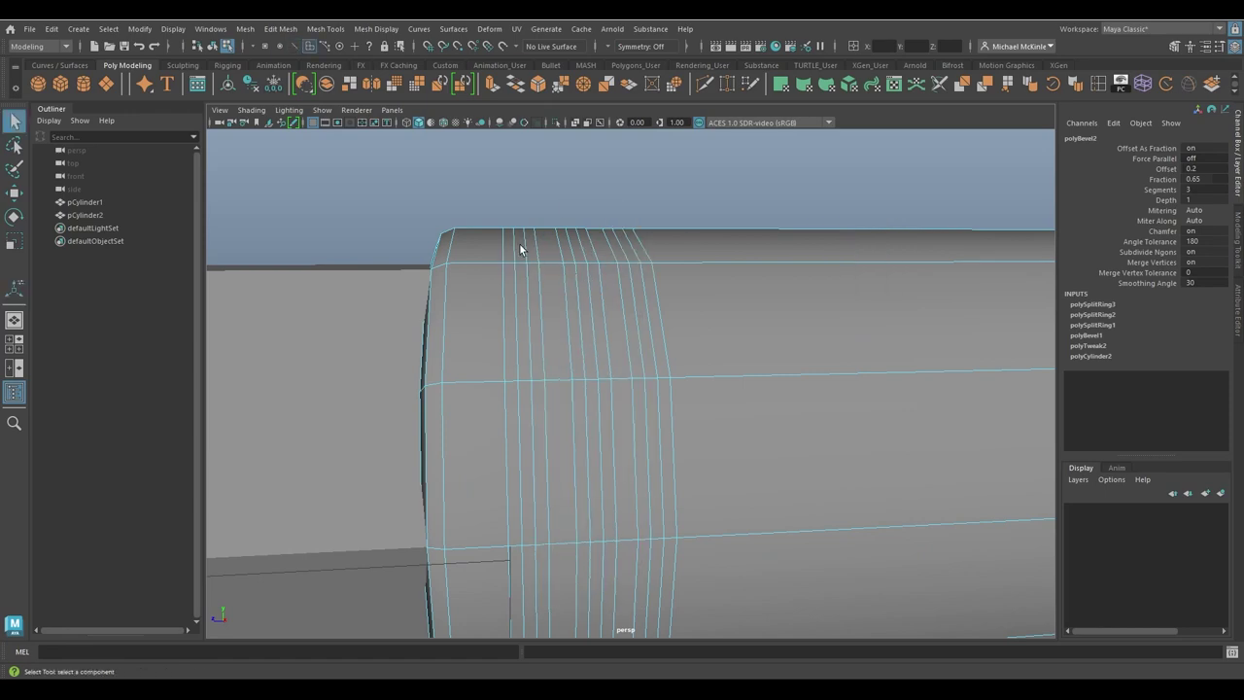
{"action": "left_click", "coordinate": [519, 243]}
{"action": "left_click_drag", "start_coordinate": [519, 243], "coordinate": [551, 323], "text": "alt"}
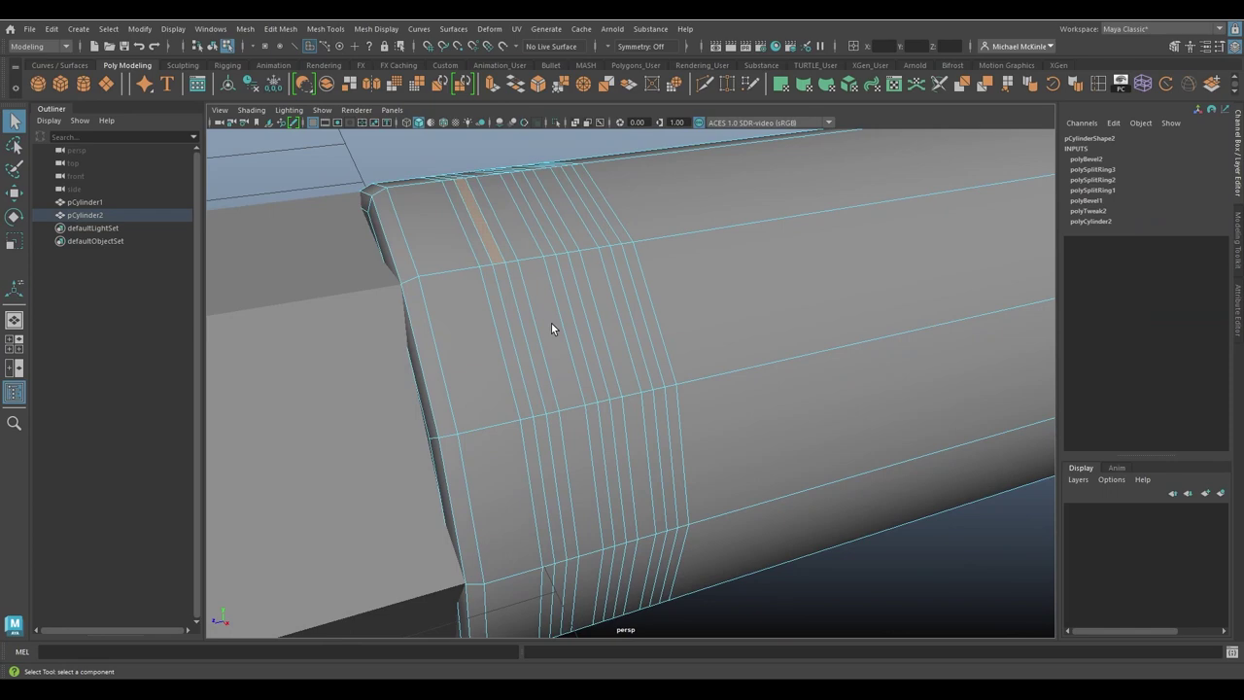
{"action": "double_click", "coordinate": [504, 283]}
{"action": "left_click_drag", "start_coordinate": [508, 294], "coordinate": [496, 253], "text": "alt"}
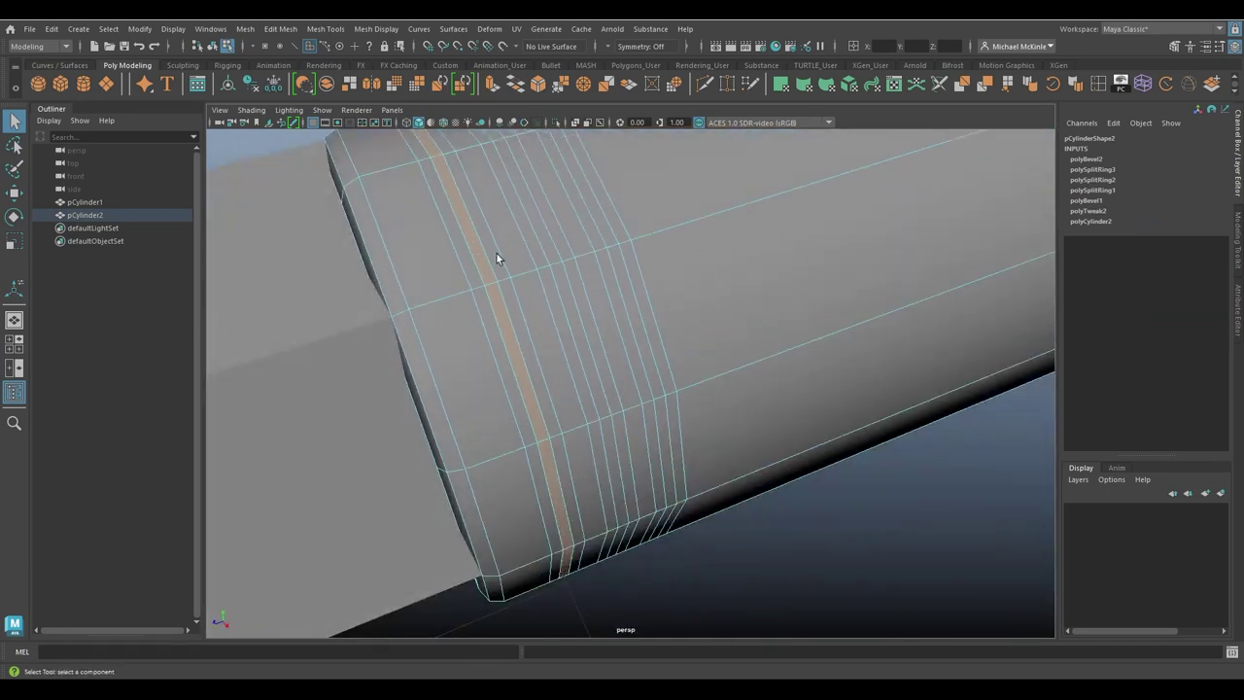
{"action": "left_click_drag", "start_coordinate": [632, 298], "coordinate": [595, 239], "text": "alt"}
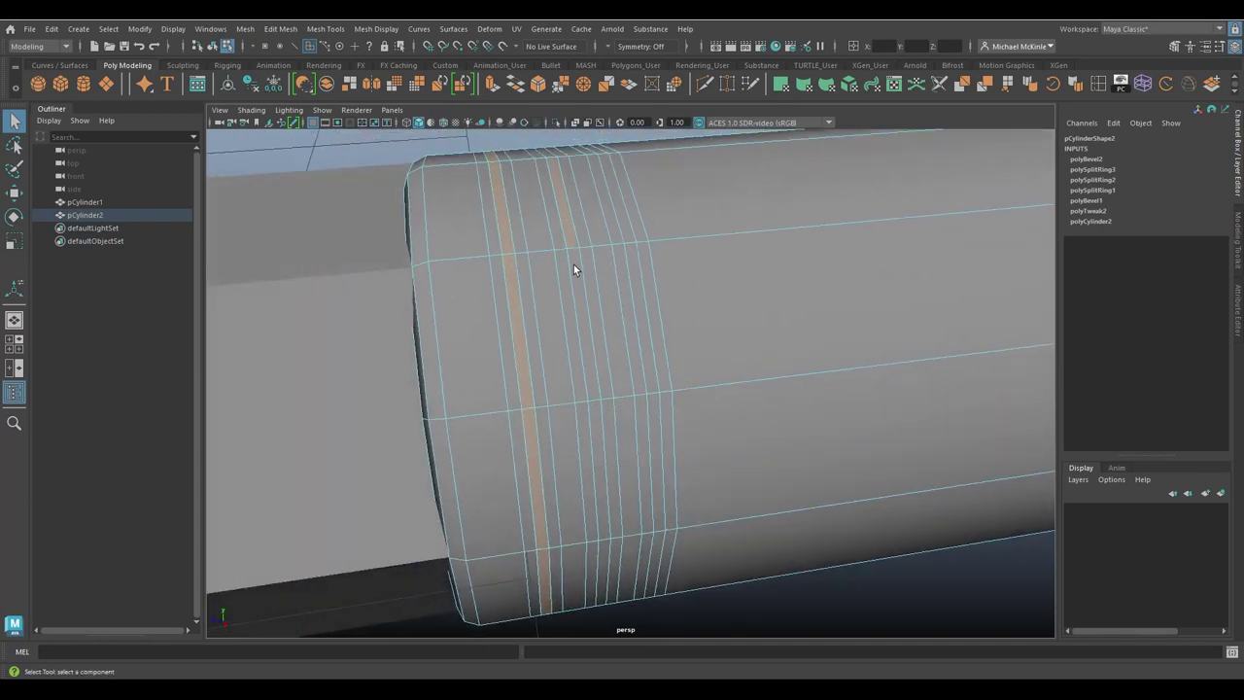
{"action": "double_click", "coordinate": [580, 279], "text": "shift"}
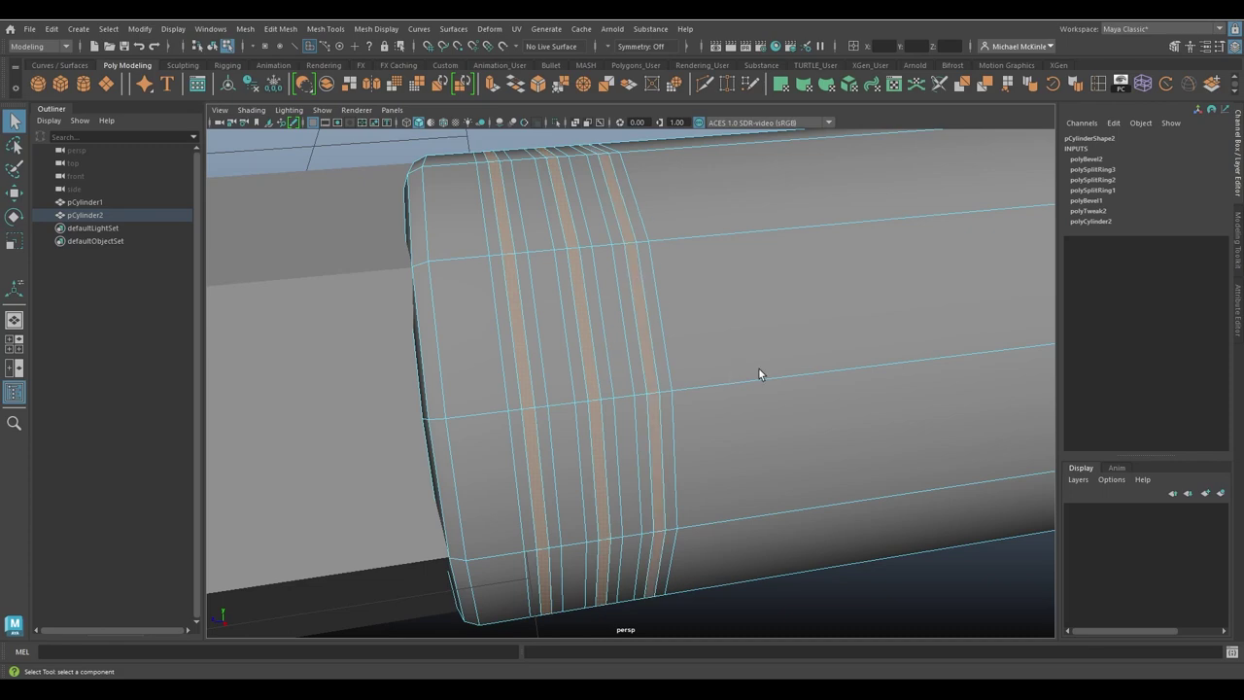
Step: Scale the three selected face rings inward across the ferrule's diameter to form grooves
{"action": "left_click_drag", "start_coordinate": [761, 372], "coordinate": [739, 333], "text": "alt"}
{"action": "key", "text": "r"}
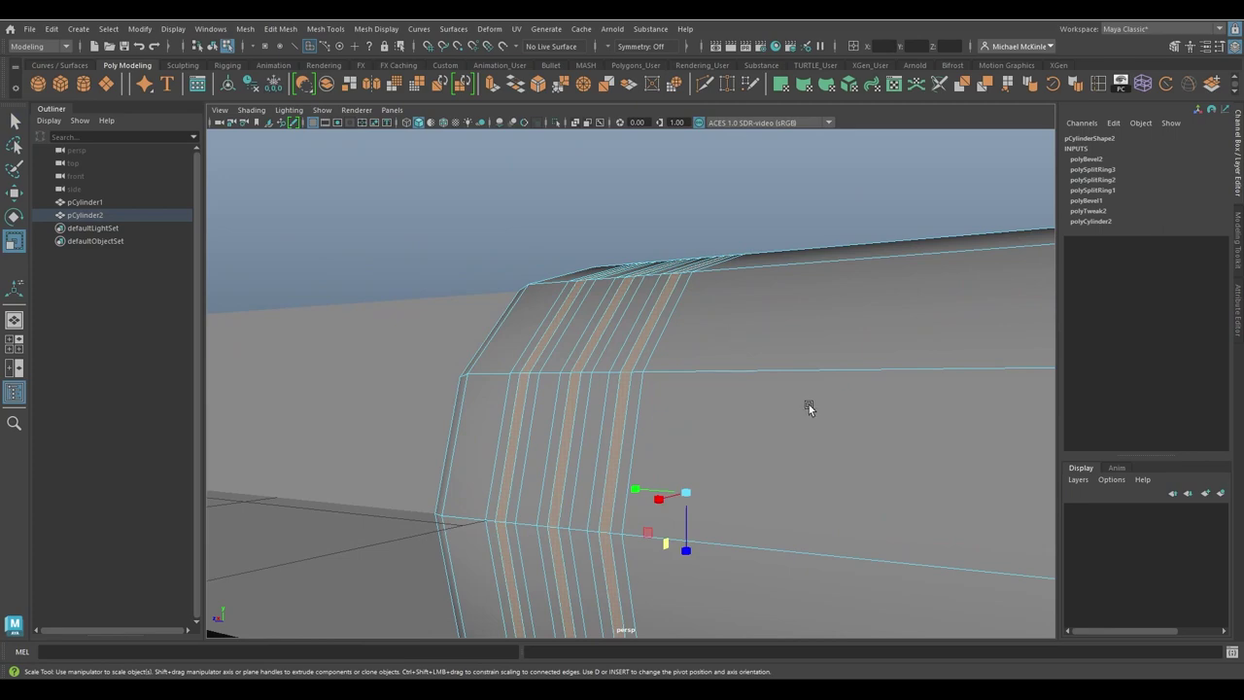
{"action": "left_click_drag", "start_coordinate": [808, 405], "coordinate": [589, 339], "text": "alt"}
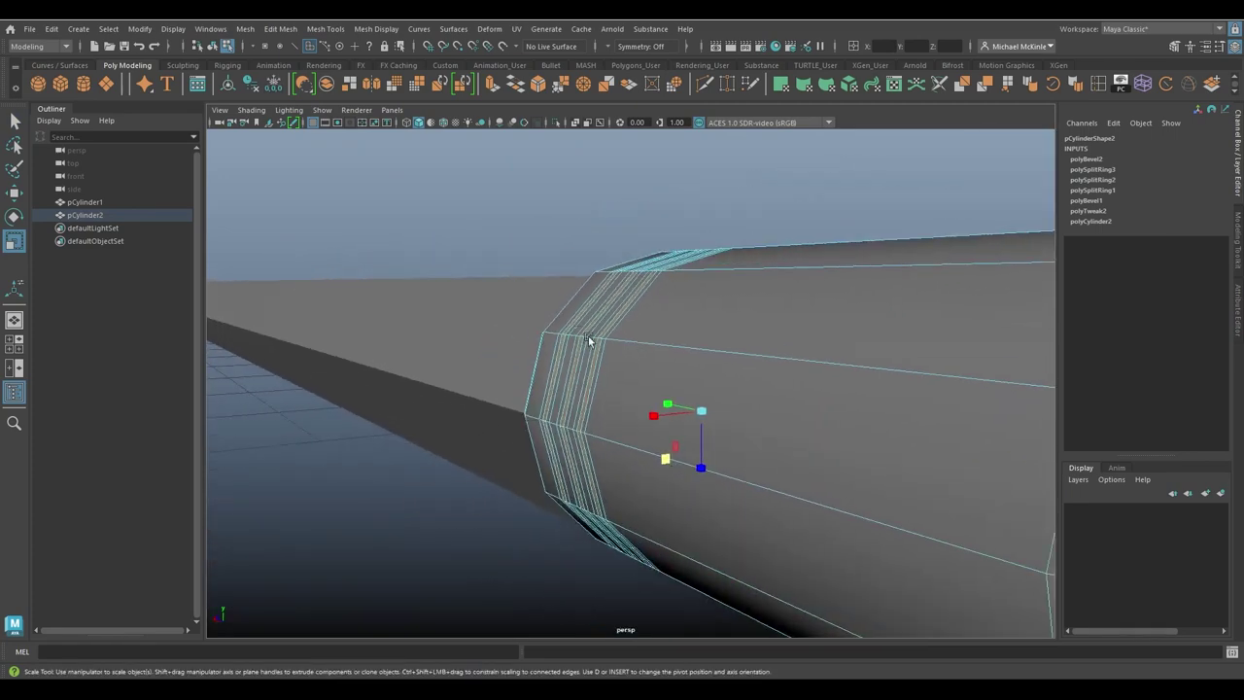
{"action": "left_click", "coordinate": [664, 461]}
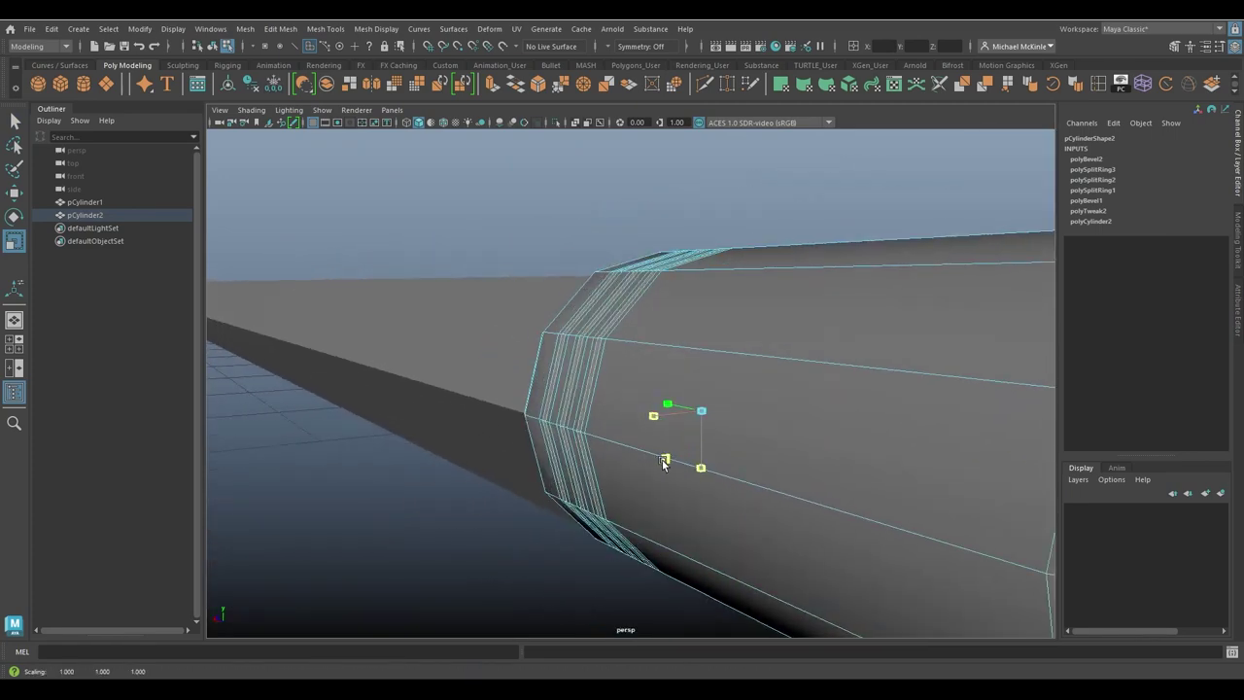
{"action": "left_click_drag", "start_coordinate": [664, 461], "coordinate": [634, 515], "text": "alt"}
{"action": "mouse_move", "coordinate": [634, 513]}
{"action": "middle_mouse_down"}
{"action": "mouse_move", "coordinate": [618, 519]}
{"action": "mouse_move", "coordinate": [648, 521]}
{"action": "middle_mouse_up"}
{"action": "left_click_drag", "start_coordinate": [629, 455], "coordinate": [636, 486], "text": "alt"}
{"action": "left_click", "coordinate": [487, 475]}
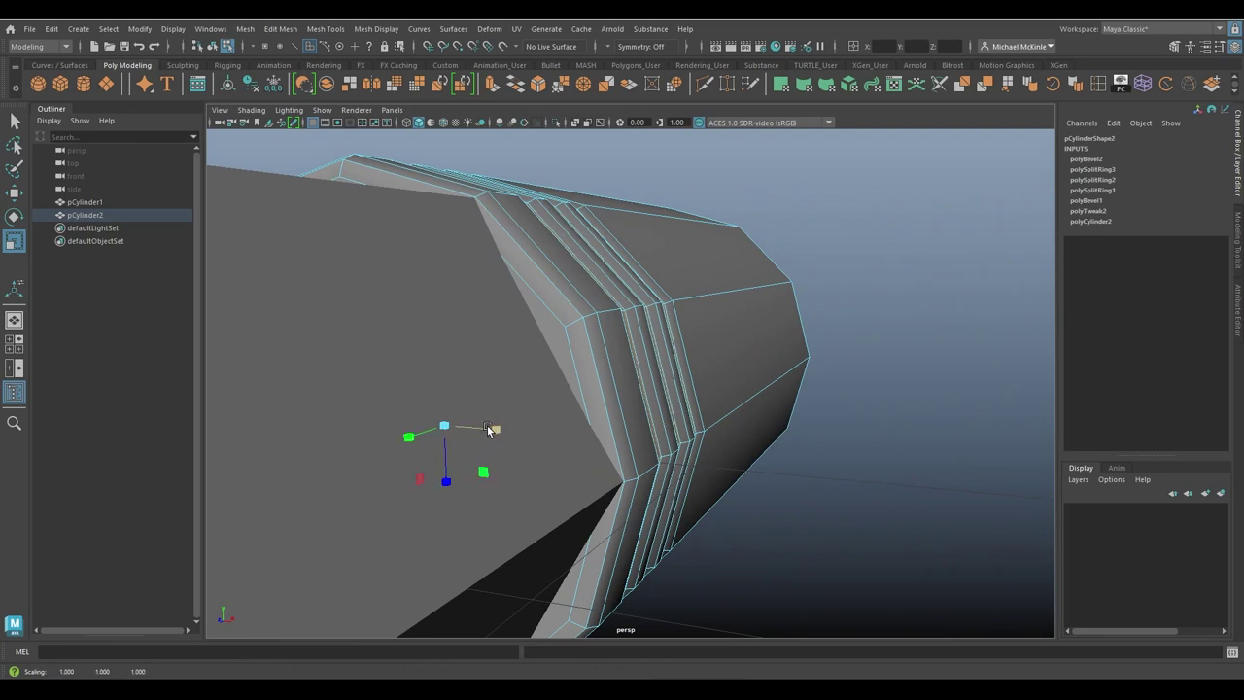
Step: Scale the three selected face rings across the ferrule's diameter so they form slightly raised ridges
{"action": "left_click", "coordinate": [409, 438]}
{"action": "left_click", "coordinate": [447, 482]}
{"action": "left_click", "coordinate": [484, 472]}
{"action": "left_click_drag", "start_coordinate": [483, 467], "coordinate": [670, 417]}
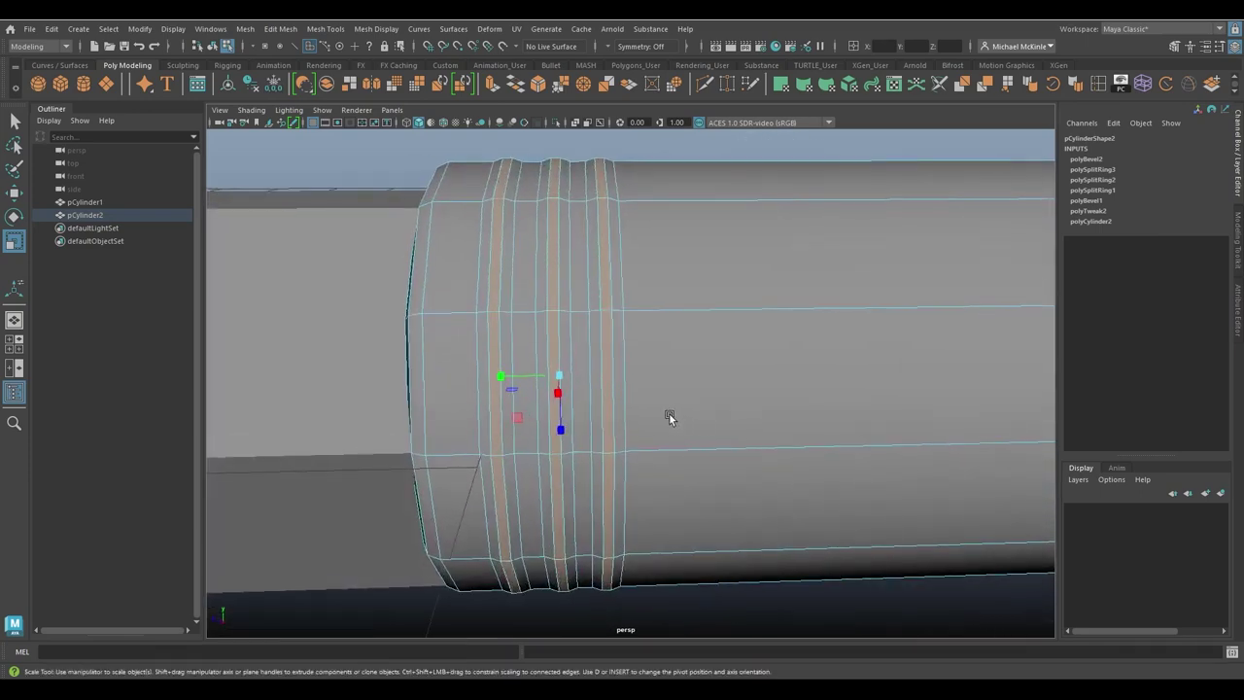
{"action": "left_click_drag", "start_coordinate": [559, 415], "coordinate": [670, 402], "text": "alt"}
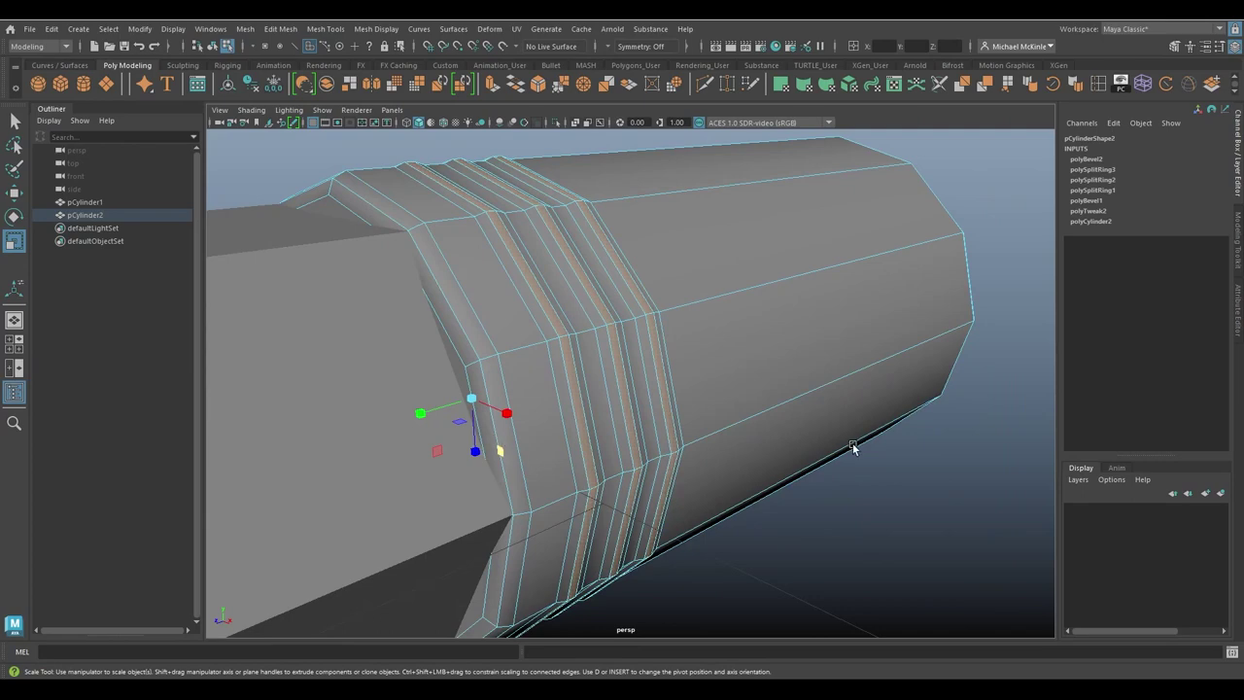
Step: Switch to edge selection, select the middle band's edge loops and move them along the ferrule to even out the band spacing
{"action": "right_click_drag", "start_coordinate": [757, 255], "coordinate": [786, 250]}
{"action": "left_click_drag", "start_coordinate": [785, 251], "coordinate": [622, 276], "text": "alt"}
{"action": "key", "text": "w"}
{"action": "right_click_drag", "start_coordinate": [621, 256], "coordinate": [627, 220]}
{"action": "double_click", "coordinate": [615, 257]}
{"action": "key", "text": "q"}
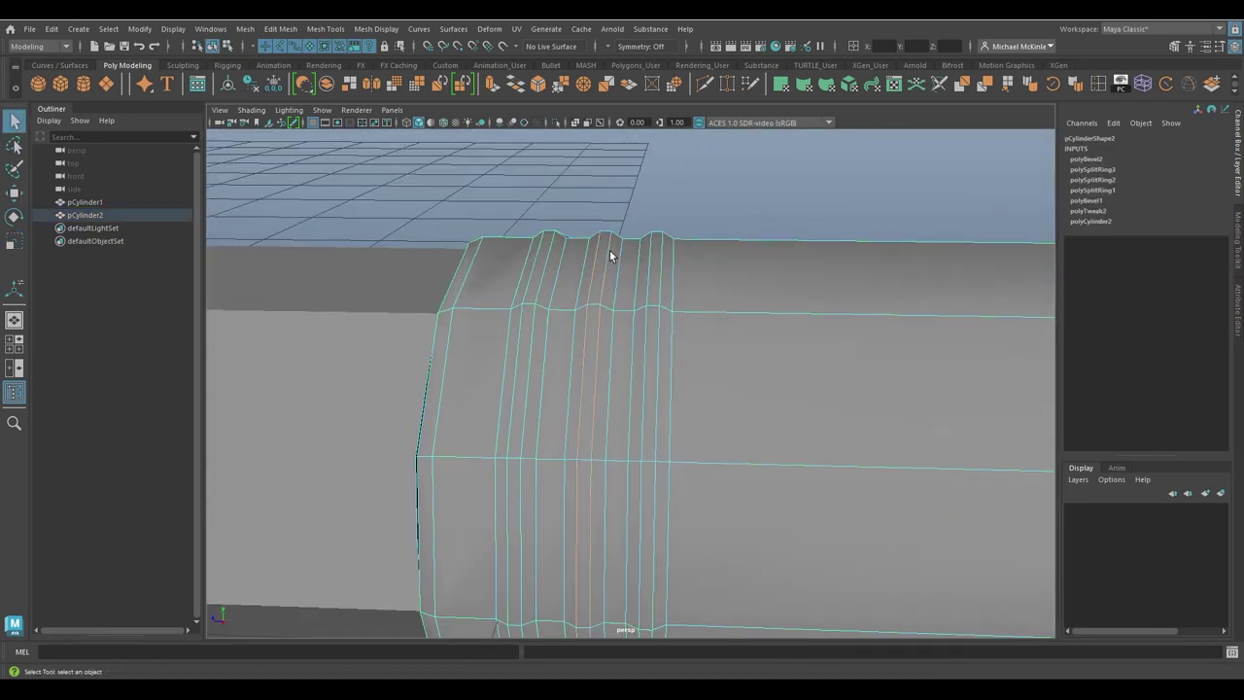
{"action": "double_click", "coordinate": [587, 254]}
{"action": "left_click_drag", "start_coordinate": [622, 255], "coordinate": [655, 325], "text": "alt"}
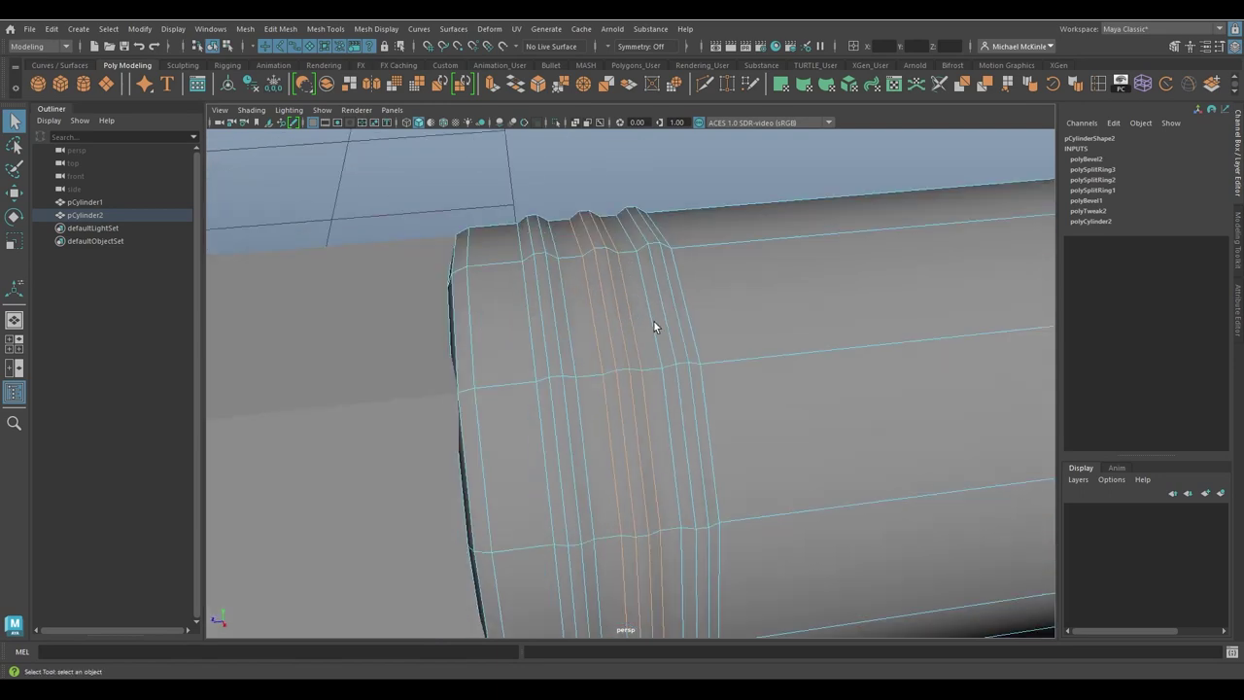
{"action": "key", "text": "w"}
{"action": "left_click_drag", "start_coordinate": [571, 446], "coordinate": [547, 457]}
{"action": "left_click_drag", "start_coordinate": [701, 411], "coordinate": [688, 380], "text": "alt"}
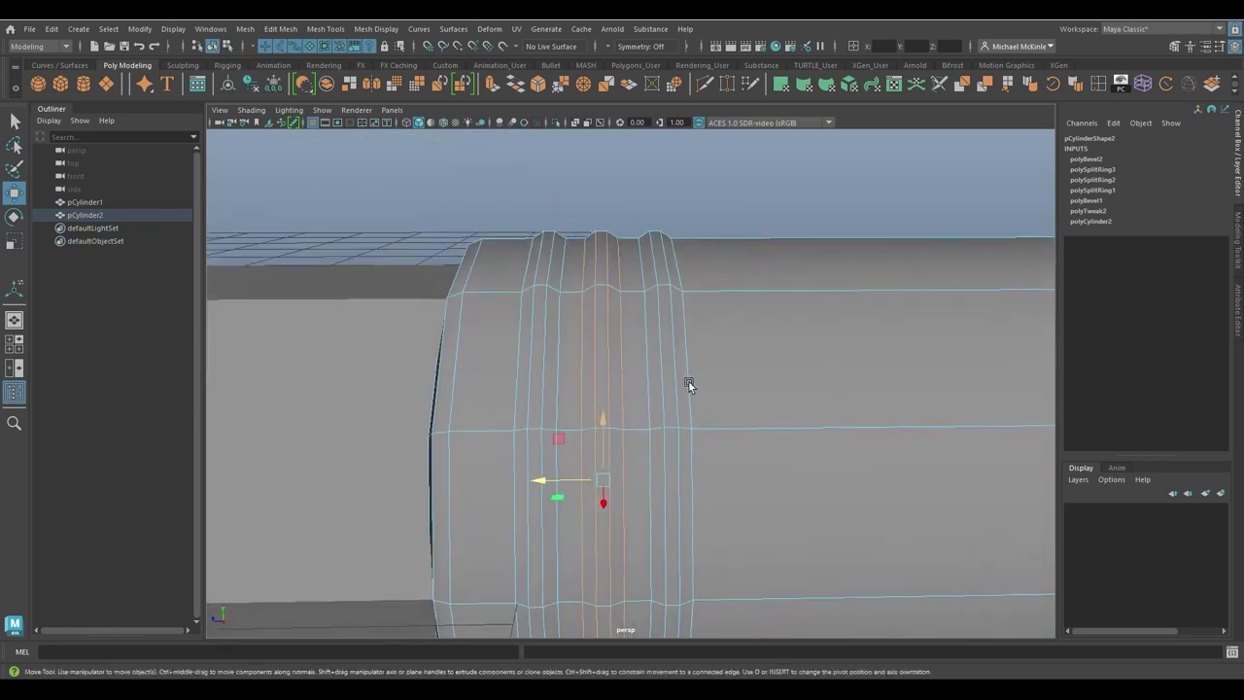
Step: Return to object selection, select the ferrule and inspect its three ridges from several angles
{"action": "left_click_drag", "start_coordinate": [750, 268], "coordinate": [820, 279], "text": "alt"}
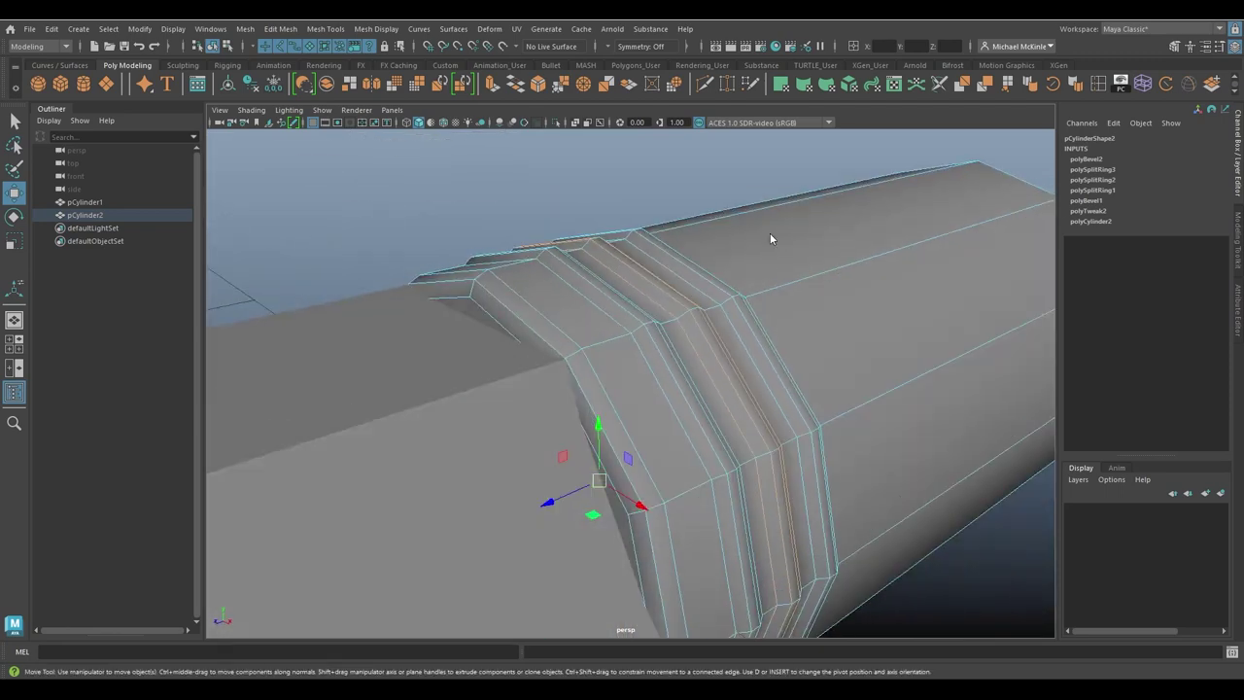
{"action": "right_click_drag", "start_coordinate": [770, 232], "coordinate": [832, 181]}
{"action": "left_click", "coordinate": [711, 141]}
{"action": "left_click_drag", "start_coordinate": [818, 303], "coordinate": [783, 320], "text": "alt"}
{"action": "right_click_drag", "start_coordinate": [783, 319], "coordinate": [653, 324], "text": "alt"}
{"action": "left_click", "coordinate": [800, 405]}
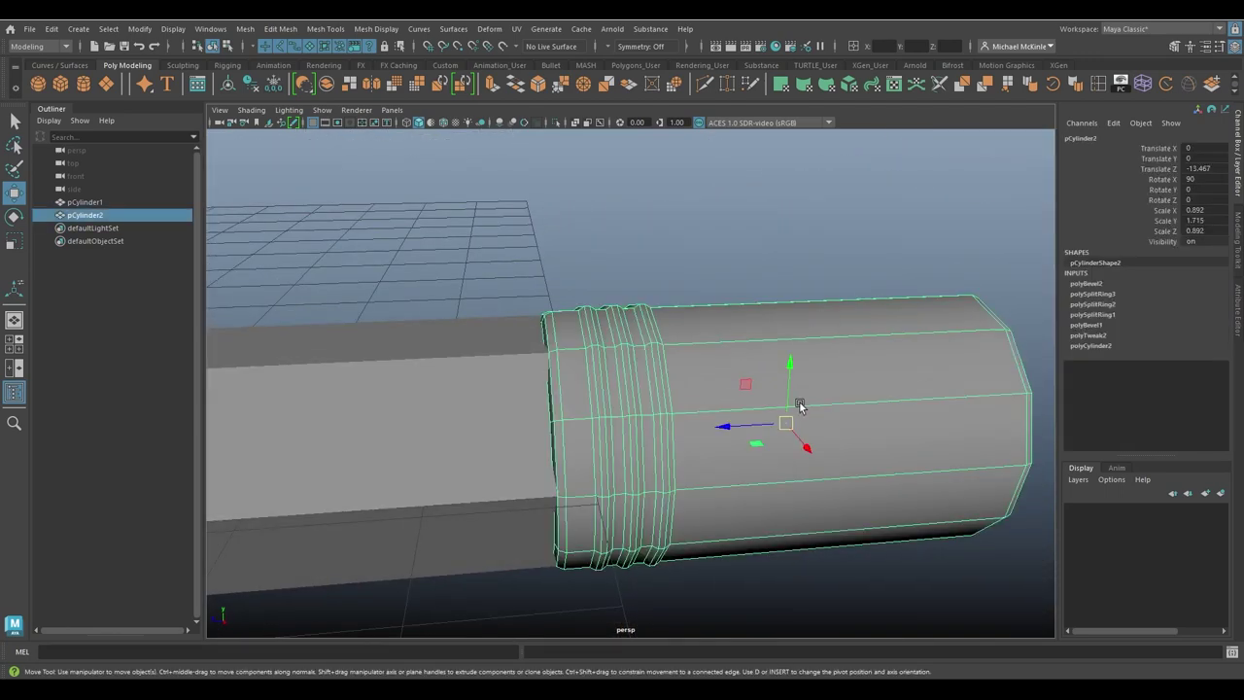
{"action": "left_click_drag", "start_coordinate": [738, 398], "coordinate": [653, 363], "text": "alt"}
{"action": "right_click_drag", "start_coordinate": [652, 363], "coordinate": [799, 424], "text": "alt"}
{"action": "left_click_drag", "start_coordinate": [800, 424], "coordinate": [788, 395], "text": "alt"}
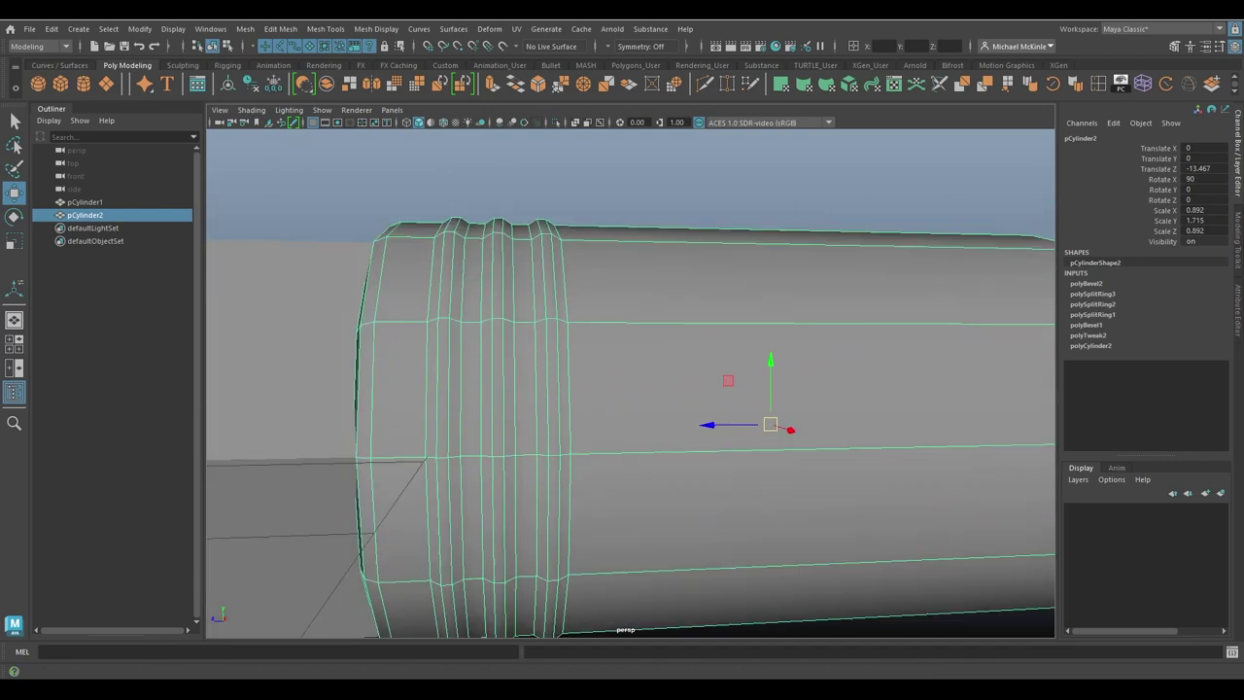
Step: Check the pencil photo in the browser against the ferrule's shape, then return to the whole ferrule in Maya
{"action": "left_click_drag", "start_coordinate": [0, 155], "coordinate": [638, 102]}
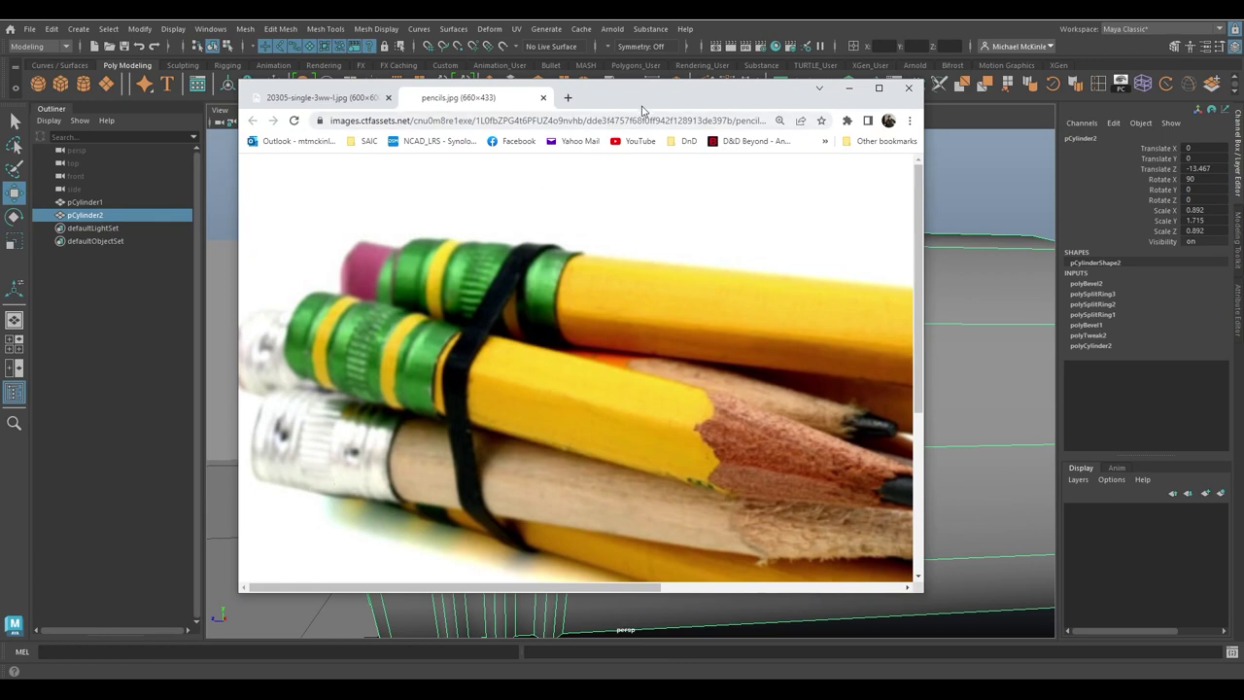
{"action": "left_click_drag", "start_coordinate": [642, 109], "coordinate": [0, 109]}
{"action": "left_click_drag", "start_coordinate": [654, 381], "coordinate": [670, 390], "text": "alt"}
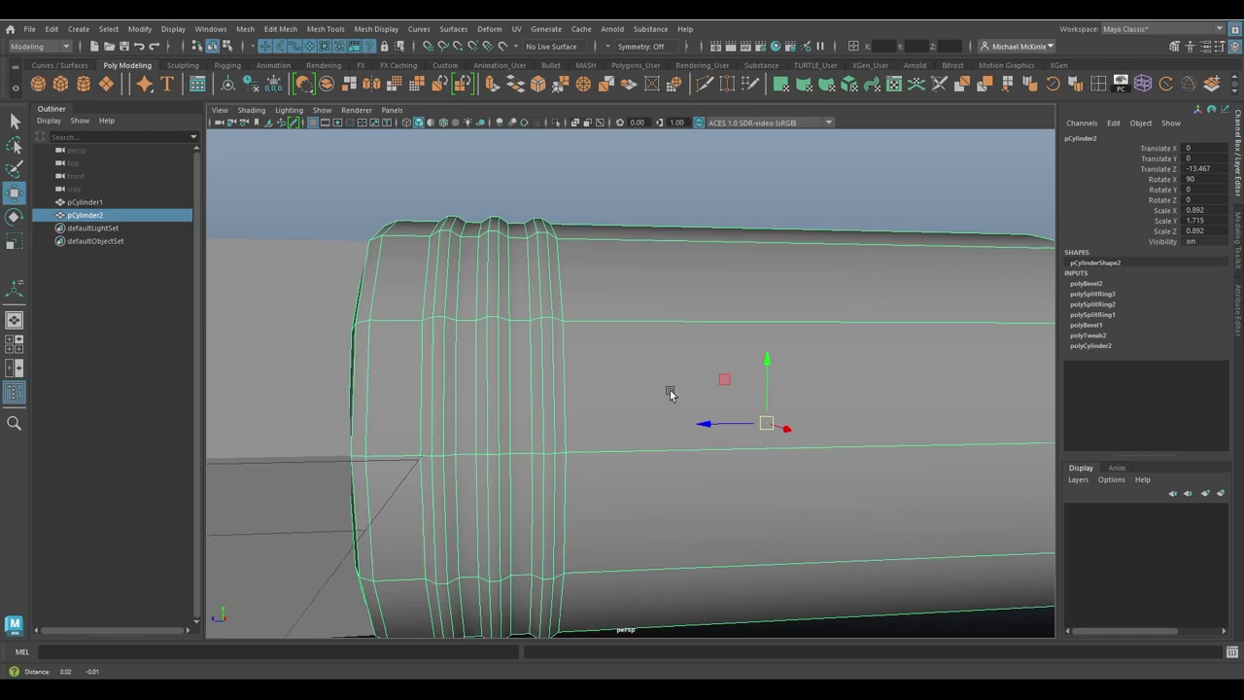
{"action": "right_click_drag", "start_coordinate": [670, 390], "coordinate": [579, 325], "text": "alt"}
{"action": "left_click_drag", "start_coordinate": [578, 325], "coordinate": [559, 318], "text": "alt"}
{"action": "left_click_drag", "start_coordinate": [675, 358], "coordinate": [756, 332], "text": "alt"}
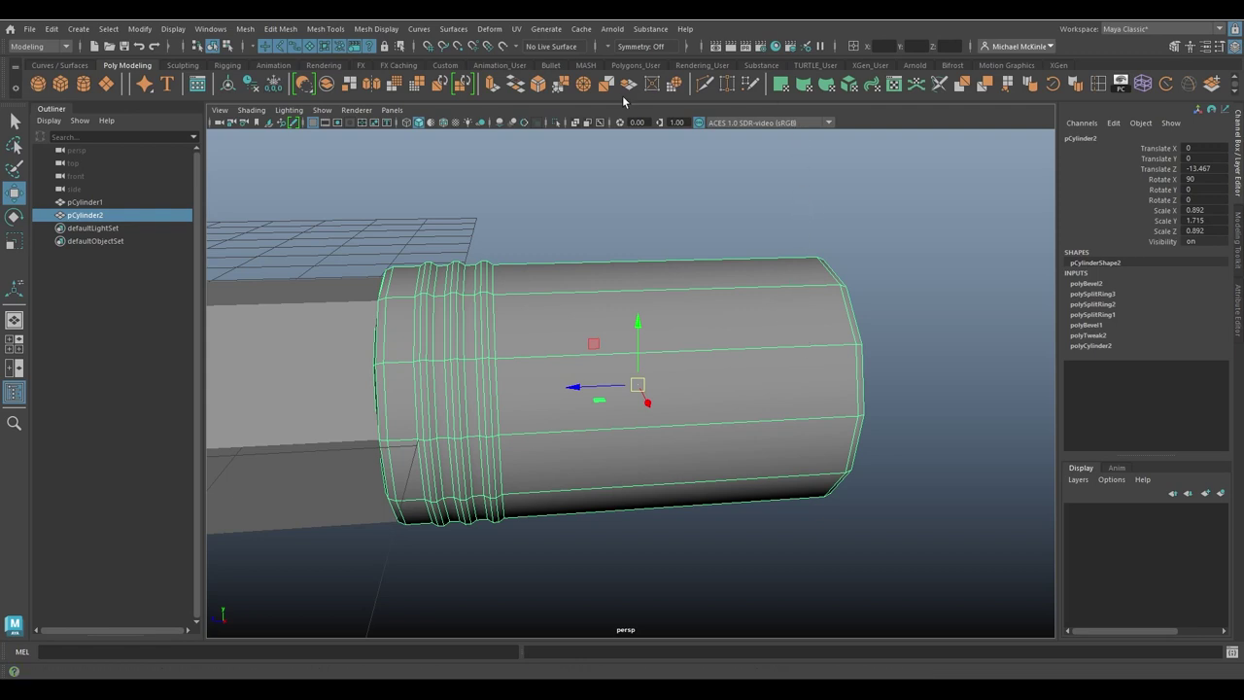
Step: Insert three closely spaced edge loops around the ferrule near its free end
{"action": "left_click", "coordinate": [327, 28]}
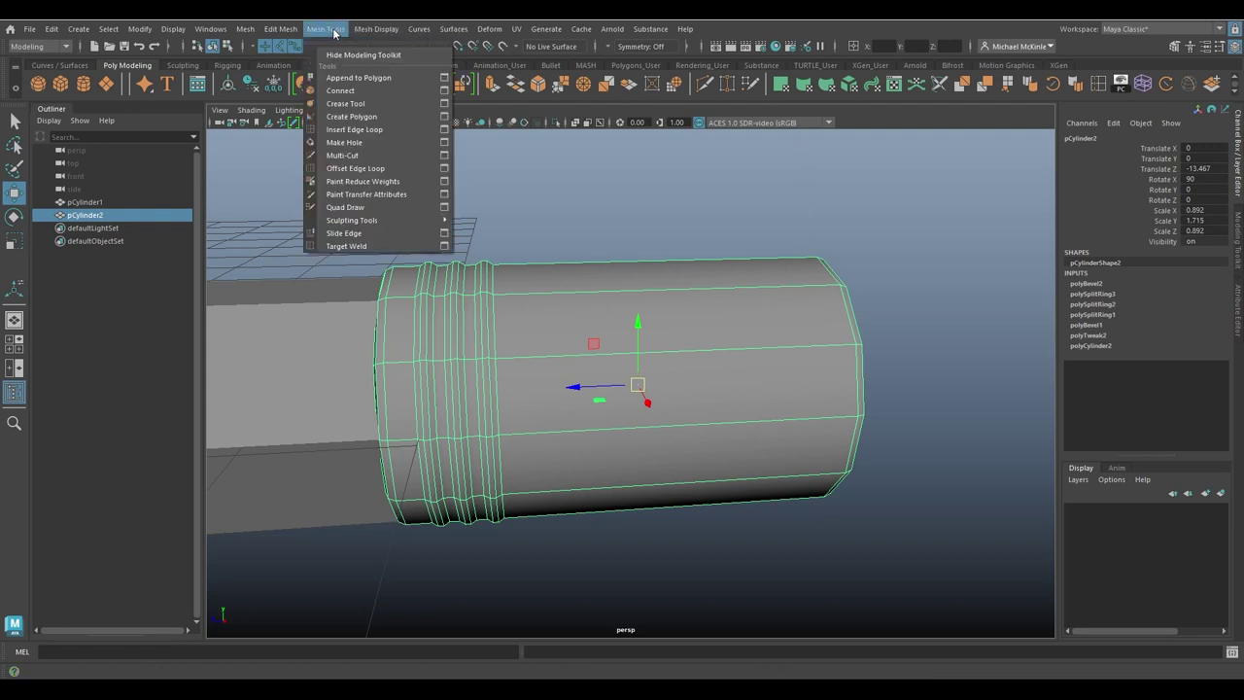
{"action": "left_click", "coordinate": [346, 127]}
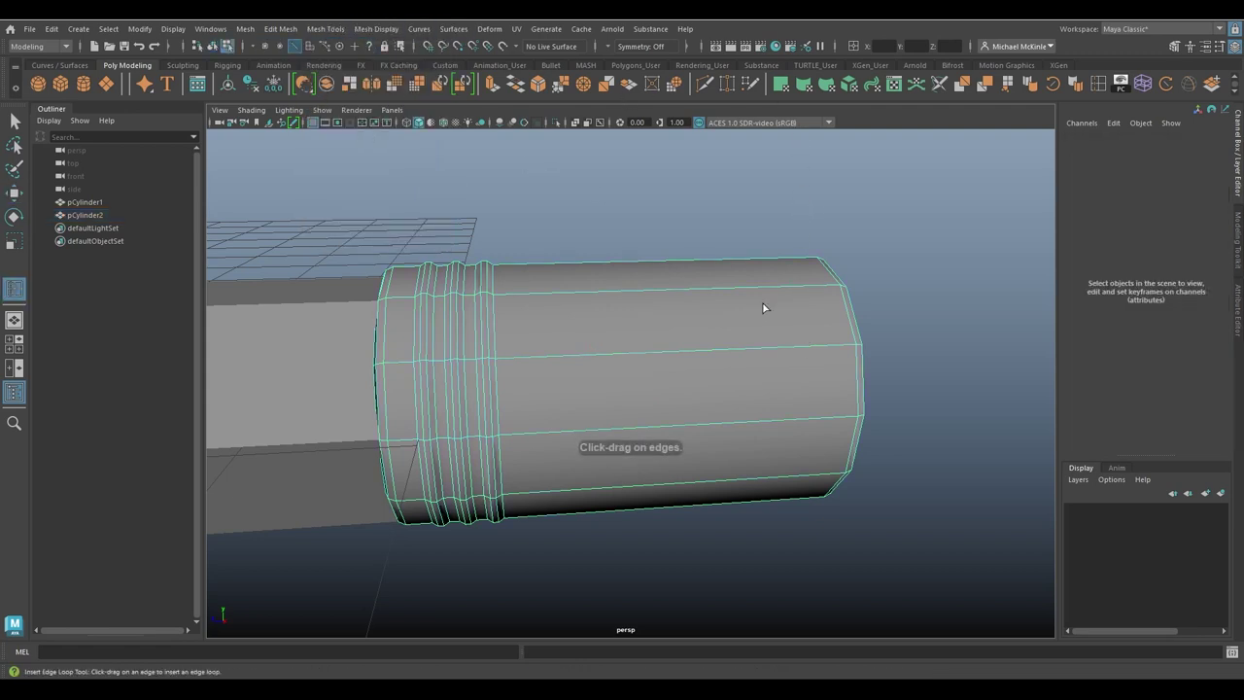
{"action": "left_click_drag", "start_coordinate": [807, 291], "coordinate": [764, 286]}
{"action": "left_click_drag", "start_coordinate": [795, 365], "coordinate": [788, 330], "text": "alt"}
{"action": "key", "text": "w"}
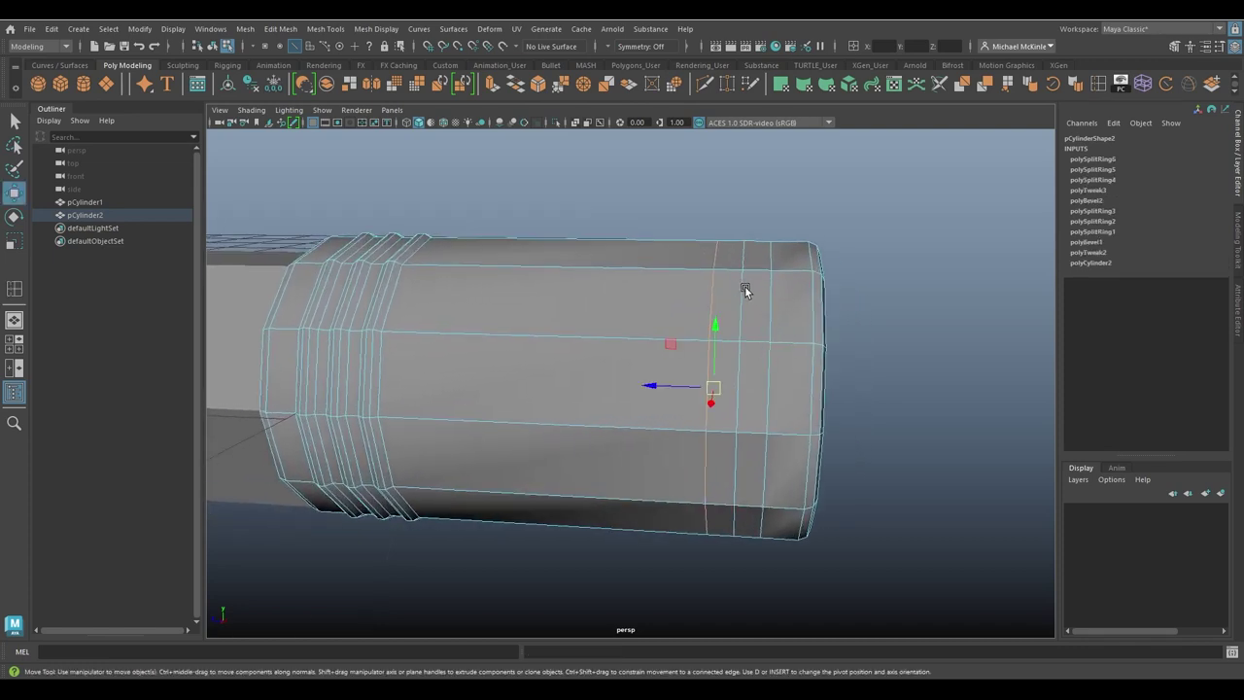
{"action": "double_click", "coordinate": [743, 288], "text": "shift"}
{"action": "mouse_move", "coordinate": [822, 314]}
{"action": "left_mouse_down", "text": "alt"}
{"action": "mouse_move", "coordinate": [606, 314]}
{"action": "mouse_move", "coordinate": [649, 318]}
{"action": "mouse_move", "coordinate": [714, 360]}
{"action": "mouse_move", "coordinate": [833, 328]}
{"action": "left_mouse_up", "text": "alt"}
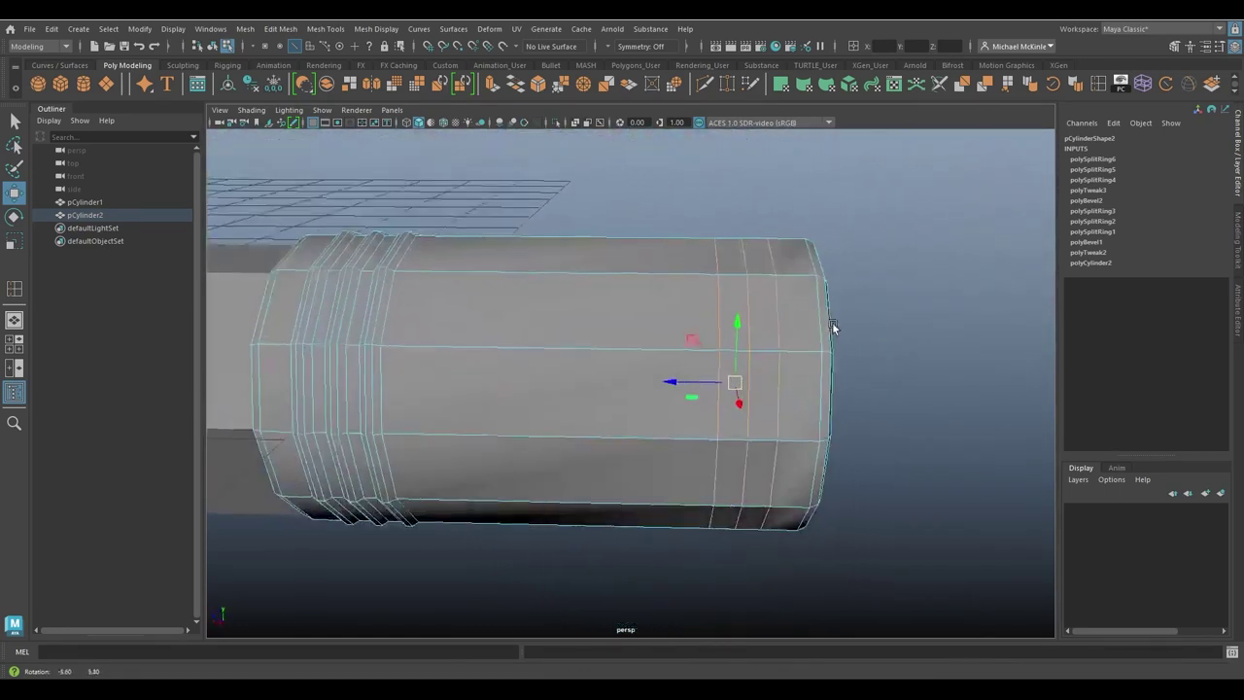
{"action": "key", "text": "4"}
{"action": "mouse_move", "coordinate": [748, 317]}
{"action": "left_mouse_down", "text": "alt"}
{"action": "mouse_move", "coordinate": [767, 308]}
{"action": "mouse_move", "coordinate": [756, 299]}
{"action": "left_mouse_up", "text": "alt"}
{"action": "left_click", "coordinate": [755, 294]}
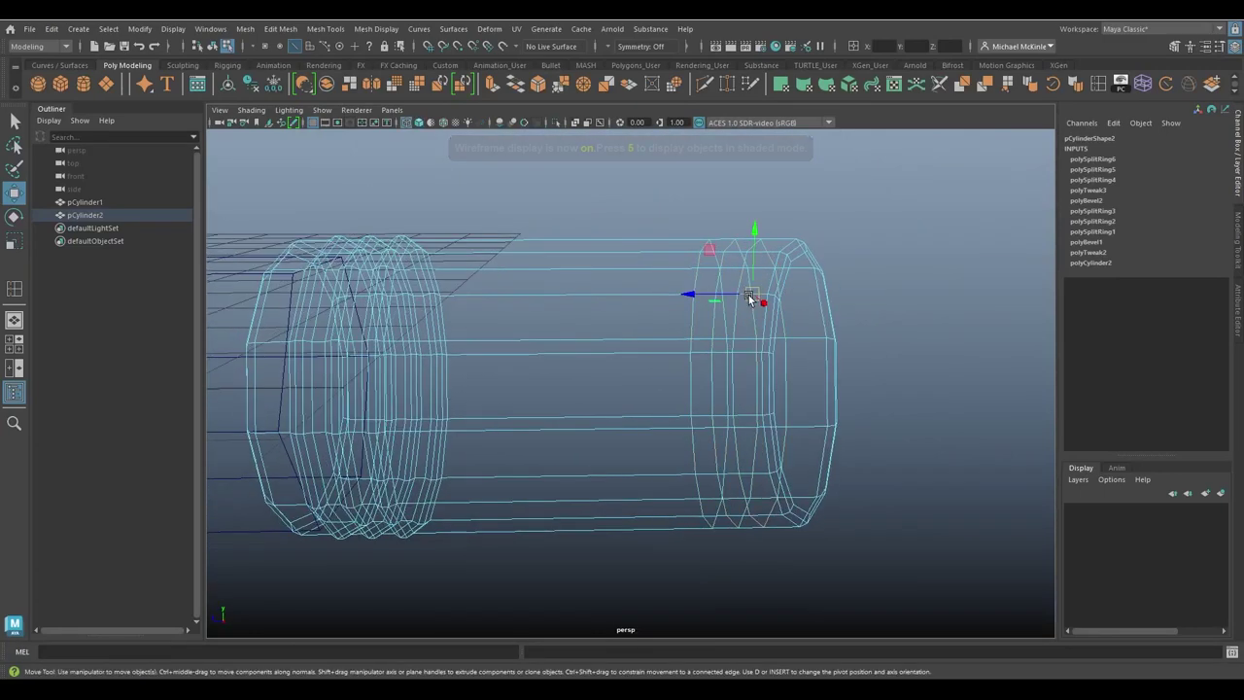
{"action": "key", "text": "5"}
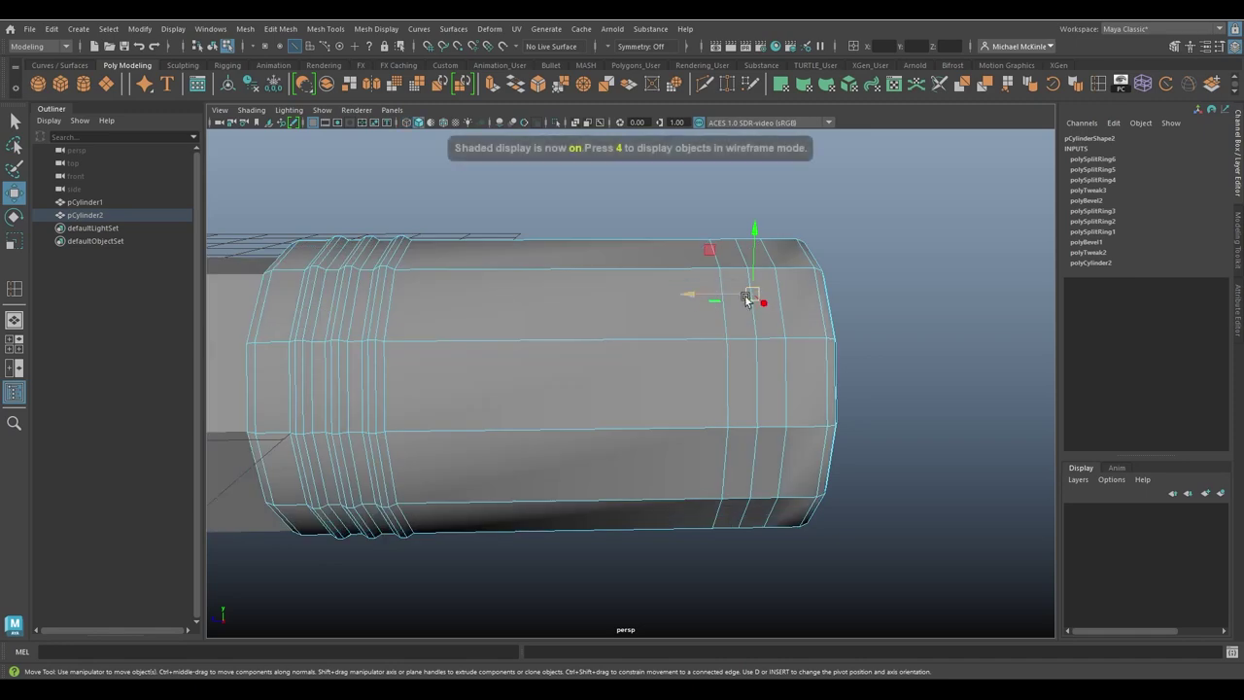
{"action": "left_click", "coordinate": [871, 311]}
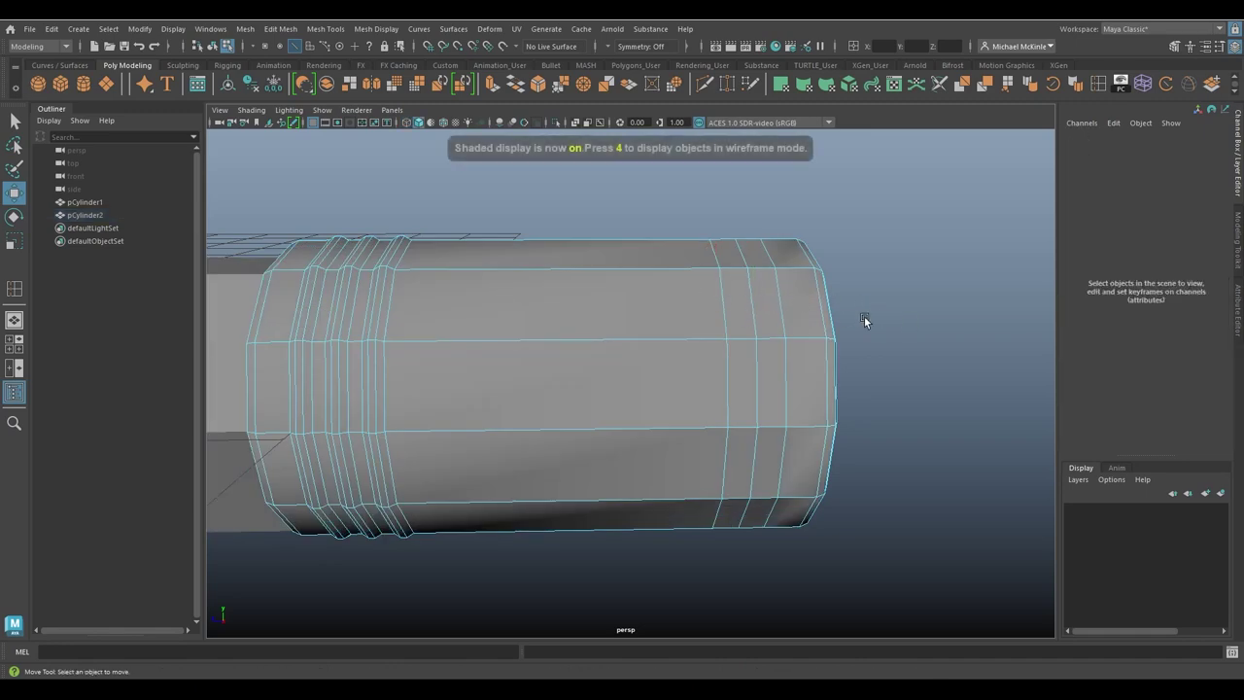
{"action": "left_click", "coordinate": [710, 302]}
Step: Select the three new edge loops near the ferrule's free end and bevel them
{"action": "mouse_move", "coordinate": [735, 318]}
{"action": "left_mouse_down", "text": "alt"}
{"action": "mouse_move", "coordinate": [644, 312]}
{"action": "mouse_move", "coordinate": [752, 318]}
{"action": "left_mouse_up", "text": "alt"}
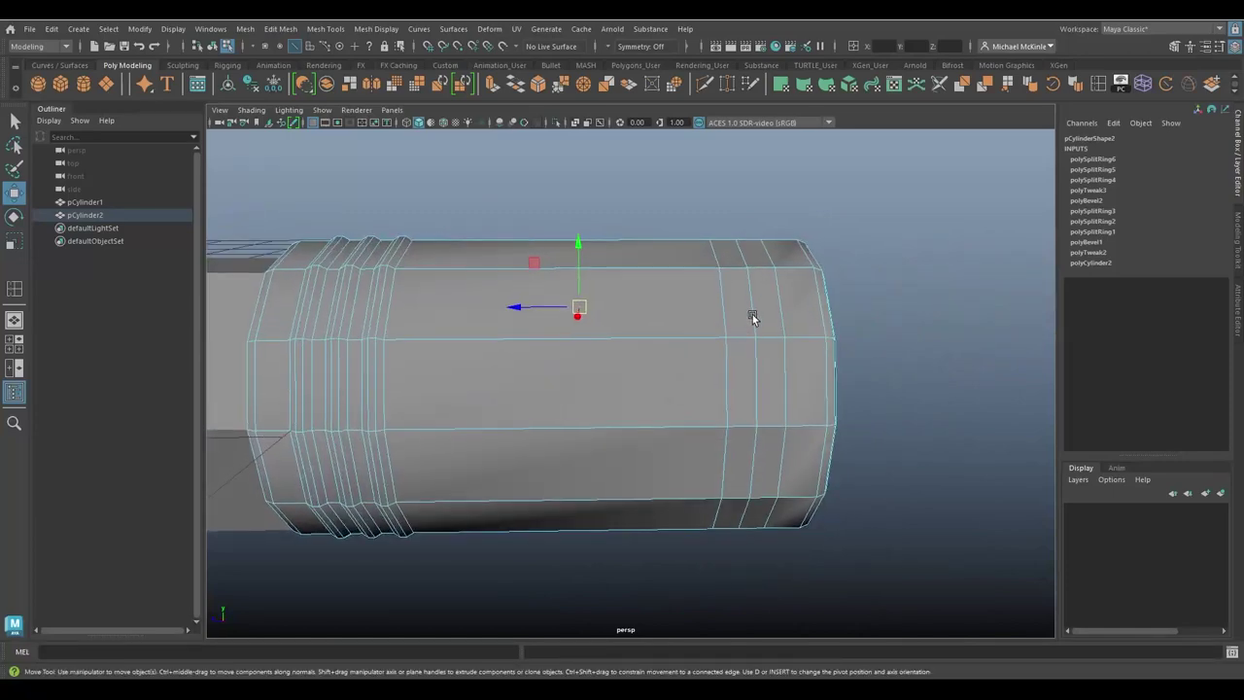
{"action": "double_click", "coordinate": [750, 301]}
{"action": "double_click", "coordinate": [777, 289]}
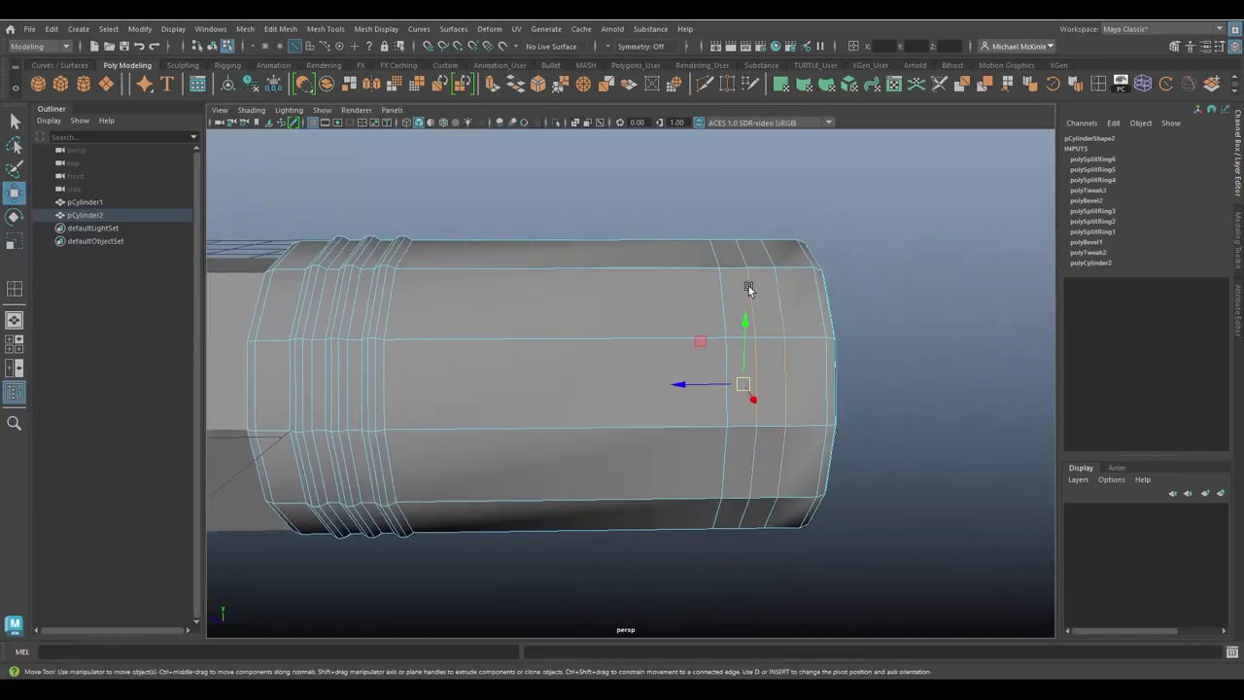
{"action": "left_click_drag", "start_coordinate": [721, 284], "coordinate": [725, 330], "text": "alt"}
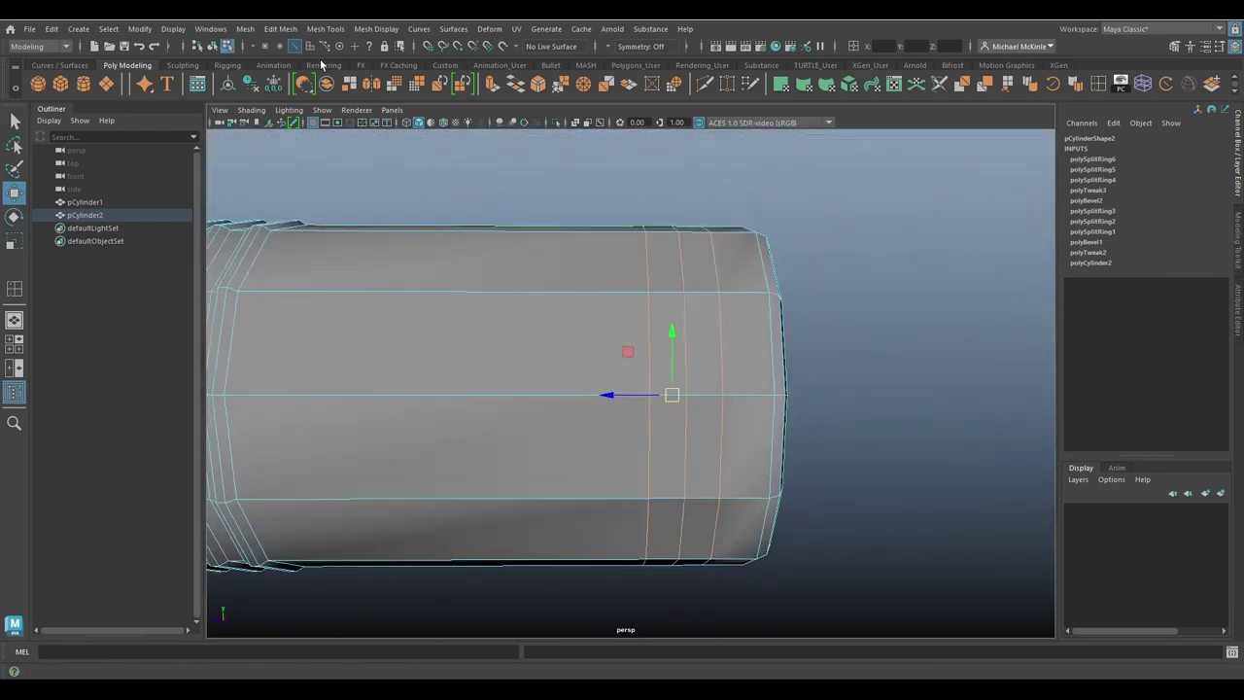
{"action": "left_click", "coordinate": [281, 30]}
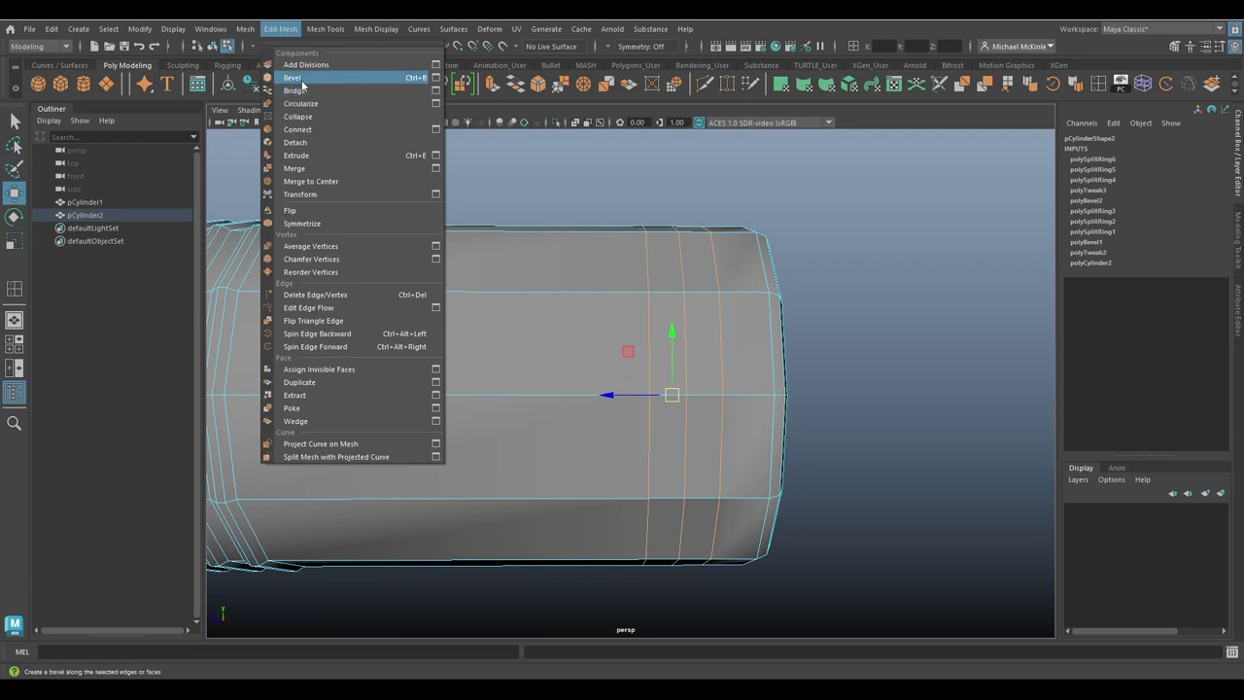
{"action": "left_click", "coordinate": [302, 80]}
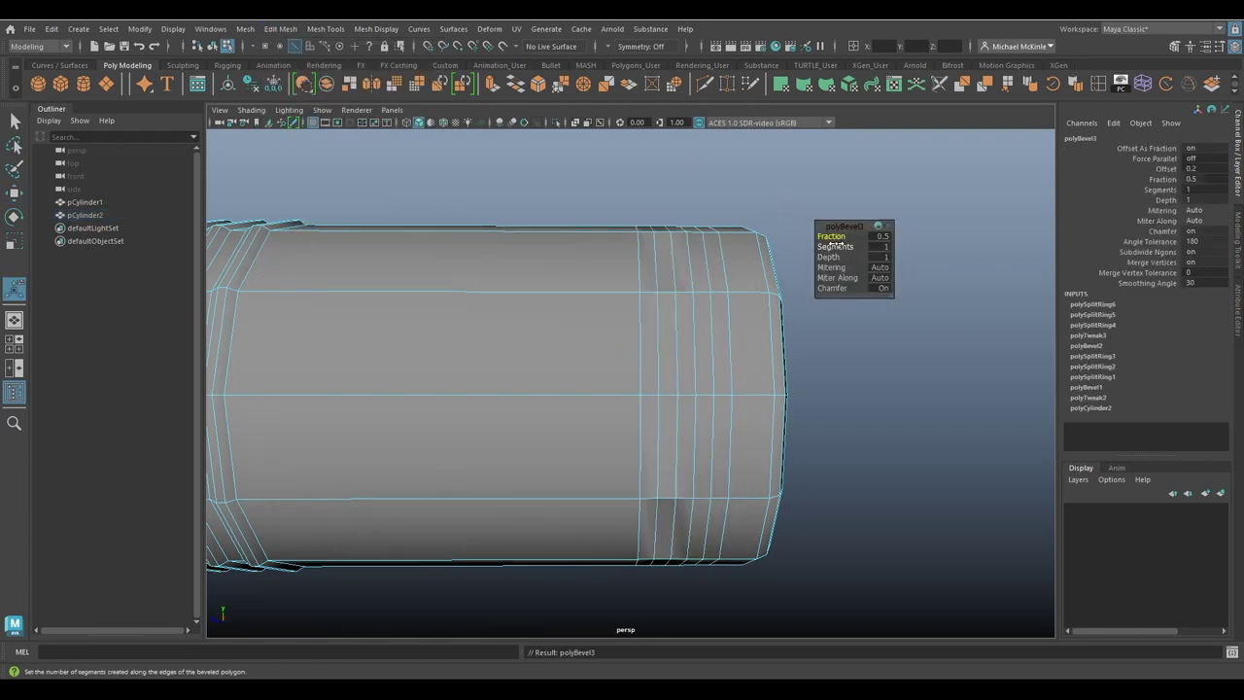
Step: Set the bevel of the three end loops to 3 segments with a fraction of 0.71
{"action": "left_click_drag", "start_coordinate": [834, 236], "coordinate": [837, 247]}
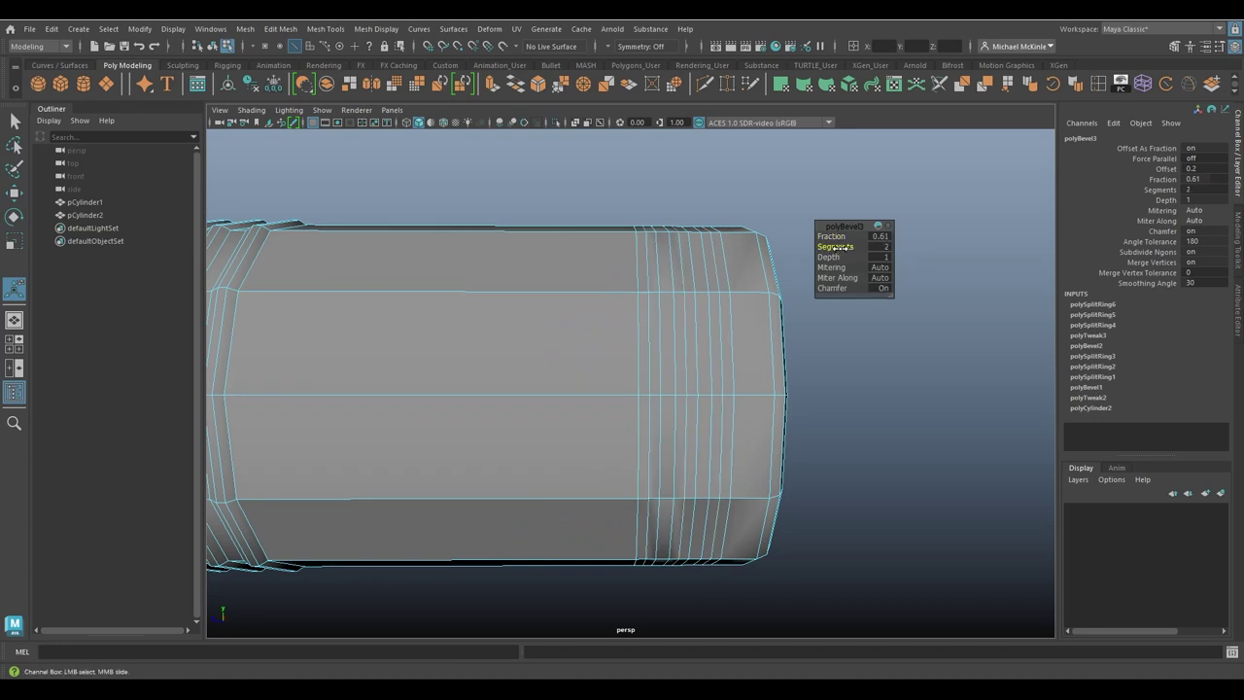
{"action": "left_click_drag", "start_coordinate": [843, 249], "coordinate": [845, 249]}
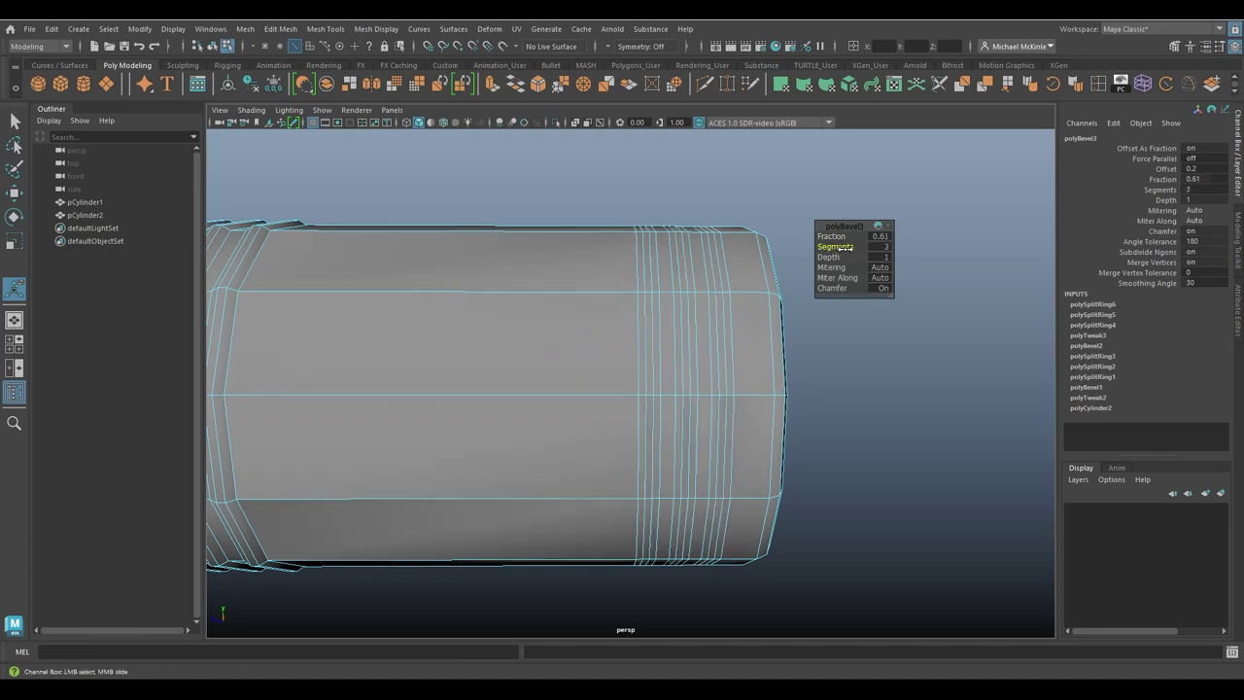
{"action": "middle_click_drag", "start_coordinate": [842, 236], "coordinate": [837, 237]}
{"action": "middle_click_drag", "start_coordinate": [728, 275], "coordinate": [675, 286], "text": "alt"}
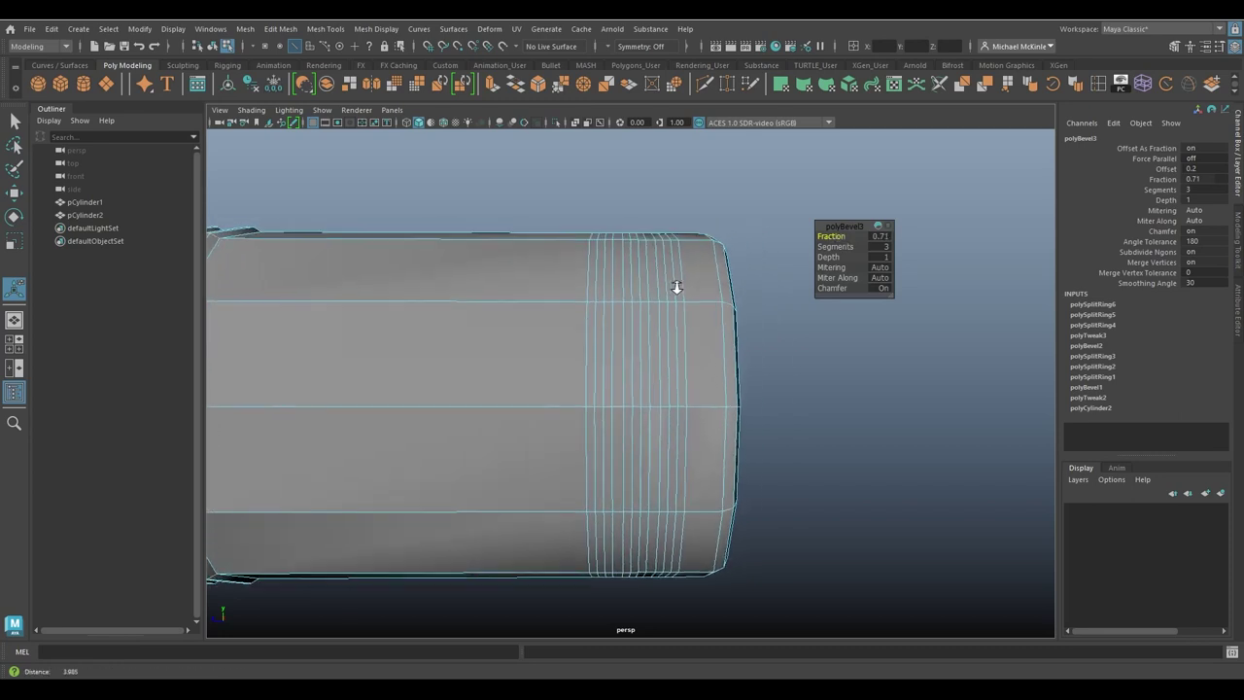
Step: Switch to face selection and select the middle face ring of each bevelled band near the ferrule's free end
{"action": "scroll", "coordinate": [678, 263], "scroll_direction": "up", "scroll_amount": 2}
{"action": "right_click_drag", "start_coordinate": [684, 240], "coordinate": [678, 256]}
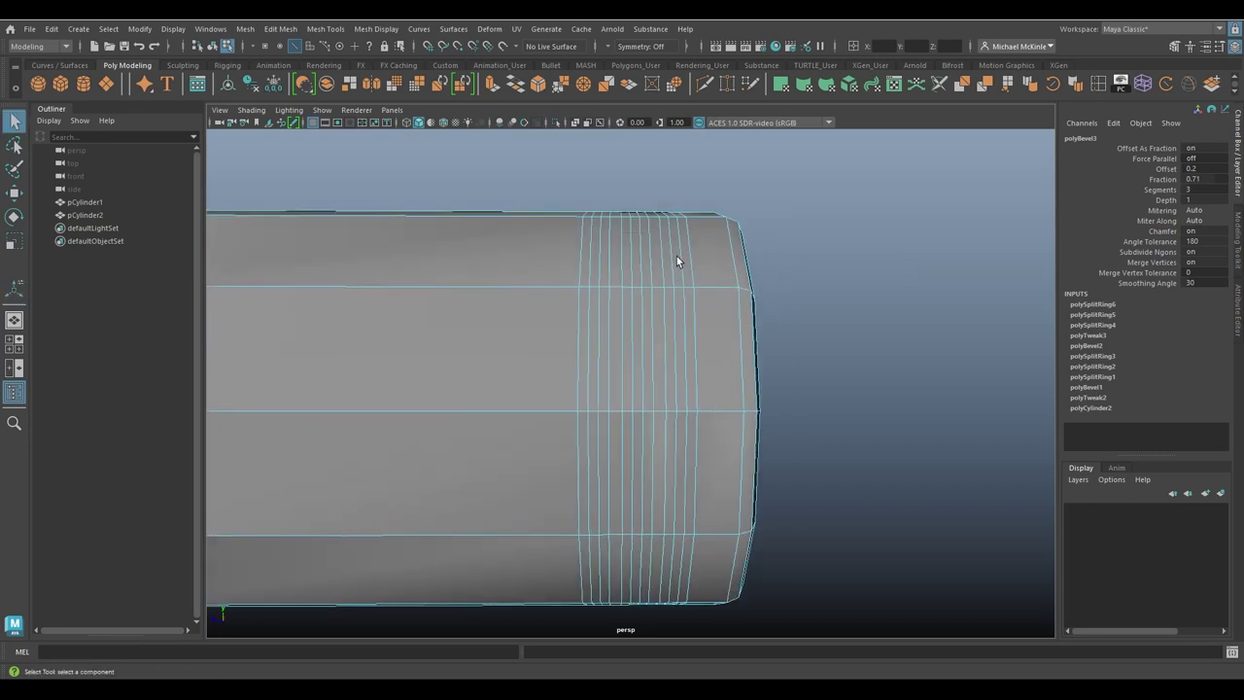
{"action": "double_click", "coordinate": [678, 306]}
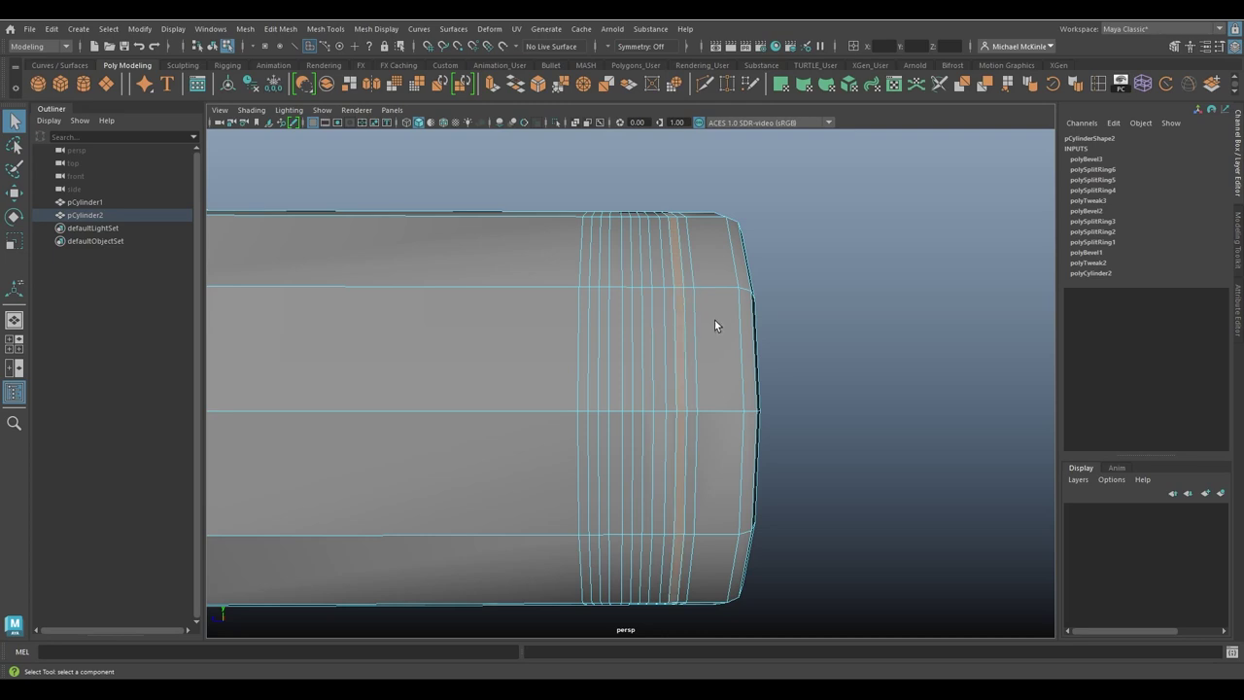
{"action": "left_click_drag", "start_coordinate": [714, 322], "coordinate": [668, 251], "text": "alt"}
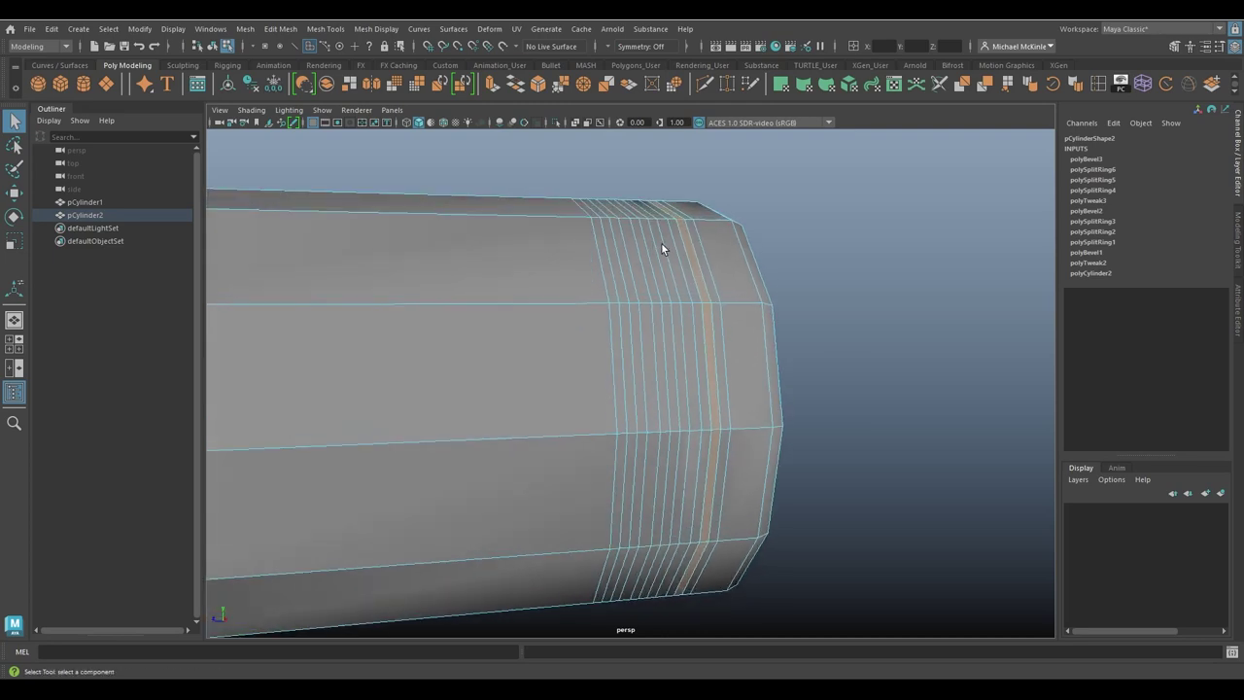
{"action": "double_click", "coordinate": [668, 319], "text": "shift"}
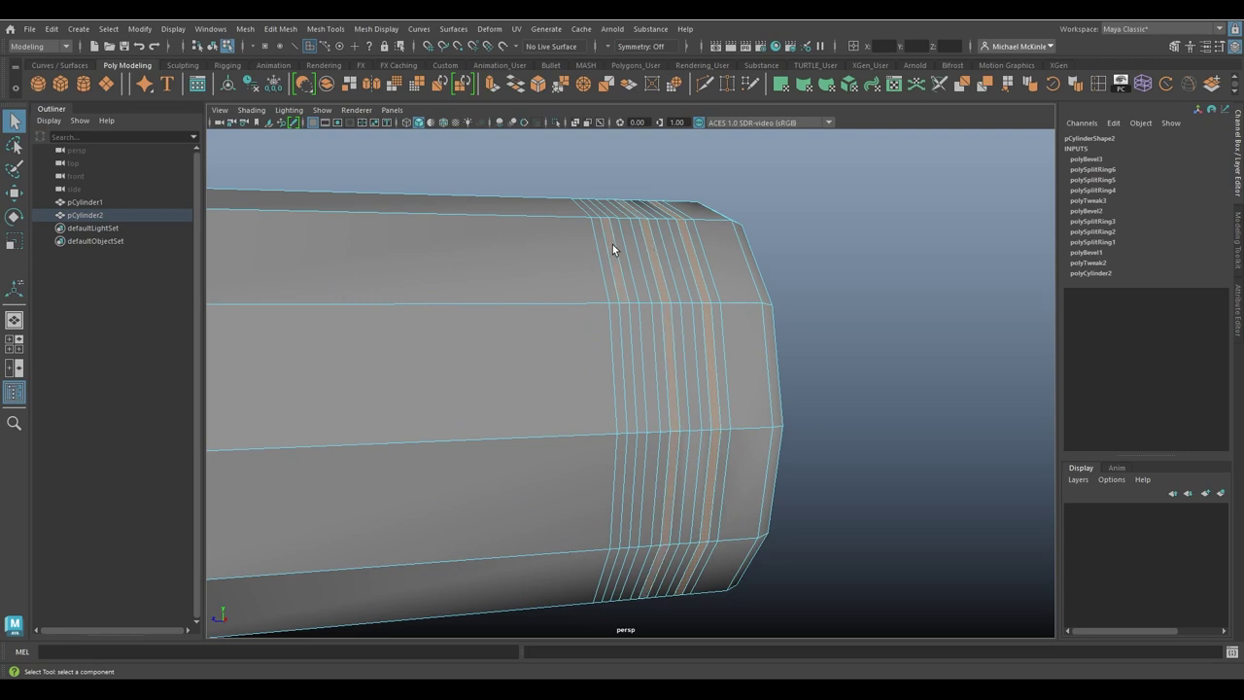
Step: Scale the face rings near the free end outward across the ferrule's diameter to form raised ridges
{"action": "left_click_drag", "start_coordinate": [769, 321], "coordinate": [652, 445], "text": "alt"}
{"action": "key", "text": "r"}
{"action": "left_click_drag", "start_coordinate": [510, 442], "coordinate": [582, 382], "text": "alt"}
{"action": "middle_click_drag", "start_coordinate": [863, 254], "coordinate": [845, 243]}
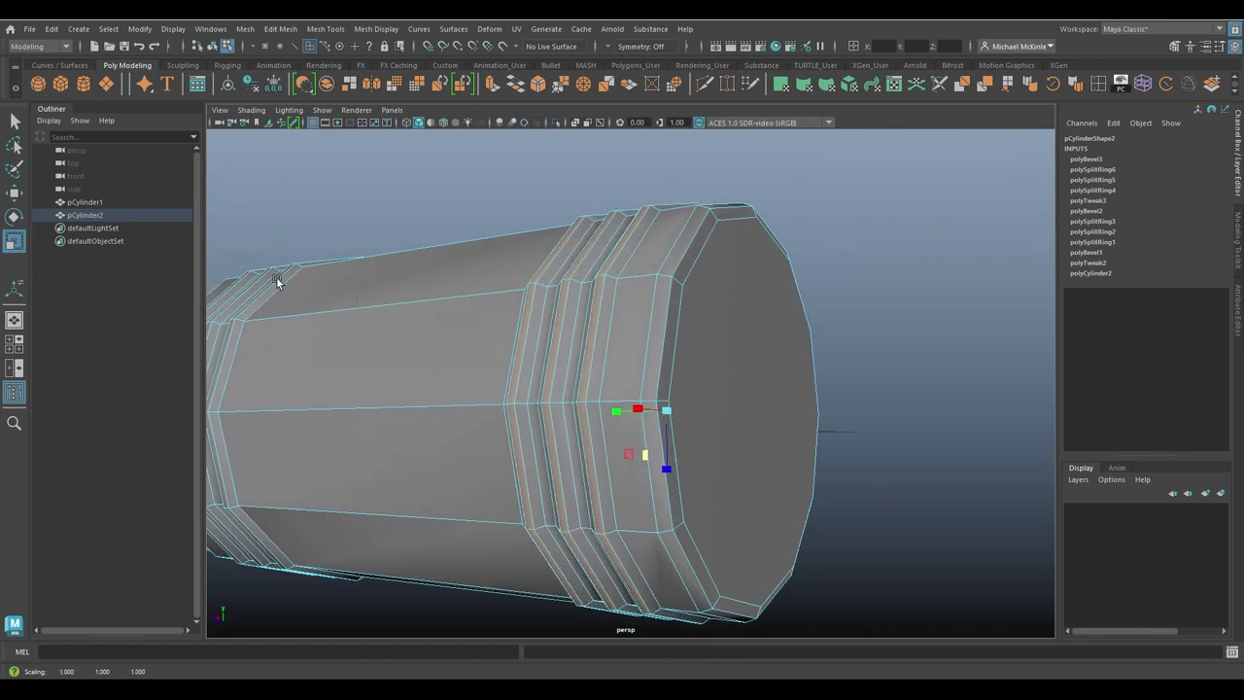
{"action": "left_click_drag", "start_coordinate": [571, 261], "coordinate": [698, 276], "text": "alt"}
{"action": "right_click_drag", "start_coordinate": [698, 275], "coordinate": [554, 268], "text": "alt"}
{"action": "middle_click_drag", "start_coordinate": [554, 269], "coordinate": [682, 266], "text": "alt"}
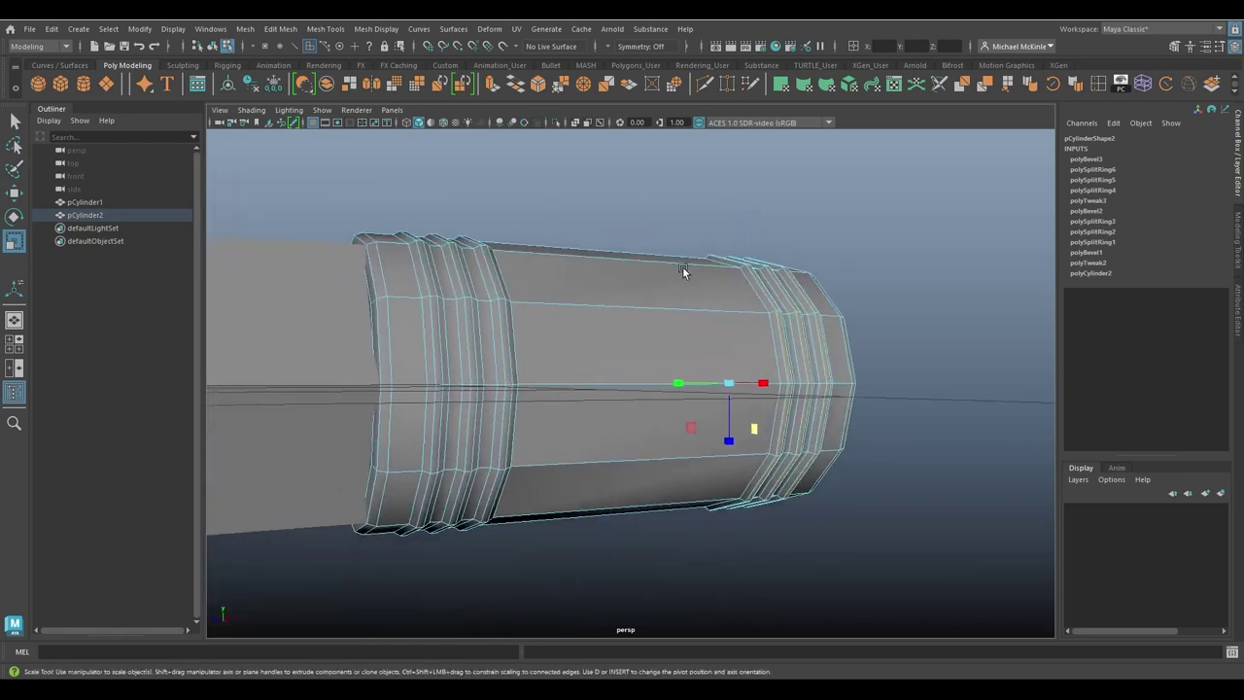
Step: Return to object selection and deselect the ferrule to show it without its wireframe
{"action": "left_click_drag", "start_coordinate": [682, 266], "coordinate": [630, 243], "text": "alt"}
{"action": "key", "text": "w"}
{"action": "right_click_drag", "start_coordinate": [628, 203], "coordinate": [680, 189]}
{"action": "left_click", "coordinate": [700, 216]}
{"action": "left_click_drag", "start_coordinate": [711, 260], "coordinate": [743, 389], "text": "alt"}
{"action": "left_click", "coordinate": [703, 349]}
{"action": "left_click", "coordinate": [846, 378]}
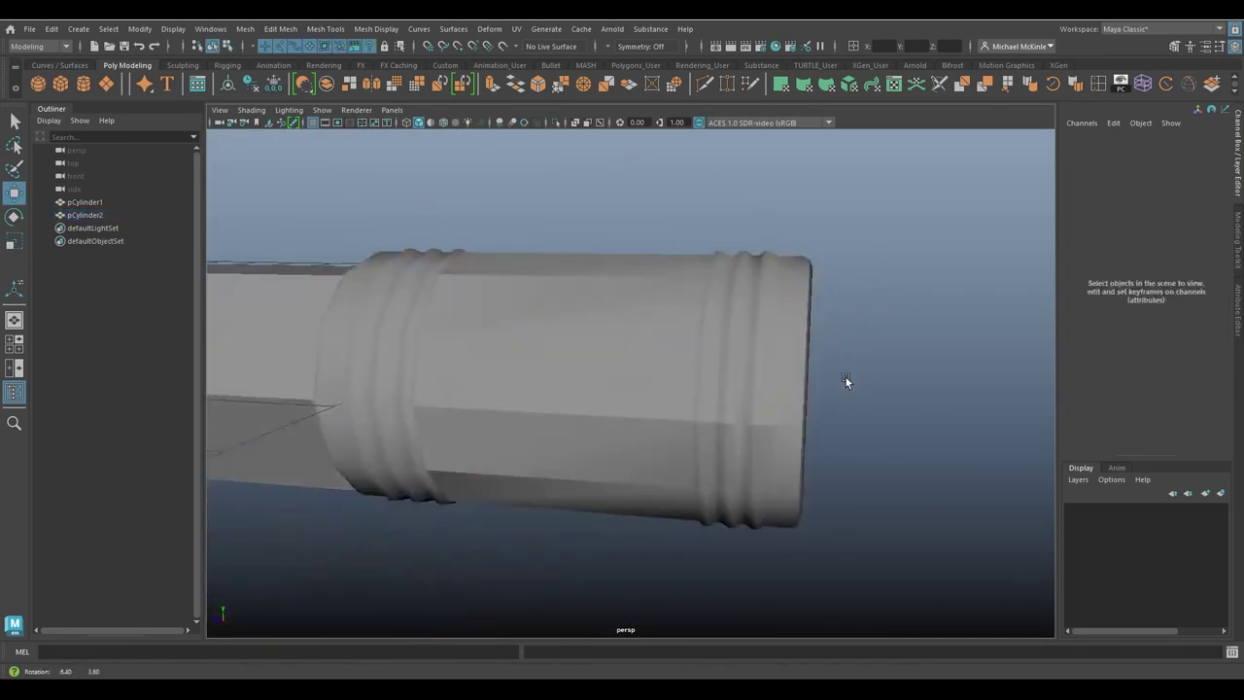
Step: Inspect both ridge sets and bring the browser's pencil photo beside the model to compare the ferrule details
{"action": "left_click_drag", "start_coordinate": [846, 377], "coordinate": [664, 333], "text": "alt"}
{"action": "left_click_drag", "start_coordinate": [542, 270], "coordinate": [480, 319], "text": "alt"}
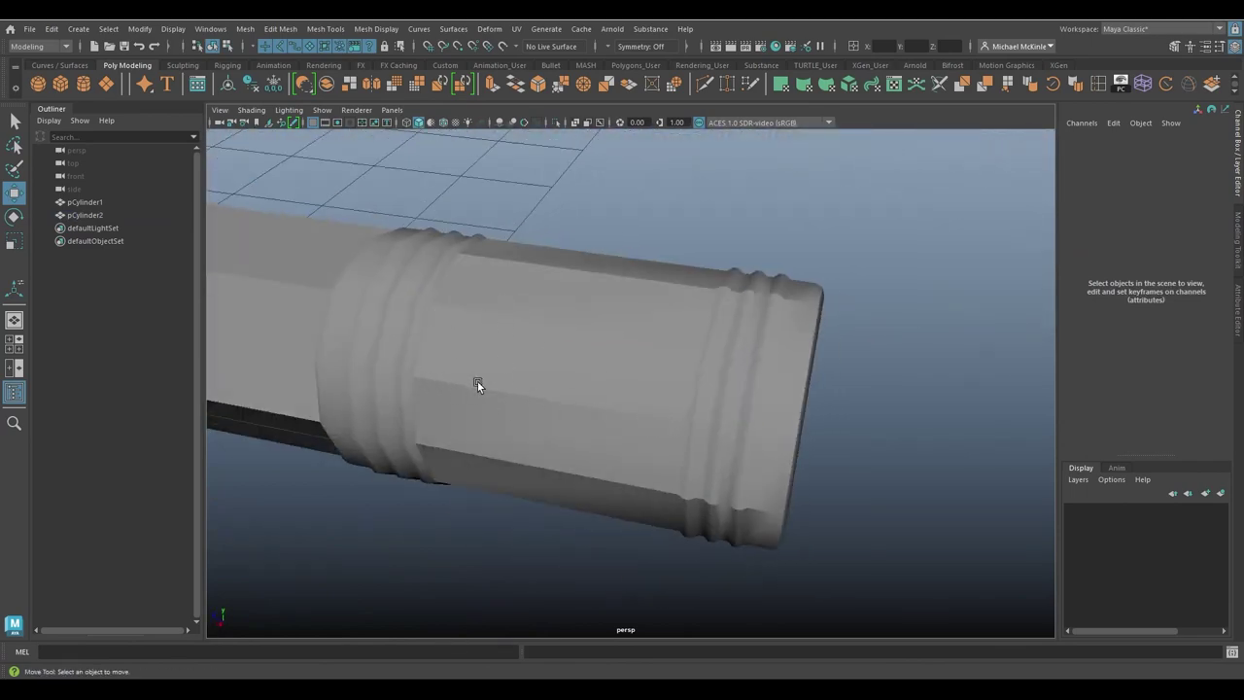
{"action": "left_click_drag", "start_coordinate": [714, 447], "coordinate": [486, 321], "text": "alt"}
{"action": "mouse_move", "coordinate": [787, 127]}
{"action": "left_mouse_down"}
{"action": "mouse_move", "coordinate": [995, 61]}
{"action": "mouse_move", "coordinate": [933, 58]}
{"action": "mouse_move", "coordinate": [957, 40]}
{"action": "left_mouse_up"}
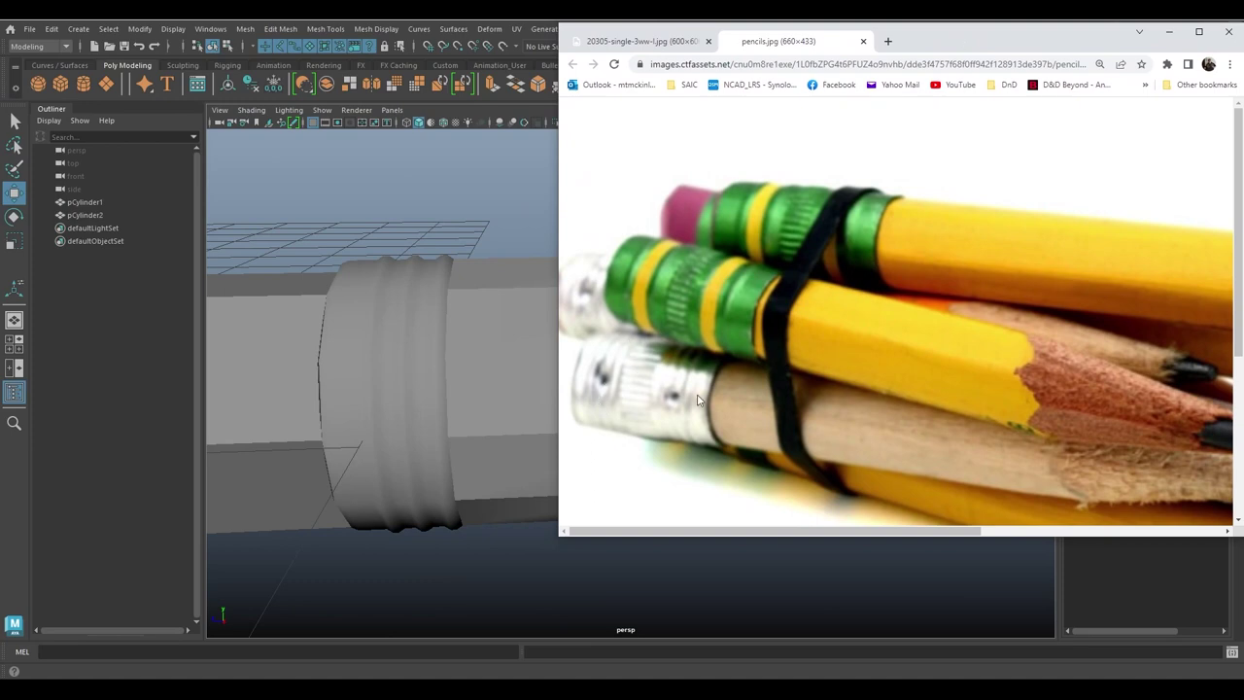
Step: Compare the ferrule's ridges and length with the browser's pencil photo, and clear the photo away from the model
{"action": "middle_click_drag", "start_coordinate": [479, 308], "coordinate": [354, 297], "text": "alt"}
{"action": "left_click_drag", "start_coordinate": [354, 297], "coordinate": [696, 325], "text": "alt"}
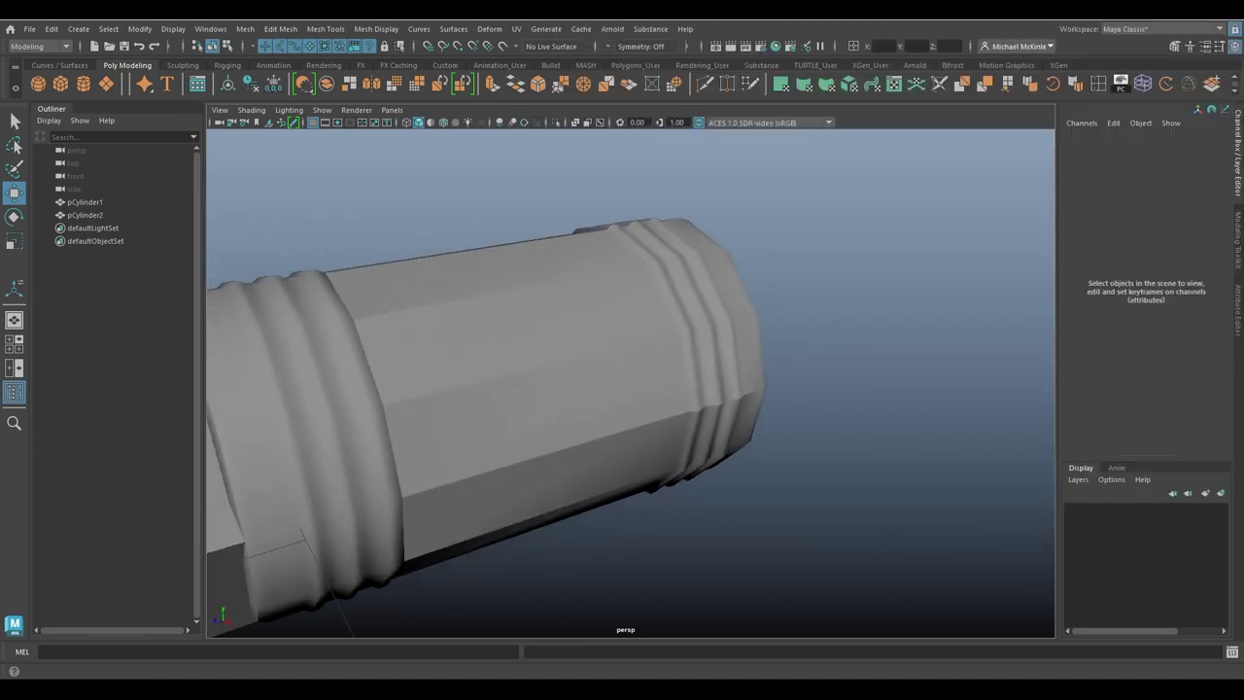
{"action": "left_click", "coordinate": [395, 661]}
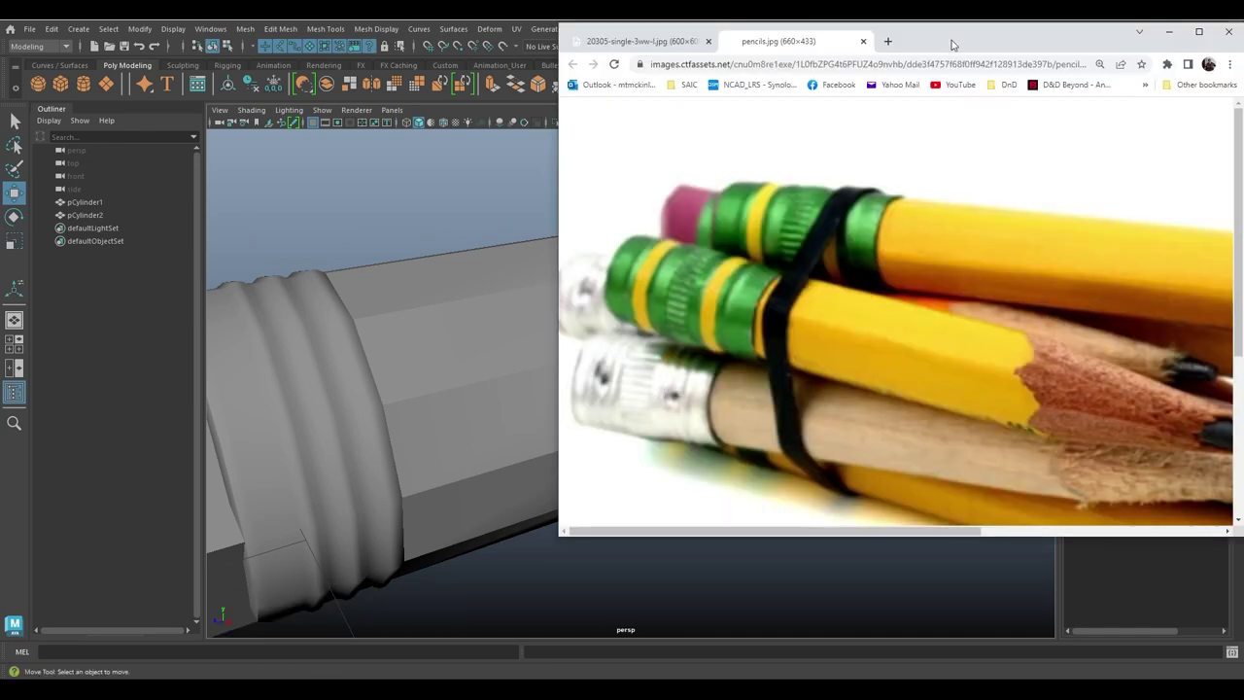
{"action": "left_click_drag", "start_coordinate": [951, 44], "coordinate": [0, 39]}
Step: Shorten the ferrule by moving all the vertices of its free end, including the ridge set there, toward the pencil body
{"action": "left_click_drag", "start_coordinate": [649, 355], "coordinate": [463, 316], "text": "alt"}
{"action": "left_click", "coordinate": [685, 308]}
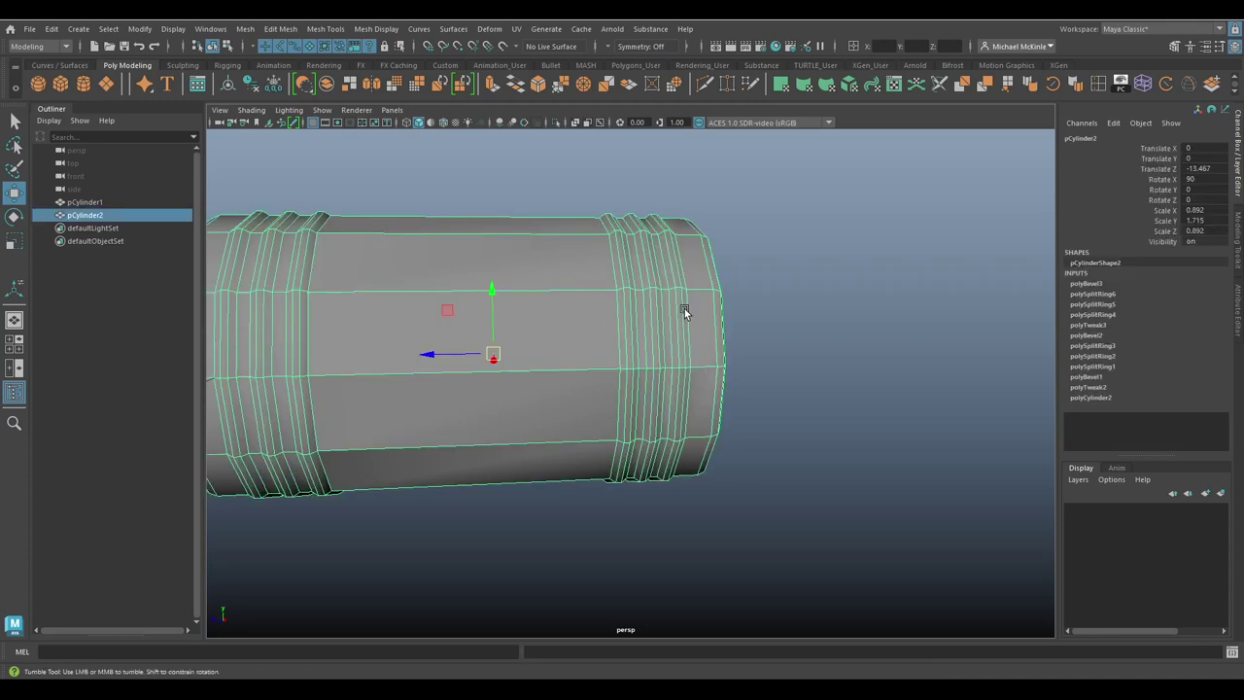
{"action": "right_click_drag", "start_coordinate": [685, 308], "coordinate": [569, 308], "text": "alt"}
{"action": "left_click_drag", "start_coordinate": [603, 236], "coordinate": [862, 555]}
{"action": "left_click_drag", "start_coordinate": [629, 389], "coordinate": [547, 395]}
{"action": "middle_click_drag", "start_coordinate": [618, 446], "coordinate": [741, 444], "text": "alt"}
{"action": "left_click_drag", "start_coordinate": [741, 445], "coordinate": [726, 502], "text": "alt"}
{"action": "middle_click_drag", "start_coordinate": [726, 503], "coordinate": [721, 503]}
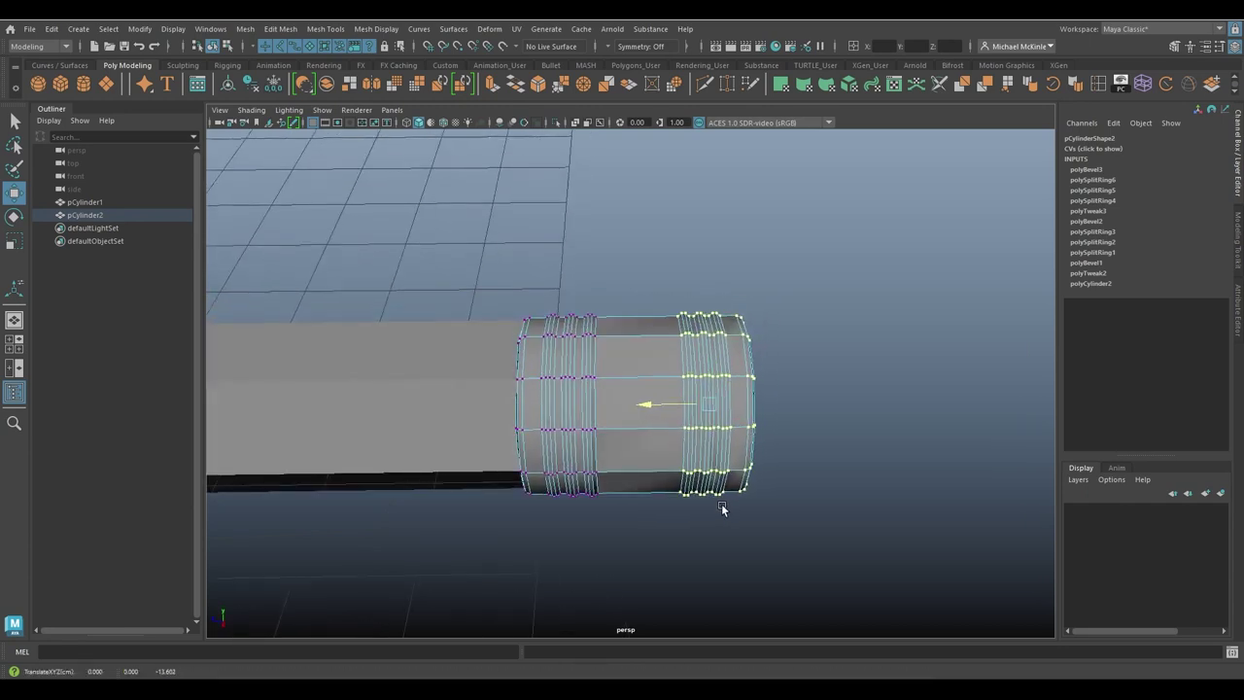
{"action": "left_click_drag", "start_coordinate": [834, 452], "coordinate": [709, 449], "text": "alt"}
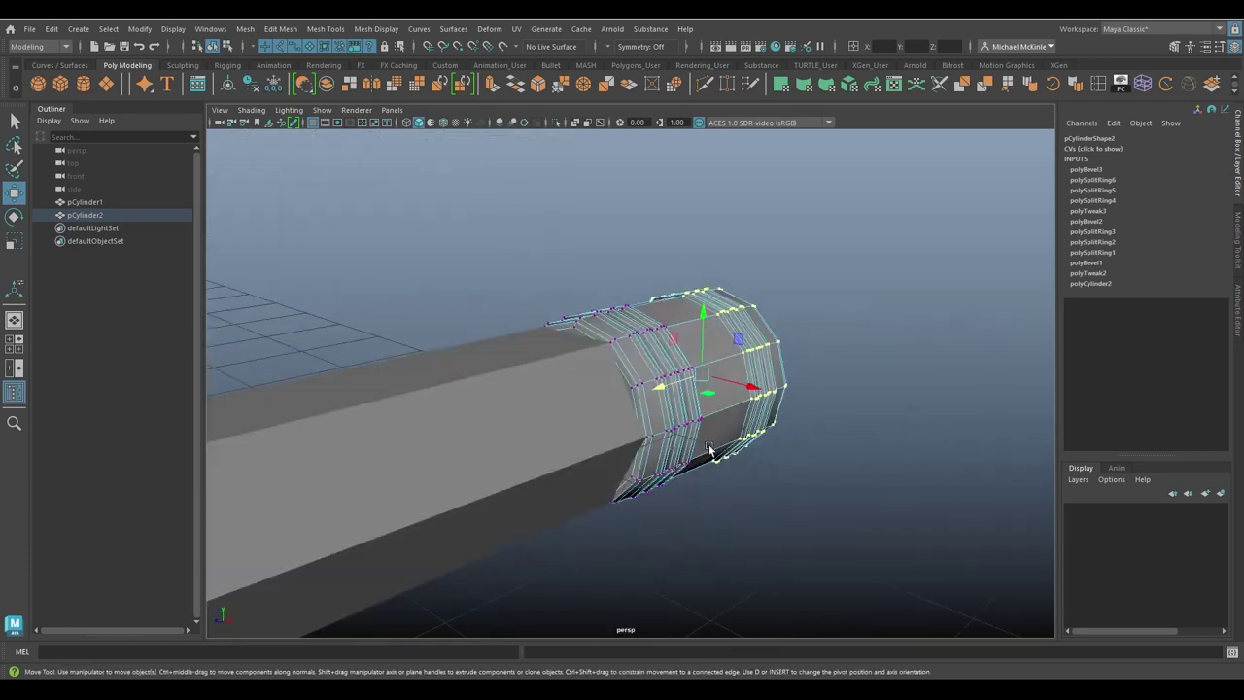
Step: Return to object selection and deselect the ferrule to inspect its shortened shape without the wireframe
{"action": "right_click_drag", "start_coordinate": [822, 294], "coordinate": [885, 276]}
{"action": "left_click", "coordinate": [810, 353]}
{"action": "left_click_drag", "start_coordinate": [811, 353], "coordinate": [576, 335], "text": "alt"}
{"action": "left_click", "coordinate": [656, 383]}
{"action": "right_click_drag", "start_coordinate": [576, 335], "coordinate": [681, 367], "text": "alt"}
{"action": "left_click_drag", "start_coordinate": [681, 367], "coordinate": [510, 247], "text": "alt"}
{"action": "left_click", "coordinate": [906, 348]}
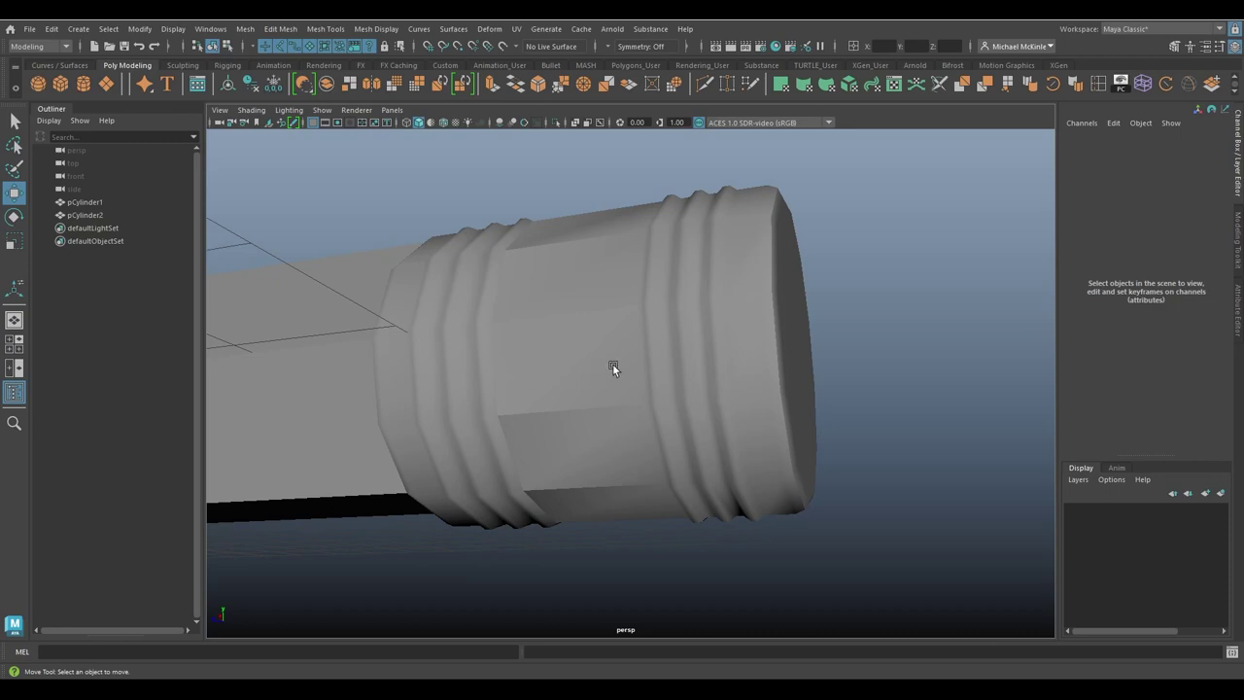
Step: Harden all edges of the ferrule and check its faceted shading
{"action": "left_click", "coordinate": [576, 358]}
{"action": "left_click_drag", "start_coordinate": [576, 358], "coordinate": [639, 272], "text": "alt"}
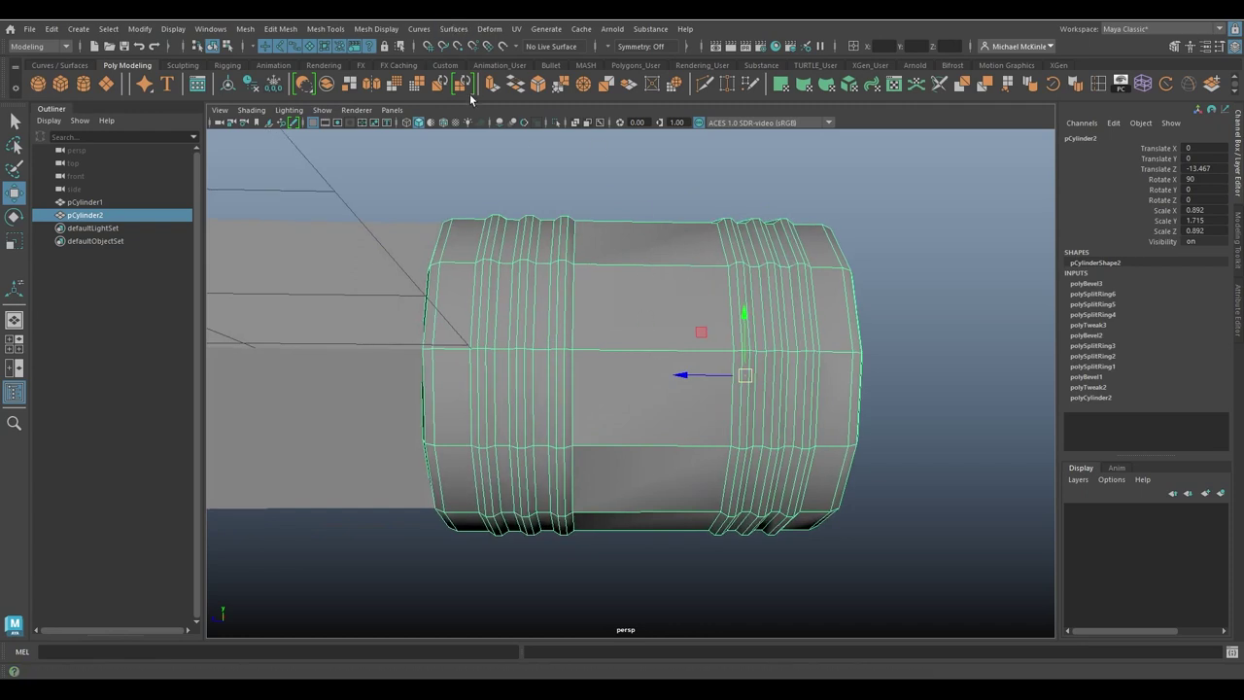
{"action": "left_click", "coordinate": [388, 29]}
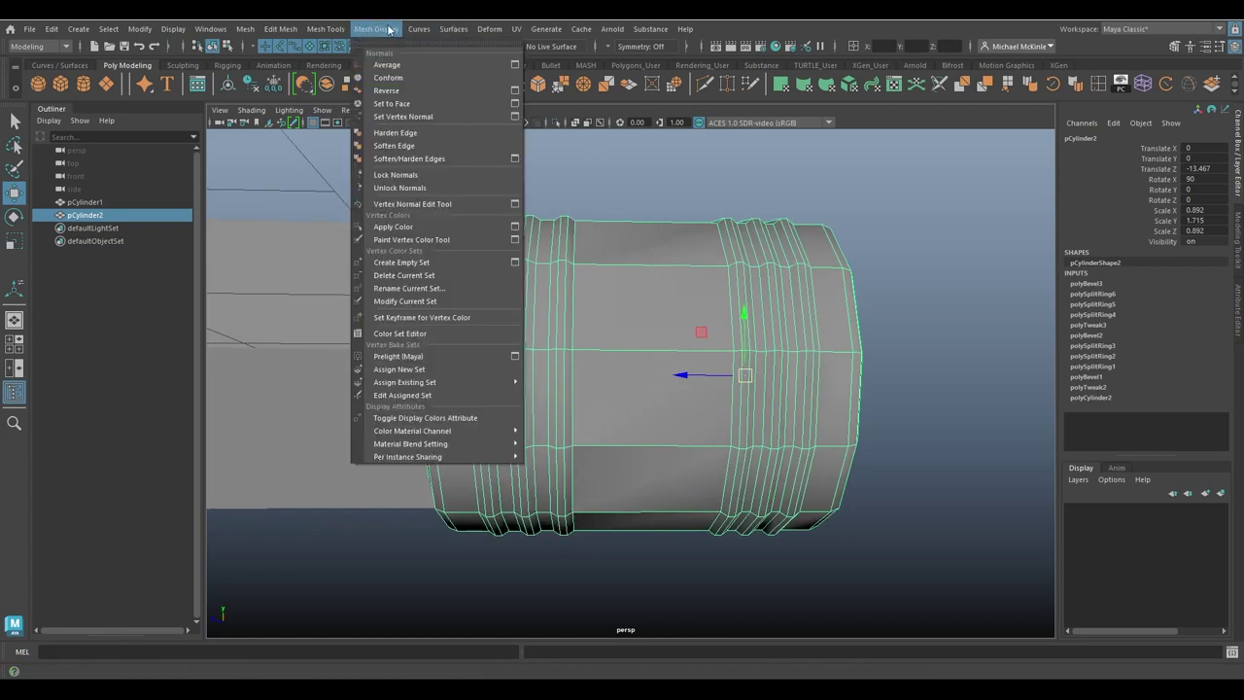
{"action": "left_click", "coordinate": [392, 133]}
{"action": "left_click", "coordinate": [691, 165]}
{"action": "left_click_drag", "start_coordinate": [691, 164], "coordinate": [706, 346], "text": "alt"}
{"action": "left_click", "coordinate": [705, 346]}
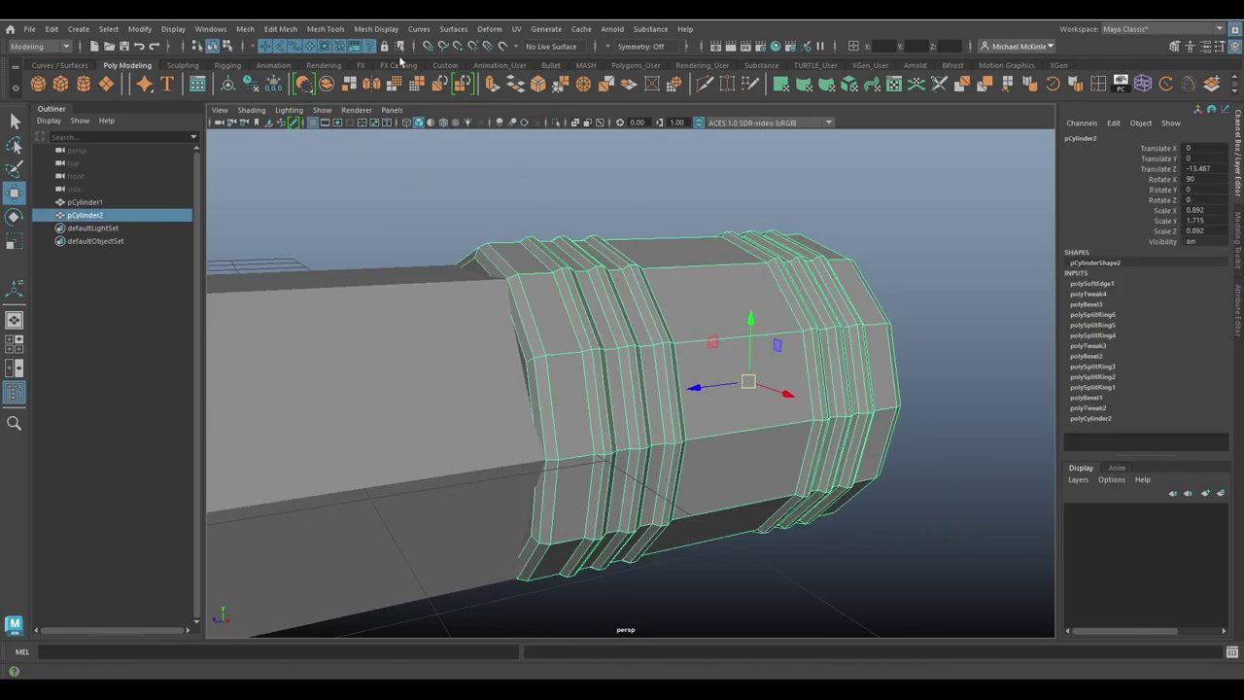
Step: Soften all edges of the ferrule and check the shading across its ridges
{"action": "left_click", "coordinate": [376, 30]}
{"action": "left_click", "coordinate": [394, 146]}
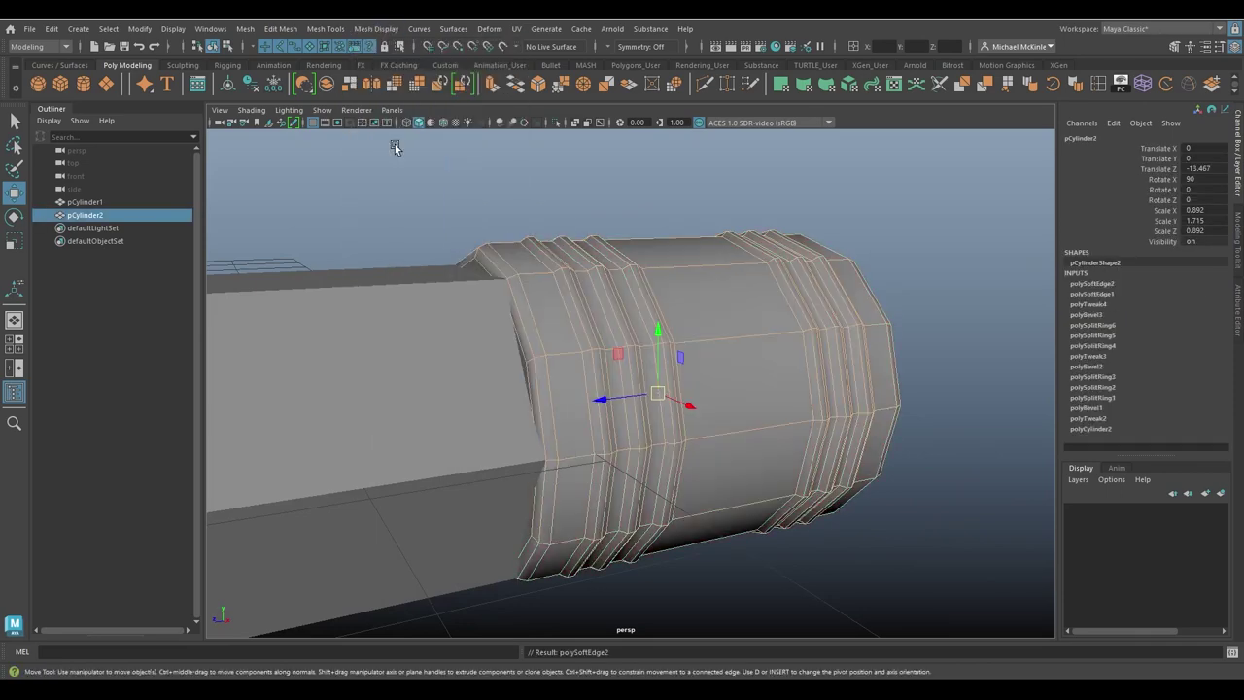
{"action": "left_click", "coordinate": [839, 259]}
{"action": "left_click_drag", "start_coordinate": [839, 259], "coordinate": [778, 363], "text": "alt"}
{"action": "left_click", "coordinate": [778, 364]}
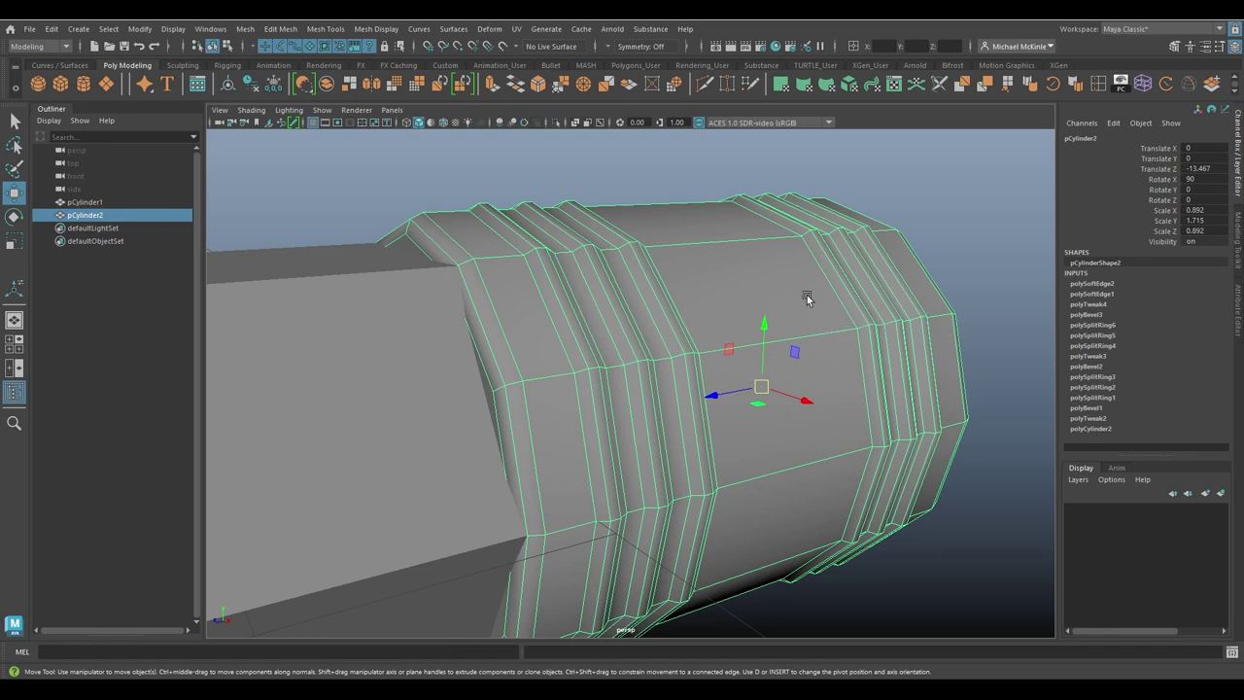
Step: Delete the ferrule's construction history and apply Soften Edge to the whole ferrule again
{"action": "left_click", "coordinate": [250, 82]}
{"action": "left_click_drag", "start_coordinate": [912, 385], "coordinate": [680, 270], "text": "alt"}
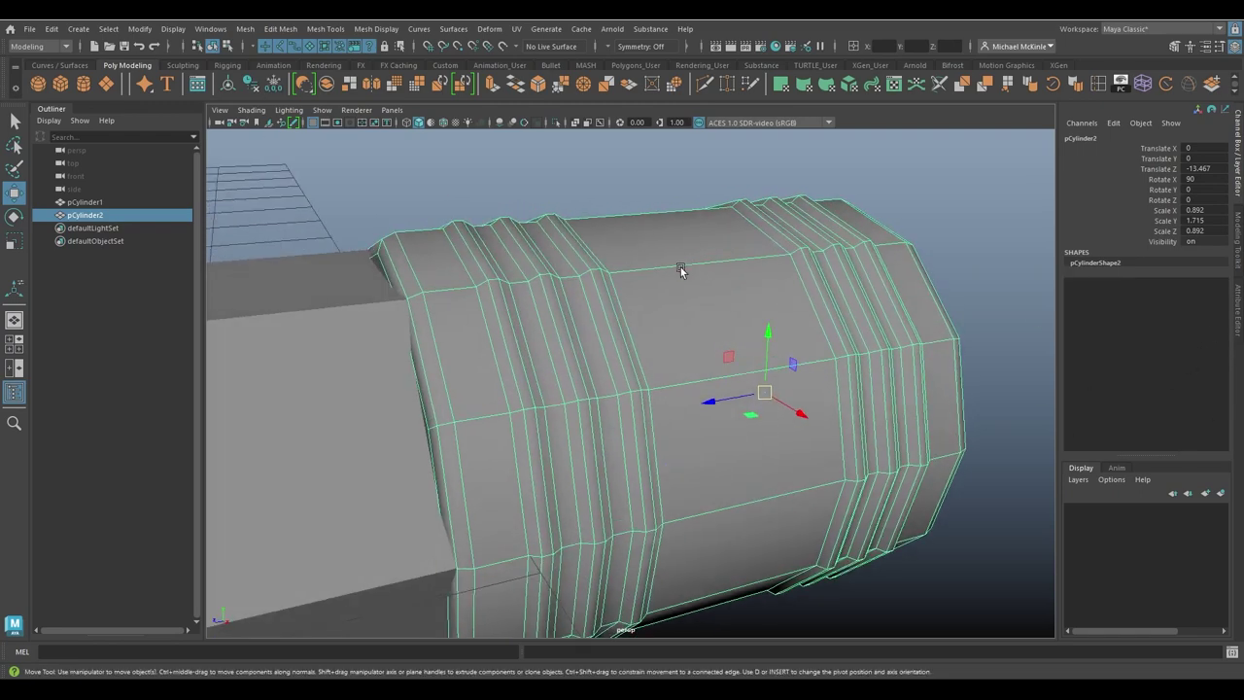
{"action": "left_click", "coordinate": [376, 28]}
{"action": "left_click", "coordinate": [399, 146]}
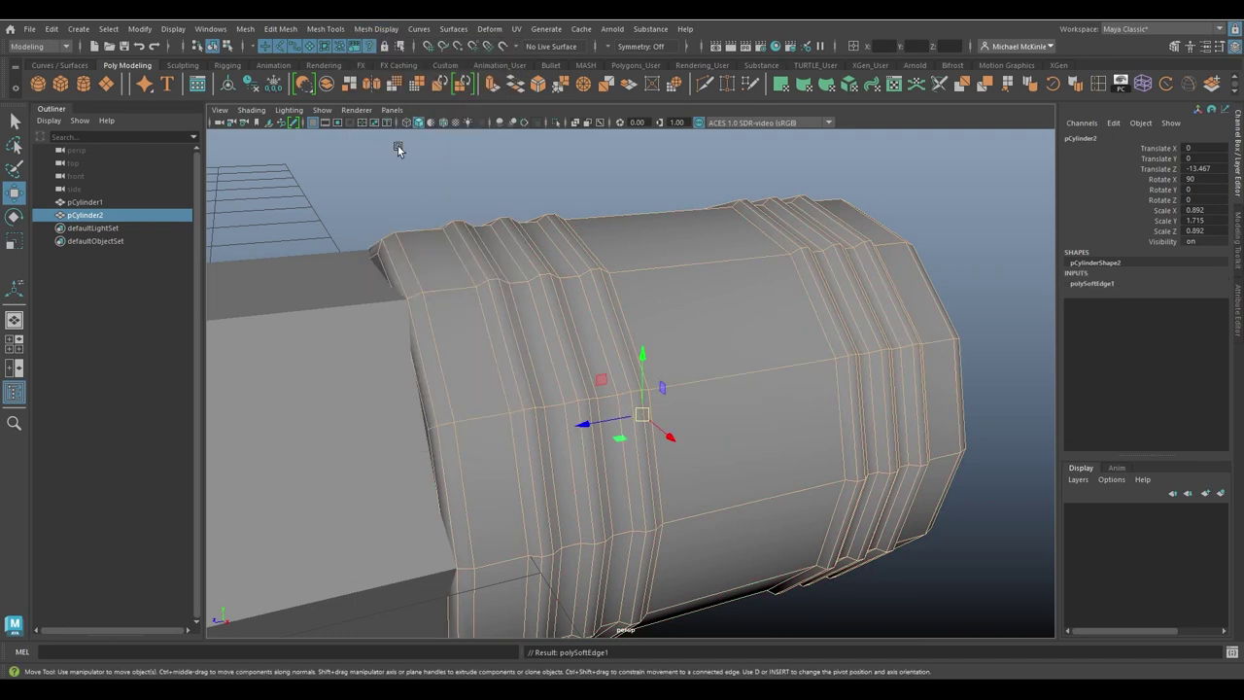
Step: Reduce the ferrule's soft-edge angle to 49.366 and deselect it to check the ridge shading
{"action": "left_click_drag", "start_coordinate": [881, 302], "coordinate": [982, 292], "text": "alt"}
{"action": "left_click", "coordinate": [1092, 283]}
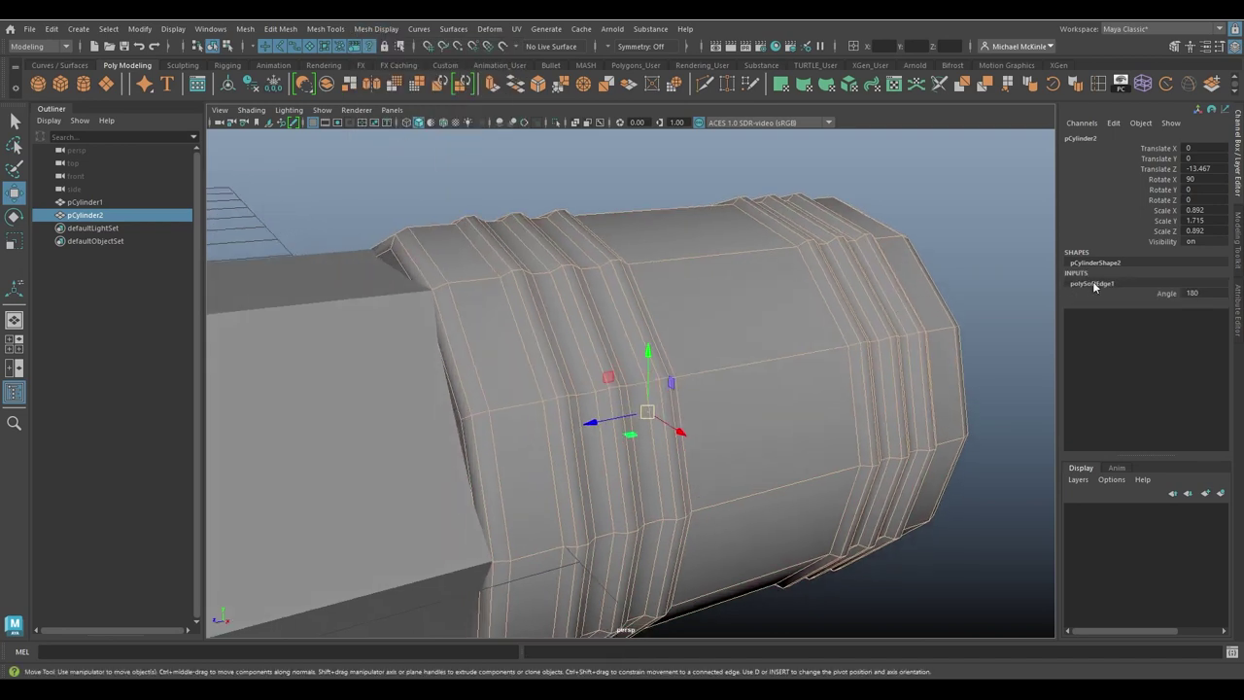
{"action": "left_click_drag", "start_coordinate": [1011, 292], "coordinate": [840, 290], "text": "alt"}
{"action": "left_click", "coordinate": [1167, 292]}
{"action": "left_click_drag", "start_coordinate": [1011, 301], "coordinate": [951, 240], "text": "alt"}
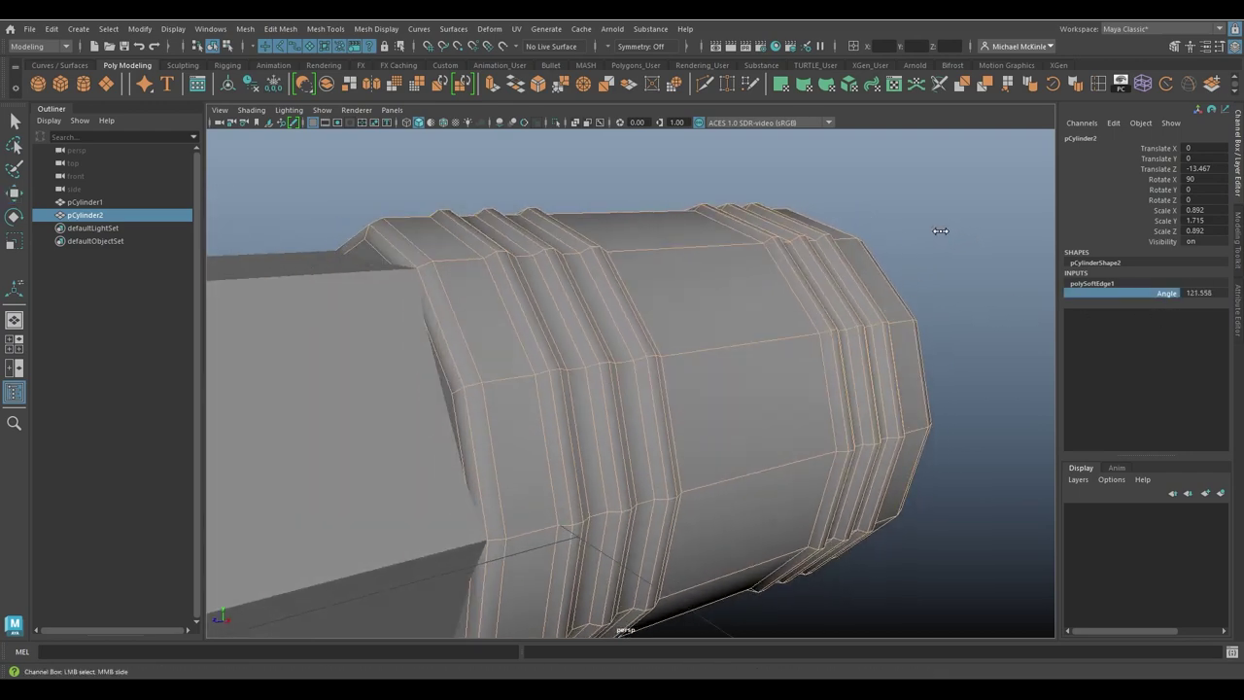
{"action": "middle_click_drag", "start_coordinate": [904, 228], "coordinate": [901, 232]}
{"action": "left_click", "coordinate": [899, 232]}
{"action": "mouse_move", "coordinate": [810, 283]}
{"action": "left_mouse_down", "text": "alt"}
{"action": "mouse_move", "coordinate": [791, 314]}
{"action": "mouse_move", "coordinate": [712, 295]}
{"action": "mouse_move", "coordinate": [796, 292]}
{"action": "left_mouse_up", "text": "alt"}
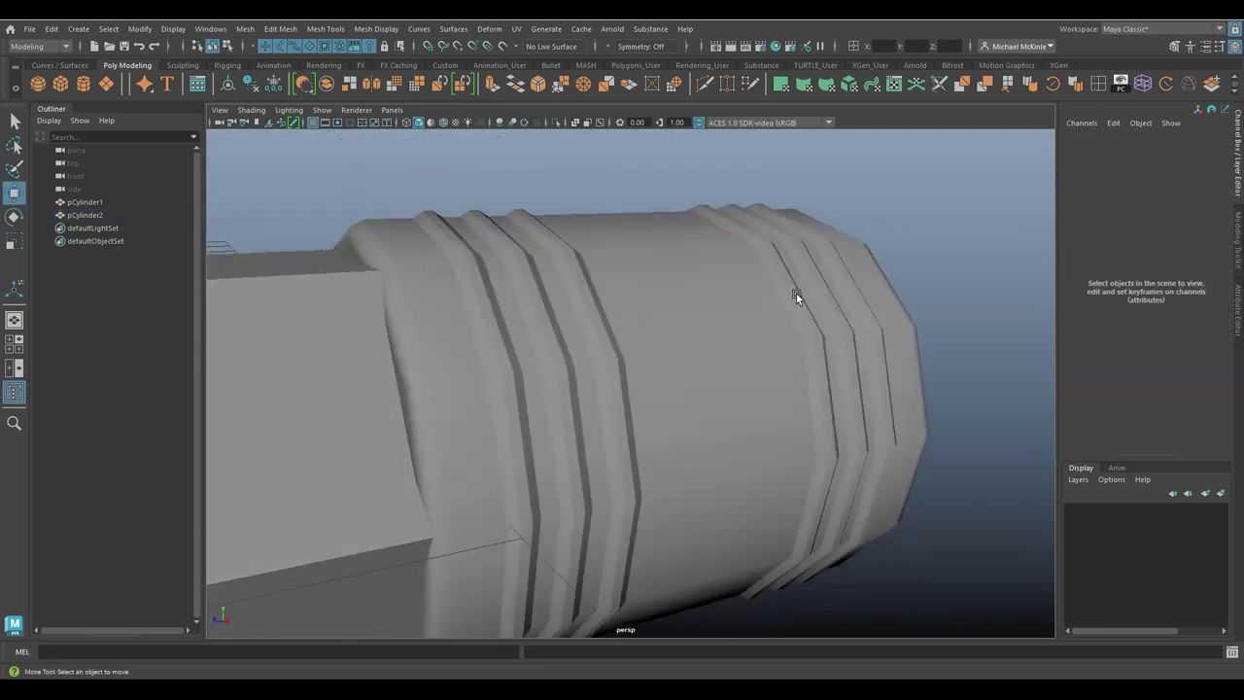
Step: Examine the shading of both ridge sets on the ferrule up close, with and without the wireframe
{"action": "left_click_drag", "start_coordinate": [493, 311], "coordinate": [683, 345], "text": "alt"}
{"action": "left_click", "coordinate": [612, 291]}
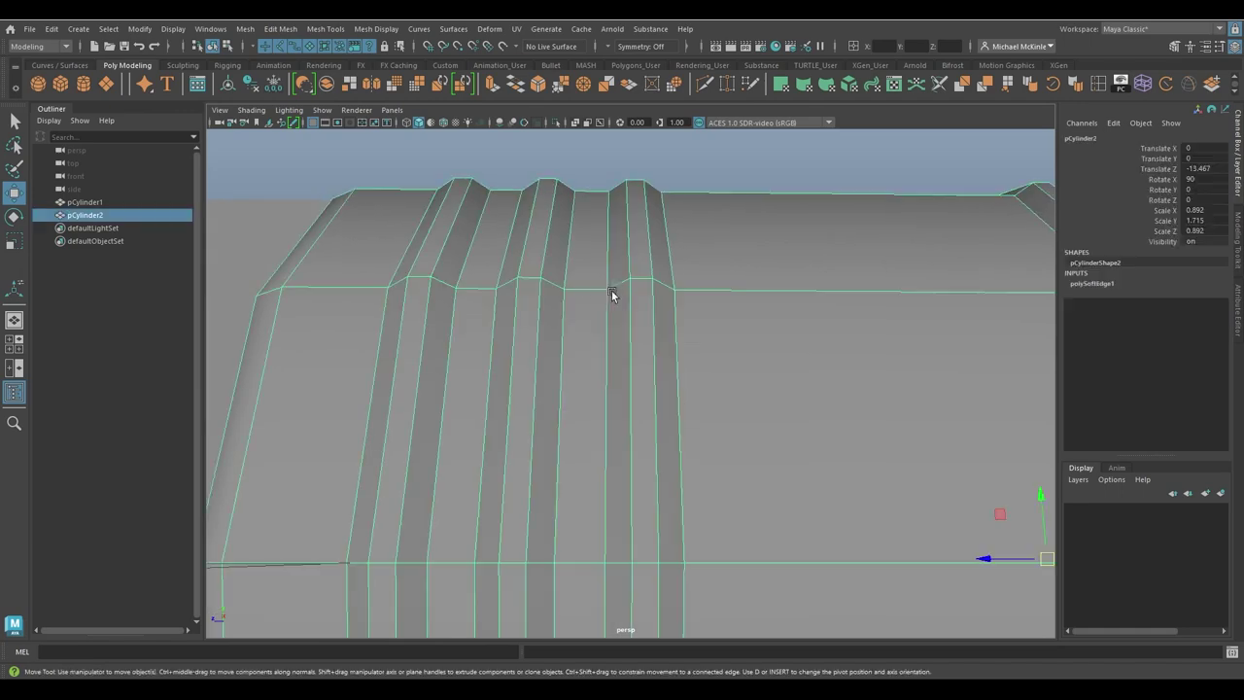
{"action": "left_click_drag", "start_coordinate": [612, 291], "coordinate": [729, 310], "text": "alt"}
{"action": "mouse_move", "coordinate": [568, 258]}
{"action": "left_mouse_down", "text": "alt"}
{"action": "mouse_move", "coordinate": [551, 250]}
{"action": "mouse_move", "coordinate": [578, 255]}
{"action": "left_mouse_up", "text": "alt"}
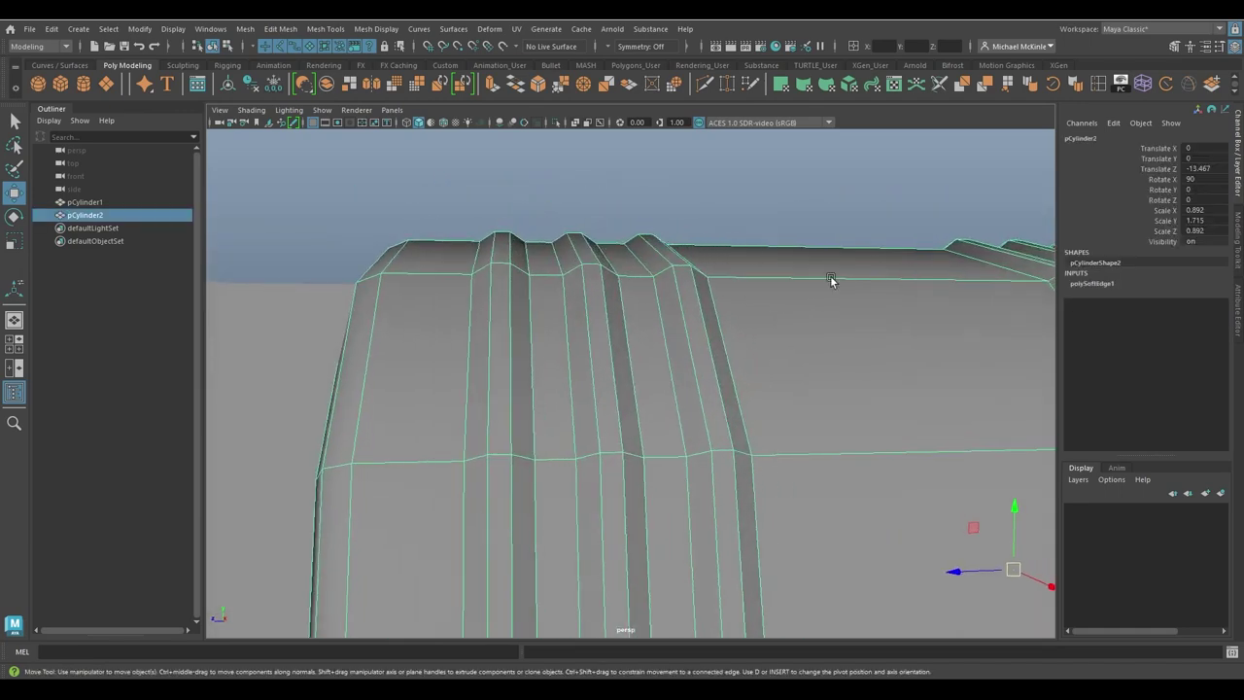
{"action": "left_click", "coordinate": [729, 207]}
{"action": "mouse_move", "coordinate": [768, 334]}
{"action": "left_mouse_down", "text": "alt"}
{"action": "mouse_move", "coordinate": [888, 386]}
{"action": "mouse_move", "coordinate": [694, 380]}
{"action": "mouse_move", "coordinate": [791, 403]}
{"action": "mouse_move", "coordinate": [697, 370]}
{"action": "mouse_move", "coordinate": [762, 340]}
{"action": "left_mouse_up", "text": "alt"}
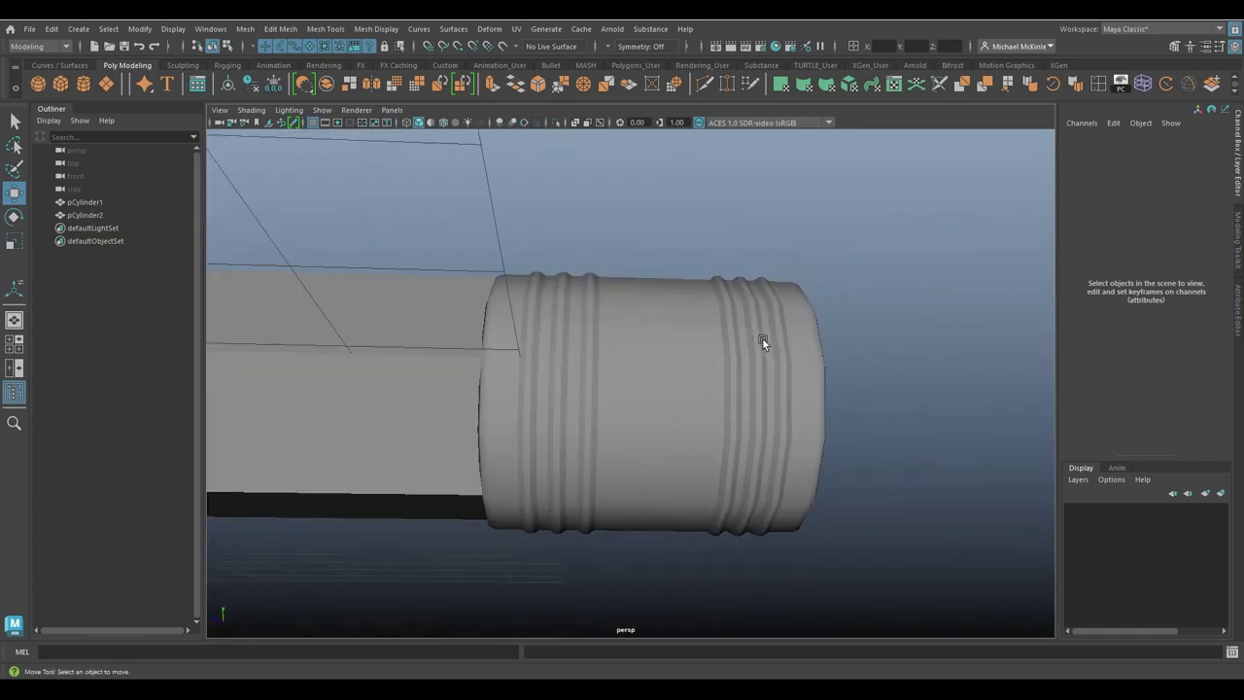
{"action": "left_click", "coordinate": [650, 390]}
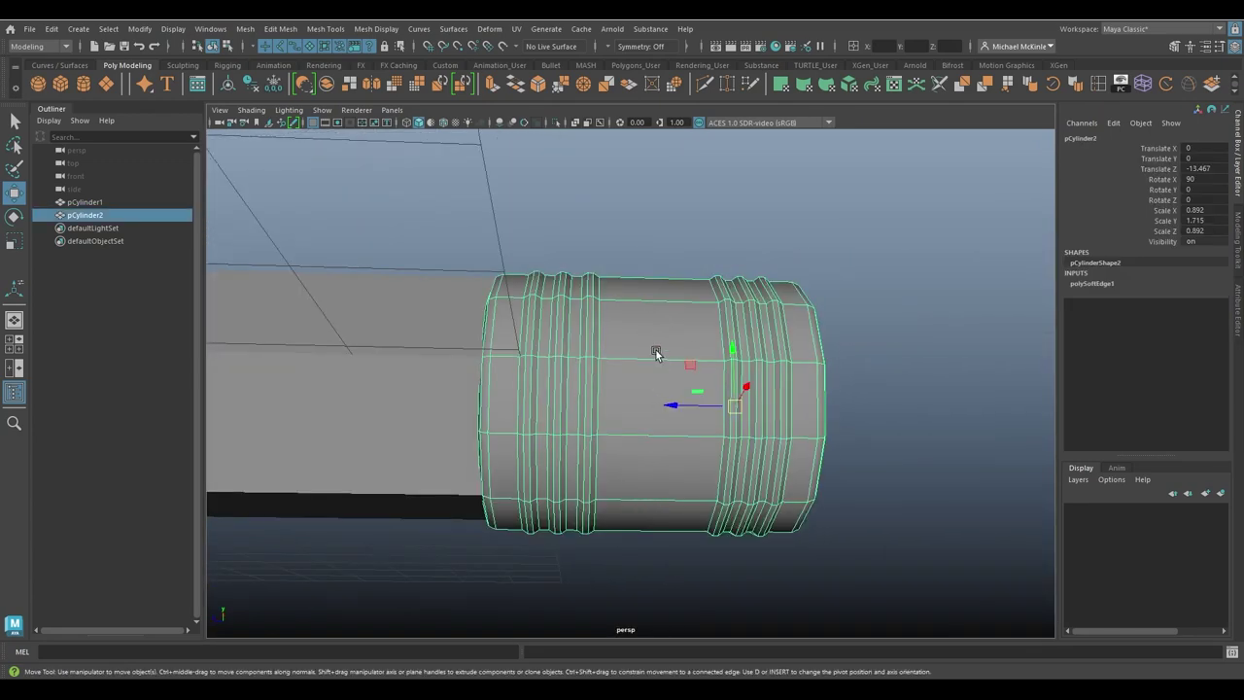
{"action": "left_click_drag", "start_coordinate": [656, 354], "coordinate": [712, 379], "text": "alt"}
{"action": "left_click", "coordinate": [902, 281]}
Step: Set the ferrule's soft-edge angle to 52.803 and check the ridges up close
{"action": "left_click", "coordinate": [711, 378]}
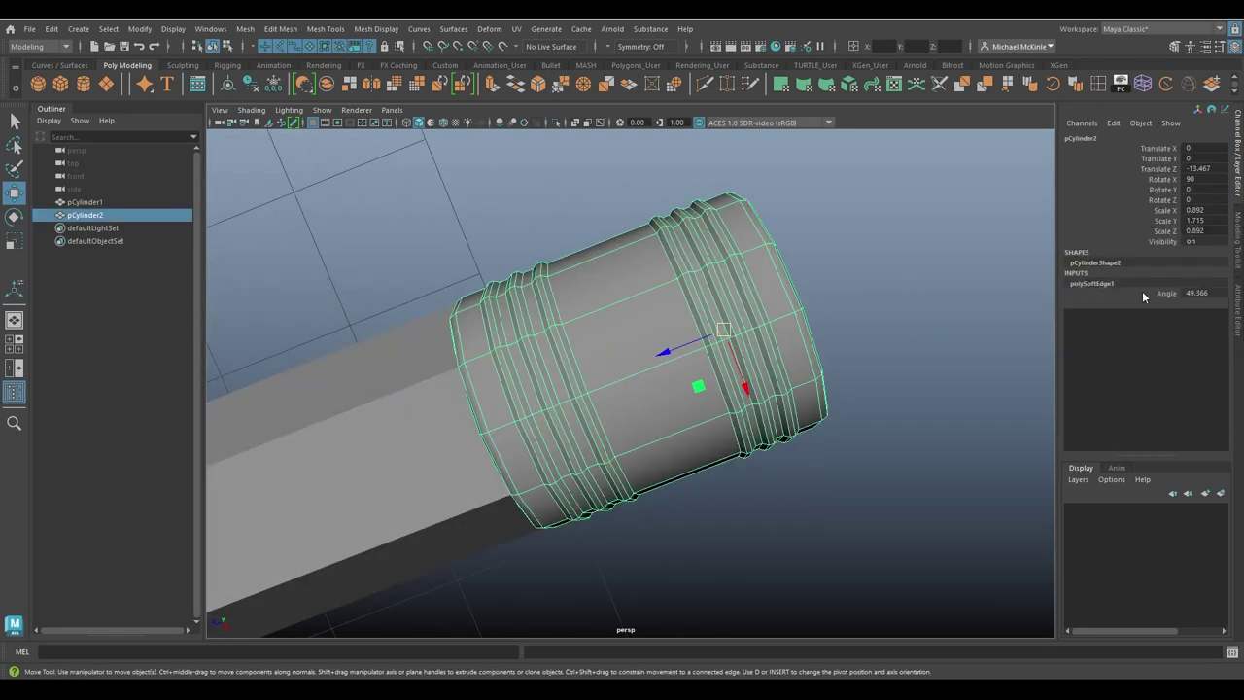
{"action": "left_click", "coordinate": [1171, 293]}
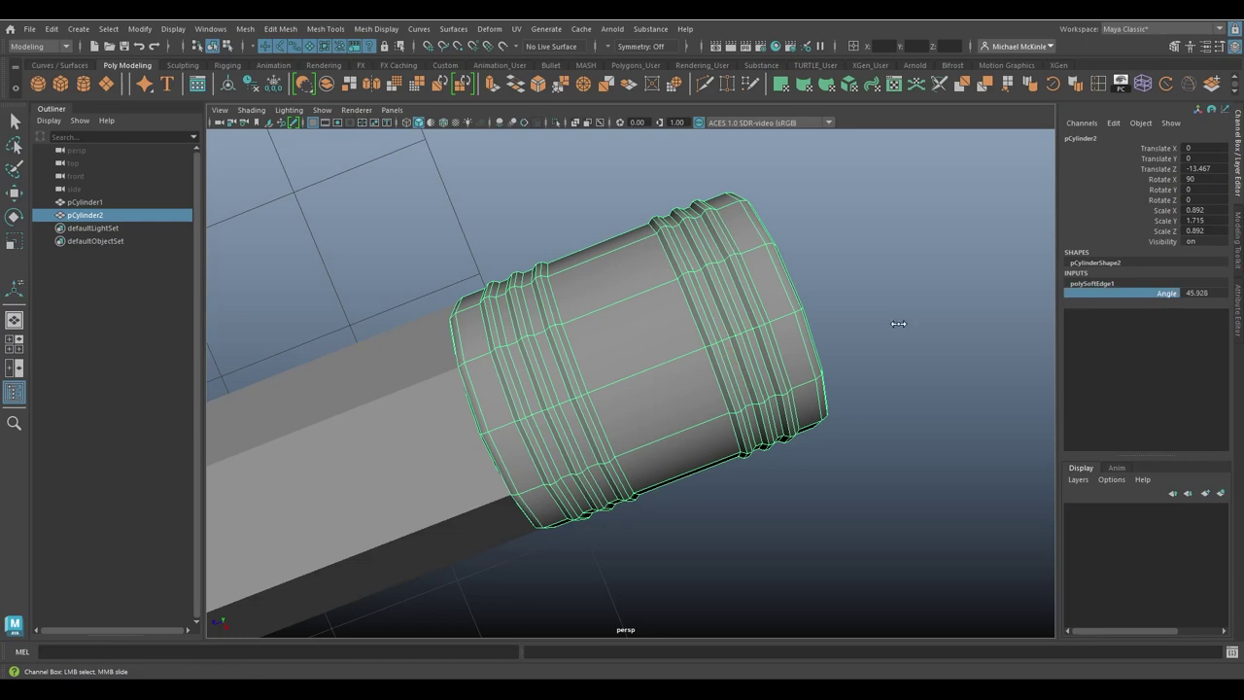
{"action": "middle_click_drag", "start_coordinate": [898, 324], "coordinate": [902, 324]}
{"action": "left_click_drag", "start_coordinate": [902, 324], "coordinate": [811, 281], "text": "alt"}
{"action": "right_click_drag", "start_coordinate": [810, 281], "coordinate": [947, 317], "text": "alt"}
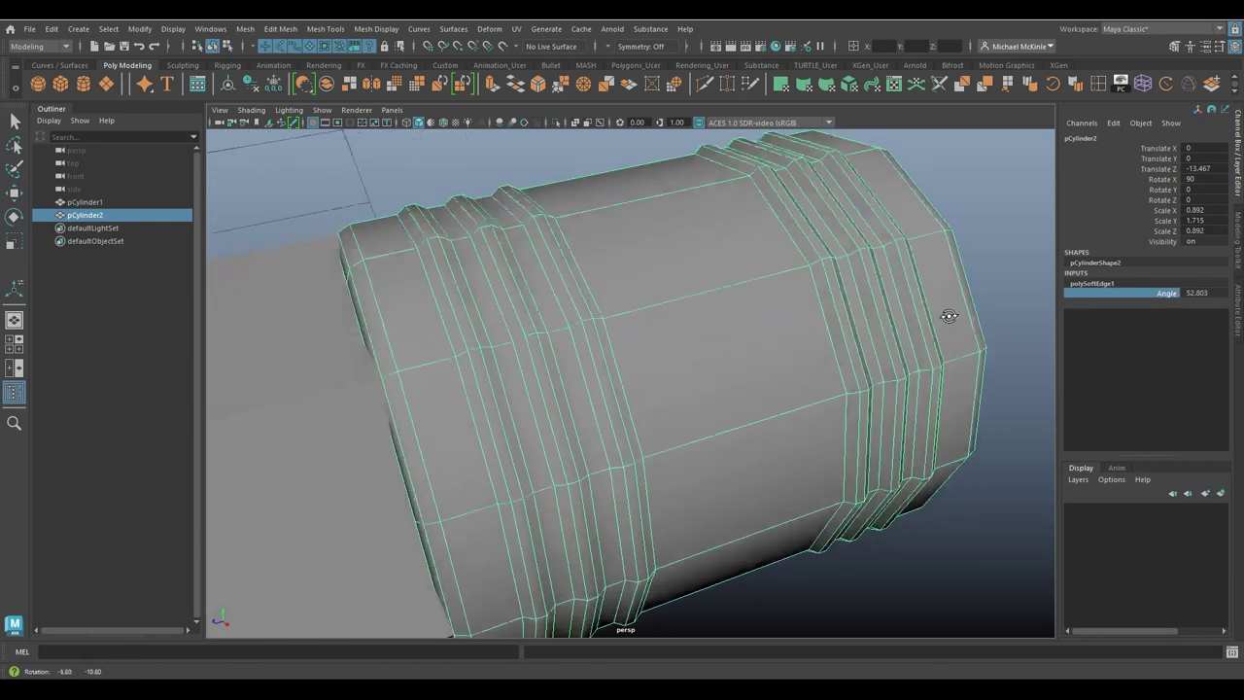
{"action": "left_click_drag", "start_coordinate": [947, 317], "coordinate": [803, 291], "text": "alt"}
{"action": "key", "text": "w"}
Step: Adjust the ferrule's soft-edge angle until the ridges blend smoothly, and deselect it to check the shading
{"action": "left_click", "coordinate": [1099, 284]}
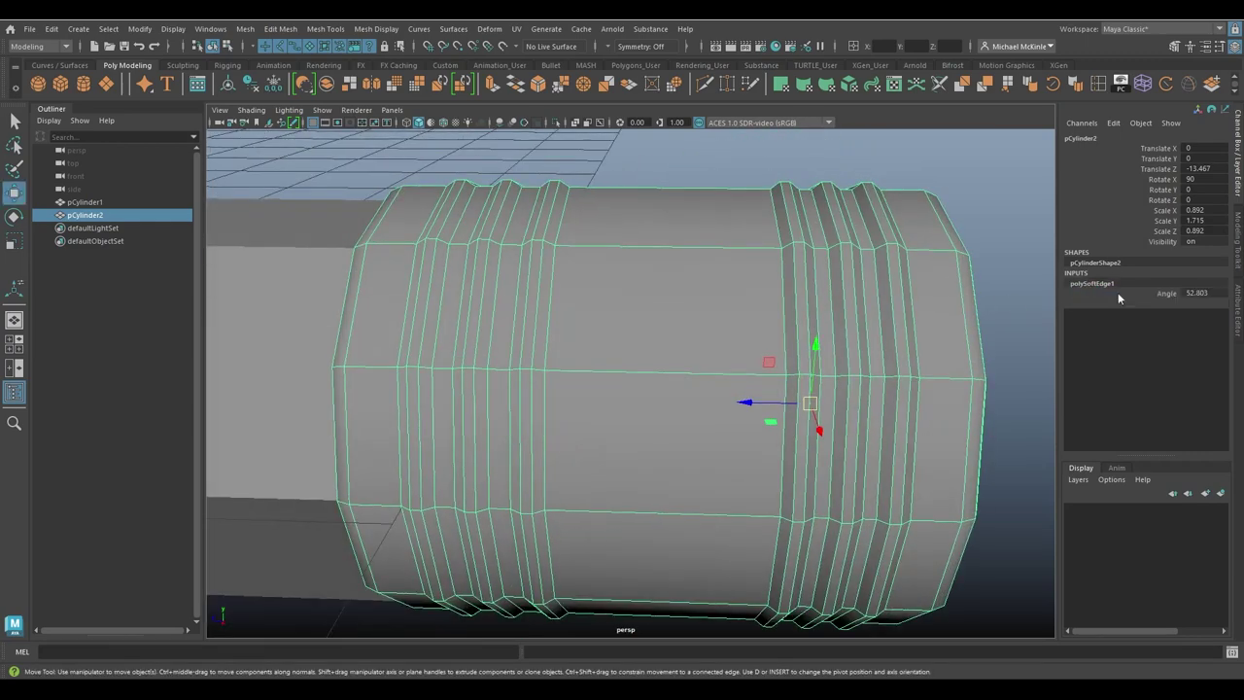
{"action": "left_click", "coordinate": [1156, 293]}
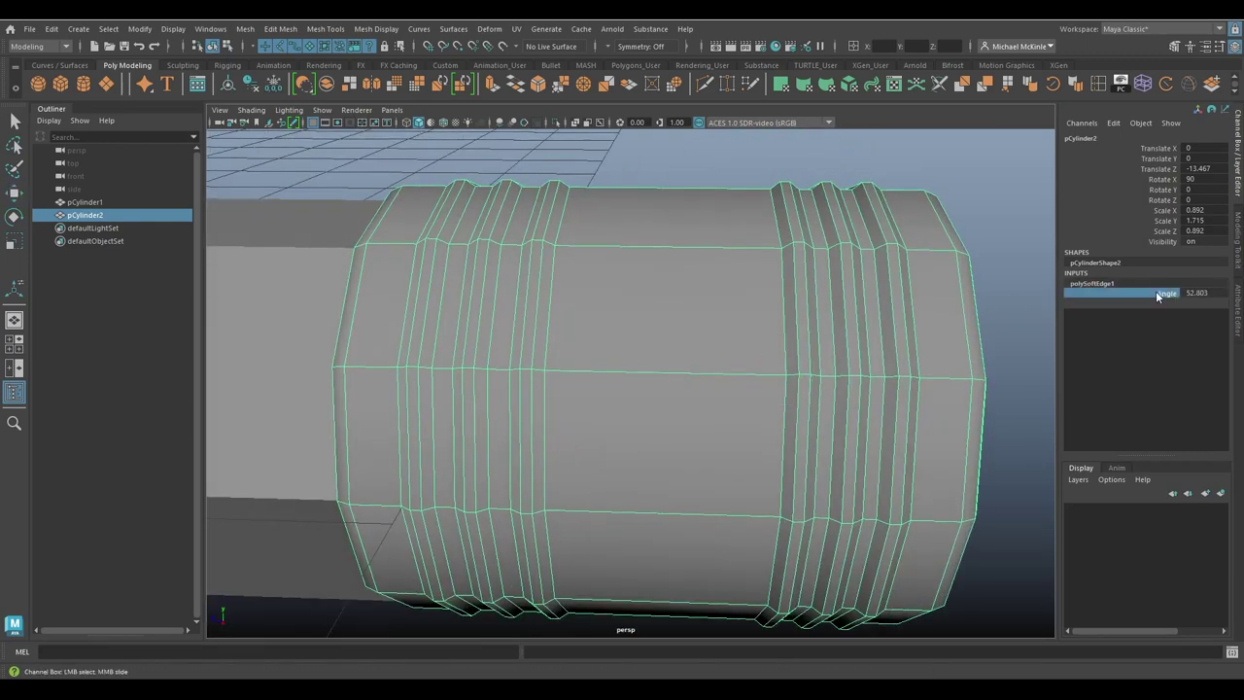
{"action": "mouse_move", "coordinate": [1000, 277]}
{"action": "middle_mouse_down"}
{"action": "mouse_move", "coordinate": [975, 275]}
{"action": "mouse_move", "coordinate": [1002, 279]}
{"action": "middle_mouse_up"}
{"action": "key", "text": "w"}
{"action": "left_click", "coordinate": [1002, 278]}
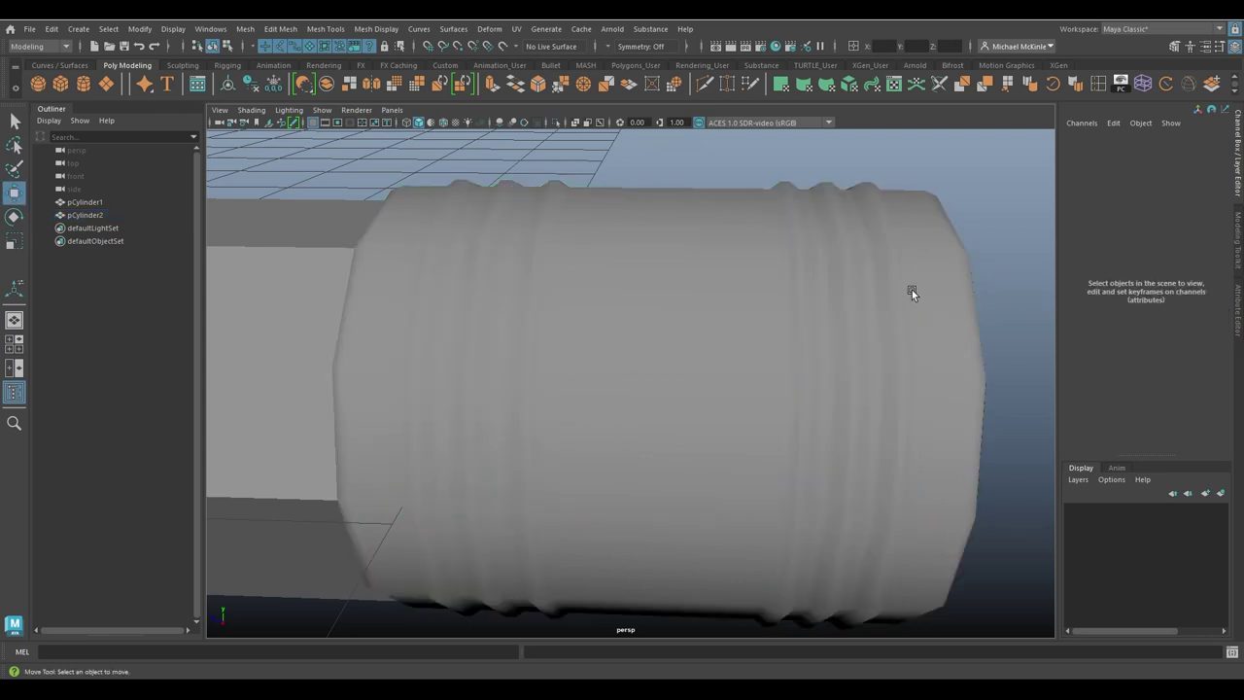
{"action": "mouse_move", "coordinate": [911, 289]}
{"action": "left_mouse_down", "text": "alt"}
{"action": "mouse_move", "coordinate": [982, 284]}
{"action": "mouse_move", "coordinate": [910, 290]}
{"action": "left_mouse_up", "text": "alt"}
Step: Lower the ferrule's soft-edge angle so the ridge edges are hard while its round body stays smooth
{"action": "left_click", "coordinate": [896, 289]}
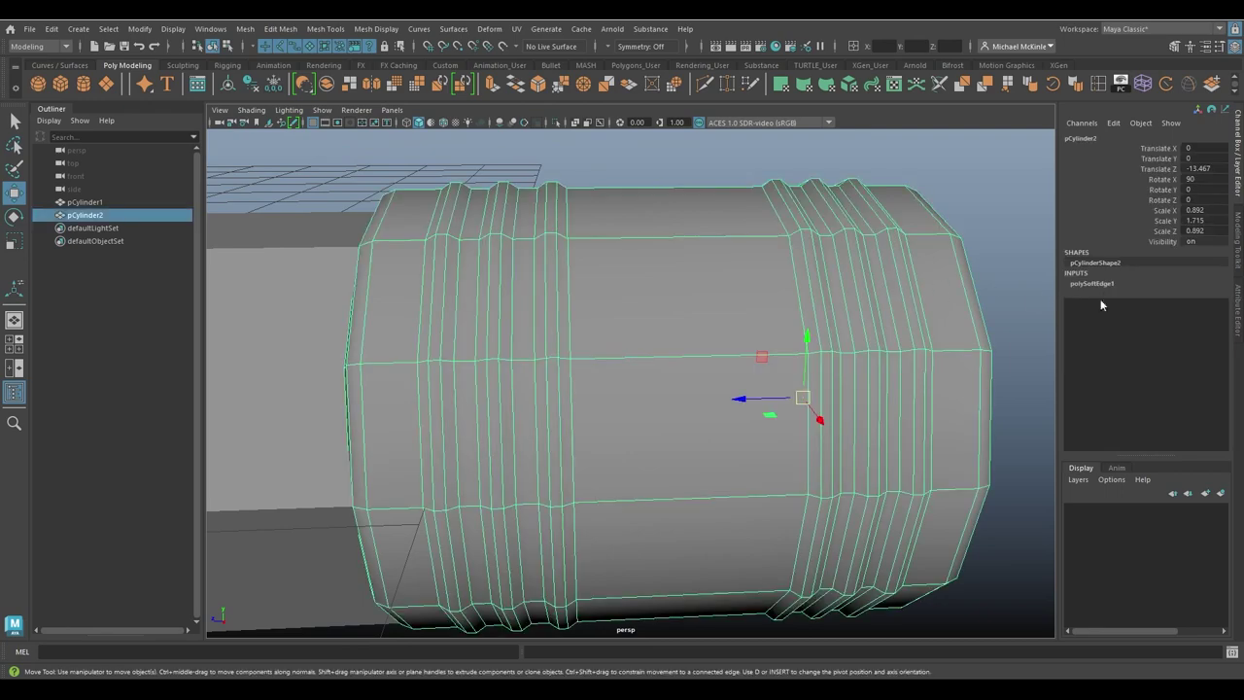
{"action": "left_click", "coordinate": [1093, 283]}
{"action": "left_click", "coordinate": [1167, 293]}
{"action": "middle_click_drag", "start_coordinate": [951, 293], "coordinate": [921, 290]}
{"action": "left_click_drag", "start_coordinate": [887, 292], "coordinate": [715, 225], "text": "alt"}
{"action": "left_click", "coordinate": [998, 254]}
{"action": "left_click", "coordinate": [838, 284]}
Step: Soften the edge loops along the crests of the three ridges near the ferrule's free end
{"action": "right_click_drag", "start_coordinate": [716, 226], "coordinate": [720, 218]}
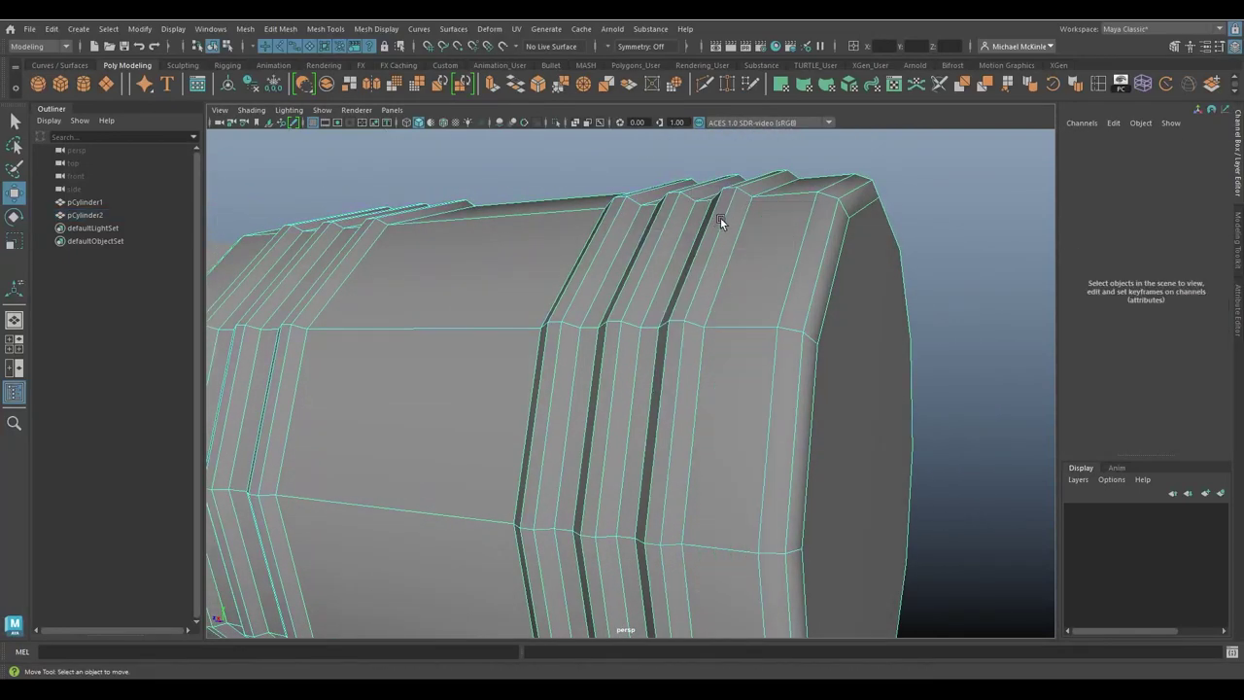
{"action": "double_click", "coordinate": [710, 219], "text": "shift"}
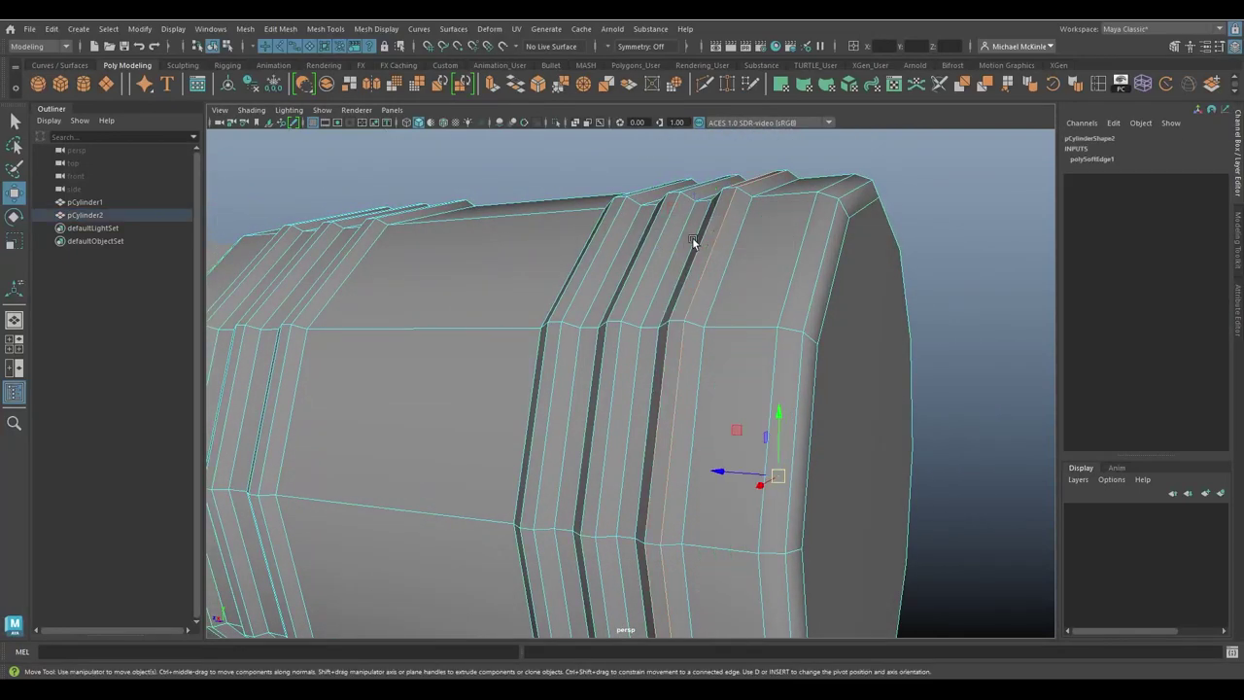
{"action": "left_click_drag", "start_coordinate": [692, 237], "coordinate": [717, 255], "text": "alt"}
{"action": "double_click", "coordinate": [723, 255], "text": "shift"}
{"action": "double_click", "coordinate": [710, 257], "text": "shift"}
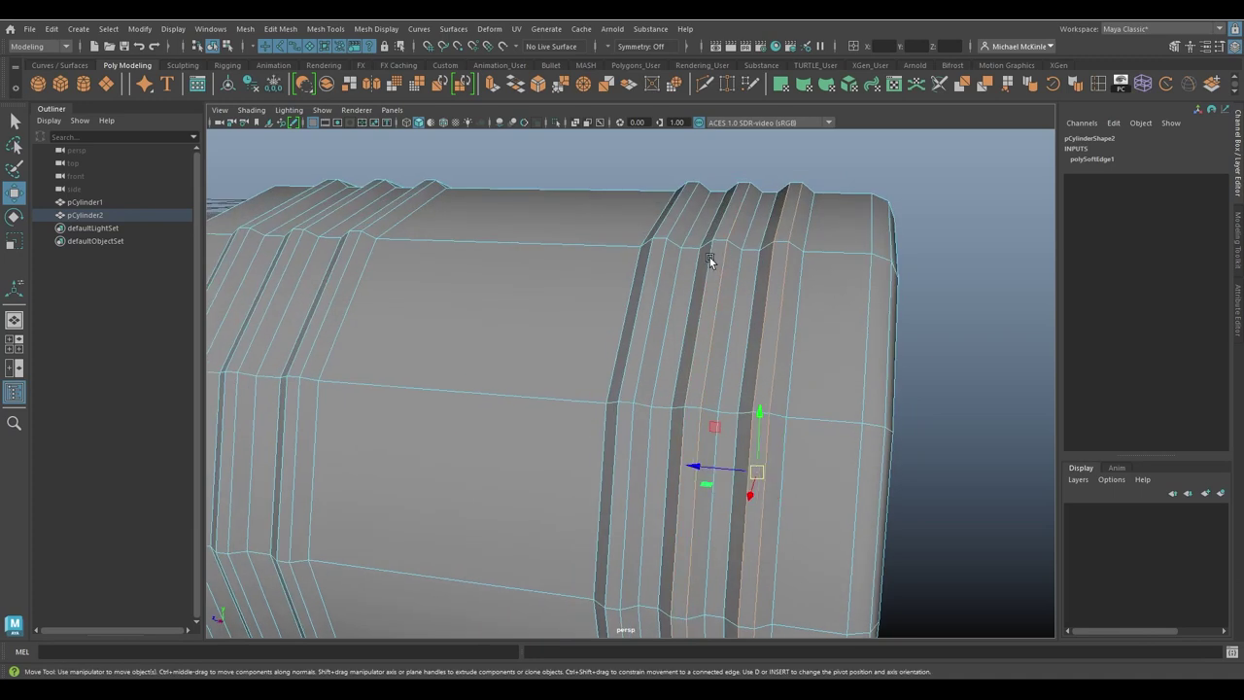
{"action": "double_click", "coordinate": [659, 264], "text": "shift"}
{"action": "double_click", "coordinate": [649, 263], "text": "shift"}
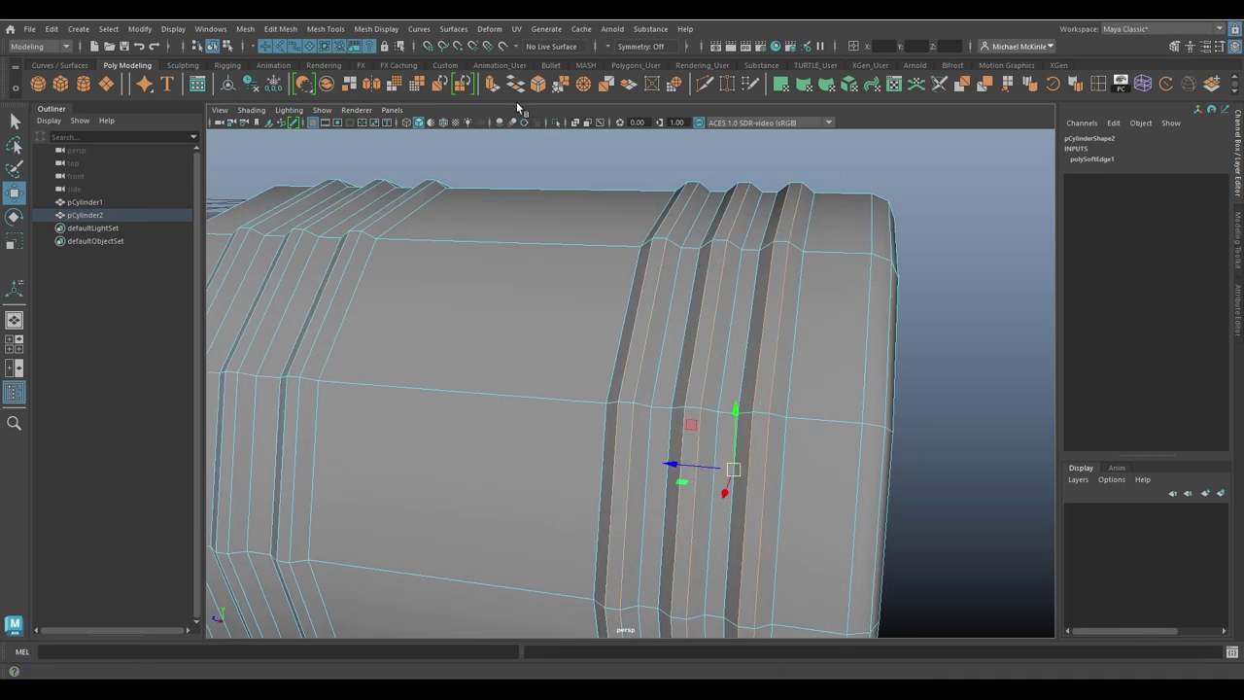
{"action": "left_click", "coordinate": [376, 28]}
{"action": "left_click", "coordinate": [403, 150]}
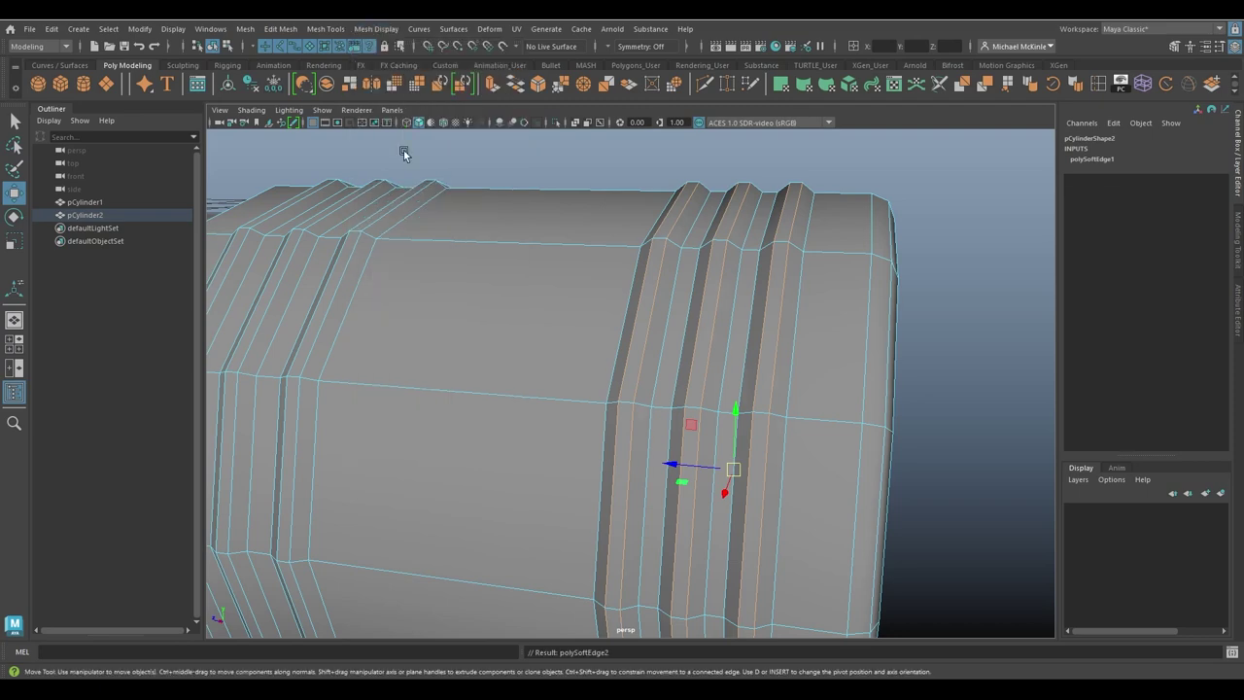
Step: Soften the crest edge loops of the ridge closest to the ferrule's middle in the set beside the pencil body
{"action": "left_click_drag", "start_coordinate": [653, 310], "coordinate": [696, 311], "text": "alt"}
{"action": "left_click_drag", "start_coordinate": [528, 244], "coordinate": [566, 257], "text": "alt"}
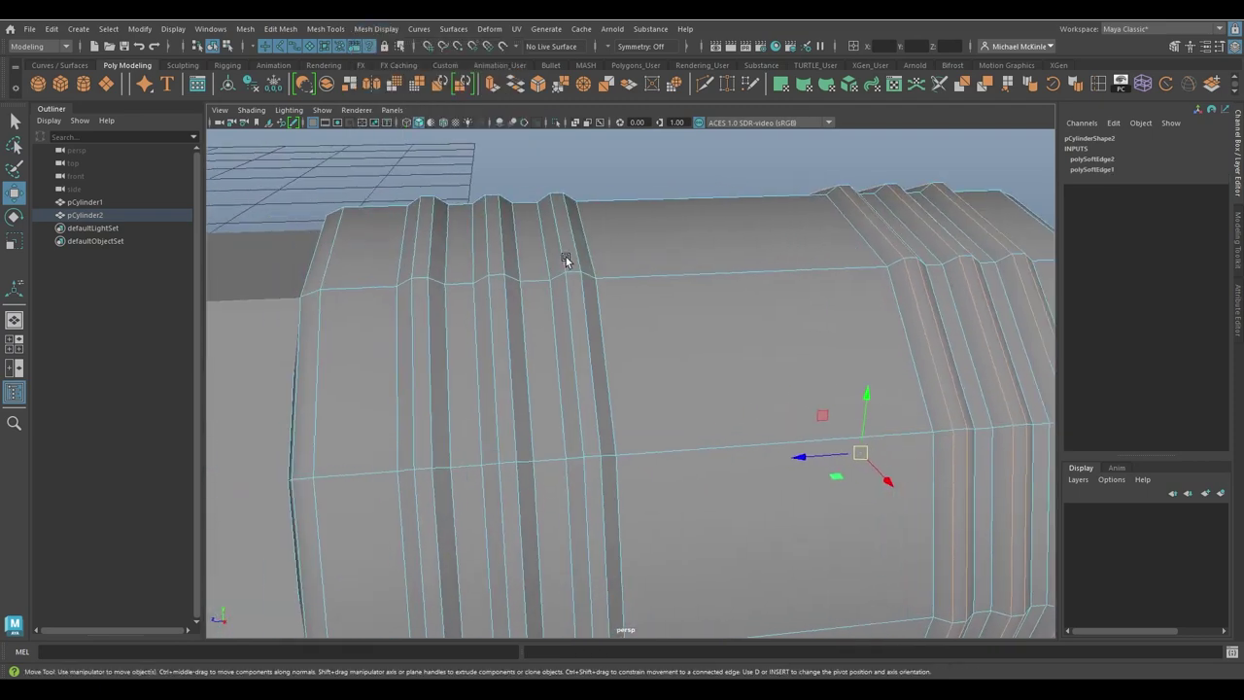
{"action": "double_click", "coordinate": [581, 216]}
{"action": "double_click", "coordinate": [538, 220]}
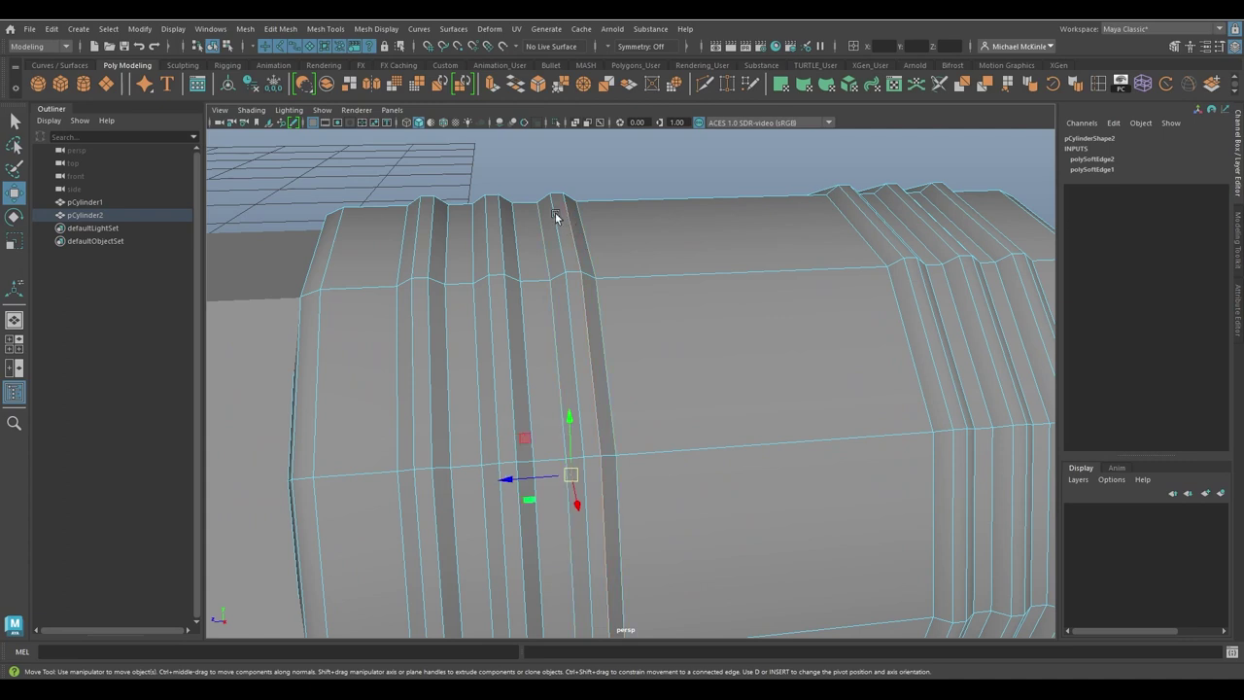
{"action": "double_click", "coordinate": [550, 212]}
{"action": "key", "text": "g"}
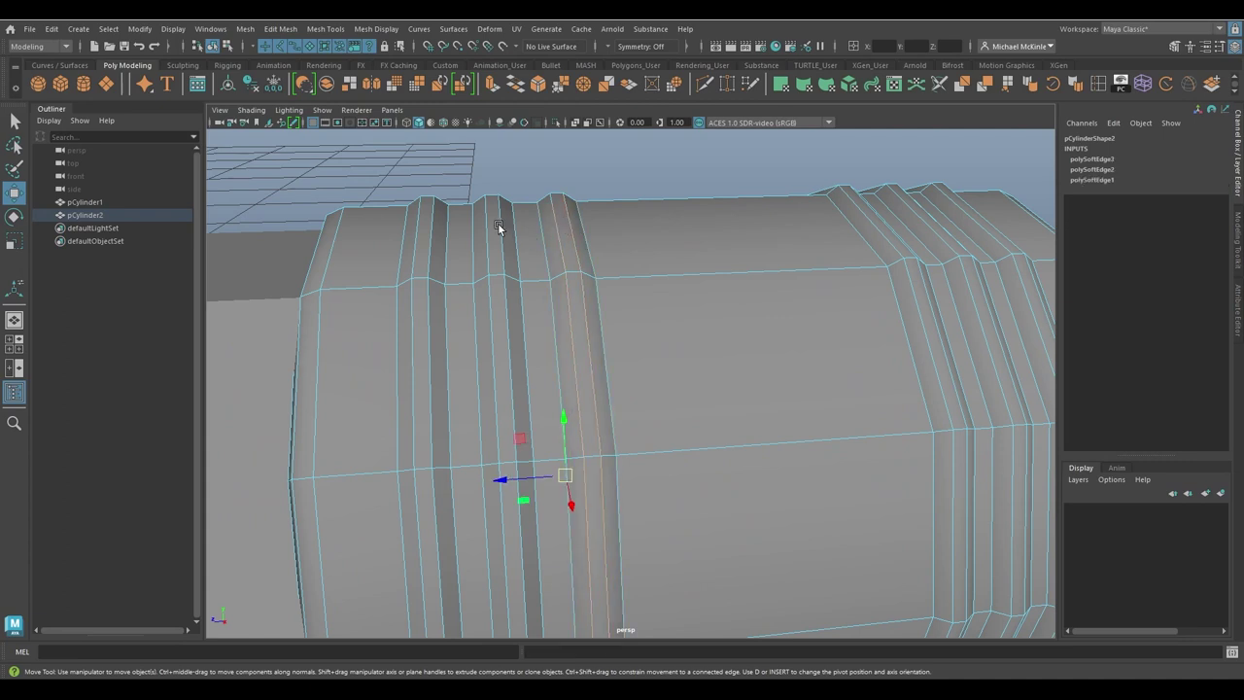
Step: Soften the crest edge loops of the remaining two ridges beside the pencil body and return to object mode
{"action": "double_click", "coordinate": [500, 225]}
{"action": "double_click", "coordinate": [487, 219], "text": "shift"}
{"action": "double_click", "coordinate": [430, 219]}
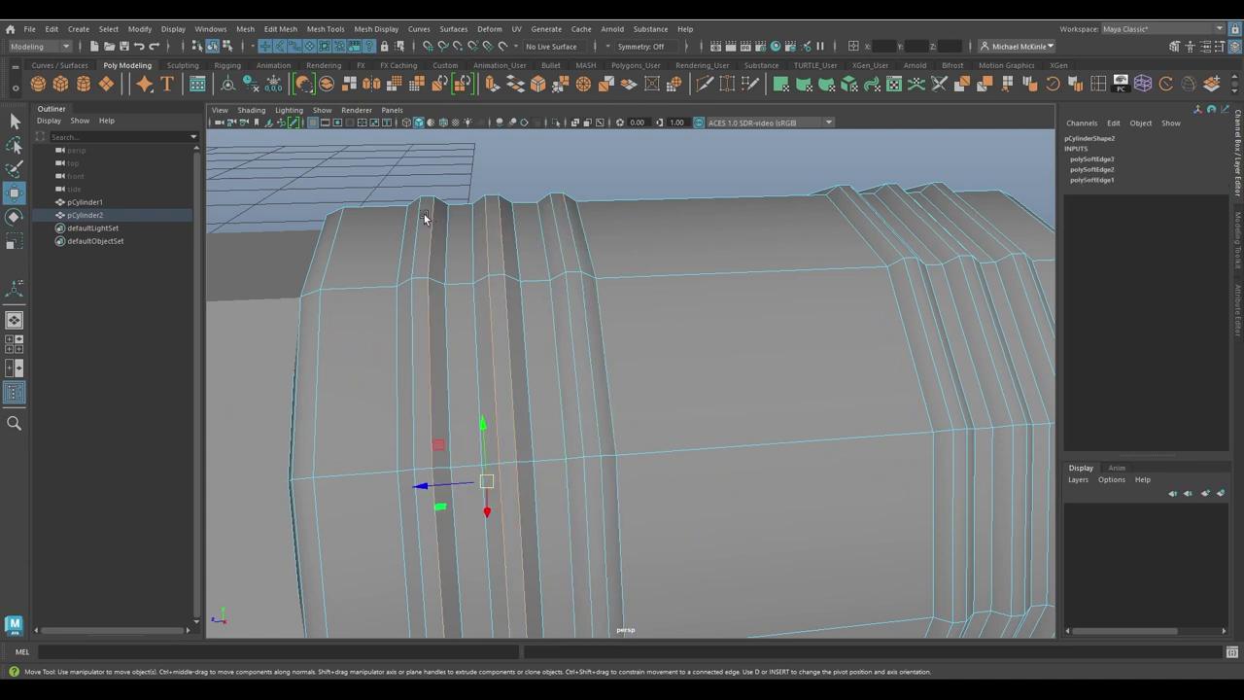
{"action": "double_click", "coordinate": [420, 216], "text": "shift"}
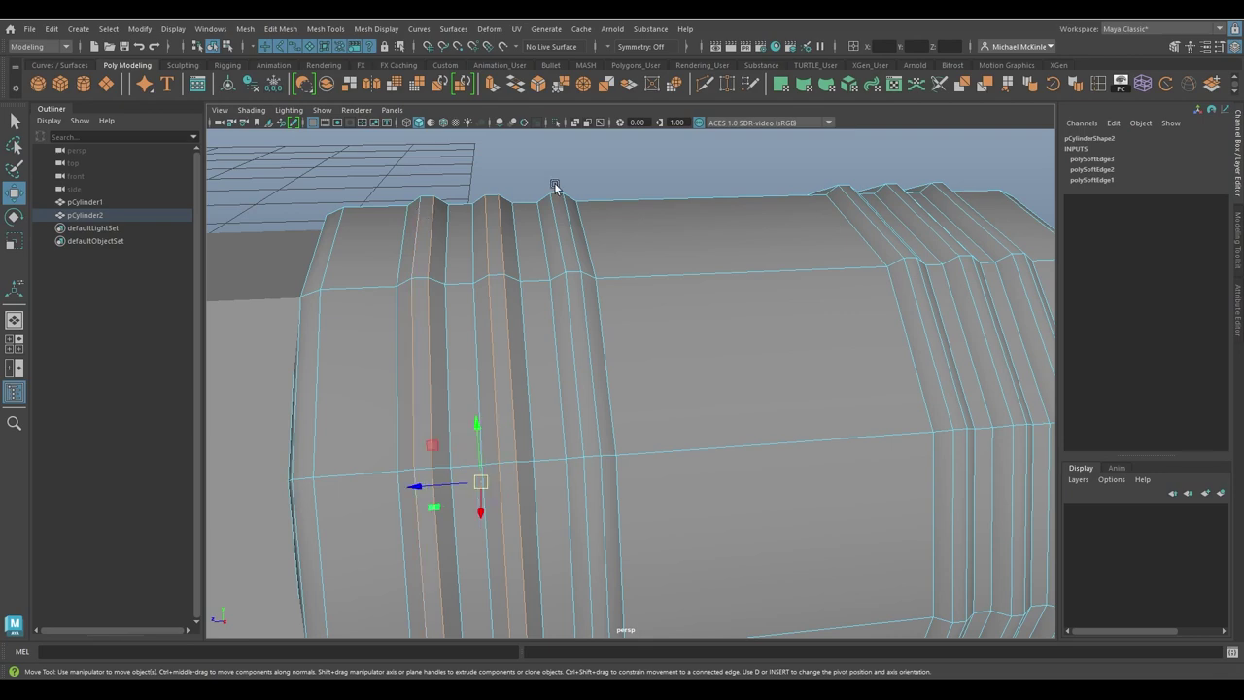
{"action": "left_click", "coordinate": [647, 172]}
{"action": "mouse_move", "coordinate": [778, 250]}
{"action": "left_mouse_down", "text": "alt"}
{"action": "mouse_move", "coordinate": [873, 290]}
{"action": "mouse_move", "coordinate": [773, 272]}
{"action": "left_mouse_up", "text": "alt"}
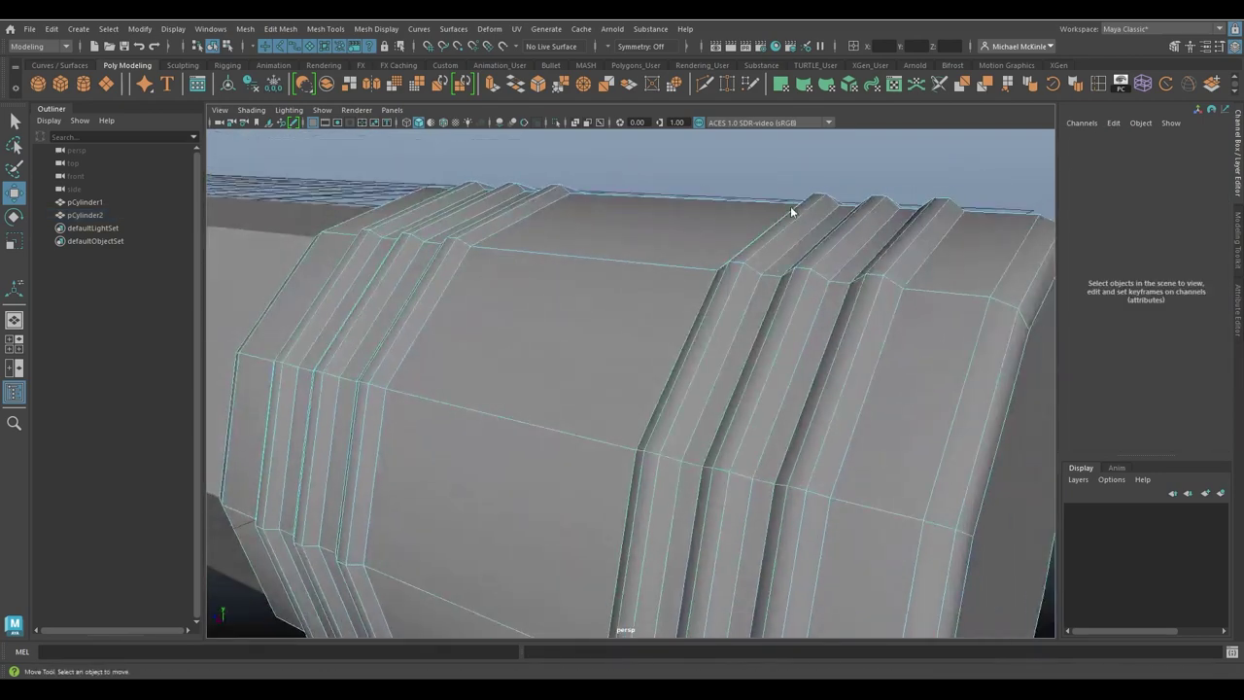
{"action": "right_click_drag", "start_coordinate": [791, 206], "coordinate": [853, 175]}
{"action": "left_click", "coordinate": [853, 175]}
Step: Inspect the ferrule's ridge edges and shading from several angles, both selected and deselected
{"action": "left_click_drag", "start_coordinate": [816, 233], "coordinate": [916, 258], "text": "alt"}
{"action": "left_click_drag", "start_coordinate": [761, 313], "coordinate": [655, 263], "text": "alt"}
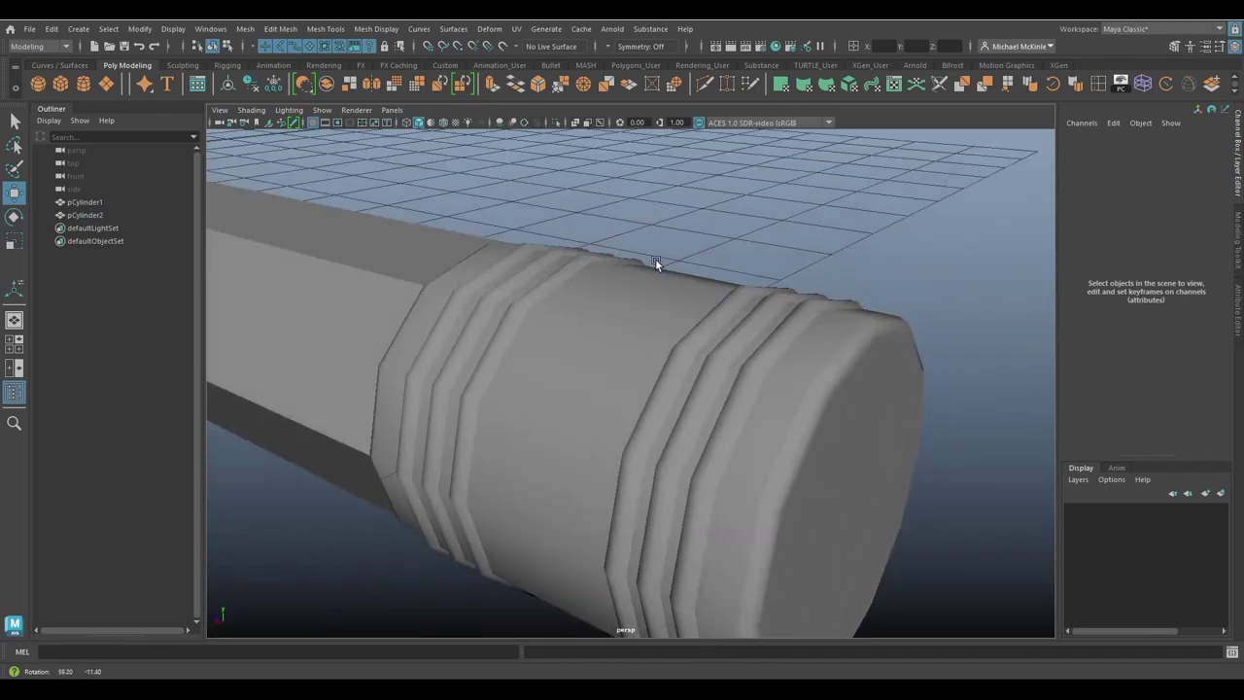
{"action": "left_click", "coordinate": [805, 325]}
{"action": "left_click_drag", "start_coordinate": [803, 333], "coordinate": [725, 258], "text": "alt"}
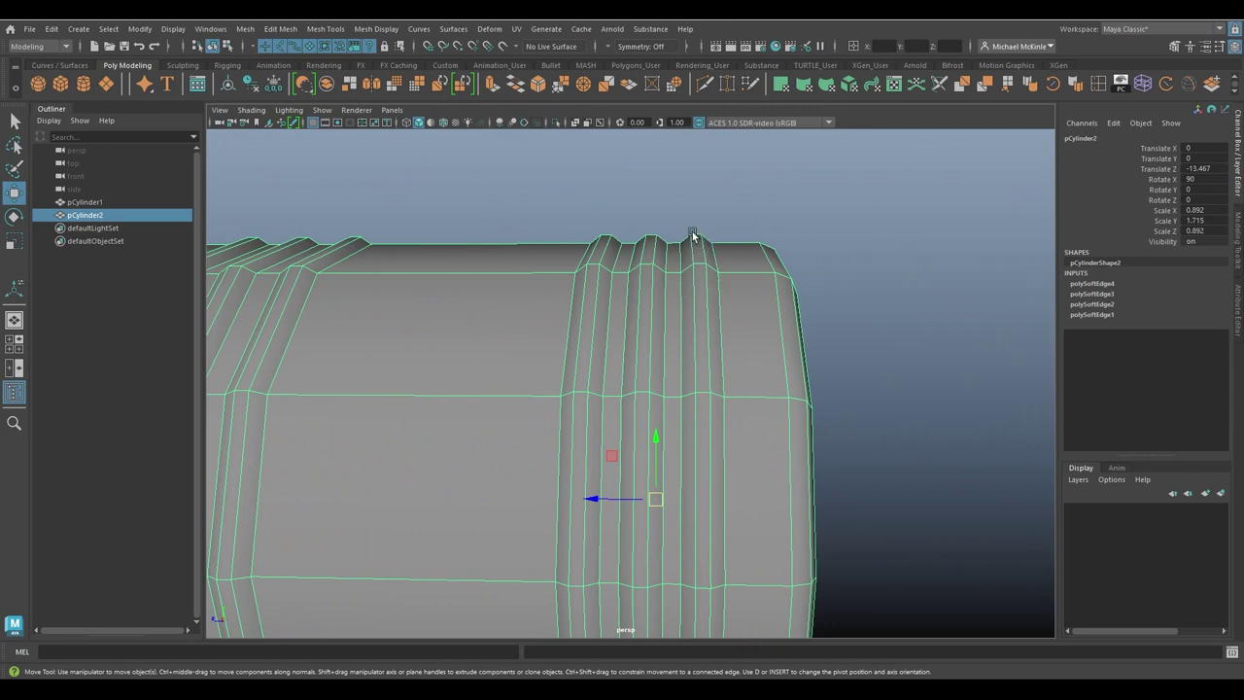
{"action": "left_click", "coordinate": [824, 259]}
{"action": "left_click_drag", "start_coordinate": [824, 259], "coordinate": [592, 333], "text": "alt"}
{"action": "left_click_drag", "start_coordinate": [552, 433], "coordinate": [704, 325], "text": "alt"}
{"action": "left_click", "coordinate": [703, 325]}
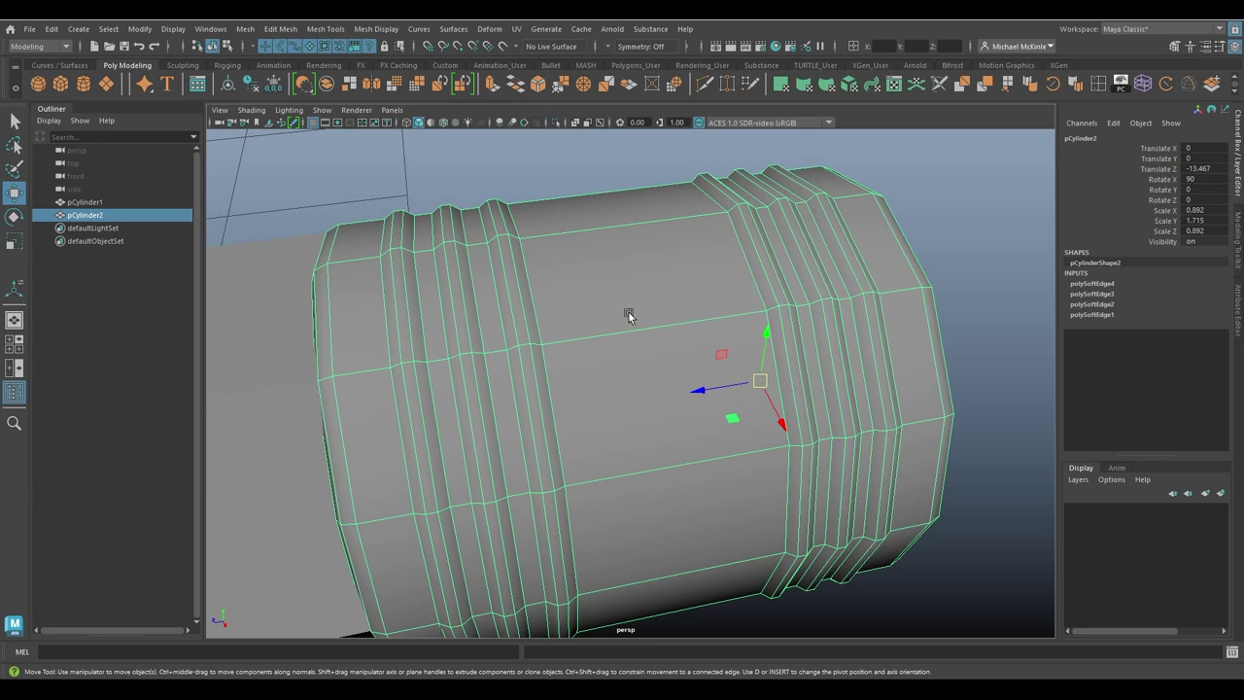
{"action": "left_click_drag", "start_coordinate": [628, 311], "coordinate": [591, 337], "text": "alt"}
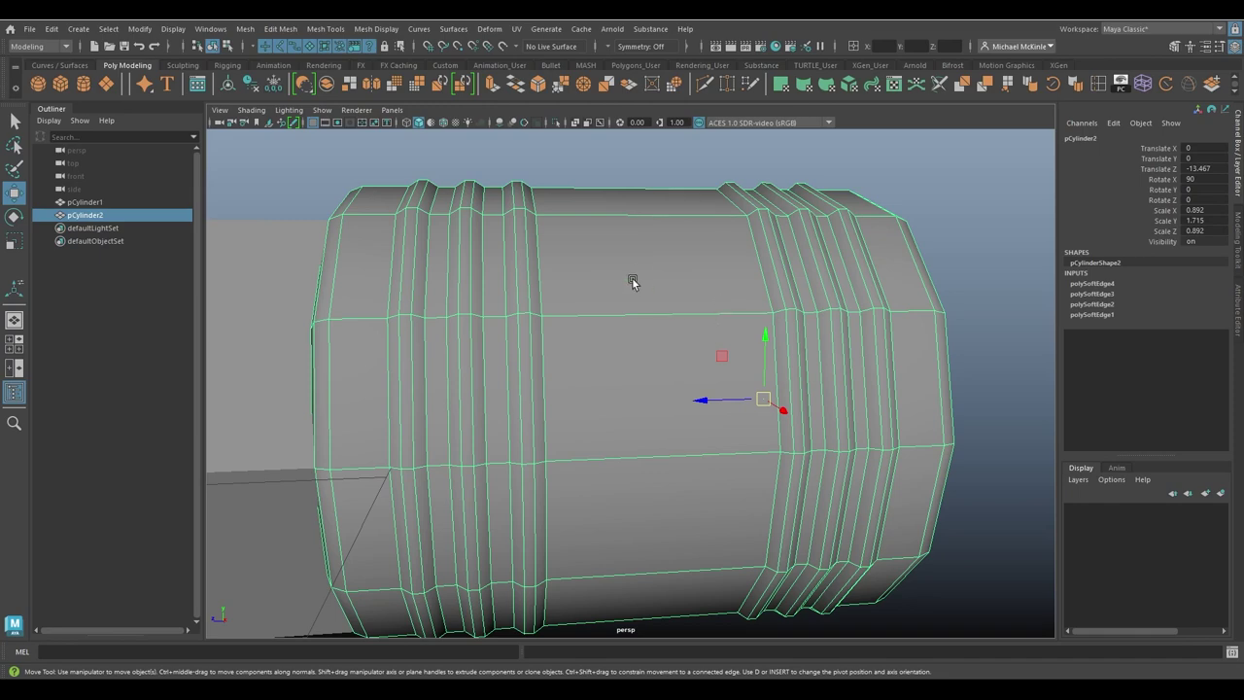
{"action": "left_click_drag", "start_coordinate": [681, 269], "coordinate": [716, 319], "text": "alt"}
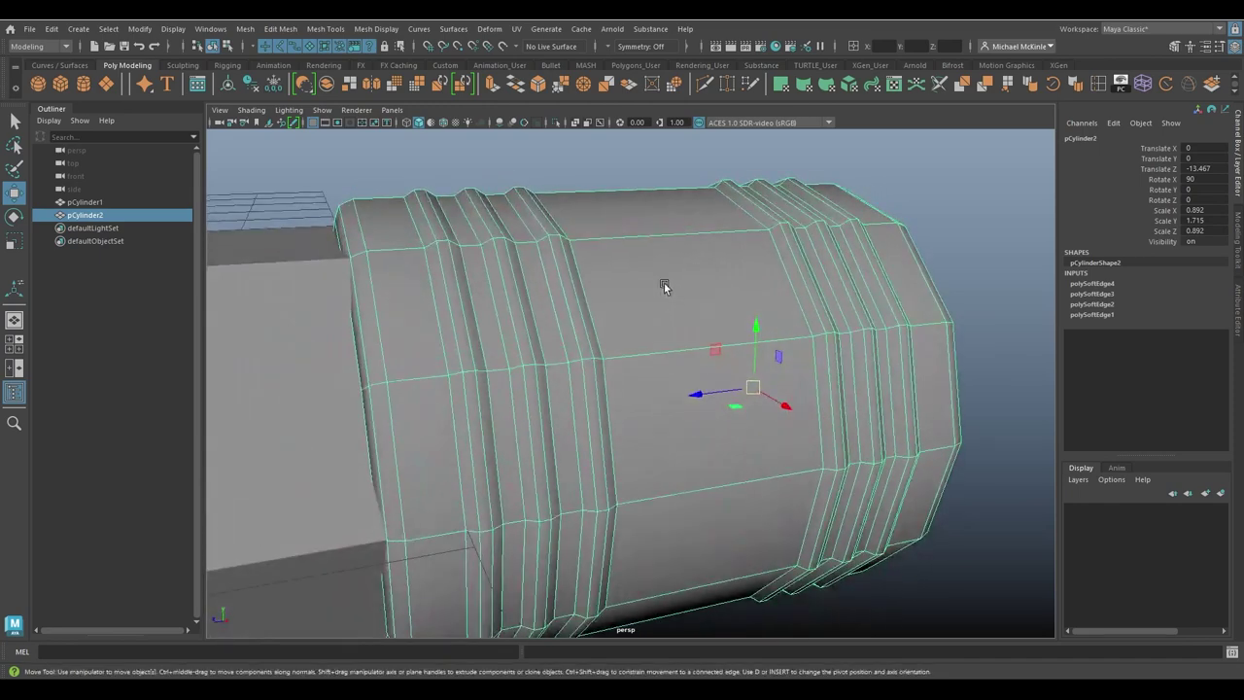
Step: Create a polygon cylinder, scale it down to 0.05, rotate it -90 degrees about X and place it on the ferrule's surface
{"action": "left_click", "coordinate": [85, 85]}
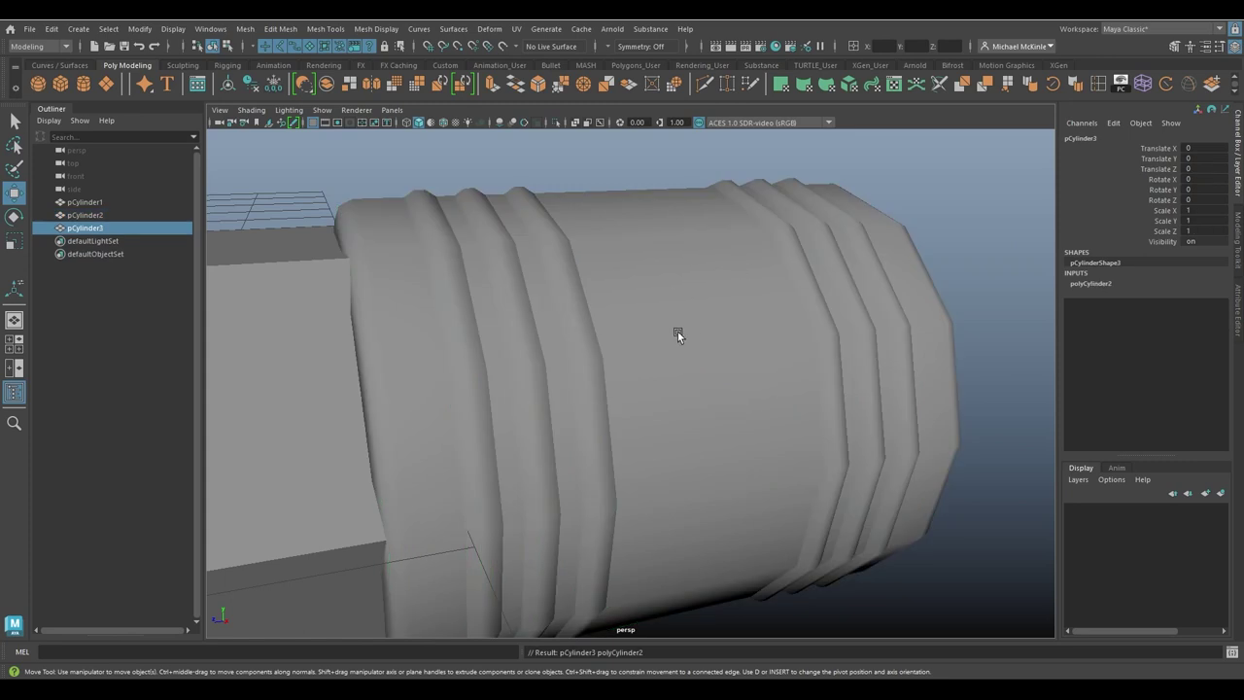
{"action": "left_click", "coordinate": [603, 357]}
{"action": "key", "text": "r"}
{"action": "middle_click_drag", "start_coordinate": [646, 360], "coordinate": [369, 392]}
{"action": "middle_click_drag", "start_coordinate": [913, 359], "coordinate": [714, 367]}
{"action": "key", "text": "e"}
{"action": "left_click_drag", "start_coordinate": [766, 366], "coordinate": [679, 369], "text": "alt"}
{"action": "left_click_drag", "start_coordinate": [560, 331], "coordinate": [642, 505]}
{"action": "key", "text": "w"}
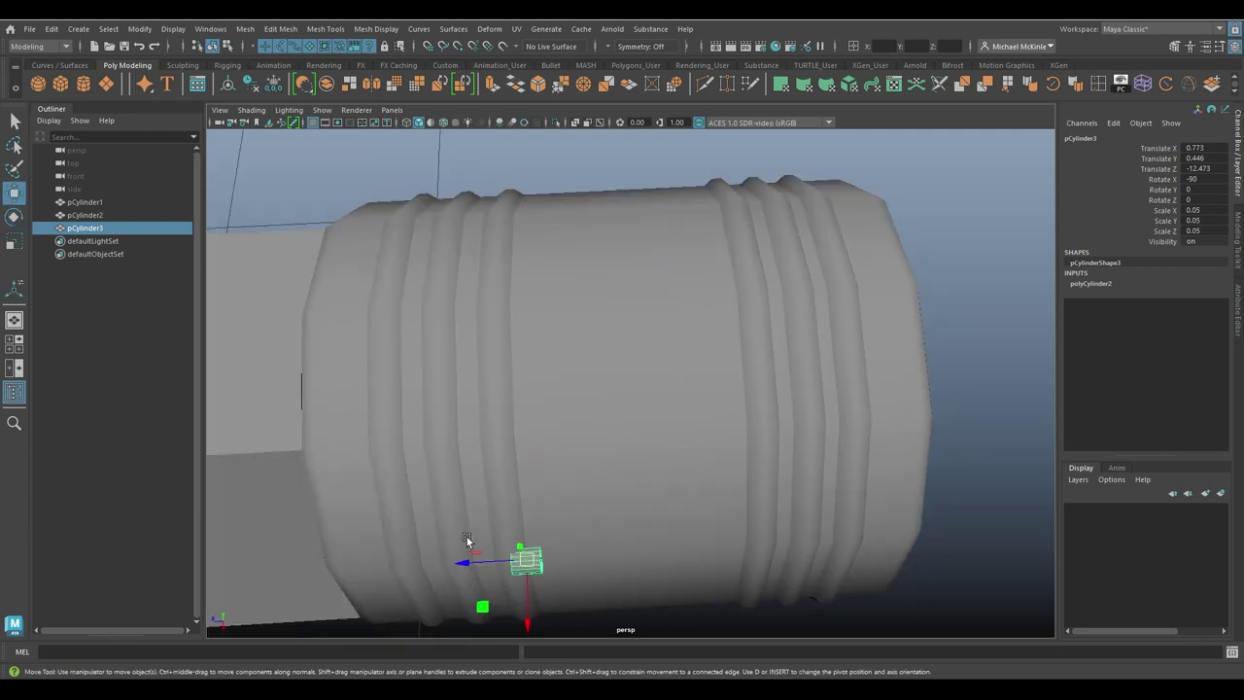
Step: Move the small cylinder to about Z -12.879 and stretch it to about 0.411 in Y so it spans the ferrule's plain middle band
{"action": "left_click_drag", "start_coordinate": [466, 540], "coordinate": [587, 533]}
{"action": "key", "text": "r"}
{"action": "middle_click_drag", "start_coordinate": [729, 550], "coordinate": [825, 538]}
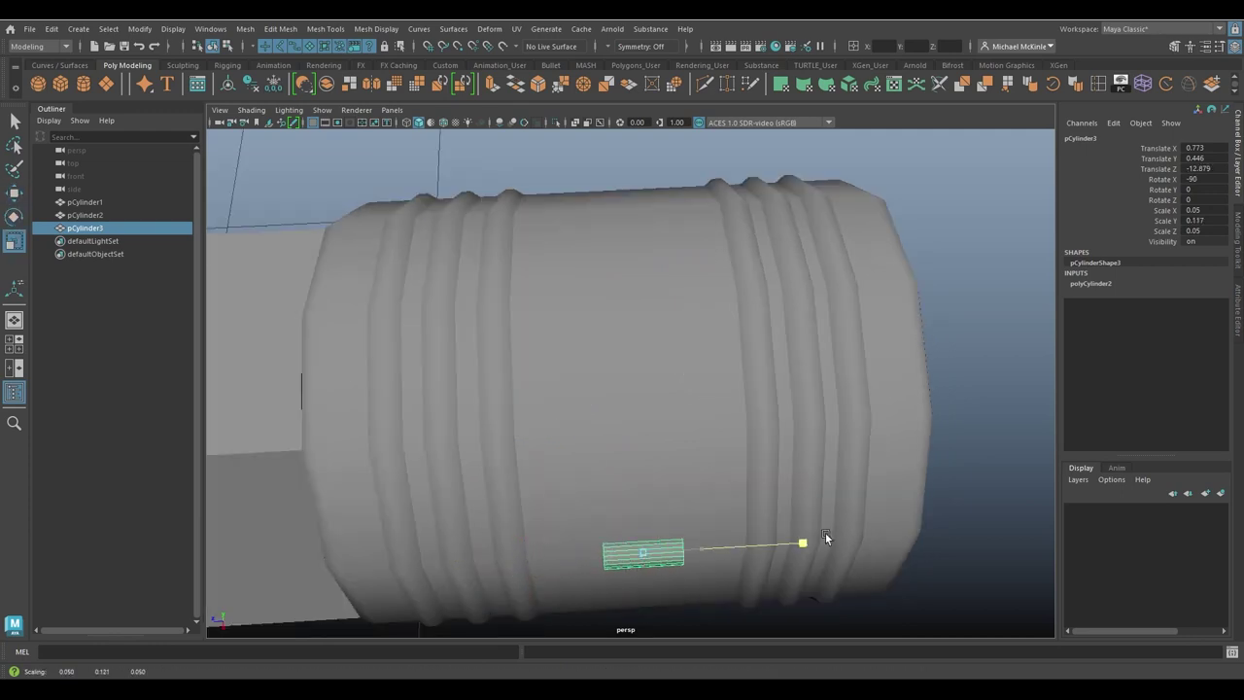
{"action": "middle_click_drag", "start_coordinate": [746, 452], "coordinate": [838, 452]}
{"action": "left_click_drag", "start_coordinate": [804, 459], "coordinate": [535, 360], "text": "alt"}
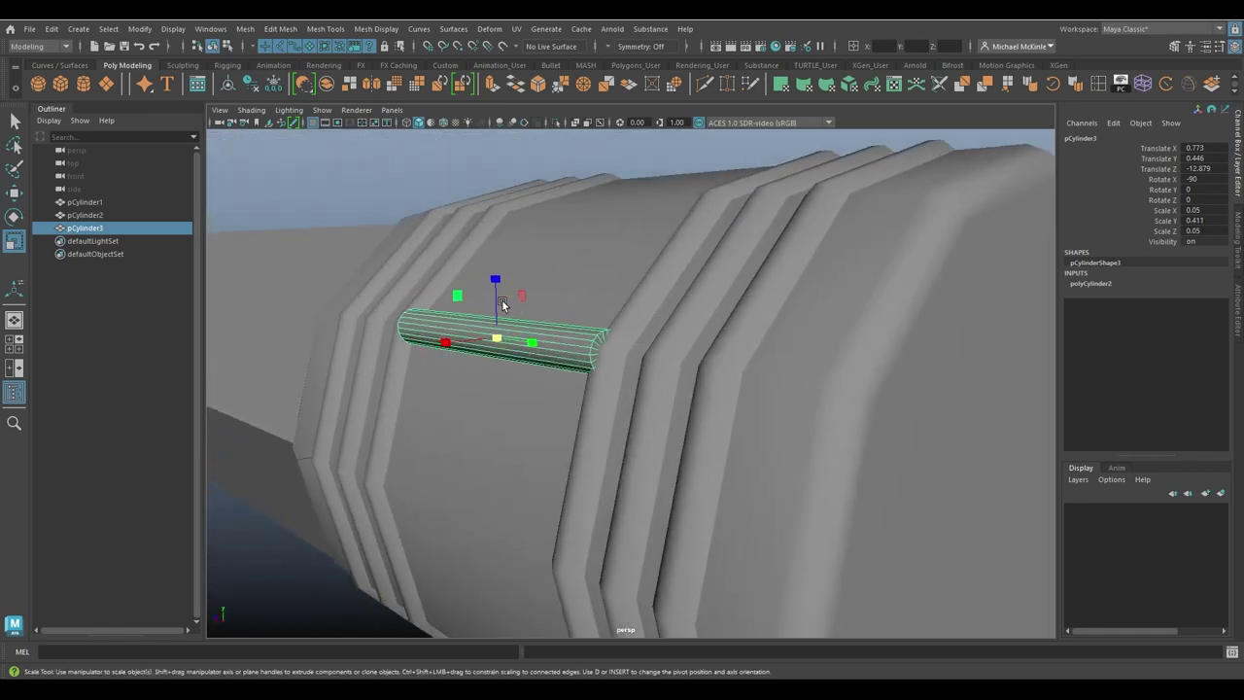
Step: Thicken the long cylinder to 0.065 in X and Z and seat it partly into the ferrule's surface
{"action": "left_click_drag", "start_coordinate": [457, 295], "coordinate": [450, 294]}
{"action": "key", "text": "w"}
{"action": "left_click_drag", "start_coordinate": [451, 337], "coordinate": [888, 384]}
{"action": "key", "text": "r"}
{"action": "key", "text": "w"}
Step: Duplicate the long rib cylinder and place the copy alongside it at about X 0.667, Y 0.484
{"action": "key", "text": "alt+d"}
{"action": "left_click", "coordinate": [882, 371]}
{"action": "left_click_drag", "start_coordinate": [896, 448], "coordinate": [832, 279], "text": "alt"}
{"action": "key", "text": "ctrl+d"}
{"action": "left_click", "coordinate": [881, 284], "text": "ctrl"}
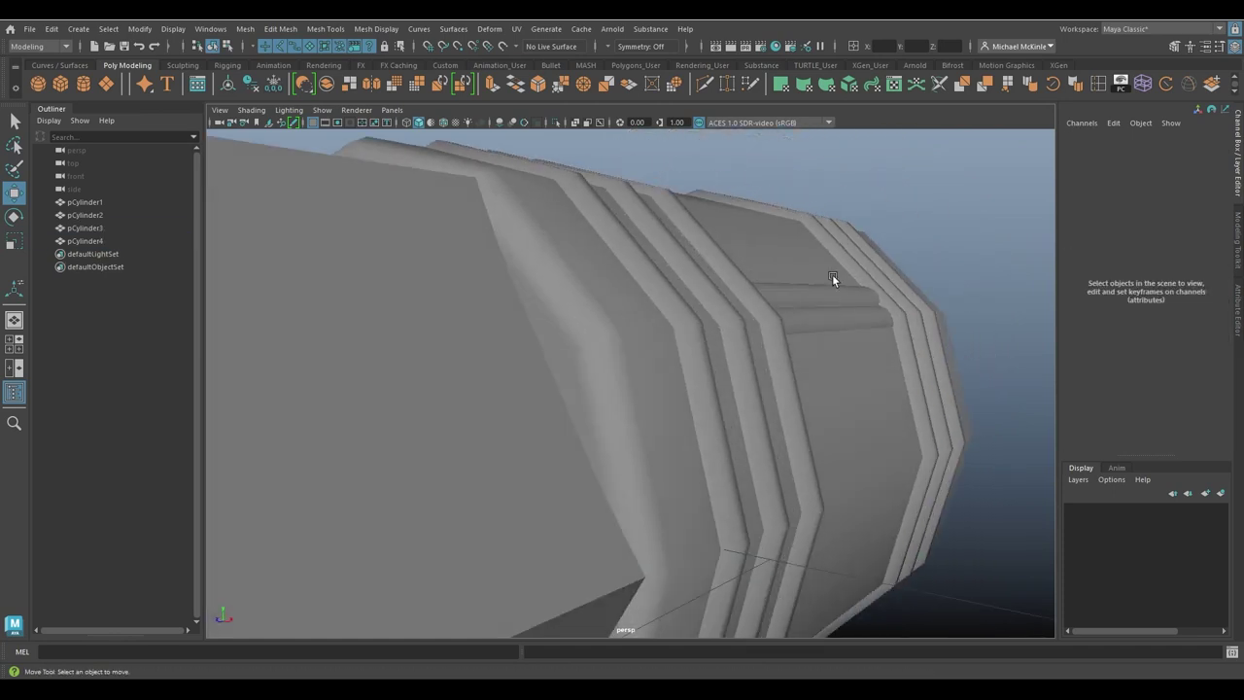
{"action": "left_click_drag", "start_coordinate": [753, 499], "coordinate": [505, 391], "text": "alt"}
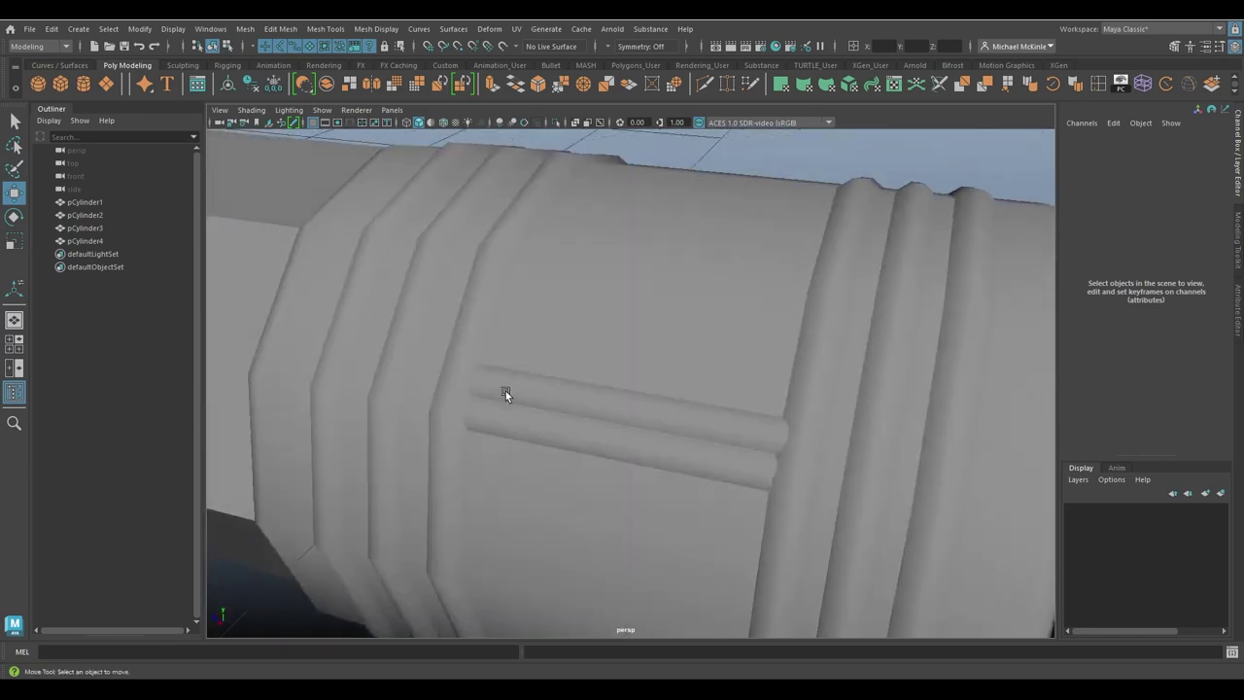
Step: Check the ferrule details in the pencils.jpg reference photo and delete both rib cylinders from the ferrule
{"action": "left_click_drag", "start_coordinate": [0, 88], "coordinate": [729, 81]}
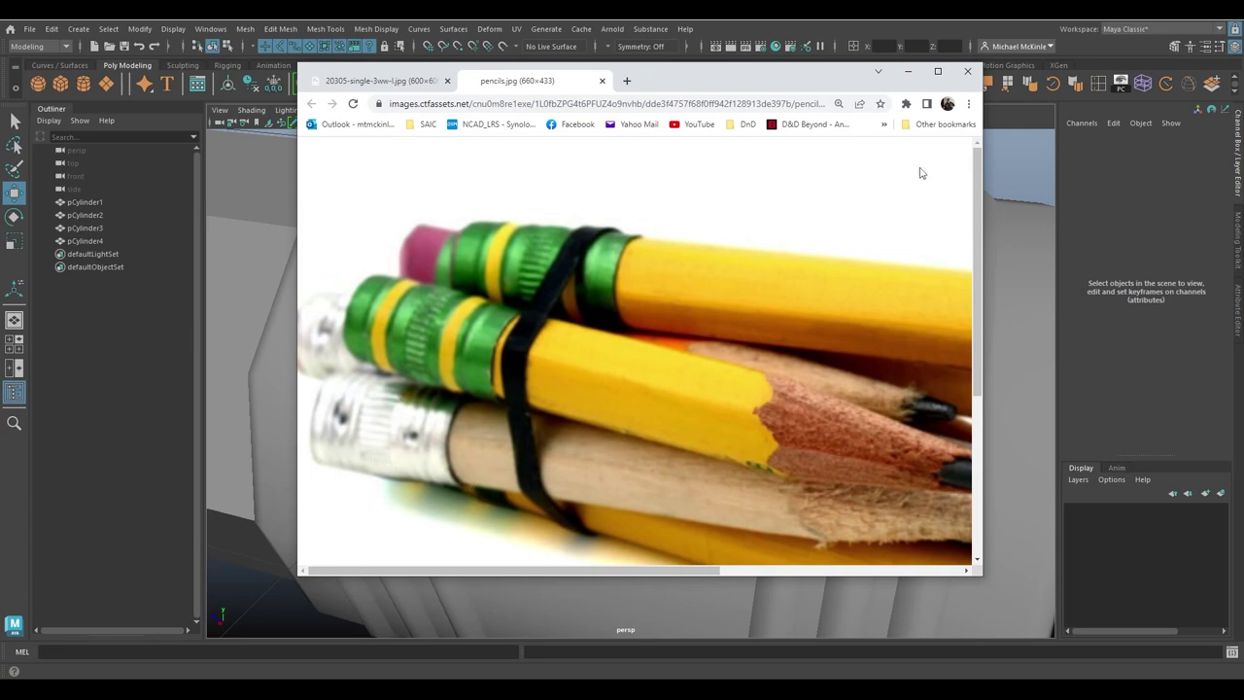
{"action": "left_click", "coordinate": [965, 68]}
{"action": "left_click_drag", "start_coordinate": [766, 283], "coordinate": [750, 363], "text": "alt"}
{"action": "left_click", "coordinate": [751, 314]}
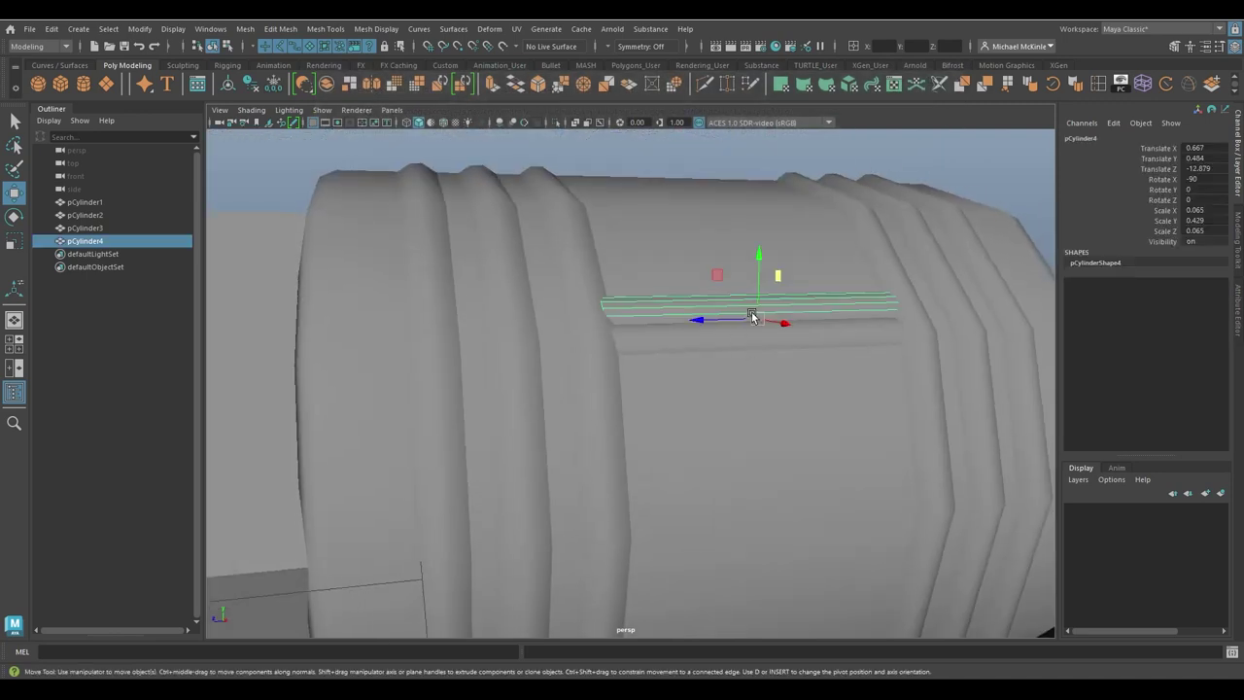
{"action": "left_click", "coordinate": [850, 329], "text": "shift"}
{"action": "left_click_drag", "start_coordinate": [880, 331], "coordinate": [875, 336], "text": "alt"}
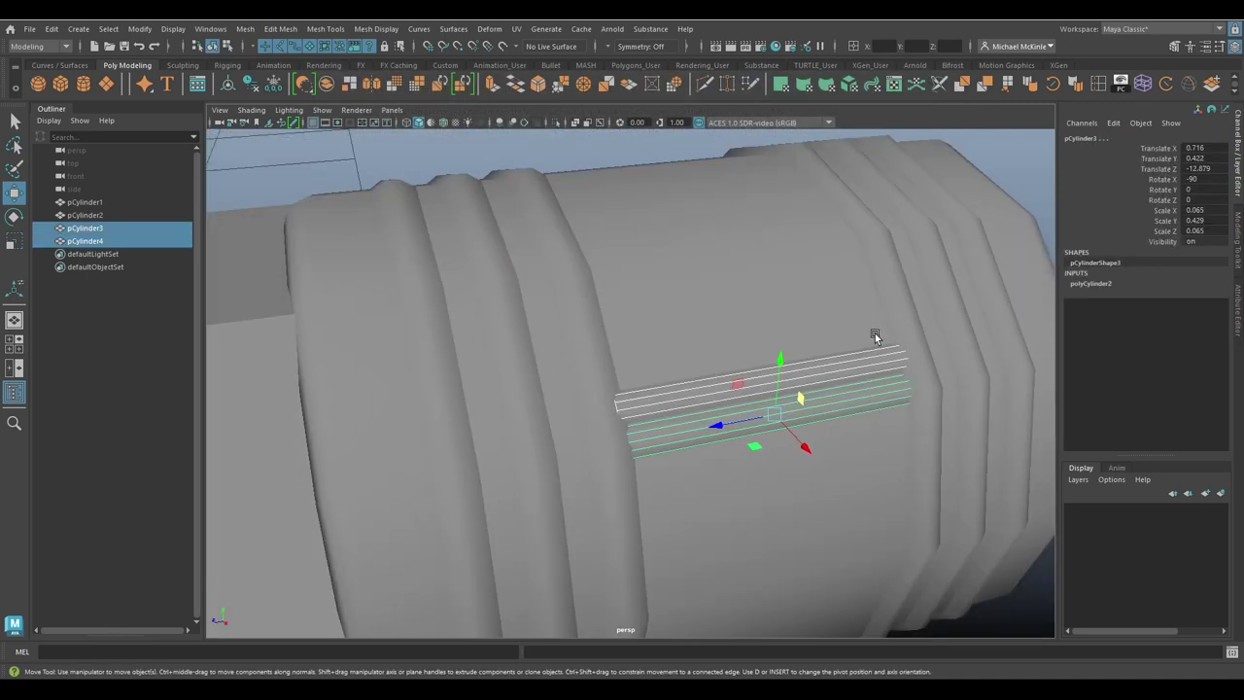
{"action": "key", "text": "Delete"}
Step: Examine the ferrule's two ridge sets and the plain band between them from several sides
{"action": "left_click", "coordinate": [843, 333]}
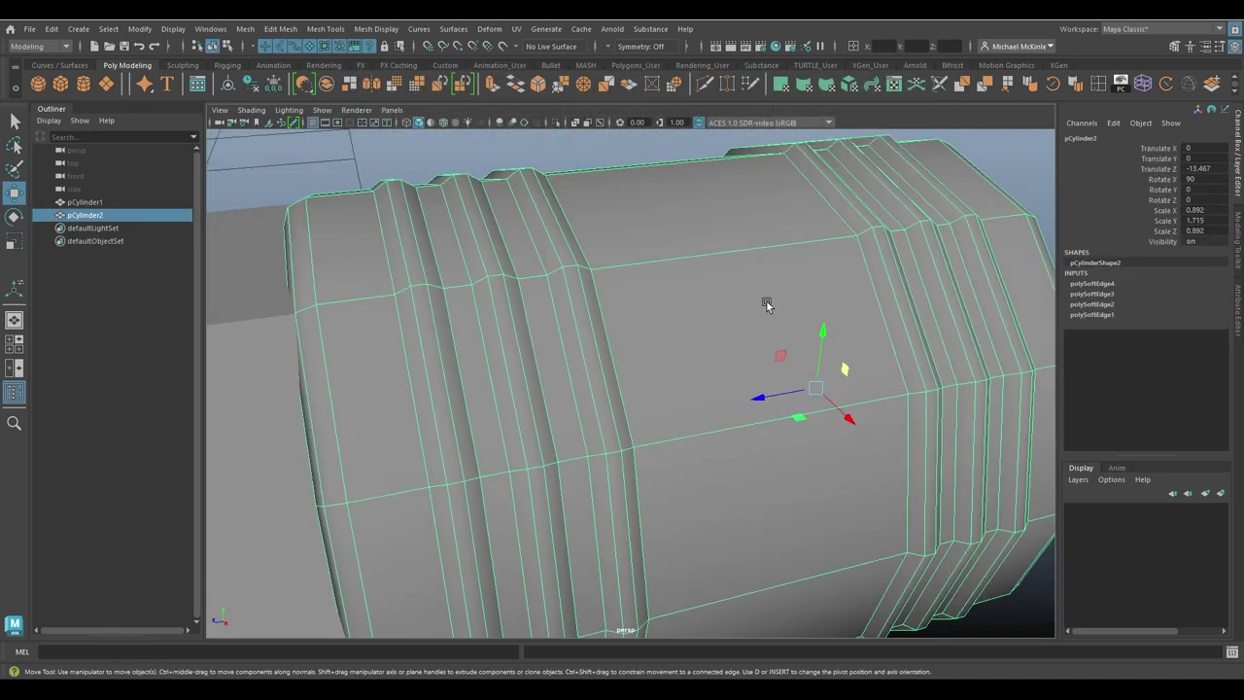
{"action": "right_click_drag", "start_coordinate": [767, 302], "coordinate": [611, 279], "text": "alt"}
{"action": "left_click_drag", "start_coordinate": [695, 408], "coordinate": [657, 362], "text": "alt"}
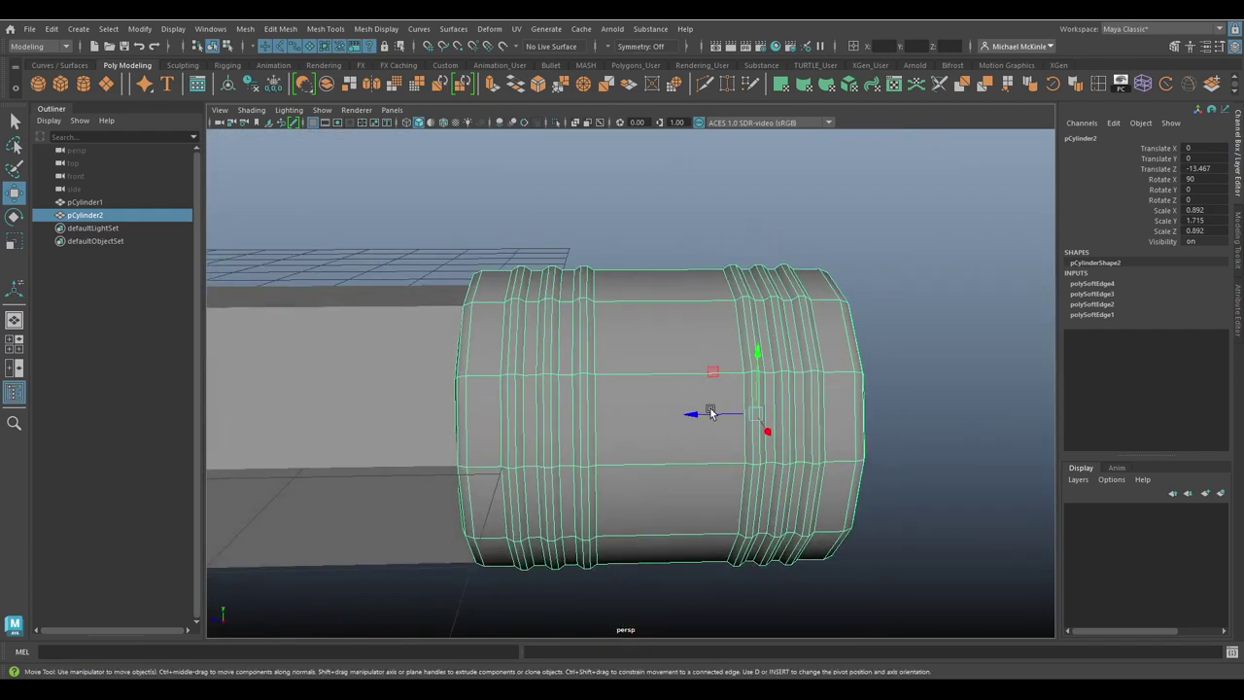
{"action": "left_click_drag", "start_coordinate": [710, 413], "coordinate": [558, 341], "text": "alt"}
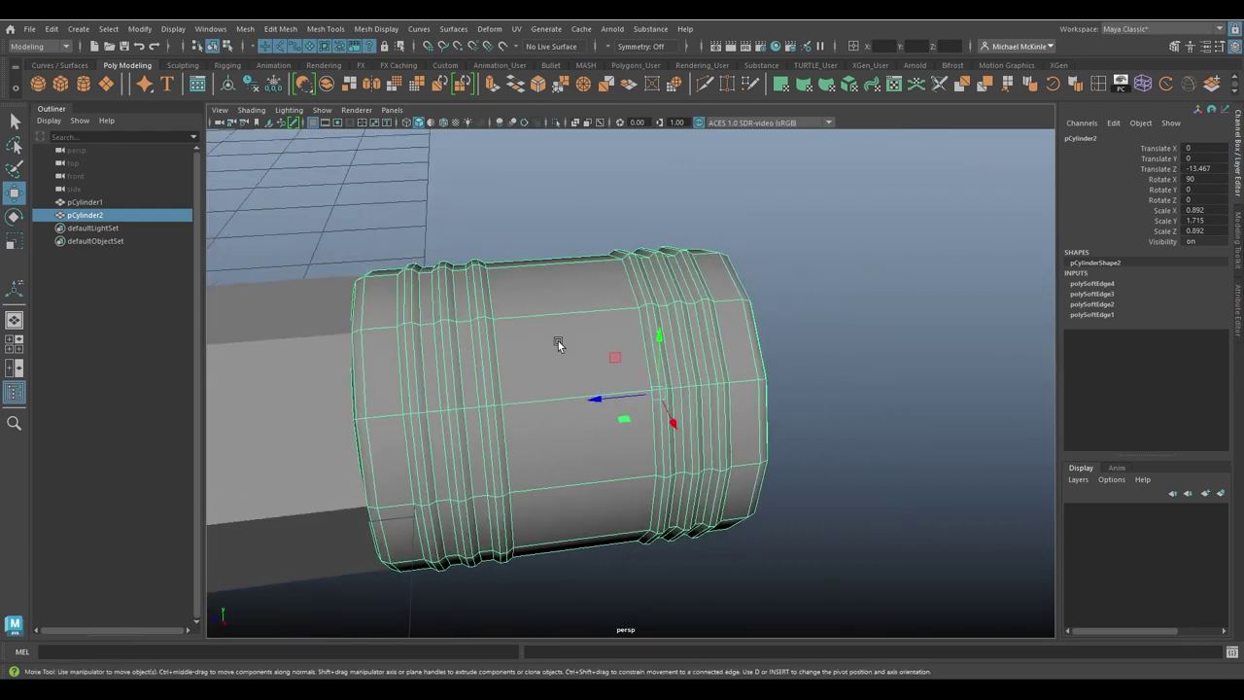
{"action": "left_click", "coordinate": [863, 261]}
{"action": "left_click_drag", "start_coordinate": [863, 261], "coordinate": [859, 369], "text": "alt"}
{"action": "left_click", "coordinate": [457, 350]}
{"action": "left_click_drag", "start_coordinate": [457, 350], "coordinate": [624, 306], "text": "alt"}
{"action": "middle_click_drag", "start_coordinate": [624, 306], "coordinate": [664, 330], "text": "alt"}
{"action": "left_click_drag", "start_coordinate": [664, 331], "coordinate": [677, 297], "text": "alt"}
{"action": "right_click_drag", "start_coordinate": [676, 297], "coordinate": [905, 243], "text": "alt"}
{"action": "left_click_drag", "start_coordinate": [932, 292], "coordinate": [842, 231], "text": "alt"}
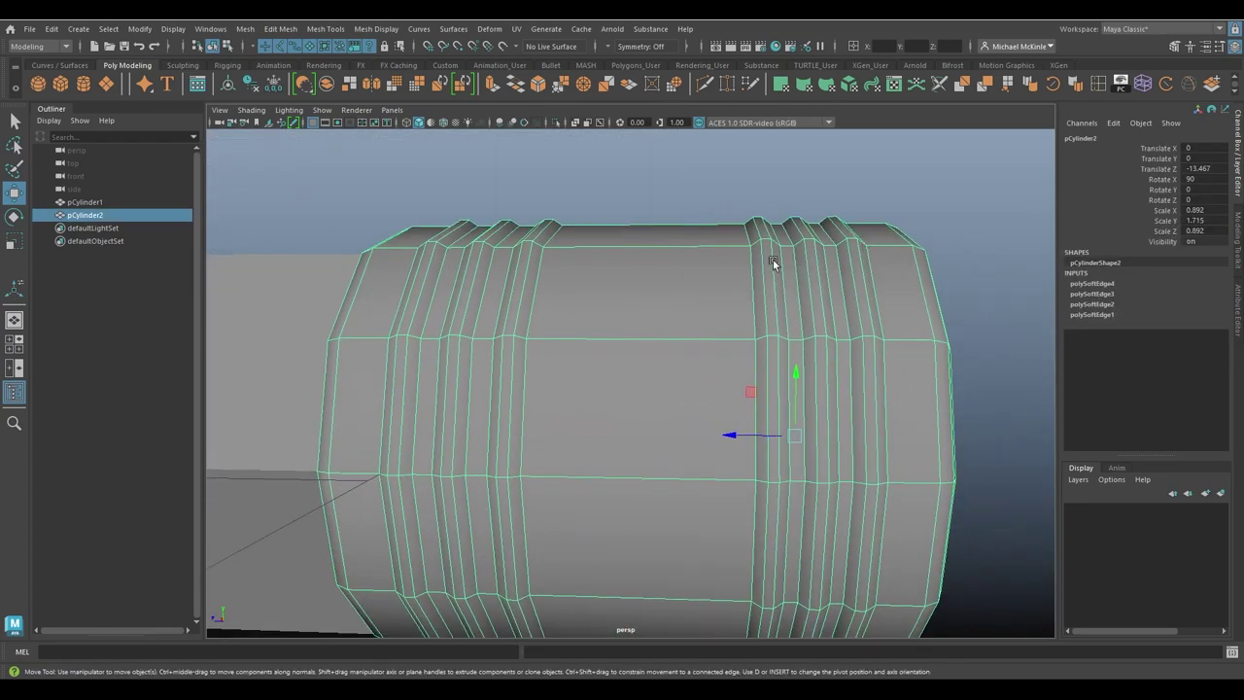
{"action": "middle_click_drag", "start_coordinate": [573, 301], "coordinate": [748, 289], "text": "alt"}
{"action": "left_click_drag", "start_coordinate": [749, 289], "coordinate": [681, 264], "text": "alt"}
Step: Select all vertices of the ridge set beside the pencil body and adjust the set's spacing and position along the ferrule
{"action": "right_click", "coordinate": [764, 220]}
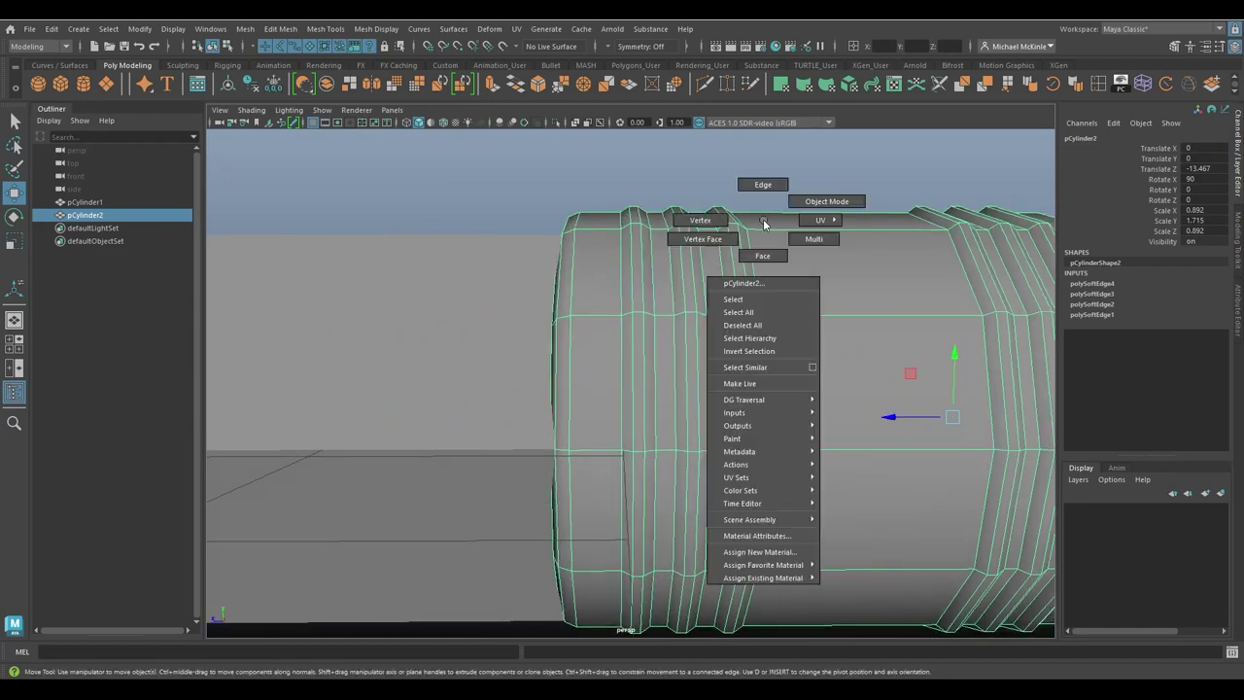
{"action": "right_click_drag", "start_coordinate": [764, 225], "coordinate": [739, 211]}
{"action": "left_click_drag", "start_coordinate": [738, 212], "coordinate": [724, 190], "text": "alt"}
{"action": "left_click_drag", "start_coordinate": [710, 167], "coordinate": [541, 603]}
{"action": "left_click_drag", "start_coordinate": [542, 604], "coordinate": [652, 404], "text": "alt"}
{"action": "left_click_drag", "start_coordinate": [698, 389], "coordinate": [704, 425], "text": "alt"}
{"action": "middle_click_drag", "start_coordinate": [768, 422], "coordinate": [645, 415], "text": "alt"}
{"action": "right_click_drag", "start_coordinate": [645, 414], "coordinate": [777, 426], "text": "alt"}
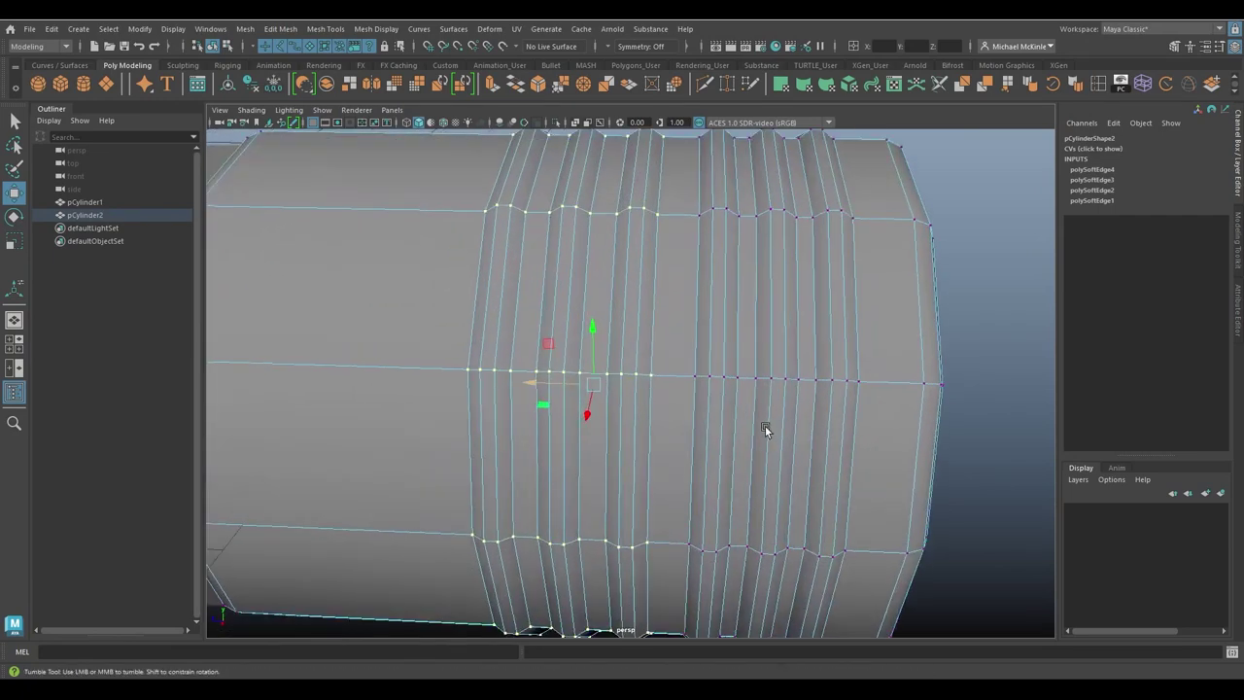
{"action": "left_click_drag", "start_coordinate": [765, 425], "coordinate": [767, 412], "text": "alt"}
{"action": "right_click_drag", "start_coordinate": [767, 412], "coordinate": [694, 400], "text": "alt"}
{"action": "key", "text": "r"}
{"action": "left_click_drag", "start_coordinate": [584, 396], "coordinate": [730, 392]}
{"action": "key", "text": "w"}
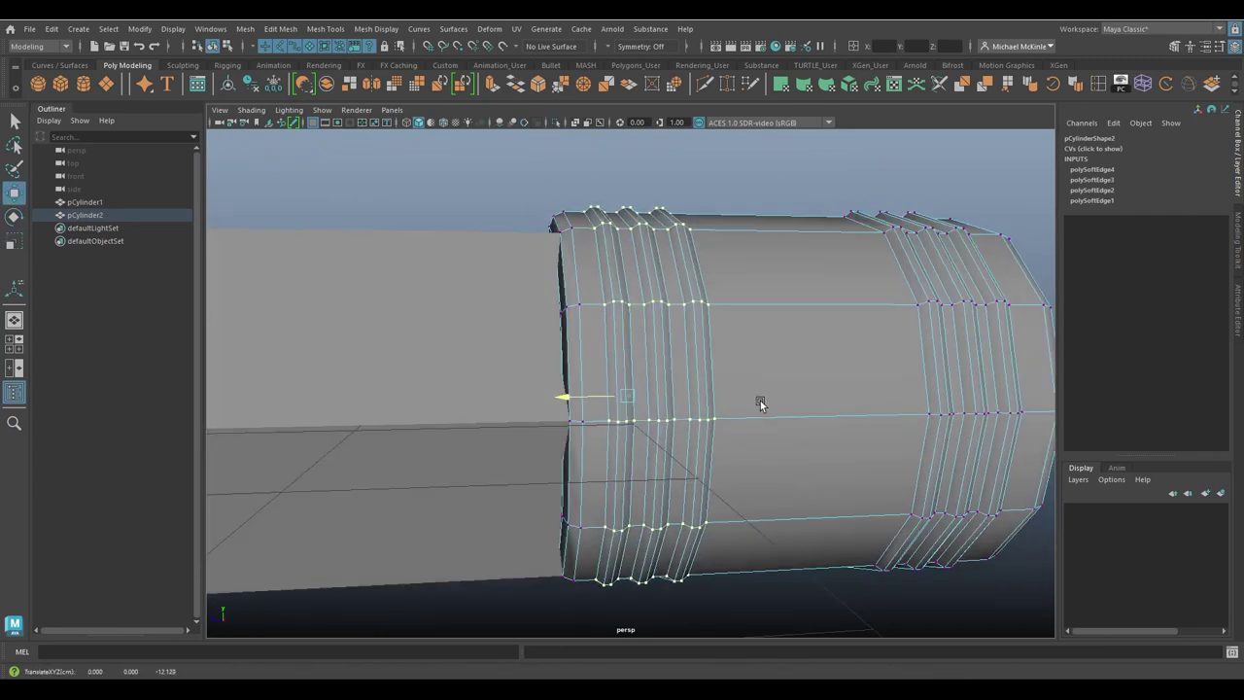
Step: Reposition the ridge vertices nearest the pencil body along the ferrule and return to object mode
{"action": "middle_click_drag", "start_coordinate": [761, 403], "coordinate": [764, 404]}
{"action": "left_click_drag", "start_coordinate": [764, 405], "coordinate": [820, 424], "text": "alt"}
{"action": "middle_click_drag", "start_coordinate": [819, 424], "coordinate": [723, 415]}
{"action": "left_click_drag", "start_coordinate": [722, 415], "coordinate": [744, 314], "text": "alt"}
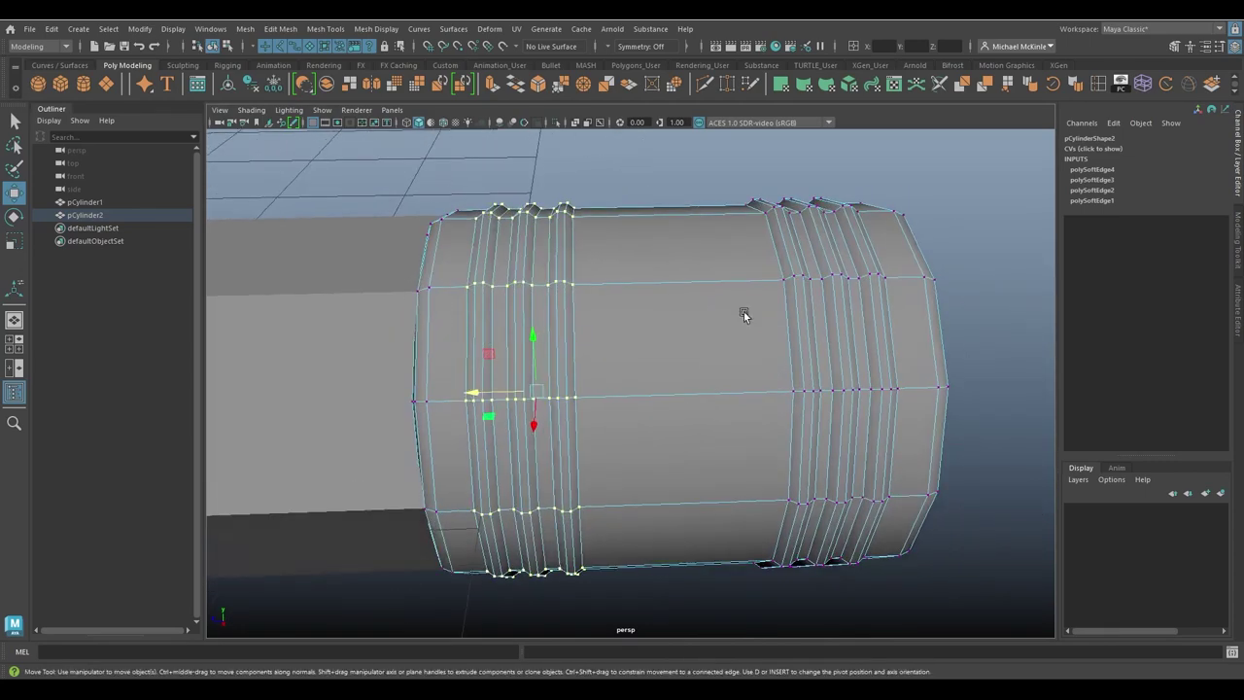
{"action": "right_click_drag", "start_coordinate": [667, 234], "coordinate": [719, 213]}
{"action": "left_click", "coordinate": [778, 180]}
Step: Examine the ferrule's ridges up close and its proportions against the whole pencil
{"action": "left_click_drag", "start_coordinate": [803, 303], "coordinate": [742, 337], "text": "alt"}
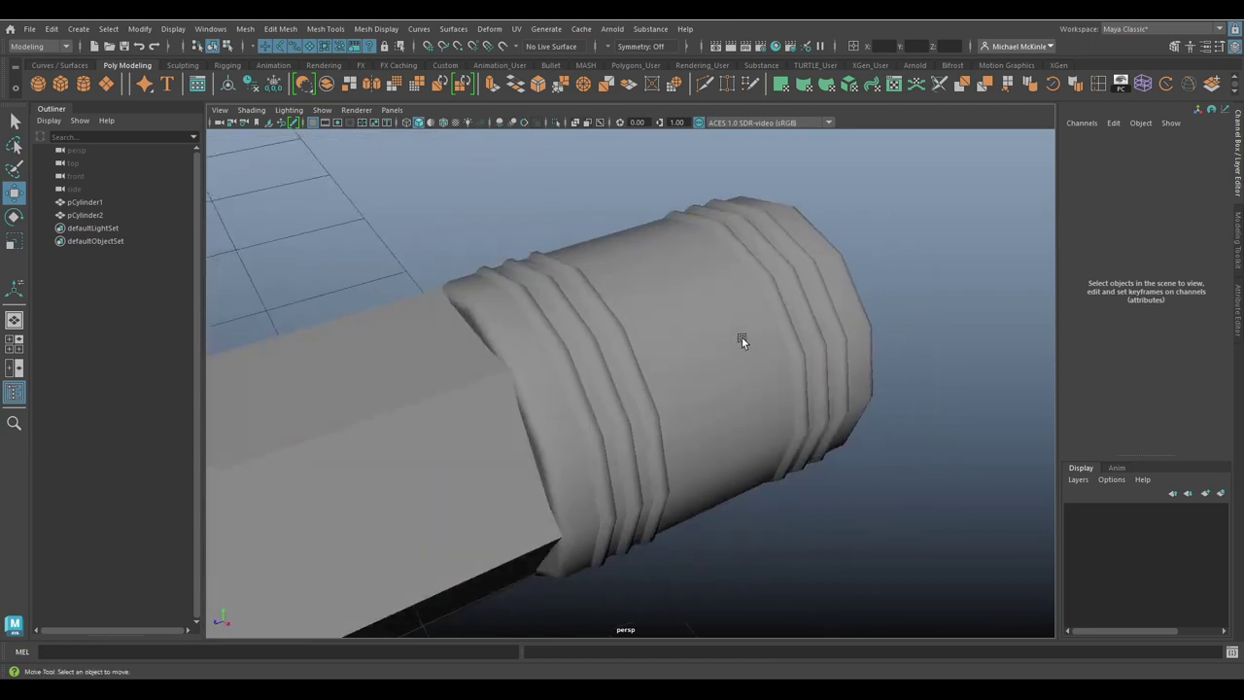
{"action": "left_click", "coordinate": [706, 282]}
{"action": "right_click_drag", "start_coordinate": [706, 282], "coordinate": [727, 279]}
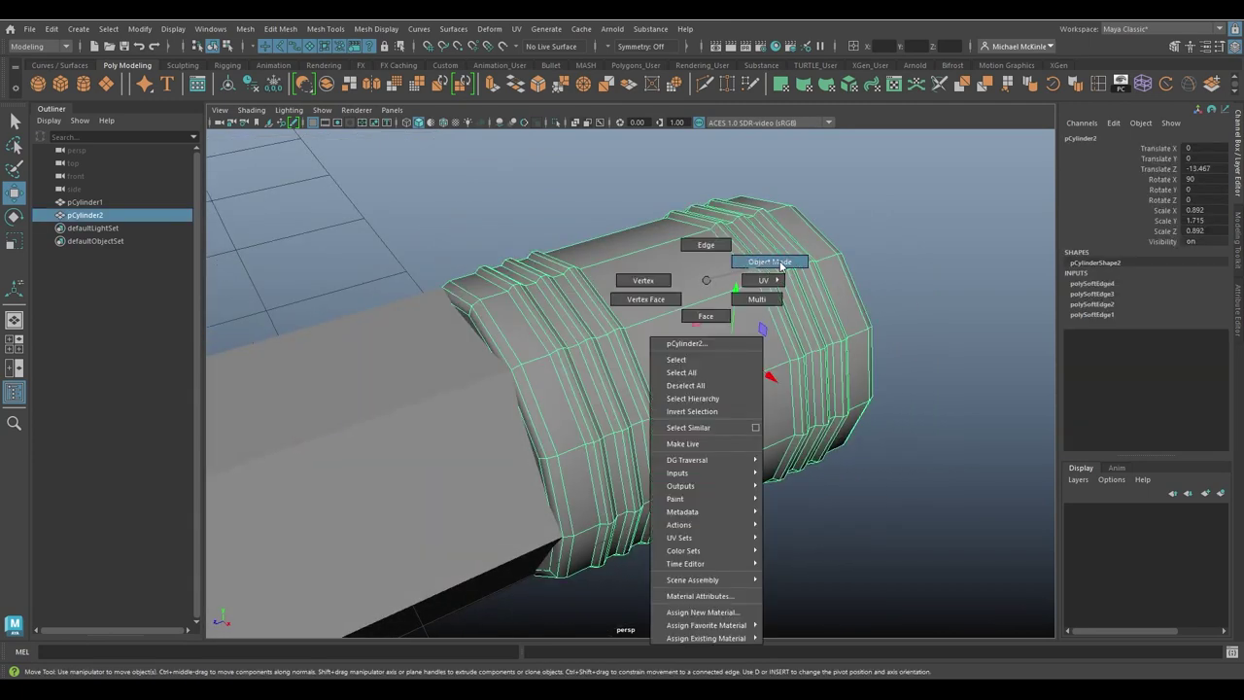
{"action": "right_click_drag", "start_coordinate": [780, 264], "coordinate": [781, 264]}
{"action": "left_click", "coordinate": [887, 218]}
{"action": "left_click_drag", "start_coordinate": [886, 219], "coordinate": [833, 349], "text": "alt"}
{"action": "left_click", "coordinate": [826, 316]}
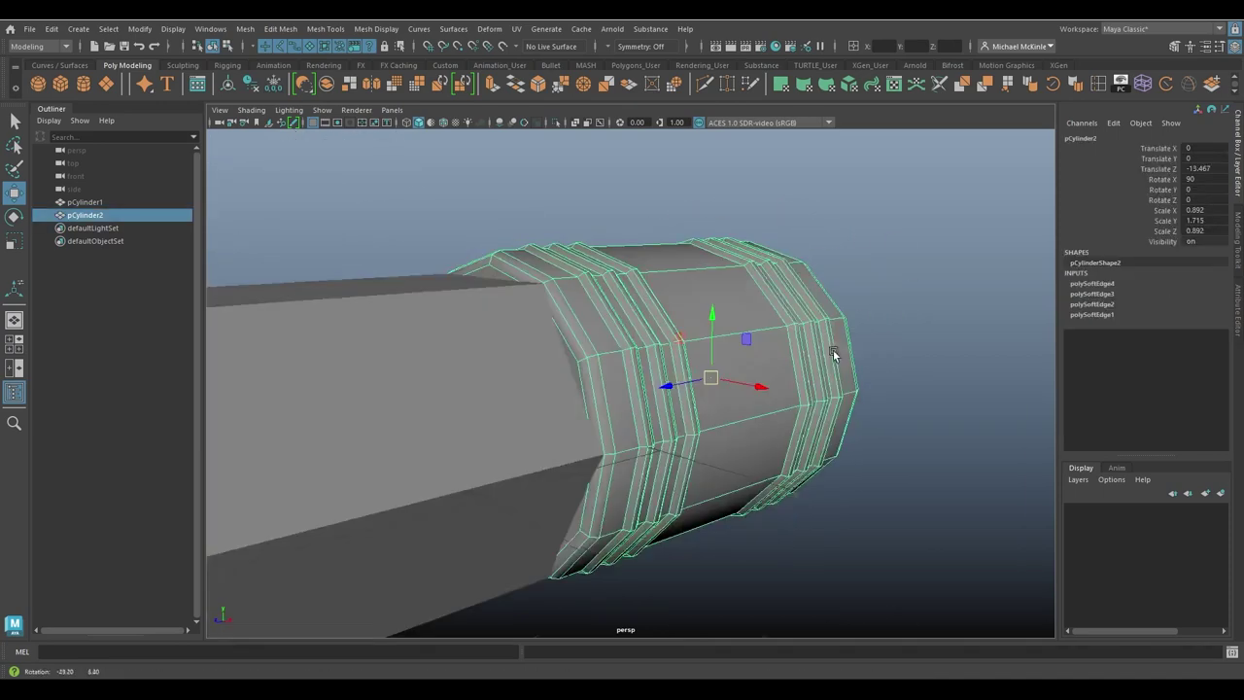
{"action": "right_click_drag", "start_coordinate": [833, 349], "coordinate": [778, 302], "text": "alt"}
{"action": "left_click", "coordinate": [778, 300]}
{"action": "left_click_drag", "start_coordinate": [779, 300], "coordinate": [667, 372], "text": "alt"}
{"action": "right_click_drag", "start_coordinate": [667, 372], "coordinate": [778, 361], "text": "alt"}
{"action": "left_click", "coordinate": [895, 334]}
{"action": "key", "text": "r"}
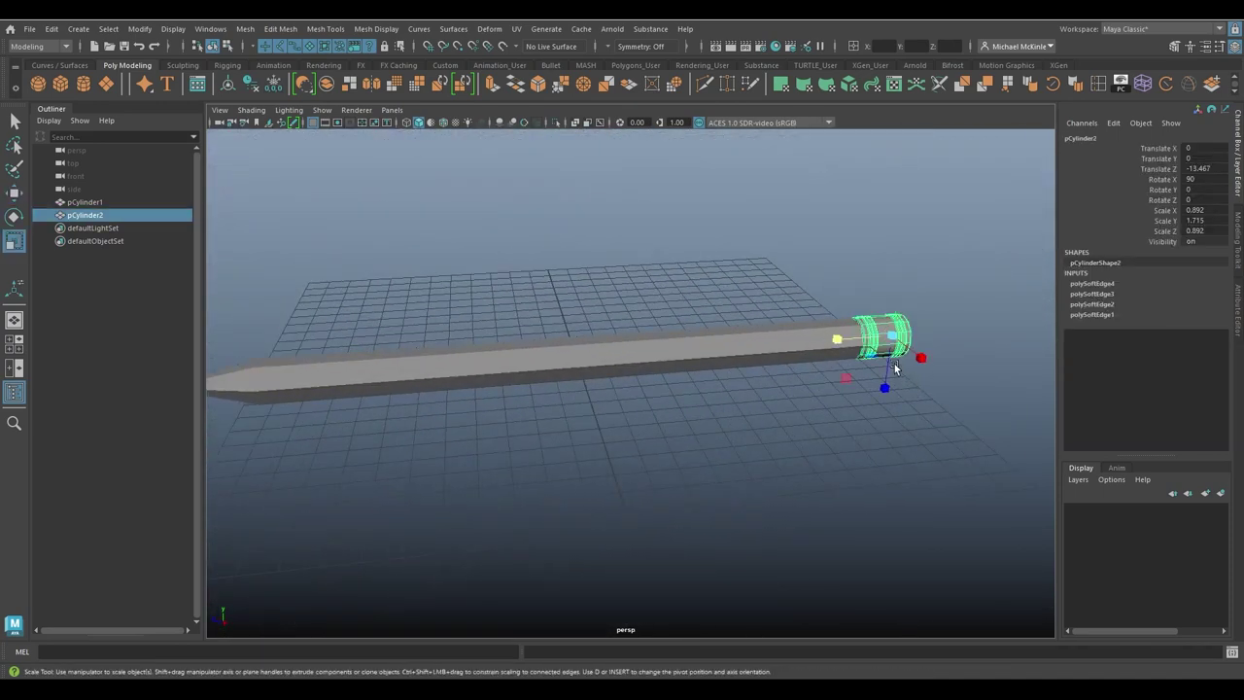
{"action": "middle_click_drag", "start_coordinate": [894, 370], "coordinate": [702, 435], "text": "alt"}
{"action": "right_click_drag", "start_coordinate": [702, 435], "coordinate": [789, 451], "text": "alt"}
{"action": "left_click_drag", "start_coordinate": [789, 454], "coordinate": [826, 435], "text": "alt"}
{"action": "right_click_drag", "start_coordinate": [827, 434], "coordinate": [734, 383], "text": "alt"}
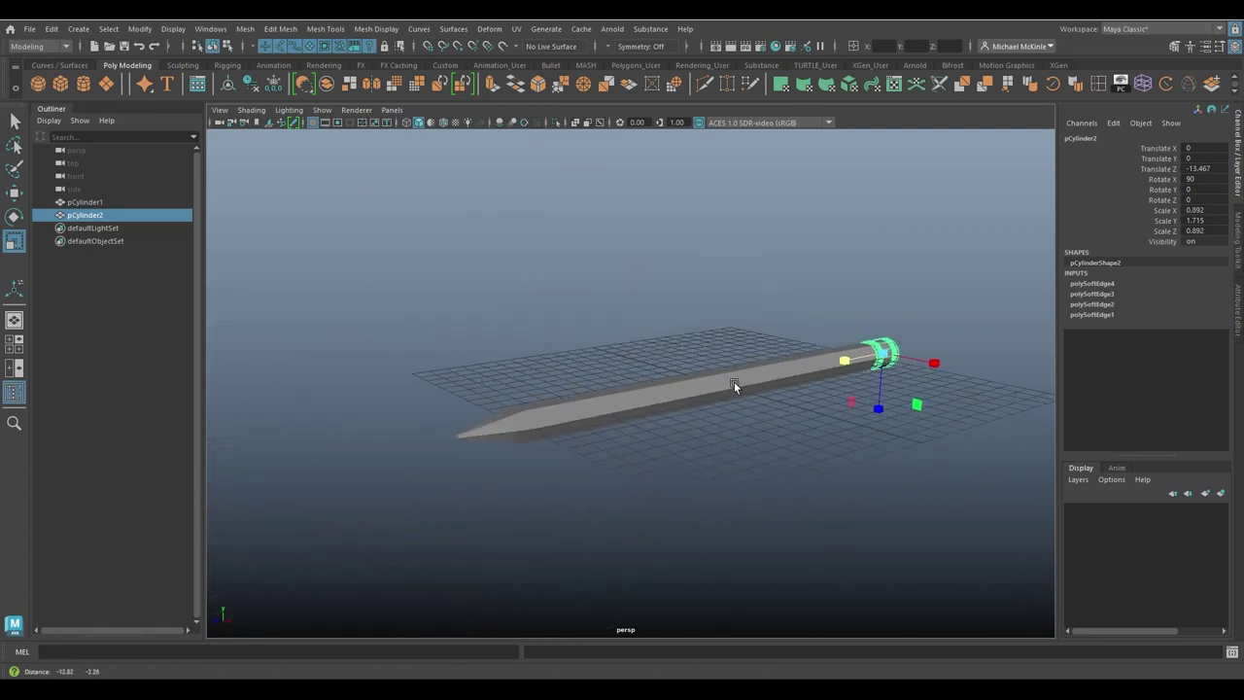
{"action": "middle_click_drag", "start_coordinate": [734, 383], "coordinate": [711, 393], "text": "alt"}
{"action": "left_click_drag", "start_coordinate": [712, 396], "coordinate": [667, 450], "text": "alt"}
Step: Lengthen the ferrule by moving its outer ridge and rim vertices away from the pencil body to about Z -13.95
{"action": "key", "text": "w"}
{"action": "right_click_drag", "start_coordinate": [742, 411], "coordinate": [826, 427], "text": "alt"}
{"action": "right_click_drag", "start_coordinate": [688, 307], "coordinate": [630, 305]}
{"action": "left_click_drag", "start_coordinate": [632, 303], "coordinate": [716, 273], "text": "alt"}
{"action": "left_click_drag", "start_coordinate": [719, 265], "coordinate": [593, 463]}
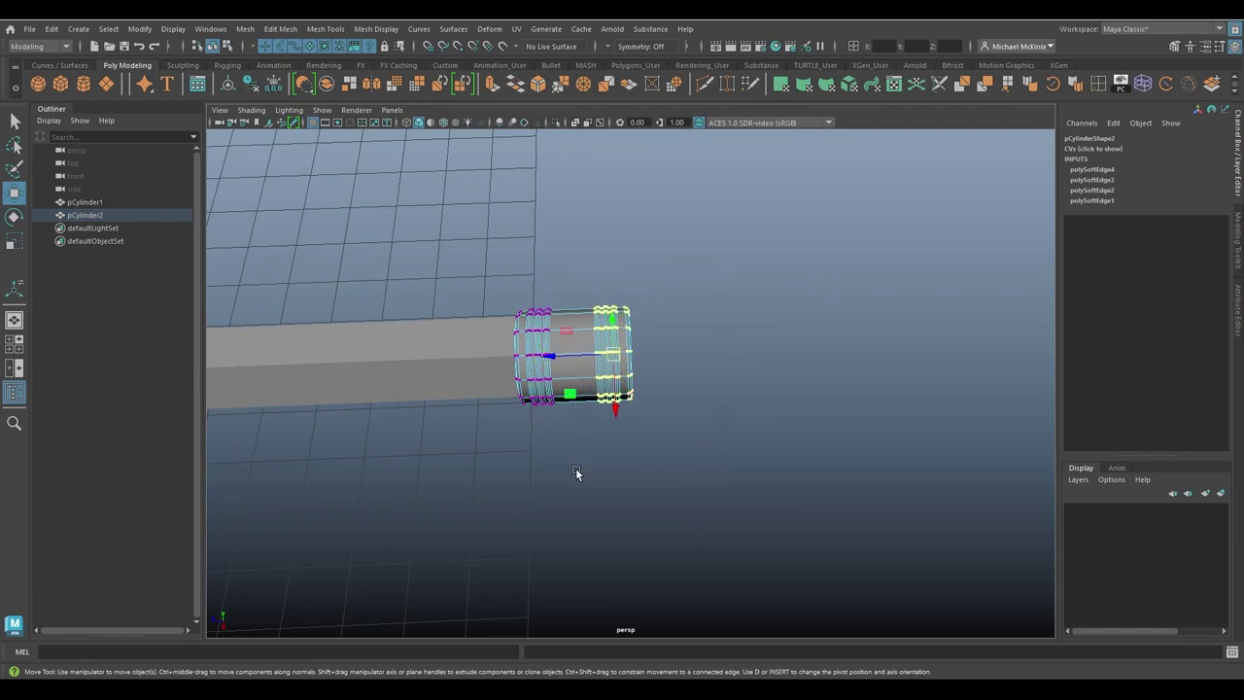
{"action": "left_click_drag", "start_coordinate": [557, 352], "coordinate": [578, 350]}
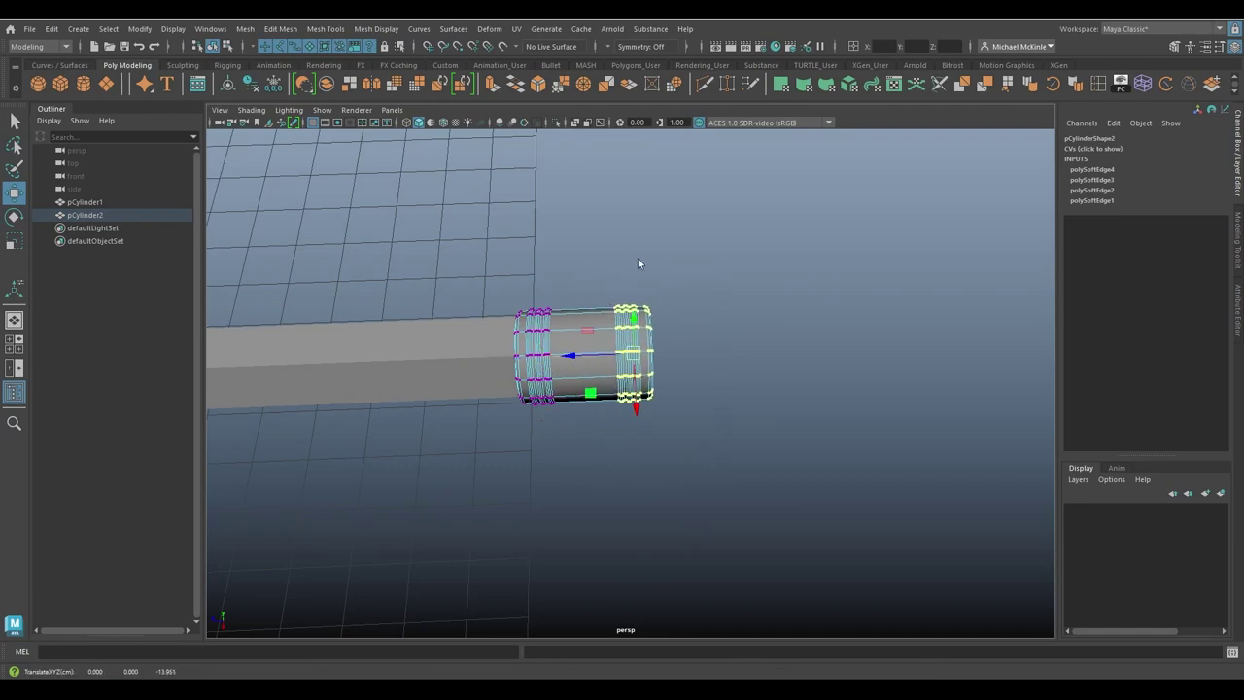
{"action": "key", "text": "F8"}
{"action": "left_click", "coordinate": [724, 286]}
{"action": "left_click_drag", "start_coordinate": [724, 286], "coordinate": [708, 366], "text": "alt"}
{"action": "left_click_drag", "start_coordinate": [644, 318], "coordinate": [662, 323], "text": "alt"}
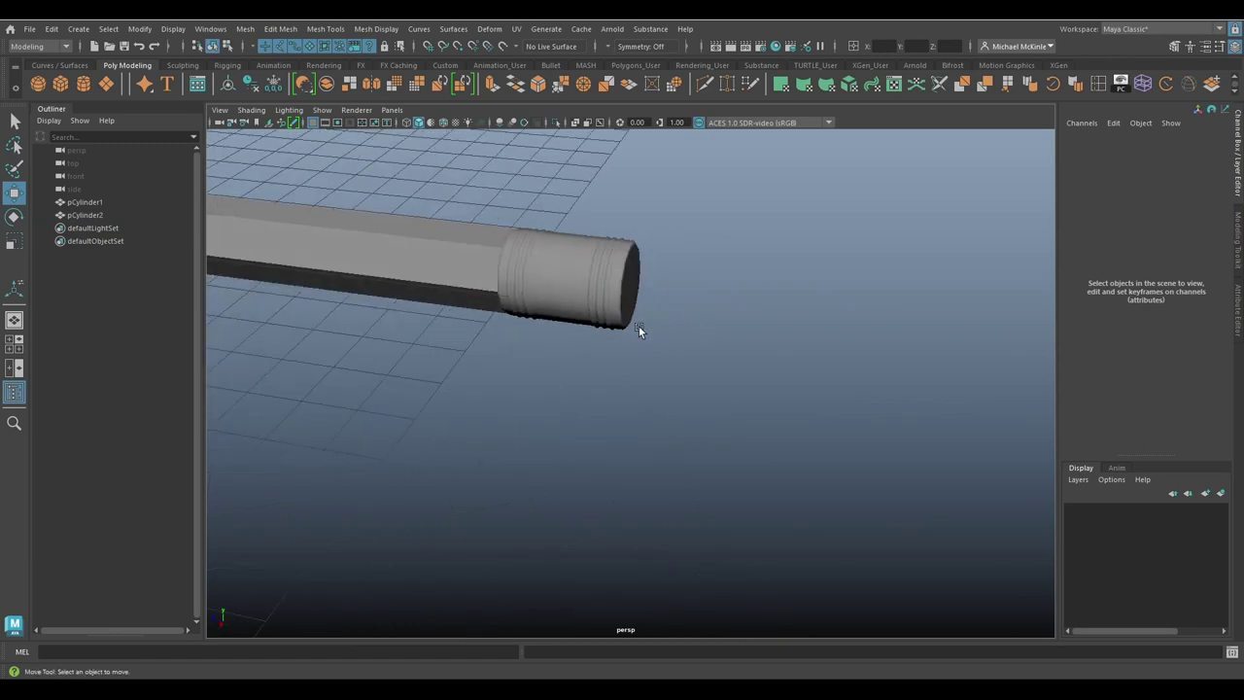
Step: Create a polygon cylinder for the eraser and move it beyond the ferrule's end to about Z -15.67
{"action": "left_click", "coordinate": [82, 82]}
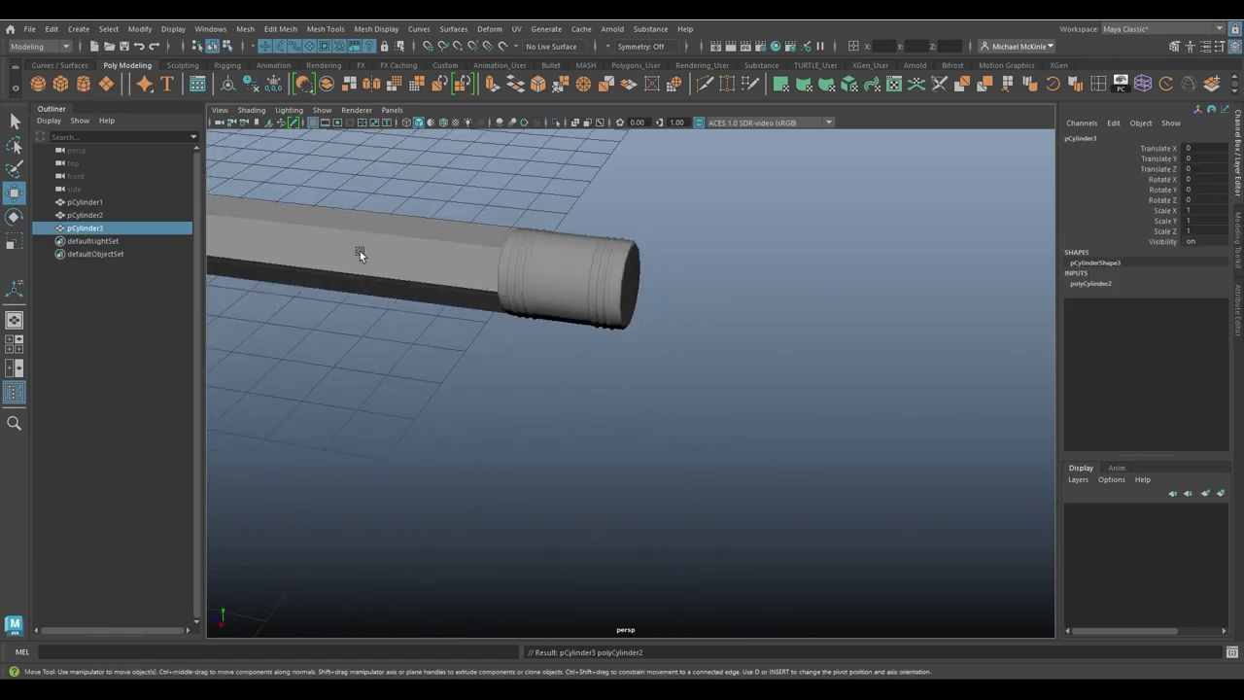
{"action": "middle_click_drag", "start_coordinate": [360, 251], "coordinate": [646, 311], "text": "alt"}
{"action": "right_click_drag", "start_coordinate": [645, 311], "coordinate": [425, 274], "text": "alt"}
{"action": "left_click_drag", "start_coordinate": [425, 274], "coordinate": [389, 243], "text": "alt"}
{"action": "left_click_drag", "start_coordinate": [364, 355], "coordinate": [763, 329]}
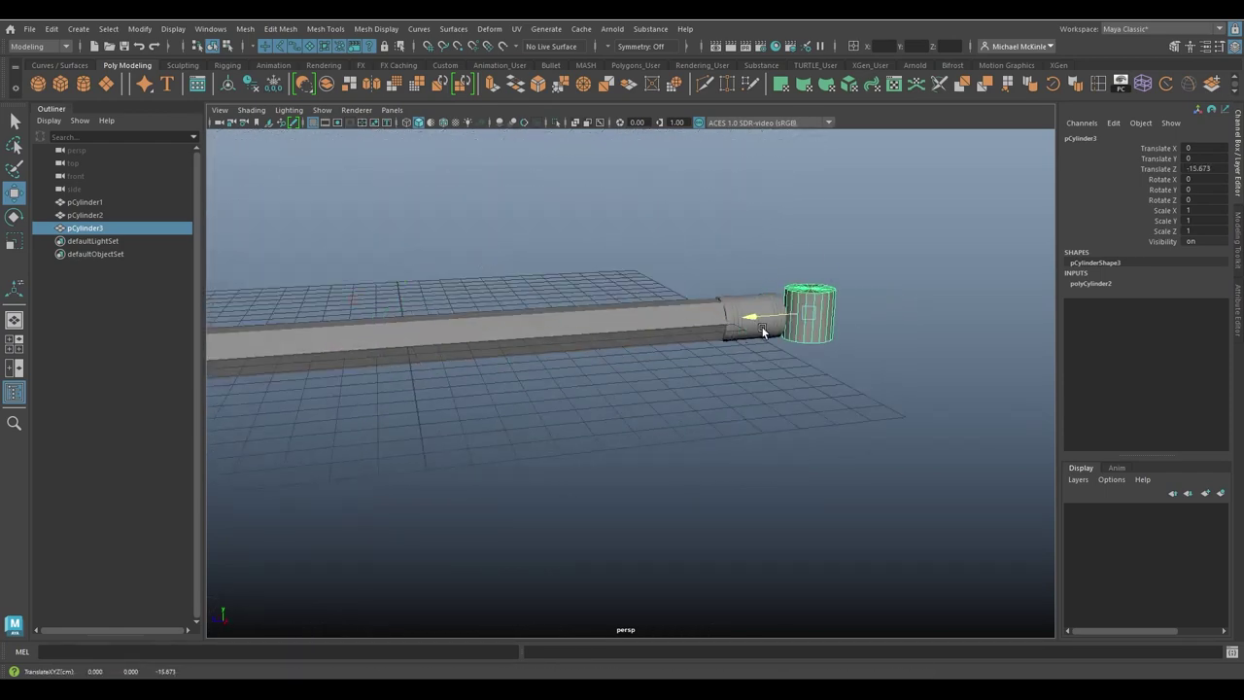
Step: Rotate the new cylinder to -90 degrees in X so it lines up with the pencil
{"action": "key", "text": "f"}
{"action": "key", "text": "e"}
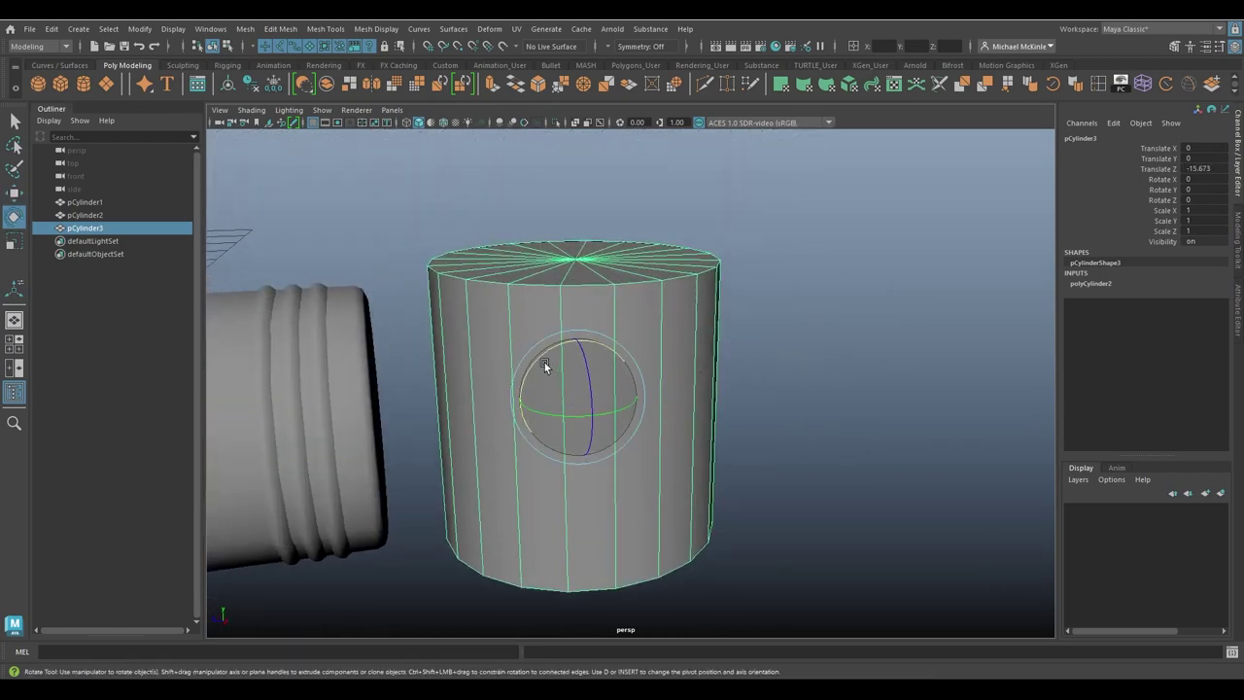
{"action": "left_click_drag", "start_coordinate": [544, 363], "coordinate": [661, 349]}
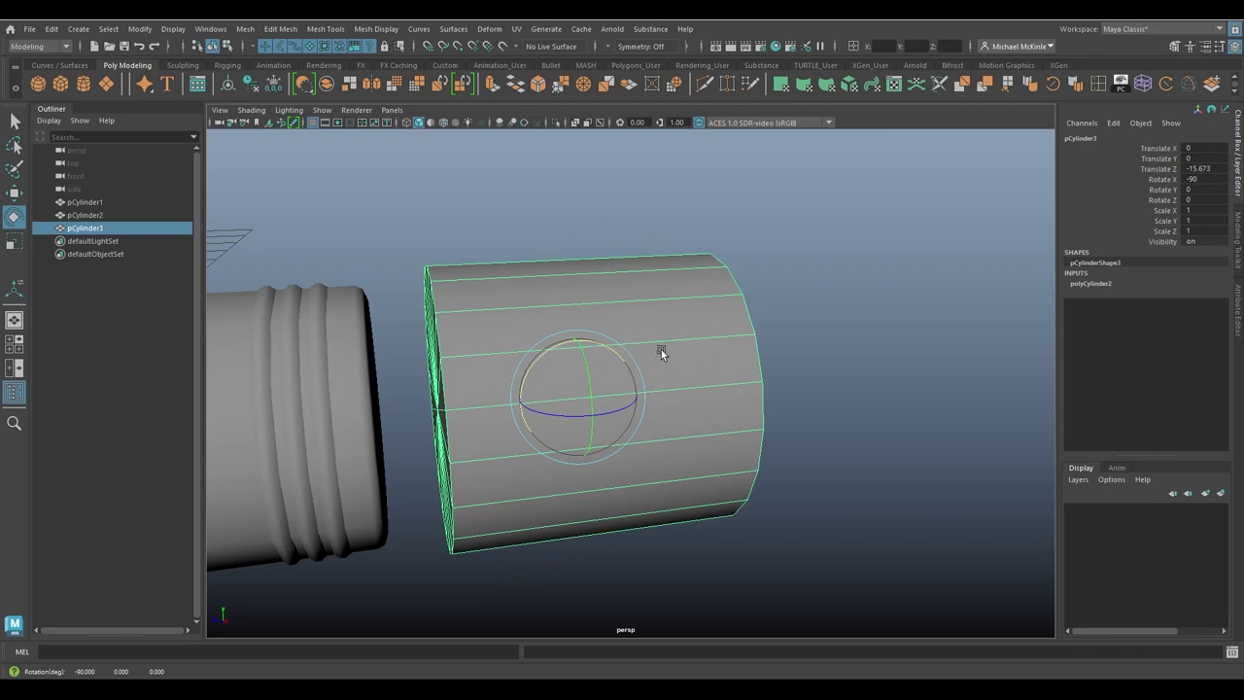
{"action": "left_click", "coordinate": [786, 363]}
{"action": "left_click", "coordinate": [742, 332]}
{"action": "left_click_drag", "start_coordinate": [742, 333], "coordinate": [978, 326], "text": "alt"}
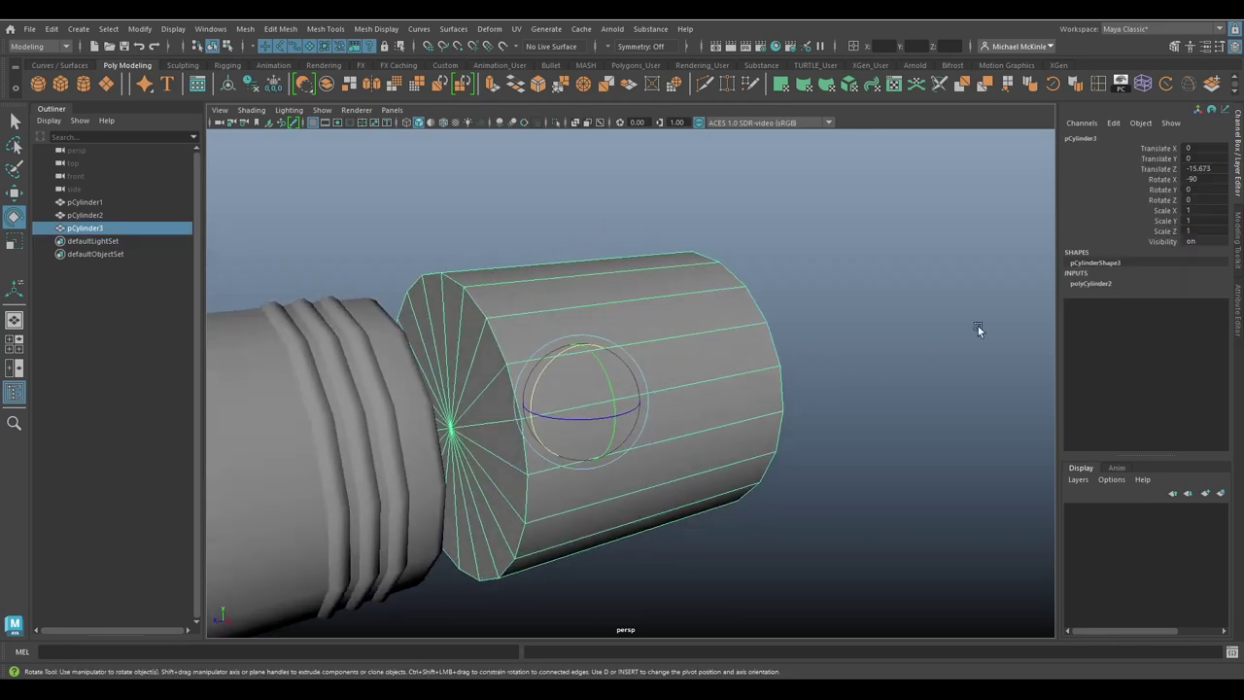
Step: Remove the cap subdivisions from the new cylinder so its ends are single faces
{"action": "left_click", "coordinate": [1092, 284]}
{"action": "left_click", "coordinate": [1153, 346]}
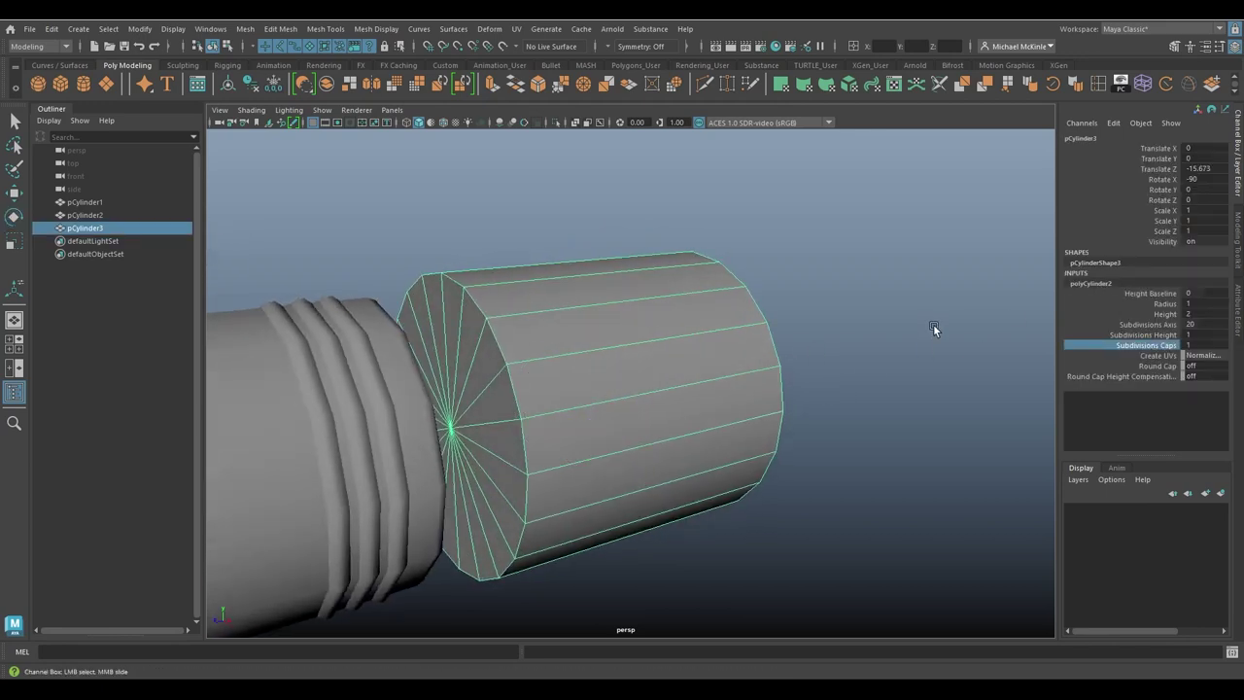
{"action": "middle_click_drag", "start_coordinate": [930, 323], "coordinate": [856, 328]}
Step: Scale the eraser cylinder uniformly to about 0.767 and move it into the ferrule's end at about Z -14.93
{"action": "left_click_drag", "start_coordinate": [729, 352], "coordinate": [762, 391], "text": "alt"}
{"action": "key", "text": "r"}
{"action": "key", "text": "w"}
{"action": "key", "text": "r"}
{"action": "key", "text": "w"}
Step: Bevel the eraser's outer end face with 3 segments and a fraction of 0.18, then return to object mode
{"action": "right_click", "coordinate": [682, 306]}
{"action": "left_click", "coordinate": [686, 331]}
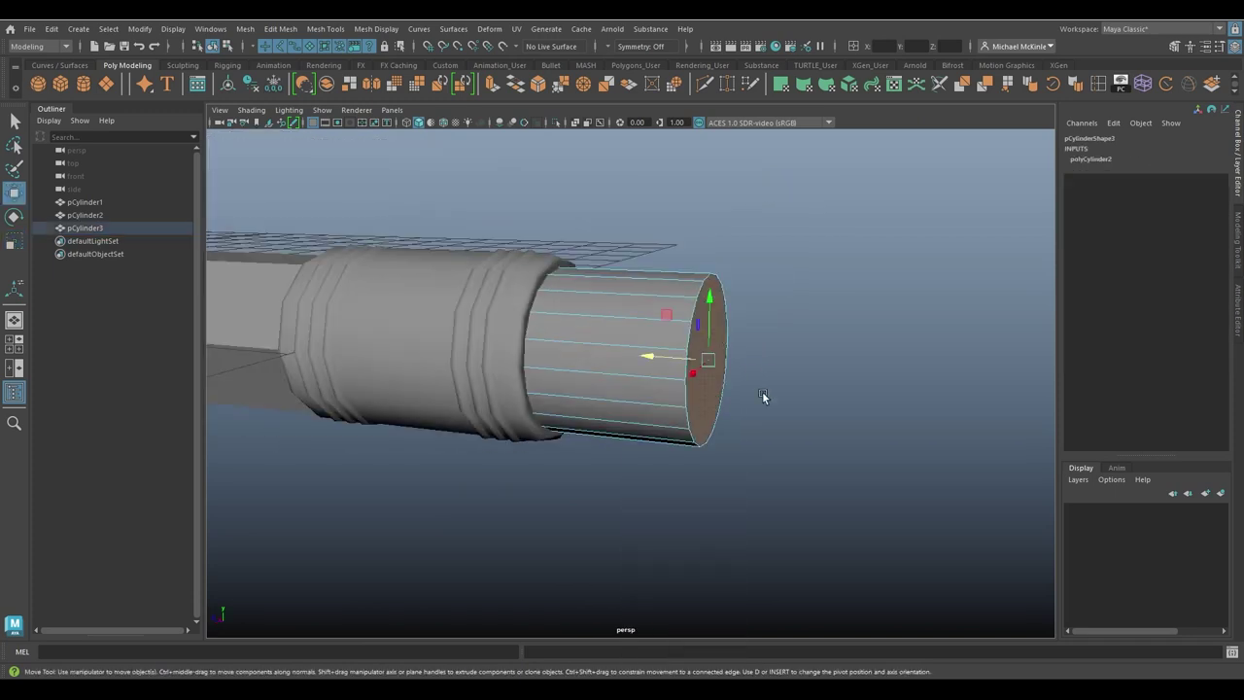
{"action": "left_click", "coordinate": [280, 29]}
{"action": "left_click", "coordinate": [310, 76]}
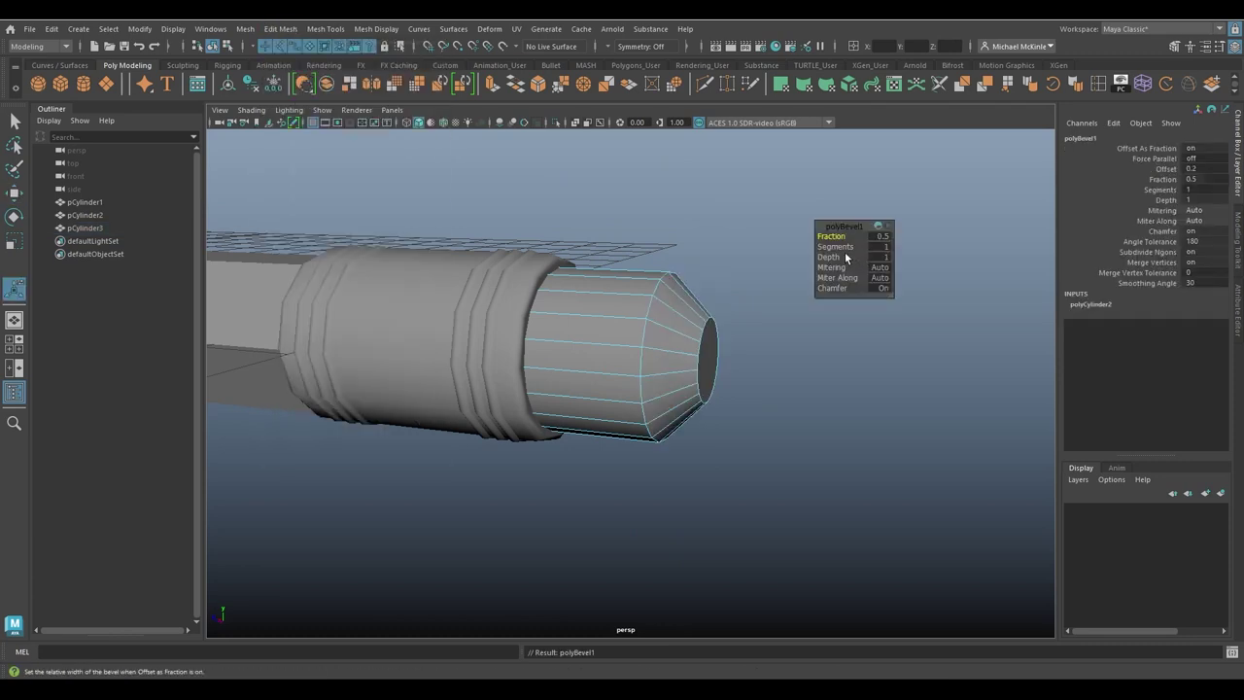
{"action": "left_click_drag", "start_coordinate": [836, 247], "coordinate": [813, 237]}
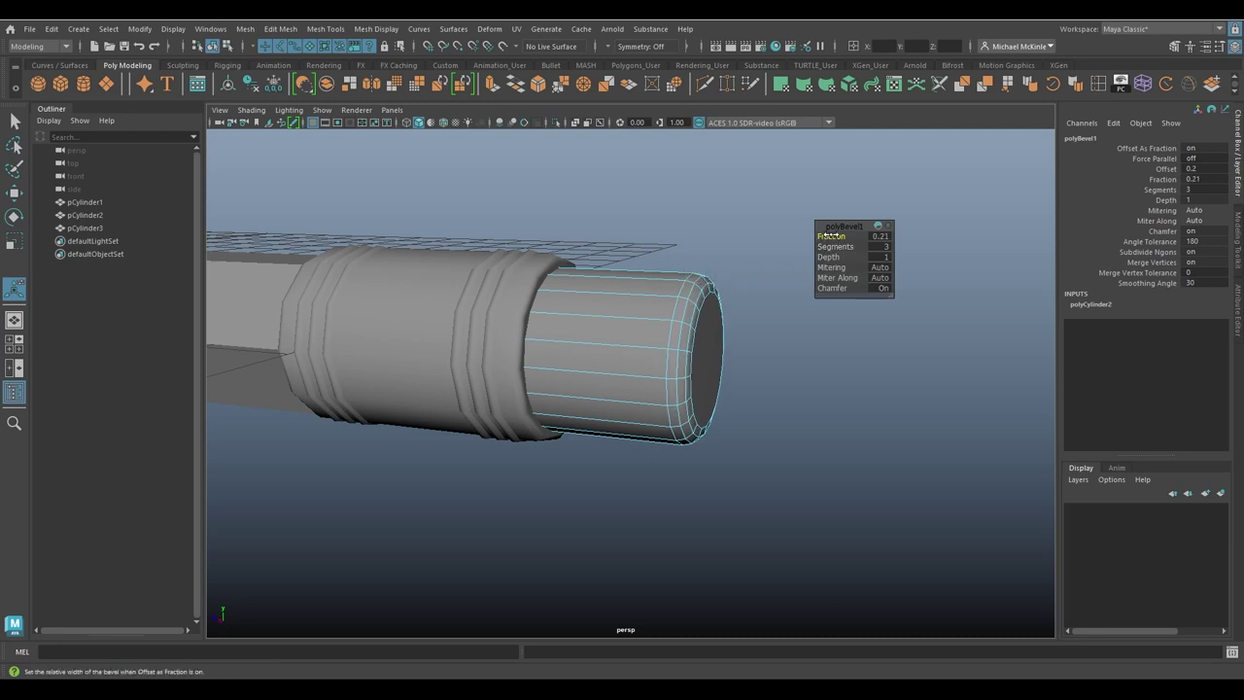
{"action": "left_click_drag", "start_coordinate": [831, 235], "coordinate": [824, 236]}
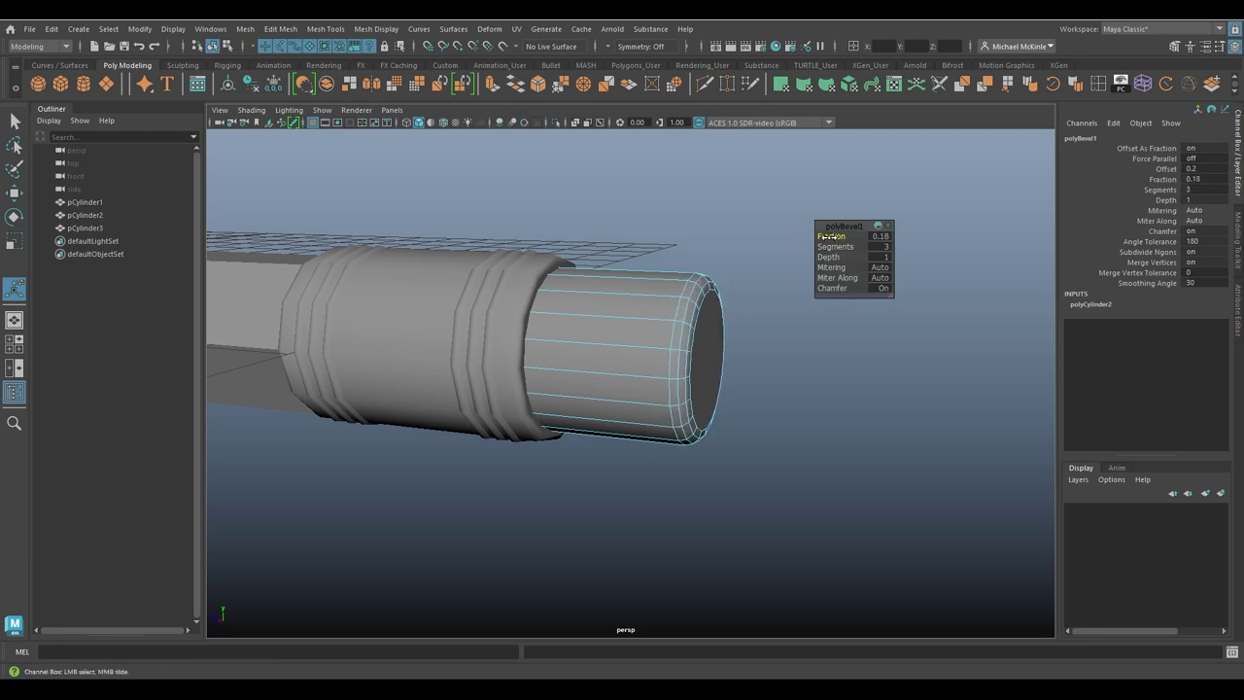
{"action": "key", "text": "w"}
{"action": "right_click_drag", "start_coordinate": [703, 289], "coordinate": [761, 270]}
{"action": "left_click", "coordinate": [762, 272]}
Step: Examine the eraser, the ferrule and the whole pencil from several angles
{"action": "left_click_drag", "start_coordinate": [715, 313], "coordinate": [859, 382], "text": "alt"}
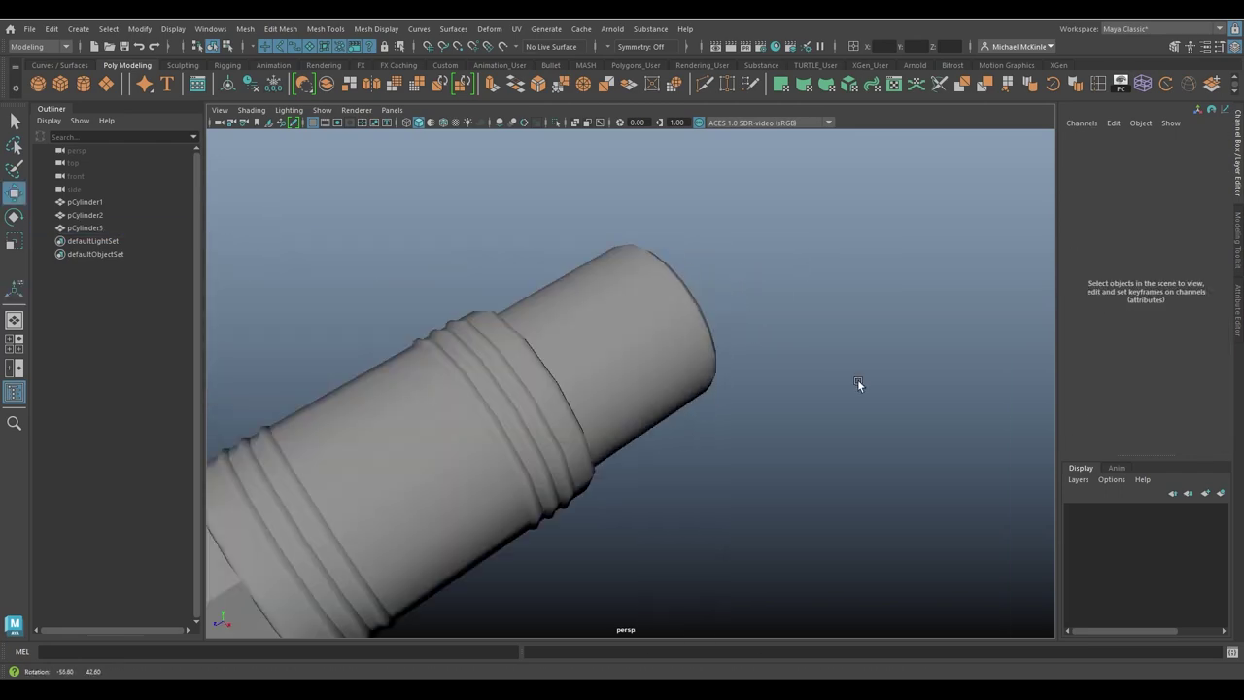
{"action": "right_click_drag", "start_coordinate": [857, 382], "coordinate": [830, 406], "text": "alt"}
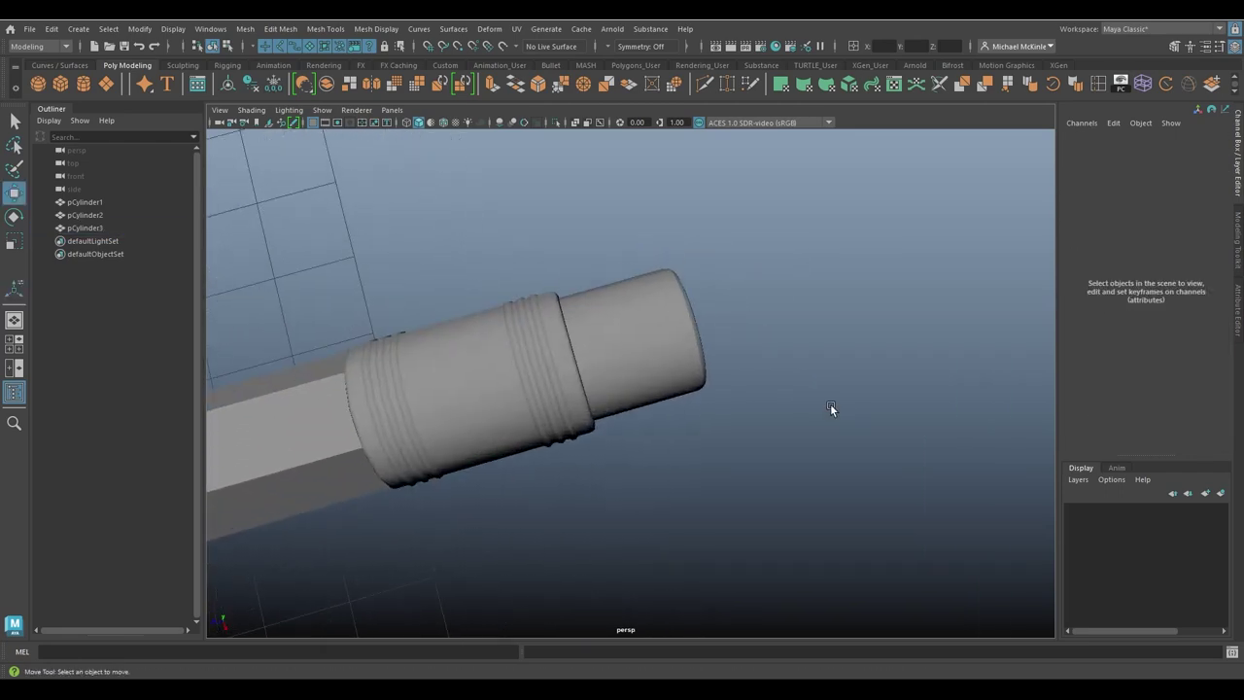
{"action": "left_click_drag", "start_coordinate": [830, 403], "coordinate": [804, 345], "text": "alt"}
{"action": "right_click_drag", "start_coordinate": [804, 345], "coordinate": [574, 399], "text": "alt"}
{"action": "left_click_drag", "start_coordinate": [573, 399], "coordinate": [628, 357], "text": "alt"}
{"action": "middle_click_drag", "start_coordinate": [628, 356], "coordinate": [807, 362], "text": "alt"}
{"action": "right_click_drag", "start_coordinate": [807, 361], "coordinate": [773, 395], "text": "alt"}
{"action": "mouse_move", "coordinate": [773, 394]}
{"action": "left_mouse_down", "text": "alt"}
{"action": "mouse_move", "coordinate": [736, 366]}
{"action": "mouse_move", "coordinate": [772, 389]}
{"action": "mouse_move", "coordinate": [807, 389]}
{"action": "mouse_move", "coordinate": [719, 348]}
{"action": "left_mouse_up", "text": "alt"}
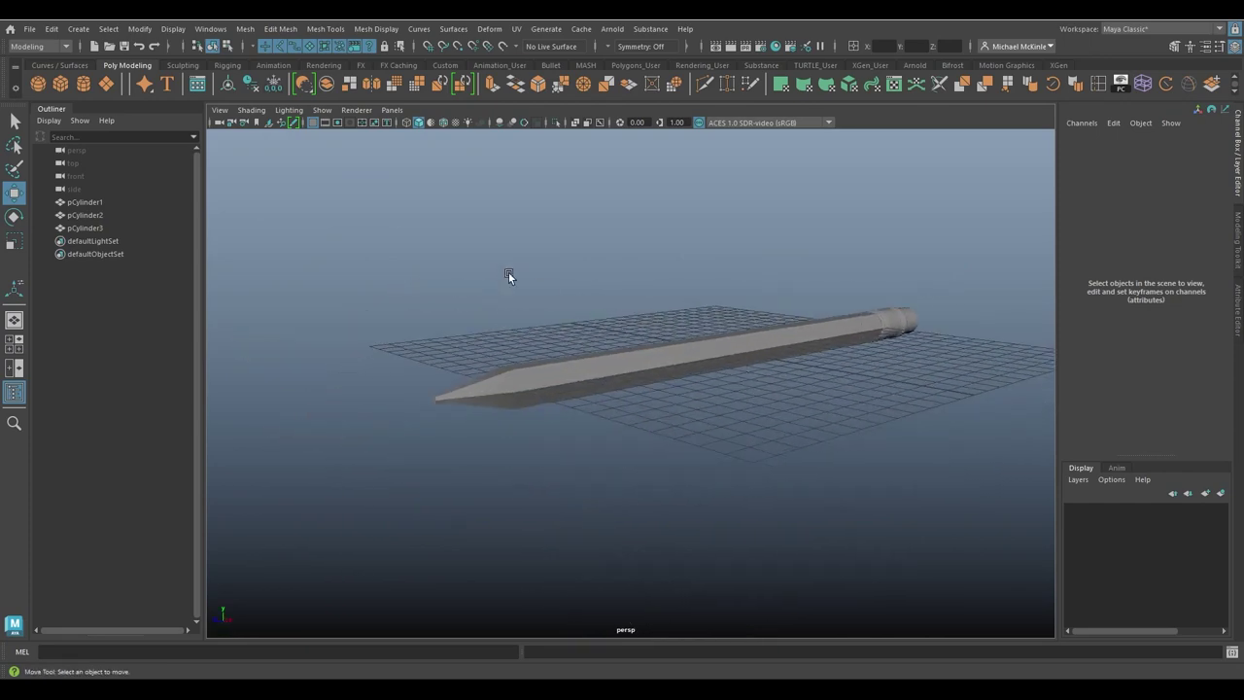
{"action": "mouse_move", "coordinate": [508, 272]}
{"action": "left_mouse_down"}
{"action": "mouse_move", "coordinate": [807, 415]}
{"action": "mouse_move", "coordinate": [737, 414]}
{"action": "mouse_move", "coordinate": [794, 428]}
{"action": "mouse_move", "coordinate": [689, 380]}
{"action": "mouse_move", "coordinate": [444, 178]}
{"action": "left_mouse_up"}
{"action": "mouse_move", "coordinate": [321, 136]}
{"action": "left_mouse_down", "text": "alt"}
{"action": "mouse_move", "coordinate": [651, 325]}
{"action": "mouse_move", "coordinate": [692, 387]}
{"action": "left_mouse_up", "text": "alt"}
{"action": "left_click", "coordinate": [693, 388]}
{"action": "mouse_move", "coordinate": [551, 297]}
{"action": "left_mouse_down", "text": "alt"}
{"action": "mouse_move", "coordinate": [593, 414]}
{"action": "mouse_move", "coordinate": [599, 369]}
{"action": "left_mouse_up", "text": "alt"}
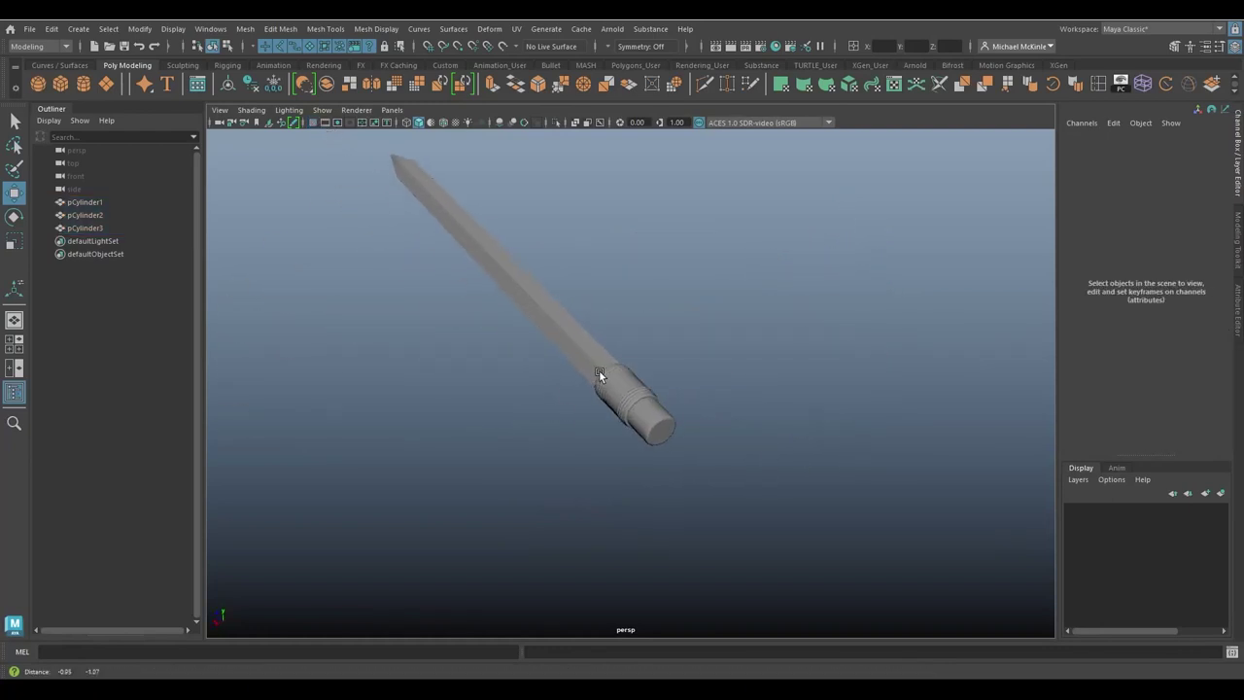
{"action": "right_click_drag", "start_coordinate": [599, 369], "coordinate": [748, 422], "text": "alt"}
{"action": "left_click_drag", "start_coordinate": [748, 422], "coordinate": [881, 400], "text": "alt"}
{"action": "right_click_drag", "start_coordinate": [881, 400], "coordinate": [764, 388], "text": "alt"}
{"action": "mouse_move", "coordinate": [764, 388]}
{"action": "left_mouse_down", "text": "alt"}
{"action": "mouse_move", "coordinate": [795, 428]}
{"action": "mouse_move", "coordinate": [779, 443]}
{"action": "left_mouse_up", "text": "alt"}
{"action": "right_click_drag", "start_coordinate": [778, 443], "coordinate": [800, 447], "text": "alt"}
{"action": "mouse_move", "coordinate": [799, 446]}
{"action": "left_mouse_down", "text": "alt"}
{"action": "mouse_move", "coordinate": [752, 445]}
{"action": "mouse_move", "coordinate": [811, 422]}
{"action": "mouse_move", "coordinate": [778, 441]}
{"action": "left_mouse_up", "text": "alt"}
{"action": "left_click", "coordinate": [781, 444]}
{"action": "middle_click_drag", "start_coordinate": [781, 443], "coordinate": [741, 402], "text": "alt"}
{"action": "right_click_drag", "start_coordinate": [745, 418], "coordinate": [892, 481], "text": "alt"}
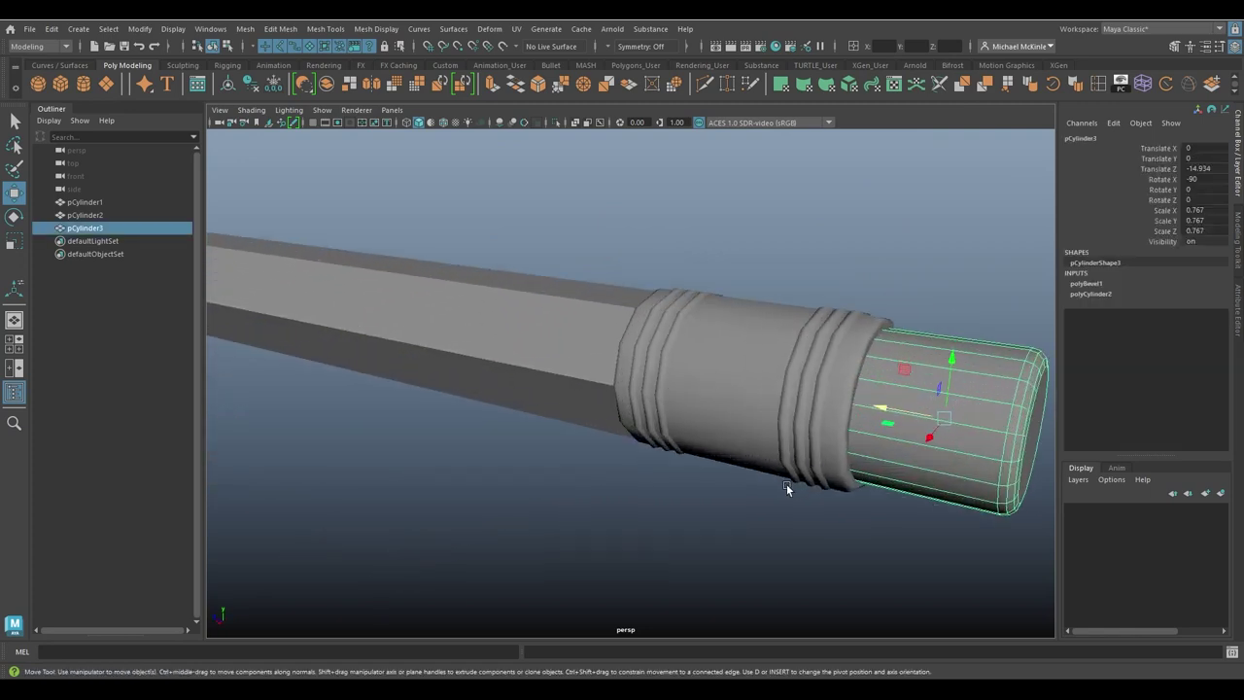
{"action": "left_click_drag", "start_coordinate": [787, 483], "coordinate": [794, 480], "text": "alt"}
{"action": "middle_click_drag", "start_coordinate": [951, 465], "coordinate": [724, 406], "text": "alt"}
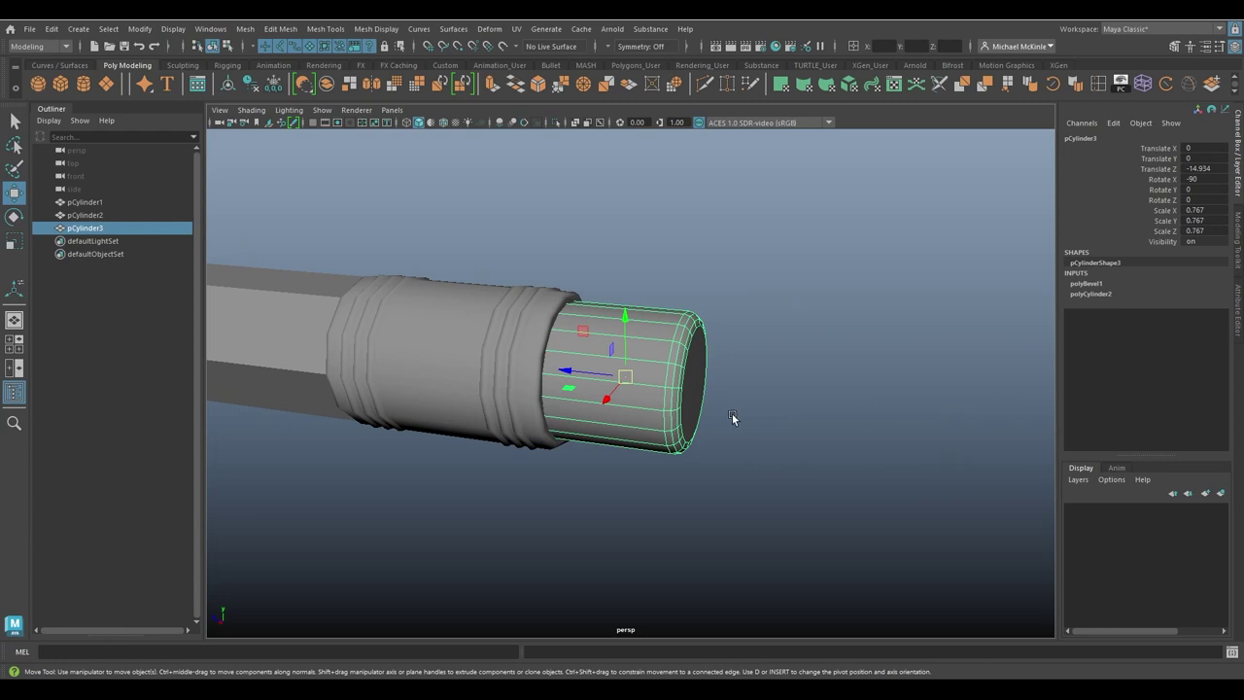
{"action": "middle_click_drag", "start_coordinate": [398, 369], "coordinate": [622, 387], "text": "alt"}
Step: Select the pencil body and examine the edges around its sharpened tip
{"action": "left_click", "coordinate": [608, 343]}
{"action": "left_click_drag", "start_coordinate": [608, 343], "coordinate": [633, 420], "text": "alt"}
{"action": "middle_click_drag", "start_coordinate": [633, 420], "coordinate": [730, 357], "text": "alt"}
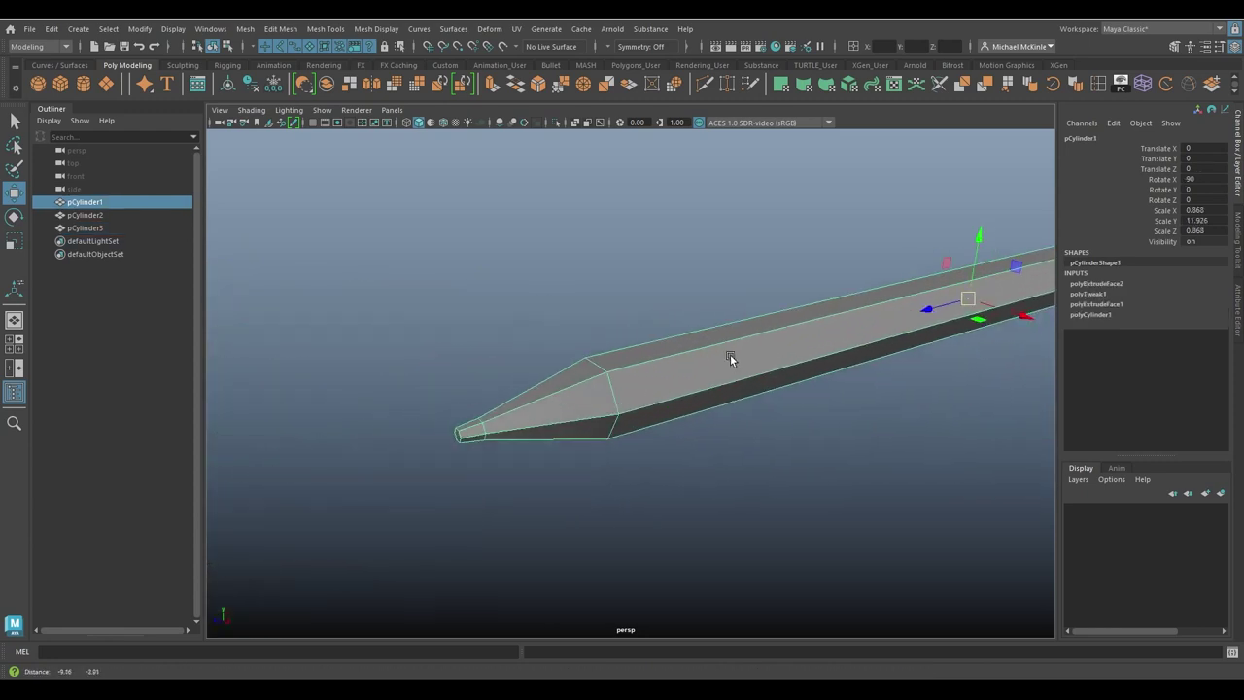
{"action": "mouse_move", "coordinate": [710, 381]}
{"action": "left_mouse_down", "text": "alt"}
{"action": "mouse_move", "coordinate": [782, 384]}
{"action": "mouse_move", "coordinate": [651, 389]}
{"action": "mouse_move", "coordinate": [766, 325]}
{"action": "left_mouse_up", "text": "alt"}
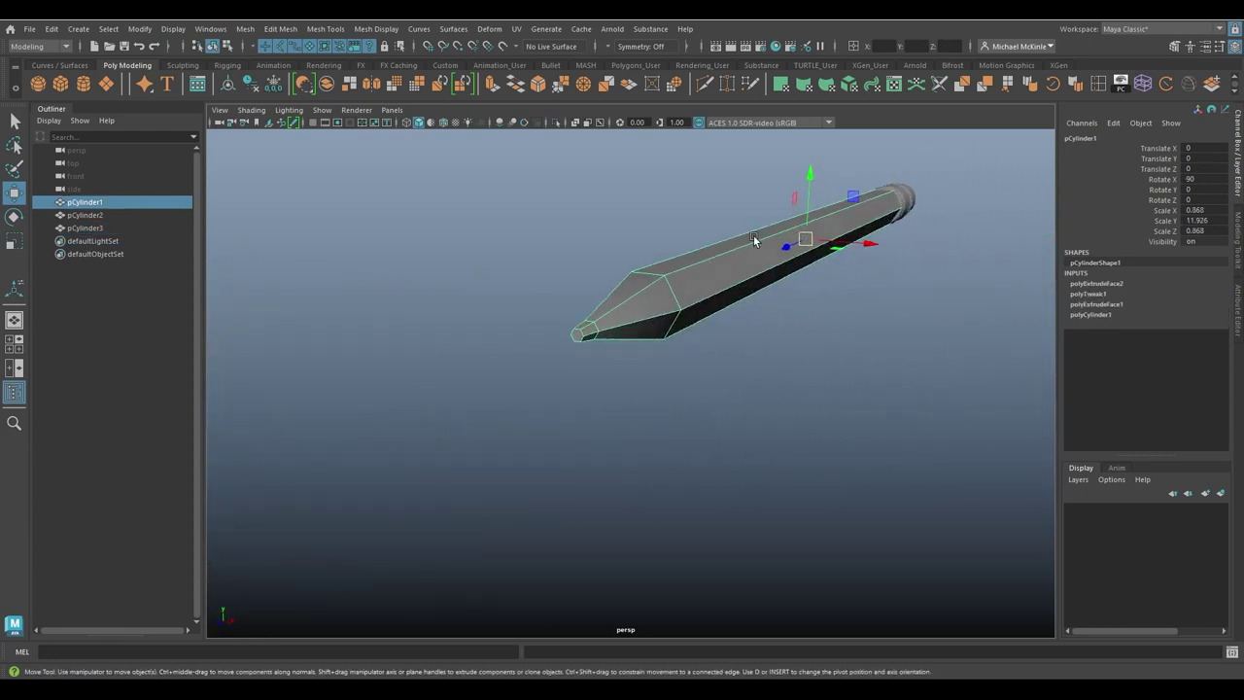
{"action": "middle_click_drag", "start_coordinate": [759, 286], "coordinate": [717, 334], "text": "alt"}
{"action": "right_click_drag", "start_coordinate": [718, 334], "coordinate": [734, 280], "text": "alt"}
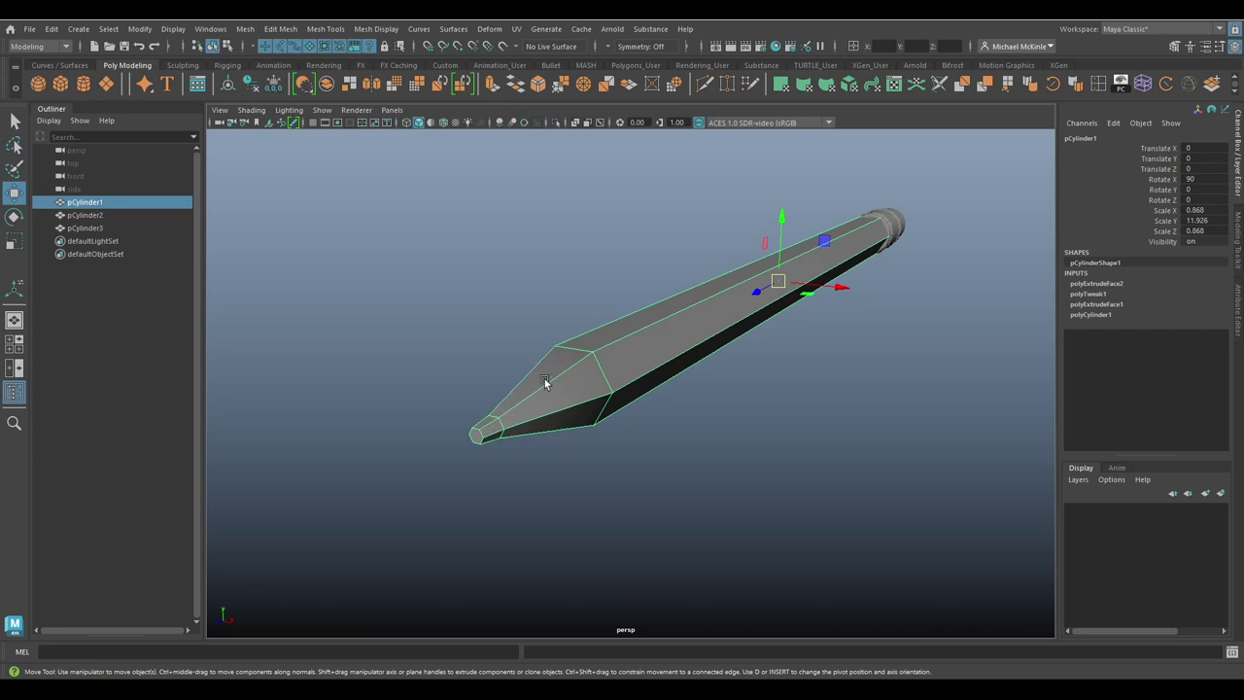
{"action": "middle_click_drag", "start_coordinate": [628, 402], "coordinate": [705, 391], "text": "alt"}
{"action": "right_click_drag", "start_coordinate": [705, 392], "coordinate": [739, 414], "text": "alt"}
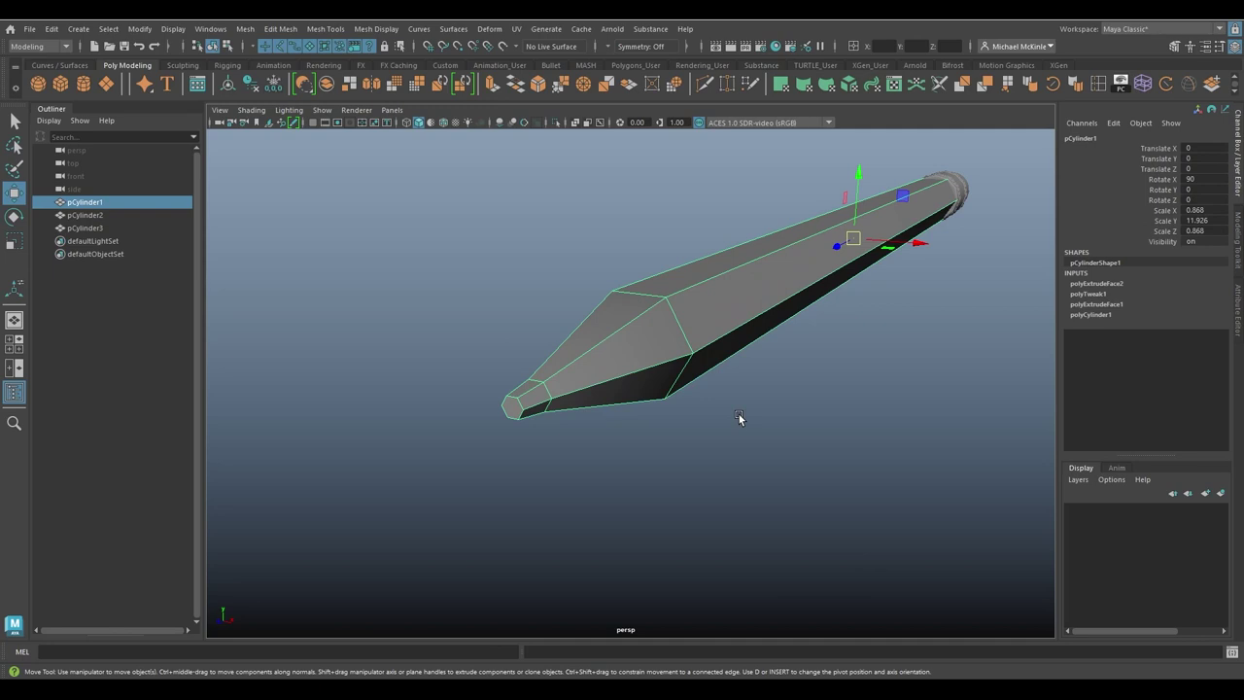
Step: Compare the pencil body's smooth mesh preview with its unsmoothed display
{"action": "key", "text": "3"}
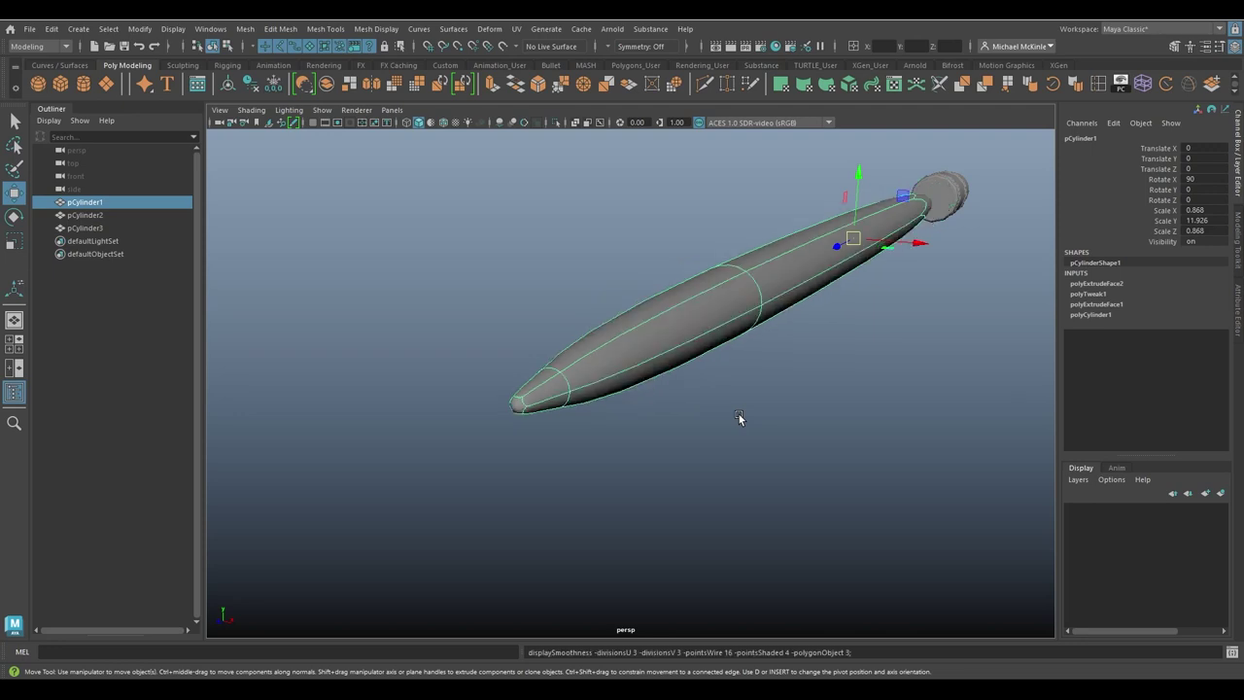
{"action": "key", "text": "1"}
{"action": "key", "text": "3"}
{"action": "key", "text": "1"}
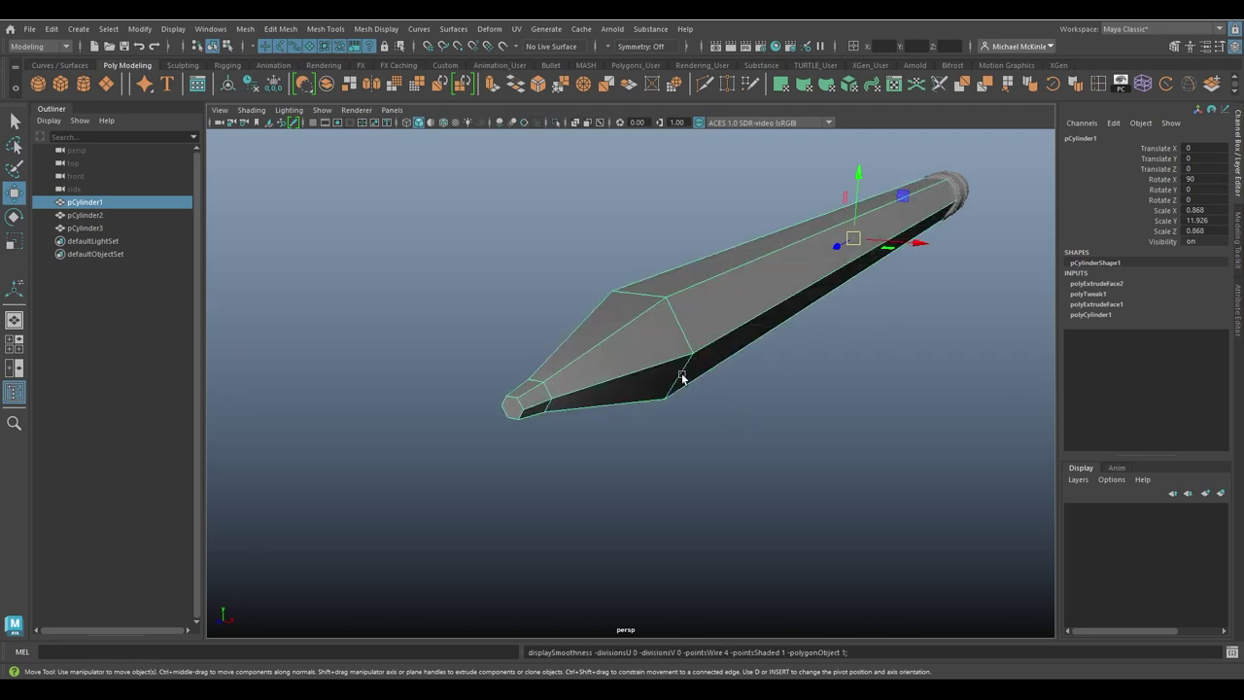
{"action": "key", "text": "3"}
{"action": "key", "text": "1"}
{"action": "key", "text": "3"}
{"action": "key", "text": "1"}
Step: Inspect the pencil body as a smooth preview inside its original cage, then restore the unsmoothed display
{"action": "key", "text": "2"}
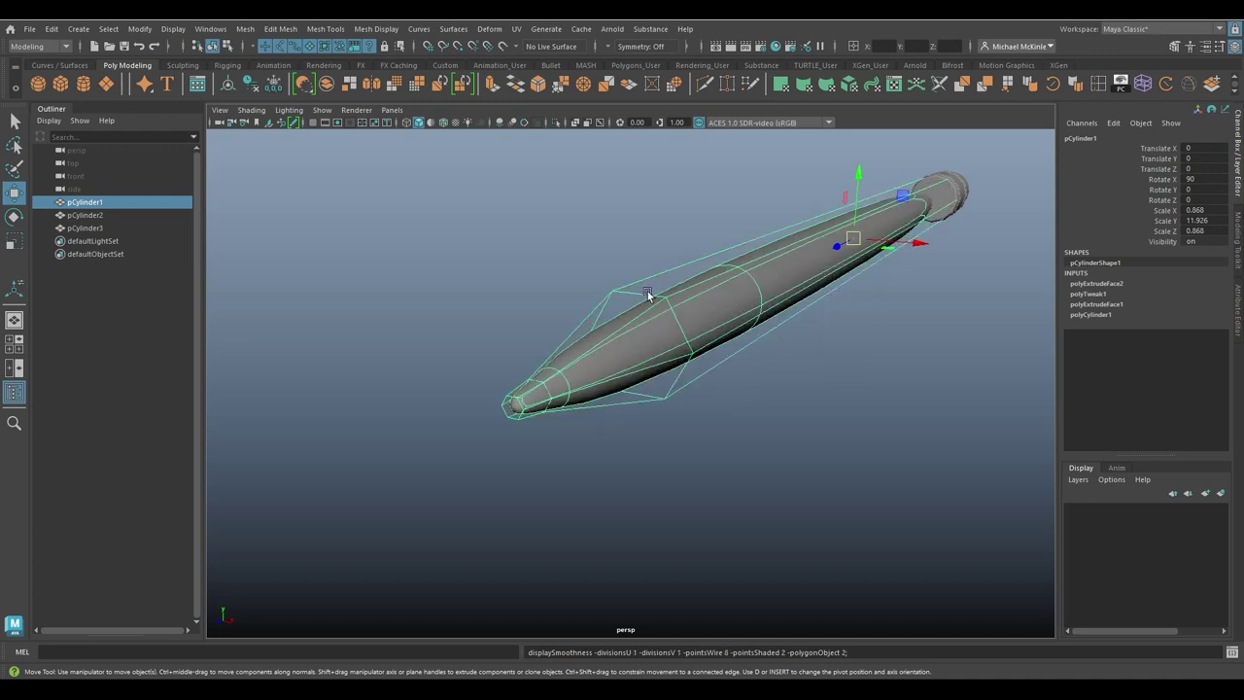
{"action": "left_click", "coordinate": [763, 425]}
{"action": "left_click_drag", "start_coordinate": [763, 426], "coordinate": [842, 422], "text": "alt"}
{"action": "scroll", "coordinate": [842, 421], "scroll_direction": "down", "scroll_amount": 5}
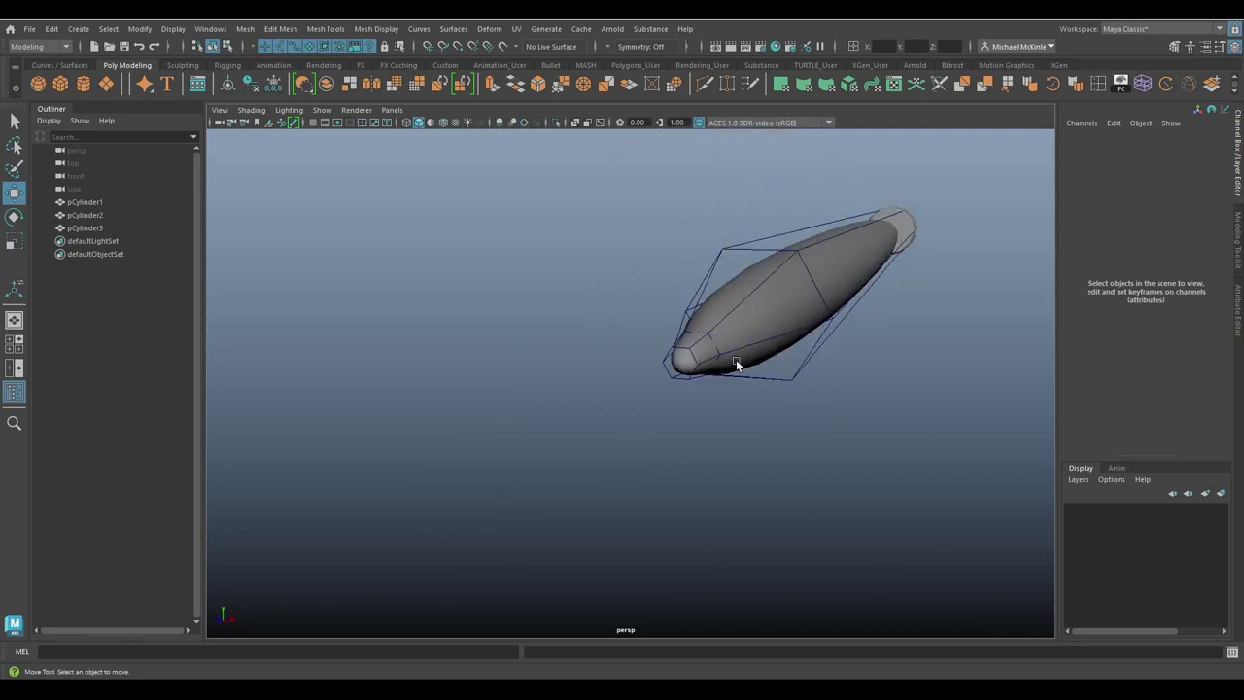
{"action": "scroll", "coordinate": [909, 335], "scroll_direction": "up", "scroll_amount": 3}
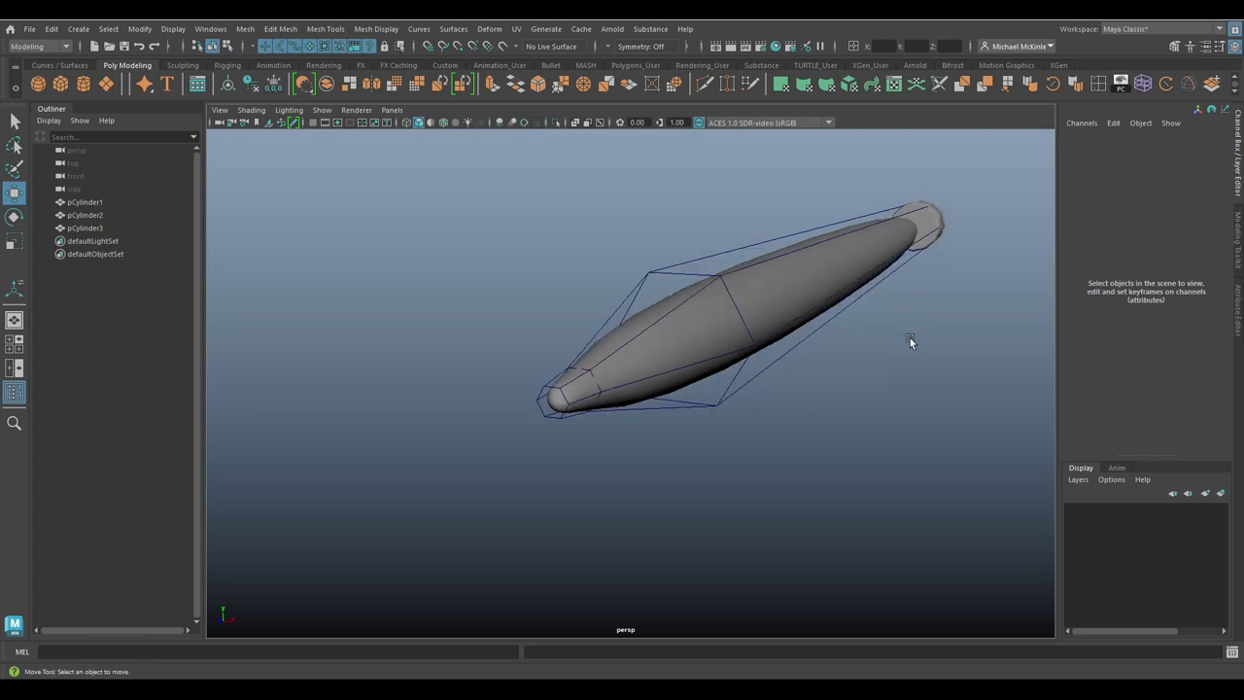
{"action": "left_click", "coordinate": [800, 305]}
{"action": "key", "text": "1"}
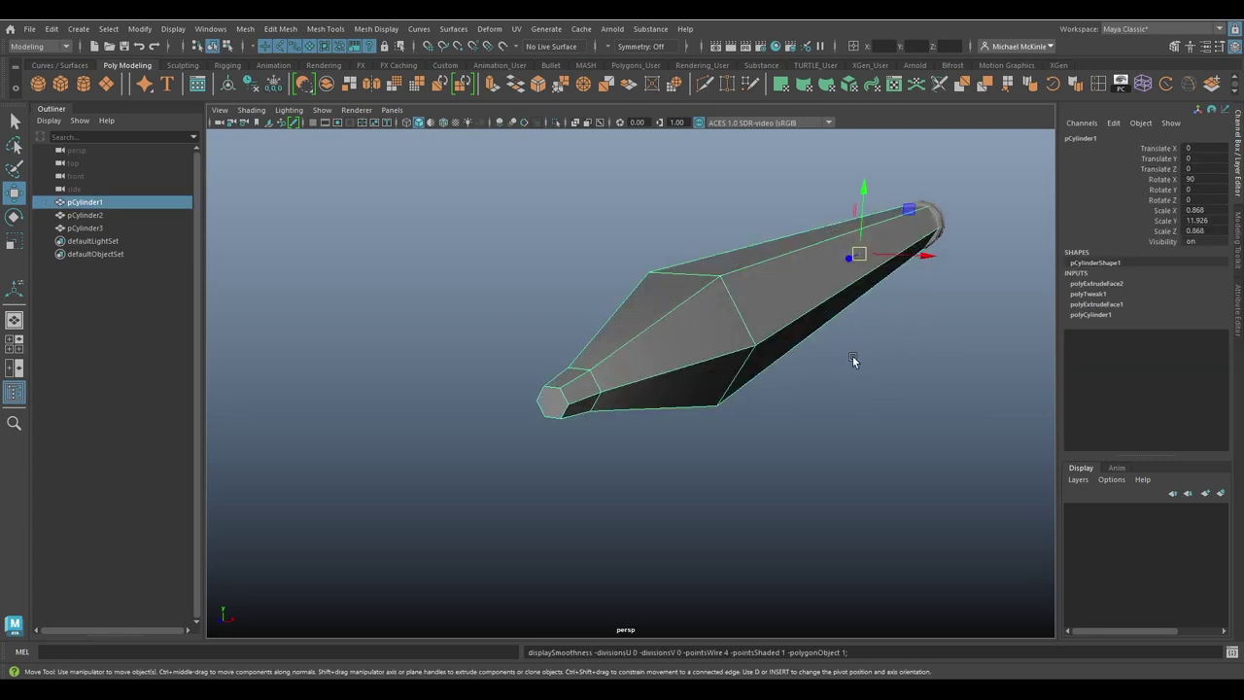
Step: Reselect the pencil body and toggle between its smooth mesh preview and its unsmoothed shape, ending unsmoothed
{"action": "left_click", "coordinate": [875, 424]}
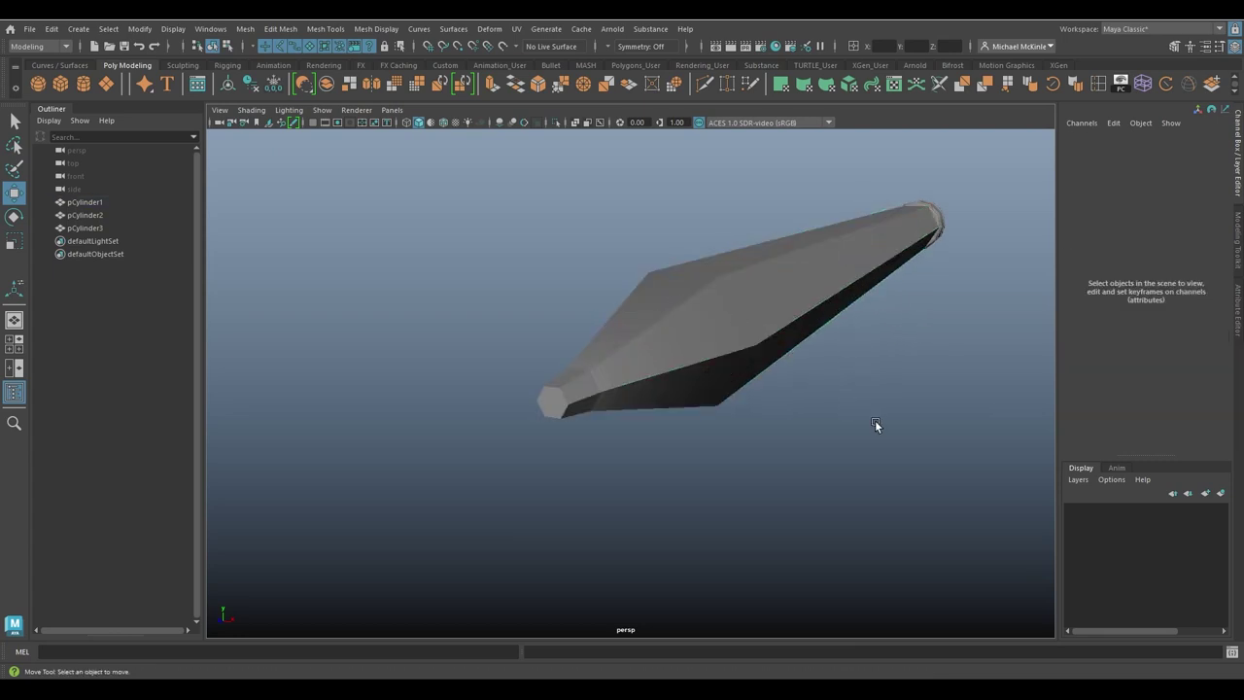
{"action": "left_click", "coordinate": [778, 300]}
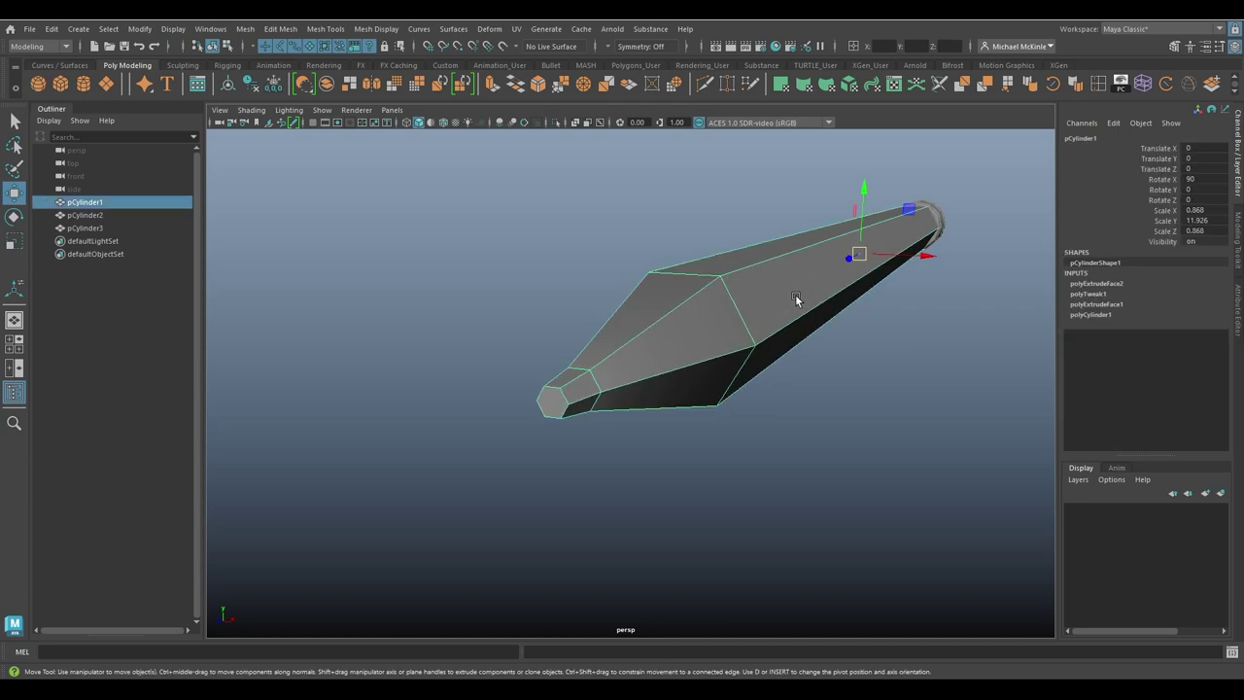
{"action": "key", "text": "3"}
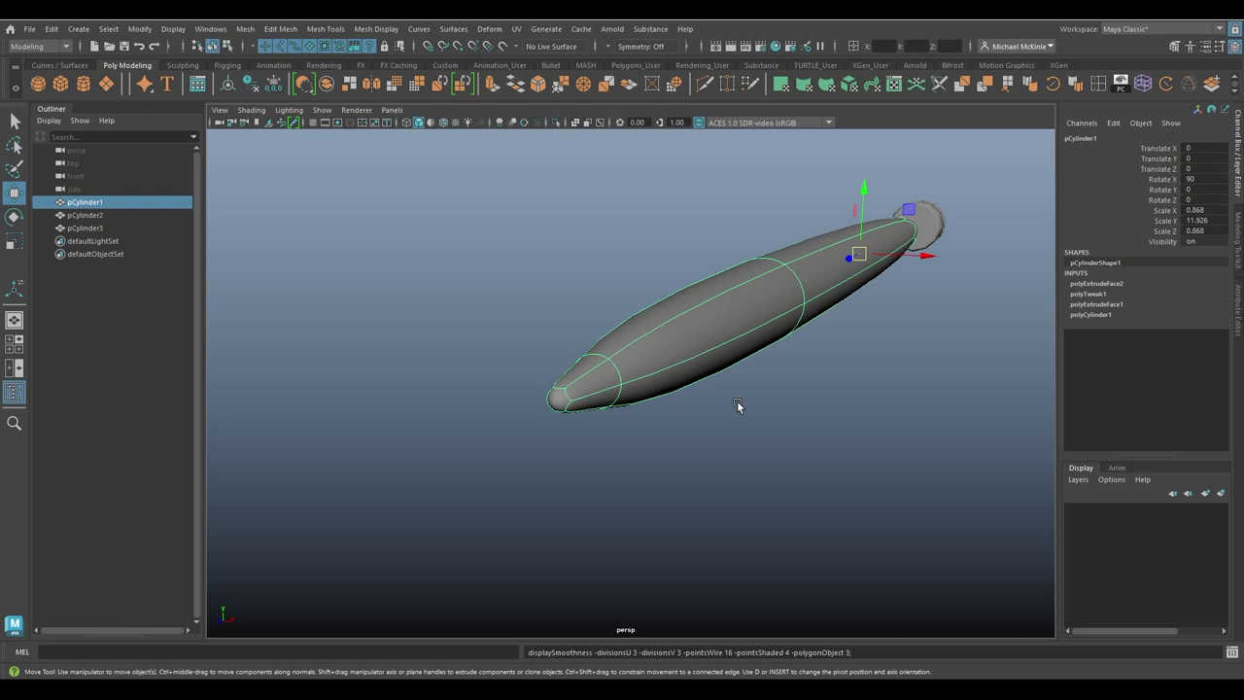
{"action": "key", "text": "1"}
{"action": "key", "text": "3"}
{"action": "key", "text": "1"}
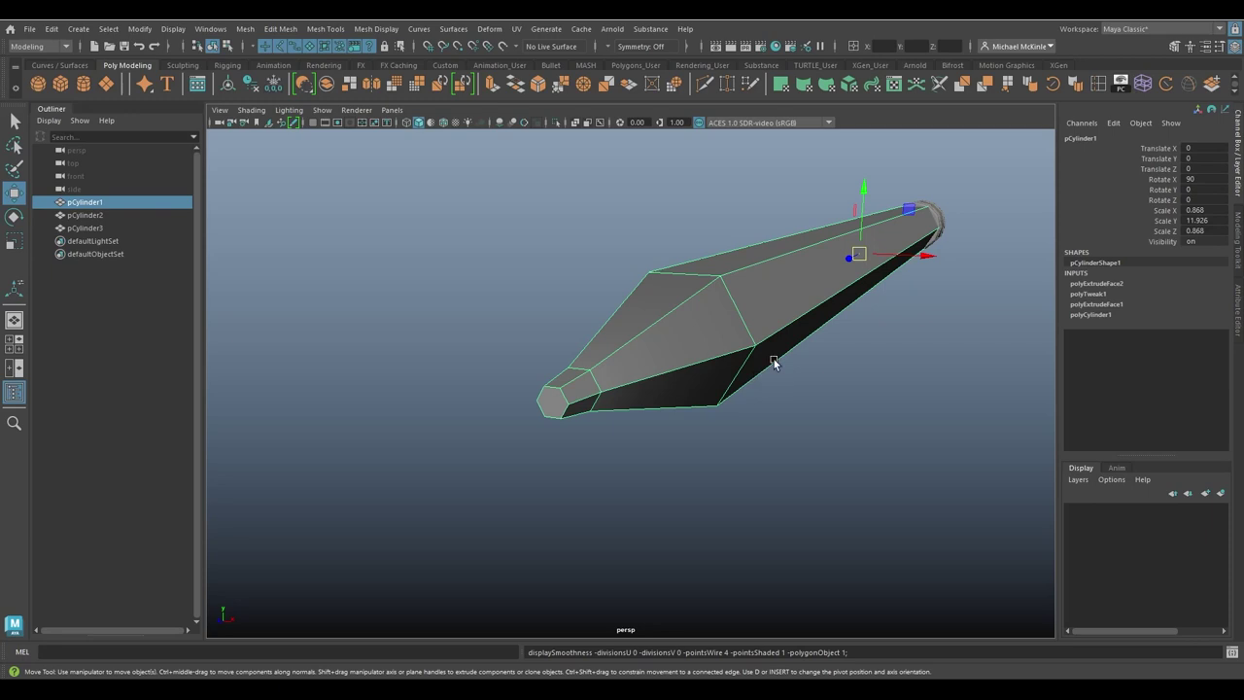
{"action": "key", "text": "3"}
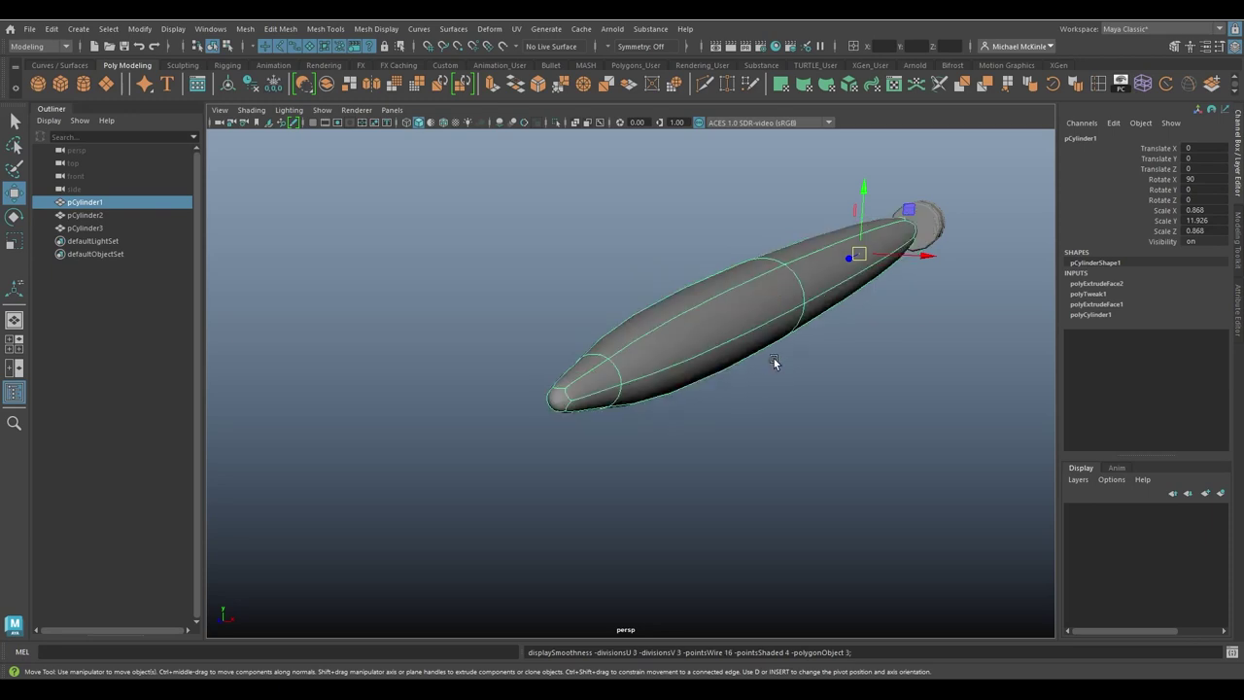
{"action": "key", "text": "1"}
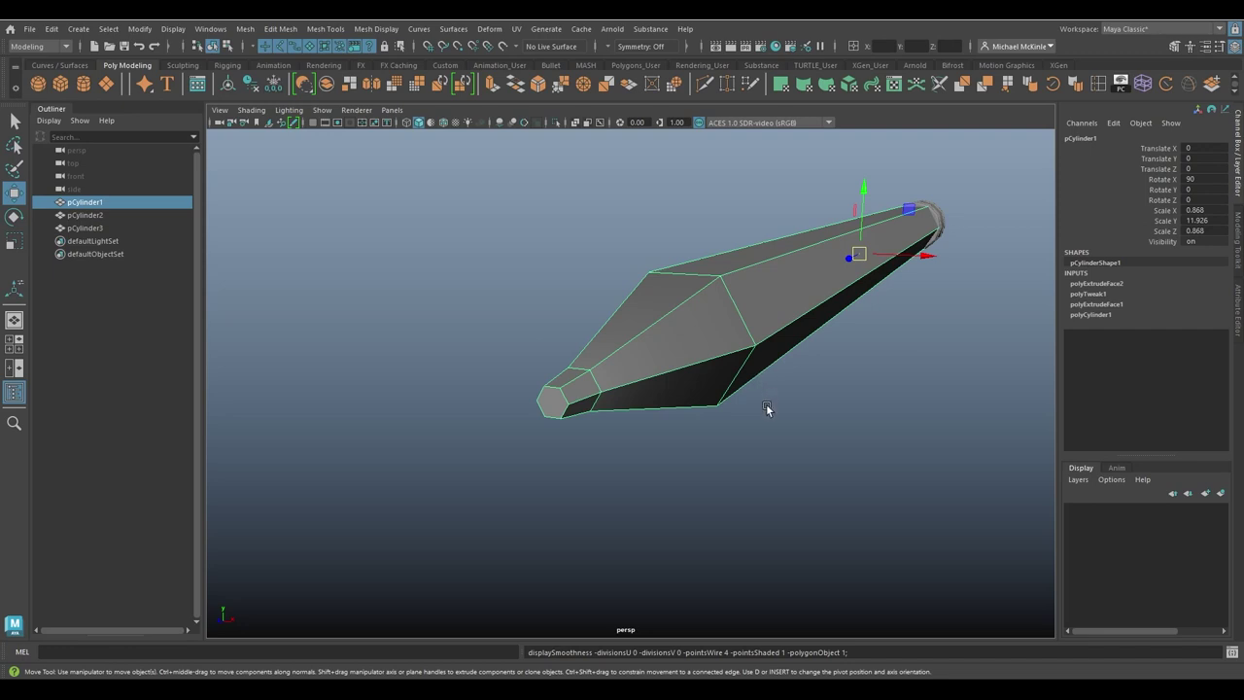
Step: Create a polygon cube, scale it uniformly to about 9.23 and place it beside the pencil at about X 11.7
{"action": "middle_click_drag", "start_coordinate": [683, 359], "coordinate": [797, 320], "text": "alt"}
{"action": "right_click_drag", "start_coordinate": [797, 321], "coordinate": [611, 321], "text": "alt"}
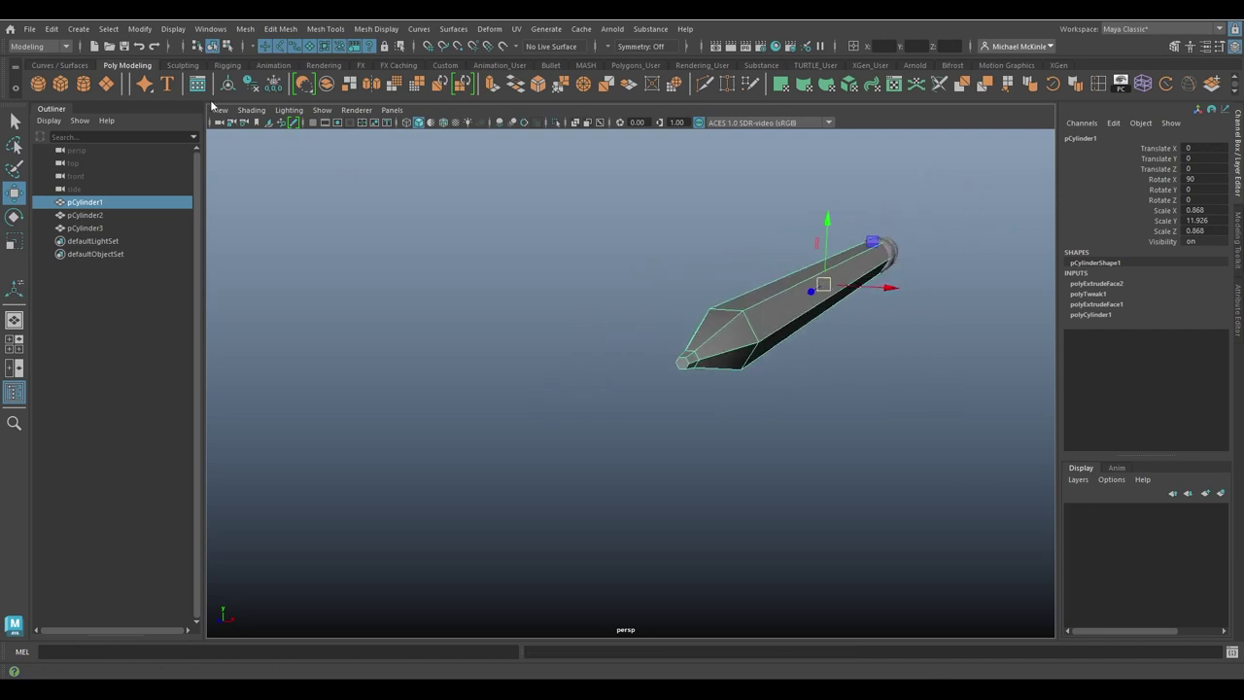
{"action": "left_click", "coordinate": [62, 84]}
{"action": "left_click_drag", "start_coordinate": [583, 316], "coordinate": [737, 307], "text": "alt"}
{"action": "right_click_drag", "start_coordinate": [738, 308], "coordinate": [564, 311], "text": "alt"}
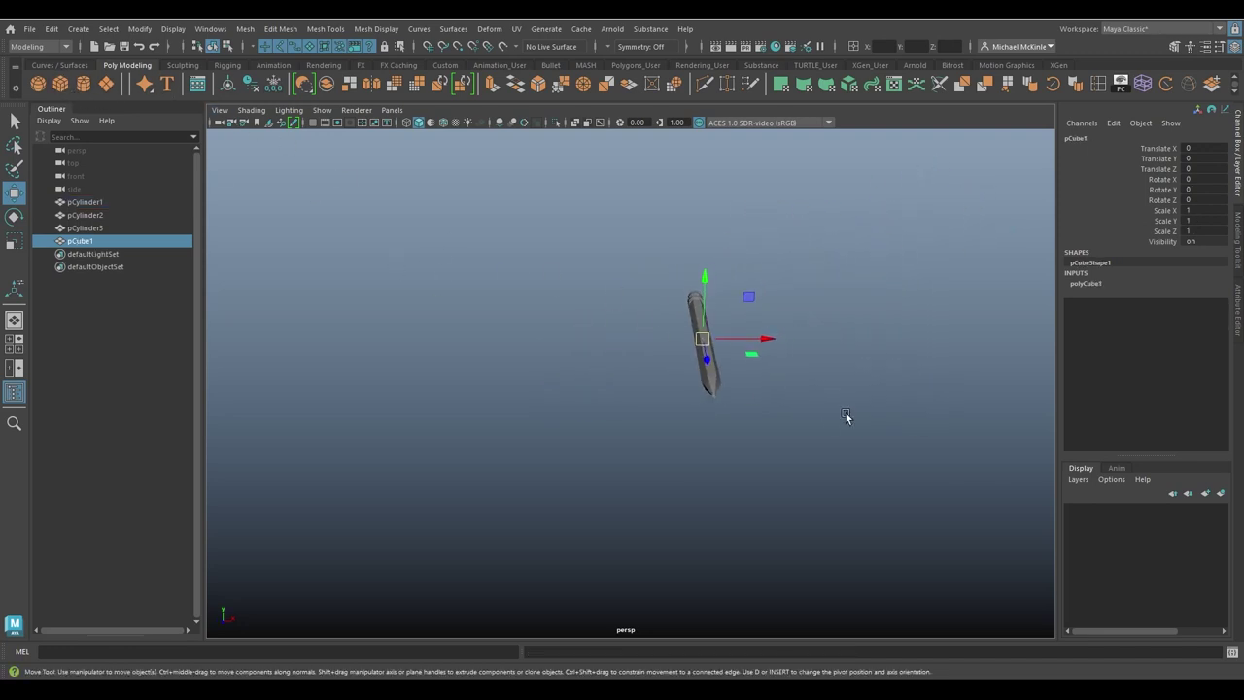
{"action": "middle_click_drag", "start_coordinate": [845, 413], "coordinate": [679, 445], "text": "alt"}
{"action": "left_click_drag", "start_coordinate": [608, 369], "coordinate": [707, 420]}
{"action": "key", "text": "r"}
{"action": "key", "text": "w"}
Step: Duplicate the cube twice along the X axis, placing the copies at about X 27.4 and X 42.1
{"action": "middle_click_drag", "start_coordinate": [706, 420], "coordinate": [602, 392], "text": "alt"}
{"action": "mouse_move", "coordinate": [591, 365]}
{"action": "left_mouse_down"}
{"action": "mouse_move", "coordinate": [786, 380]}
{"action": "mouse_move", "coordinate": [941, 368]}
{"action": "mouse_move", "coordinate": [865, 368]}
{"action": "mouse_move", "coordinate": [803, 401]}
{"action": "mouse_move", "coordinate": [905, 402]}
{"action": "mouse_move", "coordinate": [862, 392]}
{"action": "left_mouse_up"}
{"action": "left_click_drag", "start_coordinate": [777, 401], "coordinate": [703, 405], "text": "alt"}
{"action": "right_click_drag", "start_coordinate": [703, 405], "coordinate": [770, 410], "text": "alt"}
{"action": "left_click_drag", "start_coordinate": [770, 410], "coordinate": [702, 388], "text": "alt"}
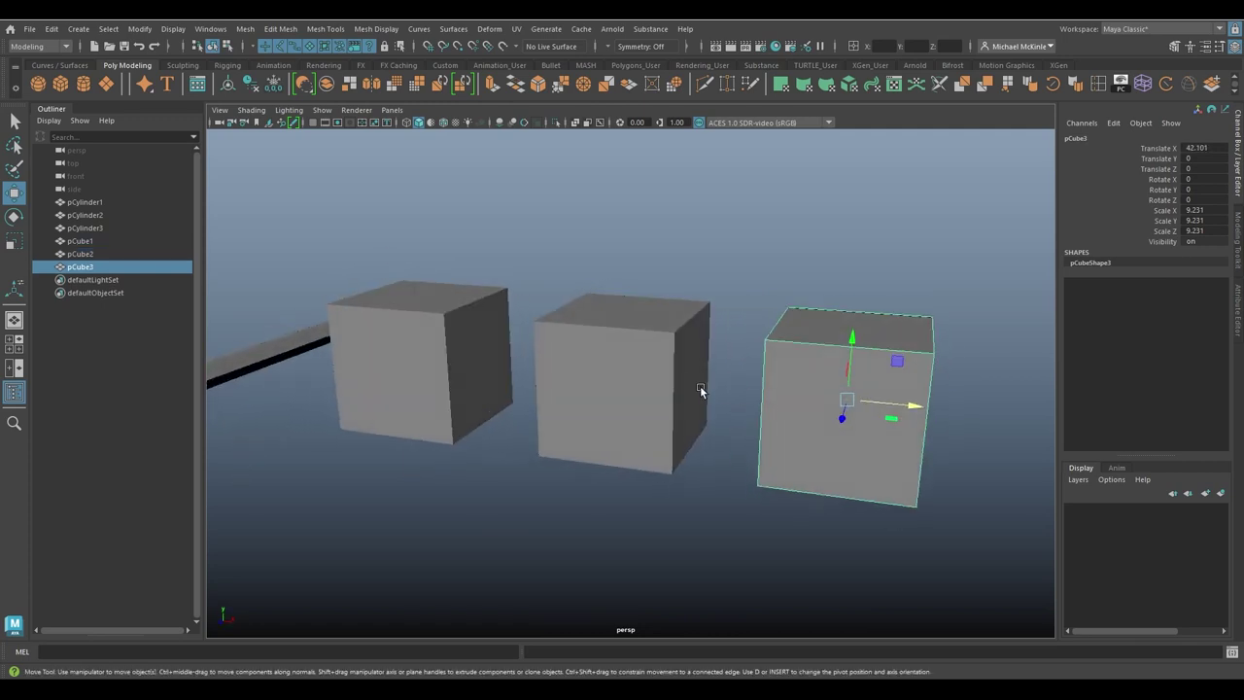
Step: Bevel the middle cube's edges with a fraction of 0.12 and one segment
{"action": "left_click", "coordinate": [660, 336]}
{"action": "left_click_drag", "start_coordinate": [660, 340], "coordinate": [631, 353], "text": "alt"}
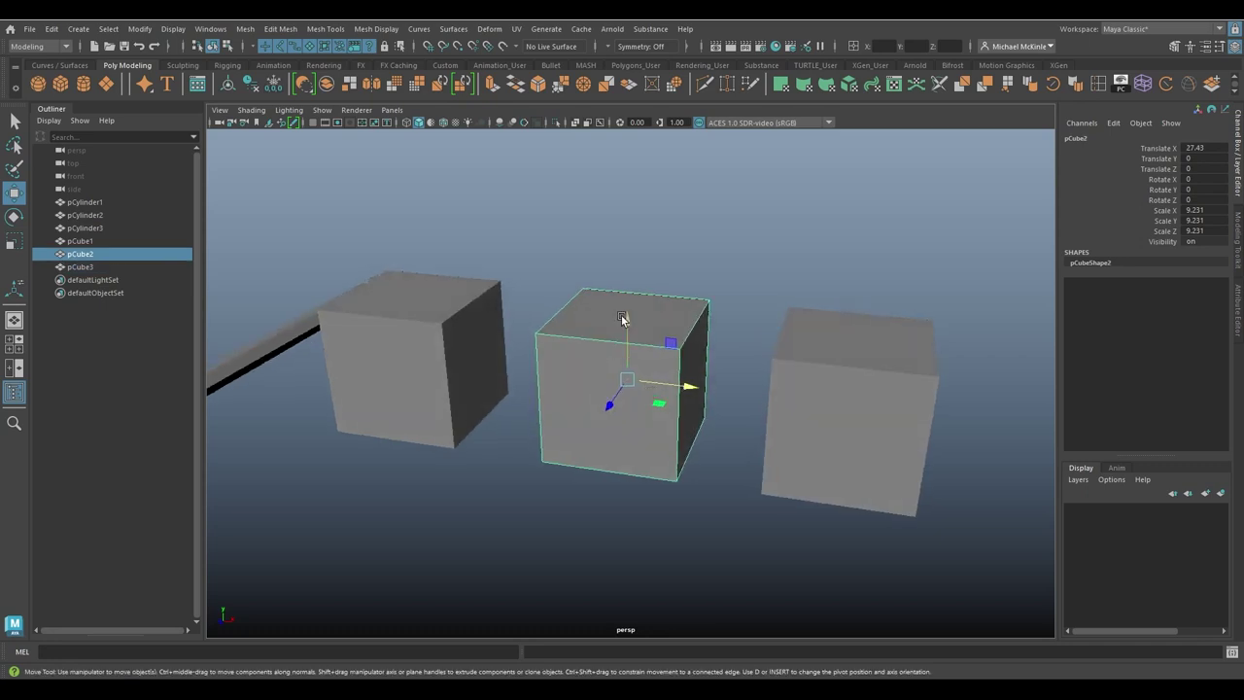
{"action": "left_click", "coordinate": [280, 28]}
{"action": "left_click", "coordinate": [297, 80]}
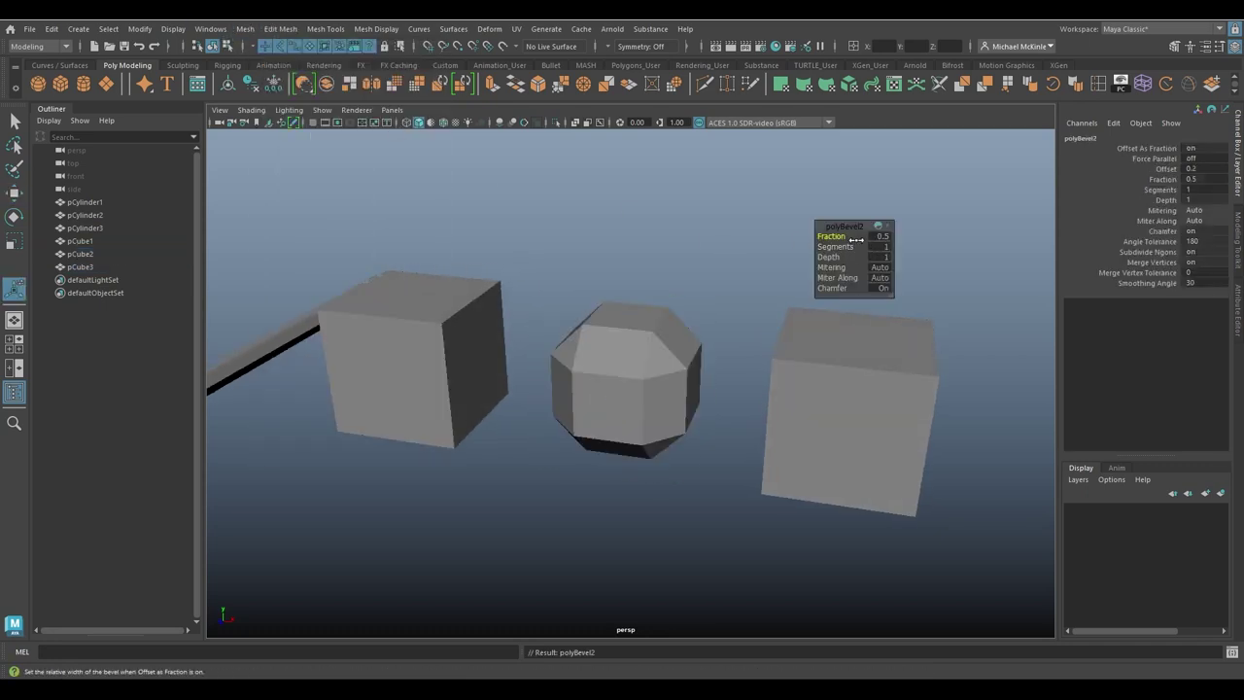
{"action": "left_click_drag", "start_coordinate": [834, 238], "coordinate": [808, 239]}
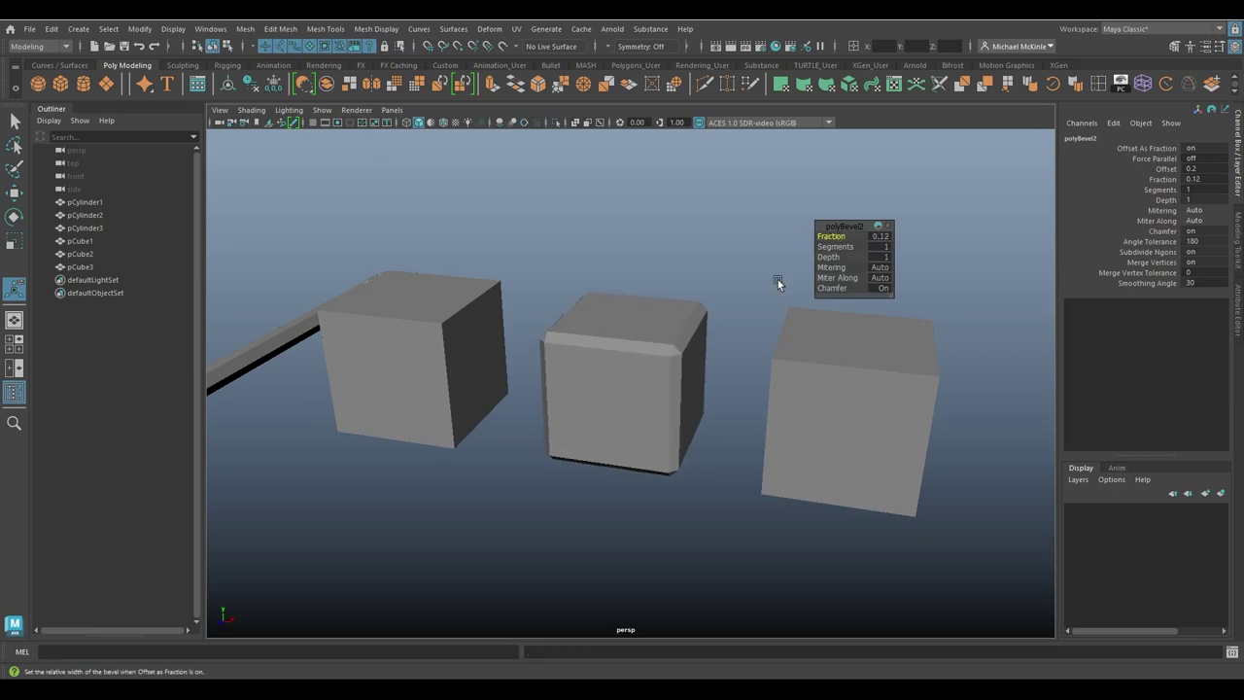
Step: Bevel the third cube, the one farthest from the pencil, with a fraction of 0.12 and 2 segments
{"action": "left_click_drag", "start_coordinate": [680, 355], "coordinate": [636, 367], "text": "alt"}
{"action": "left_click", "coordinate": [636, 367]}
{"action": "left_click_drag", "start_coordinate": [715, 413], "coordinate": [664, 428], "text": "alt"}
{"action": "right_click_drag", "start_coordinate": [664, 428], "coordinate": [743, 434], "text": "alt"}
{"action": "left_click", "coordinate": [743, 434]}
{"action": "left_click_drag", "start_coordinate": [743, 434], "coordinate": [806, 434], "text": "alt"}
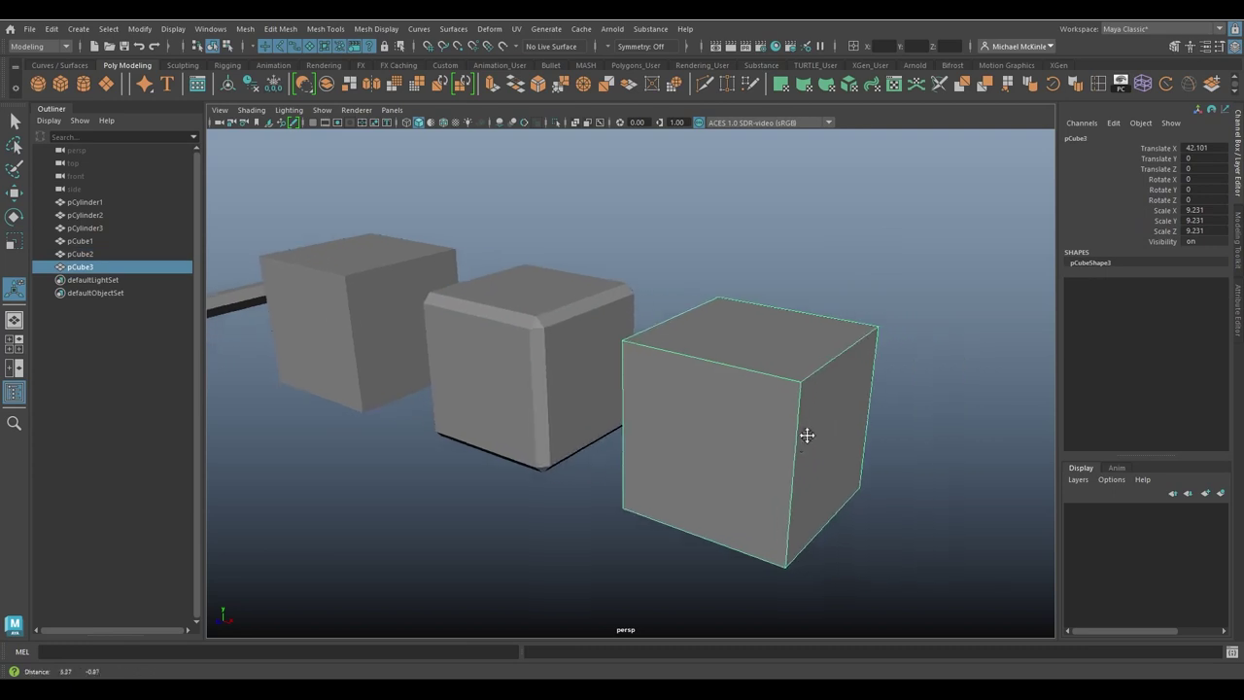
{"action": "left_click", "coordinate": [280, 28]}
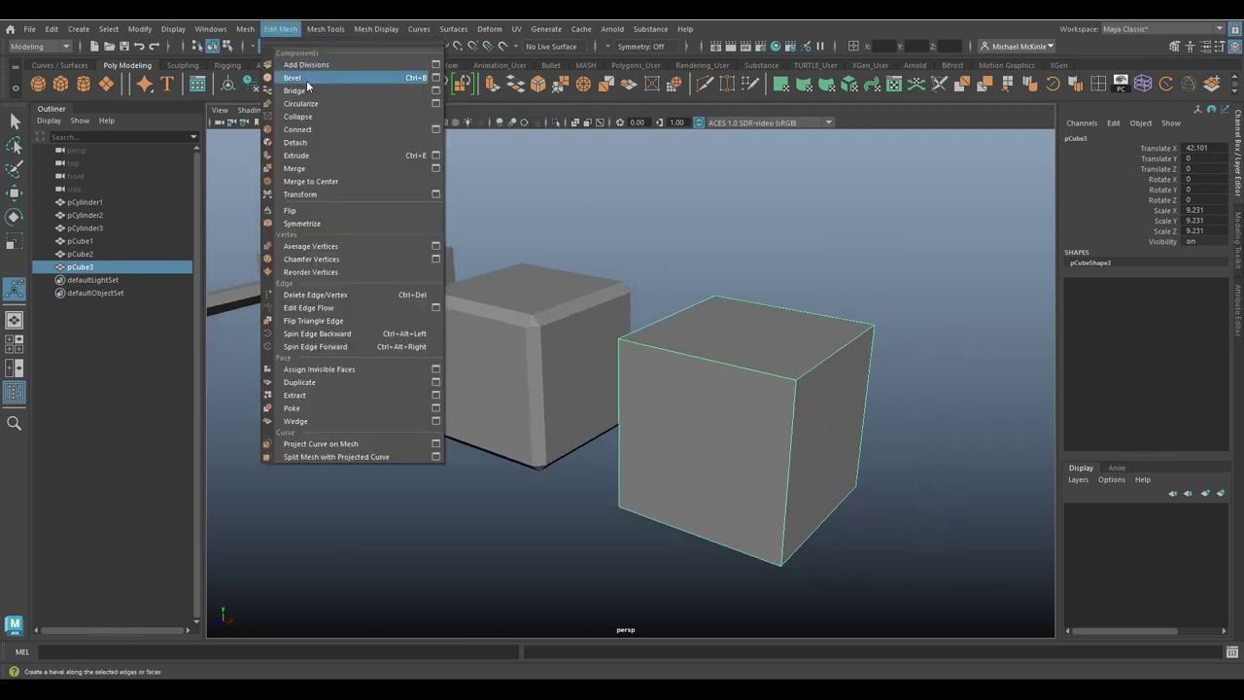
{"action": "left_click", "coordinate": [307, 79]}
{"action": "left_click_drag", "start_coordinate": [832, 247], "coordinate": [814, 232]}
{"action": "left_click", "coordinate": [805, 329]}
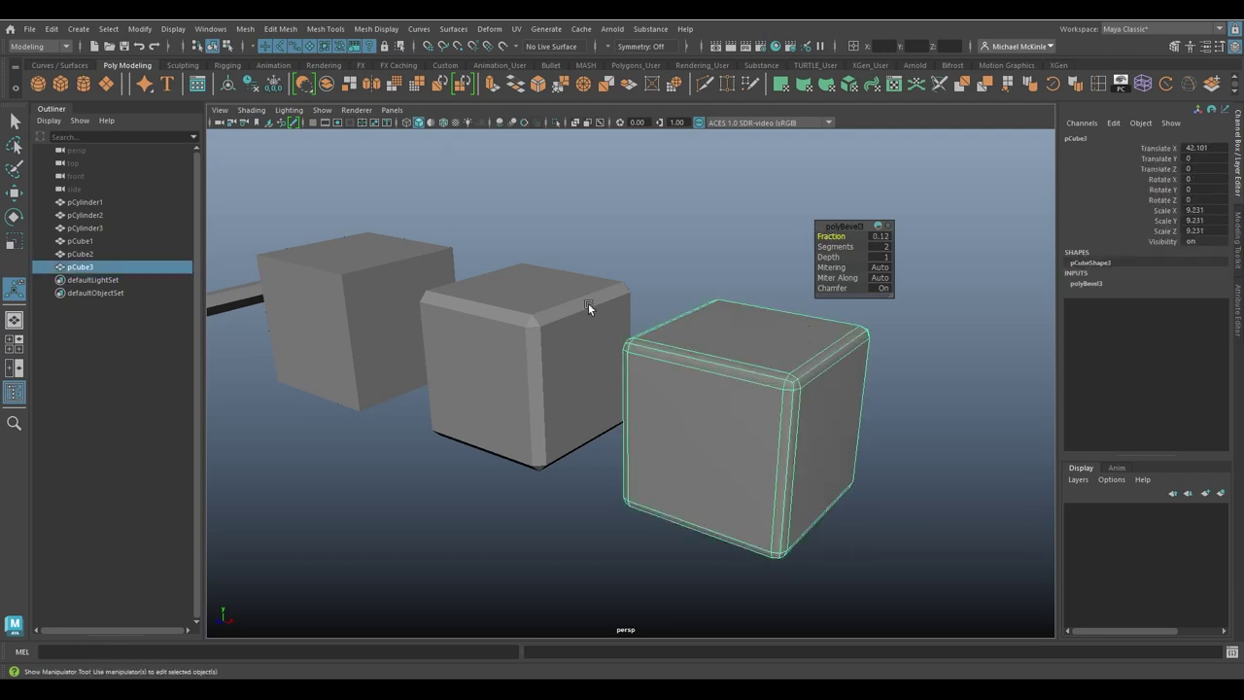
Step: Display wireframe on shaded and compare the edges of the plain cube, the one-segment bevel and the two-segment bevel
{"action": "left_click", "coordinate": [588, 303], "text": "shift"}
{"action": "left_click", "coordinate": [367, 273], "text": "shift"}
{"action": "left_click_drag", "start_coordinate": [366, 273], "coordinate": [581, 331], "text": "alt"}
{"action": "left_click", "coordinate": [443, 146]}
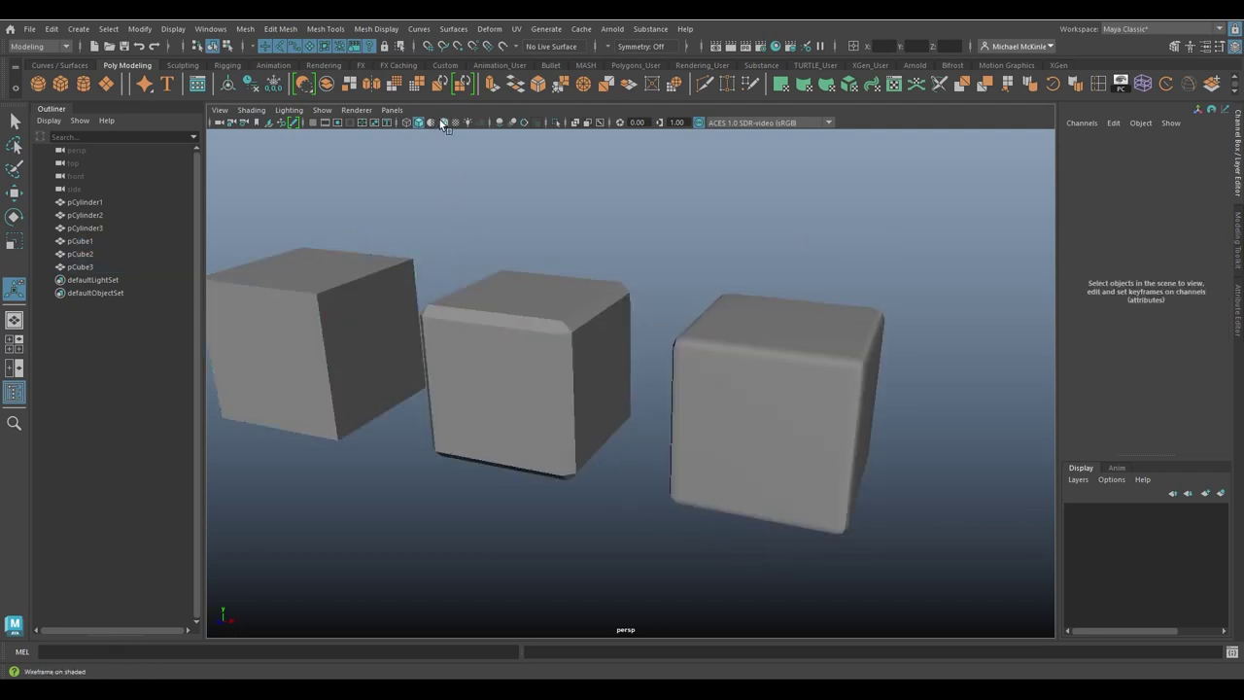
{"action": "left_click_drag", "start_coordinate": [477, 190], "coordinate": [408, 275], "text": "alt"}
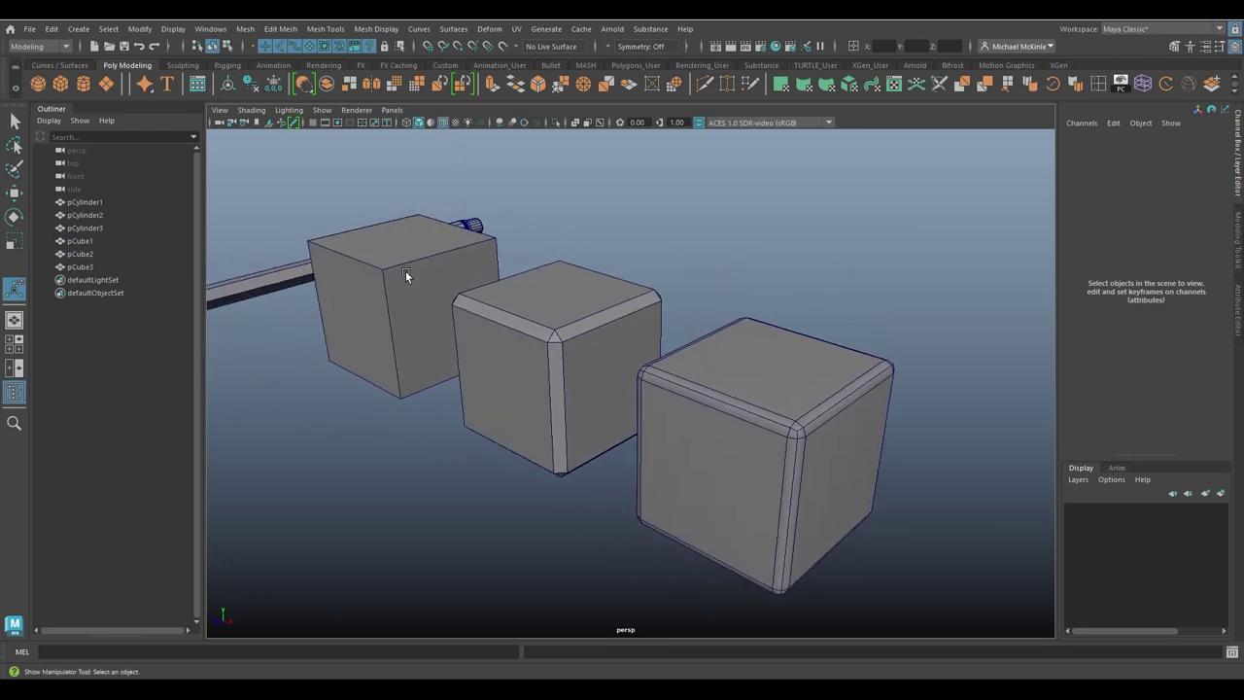
{"action": "left_click", "coordinate": [377, 324]}
{"action": "left_click", "coordinate": [544, 427]}
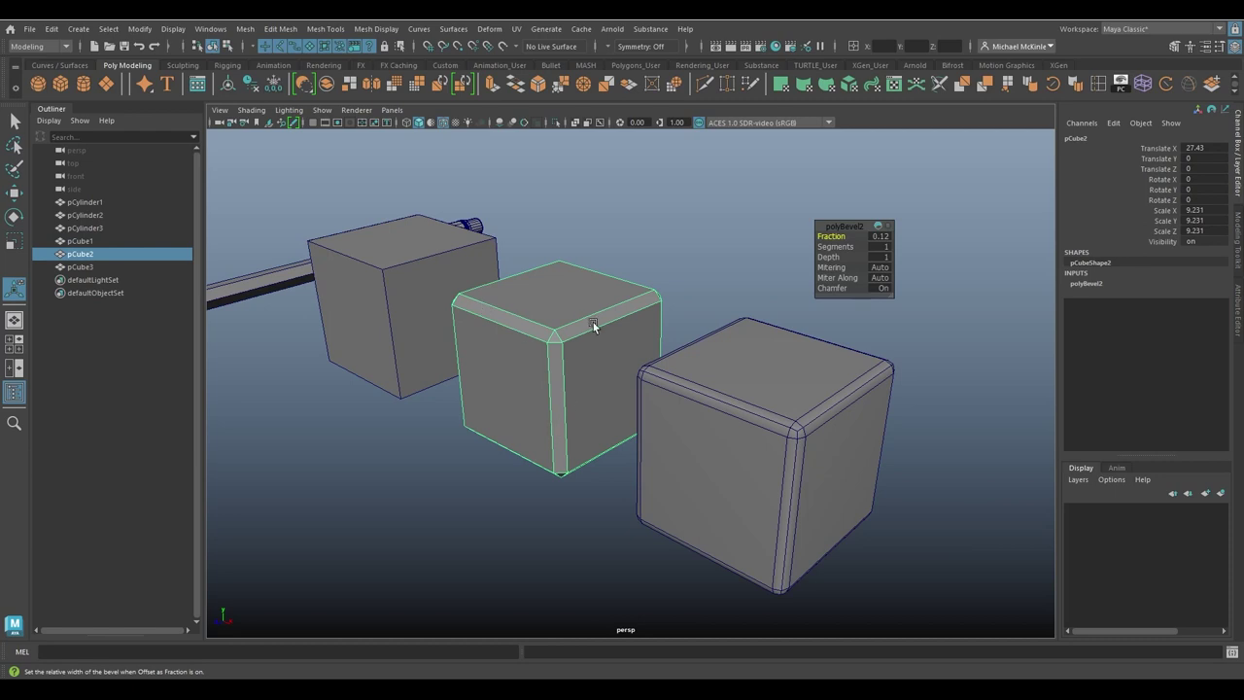
{"action": "left_click", "coordinate": [748, 426]}
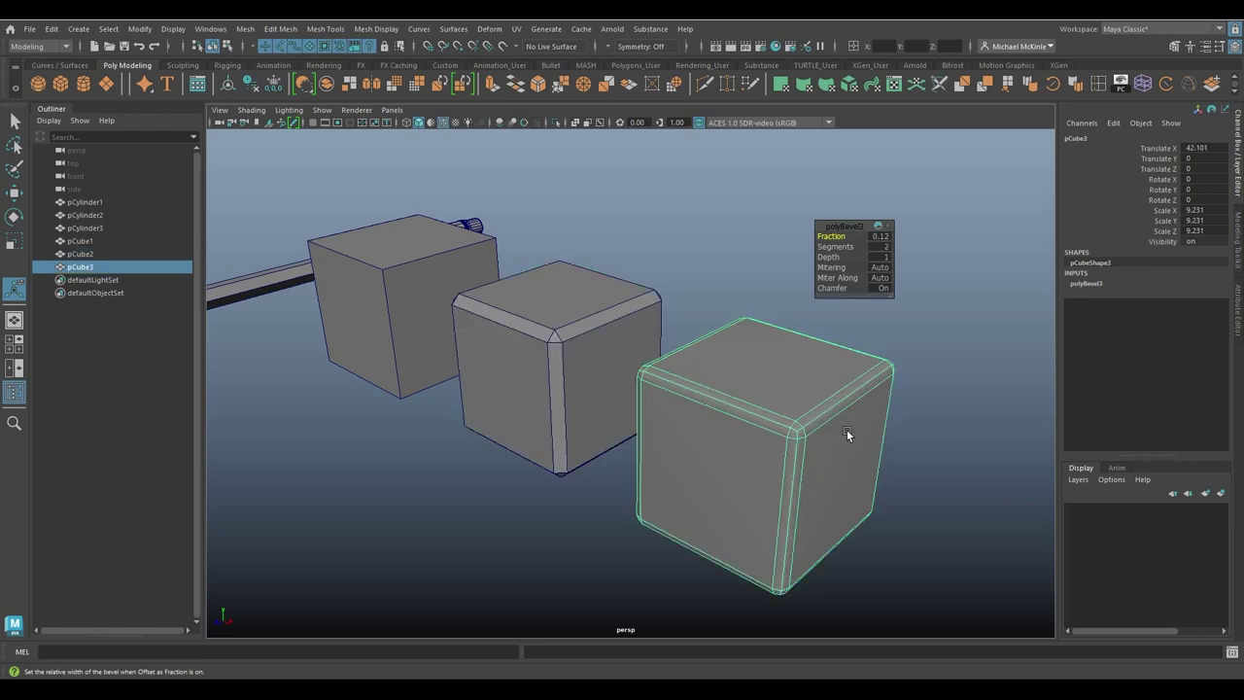
{"action": "left_click_drag", "start_coordinate": [622, 422], "coordinate": [616, 398], "text": "alt"}
{"action": "left_click_drag", "start_coordinate": [690, 417], "coordinate": [632, 310], "text": "alt"}
Step: Select all three cubes and display them as smooth mesh previews without the wireframe overlay
{"action": "left_click", "coordinate": [696, 243]}
{"action": "left_click_drag", "start_coordinate": [389, 292], "coordinate": [481, 298], "text": "alt"}
{"action": "left_click_drag", "start_coordinate": [369, 252], "coordinate": [895, 406]}
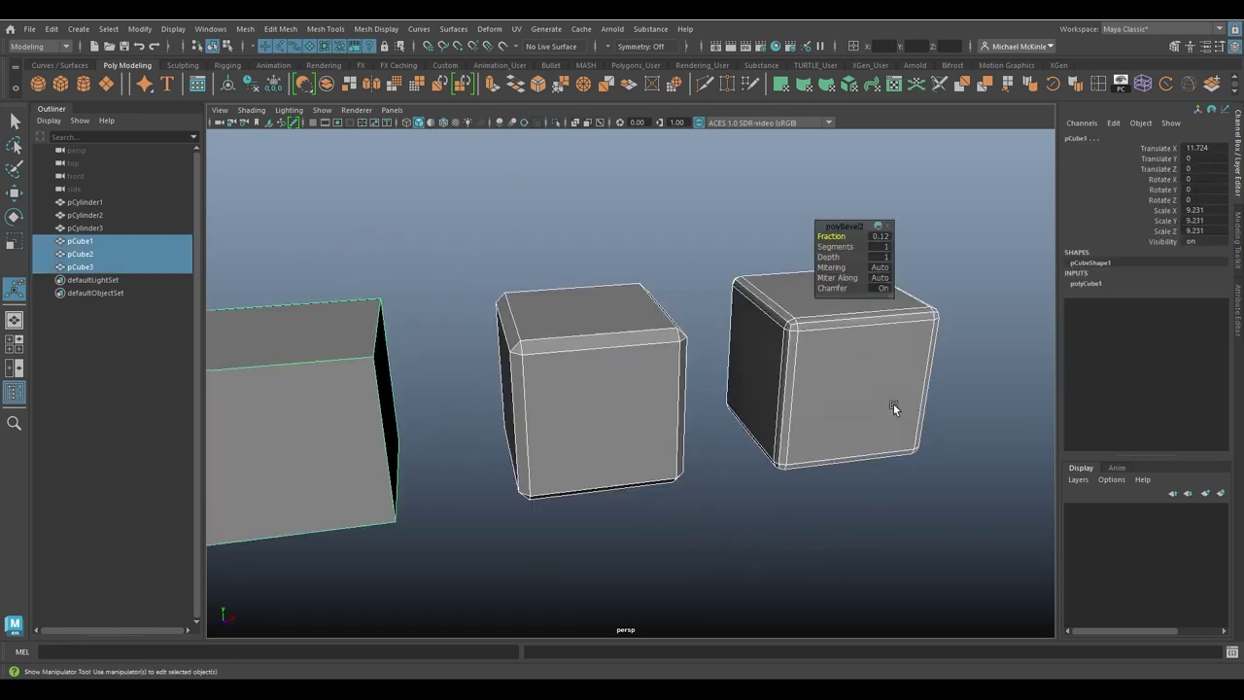
{"action": "middle_click_drag", "start_coordinate": [712, 449], "coordinate": [775, 464], "text": "alt"}
{"action": "key", "text": "3"}
{"action": "left_click_drag", "start_coordinate": [758, 512], "coordinate": [776, 442], "text": "alt"}
{"action": "left_click", "coordinate": [766, 531]}
{"action": "right_click_drag", "start_coordinate": [777, 437], "coordinate": [721, 428], "text": "alt"}
{"action": "left_click_drag", "start_coordinate": [720, 429], "coordinate": [751, 418], "text": "alt"}
Step: Examine each smoothed cube in turn, comparing how the plain, one-segment and two-segment versions round off
{"action": "left_click", "coordinate": [428, 311]}
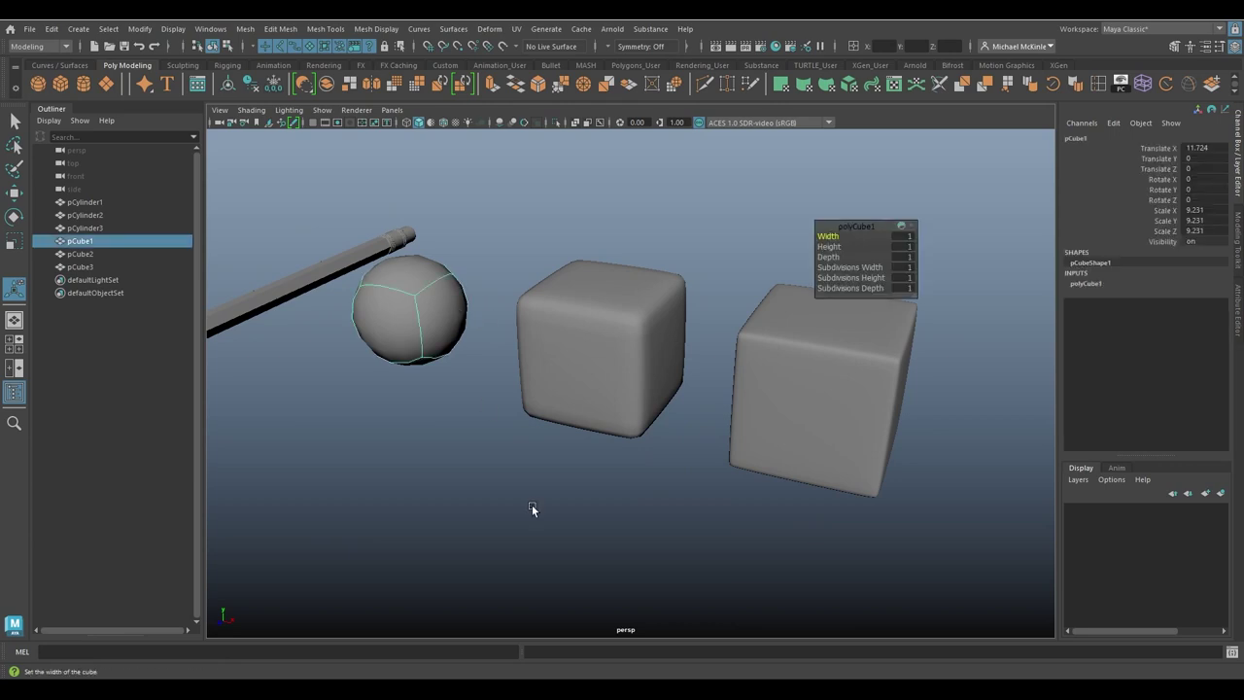
{"action": "left_click_drag", "start_coordinate": [533, 505], "coordinate": [530, 414], "text": "alt"}
{"action": "left_click", "coordinate": [576, 358]}
{"action": "left_click_drag", "start_coordinate": [644, 446], "coordinate": [642, 470], "text": "alt"}
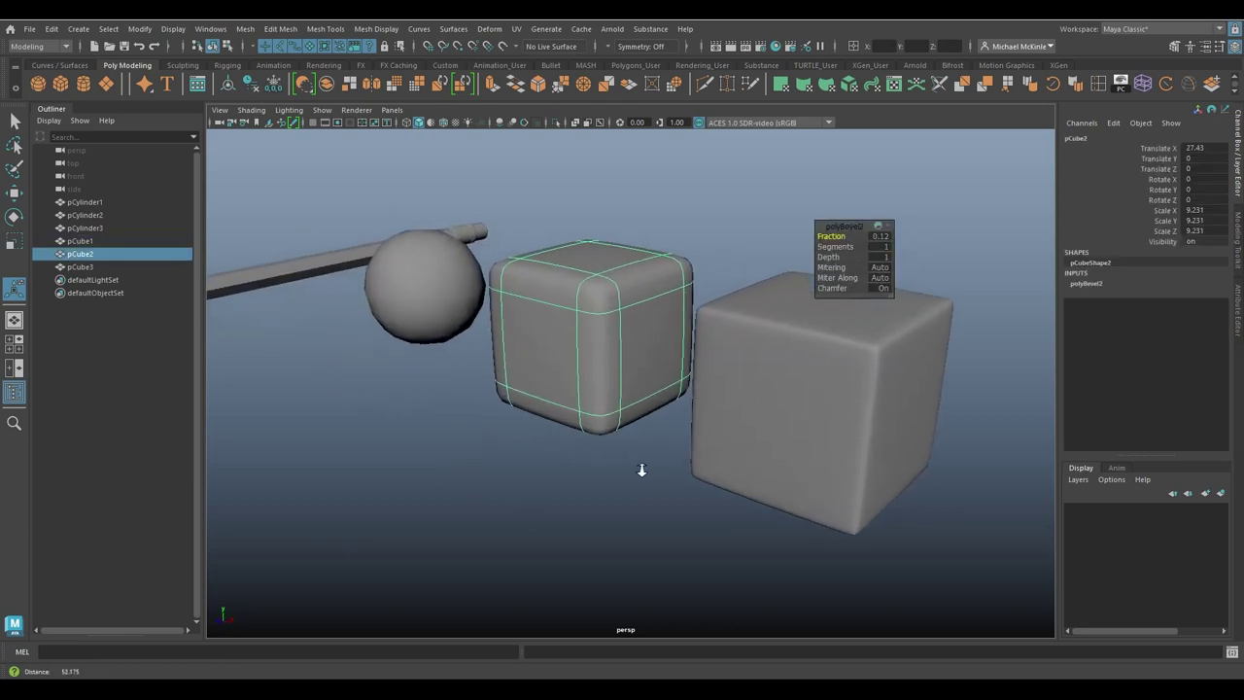
{"action": "middle_click_drag", "start_coordinate": [649, 457], "coordinate": [631, 477], "text": "alt"}
{"action": "left_click_drag", "start_coordinate": [632, 477], "coordinate": [591, 396], "text": "alt"}
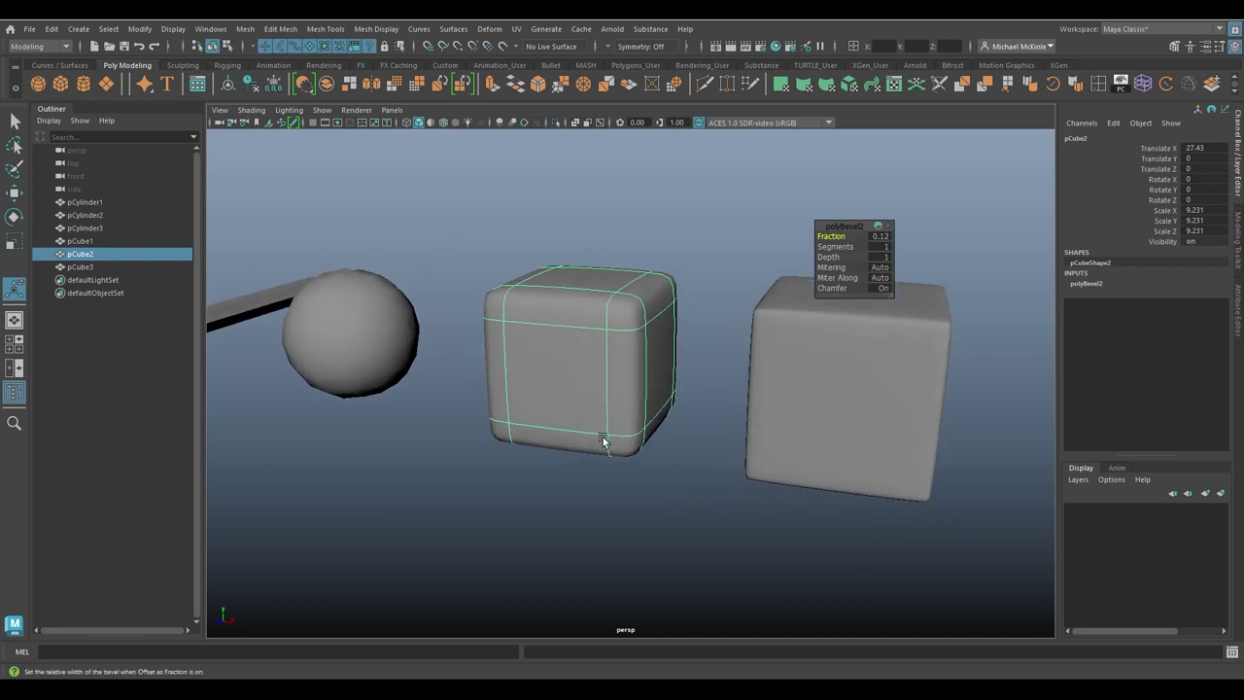
{"action": "left_click", "coordinate": [778, 406]}
{"action": "middle_click_drag", "start_coordinate": [817, 443], "coordinate": [609, 450], "text": "alt"}
{"action": "right_click_drag", "start_coordinate": [608, 450], "coordinate": [724, 467], "text": "alt"}
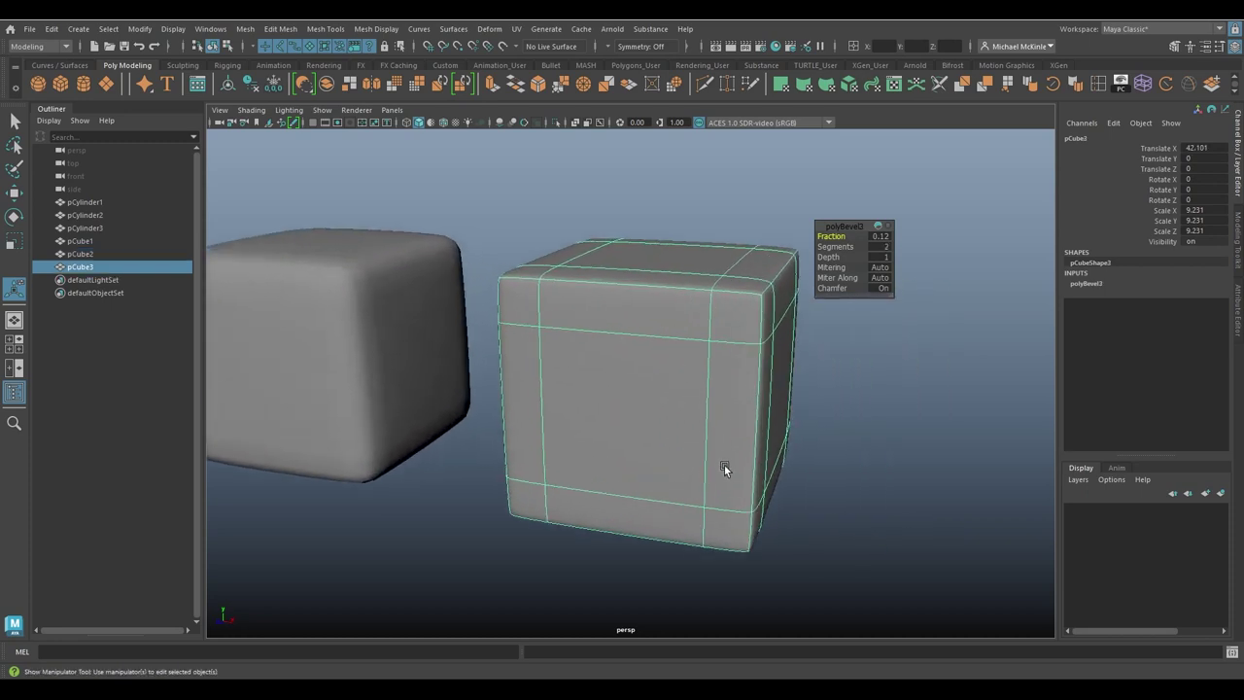
{"action": "left_click_drag", "start_coordinate": [724, 466], "coordinate": [685, 466], "text": "alt"}
{"action": "left_click_drag", "start_coordinate": [622, 344], "coordinate": [604, 226], "text": "alt"}
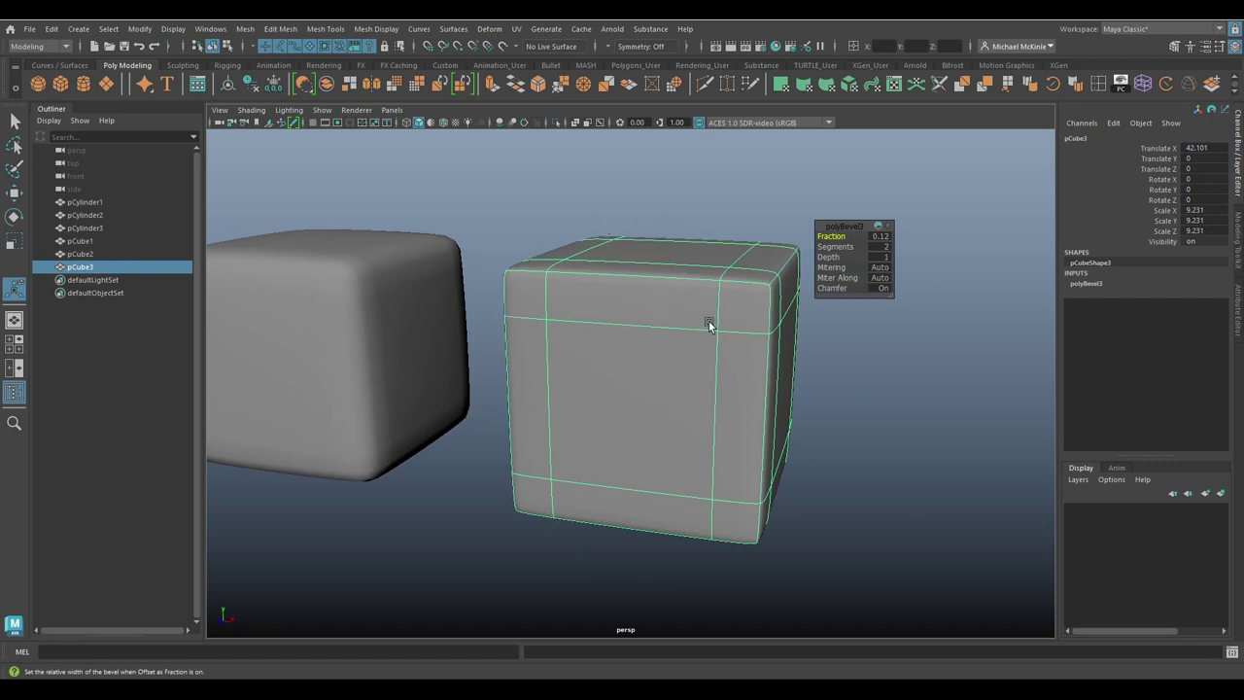
Step: Set the third cube's bevel to 4 segments with a fraction of 0.07
{"action": "mouse_move", "coordinate": [842, 247]}
{"action": "left_mouse_down"}
{"action": "mouse_move", "coordinate": [860, 247]}
{"action": "mouse_move", "coordinate": [834, 236]}
{"action": "left_mouse_up"}
{"action": "left_click", "coordinate": [848, 378]}
{"action": "left_click_drag", "start_coordinate": [739, 373], "coordinate": [674, 369], "text": "alt"}
{"action": "left_click", "coordinate": [642, 425]}
{"action": "left_click_drag", "start_coordinate": [739, 428], "coordinate": [677, 435], "text": "alt"}
Step: Compare the four-segment cube's beveled edges in unsmoothed display and in smooth mesh preview from several angles
{"action": "key", "text": "1"}
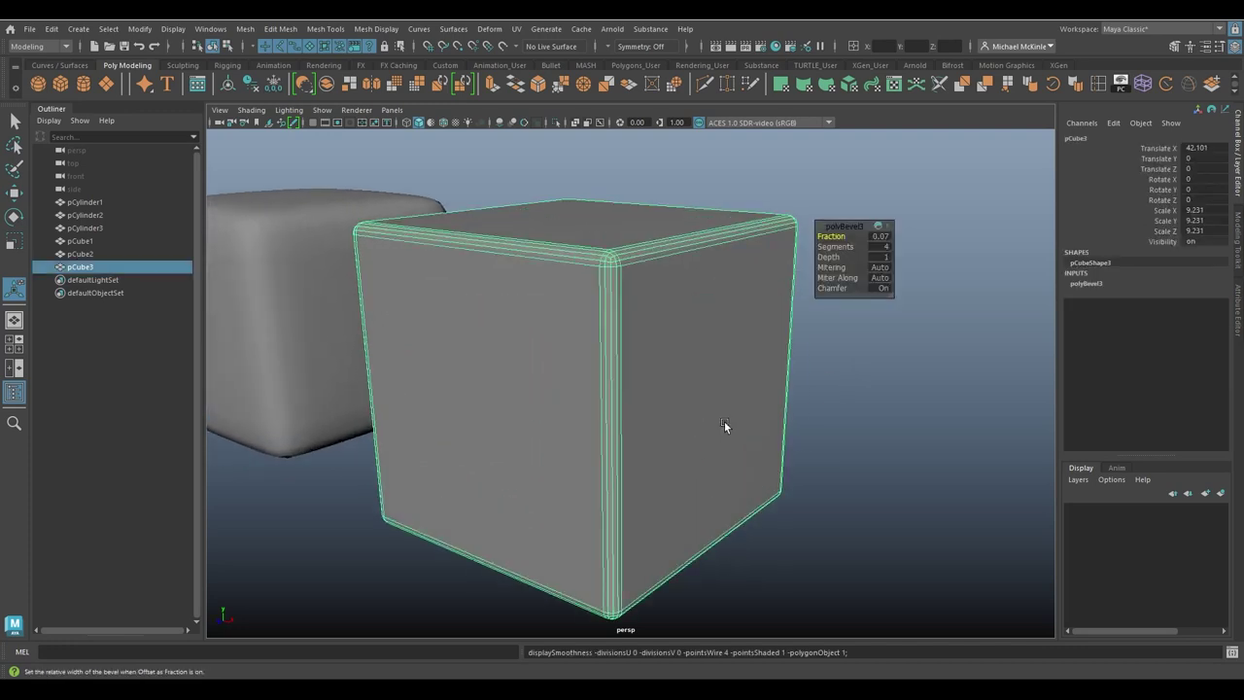
{"action": "left_click", "coordinate": [853, 424]}
{"action": "left_click", "coordinate": [645, 364]}
{"action": "left_click_drag", "start_coordinate": [758, 431], "coordinate": [744, 380], "text": "alt"}
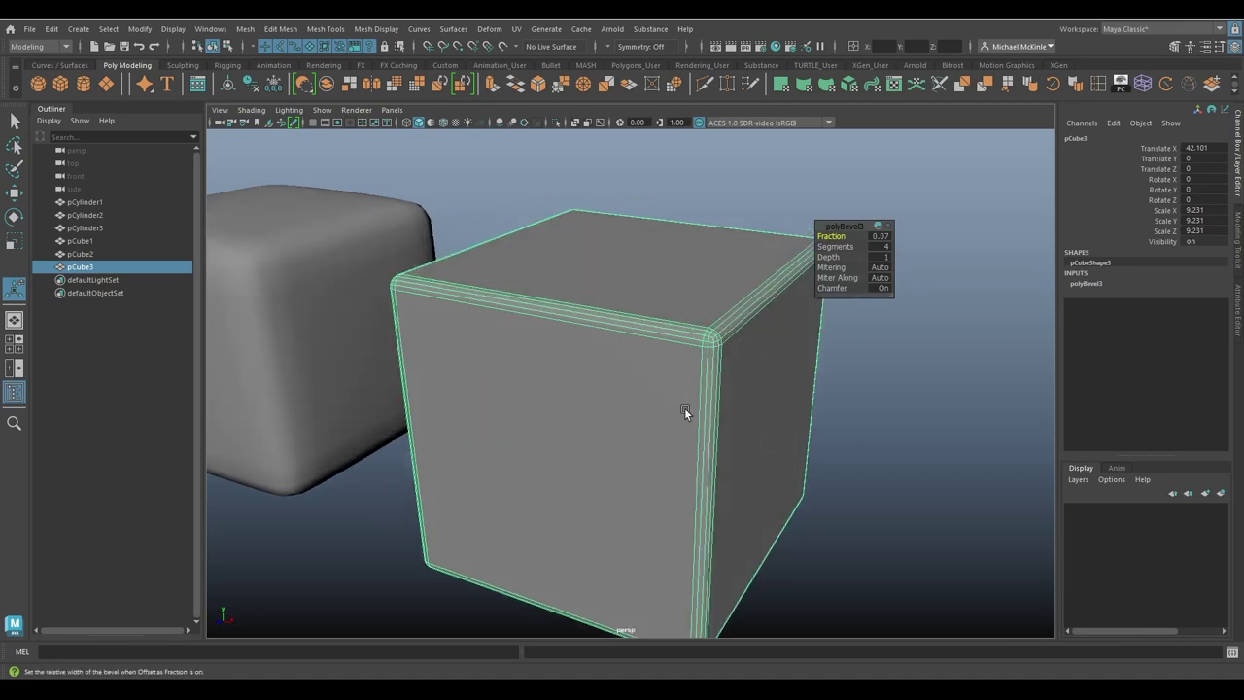
{"action": "key", "text": "3"}
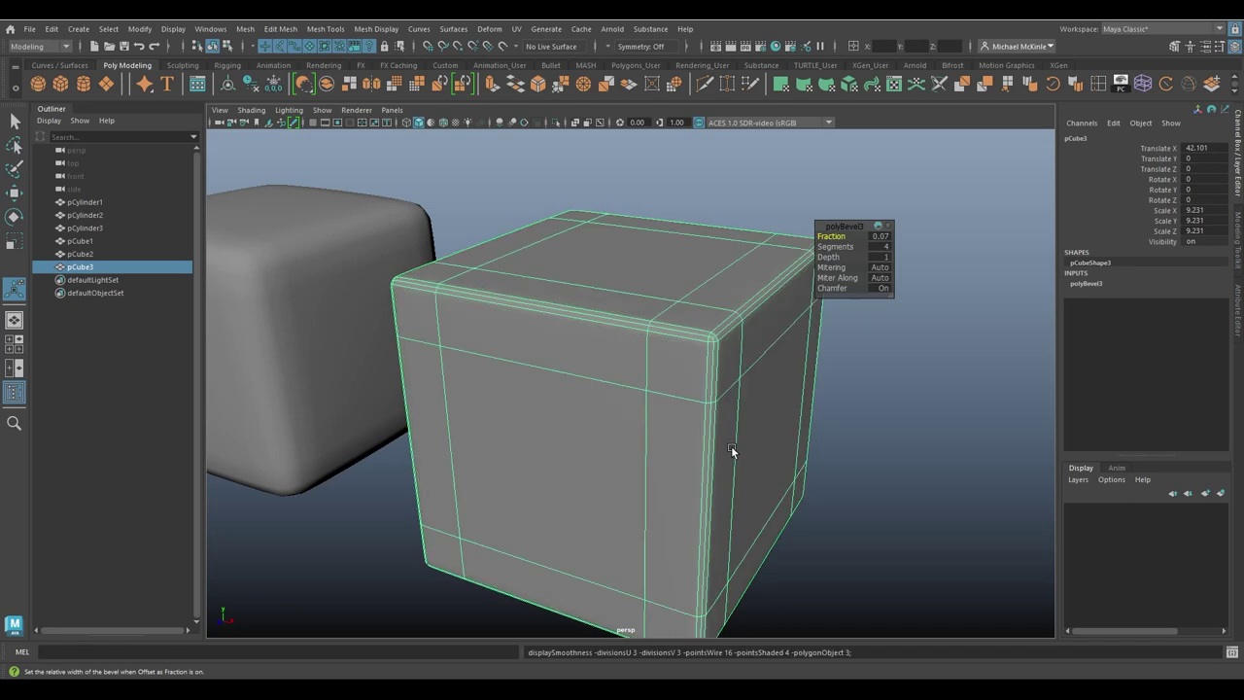
{"action": "left_click", "coordinate": [896, 421]}
{"action": "left_click_drag", "start_coordinate": [763, 453], "coordinate": [641, 410], "text": "alt"}
{"action": "left_click", "coordinate": [803, 392]}
{"action": "key", "text": "1"}
{"action": "key", "text": "1"}
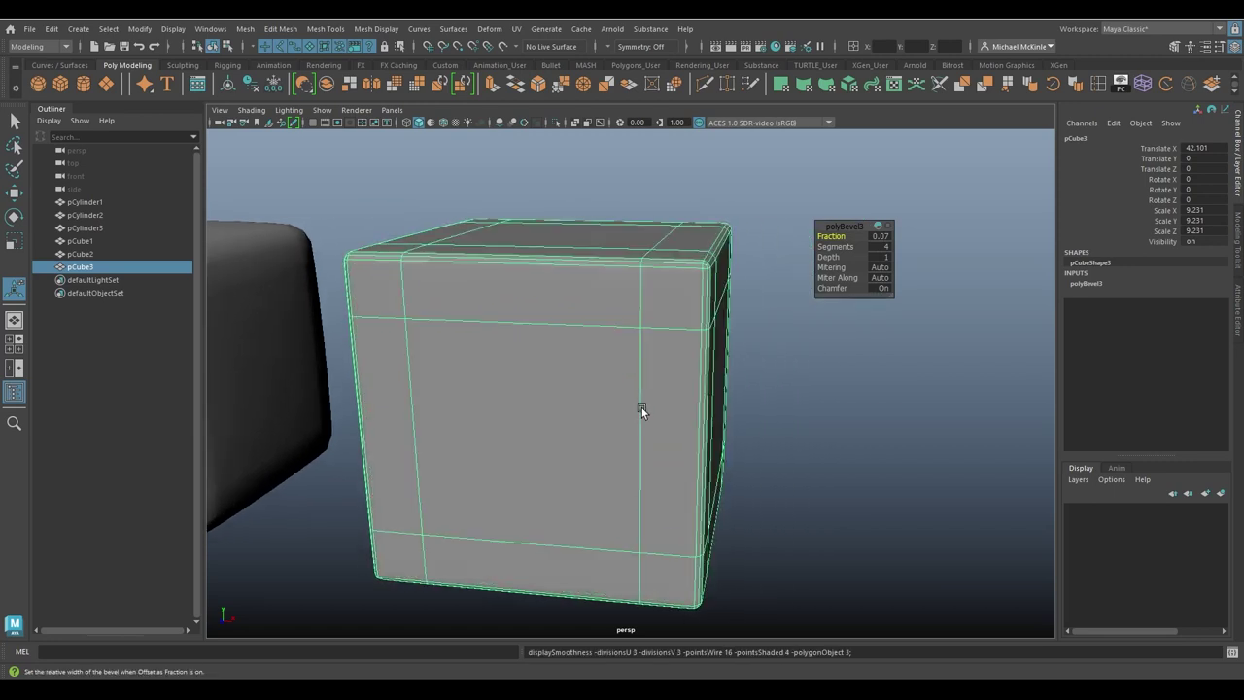
Step: Compare the middle one-segment cube's unsmoothed shape with its smooth mesh preview, ending on the preview
{"action": "middle_click_drag", "start_coordinate": [641, 403], "coordinate": [778, 428], "text": "alt"}
{"action": "left_click", "coordinate": [578, 413]}
{"action": "left_click_drag", "start_coordinate": [578, 413], "coordinate": [664, 411], "text": "alt"}
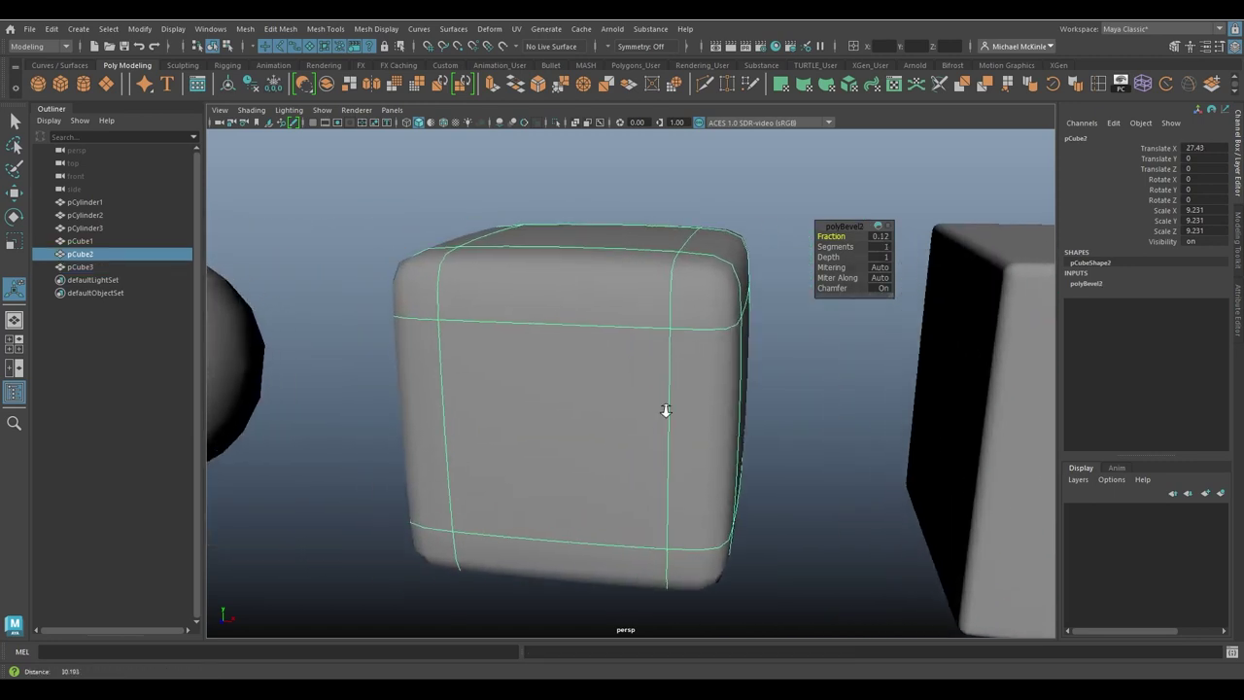
{"action": "key", "text": "1"}
{"action": "key", "text": "3"}
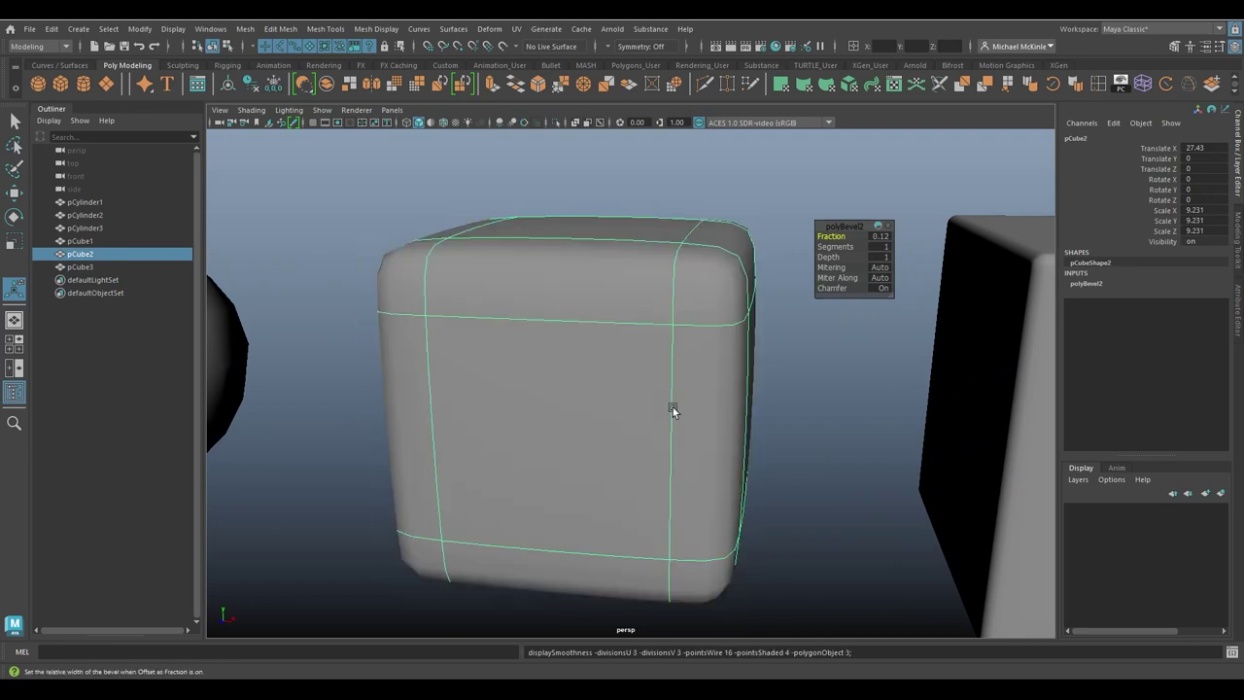
{"action": "key", "text": "1"}
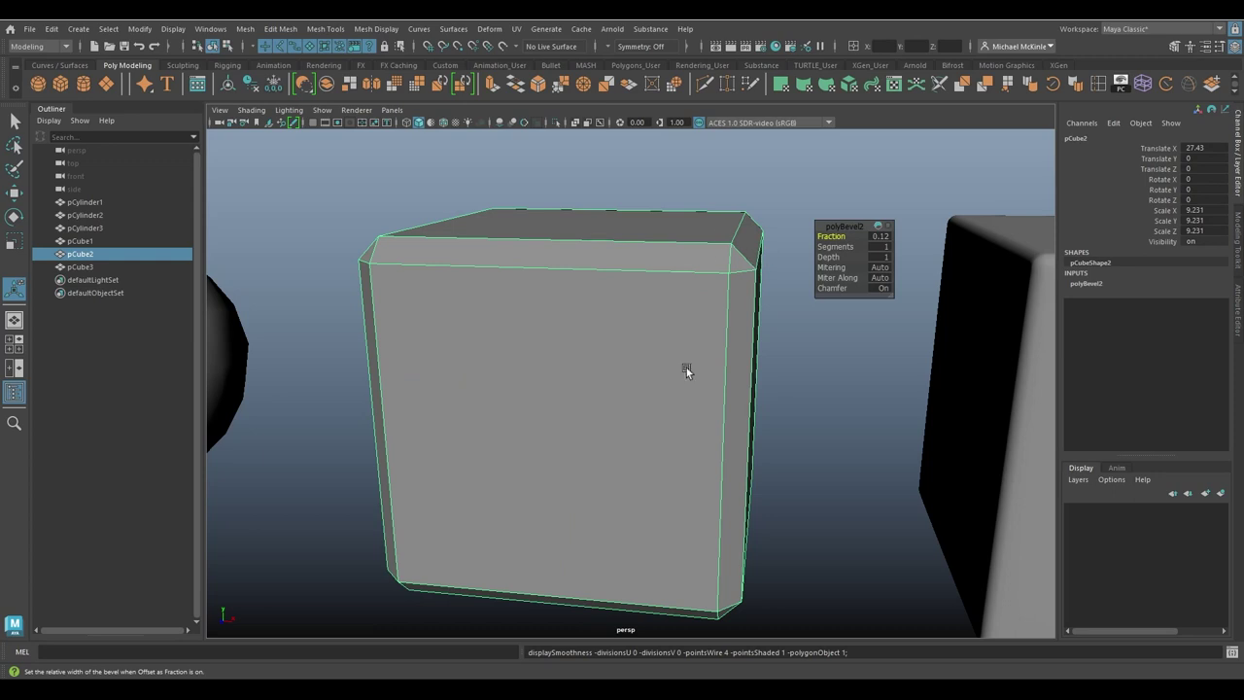
{"action": "left_click_drag", "start_coordinate": [686, 367], "coordinate": [545, 417], "text": "alt"}
{"action": "key", "text": "3"}
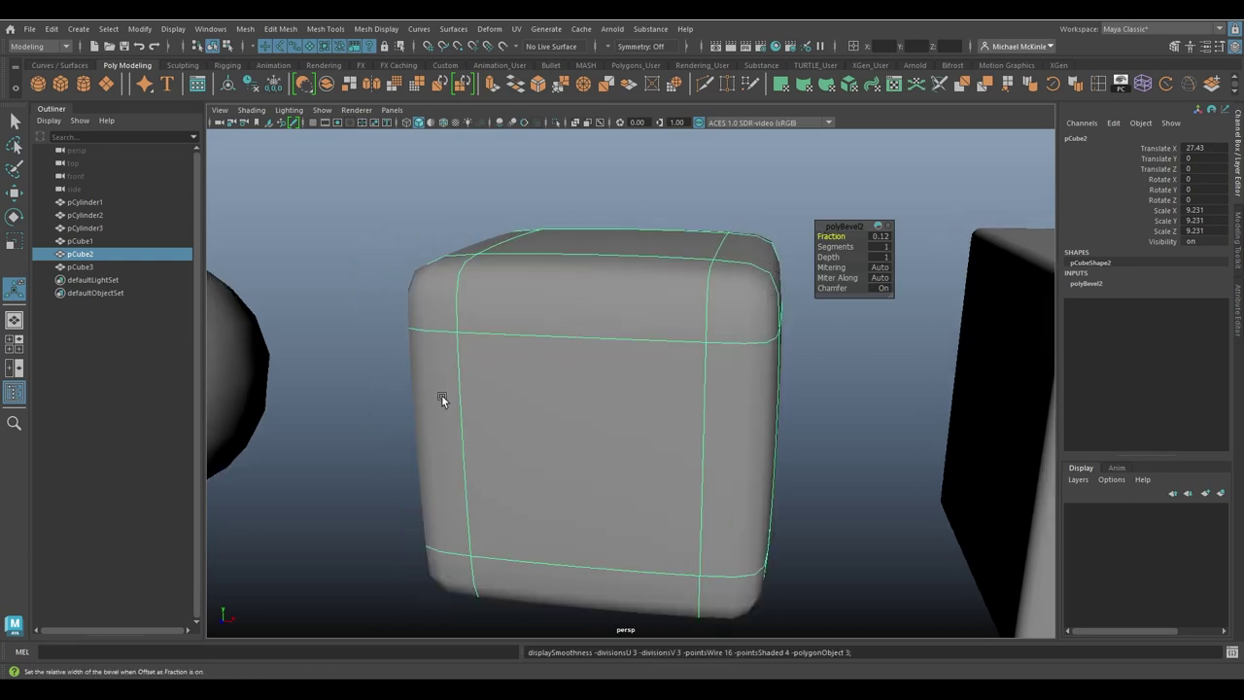
Step: Compare the unbeveled cube's smooth mesh preview with its unsmoothed shape, ending unsmoothed
{"action": "middle_click_drag", "start_coordinate": [442, 395], "coordinate": [567, 423], "text": "alt"}
{"action": "left_click", "coordinate": [592, 370]}
{"action": "key", "text": "1"}
{"action": "key", "text": "3"}
{"action": "key", "text": "1"}
{"action": "key", "text": "3"}
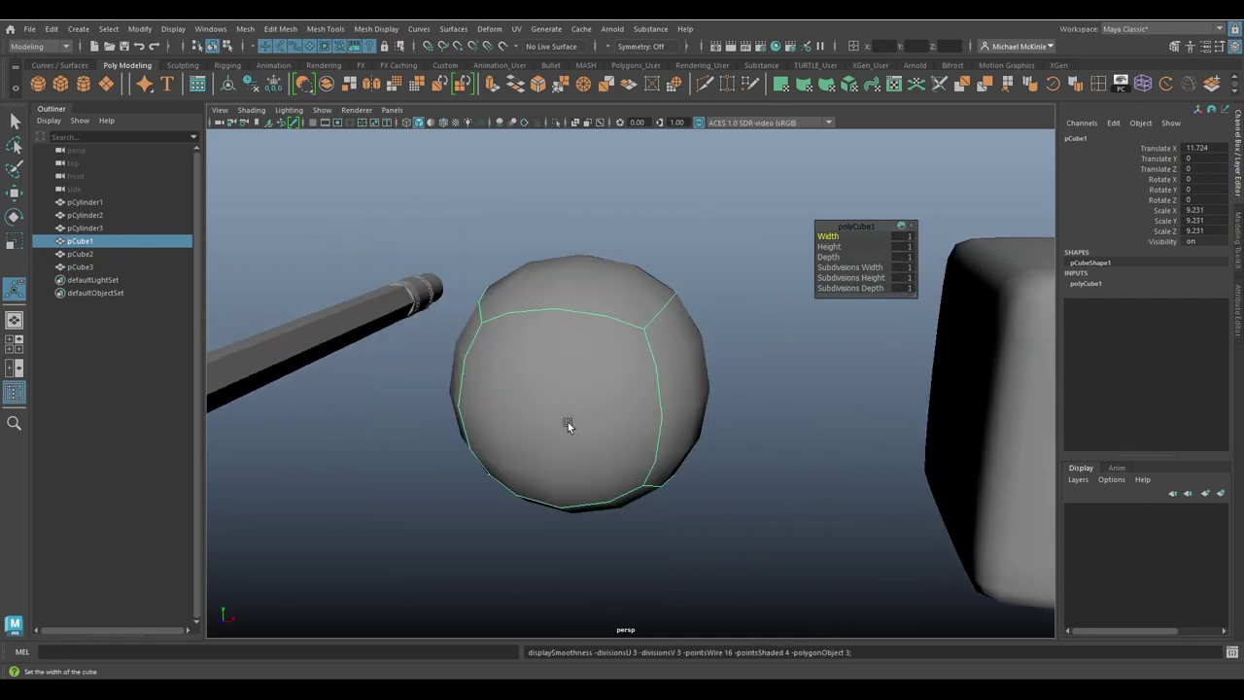
{"action": "key", "text": "1"}
{"action": "key", "text": "3"}
{"action": "key", "text": "1"}
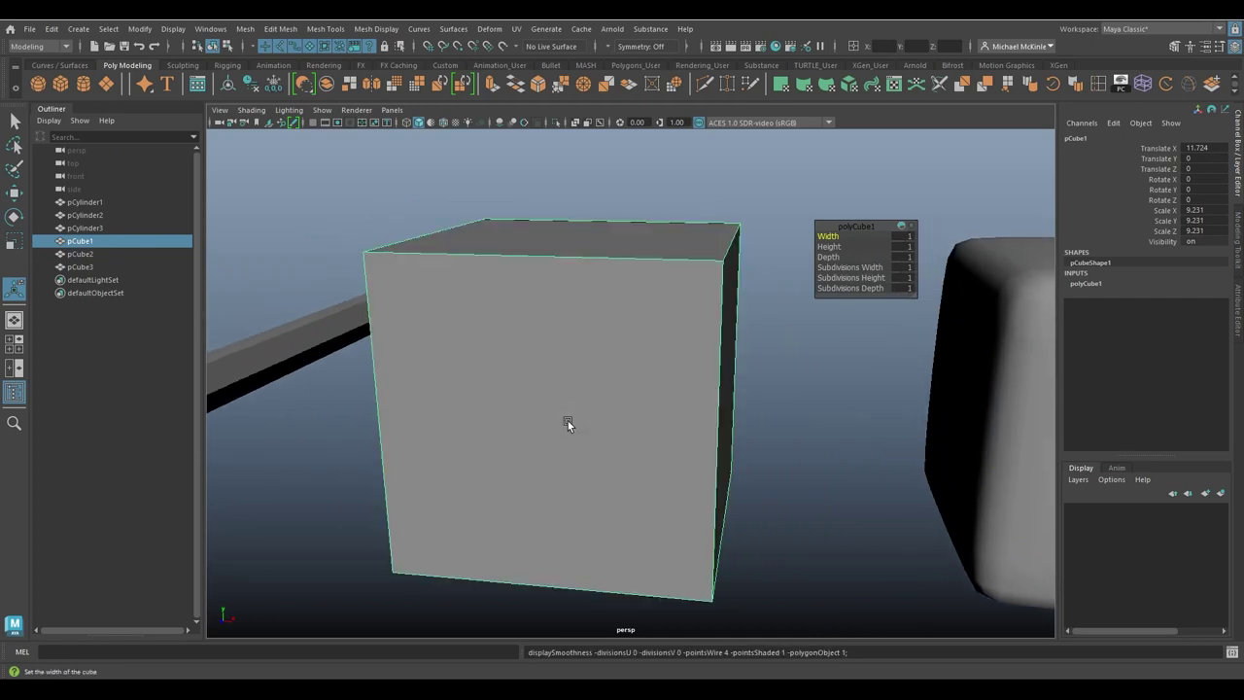
Step: Toggle the unbeveled cube between smooth mesh preview and unsmoothed display, ending smoothed, and view it beside the two beveled cubes
{"action": "key", "text": "3"}
{"action": "key", "text": "1"}
{"action": "key", "text": "3"}
{"action": "mouse_move", "coordinate": [766, 445]}
{"action": "left_mouse_down", "text": "alt"}
{"action": "mouse_move", "coordinate": [747, 484]}
{"action": "mouse_move", "coordinate": [766, 496]}
{"action": "left_mouse_up", "text": "alt"}
{"action": "right_click_drag", "start_coordinate": [852, 503], "coordinate": [467, 453], "text": "alt"}
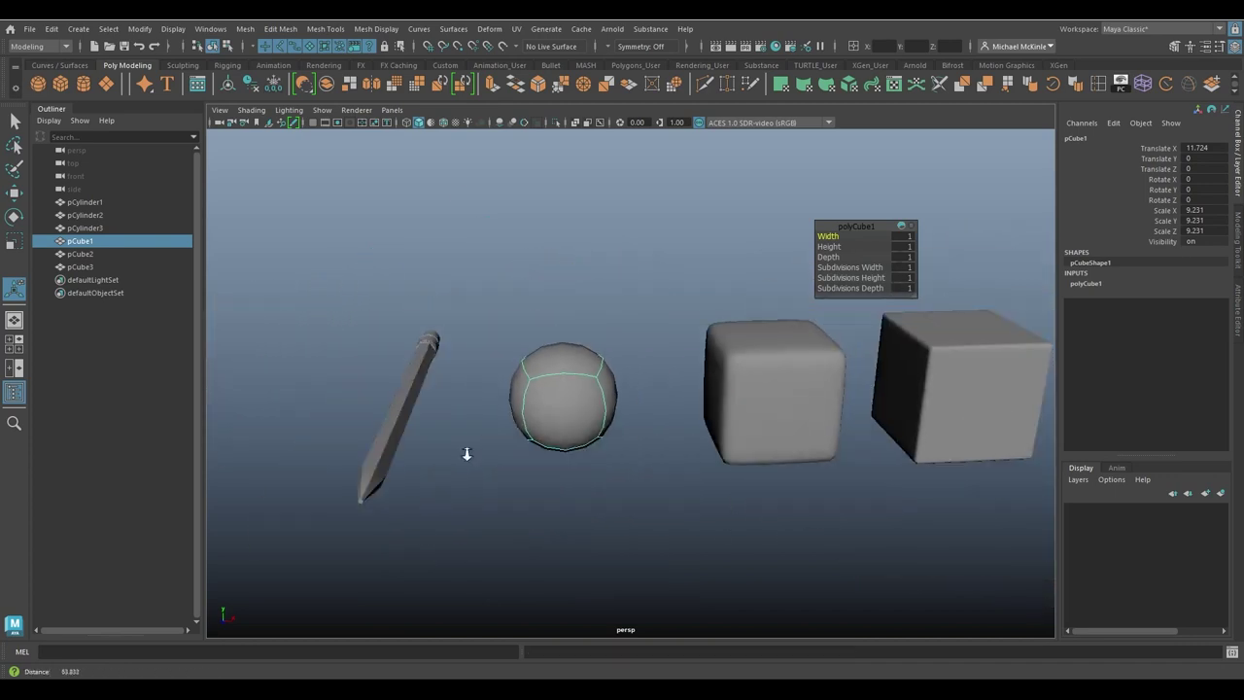
{"action": "mouse_move", "coordinate": [466, 453]}
{"action": "left_mouse_down", "text": "alt"}
{"action": "mouse_move", "coordinate": [651, 458]}
{"action": "mouse_move", "coordinate": [630, 463]}
{"action": "left_mouse_up", "text": "alt"}
Step: Delete all three test cubes, leaving only the pencil parts
{"action": "left_click_drag", "start_coordinate": [580, 388], "coordinate": [949, 294]}
{"action": "key", "text": "ctrl+b"}
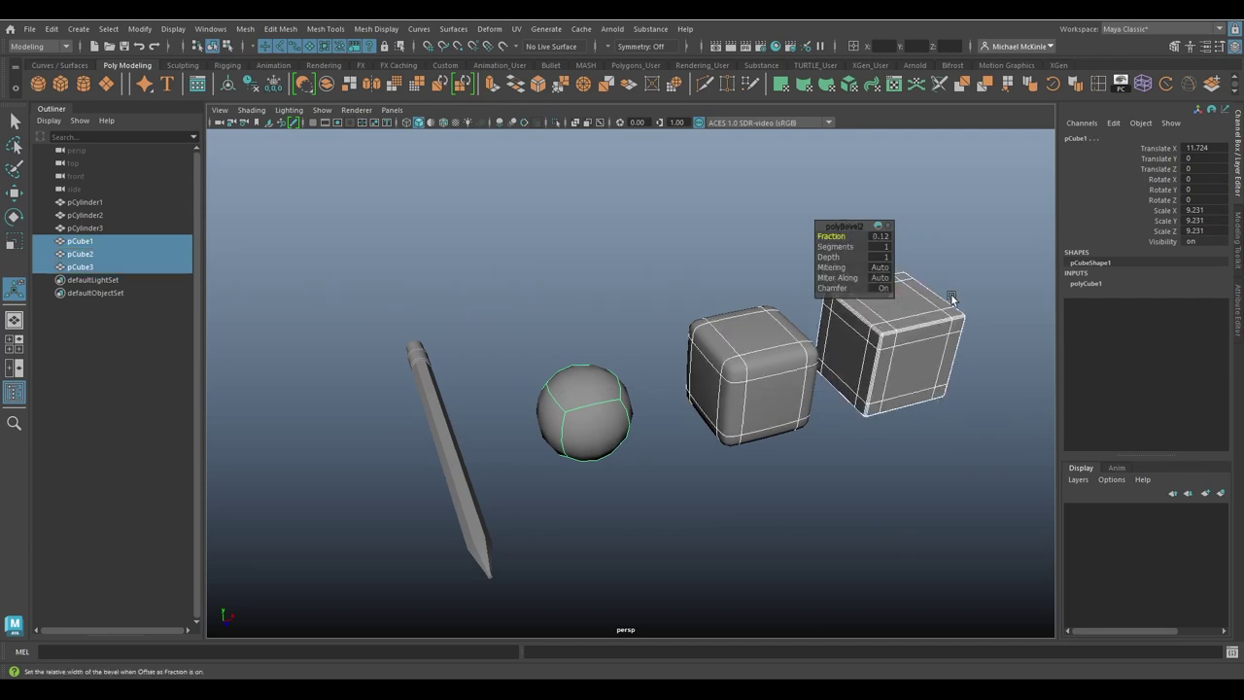
{"action": "left_click_drag", "start_coordinate": [798, 406], "coordinate": [786, 380], "text": "alt"}
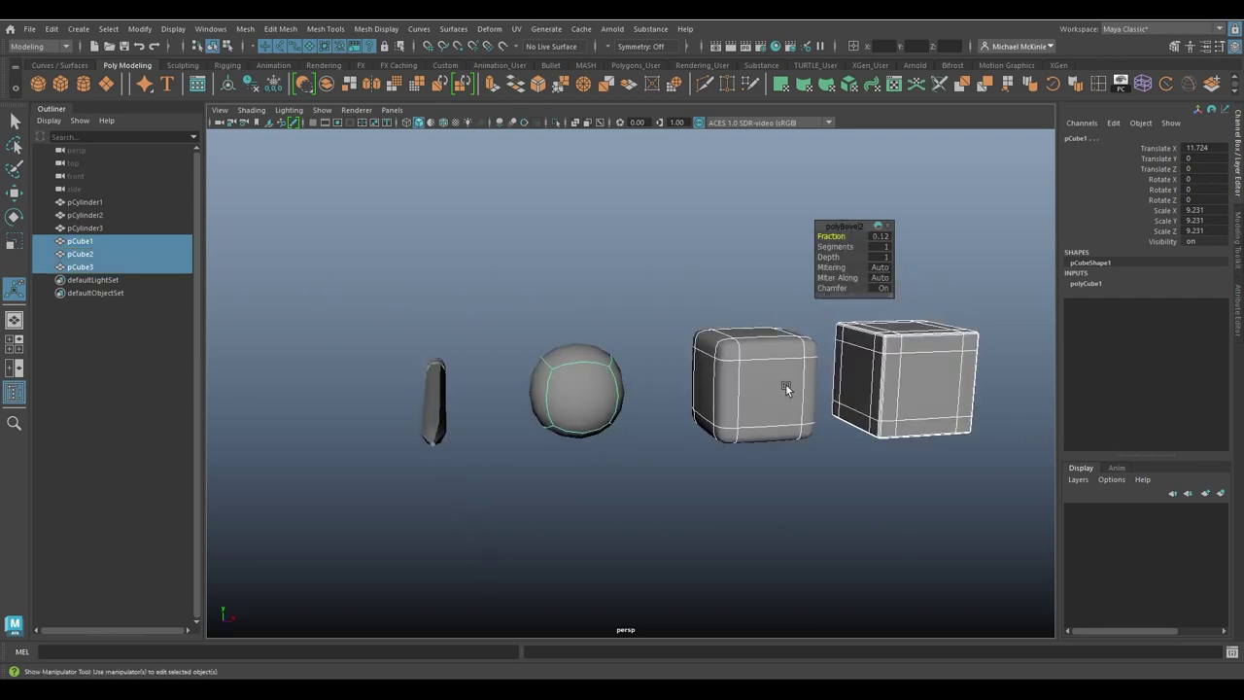
{"action": "key", "text": "Delete"}
Step: Frame the pencil body and check its smooth mesh preview, ending in unsmoothed display
{"action": "left_click", "coordinate": [430, 403]}
{"action": "key", "text": "f"}
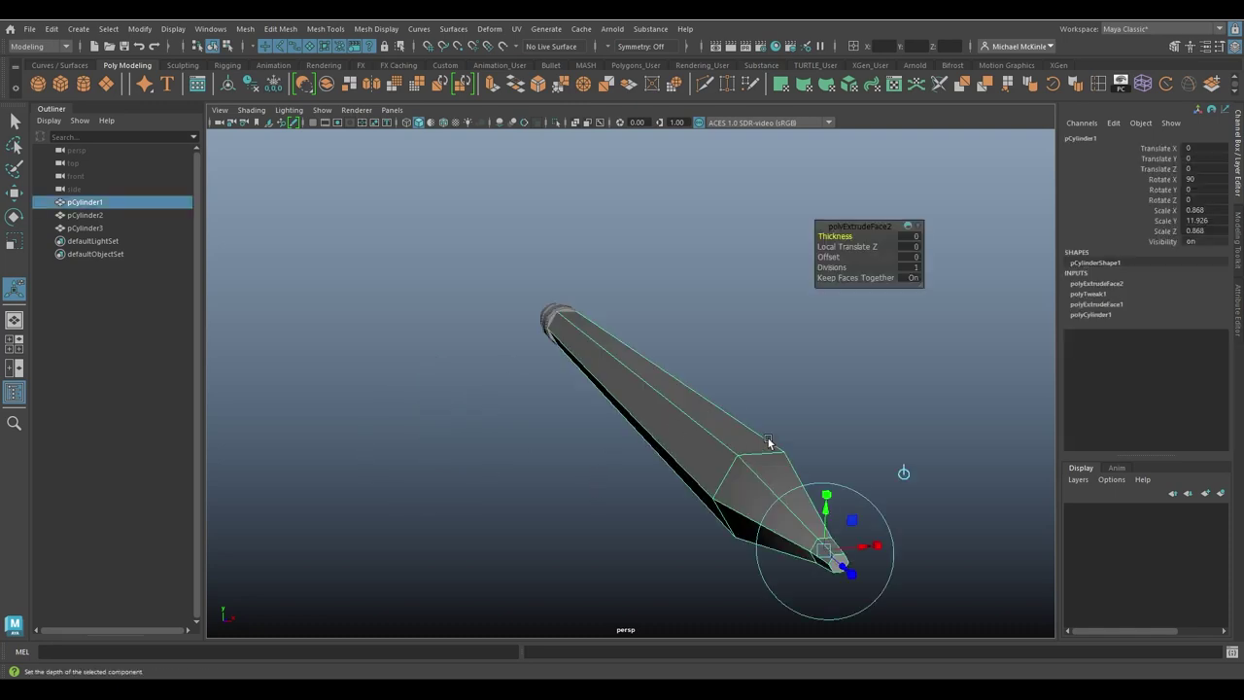
{"action": "mouse_move", "coordinate": [768, 442]}
{"action": "left_mouse_down", "text": "alt"}
{"action": "mouse_move", "coordinate": [652, 466]}
{"action": "mouse_move", "coordinate": [728, 450]}
{"action": "mouse_move", "coordinate": [670, 475]}
{"action": "mouse_move", "coordinate": [642, 471]}
{"action": "left_mouse_up", "text": "alt"}
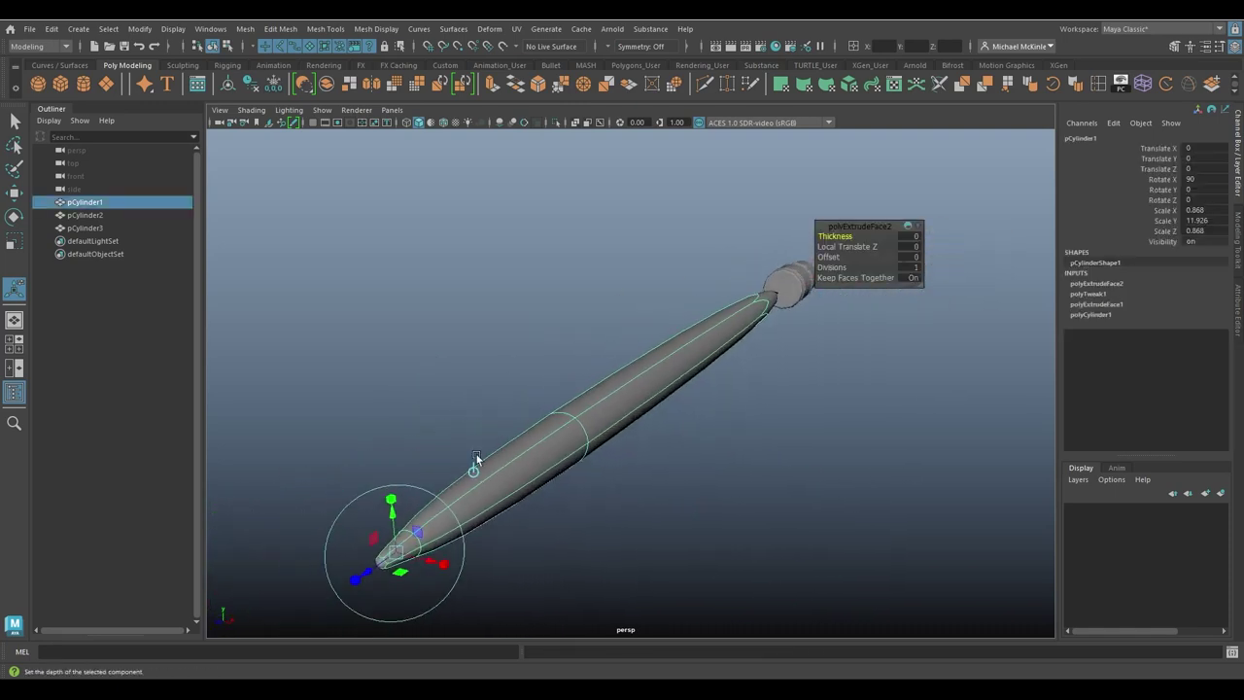
{"action": "key", "text": "1"}
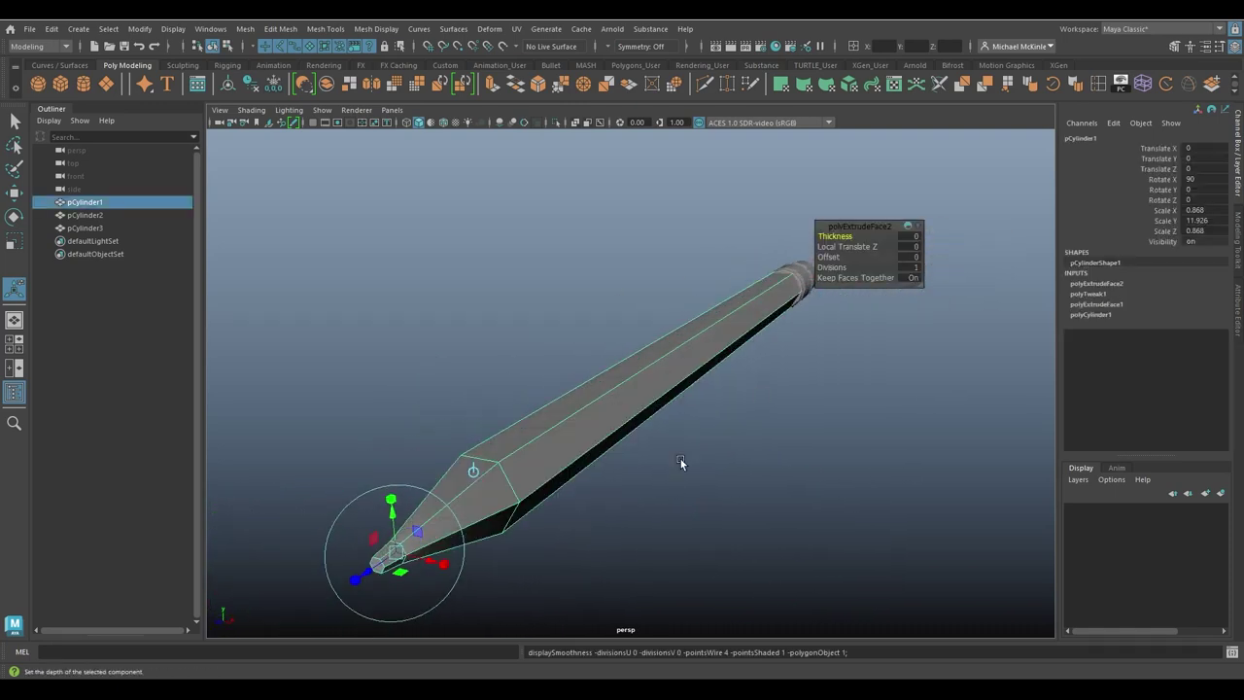
Step: Move the pencil body aside along X to inspect its hexagonal end face beside the ferrule, and undo the move
{"action": "left_click_drag", "start_coordinate": [790, 435], "coordinate": [625, 425], "text": "alt"}
{"action": "mouse_move", "coordinate": [625, 424]}
{"action": "middle_mouse_down", "text": "alt"}
{"action": "mouse_move", "coordinate": [589, 414]}
{"action": "mouse_move", "coordinate": [557, 371]}
{"action": "middle_mouse_up", "text": "alt"}
{"action": "left_click_drag", "start_coordinate": [557, 376], "coordinate": [742, 377], "text": "alt"}
{"action": "key", "text": "w"}
{"action": "middle_click_drag", "start_coordinate": [785, 400], "coordinate": [663, 494]}
{"action": "left_click_drag", "start_coordinate": [663, 494], "coordinate": [588, 497], "text": "alt"}
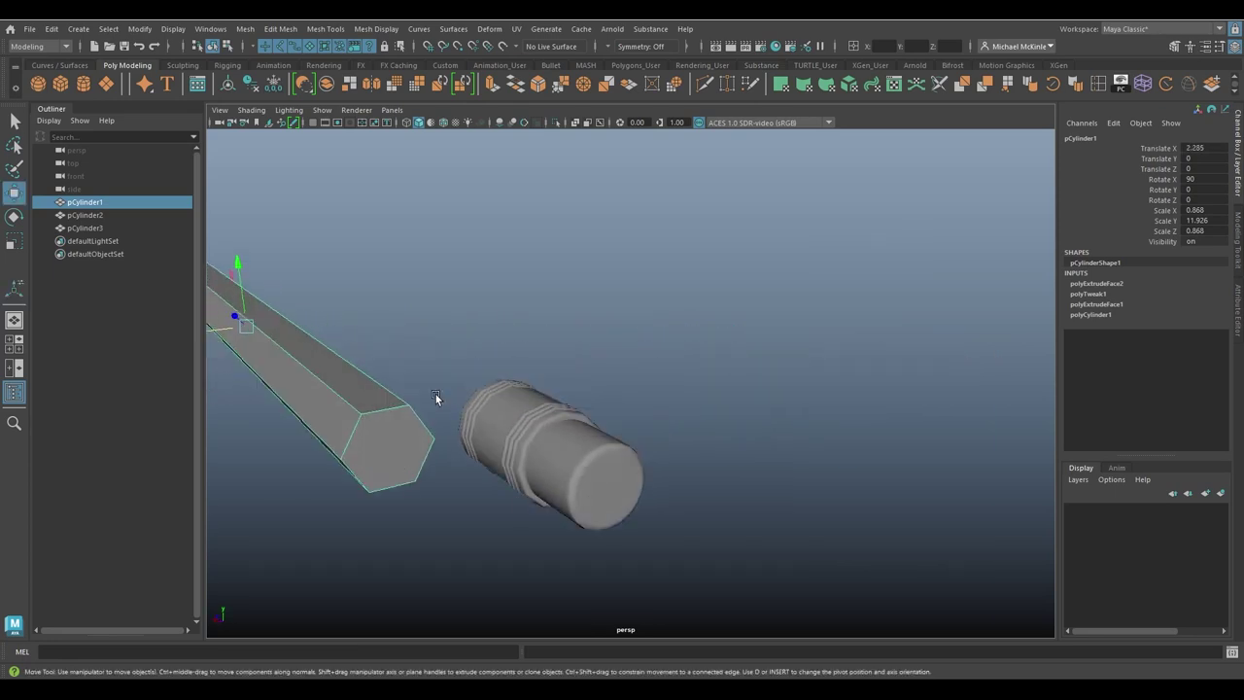
{"action": "key", "text": "ctrl+z"}
{"action": "key", "text": "ctrl+z"}
Step: Delete the pencil body's hidden end face inside the ferrule and check the opening with a trial X move, undoing that move
{"action": "middle_click_drag", "start_coordinate": [494, 383], "coordinate": [550, 403], "text": "alt"}
{"action": "left_click_drag", "start_coordinate": [551, 405], "coordinate": [612, 310], "text": "alt"}
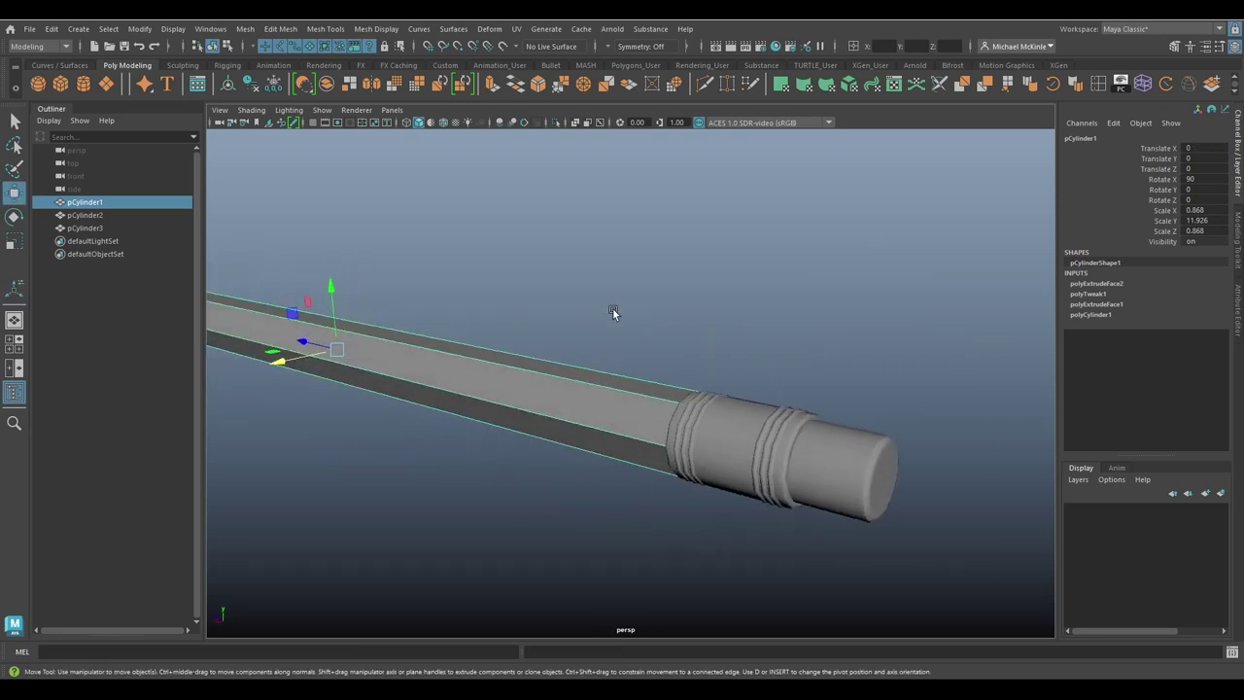
{"action": "right_click_drag", "start_coordinate": [643, 272], "coordinate": [669, 434]}
{"action": "key", "text": "4"}
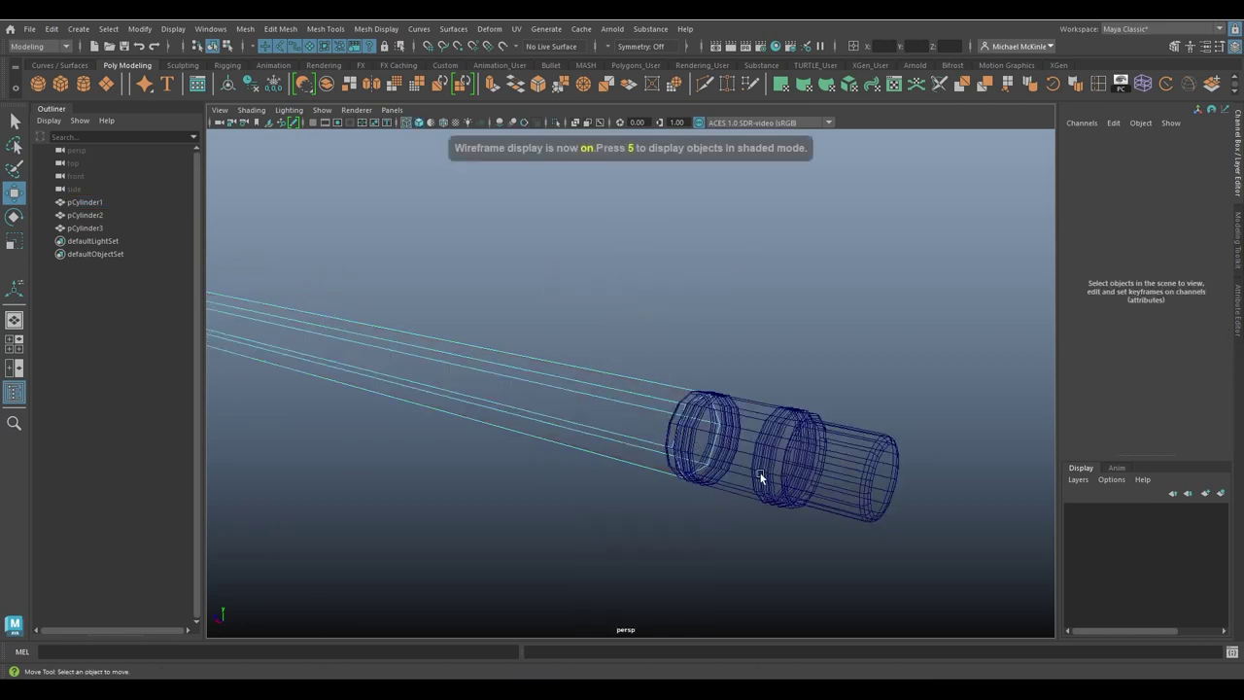
{"action": "left_click", "coordinate": [696, 437]}
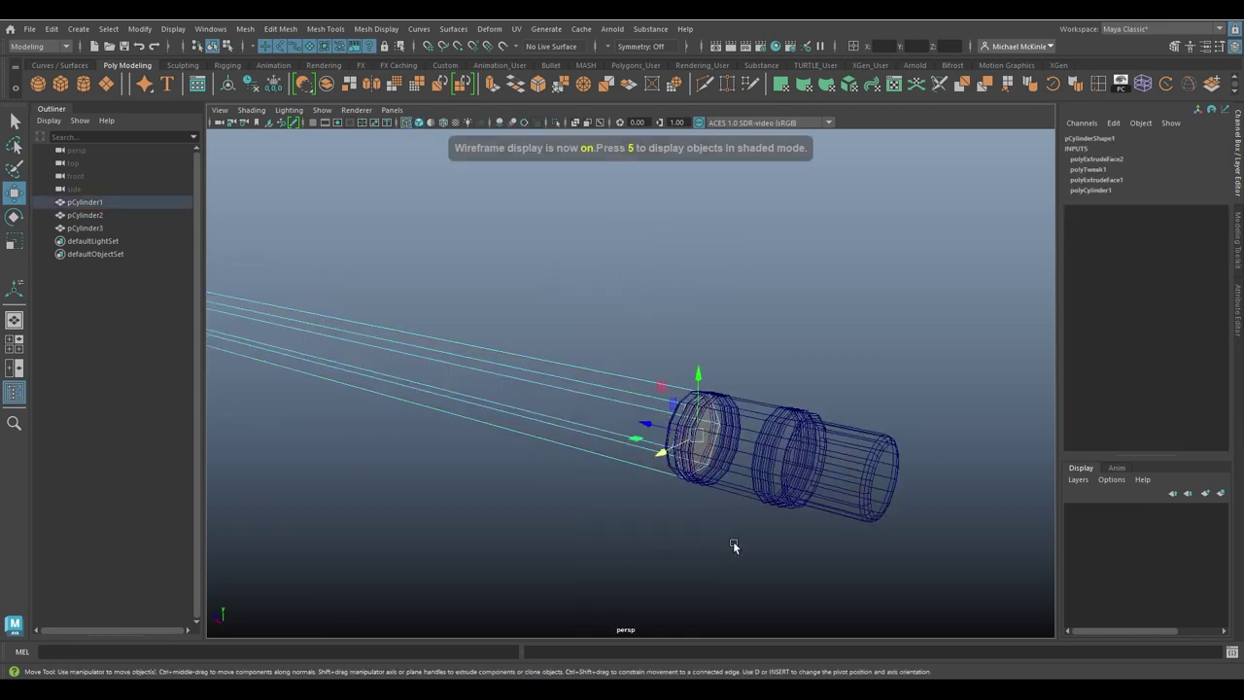
{"action": "left_click", "coordinate": [727, 541]}
{"action": "key", "text": "5"}
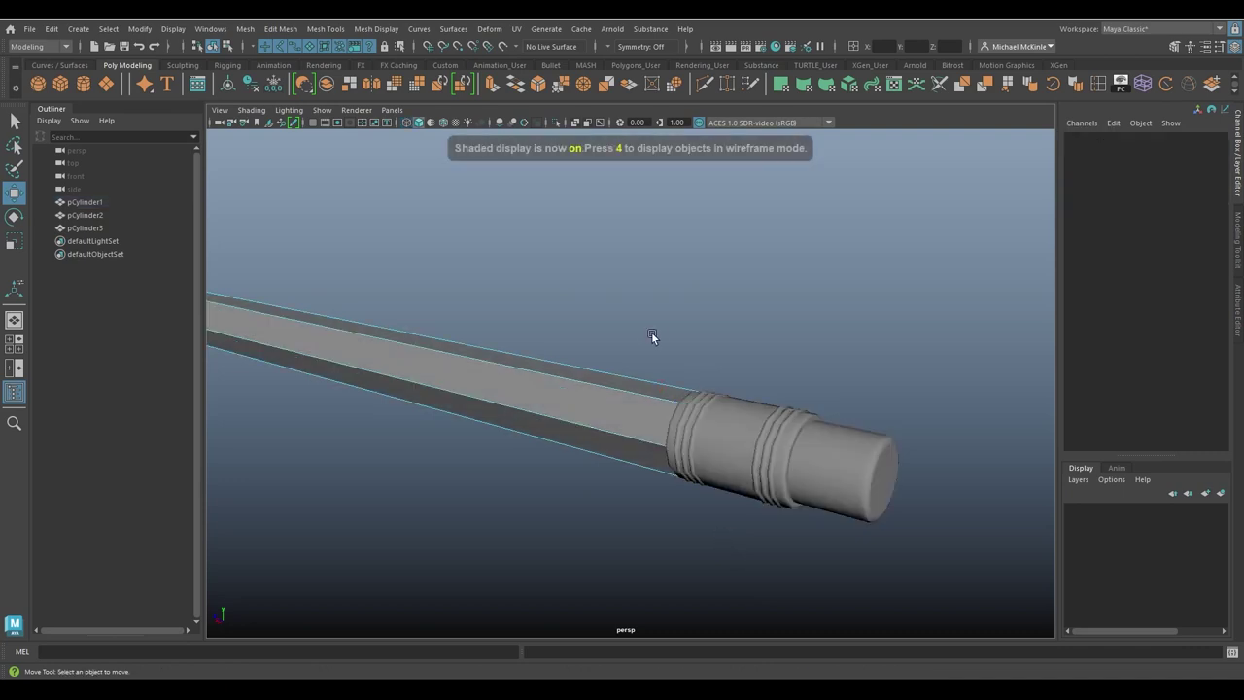
{"action": "right_click_drag", "start_coordinate": [651, 309], "coordinate": [699, 290]}
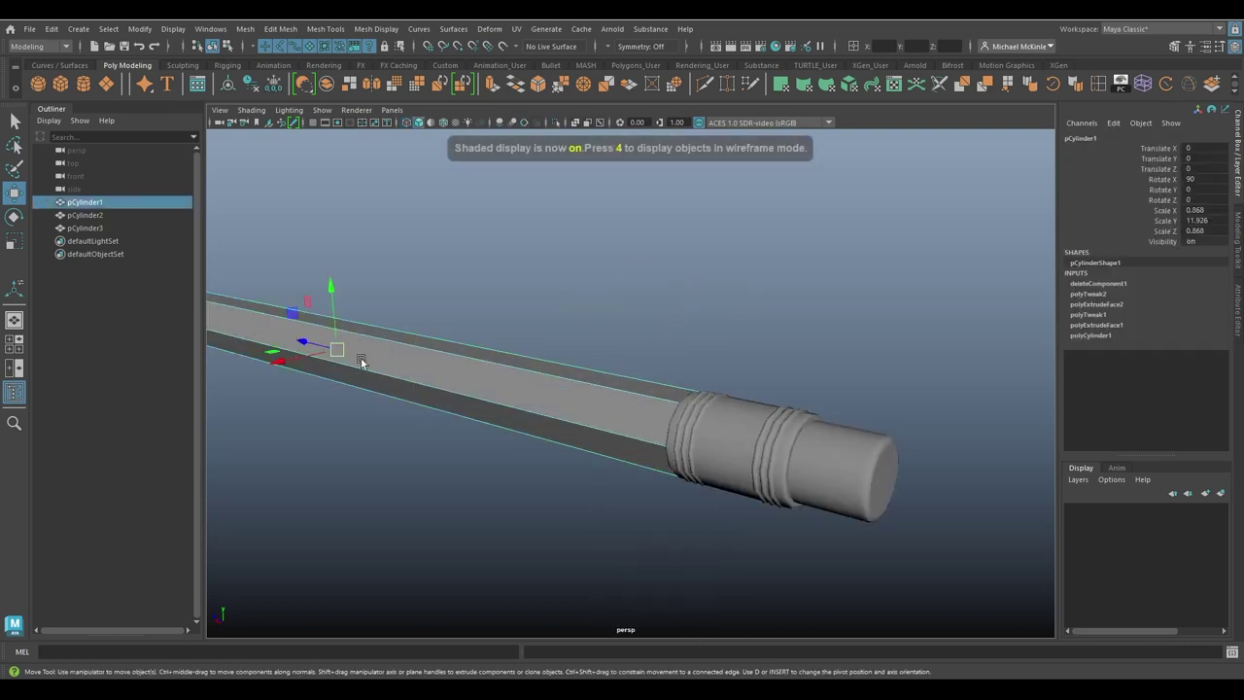
{"action": "left_click_drag", "start_coordinate": [305, 364], "coordinate": [689, 483], "text": "alt"}
{"action": "key", "text": "ctrl+z"}
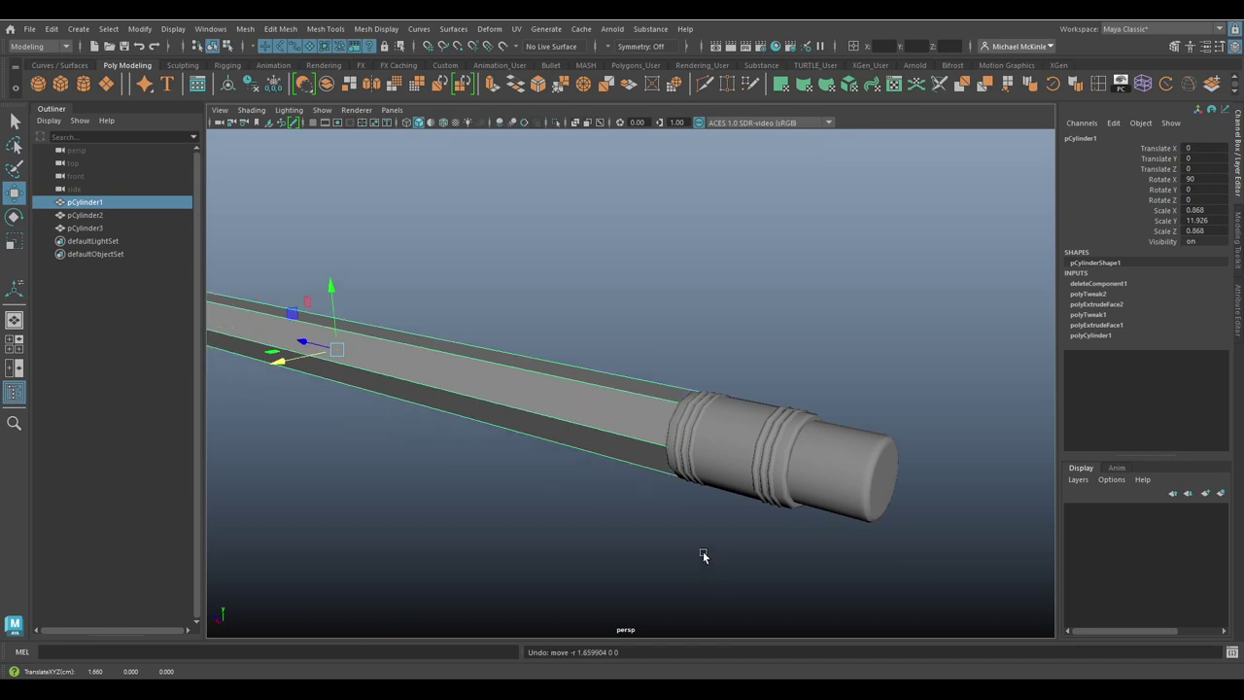
Step: Compare the pencil body near the ferrule in smooth mesh preview and unsmoothed display, ending unsmoothed
{"action": "key", "text": "f"}
{"action": "left_click_drag", "start_coordinate": [710, 431], "coordinate": [917, 410], "text": "alt"}
{"action": "mouse_move", "coordinate": [918, 411]}
{"action": "middle_mouse_down", "text": "alt"}
{"action": "mouse_move", "coordinate": [765, 426]}
{"action": "mouse_move", "coordinate": [619, 400]}
{"action": "middle_mouse_up", "text": "alt"}
{"action": "right_click_drag", "start_coordinate": [620, 399], "coordinate": [712, 442], "text": "alt"}
{"action": "mouse_move", "coordinate": [711, 442]}
{"action": "left_mouse_down", "text": "alt"}
{"action": "mouse_move", "coordinate": [790, 435]}
{"action": "mouse_move", "coordinate": [784, 458]}
{"action": "mouse_move", "coordinate": [772, 438]}
{"action": "mouse_move", "coordinate": [690, 411]}
{"action": "left_mouse_up", "text": "alt"}
{"action": "key", "text": "3"}
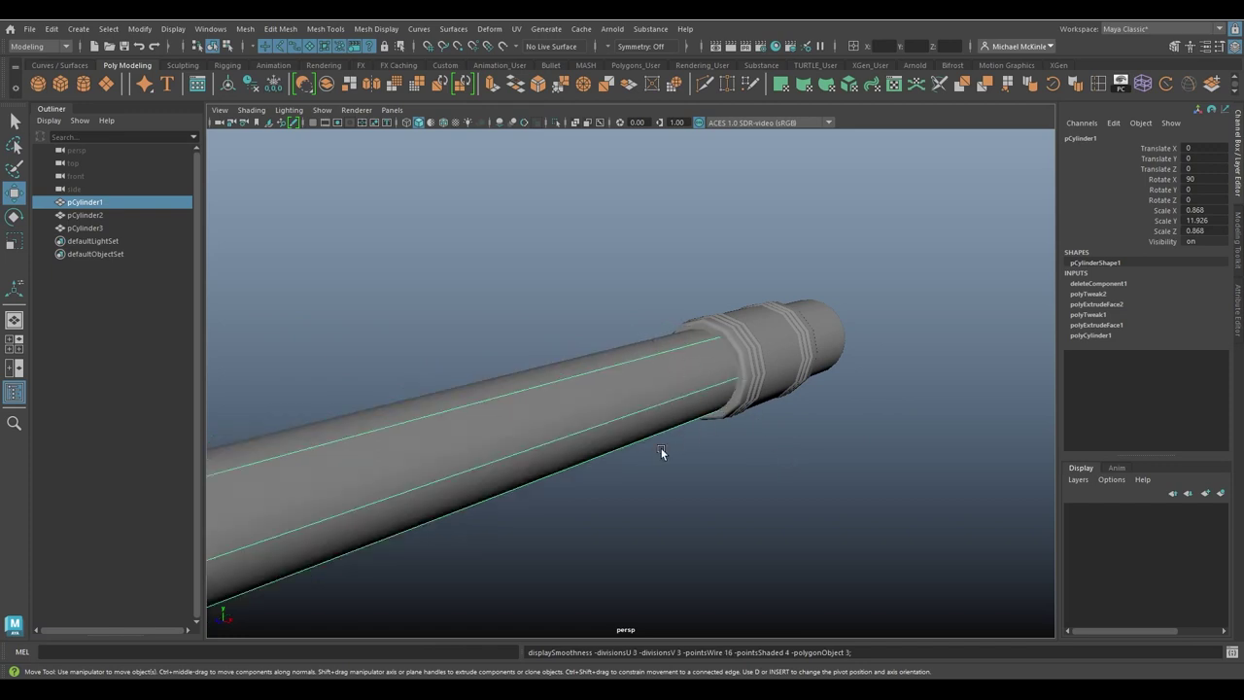
{"action": "key", "text": "1"}
{"action": "key", "text": "3"}
{"action": "key", "text": "1"}
{"action": "key", "text": "3"}
{"action": "key", "text": "1"}
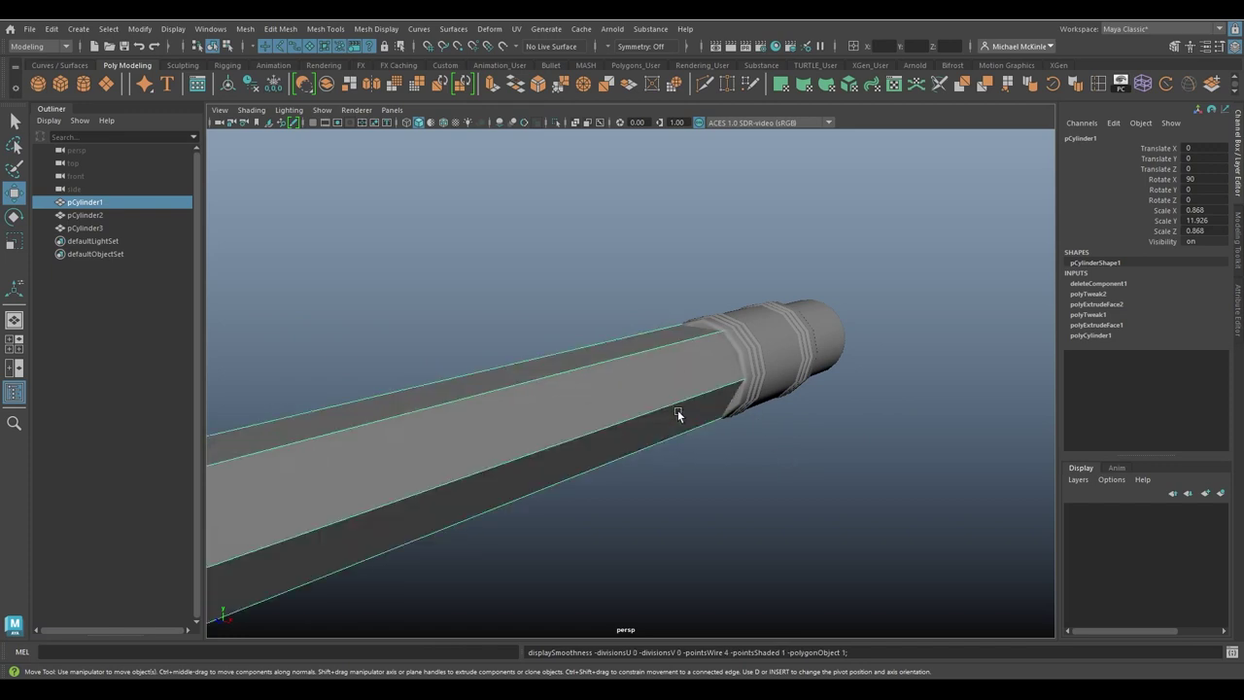
Step: Compare the pencil's sharpened tip in smooth mesh preview and unsmoothed display, and examine the body's lengthwise edges
{"action": "left_click_drag", "start_coordinate": [678, 409], "coordinate": [759, 319], "text": "alt"}
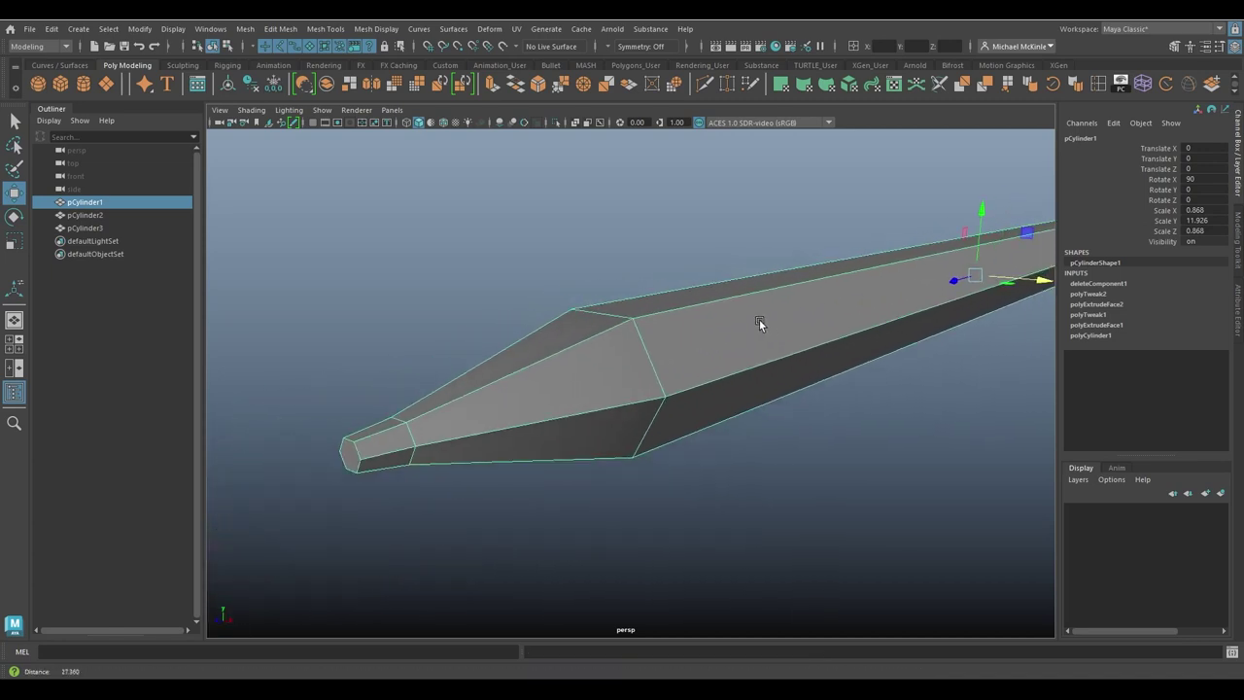
{"action": "key", "text": "3"}
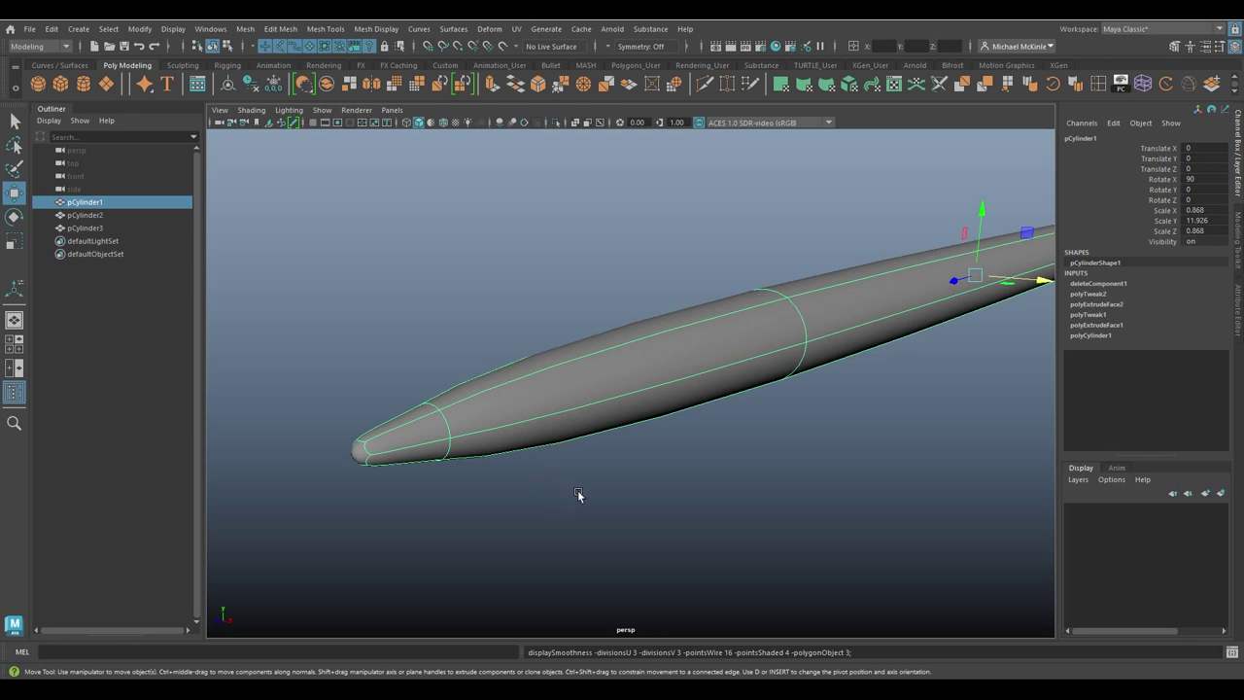
{"action": "key", "text": "1"}
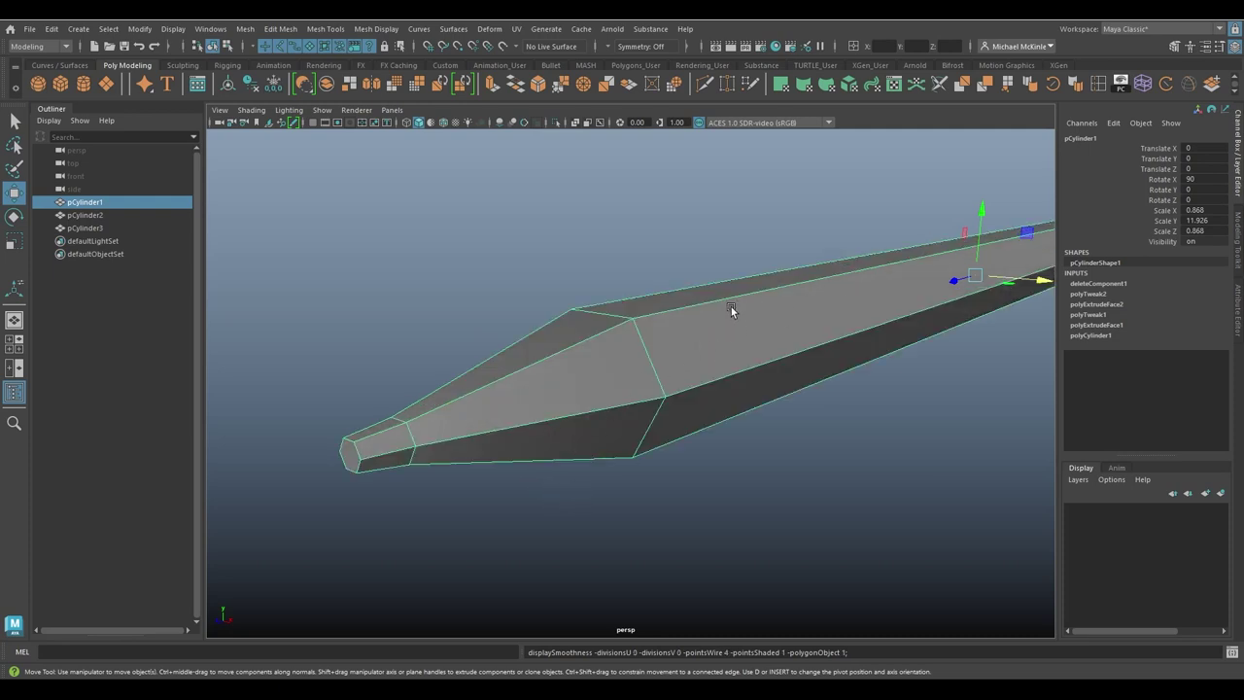
{"action": "middle_click_drag", "start_coordinate": [923, 321], "coordinate": [811, 358], "text": "alt"}
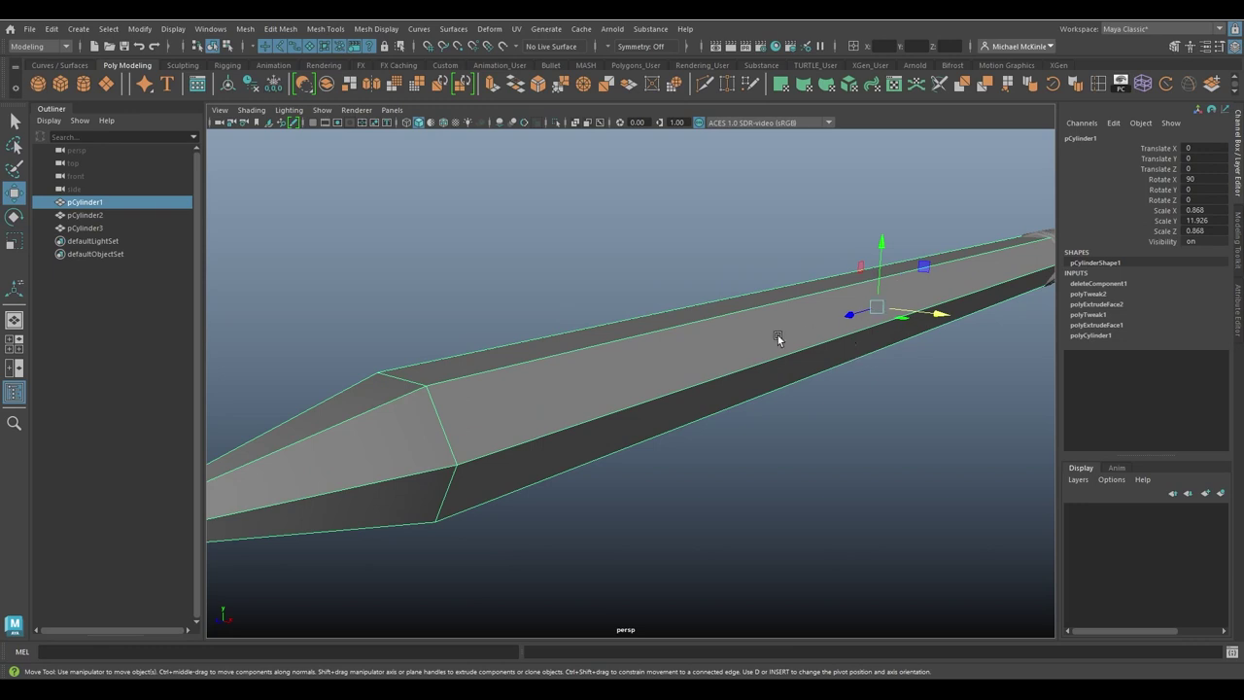
{"action": "middle_click_drag", "start_coordinate": [427, 405], "coordinate": [563, 363], "text": "alt"}
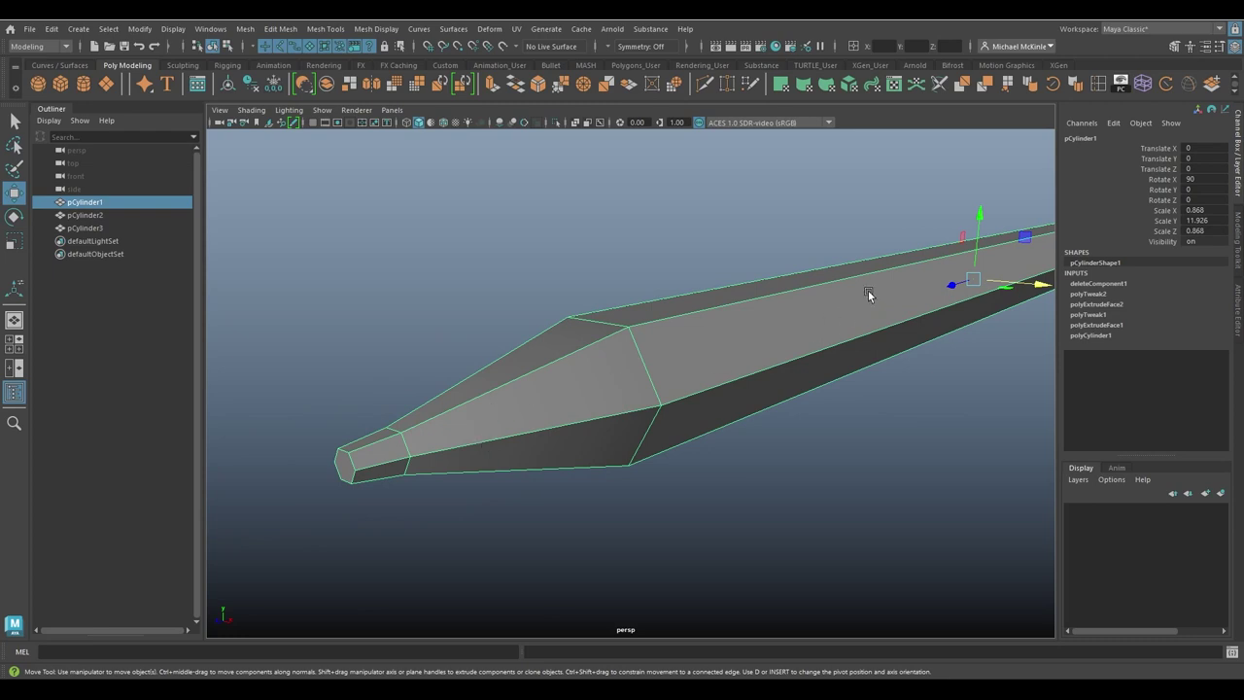
Step: Bevel the pencil body's lengthwise edges with 2 segments and a fraction of 0.23
{"action": "right_click_drag", "start_coordinate": [869, 290], "coordinate": [852, 246]}
{"action": "left_click_drag", "start_coordinate": [948, 361], "coordinate": [924, 358], "text": "alt"}
{"action": "left_click_drag", "start_coordinate": [865, 255], "coordinate": [758, 379]}
{"action": "left_click_drag", "start_coordinate": [706, 478], "coordinate": [500, 406], "text": "alt"}
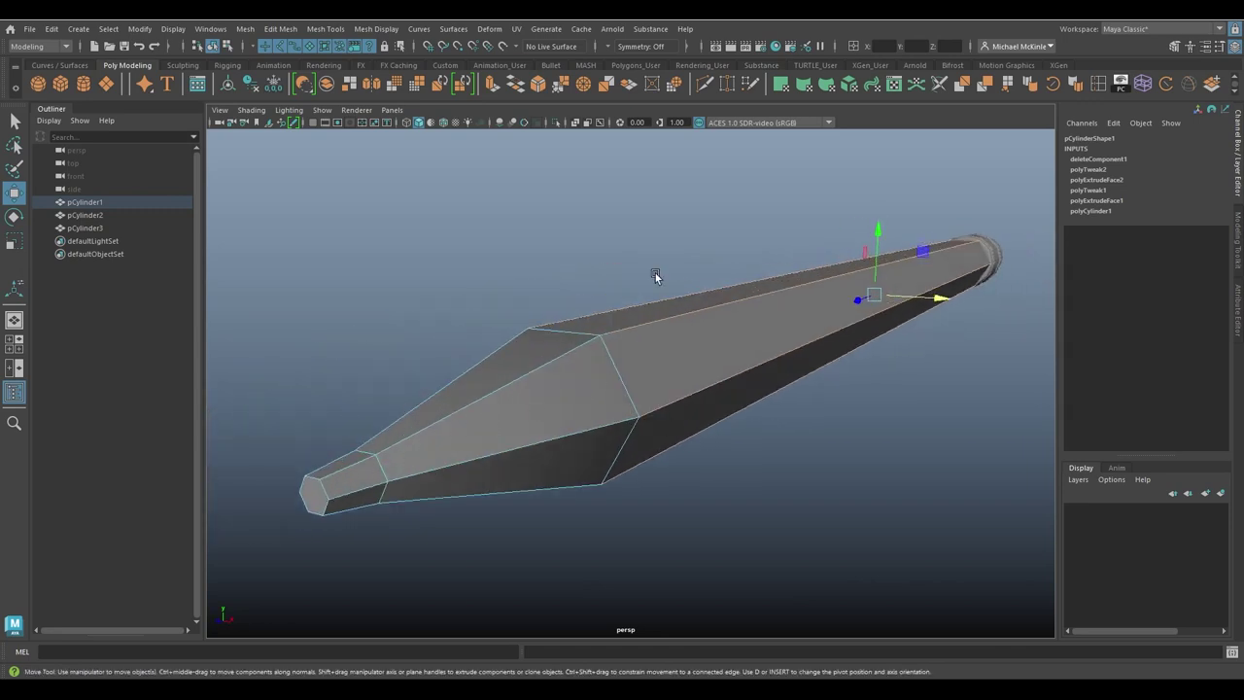
{"action": "left_click", "coordinate": [280, 28]}
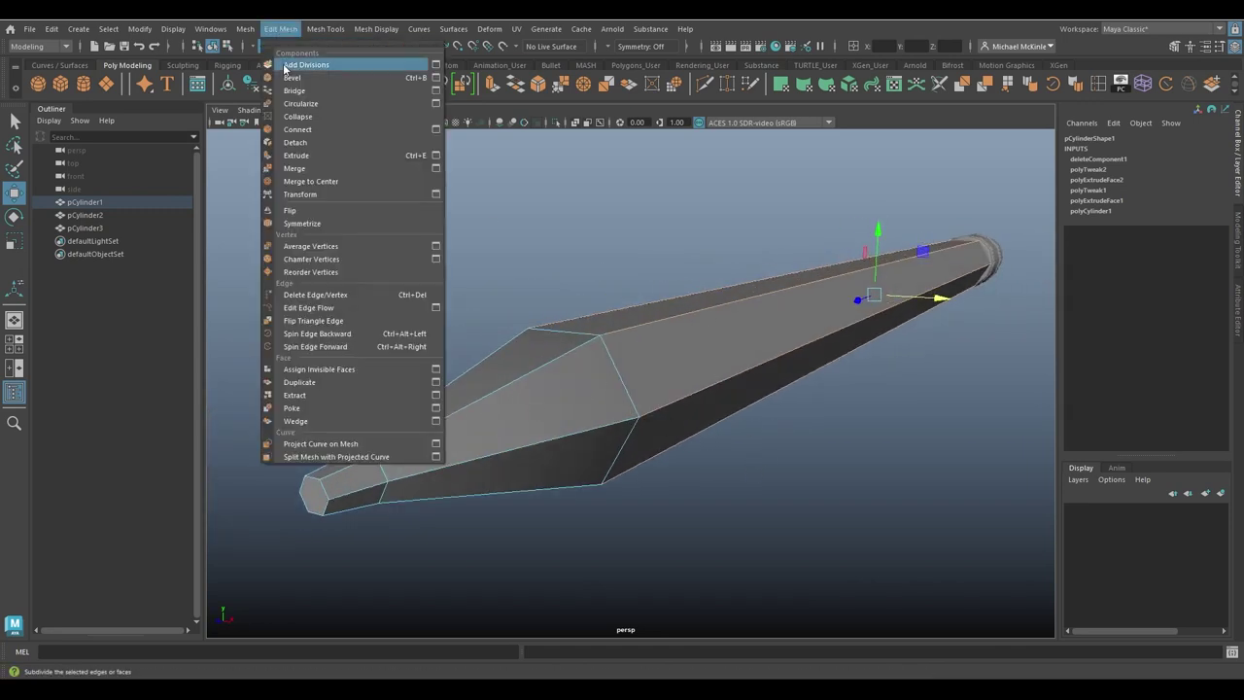
{"action": "left_click", "coordinate": [292, 77]}
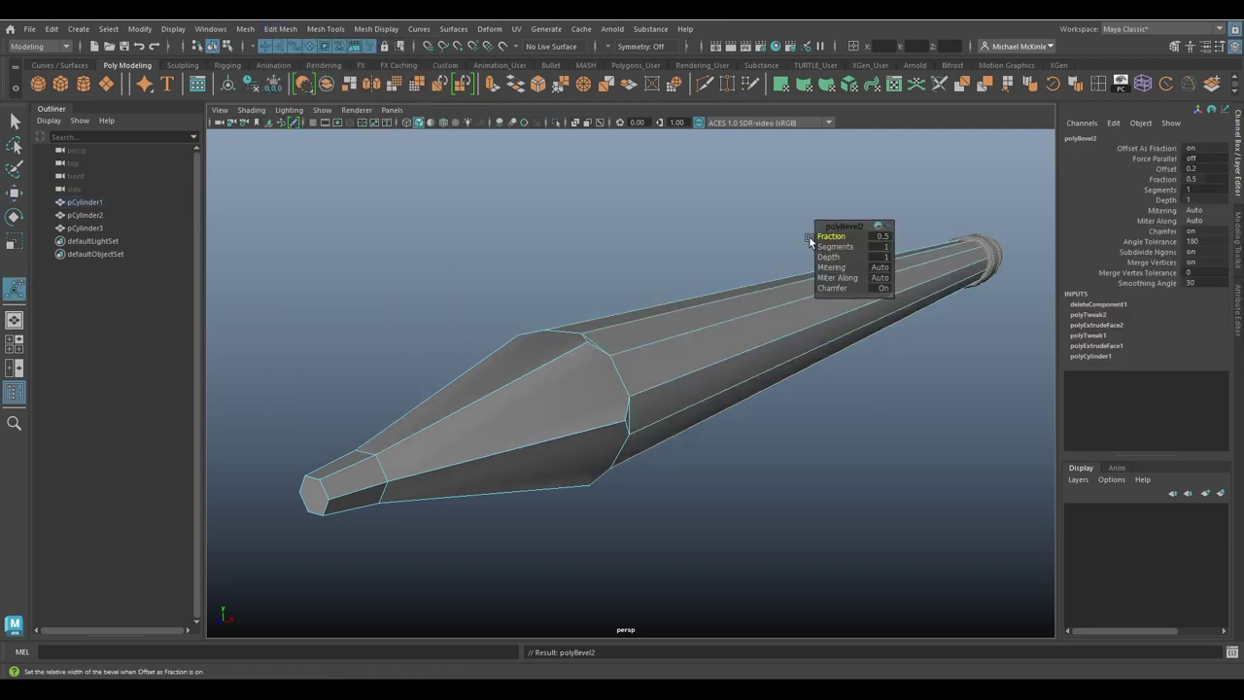
{"action": "left_click_drag", "start_coordinate": [836, 247], "coordinate": [820, 237]}
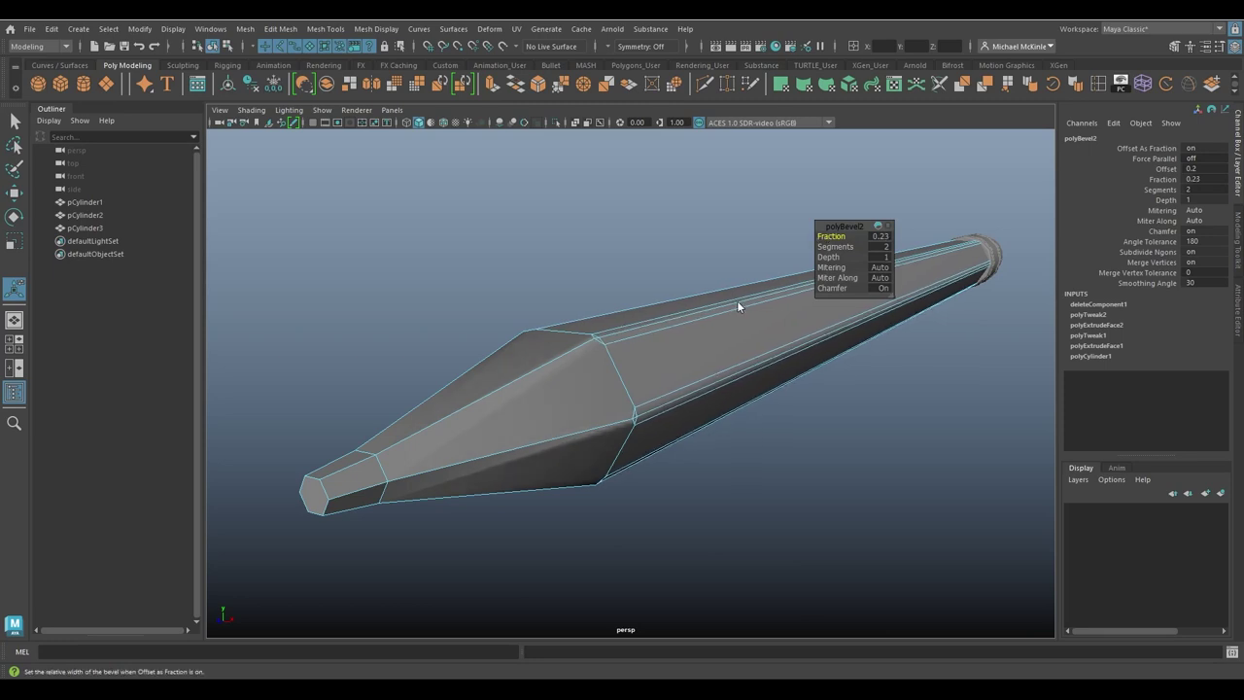
Step: Review the beveled pencil body in smooth mesh preview and return it to unsmoothed display in object mode
{"action": "right_click_drag", "start_coordinate": [738, 302], "coordinate": [778, 281]}
{"action": "key", "text": "q"}
{"action": "key", "text": "3"}
{"action": "left_click", "coordinate": [751, 236]}
{"action": "left_click_drag", "start_coordinate": [751, 236], "coordinate": [494, 356], "text": "alt"}
{"action": "left_click", "coordinate": [861, 396]}
{"action": "key", "text": "f"}
{"action": "key", "text": "1"}
Step: Delete the short diagonal edges at each bevel corner around the pencil where the body meets the sharpened tip
{"action": "middle_click_drag", "start_coordinate": [493, 355], "coordinate": [797, 320], "text": "alt"}
{"action": "right_click_drag", "start_coordinate": [798, 320], "coordinate": [838, 322], "text": "alt"}
{"action": "middle_click_drag", "start_coordinate": [838, 322], "coordinate": [828, 322], "text": "alt"}
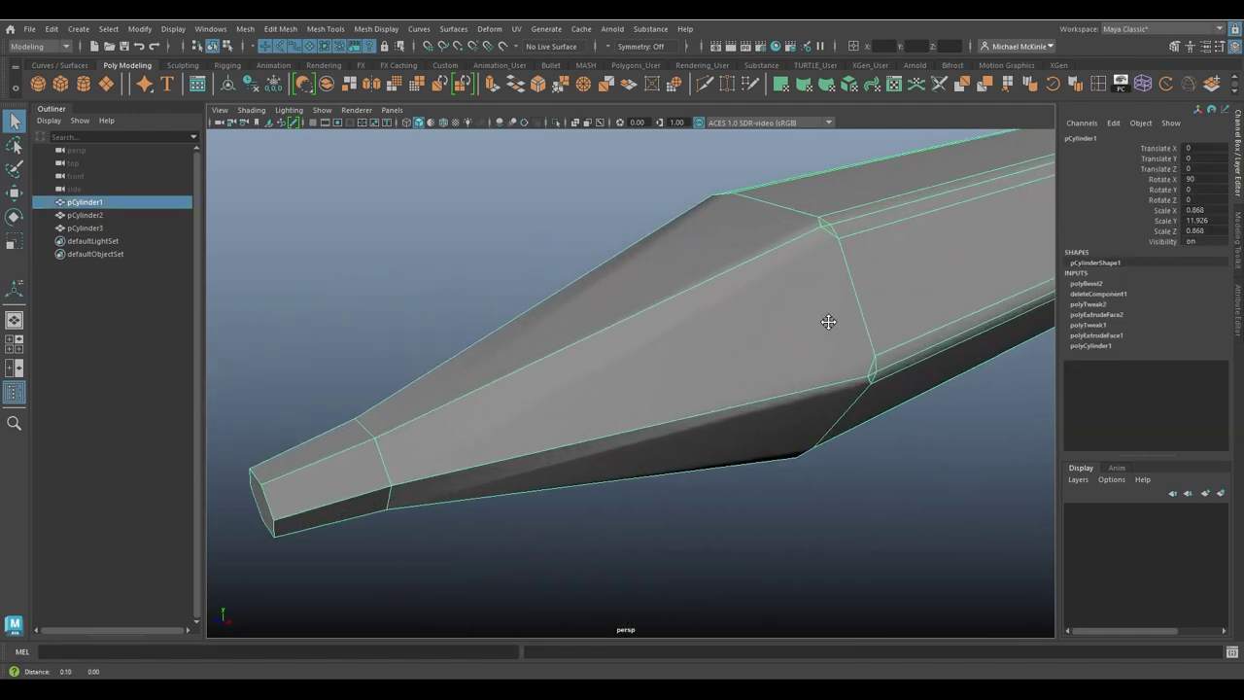
{"action": "left_click_drag", "start_coordinate": [829, 322], "coordinate": [658, 316], "text": "alt"}
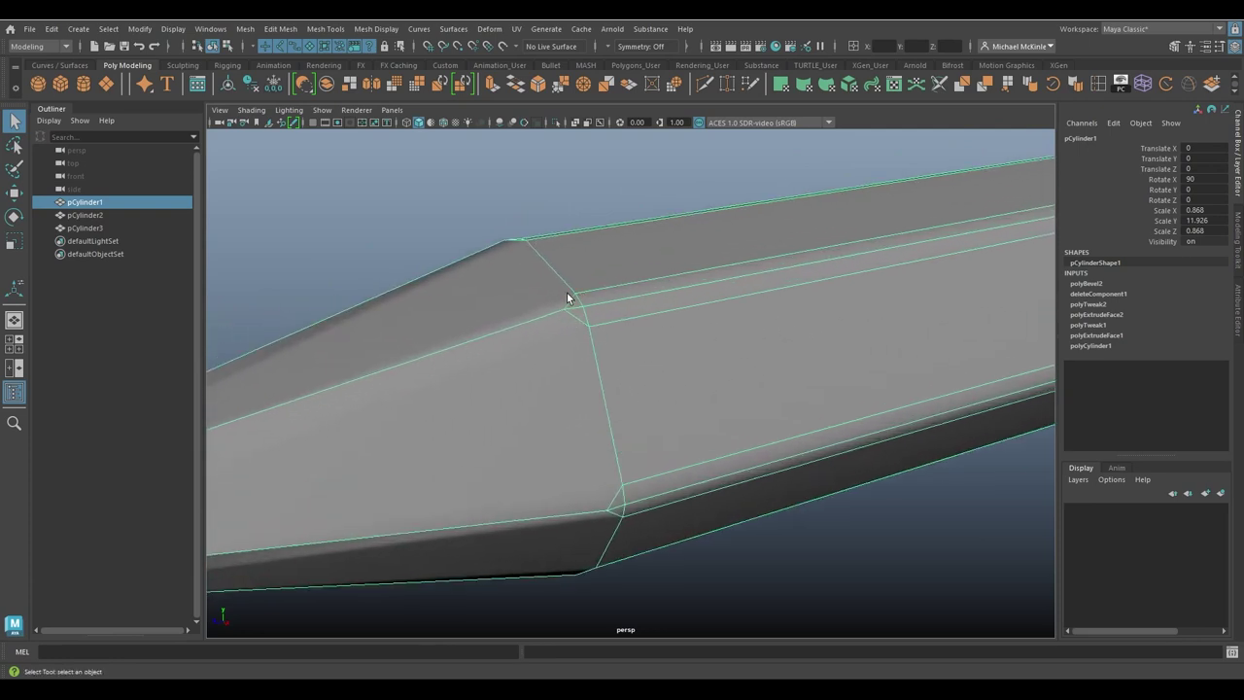
{"action": "right_click_drag", "start_coordinate": [543, 265], "coordinate": [575, 309]}
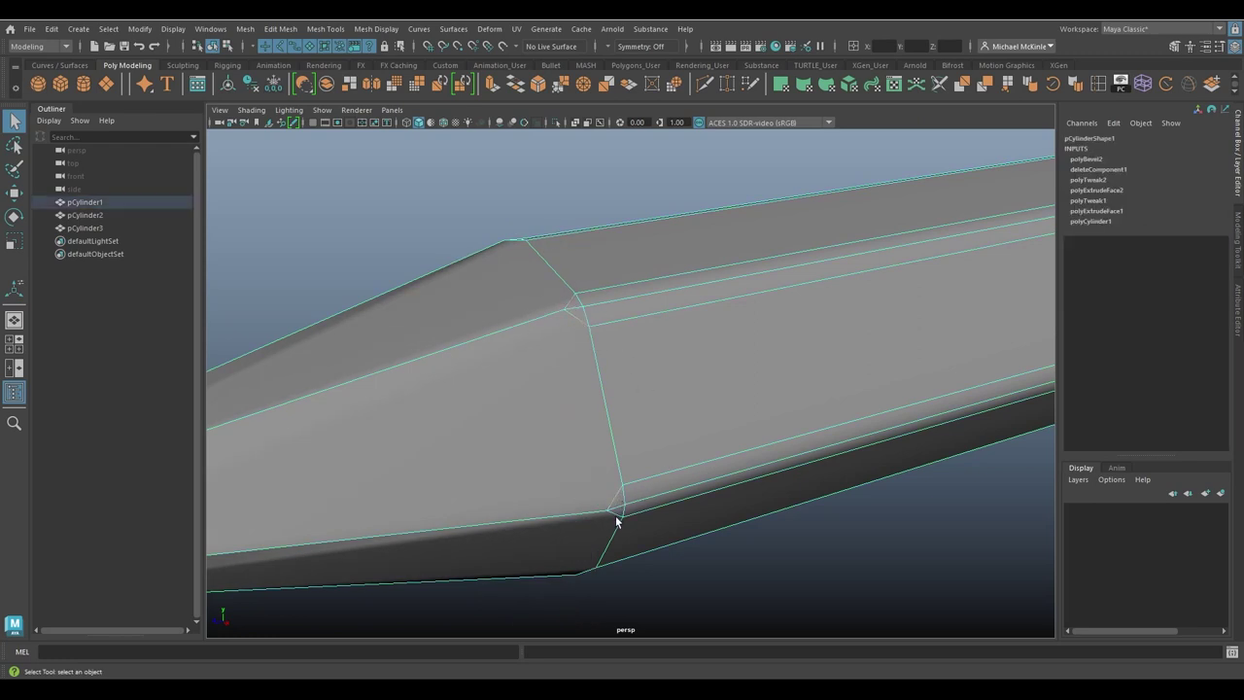
{"action": "right_click_drag", "start_coordinate": [692, 369], "coordinate": [789, 389], "text": "alt"}
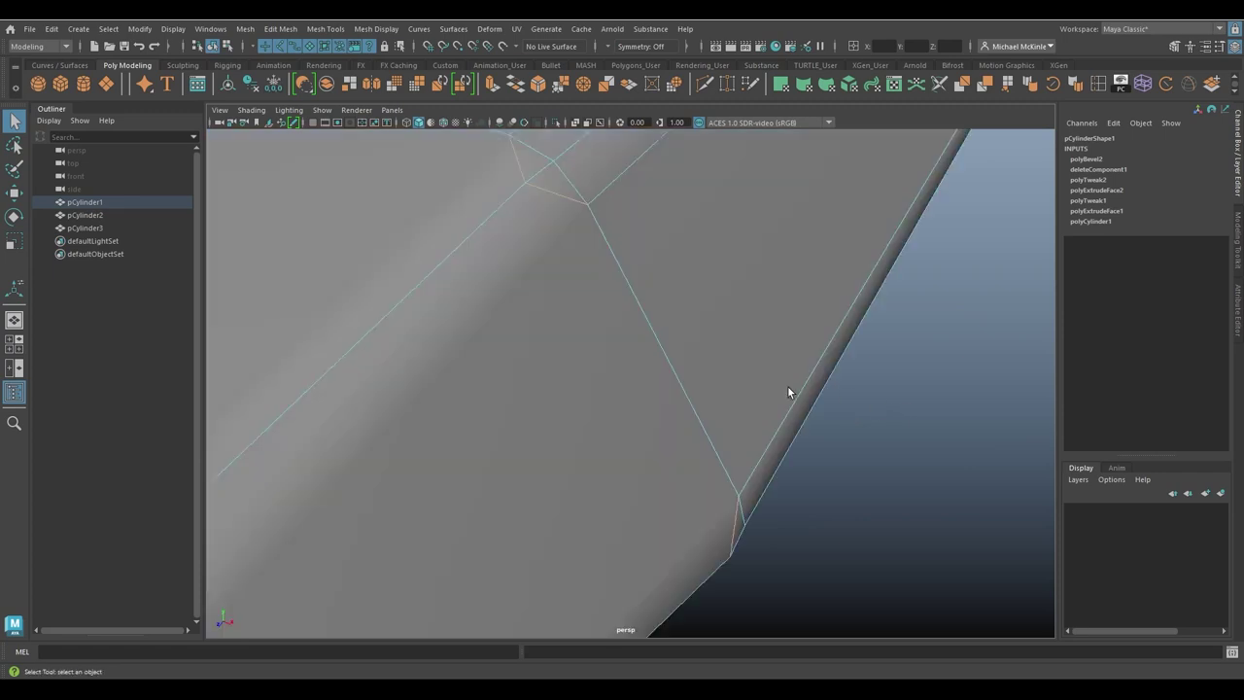
{"action": "left_click_drag", "start_coordinate": [788, 388], "coordinate": [668, 379], "text": "alt"}
{"action": "key", "text": "ctrl+z"}
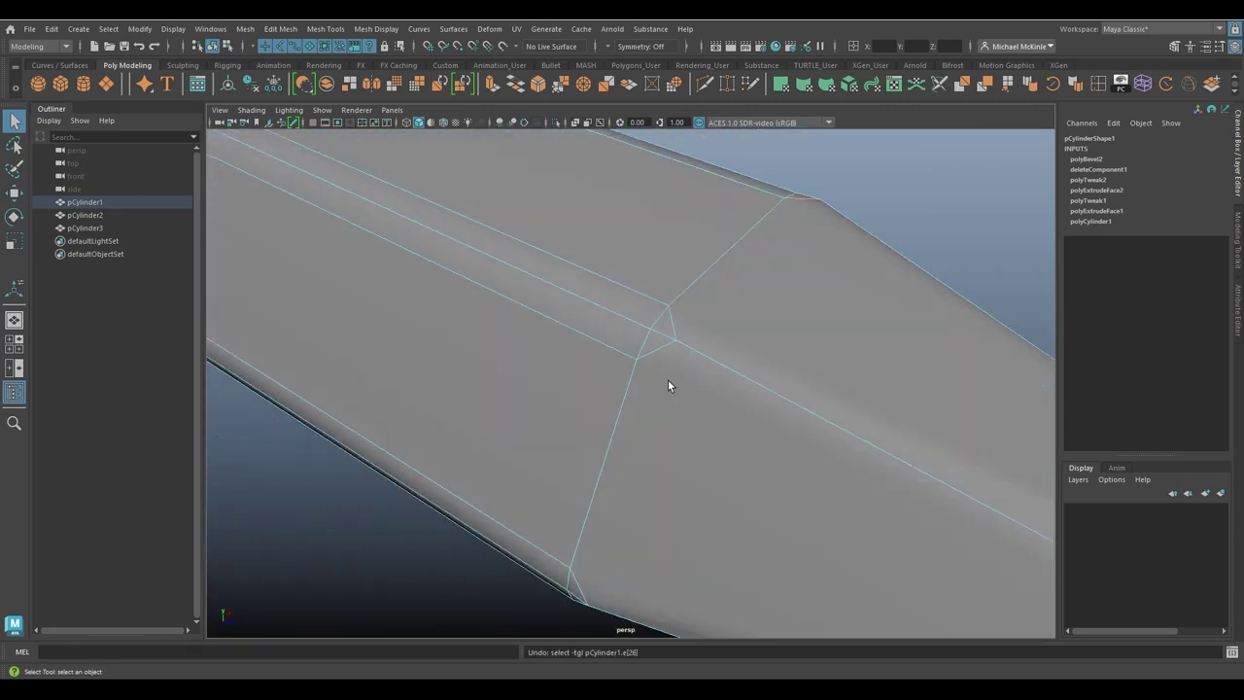
{"action": "left_click_drag", "start_coordinate": [673, 313], "coordinate": [622, 383], "text": "alt"}
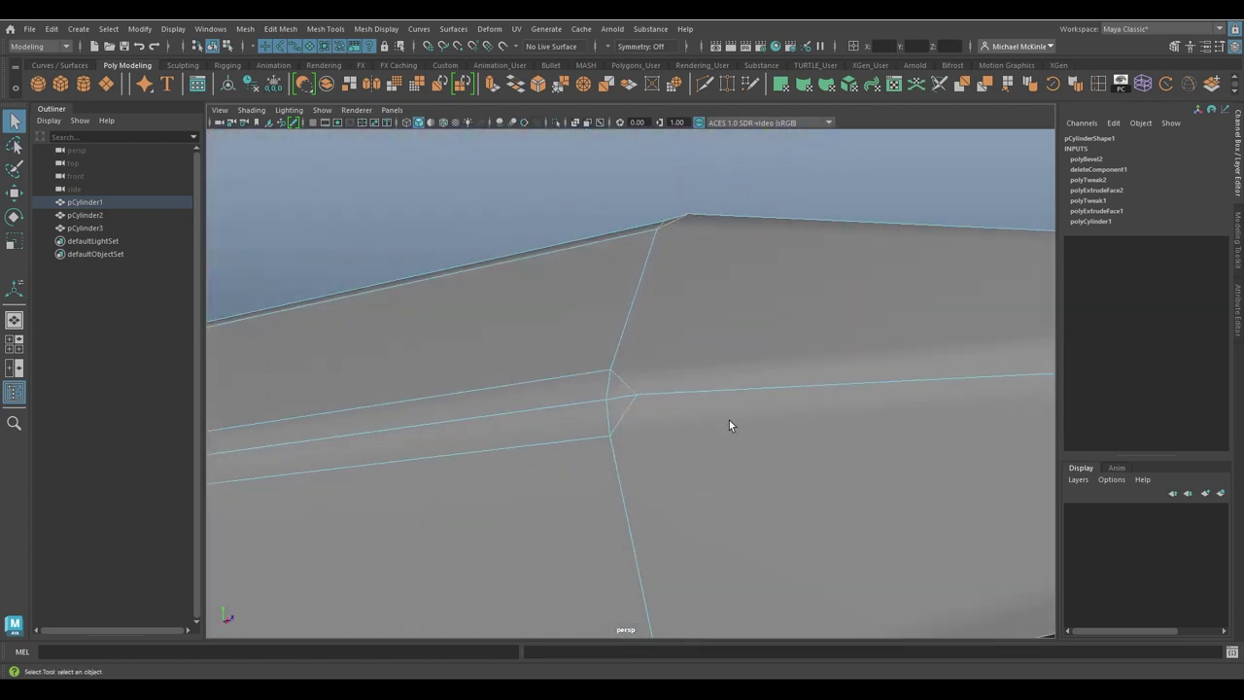
{"action": "mouse_move", "coordinate": [730, 424]}
{"action": "left_mouse_down", "text": "alt"}
{"action": "mouse_move", "coordinate": [656, 383]}
{"action": "mouse_move", "coordinate": [563, 438]}
{"action": "mouse_move", "coordinate": [742, 428]}
{"action": "left_mouse_up", "text": "alt"}
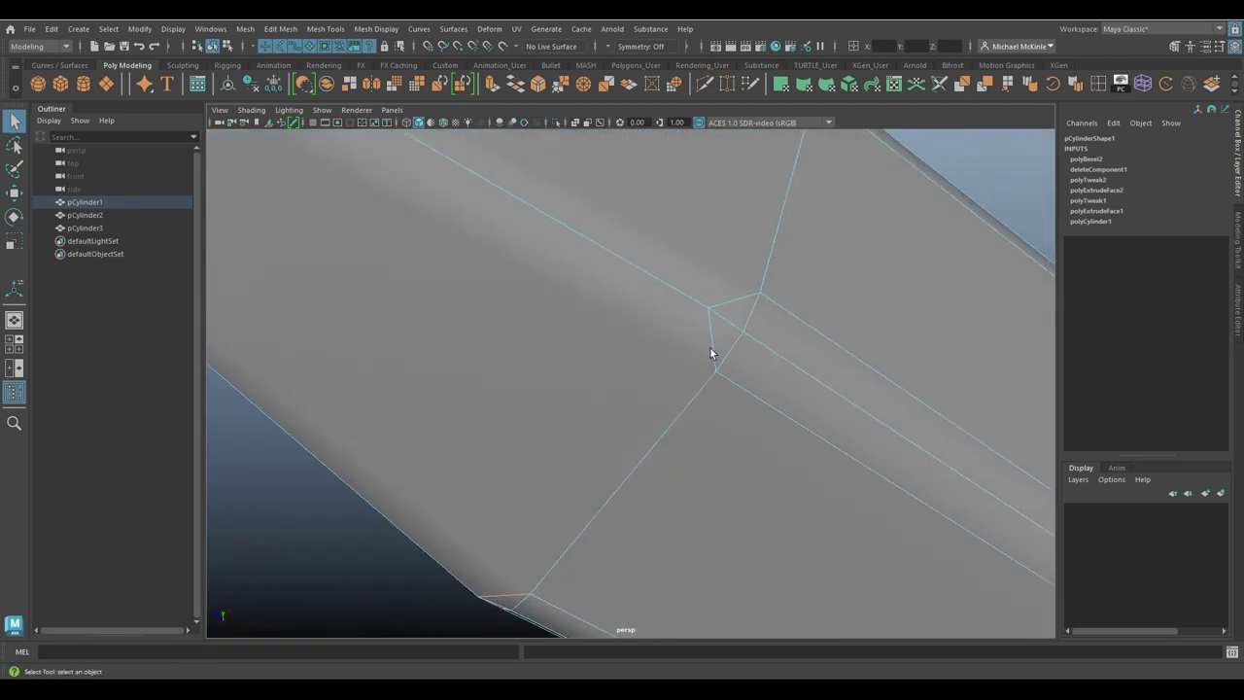
{"action": "left_click_drag", "start_coordinate": [808, 247], "coordinate": [823, 350], "text": "alt"}
{"action": "key", "text": "Delete"}
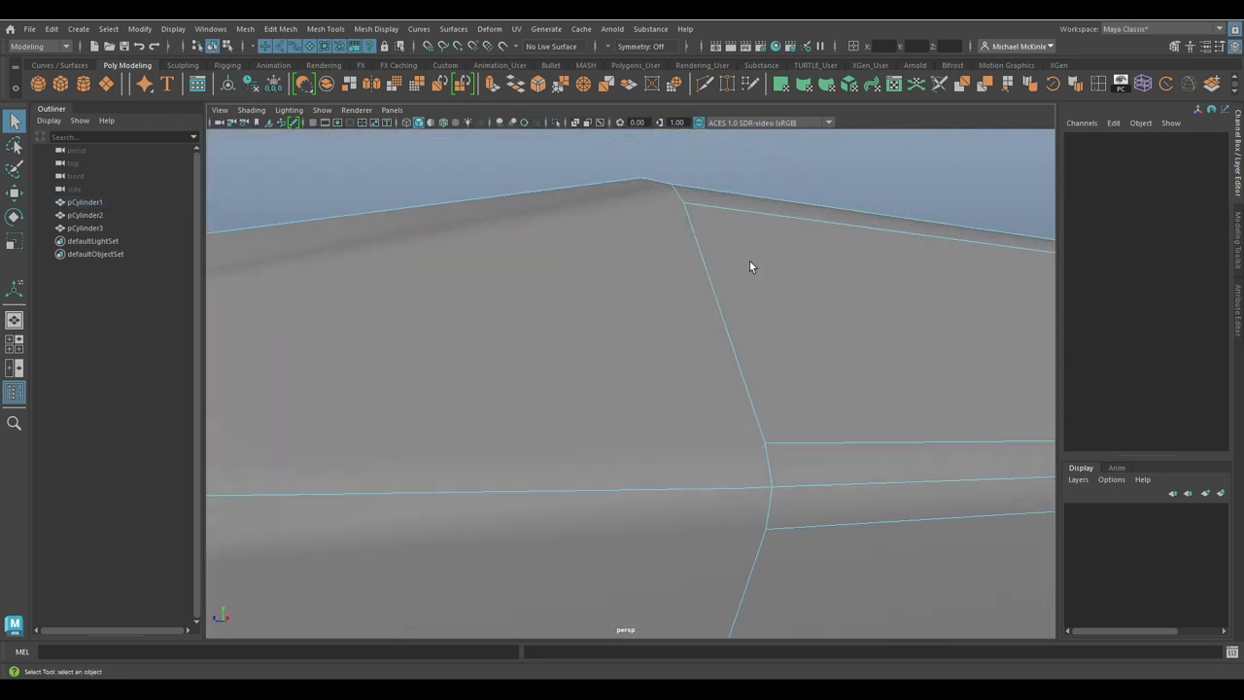
Step: Check the bevel corners' leftover vertices, and undo the diagonal-edge deletion to review the original corner edges
{"action": "left_click_drag", "start_coordinate": [749, 261], "coordinate": [739, 328], "text": "alt"}
{"action": "right_click_drag", "start_coordinate": [699, 290], "coordinate": [656, 290]}
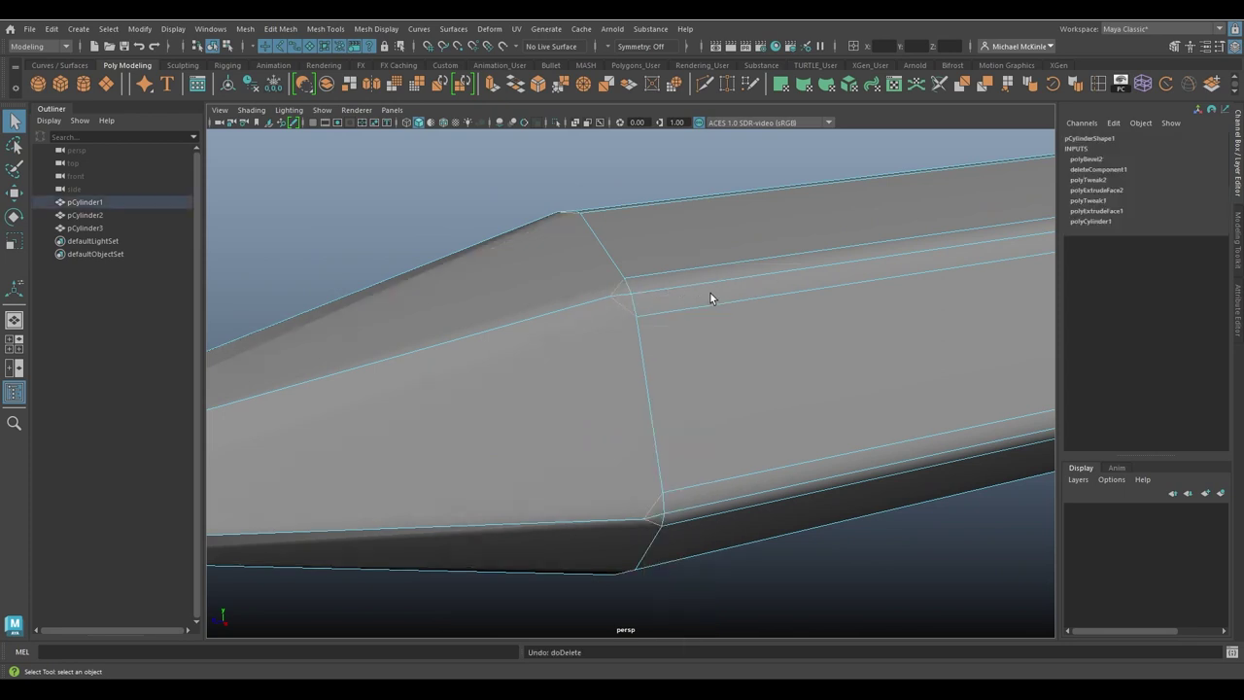
{"action": "left_click_drag", "start_coordinate": [710, 291], "coordinate": [683, 330], "text": "alt"}
{"action": "left_click_drag", "start_coordinate": [617, 397], "coordinate": [666, 243], "text": "alt"}
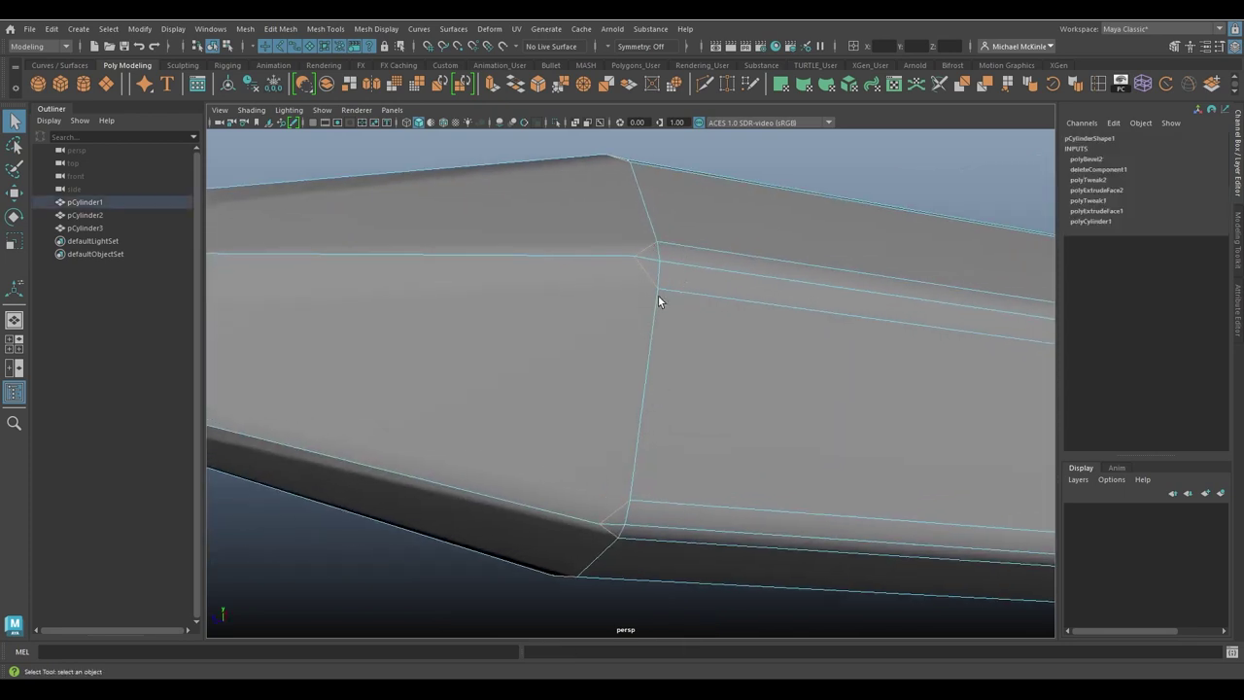
Step: Check the vertex left behind when the diagonal edges at the bevel corners are plainly deleted, and undo that deletion
{"action": "left_click", "coordinate": [658, 295]}
{"action": "right_click_drag", "start_coordinate": [661, 260], "coordinate": [626, 256]}
{"action": "left_click", "coordinate": [633, 255]}
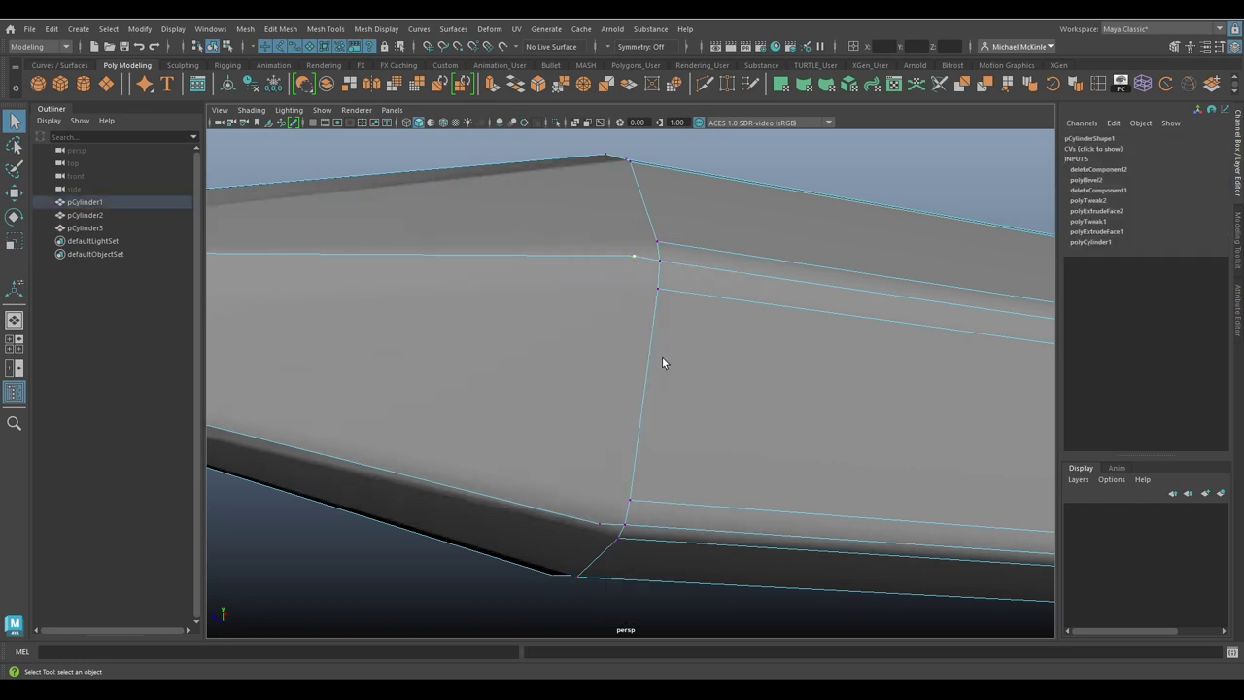
{"action": "key", "text": "ctrl+z"}
{"action": "key", "text": "ctrl+z"}
{"action": "key", "text": "ctrl+z"}
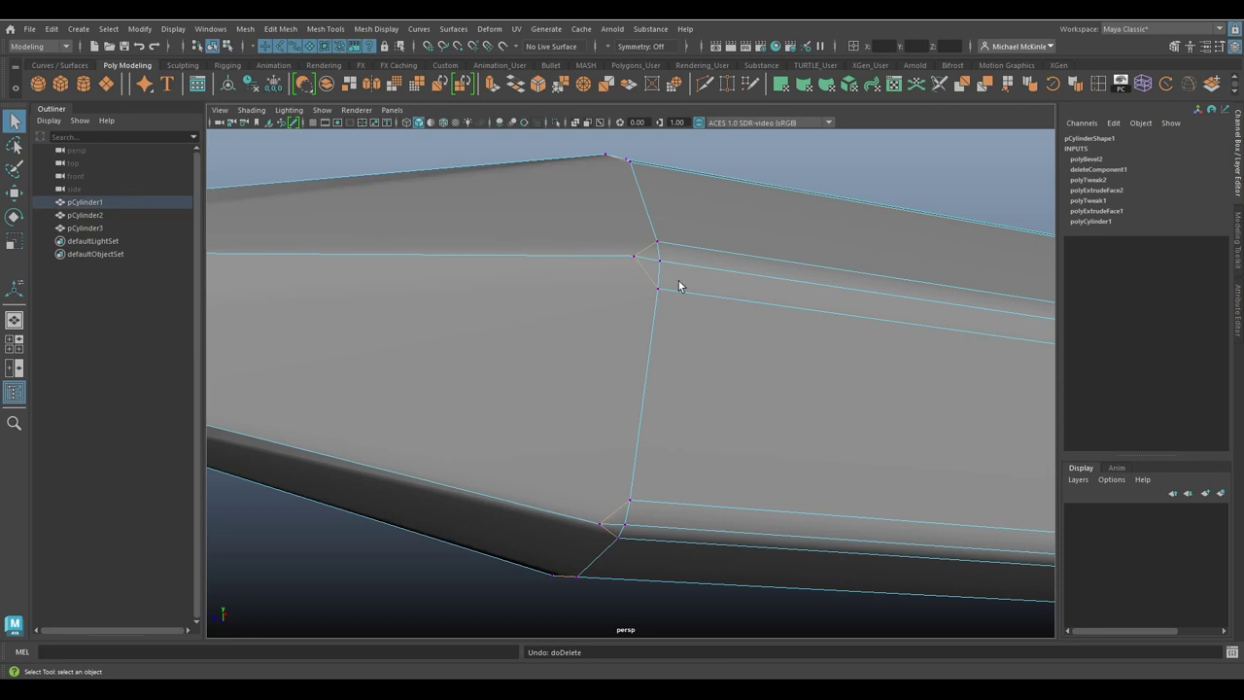
Step: Delete the selected diagonal bevel-corner edges together with their vertices, check the corner vertices, and return the body to object mode
{"action": "left_click_drag", "start_coordinate": [675, 233], "coordinate": [695, 250], "text": "alt"}
{"action": "key", "text": "w"}
{"action": "right_click_drag", "start_coordinate": [694, 237], "coordinate": [693, 202]}
{"action": "left_click_drag", "start_coordinate": [692, 202], "coordinate": [617, 327], "text": "alt"}
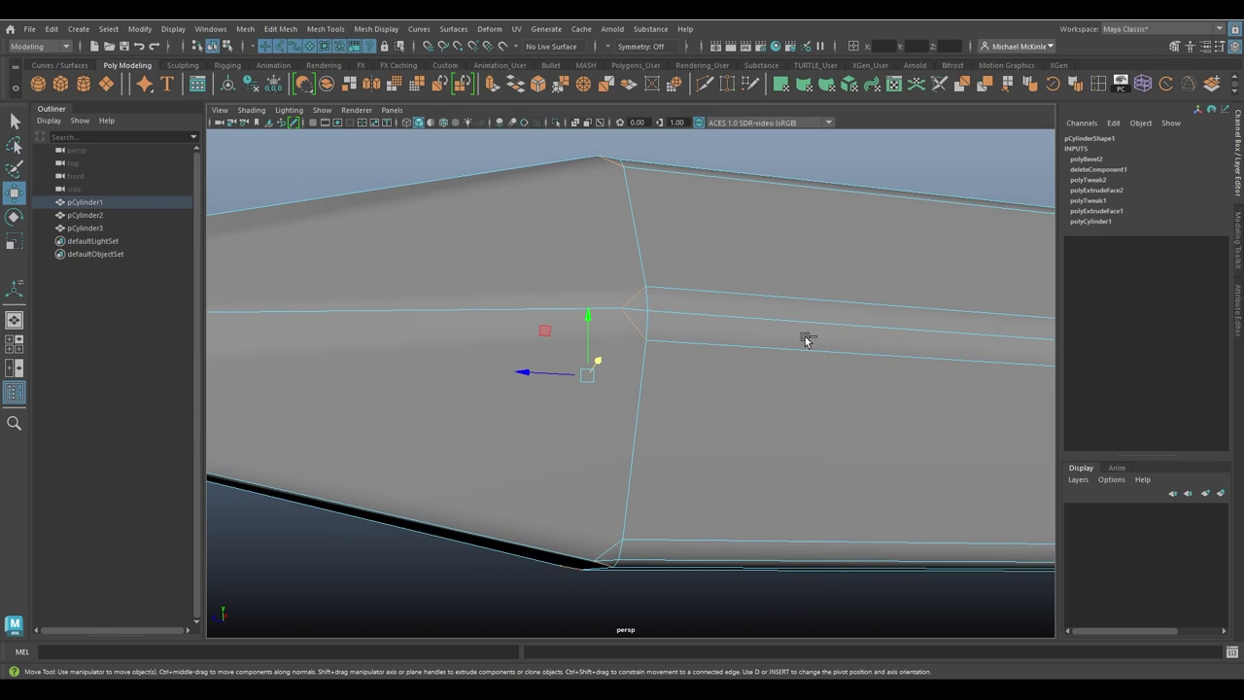
{"action": "key", "text": "Delete"}
{"action": "right_click", "coordinate": [674, 238]}
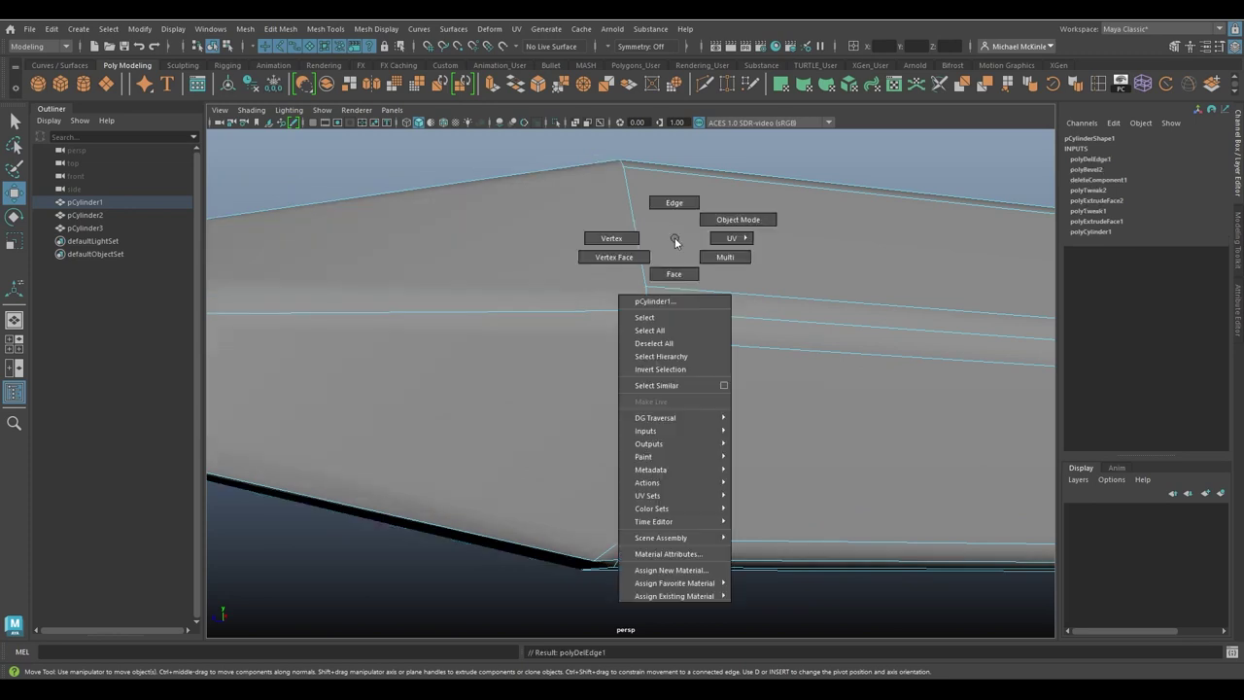
{"action": "left_click", "coordinate": [612, 238]}
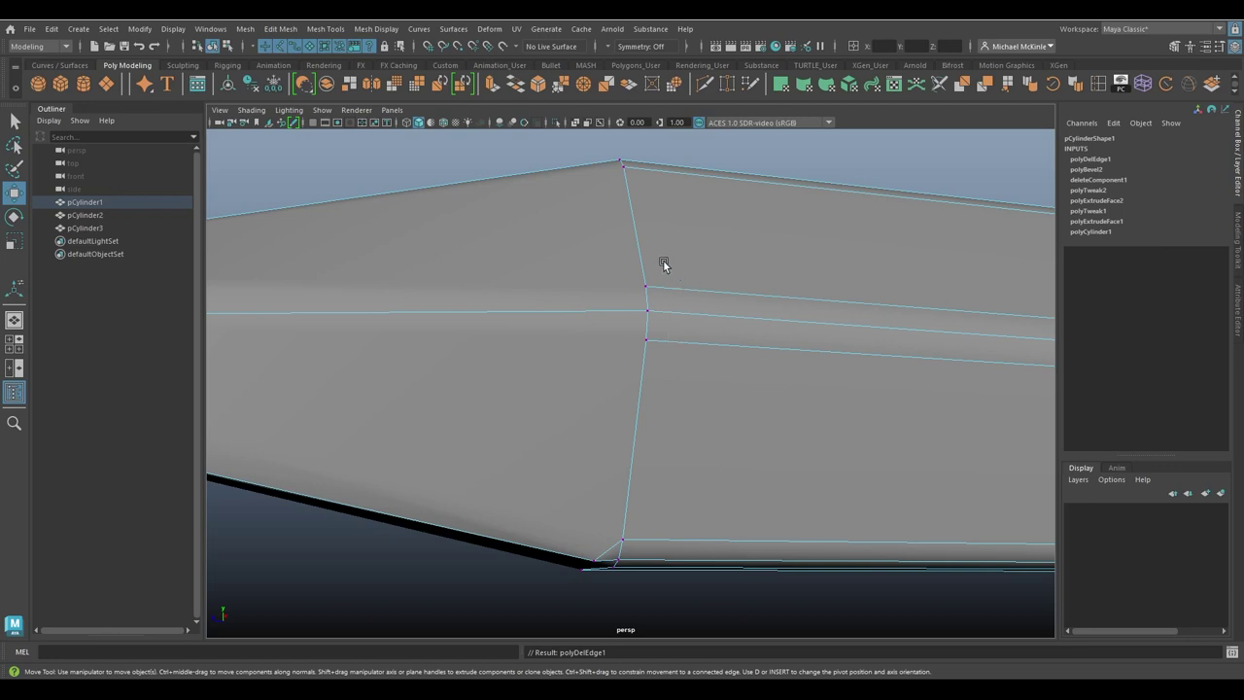
{"action": "right_click_drag", "start_coordinate": [657, 233], "coordinate": [727, 210]}
{"action": "key", "text": "3"}
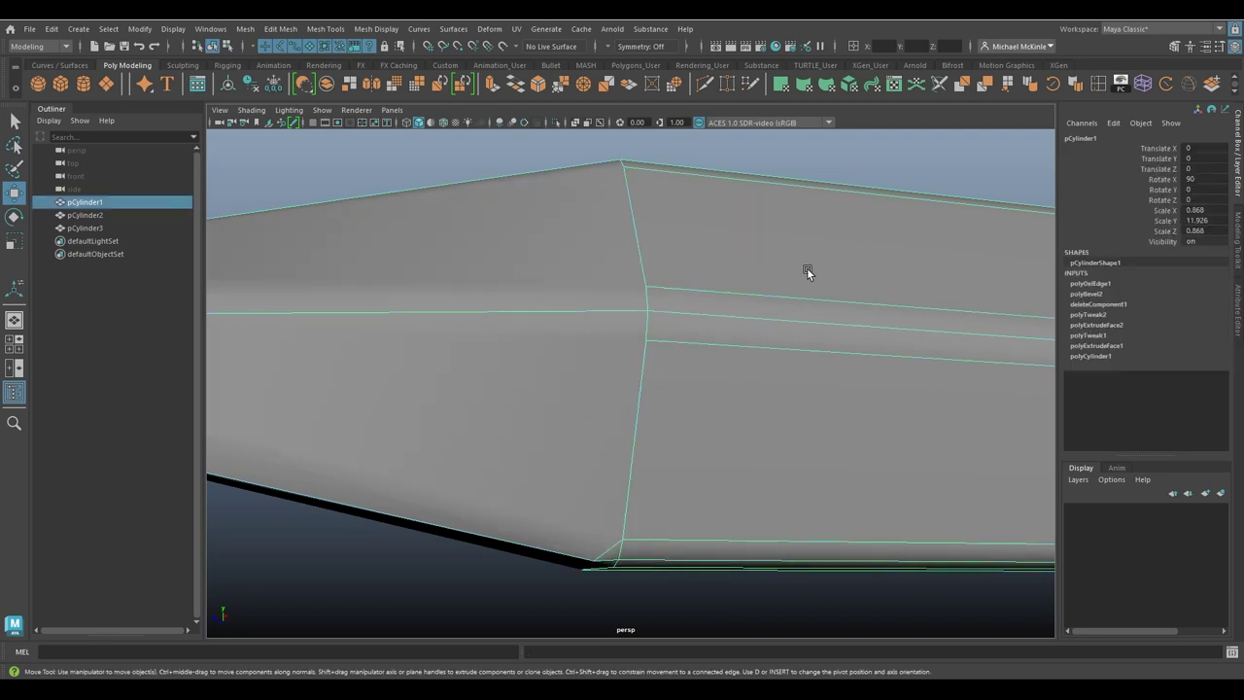
Step: Delete the one remaining diagonal edge, including its vertex, at the missed bevel corner beside the sharpened tip
{"action": "key", "text": "1"}
{"action": "left_click_drag", "start_coordinate": [805, 270], "coordinate": [698, 299], "text": "alt"}
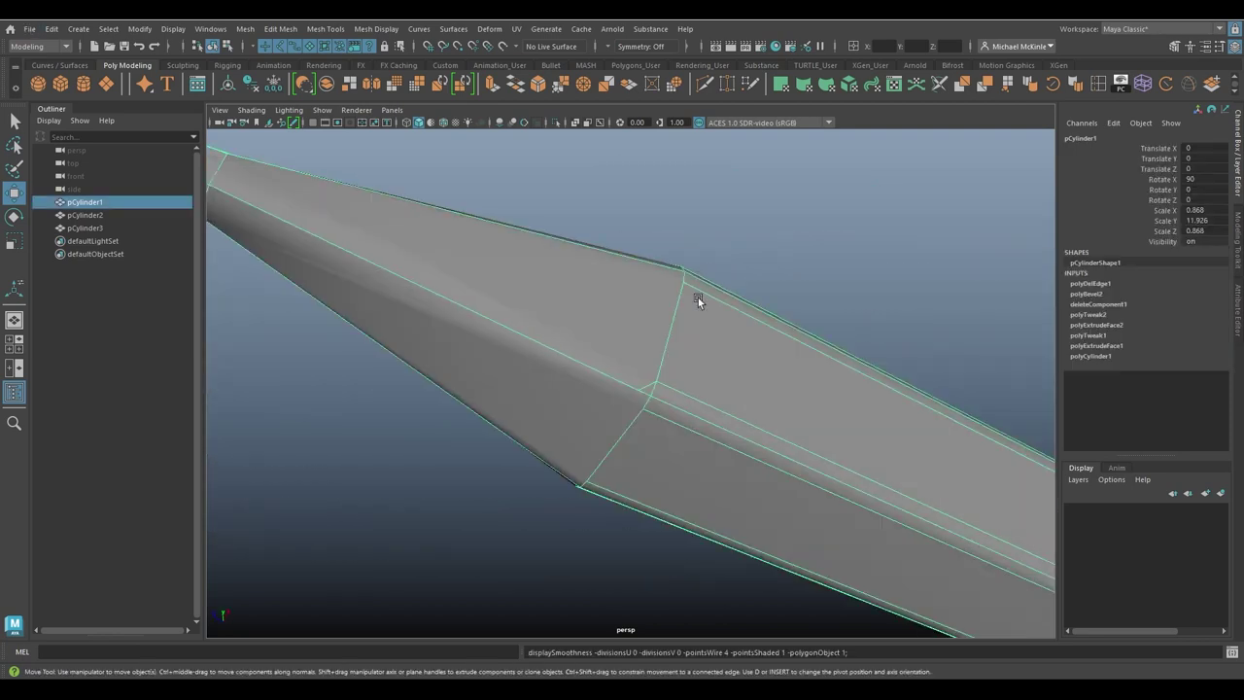
{"action": "right_click_drag", "start_coordinate": [659, 343], "coordinate": [873, 372]}
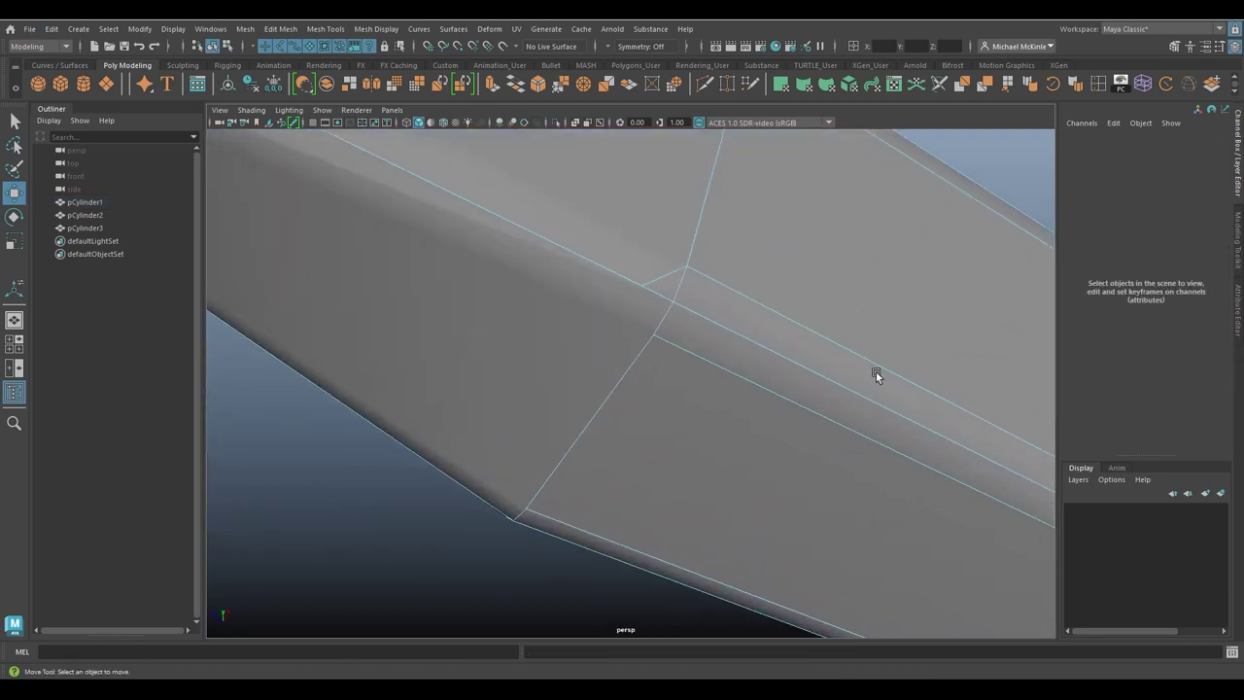
{"action": "left_click", "coordinate": [664, 275]}
{"action": "key", "text": "ctrl+Delete"}
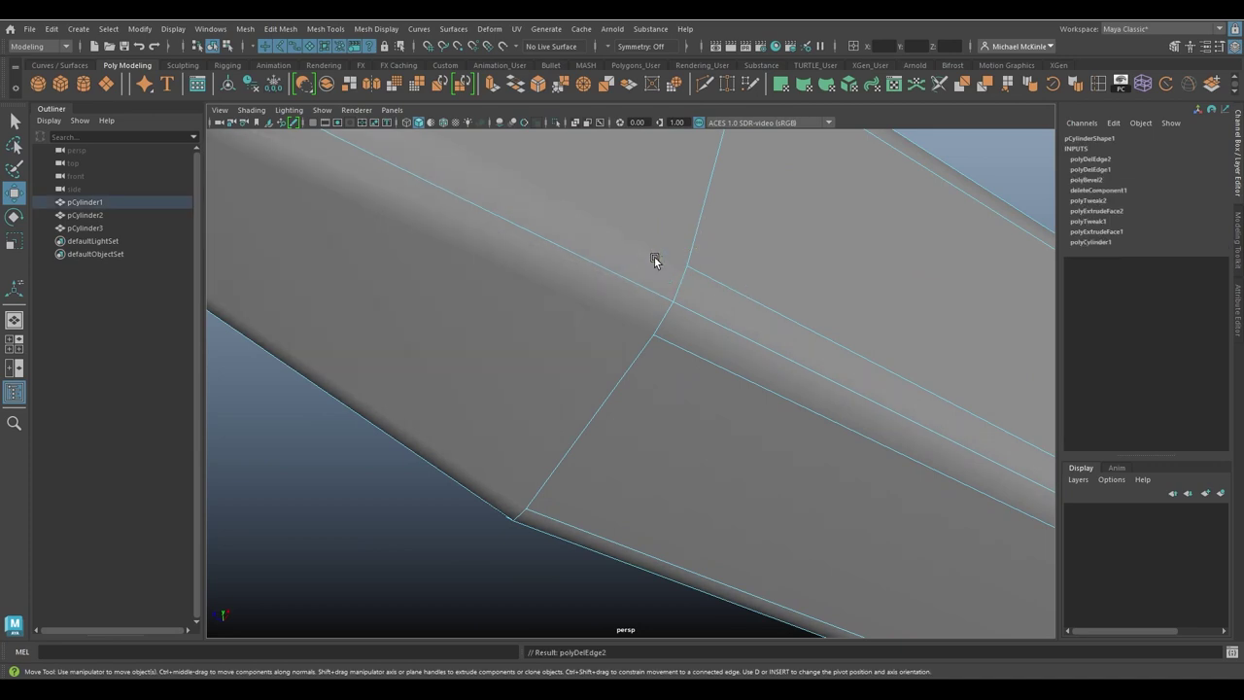
Step: Examine the pencil in smooth mesh preview from the sharpened tip along the body to the eraser end
{"action": "right_click_drag", "start_coordinate": [690, 255], "coordinate": [749, 234]}
{"action": "left_click_drag", "start_coordinate": [775, 278], "coordinate": [907, 335], "text": "alt"}
{"action": "left_click", "coordinate": [669, 216]}
{"action": "right_click_drag", "start_coordinate": [907, 336], "coordinate": [500, 305], "text": "alt"}
{"action": "left_click_drag", "start_coordinate": [500, 306], "coordinate": [737, 328], "text": "alt"}
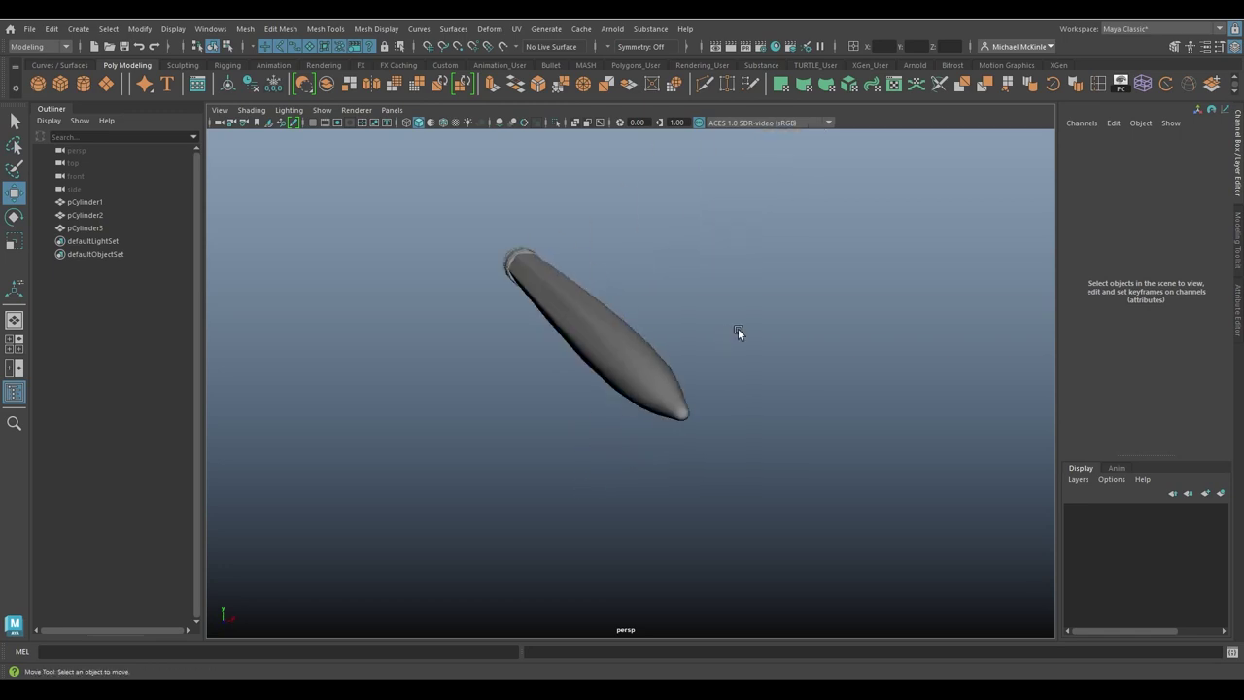
{"action": "mouse_move", "coordinate": [587, 339]}
{"action": "left_mouse_down", "text": "alt"}
{"action": "mouse_move", "coordinate": [569, 353]}
{"action": "mouse_move", "coordinate": [599, 370]}
{"action": "mouse_move", "coordinate": [600, 355]}
{"action": "left_mouse_up", "text": "alt"}
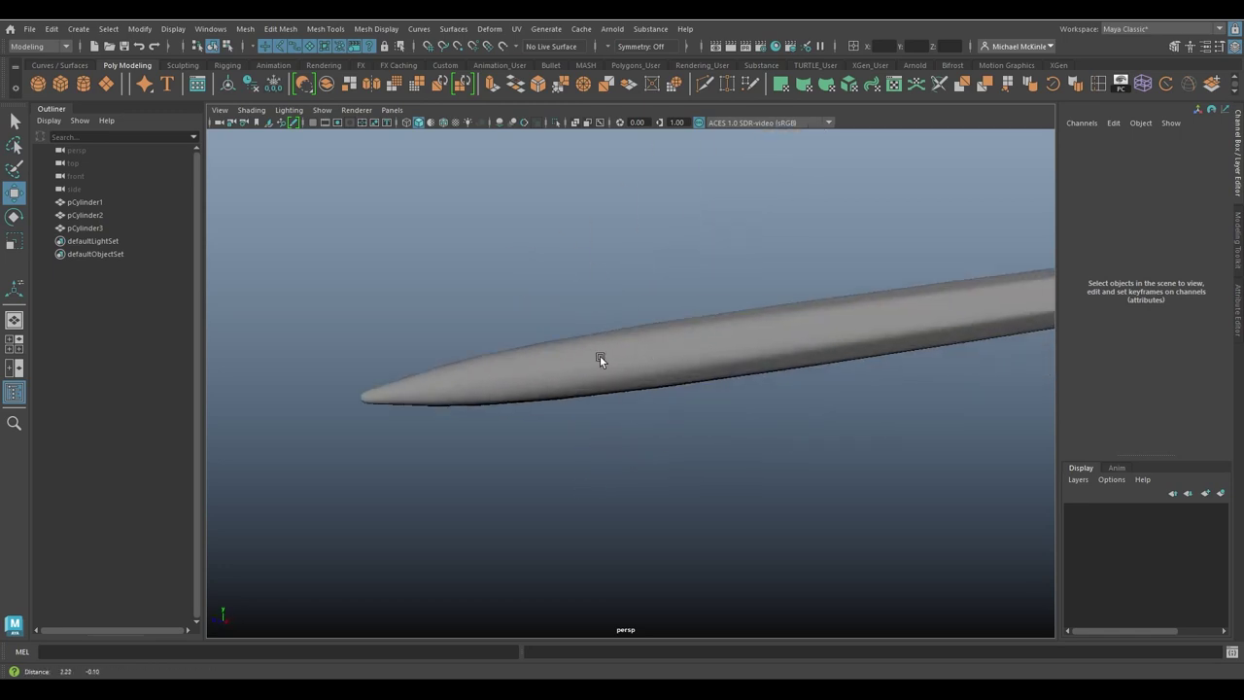
{"action": "middle_click_drag", "start_coordinate": [600, 356], "coordinate": [414, 353], "text": "alt"}
{"action": "left_click_drag", "start_coordinate": [414, 353], "coordinate": [596, 359], "text": "alt"}
{"action": "left_click_drag", "start_coordinate": [663, 212], "coordinate": [603, 392], "text": "alt"}
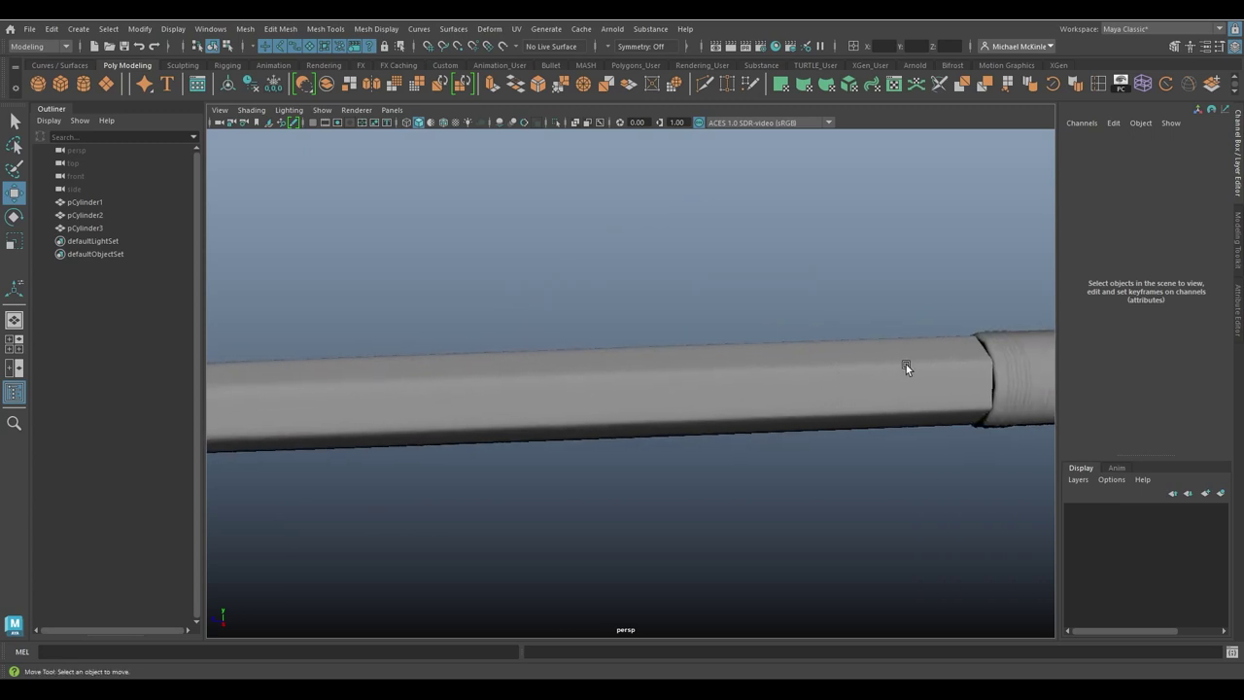
{"action": "left_click_drag", "start_coordinate": [870, 394], "coordinate": [897, 259], "text": "alt"}
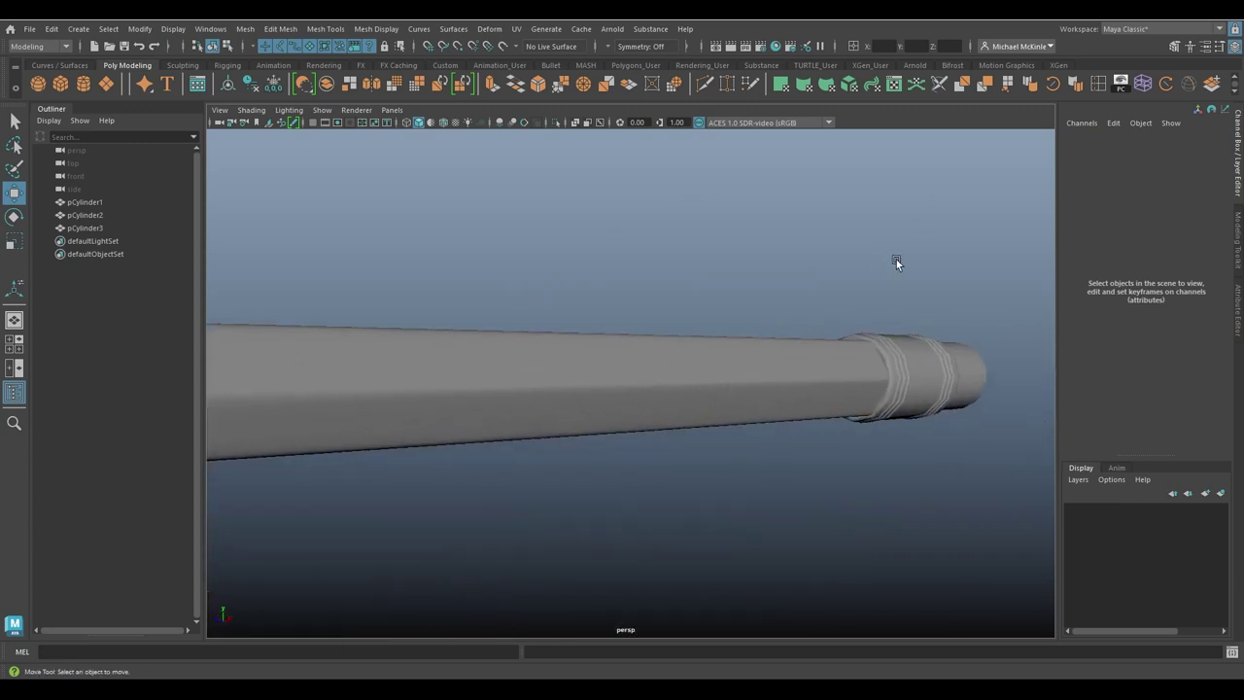
{"action": "left_click_drag", "start_coordinate": [816, 368], "coordinate": [937, 336], "text": "alt"}
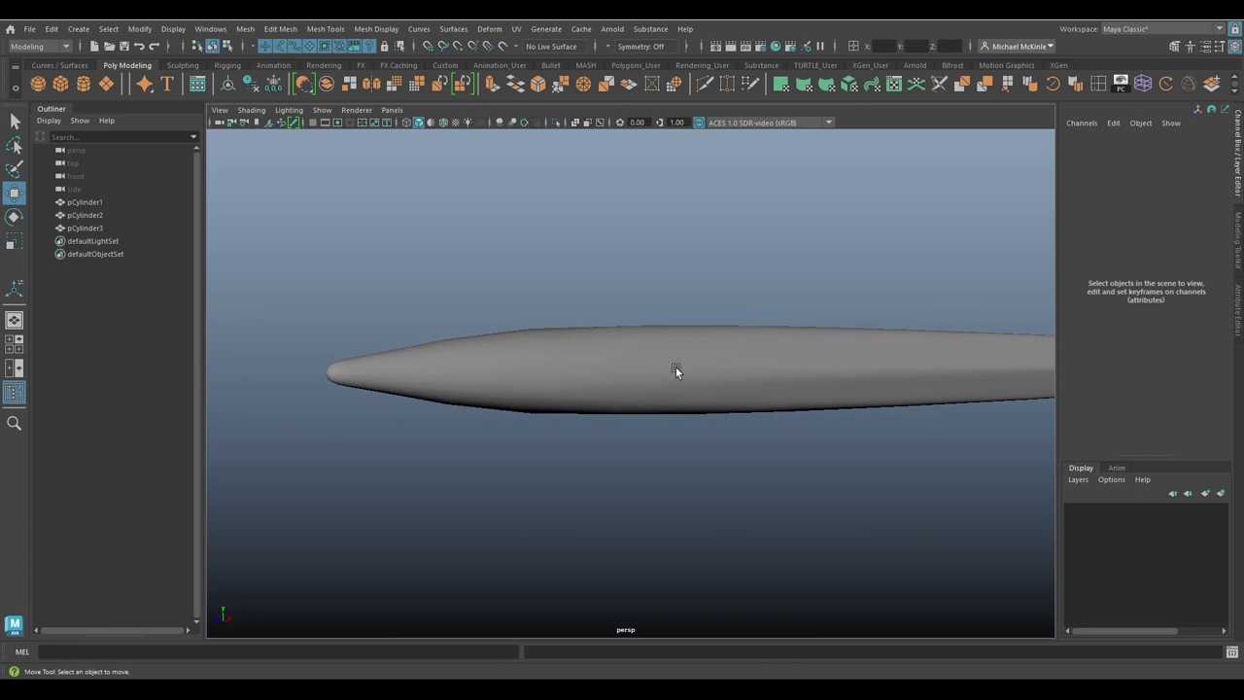
Step: Return the pencil body to unsmoothed display and insert an edge loop around it just behind the sharpened tip
{"action": "left_click", "coordinate": [591, 377]}
{"action": "key", "text": "1"}
{"action": "right_click_drag", "start_coordinate": [604, 383], "coordinate": [649, 381], "text": "alt"}
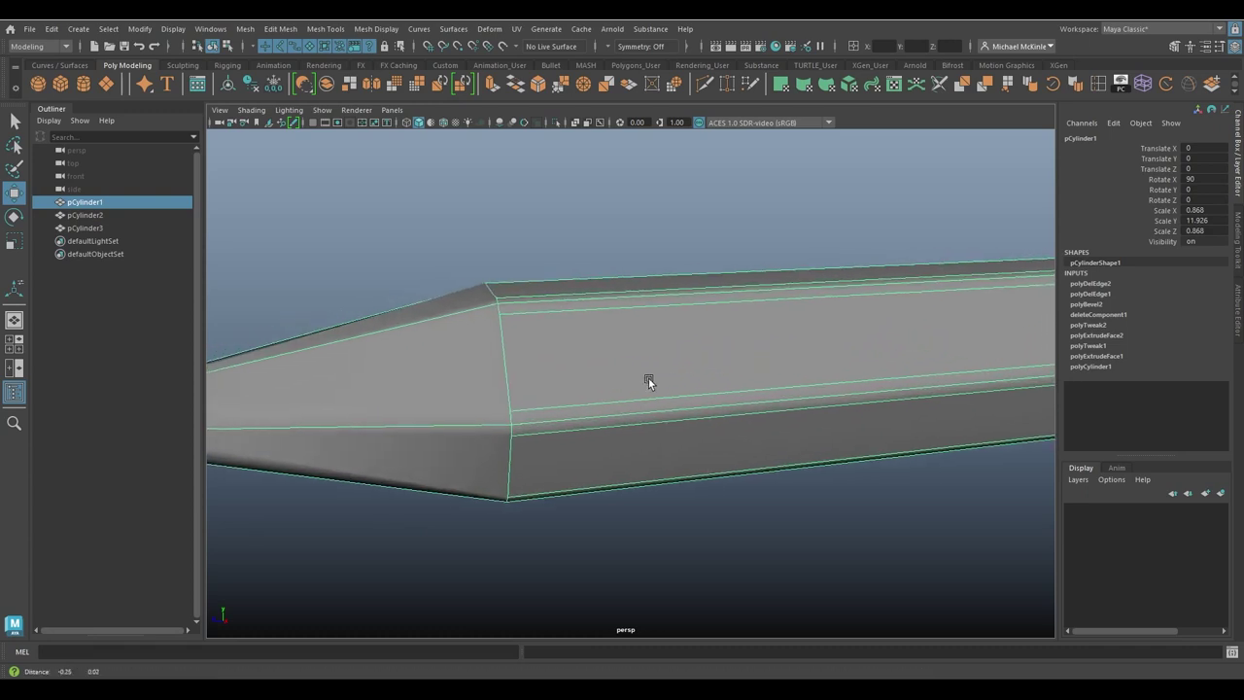
{"action": "left_click_drag", "start_coordinate": [649, 378], "coordinate": [577, 165], "text": "alt"}
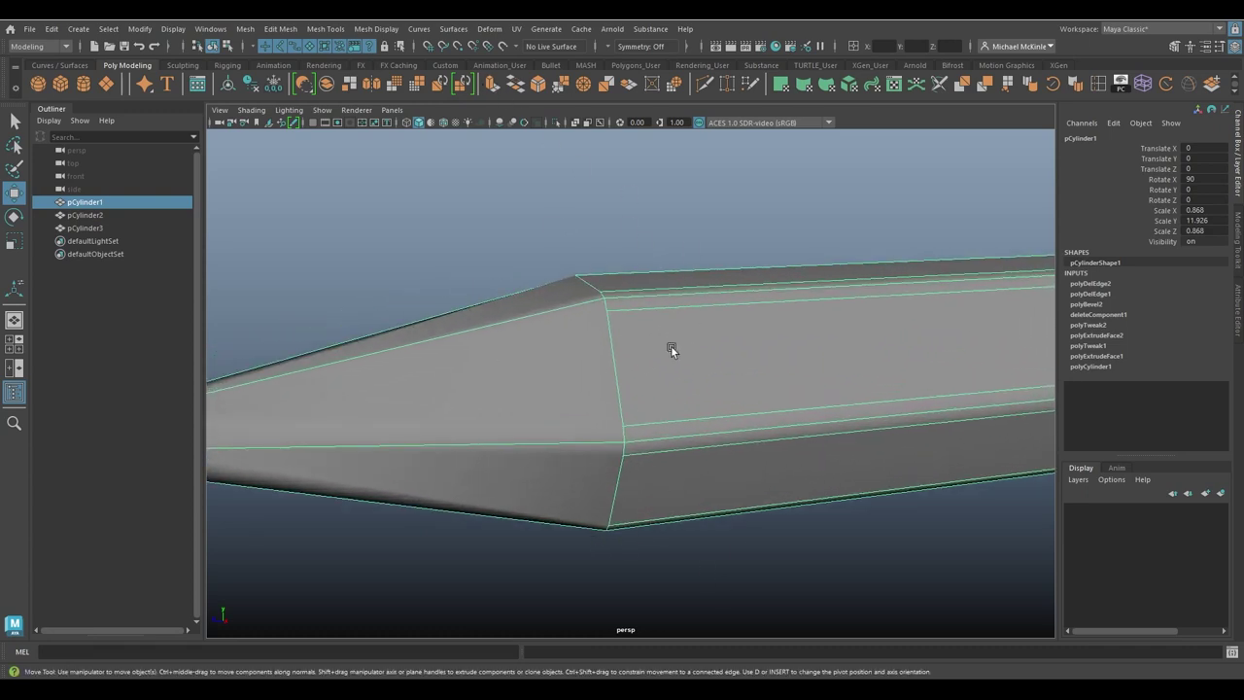
{"action": "left_click", "coordinate": [329, 29]}
{"action": "left_click", "coordinate": [354, 129]}
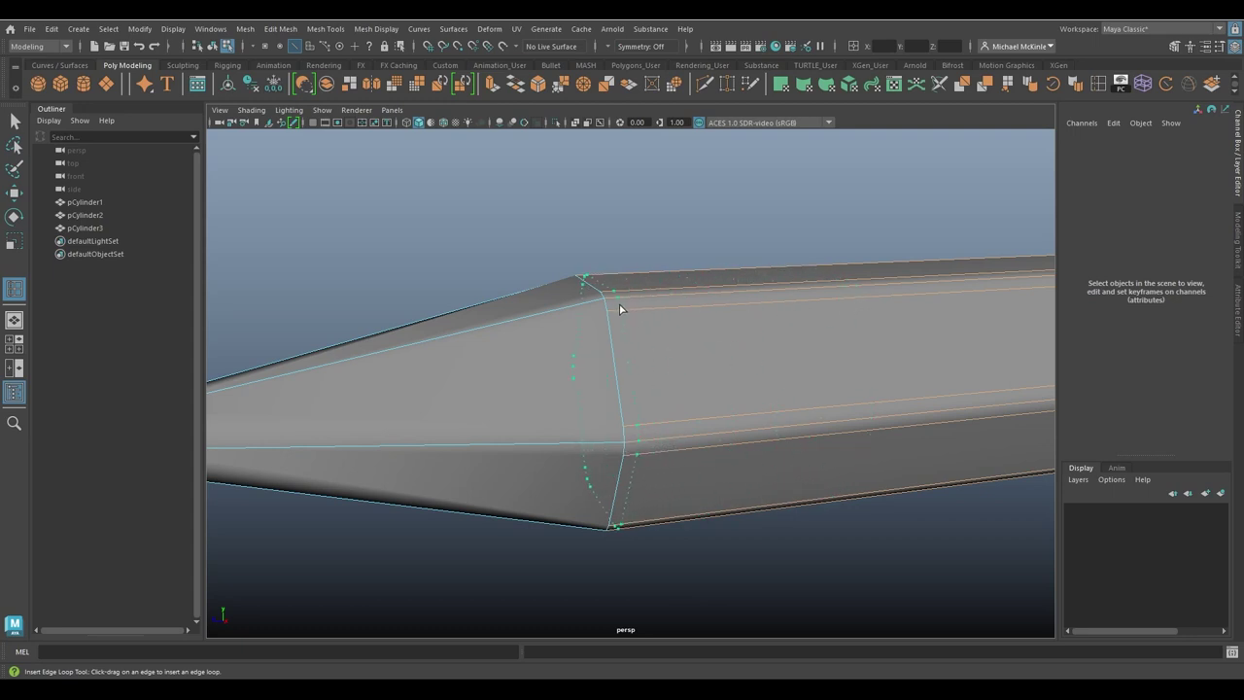
{"action": "left_click", "coordinate": [618, 309]}
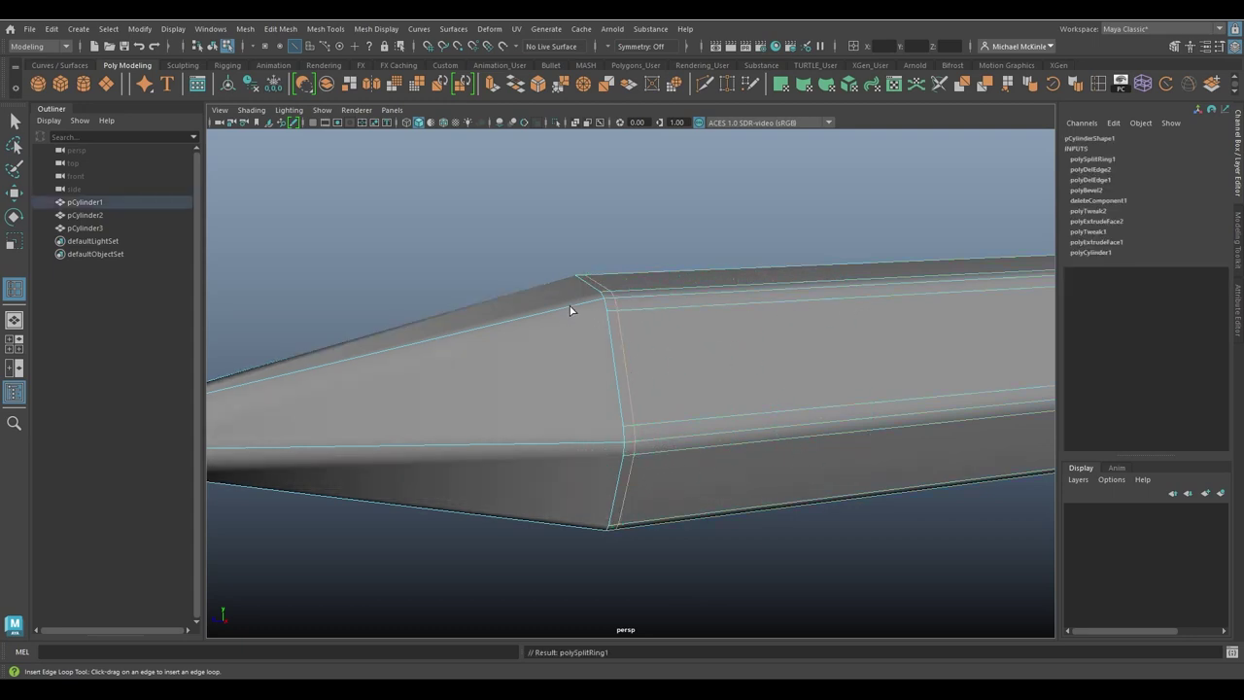
{"action": "key", "text": "ctrl+shift+x"}
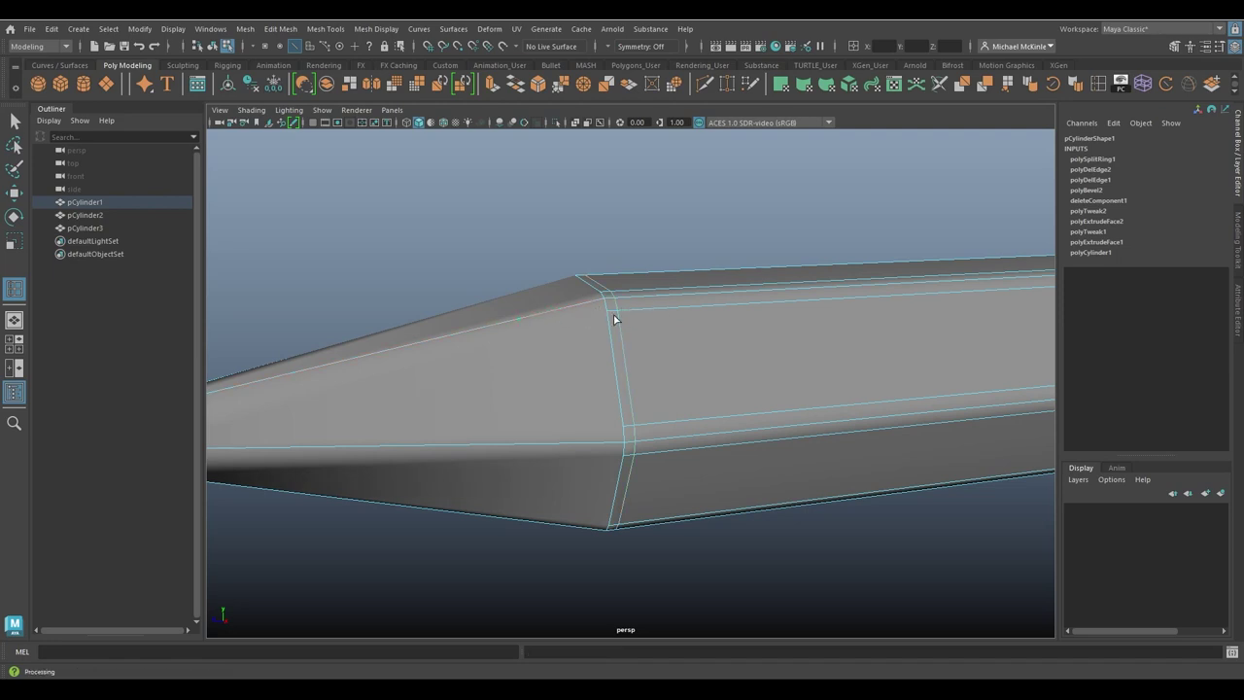
Step: Select faces on the sharpened tip, the body side and the bevel strip in turn to examine their shape and side count
{"action": "mouse_move", "coordinate": [752, 364]}
{"action": "left_mouse_down", "text": "alt"}
{"action": "mouse_move", "coordinate": [760, 356]}
{"action": "mouse_move", "coordinate": [678, 392]}
{"action": "mouse_move", "coordinate": [717, 411]}
{"action": "mouse_move", "coordinate": [706, 412]}
{"action": "left_mouse_up", "text": "alt"}
{"action": "key", "text": "w"}
{"action": "right_click_drag", "start_coordinate": [690, 309], "coordinate": [689, 356]}
{"action": "key", "text": "f"}
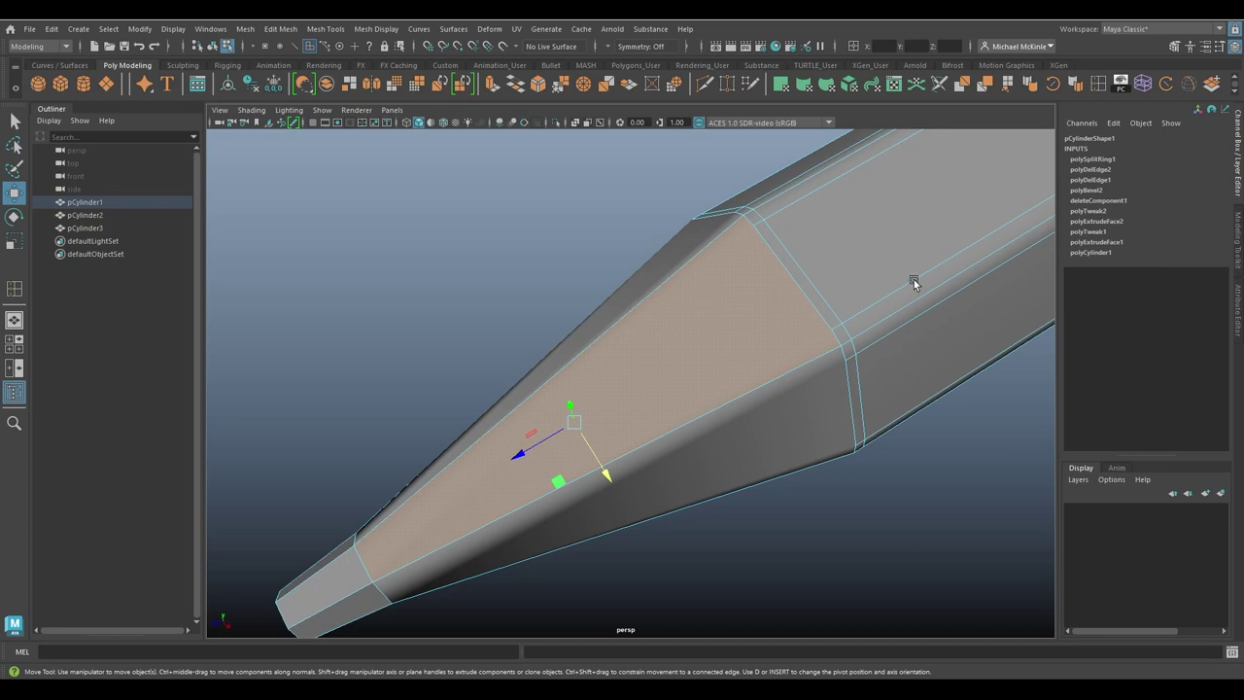
{"action": "left_click", "coordinate": [884, 280]}
{"action": "middle_click_drag", "start_coordinate": [883, 280], "coordinate": [762, 302], "text": "alt"}
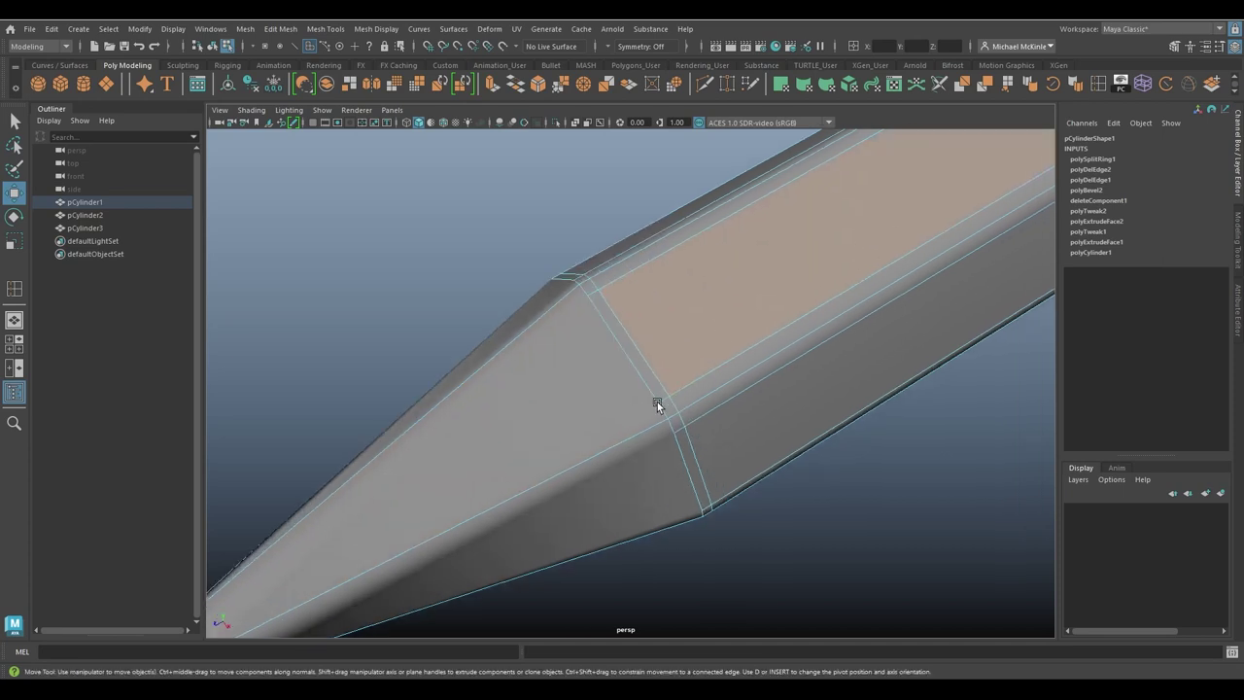
{"action": "left_click", "coordinate": [667, 407]}
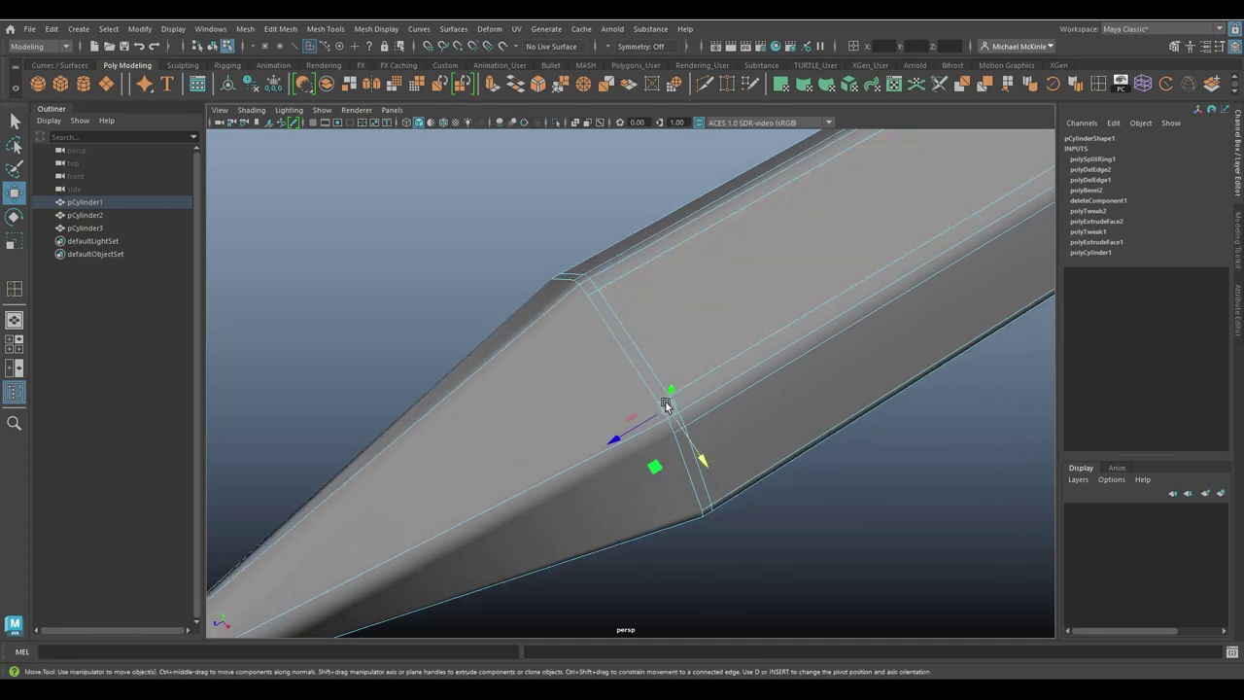
{"action": "left_click_drag", "start_coordinate": [667, 407], "coordinate": [581, 331], "text": "alt"}
{"action": "key", "text": "q"}
{"action": "middle_click_drag", "start_coordinate": [651, 336], "coordinate": [667, 290], "text": "alt"}
{"action": "right_click_drag", "start_coordinate": [667, 290], "coordinate": [573, 325], "text": "alt"}
{"action": "middle_click_drag", "start_coordinate": [573, 324], "coordinate": [757, 317], "text": "alt"}
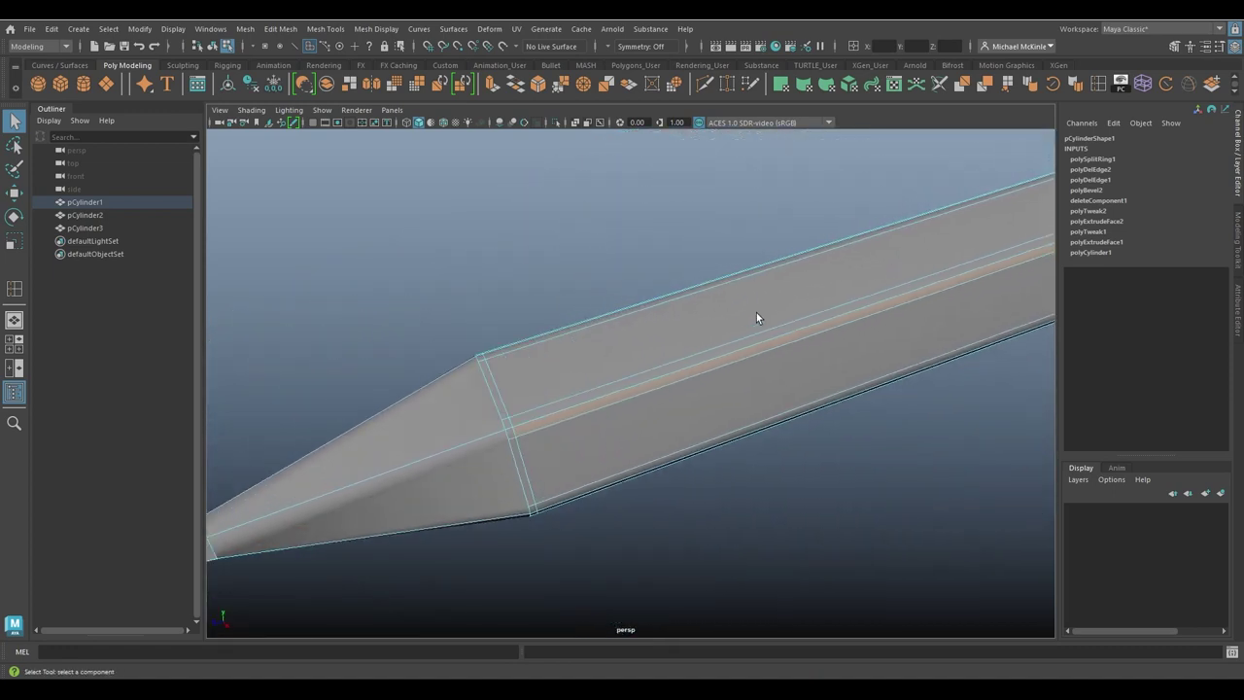
{"action": "middle_click_drag", "start_coordinate": [660, 315], "coordinate": [744, 321], "text": "alt"}
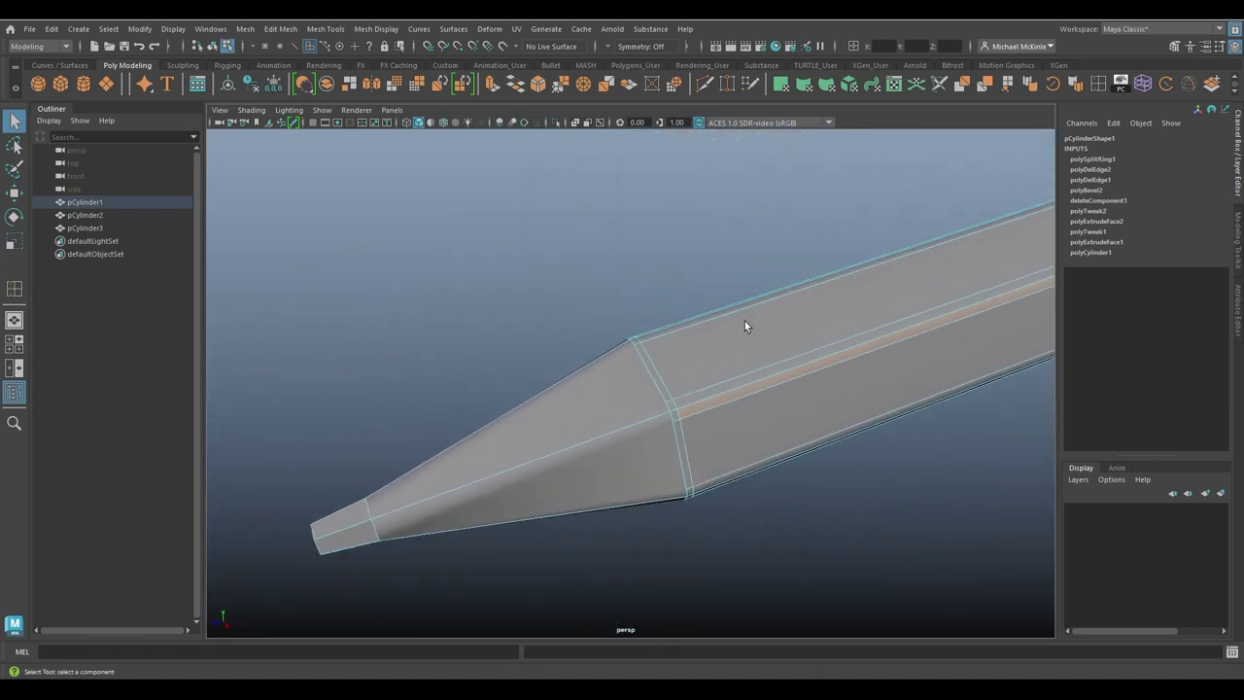
Step: Create a polygon plane above the pencil tip, scale it uniformly to 2.802 and rotate it -75 degrees about Z
{"action": "left_click", "coordinate": [106, 84]}
{"action": "right_click_drag", "start_coordinate": [748, 349], "coordinate": [657, 331], "text": "alt"}
{"action": "left_click_drag", "start_coordinate": [657, 331], "coordinate": [514, 273], "text": "alt"}
{"action": "key", "text": "r"}
{"action": "left_click_drag", "start_coordinate": [554, 316], "coordinate": [595, 322]}
{"action": "key", "text": "e"}
{"action": "left_click_drag", "start_coordinate": [565, 280], "coordinate": [581, 341]}
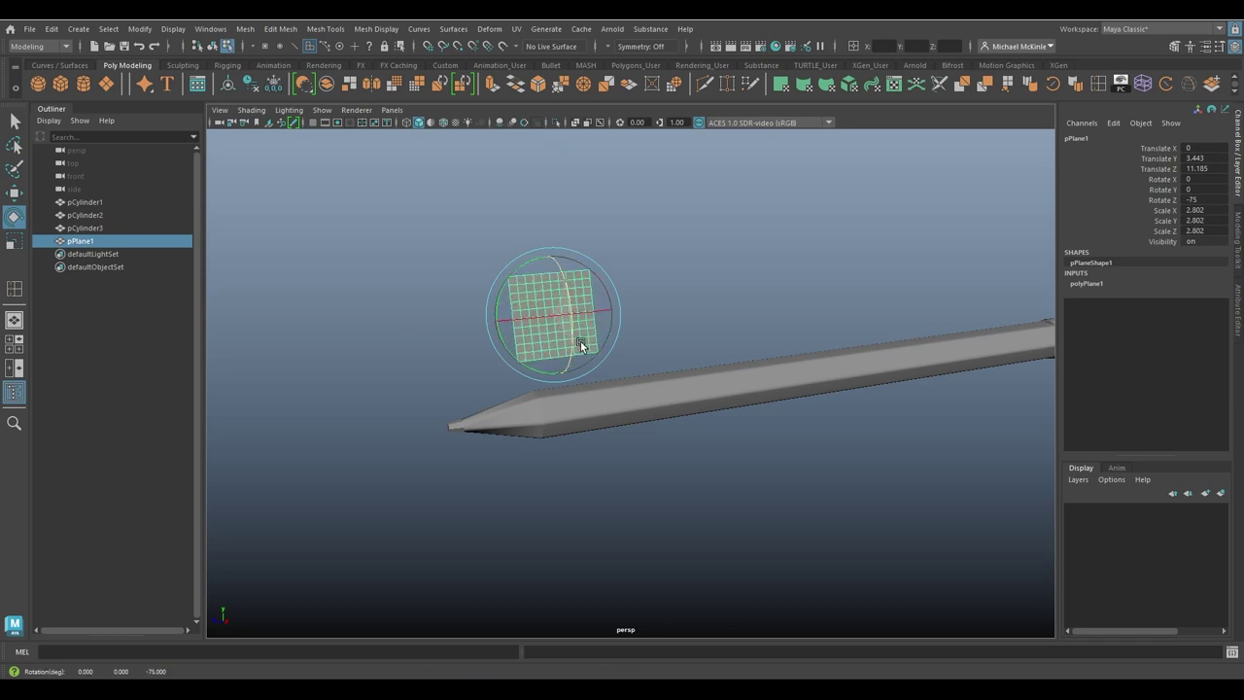
{"action": "key", "text": "w"}
Step: Set the plane's width and height subdivisions to 1 and show its edges for selection
{"action": "mouse_move", "coordinate": [583, 350]}
{"action": "right_mouse_down", "text": "alt"}
{"action": "mouse_move", "coordinate": [759, 329]}
{"action": "mouse_move", "coordinate": [899, 388]}
{"action": "mouse_move", "coordinate": [688, 311]}
{"action": "right_mouse_up", "text": "alt"}
{"action": "left_click", "coordinate": [1086, 283]}
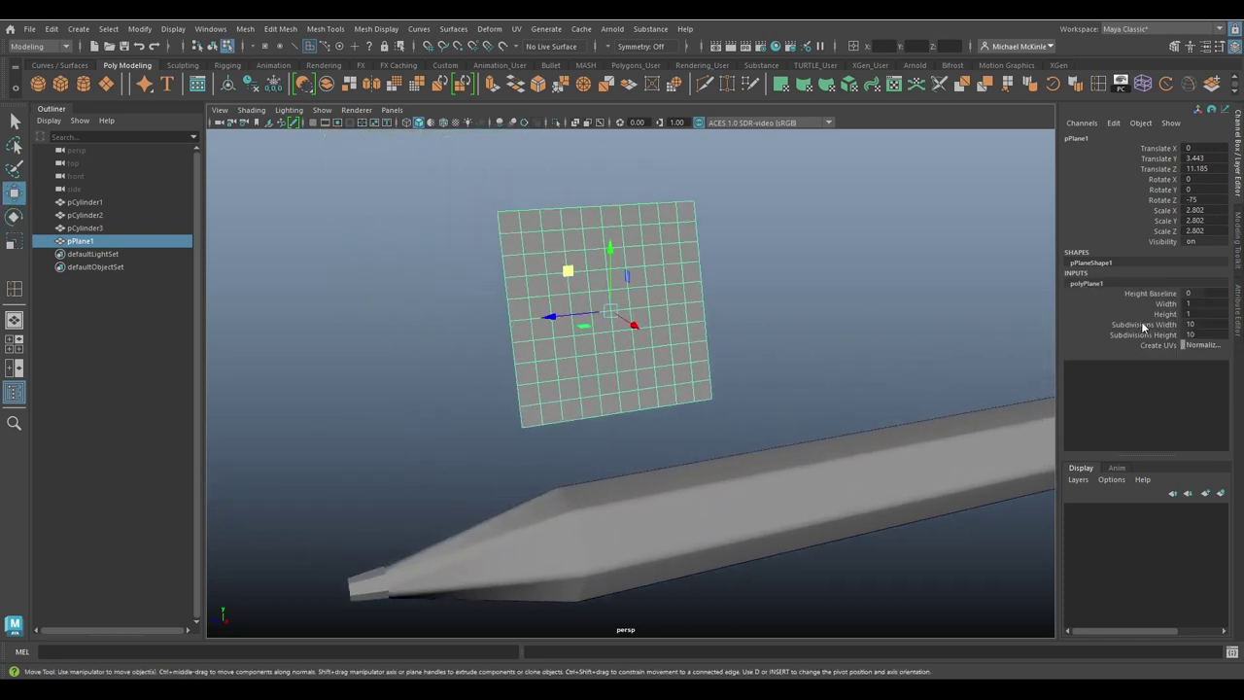
{"action": "left_click_drag", "start_coordinate": [1144, 325], "coordinate": [1143, 334]}
{"action": "middle_click_drag", "start_coordinate": [923, 321], "coordinate": [777, 321]}
{"action": "left_click_drag", "start_coordinate": [680, 330], "coordinate": [610, 337], "text": "alt"}
{"action": "key", "text": "w"}
{"action": "key", "text": "F10"}
{"action": "middle_click_drag", "start_coordinate": [608, 327], "coordinate": [542, 344], "text": "alt"}
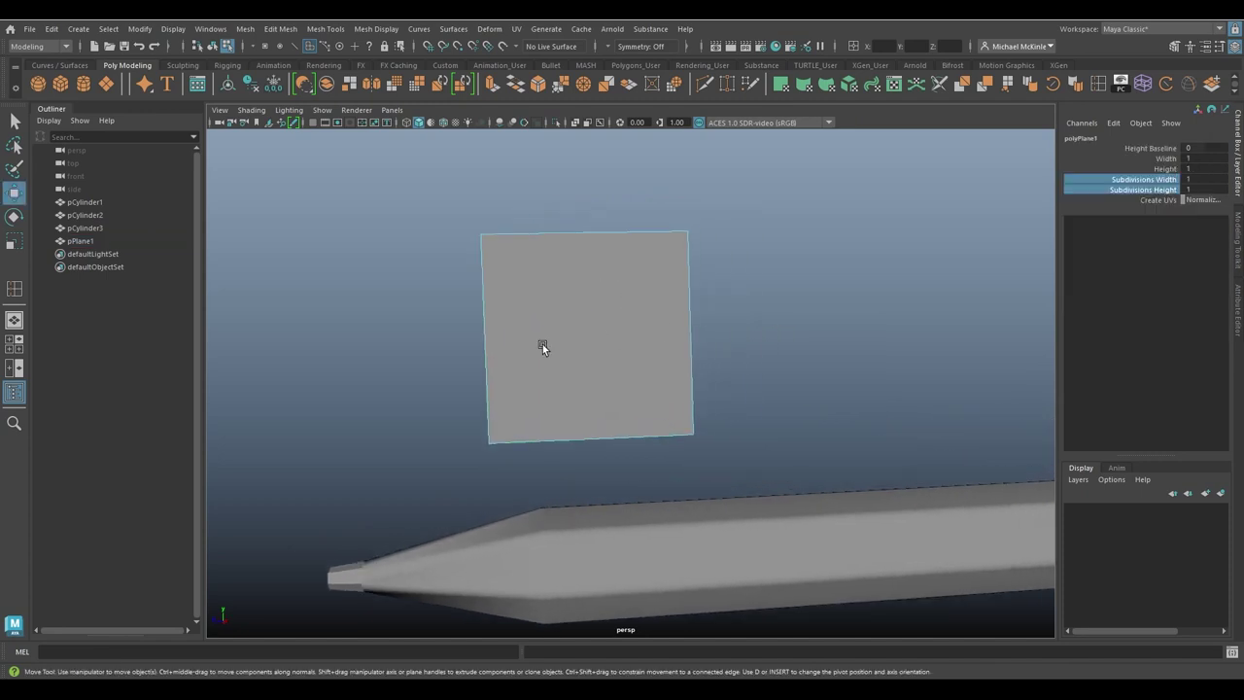
{"action": "right_click_drag", "start_coordinate": [543, 344], "coordinate": [617, 272], "text": "alt"}
Step: Try splitting the plane into two triangles with a diagonal Multi-Cut between opposite corners, and undo the cut
{"action": "left_click", "coordinate": [639, 266]}
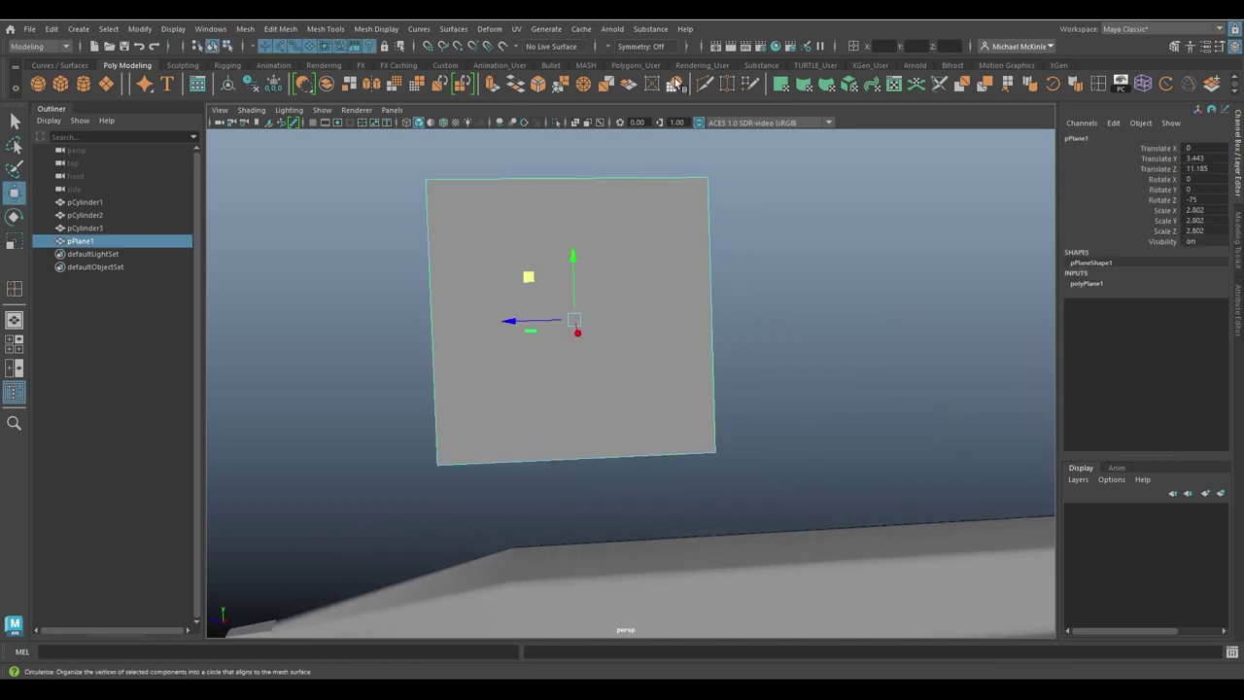
{"action": "left_click", "coordinate": [706, 84]}
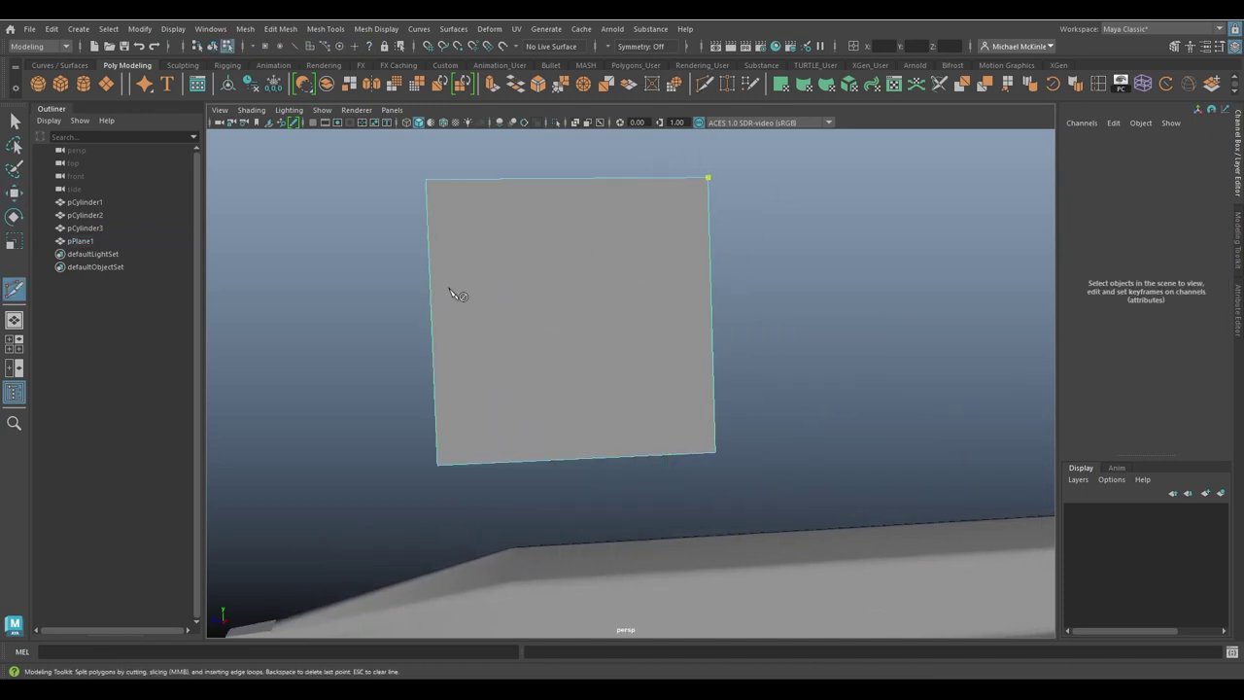
{"action": "left_click_drag", "start_coordinate": [429, 213], "coordinate": [435, 566]}
{"action": "key", "text": "w"}
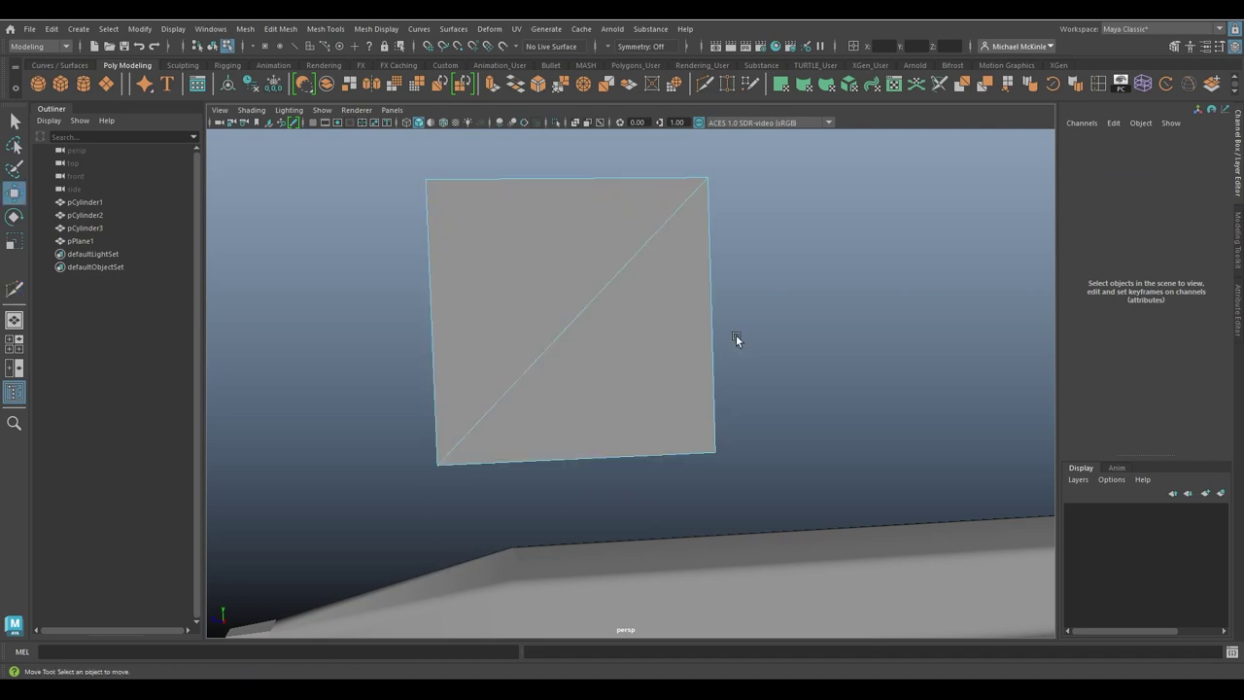
{"action": "left_click_drag", "start_coordinate": [736, 334], "coordinate": [620, 297], "text": "alt"}
{"action": "key", "text": "ctrl+z"}
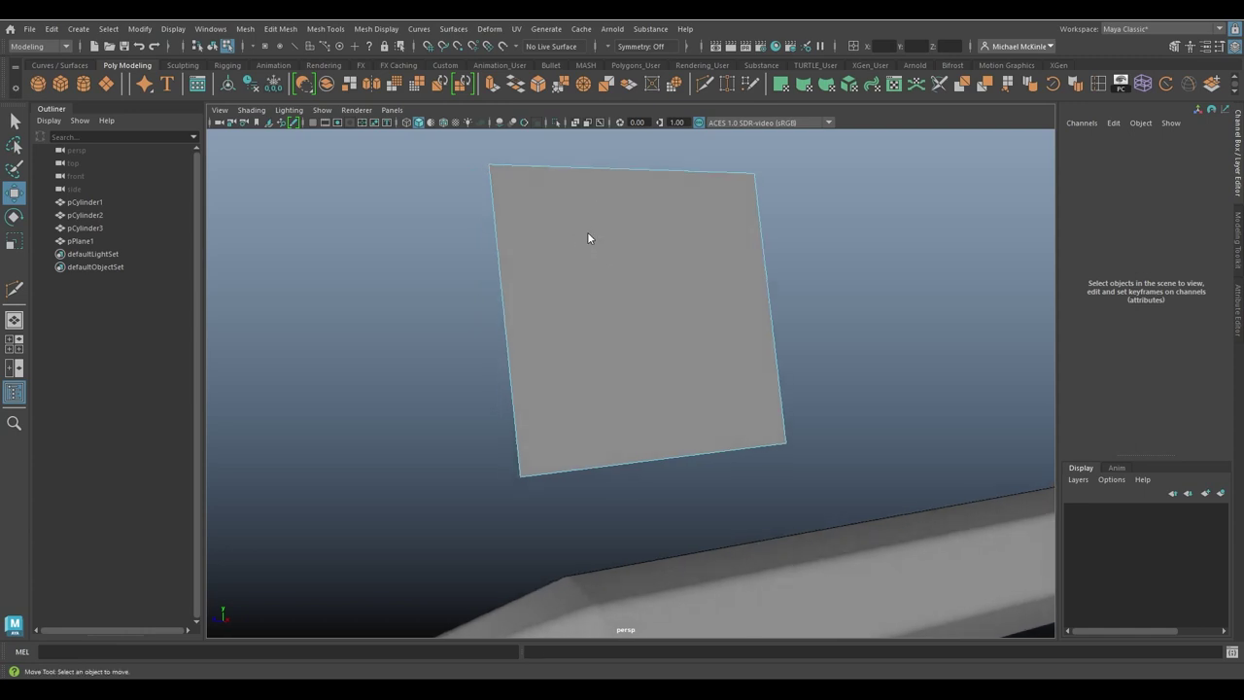
Step: Extrude the plane's edge on the pencil-tip side outward, scale the new edge shorter, and return to object mode
{"action": "left_click", "coordinate": [496, 243]}
{"action": "left_click_drag", "start_coordinate": [450, 325], "coordinate": [313, 345], "text": "shift"}
{"action": "key", "text": "r"}
{"action": "key", "text": "w"}
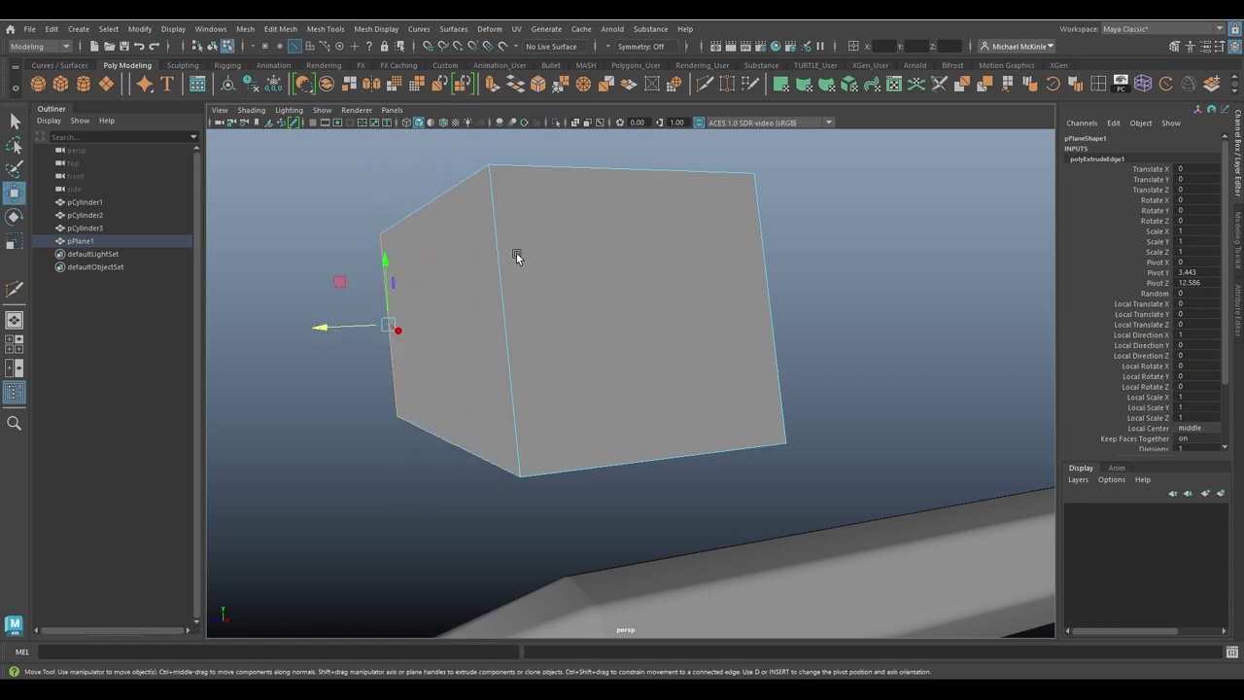
{"action": "right_click_drag", "start_coordinate": [583, 257], "coordinate": [656, 212]}
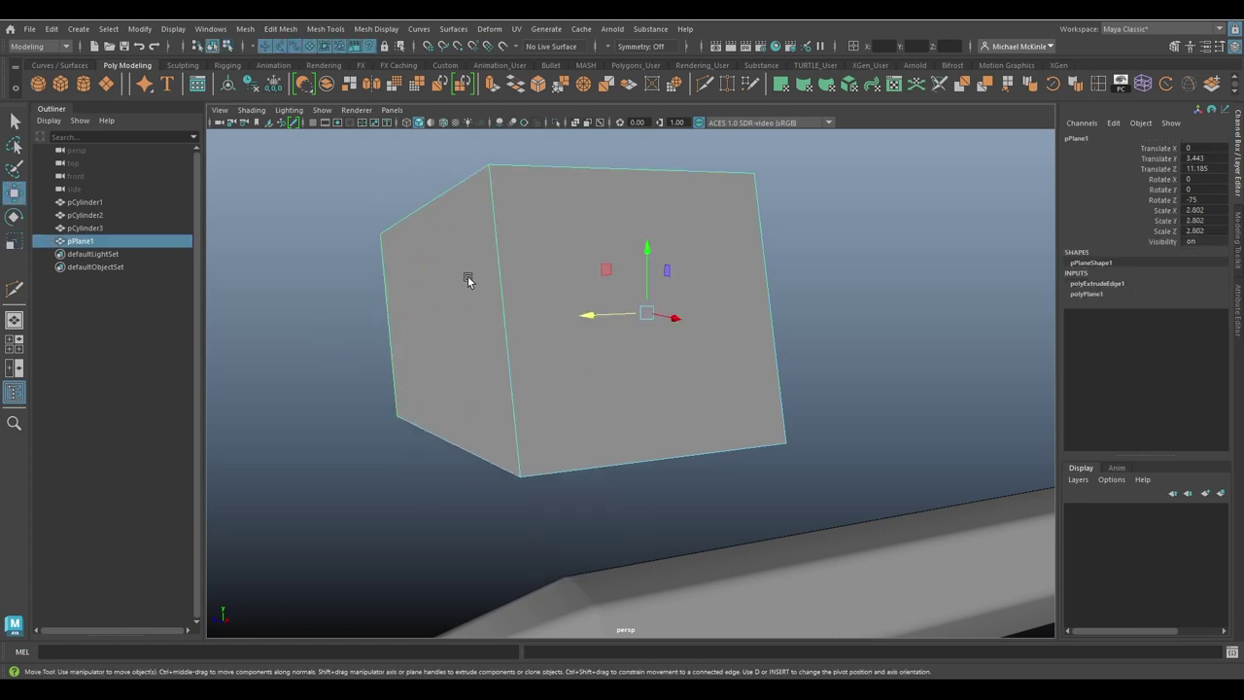
Step: Delete the edge shared by the plane's two faces and select the merged six-sided face
{"action": "right_click_drag", "start_coordinate": [516, 227], "coordinate": [465, 255]}
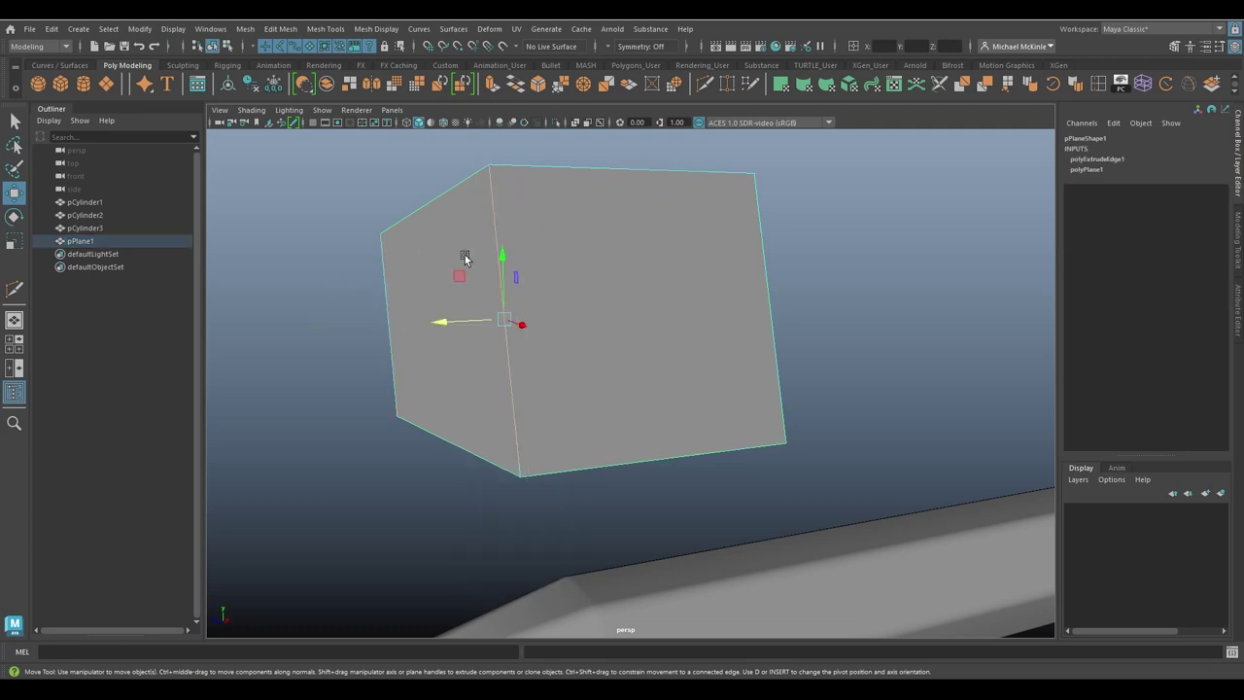
{"action": "left_click", "coordinate": [549, 317]}
{"action": "right_click_drag", "start_coordinate": [580, 253], "coordinate": [571, 275]}
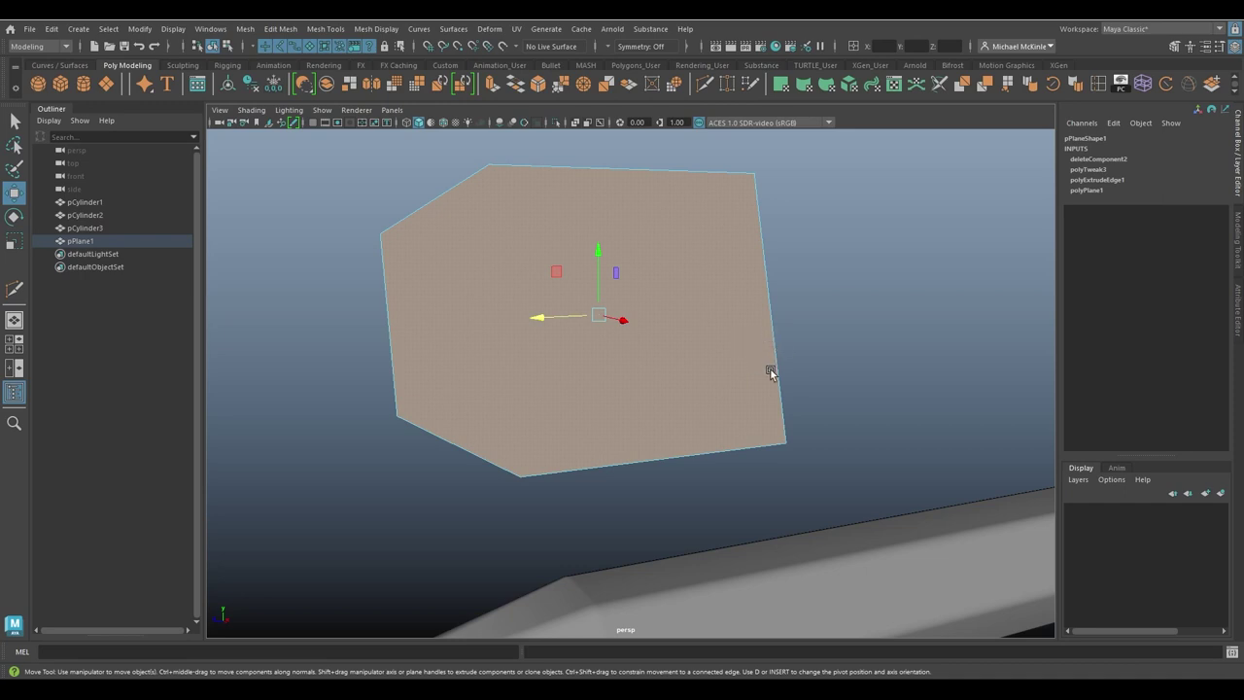
Step: Try inserting an edge loop around the pencil body behind the tapered section, and undo it
{"action": "left_click", "coordinate": [697, 590]}
{"action": "scroll", "coordinate": [599, 556], "scroll_direction": "up", "scroll_amount": 3}
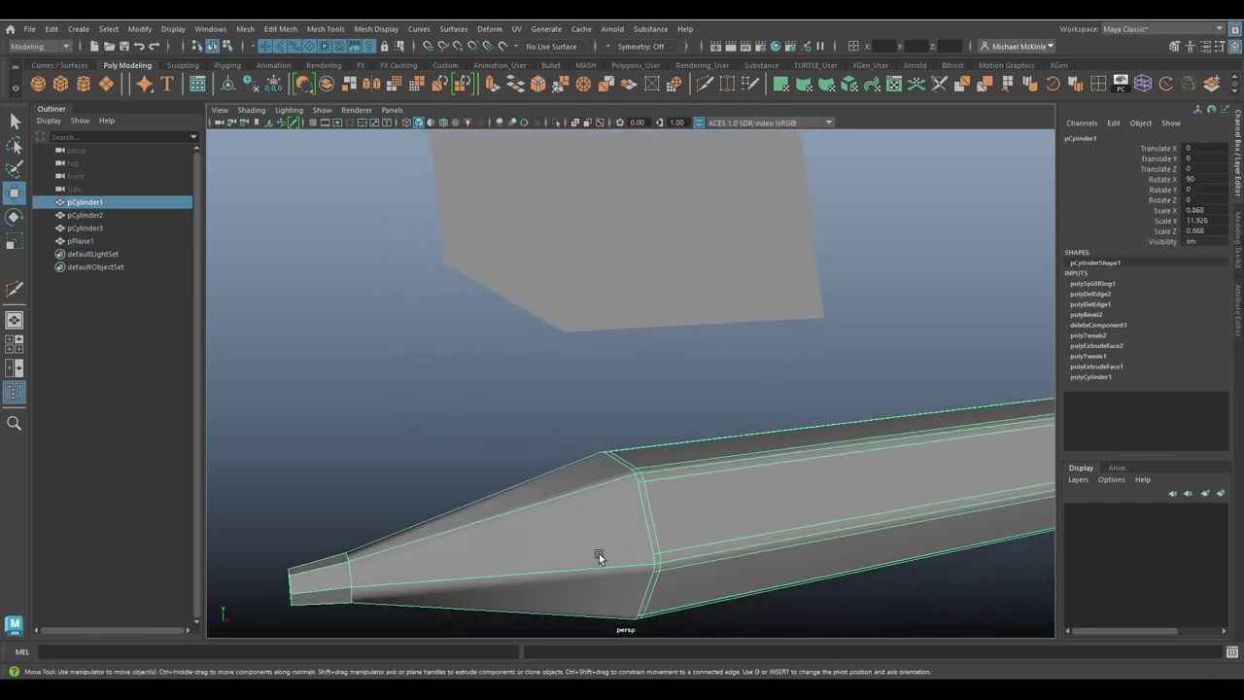
{"action": "scroll", "coordinate": [622, 512], "scroll_direction": "up", "scroll_amount": 5}
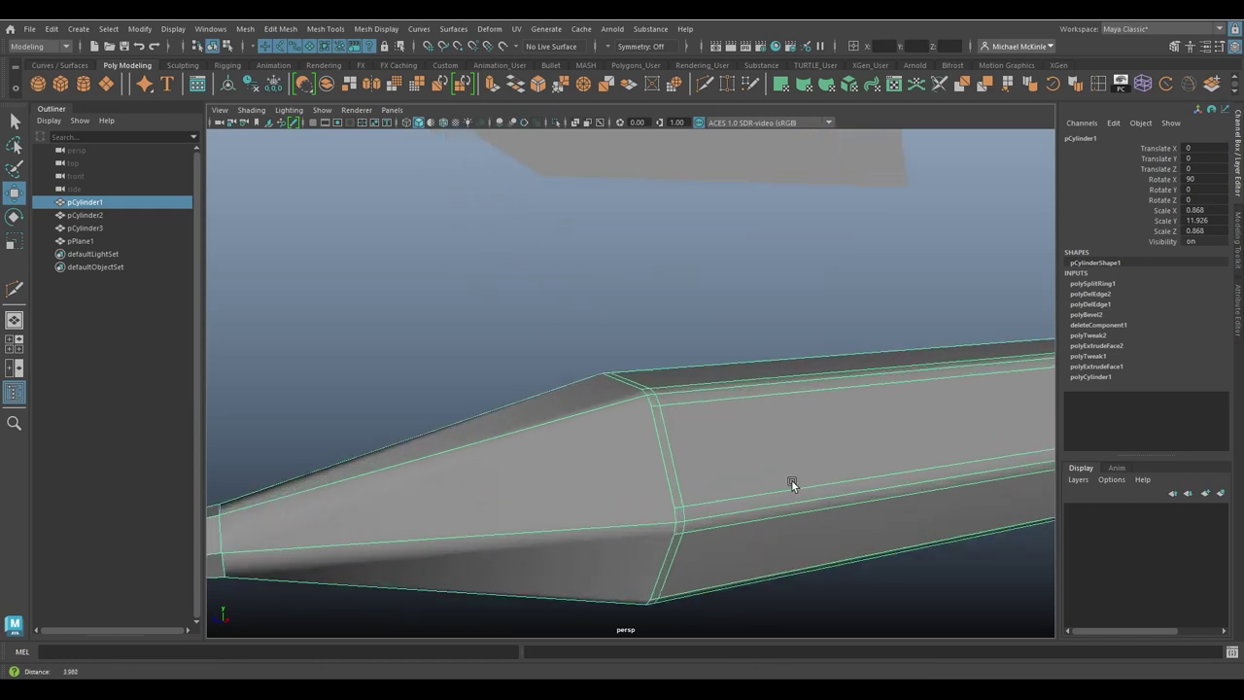
{"action": "left_click_drag", "start_coordinate": [655, 359], "coordinate": [609, 399], "text": "alt"}
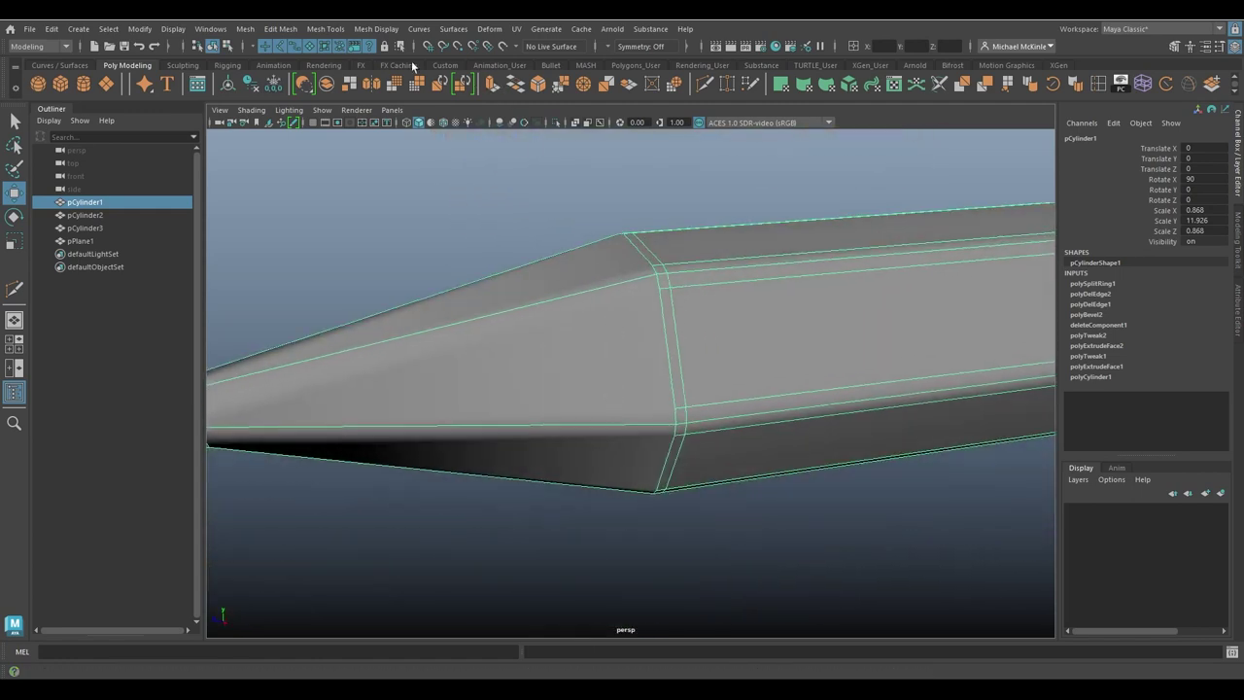
{"action": "left_click", "coordinate": [331, 29]}
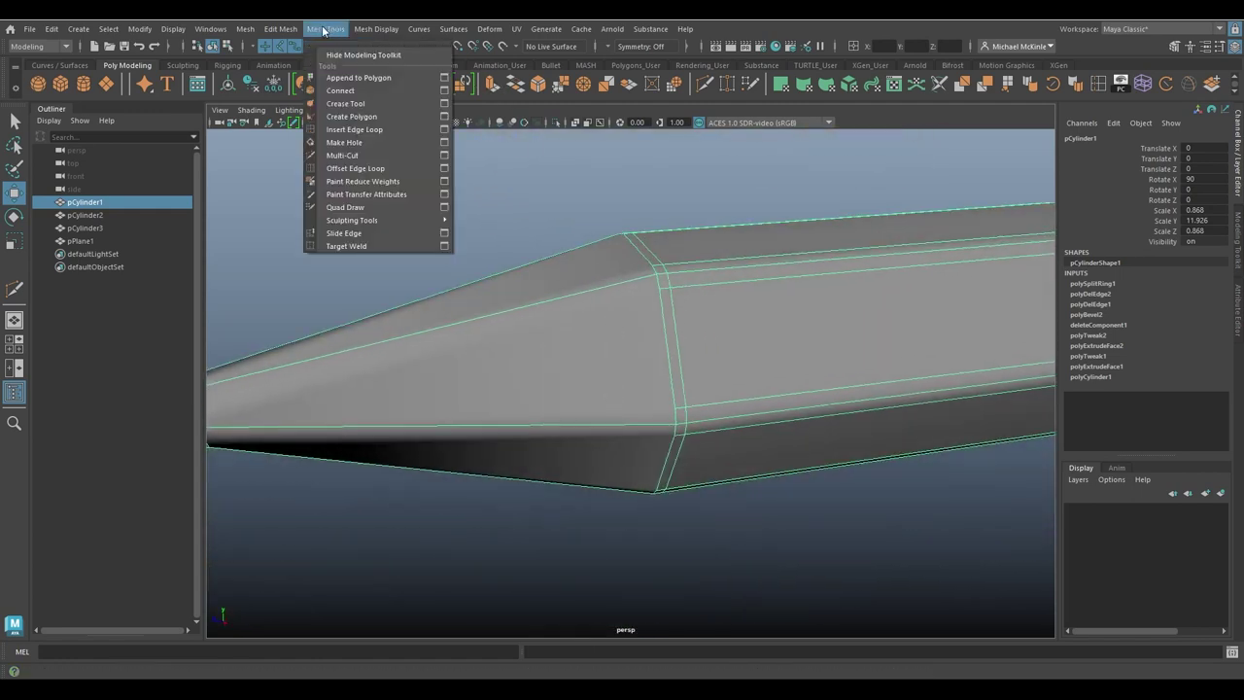
{"action": "left_click", "coordinate": [370, 129]}
{"action": "left_click_drag", "start_coordinate": [688, 272], "coordinate": [806, 412]}
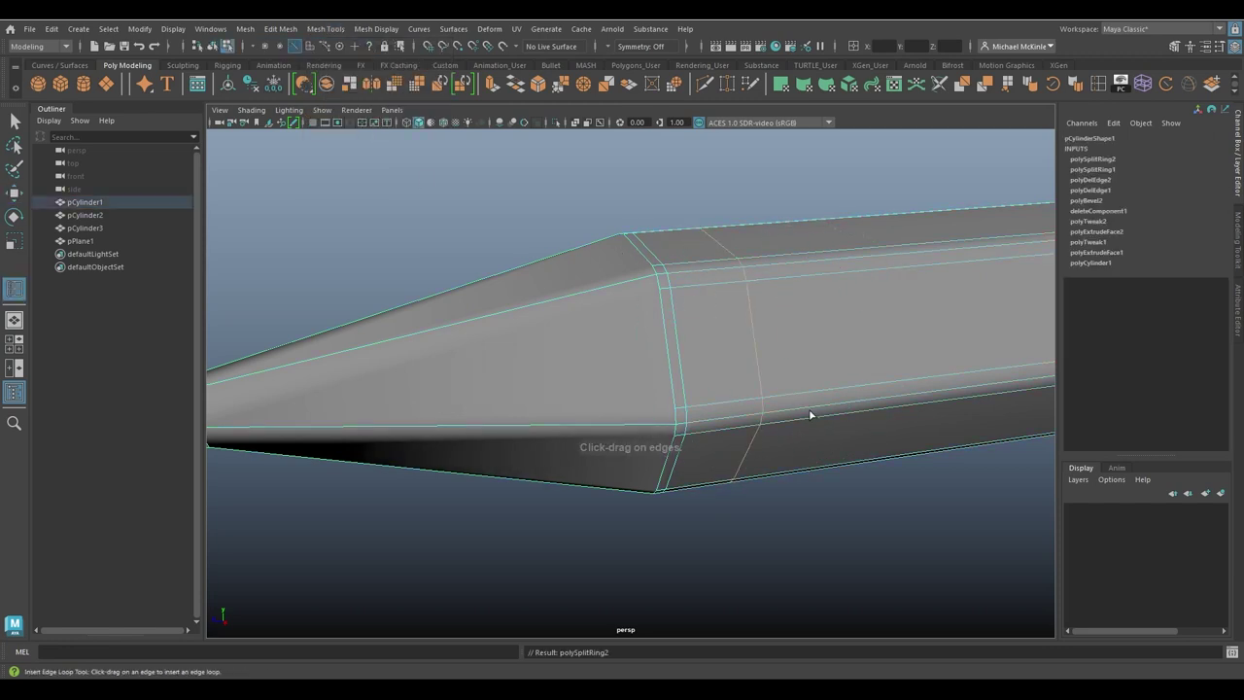
{"action": "key", "text": "ctrl+z"}
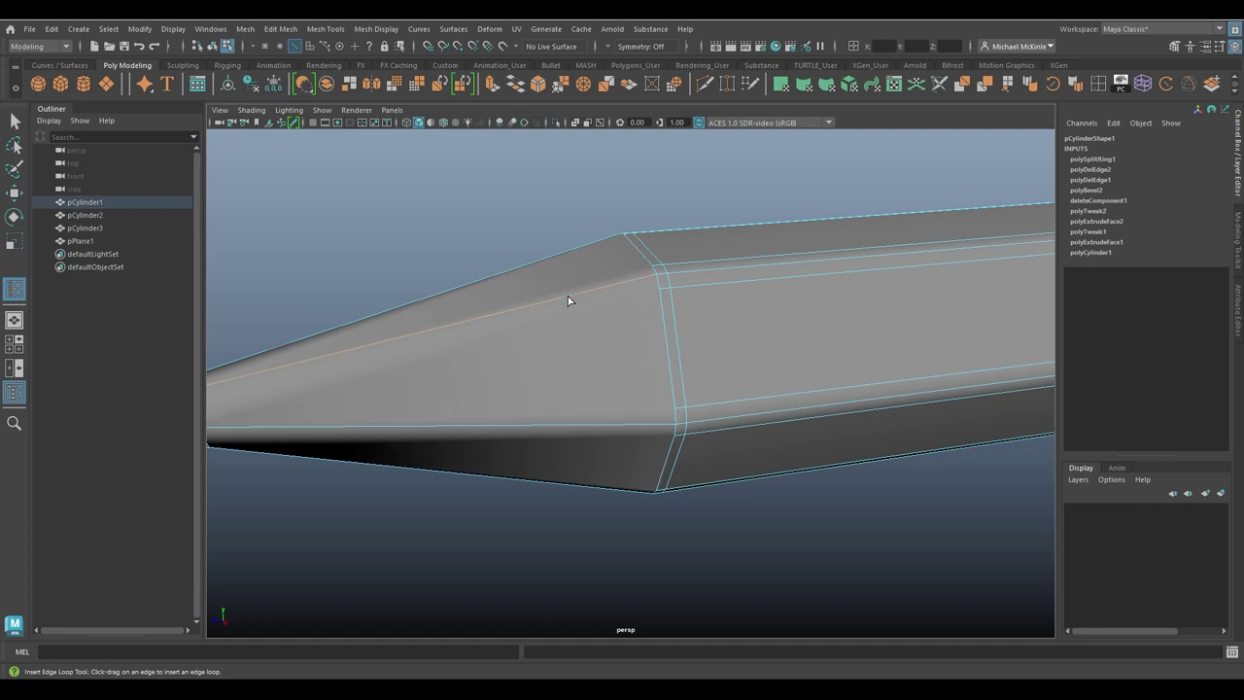
Step: Select a side face of the pencil's tapered section to examine its corners, and return to object mode
{"action": "key", "text": "w"}
{"action": "middle_click_drag", "start_coordinate": [729, 349], "coordinate": [769, 337], "text": "alt"}
{"action": "right_click_drag", "start_coordinate": [613, 317], "coordinate": [608, 340]}
{"action": "left_click", "coordinate": [607, 346]}
{"action": "left_click_drag", "start_coordinate": [649, 352], "coordinate": [777, 270], "text": "alt"}
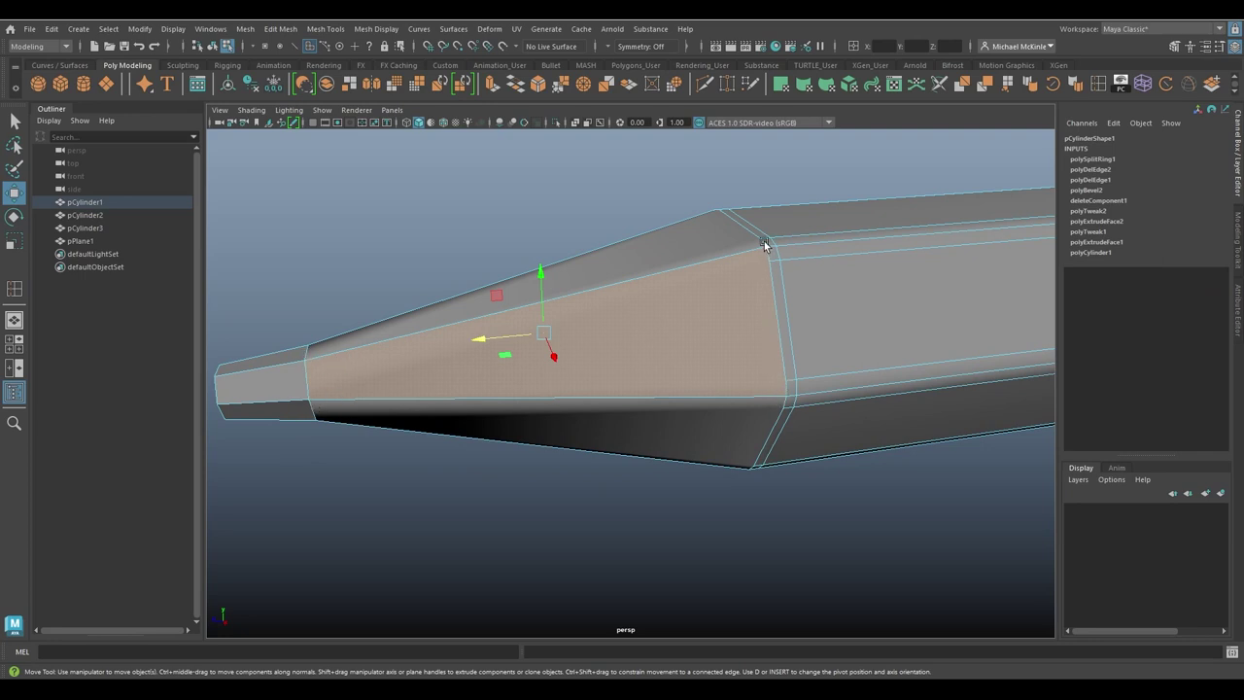
{"action": "middle_click_drag", "start_coordinate": [882, 309], "coordinate": [622, 354], "text": "alt"}
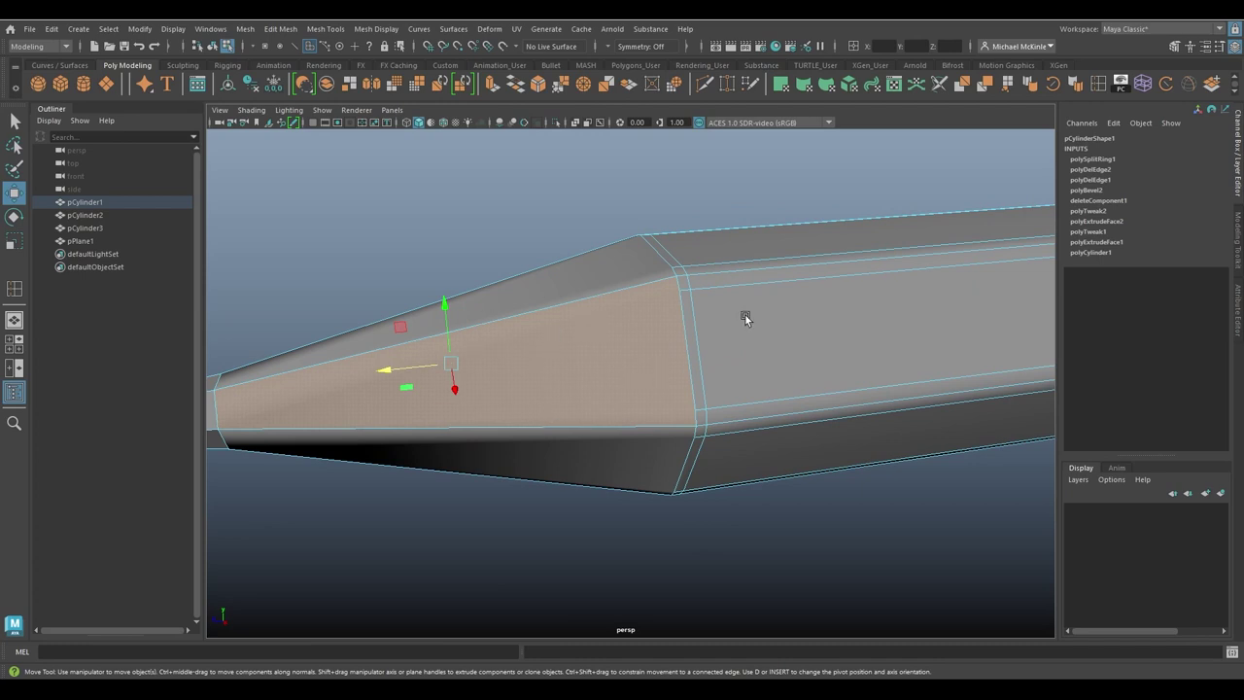
{"action": "middle_click_drag", "start_coordinate": [745, 315], "coordinate": [732, 321], "text": "alt"}
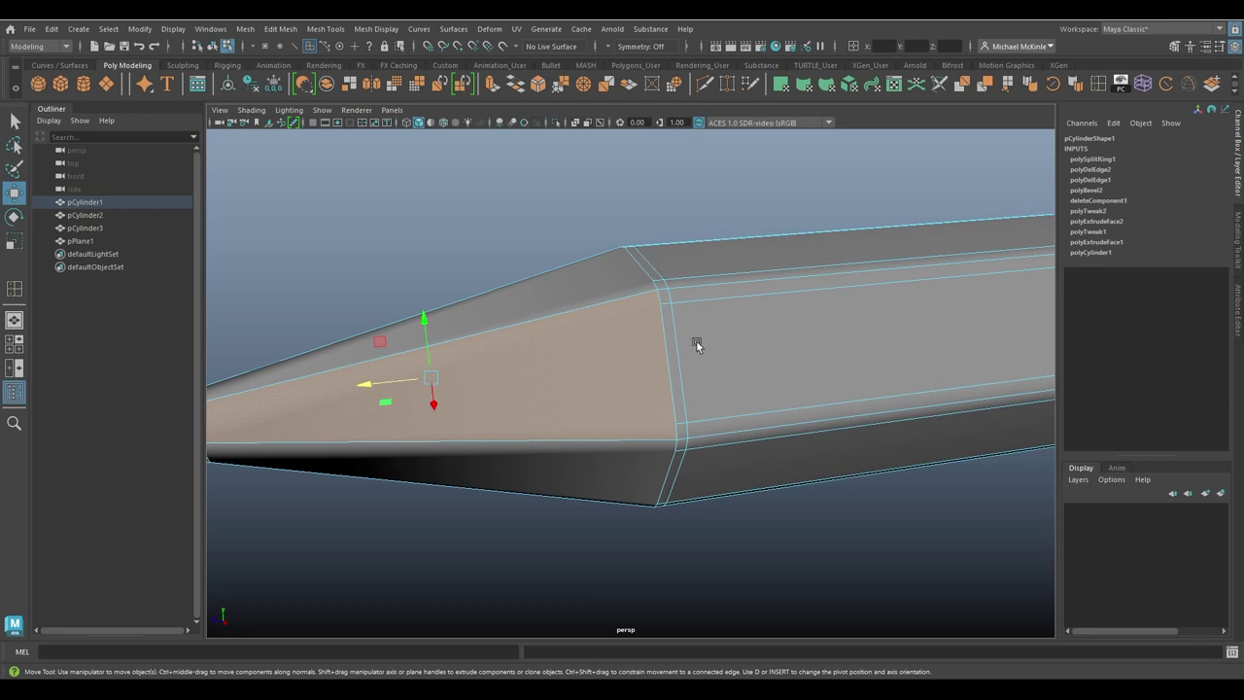
{"action": "left_click_drag", "start_coordinate": [696, 340], "coordinate": [705, 302], "text": "alt"}
{"action": "right_click_drag", "start_coordinate": [705, 301], "coordinate": [749, 284]}
{"action": "middle_click_drag", "start_coordinate": [724, 320], "coordinate": [807, 292], "text": "alt"}
{"action": "right_click_drag", "start_coordinate": [807, 291], "coordinate": [681, 284], "text": "alt"}
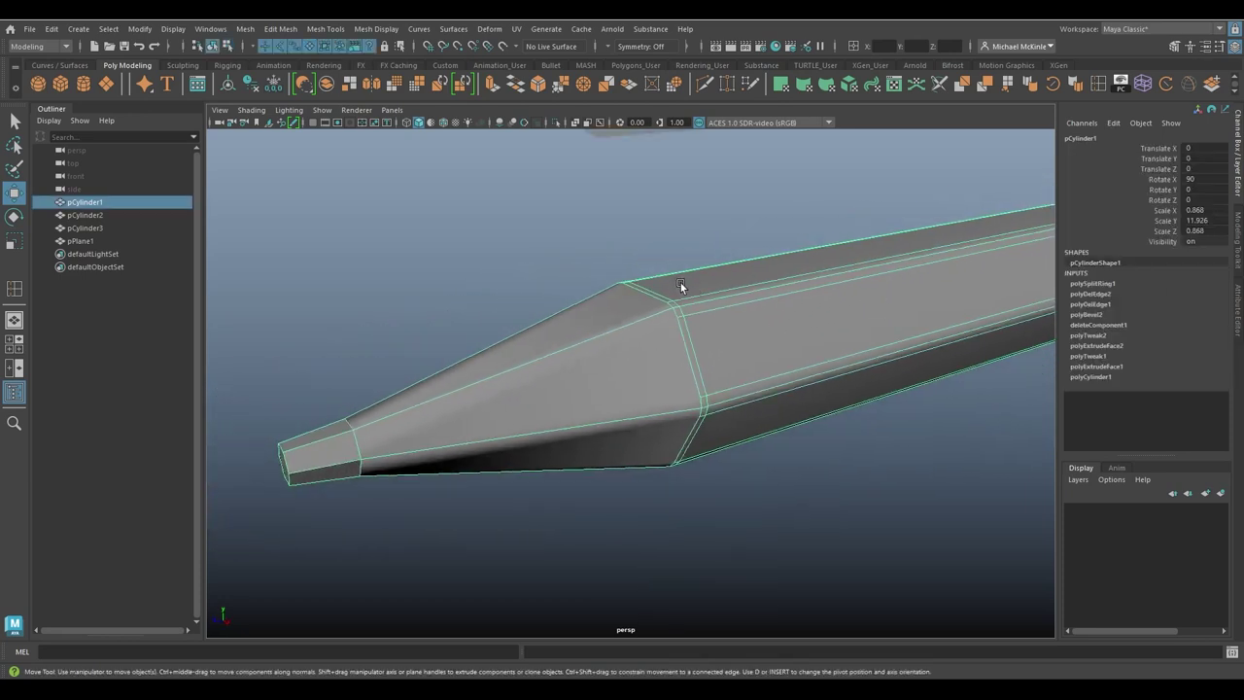
Step: Turn on smooth preview for the pencil body and inspect the tip and the taper transition
{"action": "mouse_move", "coordinate": [980, 467]}
{"action": "left_mouse_down", "text": "alt"}
{"action": "mouse_move", "coordinate": [878, 385]}
{"action": "mouse_move", "coordinate": [823, 211]}
{"action": "left_mouse_up", "text": "alt"}
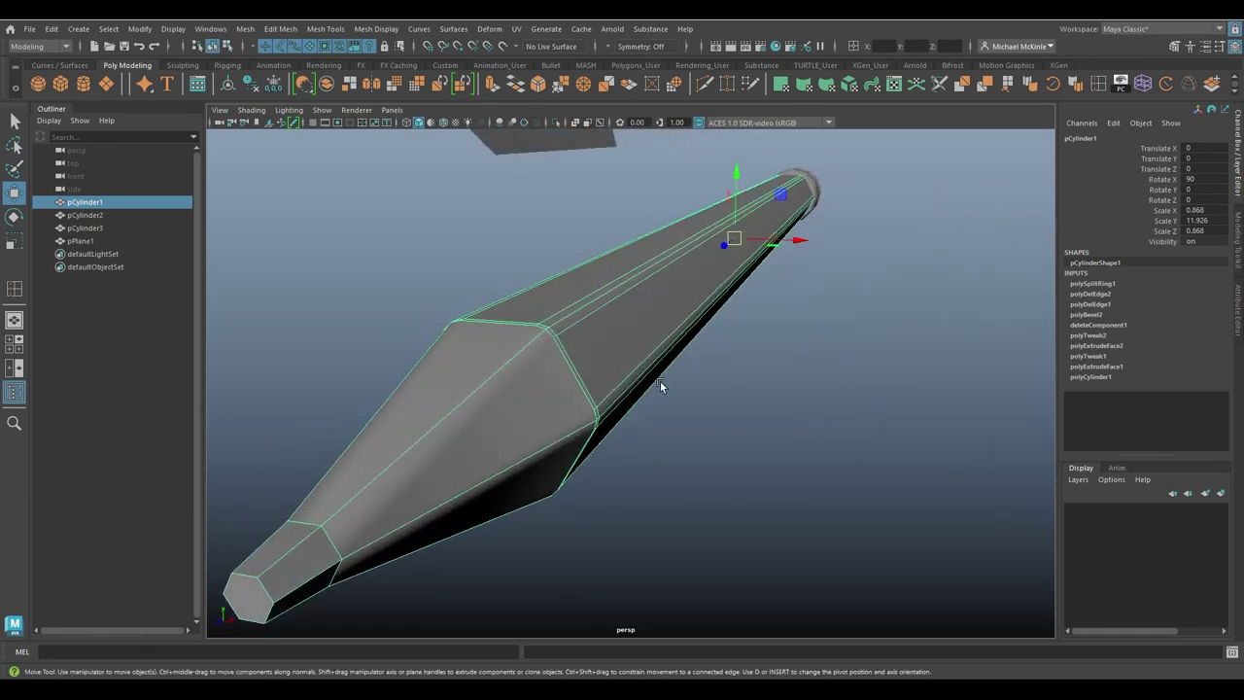
{"action": "mouse_move", "coordinate": [616, 416]}
{"action": "left_mouse_down", "text": "alt"}
{"action": "mouse_move", "coordinate": [639, 375]}
{"action": "mouse_move", "coordinate": [717, 429]}
{"action": "left_mouse_up", "text": "alt"}
{"action": "key", "text": "3"}
{"action": "left_click", "coordinate": [836, 432]}
{"action": "left_click_drag", "start_coordinate": [836, 433], "coordinate": [827, 429], "text": "alt"}
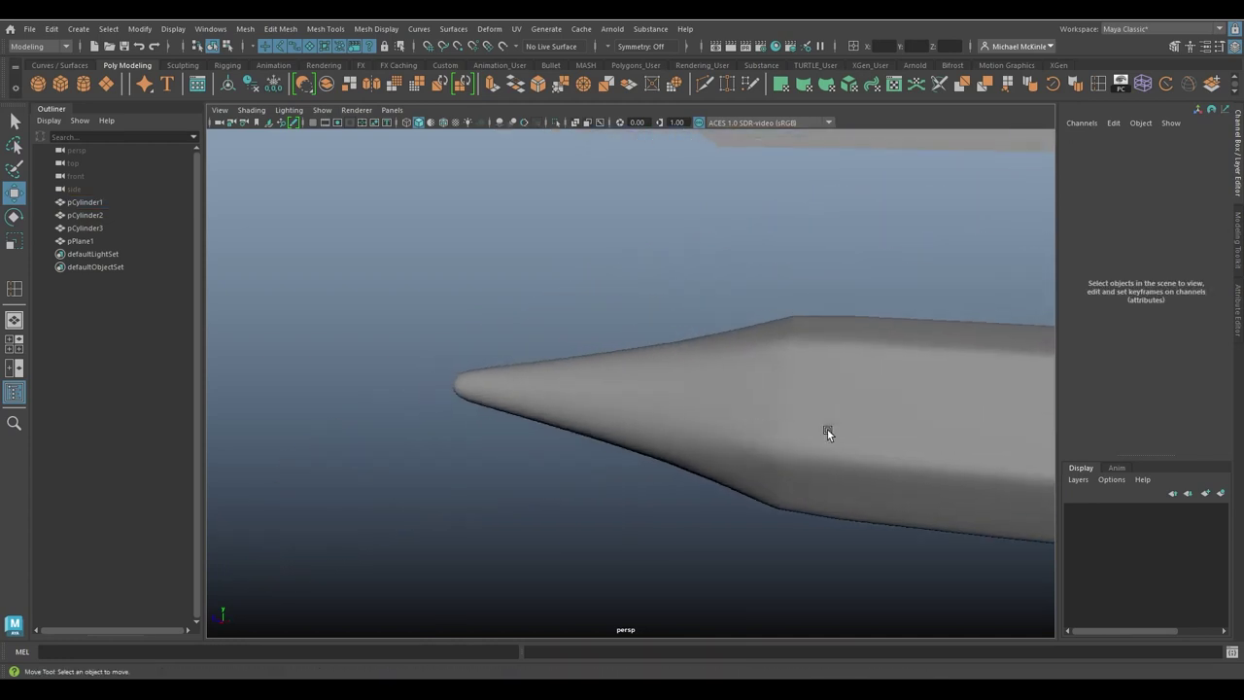
{"action": "scroll", "coordinate": [827, 429], "scroll_direction": "down", "scroll_amount": 6}
{"action": "middle_click_drag", "start_coordinate": [803, 449], "coordinate": [519, 394], "text": "alt"}
{"action": "mouse_move", "coordinate": [519, 394]}
{"action": "left_mouse_down", "text": "alt"}
{"action": "mouse_move", "coordinate": [613, 376]}
{"action": "mouse_move", "coordinate": [505, 420]}
{"action": "mouse_move", "coordinate": [594, 419]}
{"action": "mouse_move", "coordinate": [522, 389]}
{"action": "left_mouse_up", "text": "alt"}
Step: Compare the pencil body's unsmoothed mesh with its smooth preview, and examine the whole smoothed shape
{"action": "left_click", "coordinate": [572, 410]}
{"action": "scroll", "coordinate": [516, 389], "scroll_direction": "up", "scroll_amount": 5}
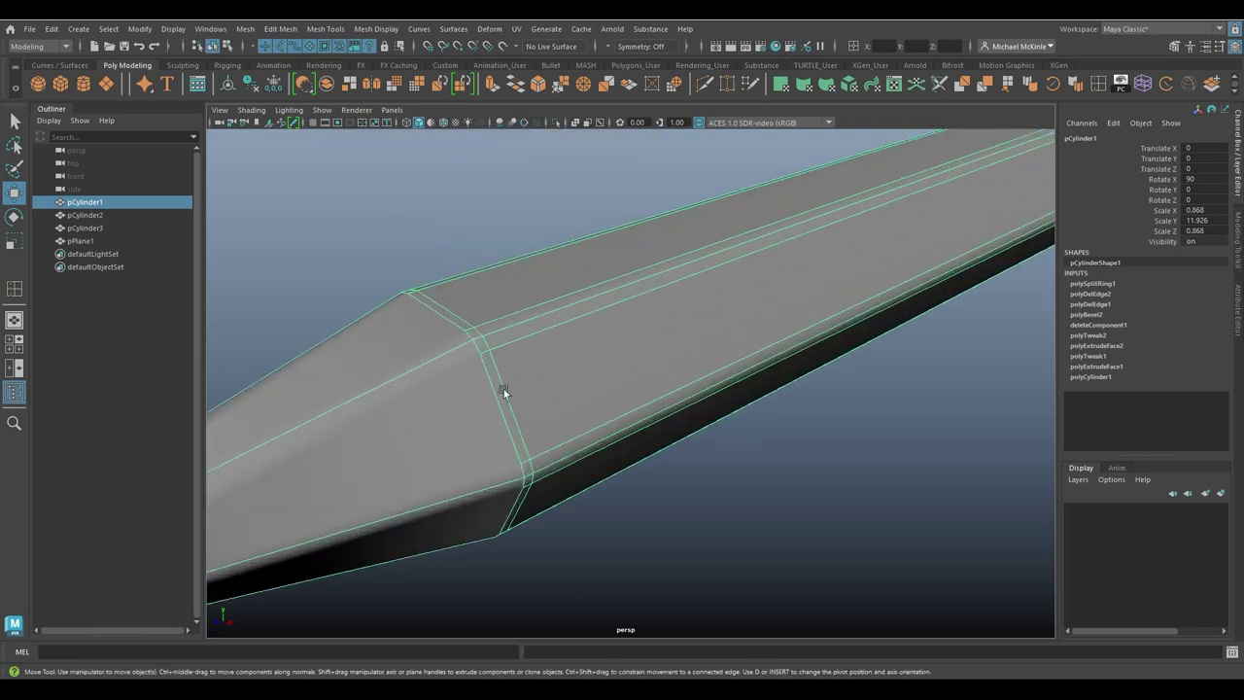
{"action": "scroll", "coordinate": [814, 361], "scroll_direction": "down", "scroll_amount": 8}
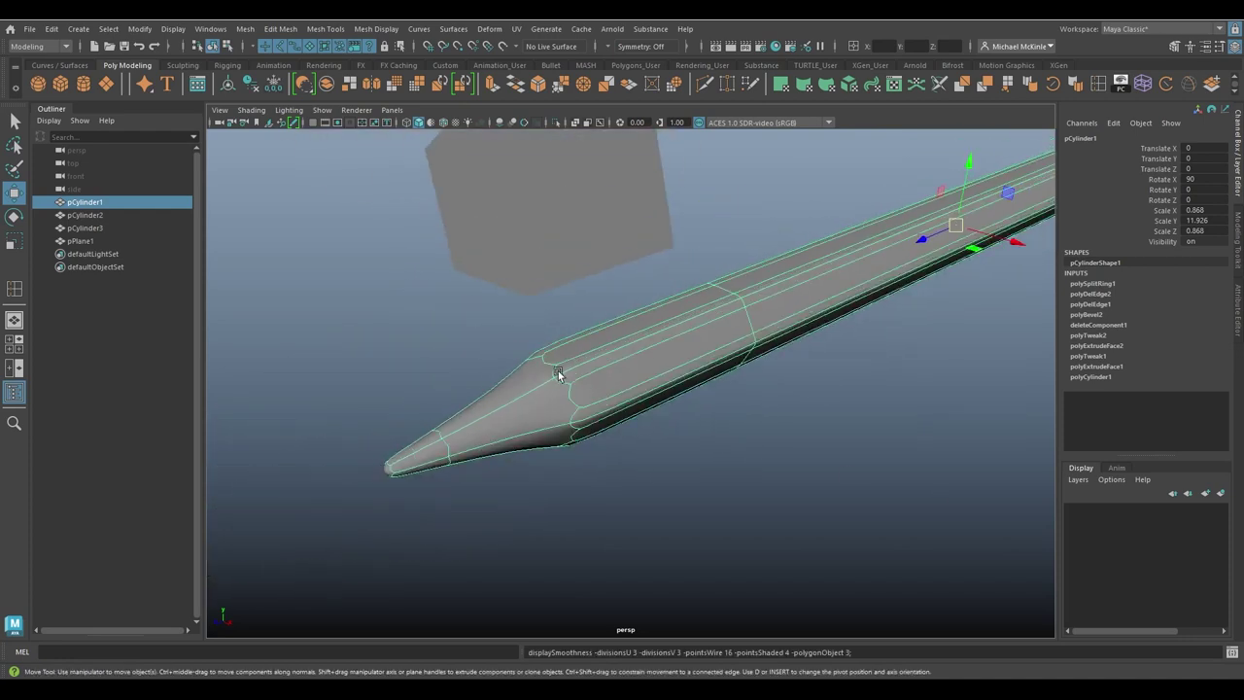
{"action": "left_click", "coordinate": [833, 424]}
{"action": "mouse_move", "coordinate": [833, 425]}
{"action": "left_mouse_down", "text": "alt"}
{"action": "mouse_move", "coordinate": [919, 398]}
{"action": "mouse_move", "coordinate": [822, 375]}
{"action": "mouse_move", "coordinate": [811, 427]}
{"action": "left_mouse_up", "text": "alt"}
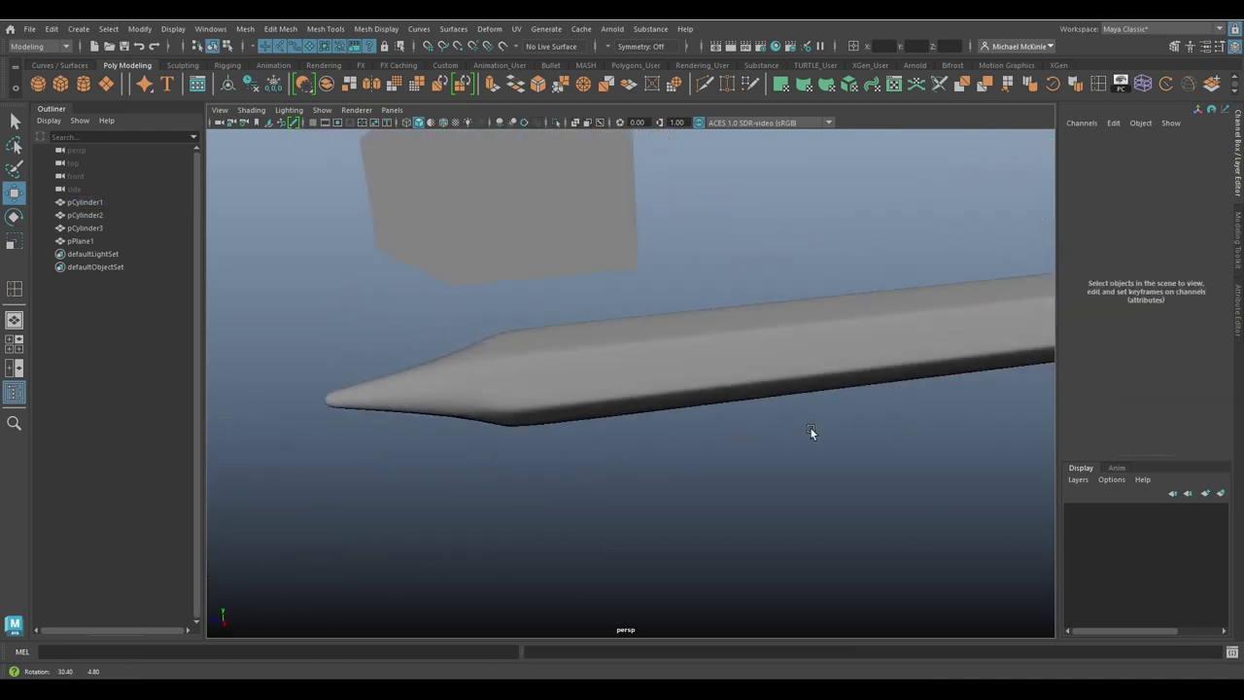
{"action": "scroll", "coordinate": [811, 428], "scroll_direction": "up", "scroll_amount": 3}
{"action": "mouse_move", "coordinate": [523, 462]}
{"action": "left_mouse_down", "text": "alt"}
{"action": "mouse_move", "coordinate": [570, 420]}
{"action": "mouse_move", "coordinate": [553, 379]}
{"action": "mouse_move", "coordinate": [623, 406]}
{"action": "mouse_move", "coordinate": [639, 383]}
{"action": "left_mouse_up", "text": "alt"}
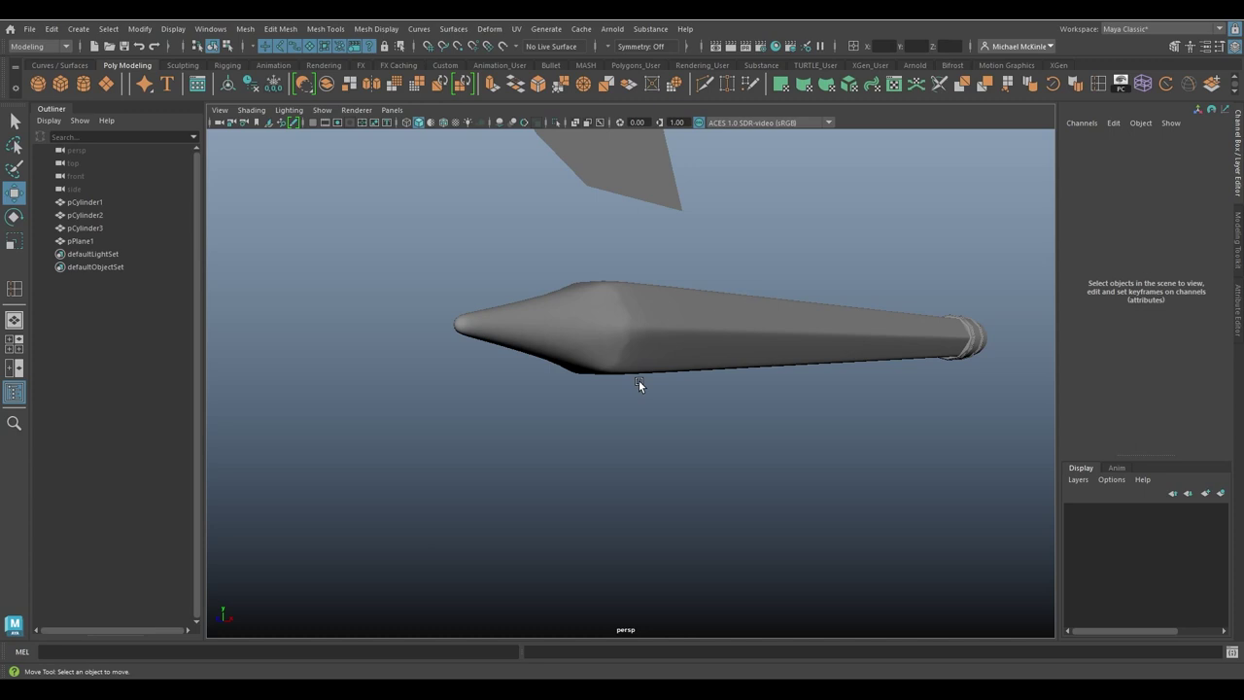
Step: Switch the pencil body to its unsmoothed mesh and back to smooth preview to examine the rounded lead tip
{"action": "left_click", "coordinate": [664, 356]}
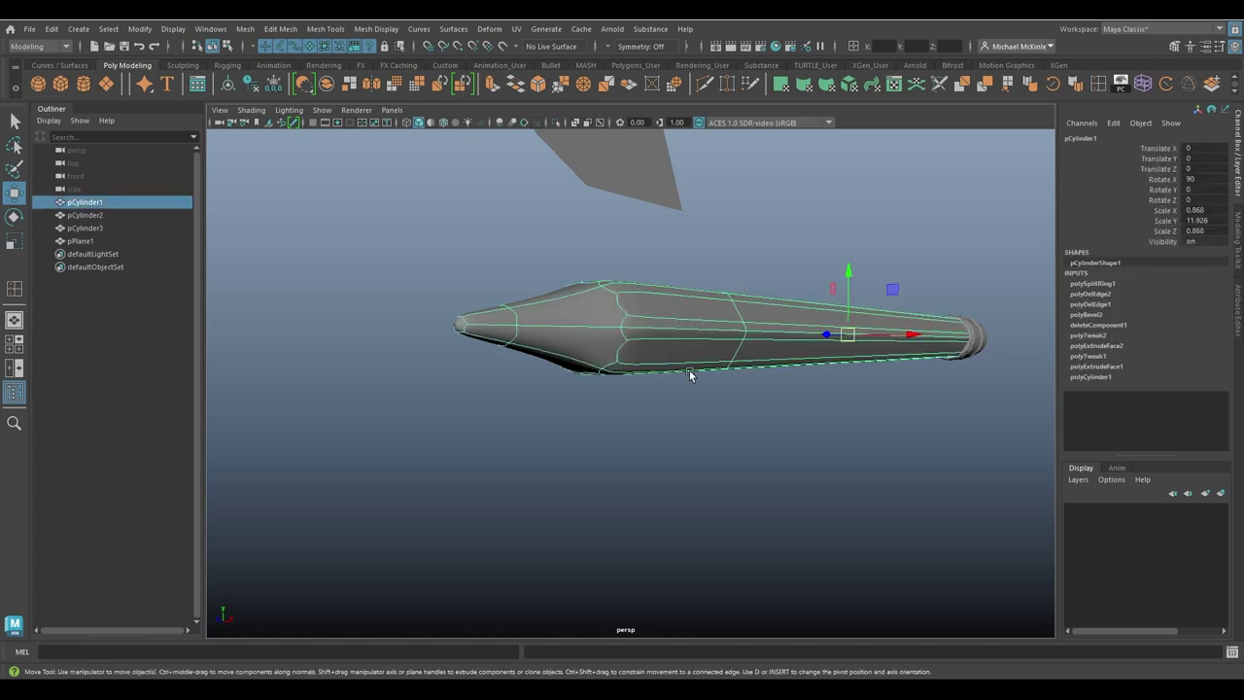
{"action": "left_click_drag", "start_coordinate": [645, 341], "coordinate": [808, 347], "text": "alt"}
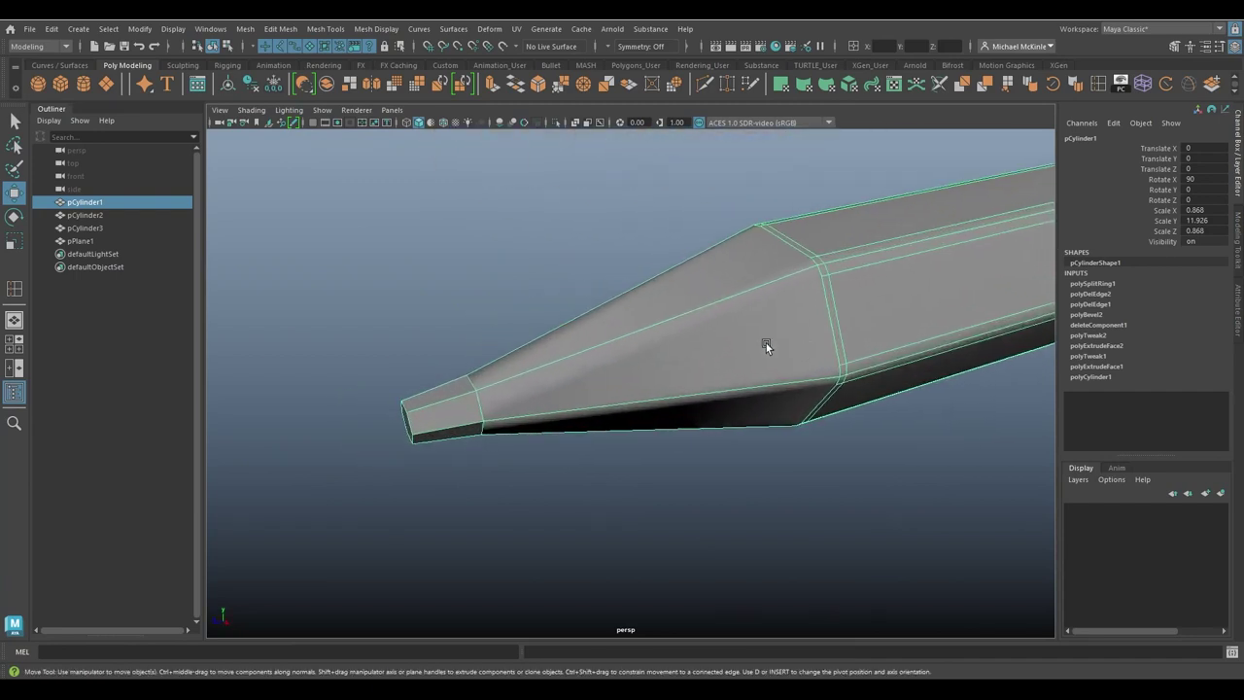
{"action": "middle_click_drag", "start_coordinate": [648, 335], "coordinate": [665, 307], "text": "alt"}
{"action": "key", "text": "3"}
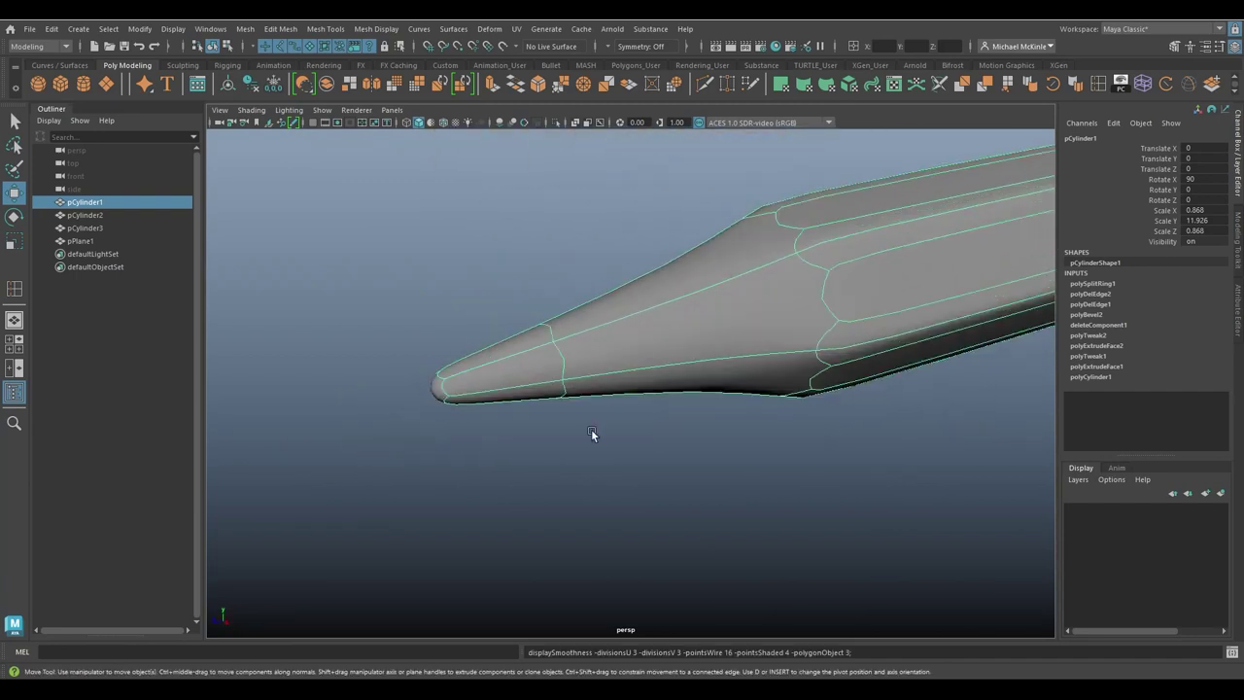
{"action": "left_click", "coordinate": [591, 428]}
{"action": "left_click_drag", "start_coordinate": [567, 384], "coordinate": [435, 342], "text": "alt"}
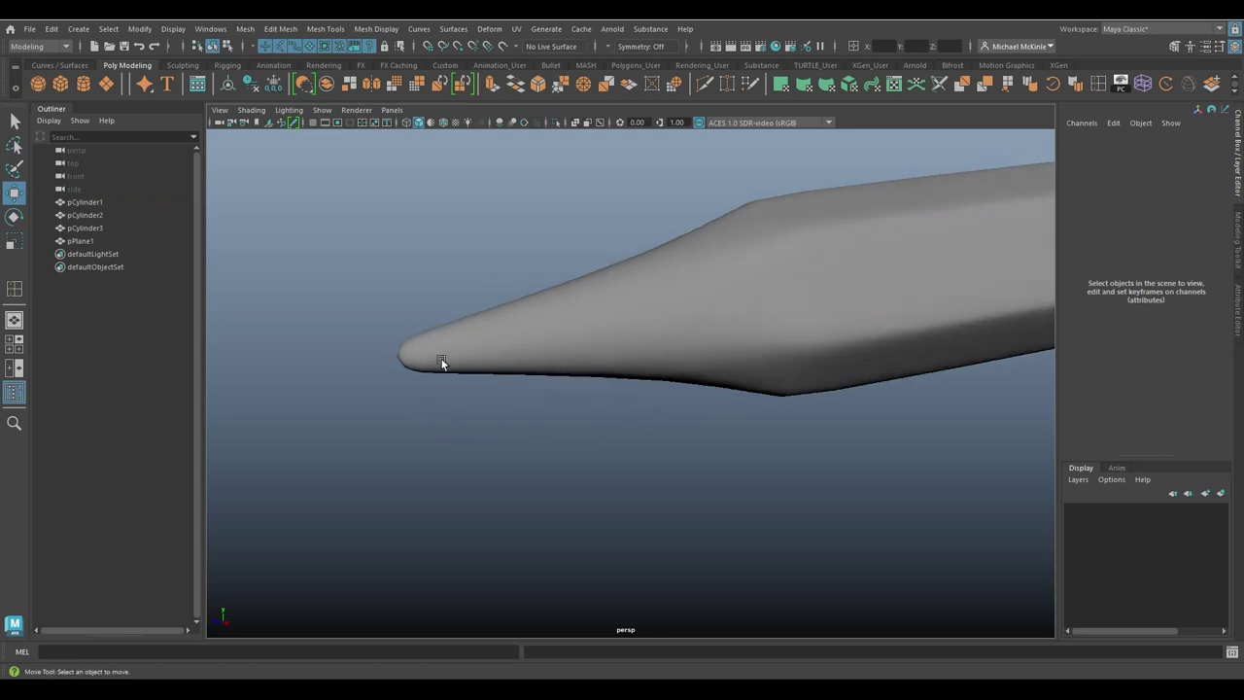
Step: Turn off smooth preview and bevel the edge loop where the lead meets the taper with fraction 0.07 and 2 segments
{"action": "left_click", "coordinate": [646, 309]}
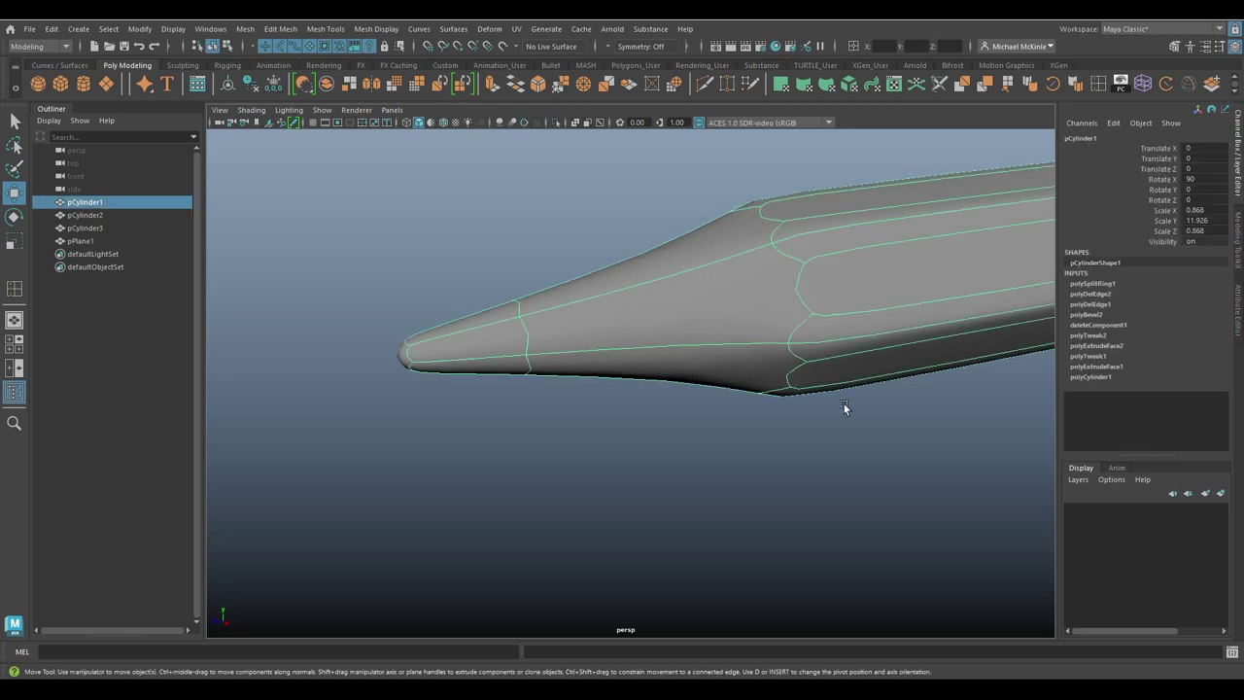
{"action": "key", "text": "1"}
{"action": "left_click_drag", "start_coordinate": [647, 369], "coordinate": [593, 253], "text": "alt"}
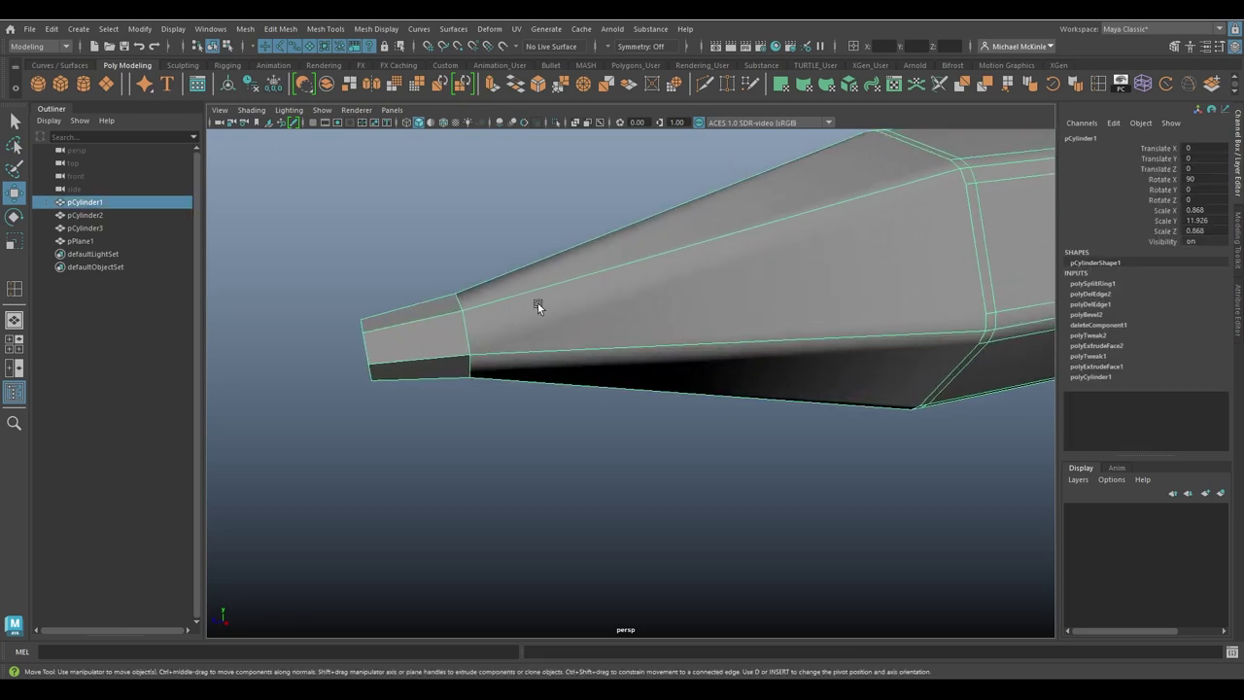
{"action": "right_click_drag", "start_coordinate": [537, 303], "coordinate": [476, 321]}
{"action": "left_click", "coordinate": [465, 332]}
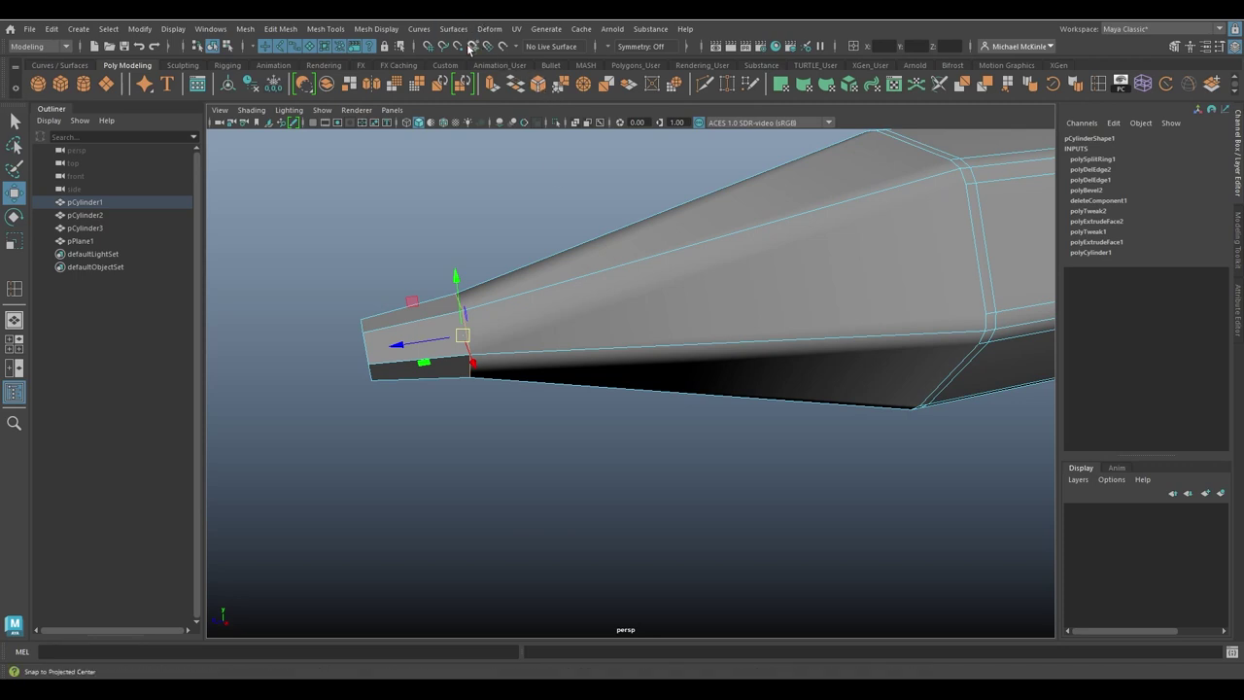
{"action": "left_click", "coordinate": [280, 28]}
{"action": "left_click", "coordinate": [297, 78]}
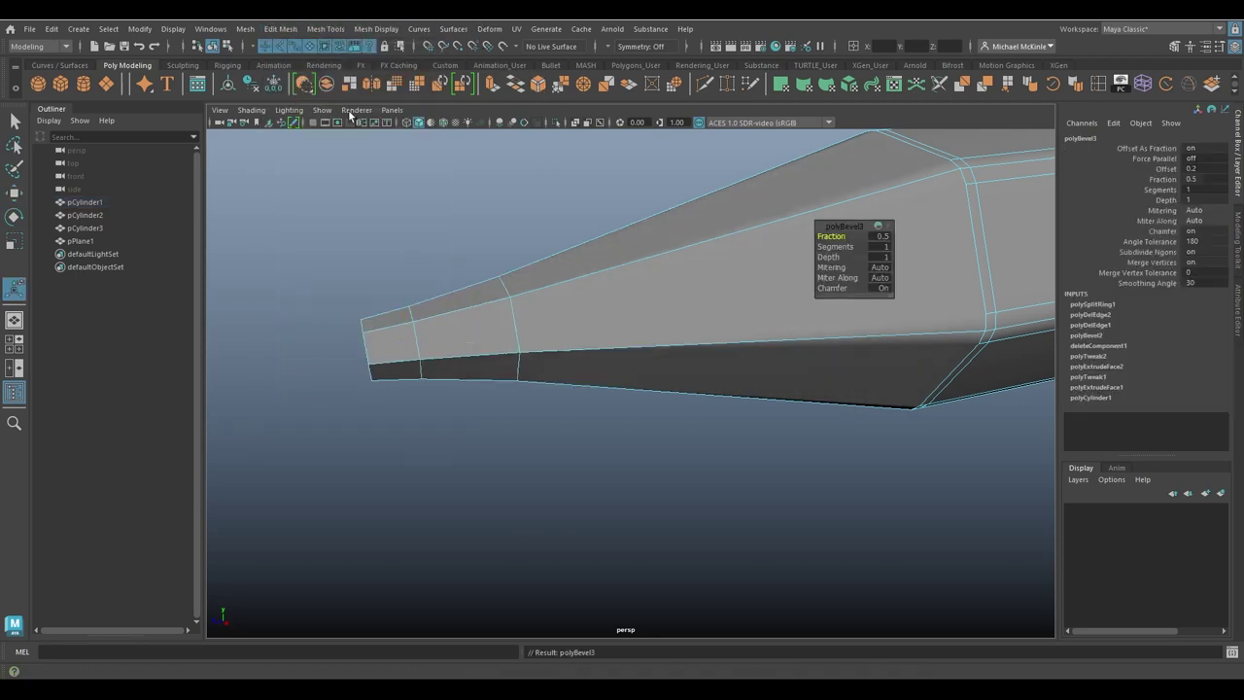
{"action": "mouse_move", "coordinate": [829, 236]}
{"action": "left_mouse_down"}
{"action": "mouse_move", "coordinate": [804, 238]}
{"action": "mouse_move", "coordinate": [838, 247]}
{"action": "left_mouse_up"}
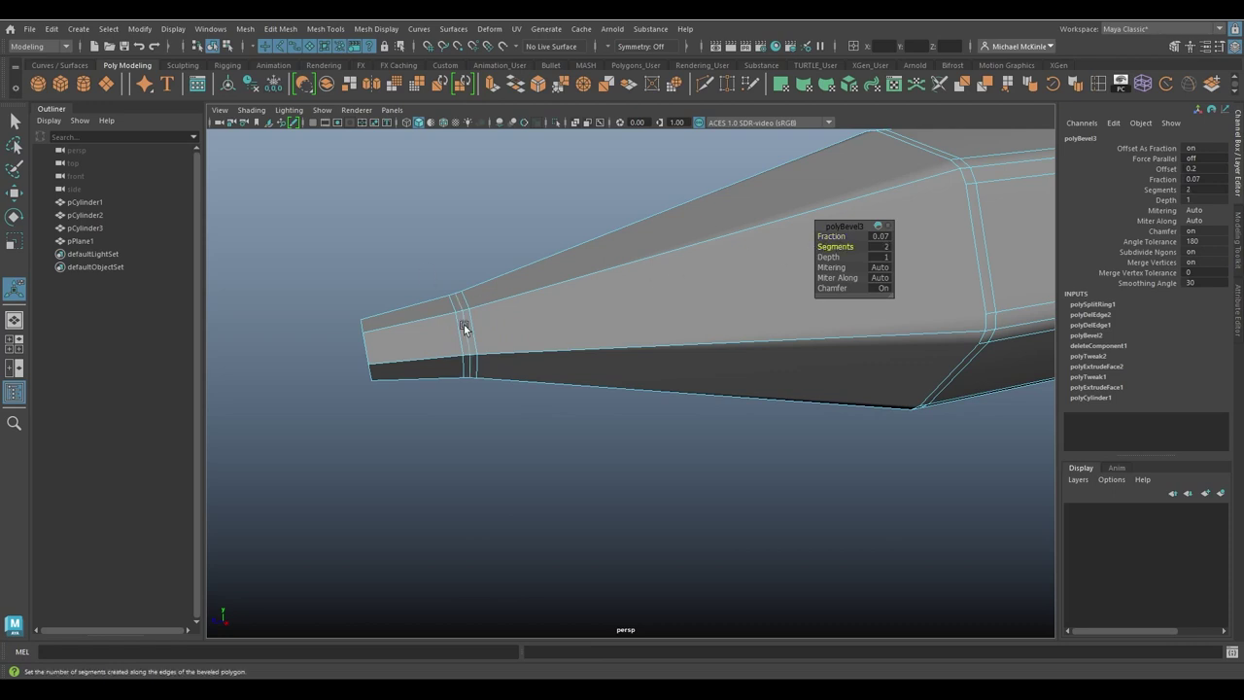
Step: Return to object mode and check the beveled lead junction in smooth preview
{"action": "right_click_drag", "start_coordinate": [563, 289], "coordinate": [635, 302]}
{"action": "key", "text": "3"}
{"action": "left_click", "coordinate": [678, 424]}
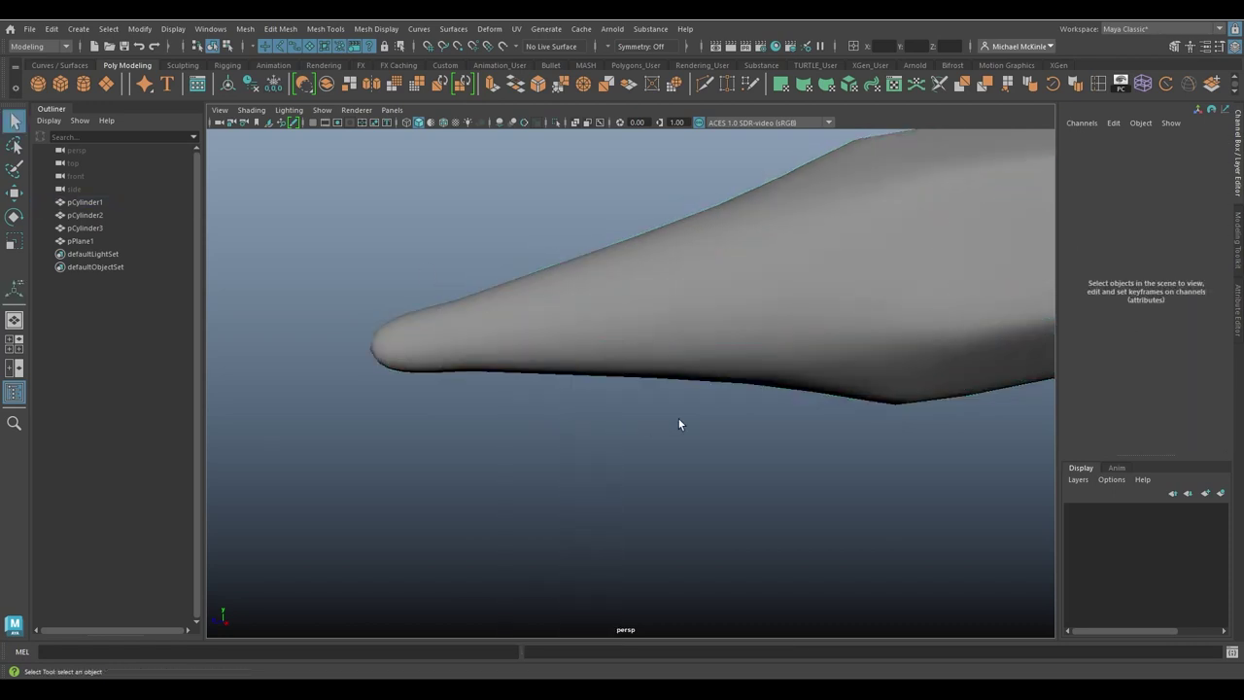
{"action": "left_click_drag", "start_coordinate": [679, 424], "coordinate": [802, 379], "text": "alt"}
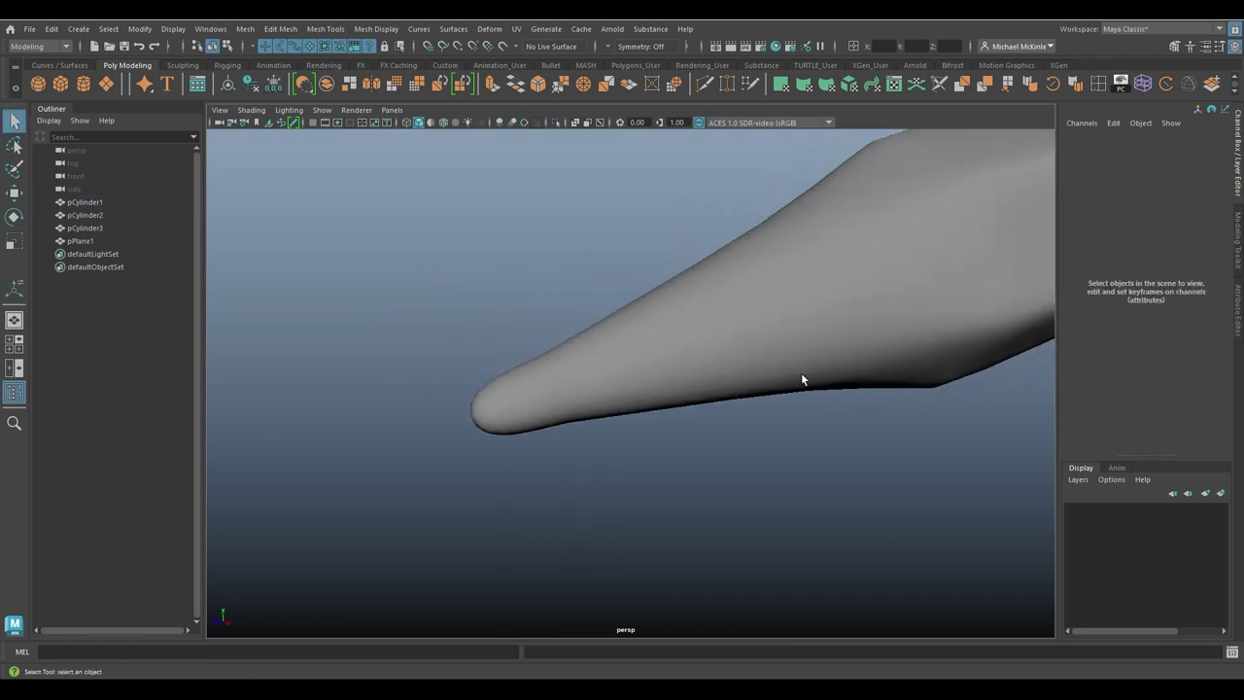
{"action": "left_click", "coordinate": [565, 388]}
{"action": "left_click_drag", "start_coordinate": [565, 388], "coordinate": [608, 338], "text": "alt"}
{"action": "middle_click_drag", "start_coordinate": [609, 338], "coordinate": [645, 339], "text": "alt"}
{"action": "right_click_drag", "start_coordinate": [645, 339], "coordinate": [682, 352], "text": "alt"}
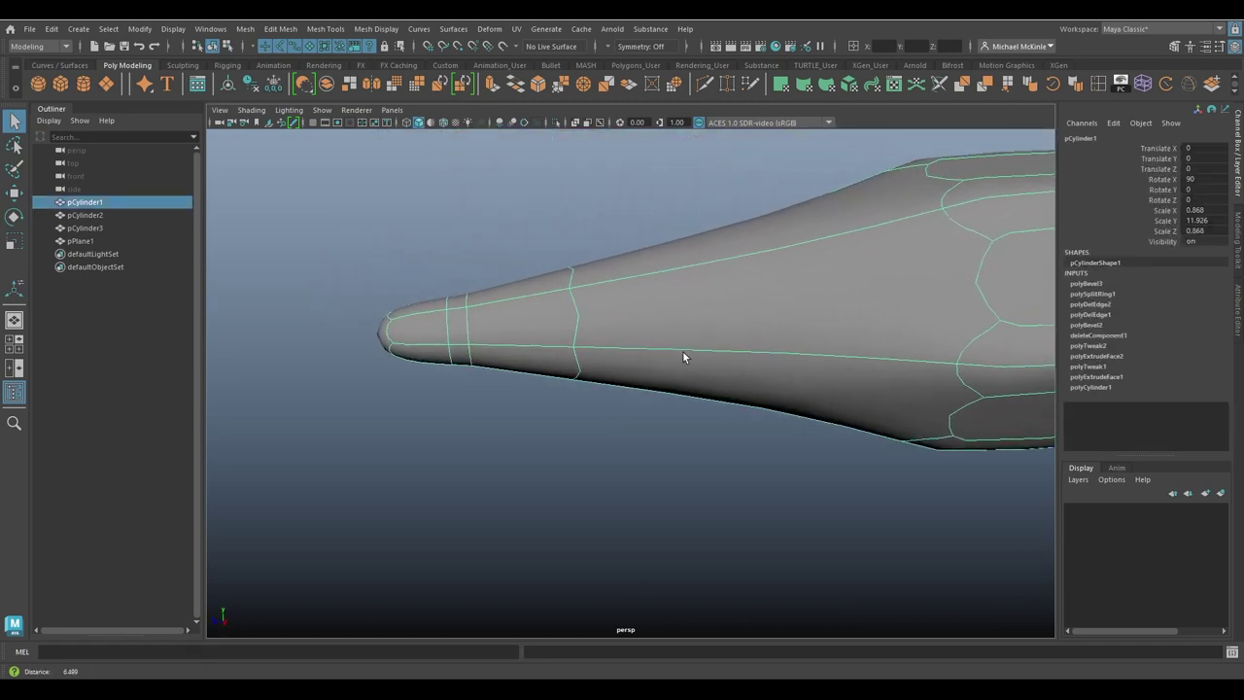
Step: On the unsmoothed mesh, shift the bevel's edge loop nearest the taper slightly toward the tip and scale it outward into a small lip
{"action": "left_click_drag", "start_coordinate": [682, 358], "coordinate": [576, 271], "text": "alt"}
{"action": "right_click", "coordinate": [597, 275]}
{"action": "left_click", "coordinate": [597, 238]}
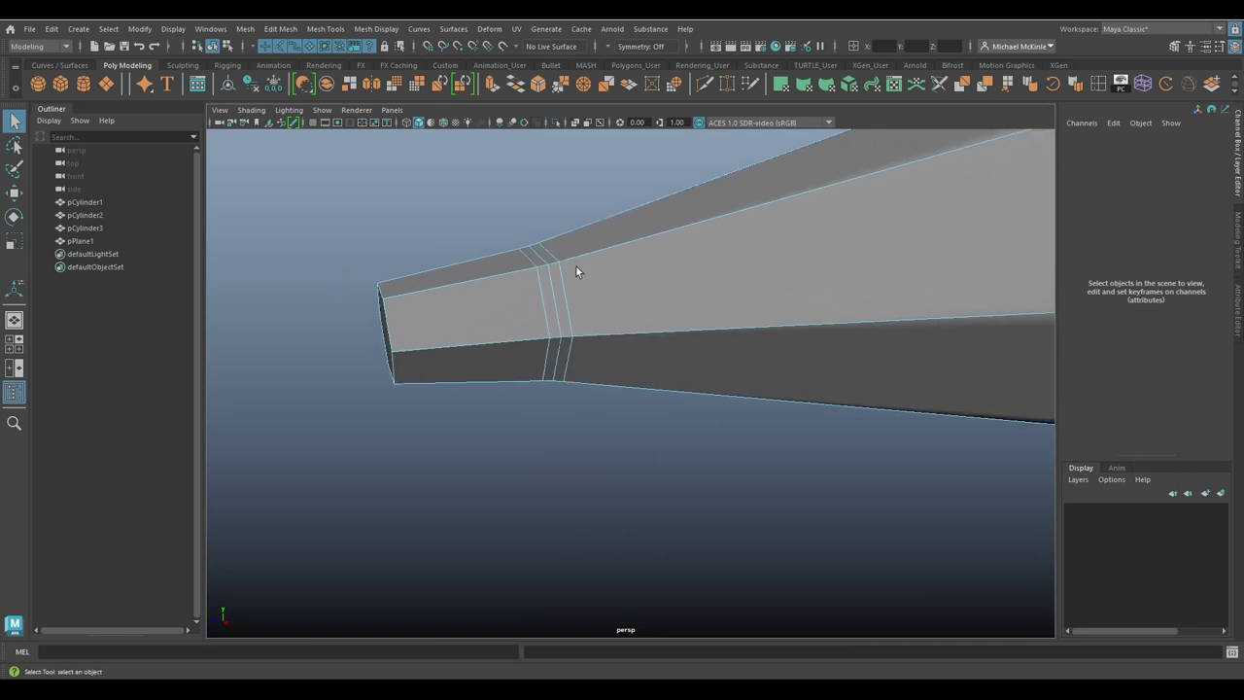
{"action": "left_click", "coordinate": [566, 287]}
{"action": "key", "text": "w"}
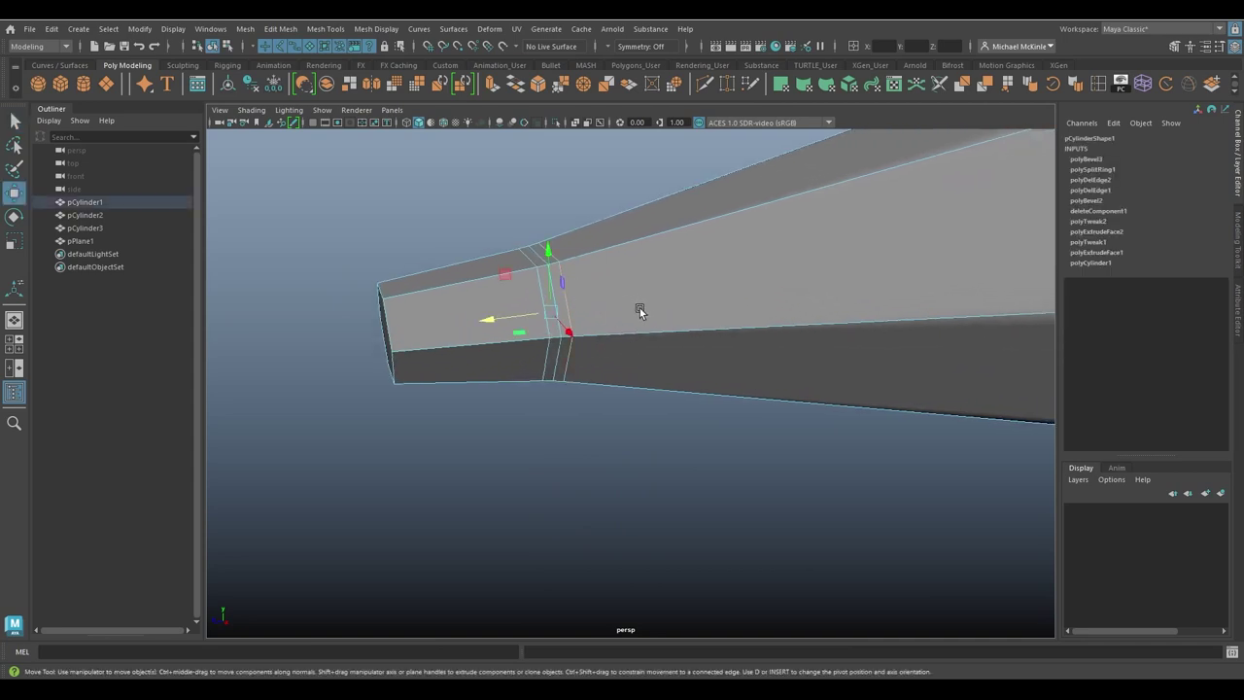
{"action": "key", "text": "r"}
{"action": "left_click_drag", "start_coordinate": [533, 310], "coordinate": [552, 311]}
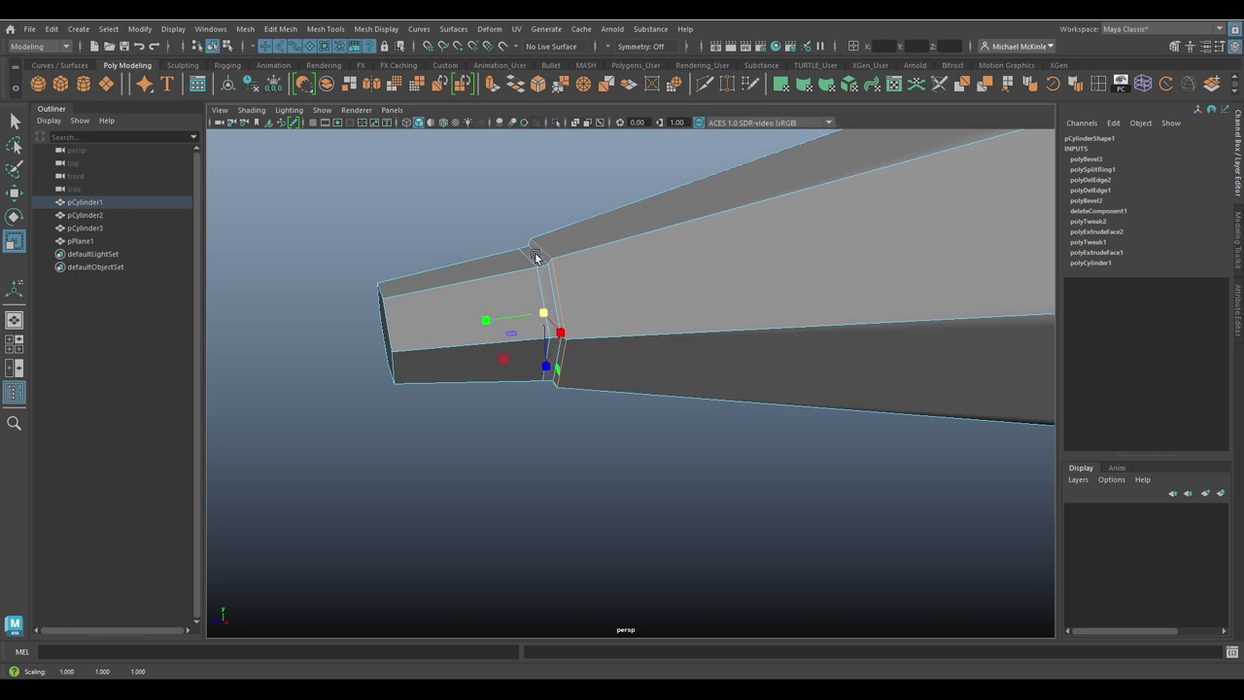
Step: Move the bevel's edge loop nearest the lead tip slightly back toward the raised lip
{"action": "double_click", "coordinate": [530, 258]}
{"action": "key", "text": "w"}
{"action": "left_click_drag", "start_coordinate": [477, 320], "coordinate": [484, 319]}
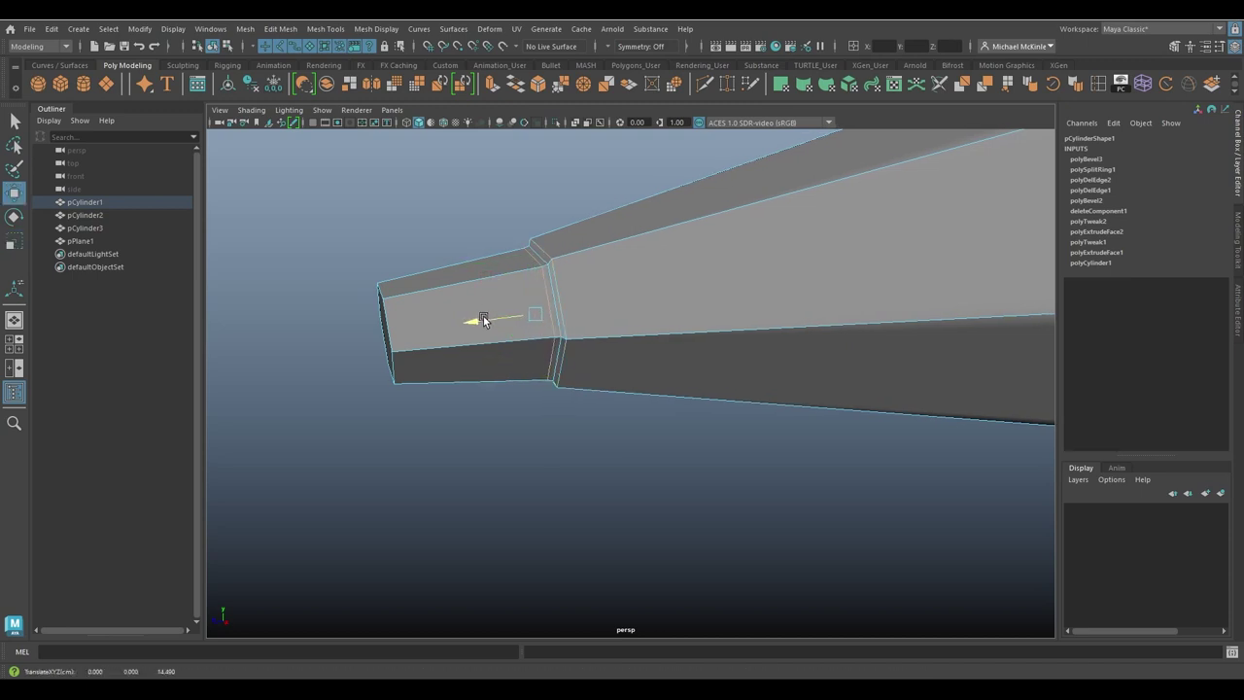
Step: Return to object mode with smooth preview on and examine the lip between the lead and the taper
{"action": "right_click_drag", "start_coordinate": [541, 266], "coordinate": [590, 270]}
{"action": "key", "text": "3"}
{"action": "left_click", "coordinate": [541, 211]}
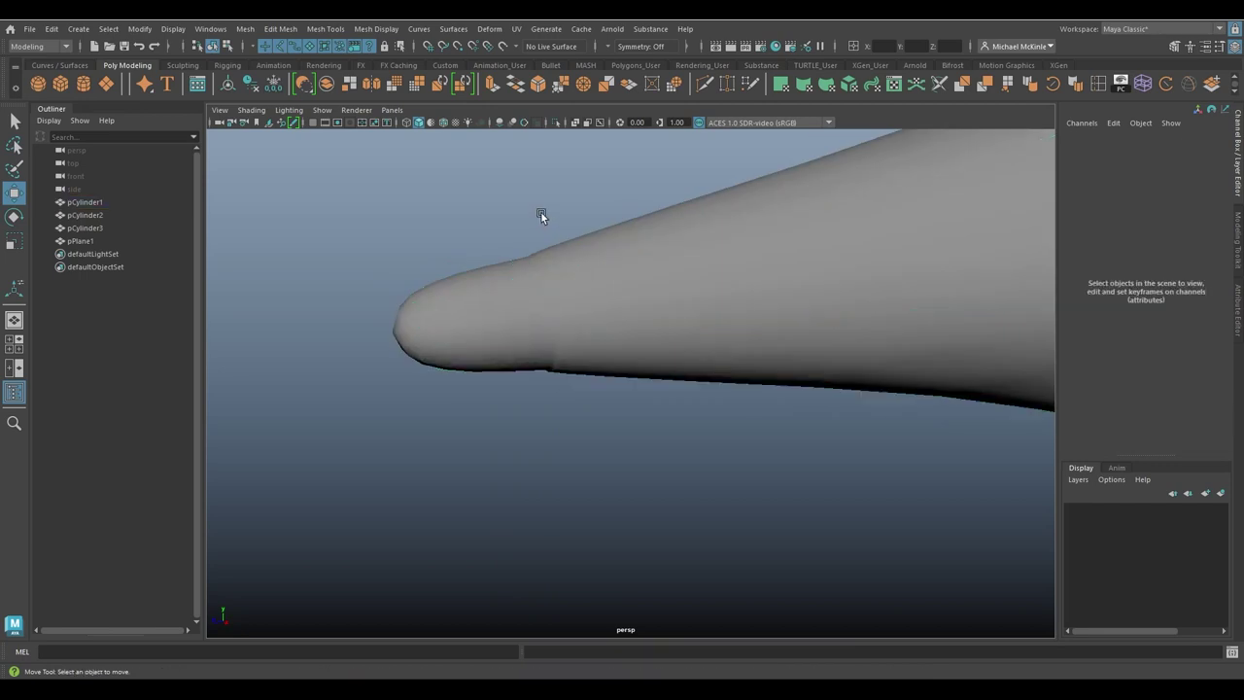
{"action": "left_click_drag", "start_coordinate": [540, 211], "coordinate": [738, 315], "text": "alt"}
{"action": "right_click_drag", "start_coordinate": [738, 315], "coordinate": [483, 290], "text": "alt"}
{"action": "left_click_drag", "start_coordinate": [483, 290], "coordinate": [585, 331], "text": "alt"}
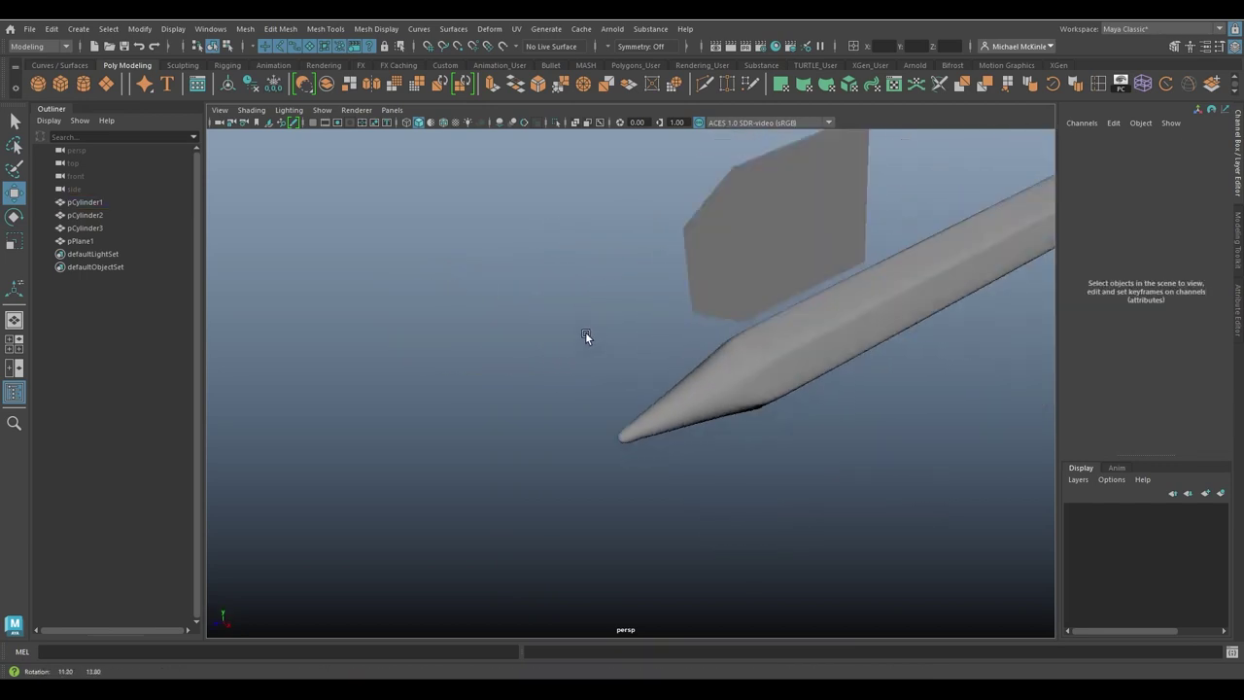
{"action": "right_click_drag", "start_coordinate": [586, 331], "coordinate": [822, 429], "text": "alt"}
{"action": "left_click_drag", "start_coordinate": [822, 434], "coordinate": [688, 432], "text": "alt"}
{"action": "left_click", "coordinate": [692, 432]}
{"action": "right_click_drag", "start_coordinate": [707, 432], "coordinate": [954, 501], "text": "alt"}
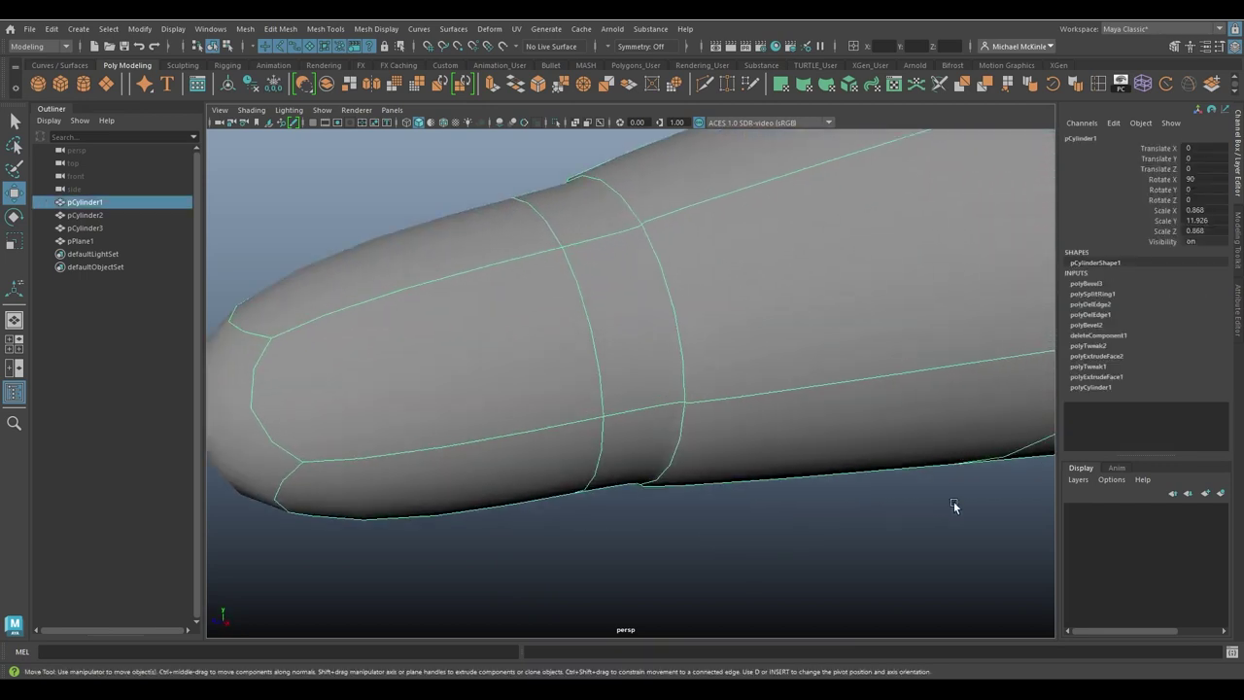
Step: Deselect the pencil and check its smoothed lead tip from a wider view
{"action": "left_click", "coordinate": [799, 496]}
{"action": "right_click_drag", "start_coordinate": [890, 457], "coordinate": [756, 441], "text": "alt"}
{"action": "left_click_drag", "start_coordinate": [756, 441], "coordinate": [647, 410], "text": "alt"}
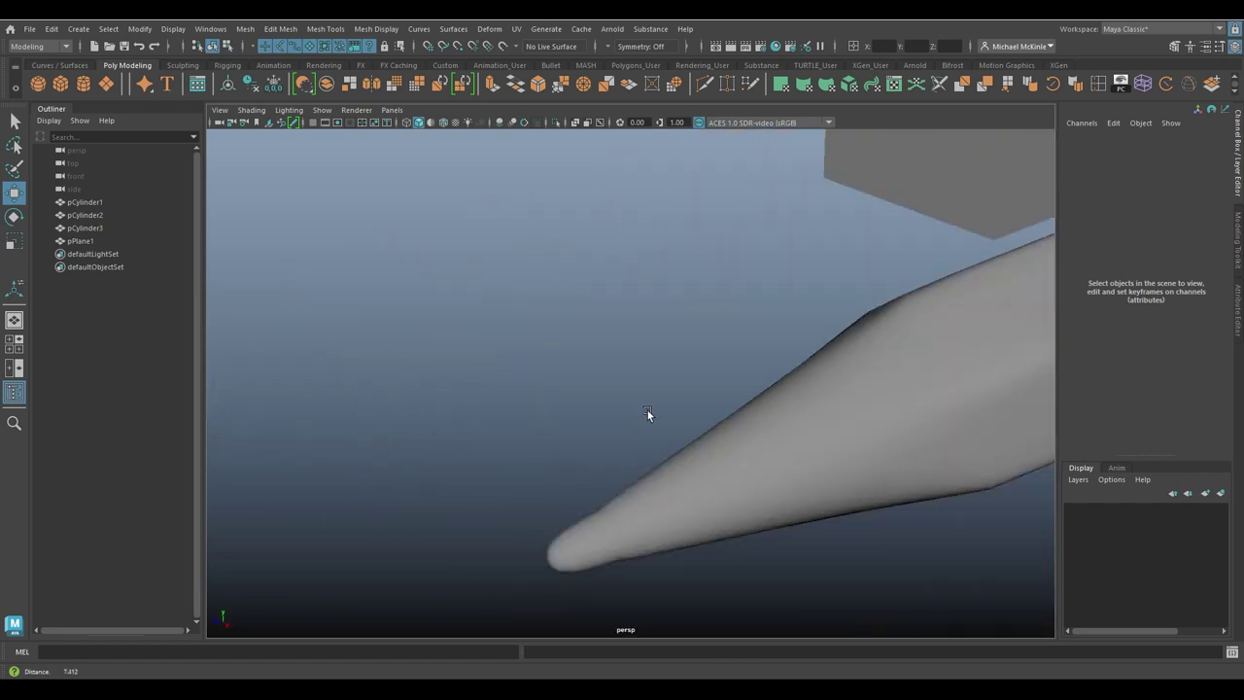
{"action": "right_click_drag", "start_coordinate": [647, 410], "coordinate": [669, 466], "text": "alt"}
Step: On the unsmoothed pencil body, rotate the flat end face of the lead into a slight slant
{"action": "left_click", "coordinate": [669, 467]}
{"action": "middle_click_drag", "start_coordinate": [582, 436], "coordinate": [572, 392], "text": "alt"}
{"action": "right_click_drag", "start_coordinate": [572, 391], "coordinate": [686, 434], "text": "alt"}
{"action": "key", "text": "1"}
{"action": "middle_click_drag", "start_coordinate": [547, 433], "coordinate": [558, 385], "text": "alt"}
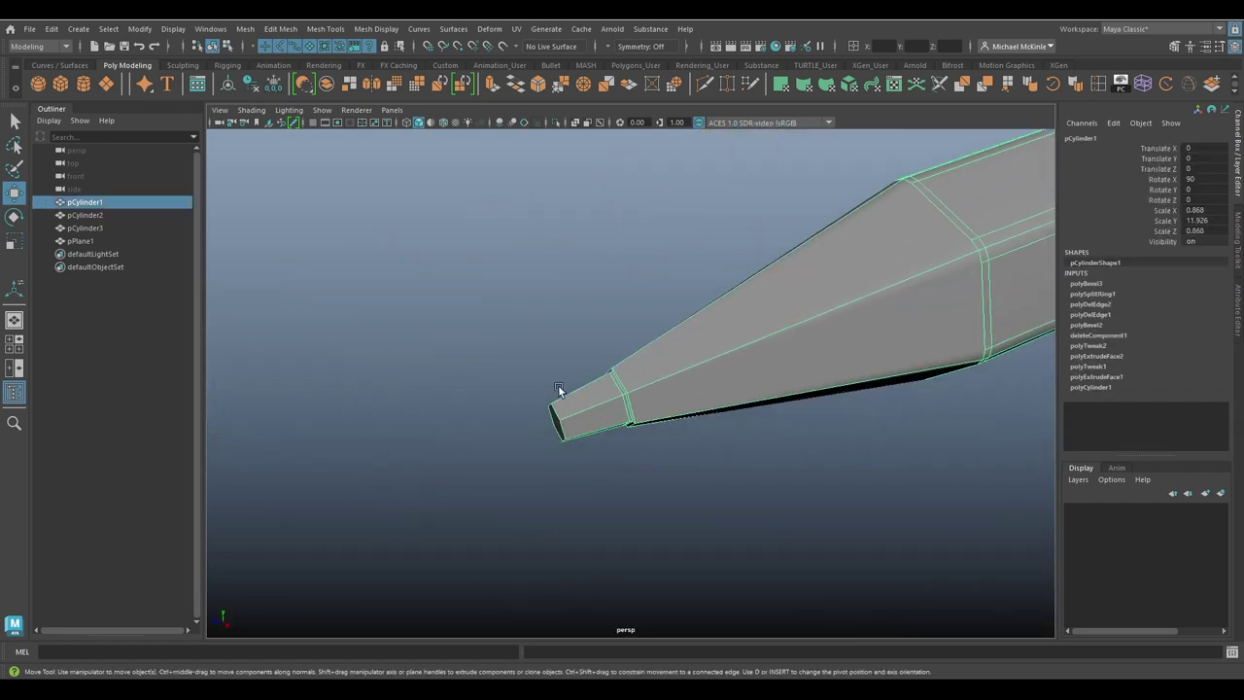
{"action": "right_click_drag", "start_coordinate": [558, 385], "coordinate": [564, 356], "text": "alt"}
{"action": "left_click_drag", "start_coordinate": [564, 356], "coordinate": [592, 394], "text": "alt"}
{"action": "left_click", "coordinate": [595, 425]}
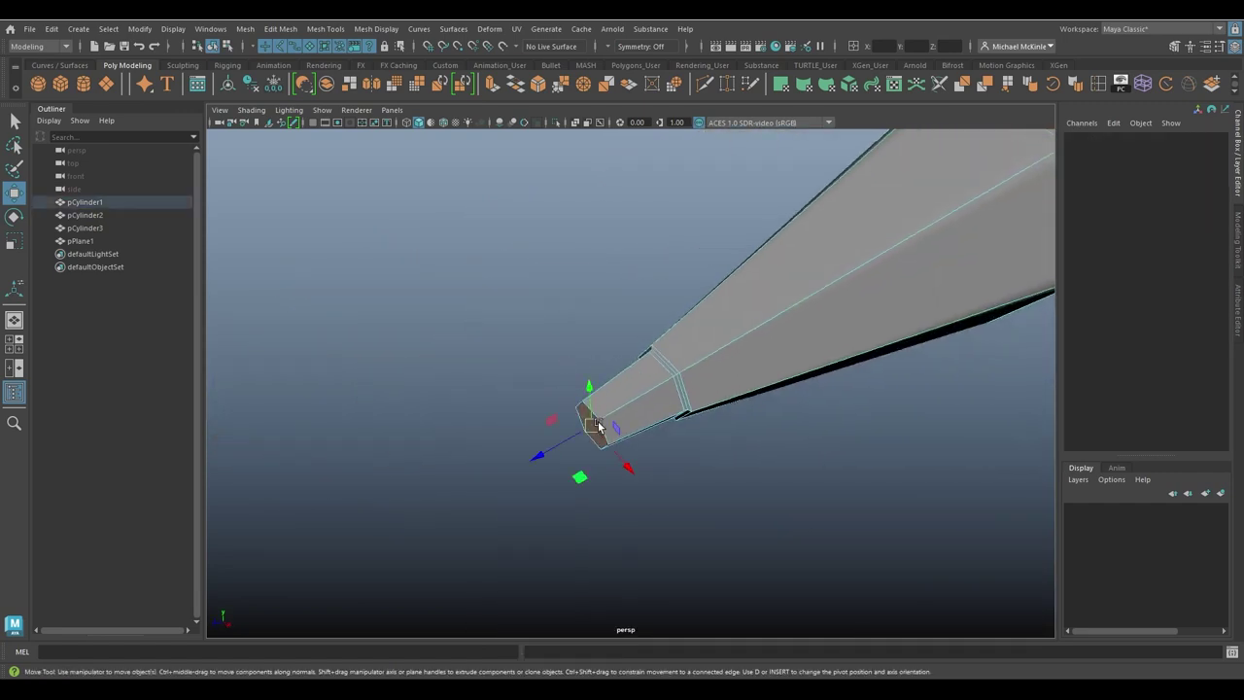
{"action": "middle_click_drag", "start_coordinate": [623, 420], "coordinate": [630, 386], "text": "alt"}
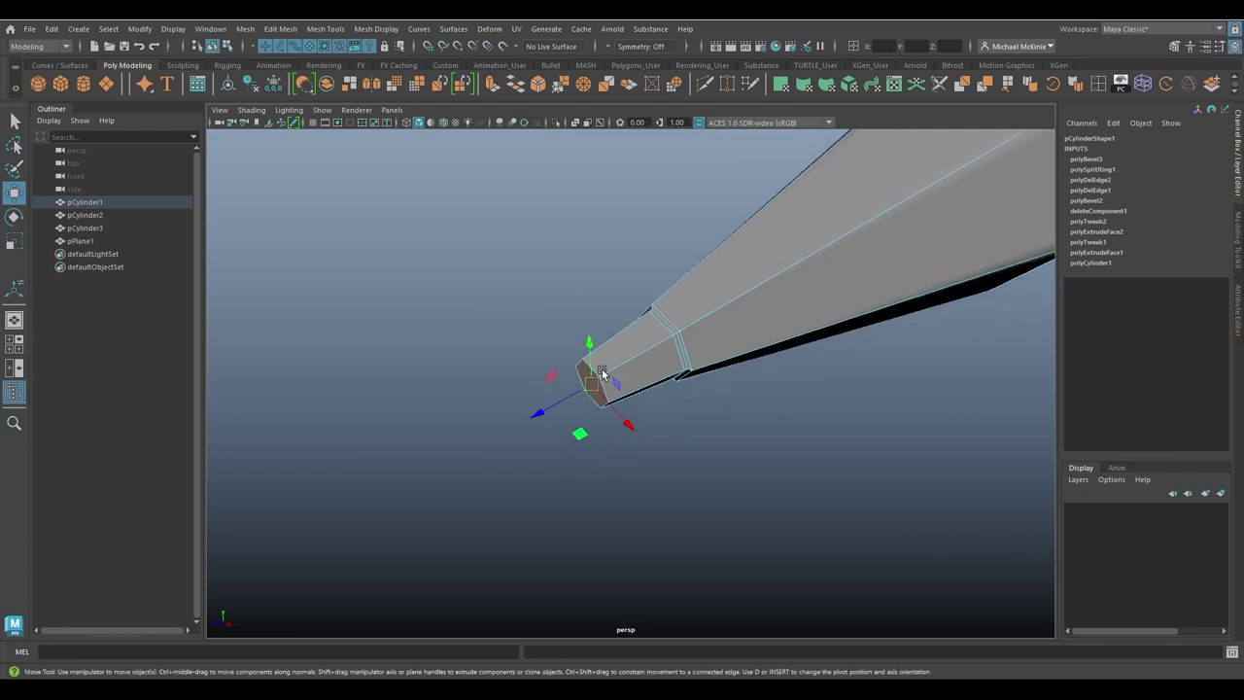
{"action": "left_click_drag", "start_coordinate": [544, 389], "coordinate": [700, 403], "text": "alt"}
{"action": "key", "text": "e"}
{"action": "left_click_drag", "start_coordinate": [569, 394], "coordinate": [780, 461]}
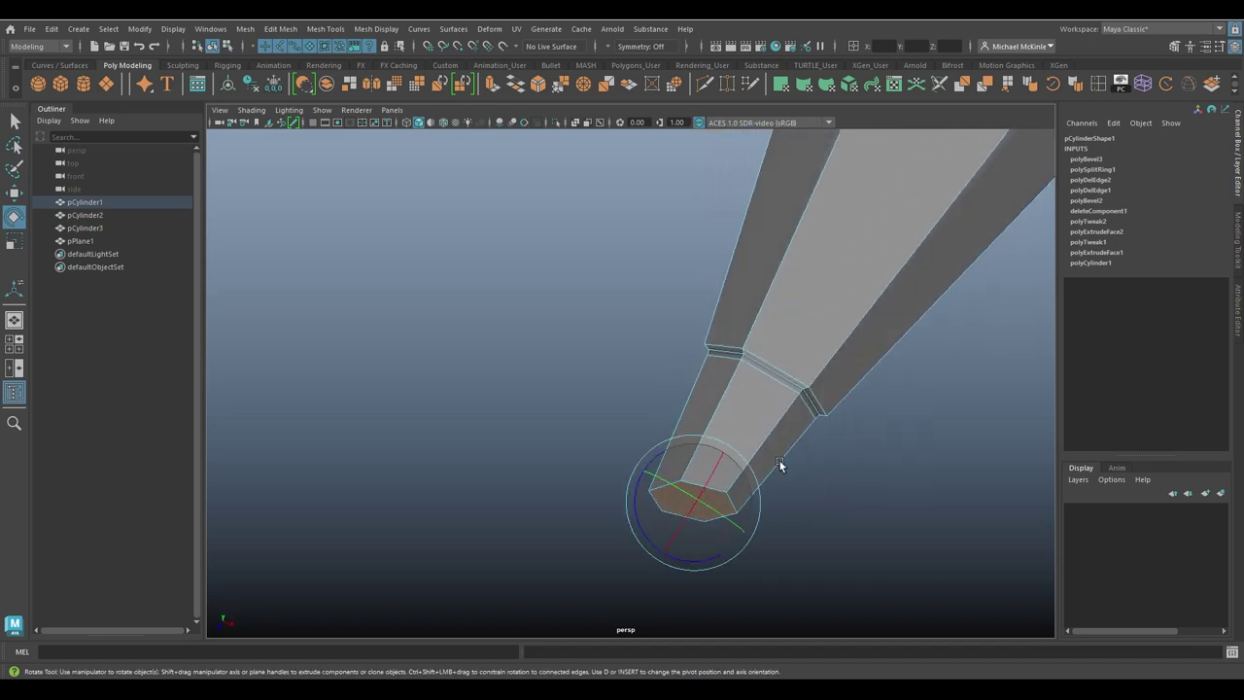
Step: Bevel the lead's end face with fraction 0.22 and 2 segments, and return to object mode with smooth preview on
{"action": "left_click", "coordinate": [538, 92]}
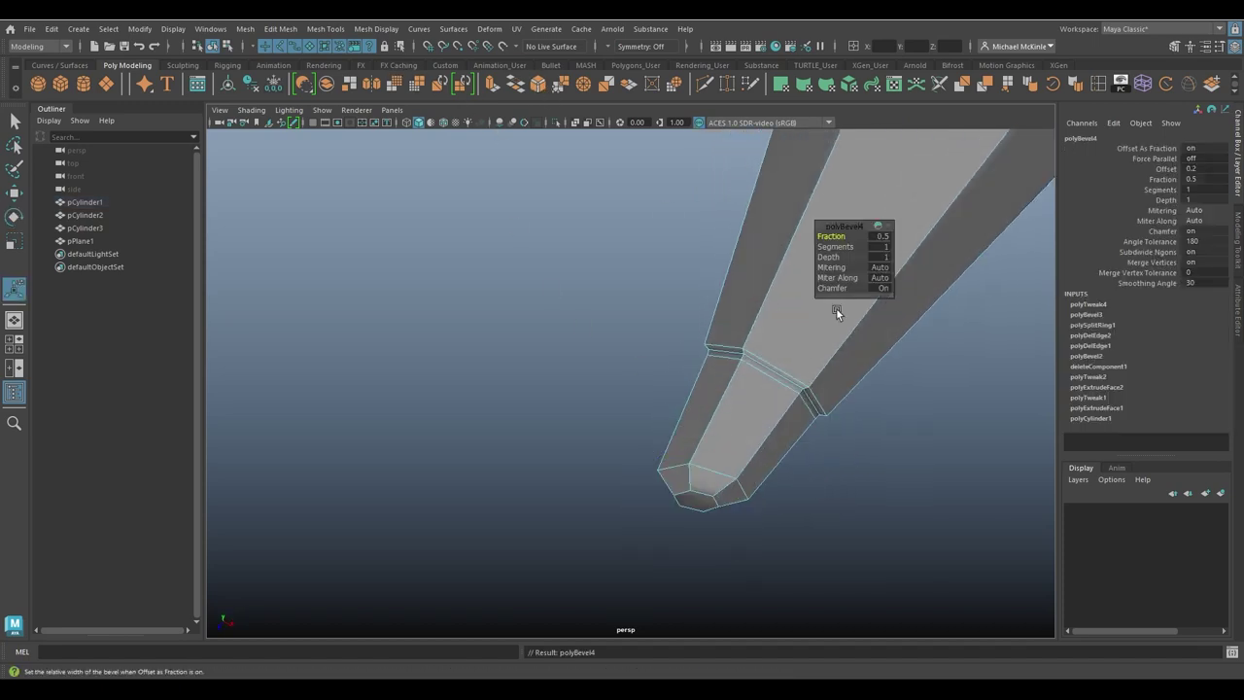
{"action": "mouse_move", "coordinate": [832, 247]}
{"action": "left_mouse_down"}
{"action": "mouse_move", "coordinate": [848, 247]}
{"action": "mouse_move", "coordinate": [813, 241]}
{"action": "left_mouse_up"}
{"action": "right_click_drag", "start_coordinate": [769, 307], "coordinate": [794, 299]}
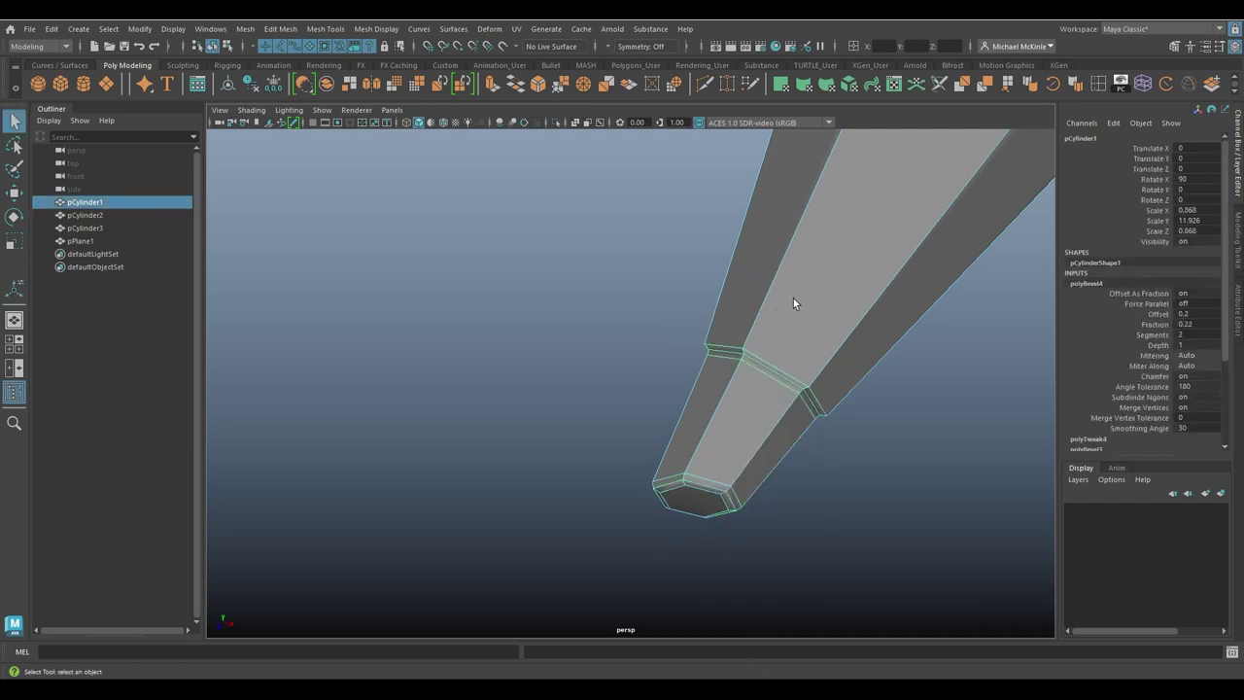
{"action": "key", "text": "3"}
Step: Examine the beveled lead tip and taper in smooth preview from several angles
{"action": "left_click", "coordinate": [803, 471]}
{"action": "left_click_drag", "start_coordinate": [803, 472], "coordinate": [622, 385], "text": "alt"}
{"action": "left_click", "coordinate": [628, 328]}
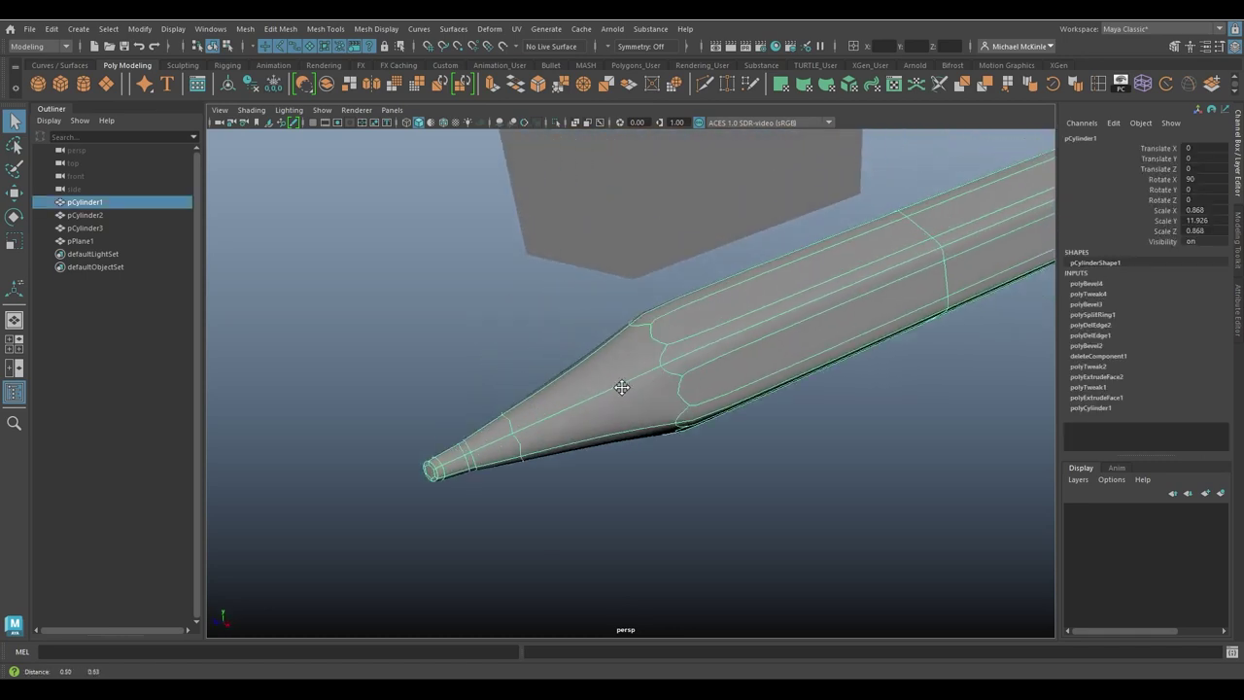
{"action": "right_click_drag", "start_coordinate": [622, 386], "coordinate": [792, 447], "text": "alt"}
{"action": "left_click_drag", "start_coordinate": [792, 447], "coordinate": [788, 416], "text": "alt"}
{"action": "left_click", "coordinate": [778, 477]}
{"action": "scroll", "coordinate": [666, 389], "scroll_direction": "down", "scroll_amount": 8}
{"action": "left_click_drag", "start_coordinate": [667, 389], "coordinate": [606, 378], "text": "alt"}
{"action": "scroll", "coordinate": [603, 369], "scroll_direction": "up", "scroll_amount": 6}
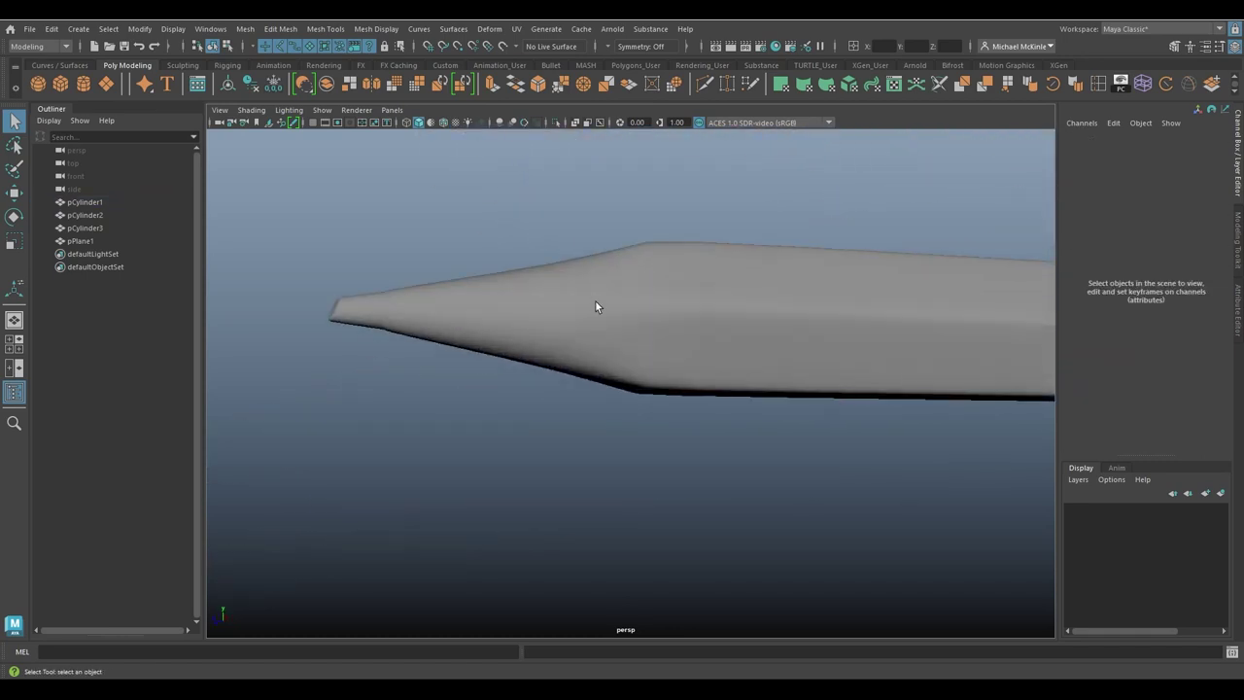
{"action": "left_click_drag", "start_coordinate": [733, 375], "coordinate": [477, 350], "text": "alt"}
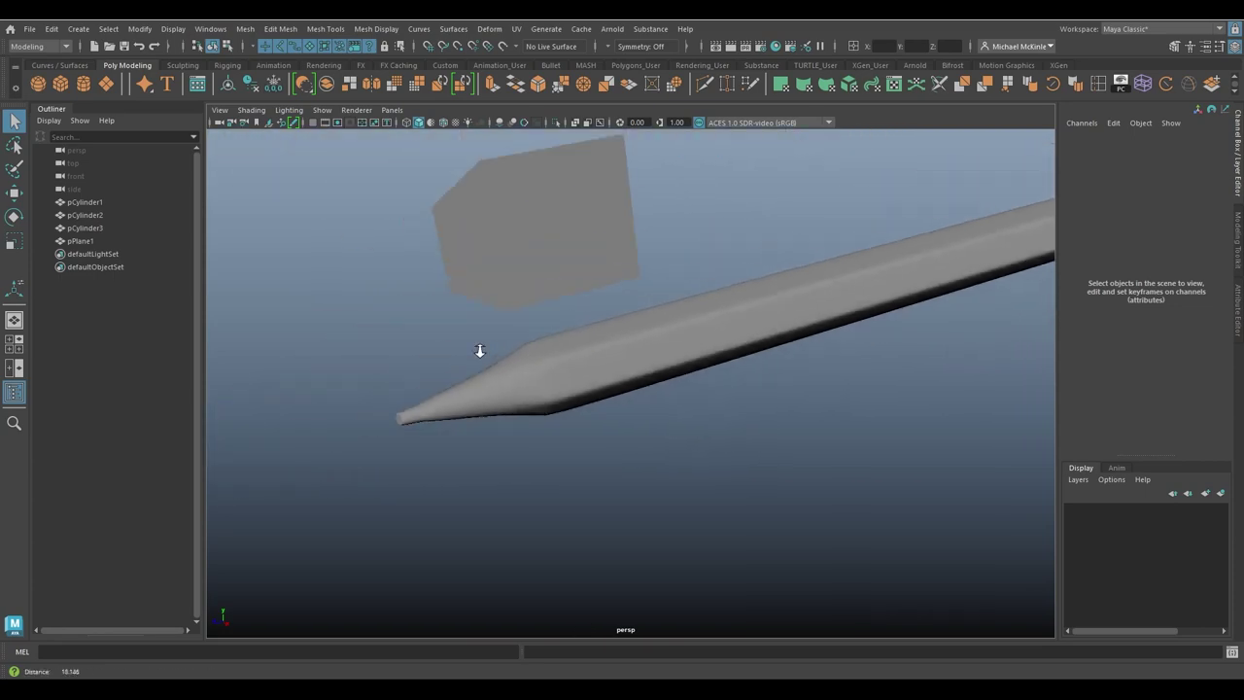
Step: Inspect the pencil body's edge flow where the taper meets the shaft, with and without the selection wireframe
{"action": "left_click", "coordinate": [584, 372]}
{"action": "mouse_move", "coordinate": [738, 398]}
{"action": "left_mouse_down", "text": "alt"}
{"action": "mouse_move", "coordinate": [830, 373]}
{"action": "mouse_move", "coordinate": [922, 386]}
{"action": "mouse_move", "coordinate": [712, 386]}
{"action": "left_mouse_up", "text": "alt"}
{"action": "right_click_drag", "start_coordinate": [713, 386], "coordinate": [839, 411], "text": "alt"}
{"action": "left_click", "coordinate": [798, 435]}
{"action": "mouse_move", "coordinate": [798, 434]}
{"action": "left_mouse_down", "text": "alt"}
{"action": "mouse_move", "coordinate": [810, 388]}
{"action": "mouse_move", "coordinate": [847, 392]}
{"action": "mouse_move", "coordinate": [893, 313]}
{"action": "mouse_move", "coordinate": [876, 354]}
{"action": "mouse_move", "coordinate": [811, 303]}
{"action": "mouse_move", "coordinate": [794, 339]}
{"action": "mouse_move", "coordinate": [826, 375]}
{"action": "left_mouse_up", "text": "alt"}
{"action": "left_click", "coordinate": [783, 385]}
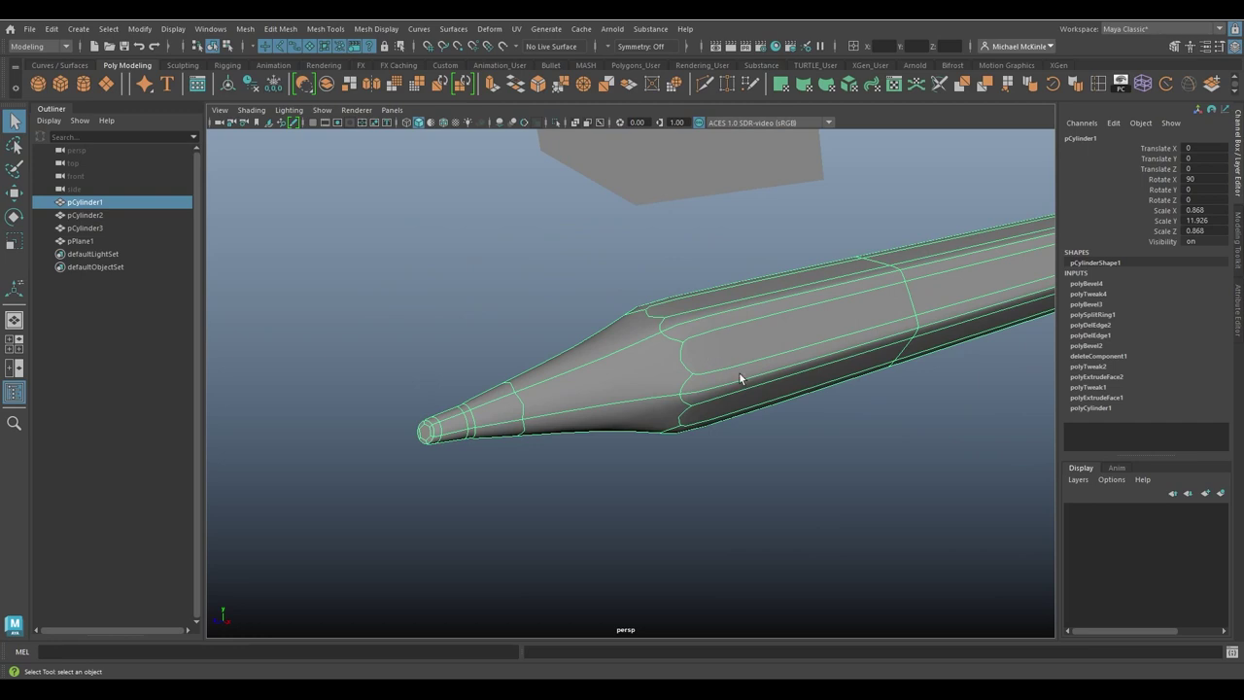
{"action": "left_click_drag", "start_coordinate": [739, 374], "coordinate": [596, 320], "text": "alt"}
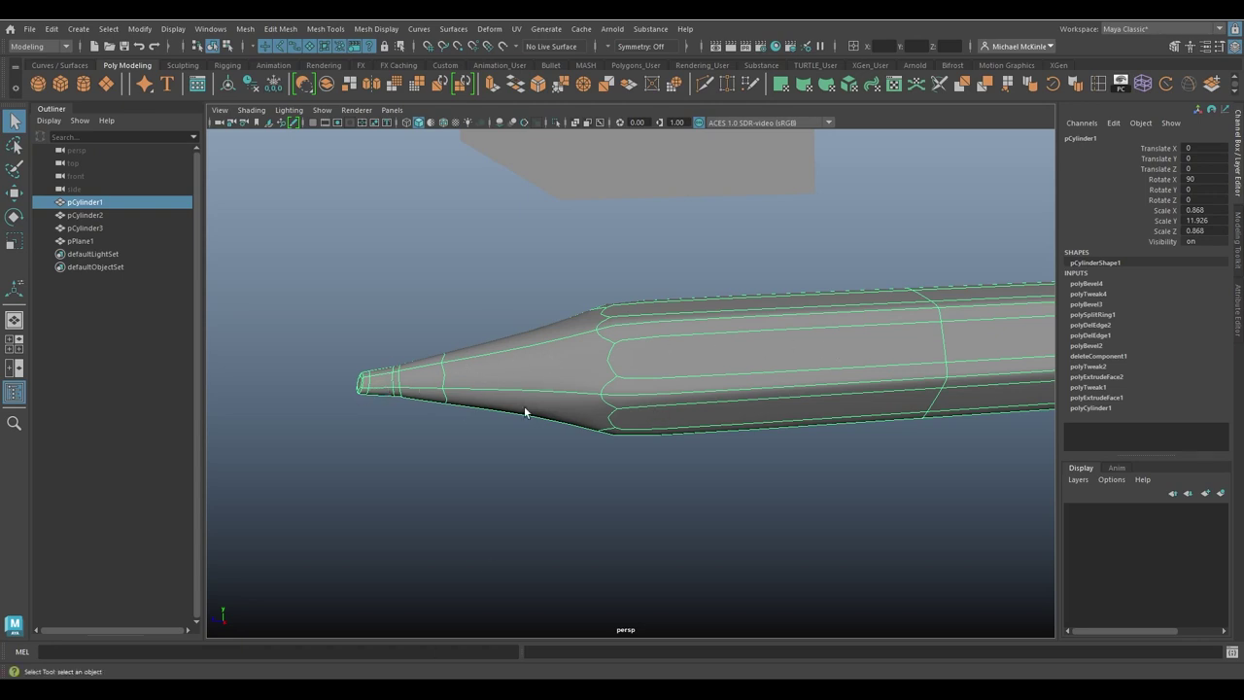
{"action": "mouse_move", "coordinate": [743, 368]}
{"action": "left_mouse_down", "text": "alt"}
{"action": "mouse_move", "coordinate": [794, 341]}
{"action": "mouse_move", "coordinate": [788, 372]}
{"action": "mouse_move", "coordinate": [801, 374]}
{"action": "left_mouse_up", "text": "alt"}
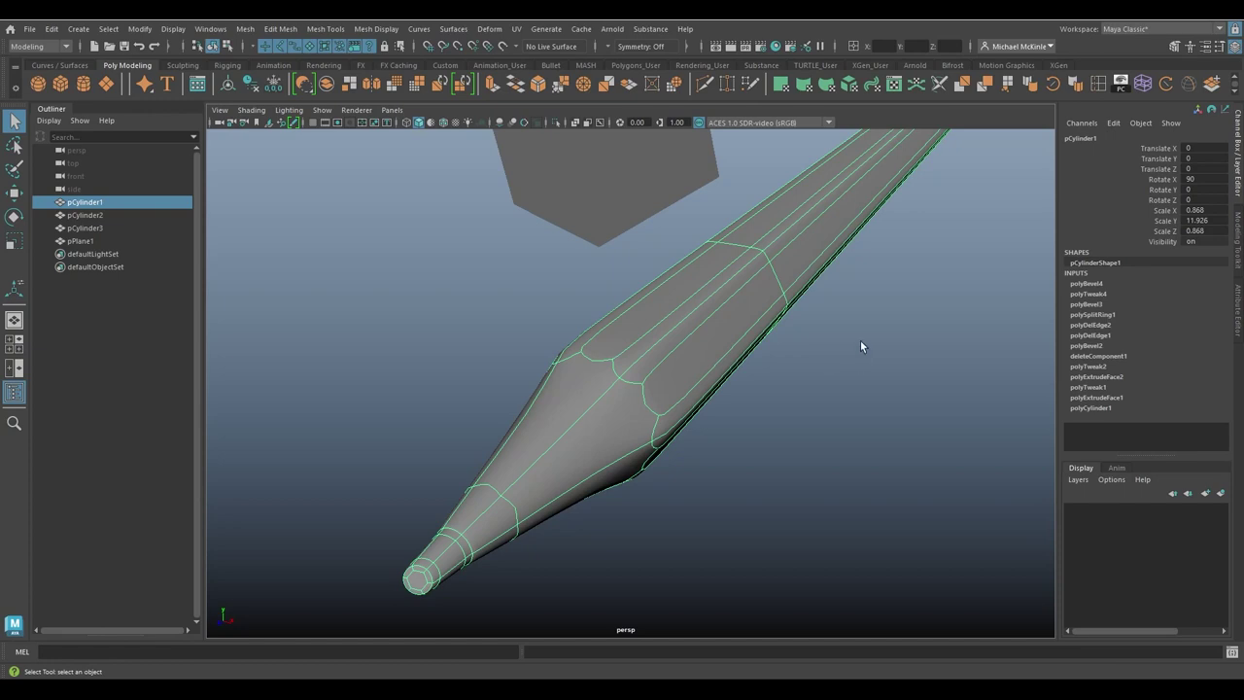
{"action": "mouse_move", "coordinate": [799, 382]}
{"action": "left_mouse_down", "text": "alt"}
{"action": "mouse_move", "coordinate": [810, 420]}
{"action": "mouse_move", "coordinate": [783, 420]}
{"action": "left_mouse_up", "text": "alt"}
{"action": "left_click", "coordinate": [764, 445]}
{"action": "mouse_move", "coordinate": [764, 445]}
{"action": "left_mouse_down", "text": "alt"}
{"action": "mouse_move", "coordinate": [836, 442]}
{"action": "mouse_move", "coordinate": [729, 446]}
{"action": "mouse_move", "coordinate": [720, 414]}
{"action": "left_mouse_up", "text": "alt"}
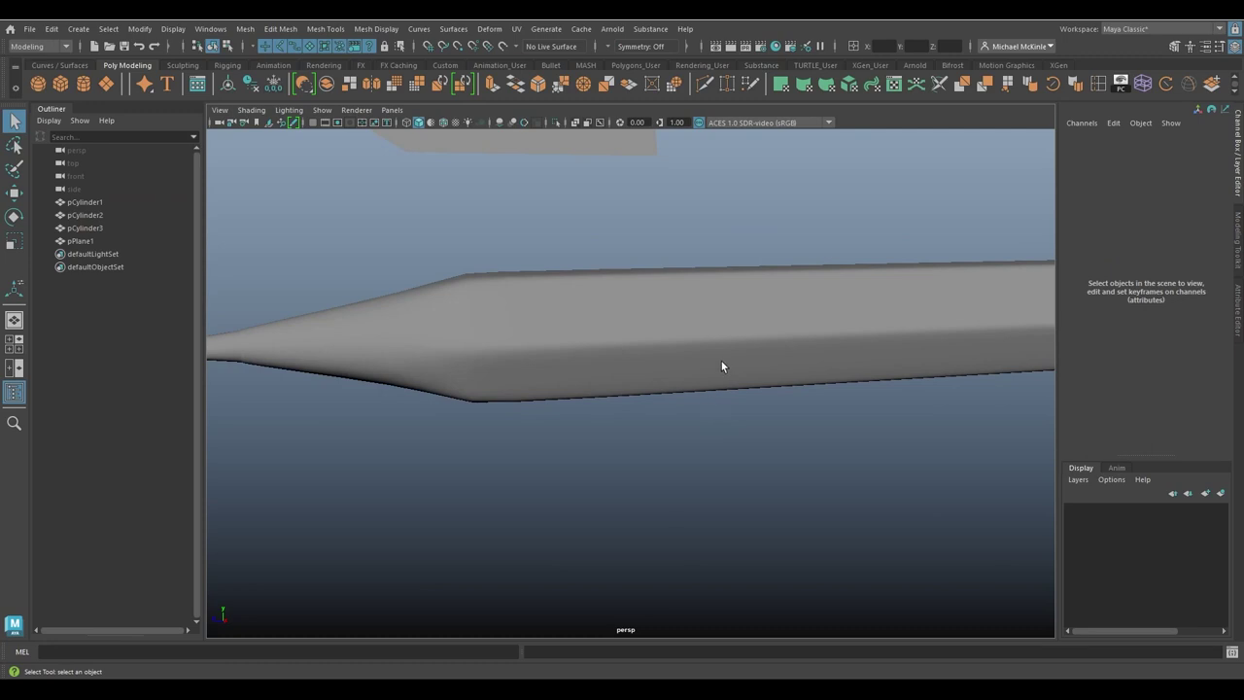
Step: Review the whole smoothed pencil from the lead tip to the eraser end
{"action": "scroll", "coordinate": [722, 367], "scroll_direction": "down", "scroll_amount": 6}
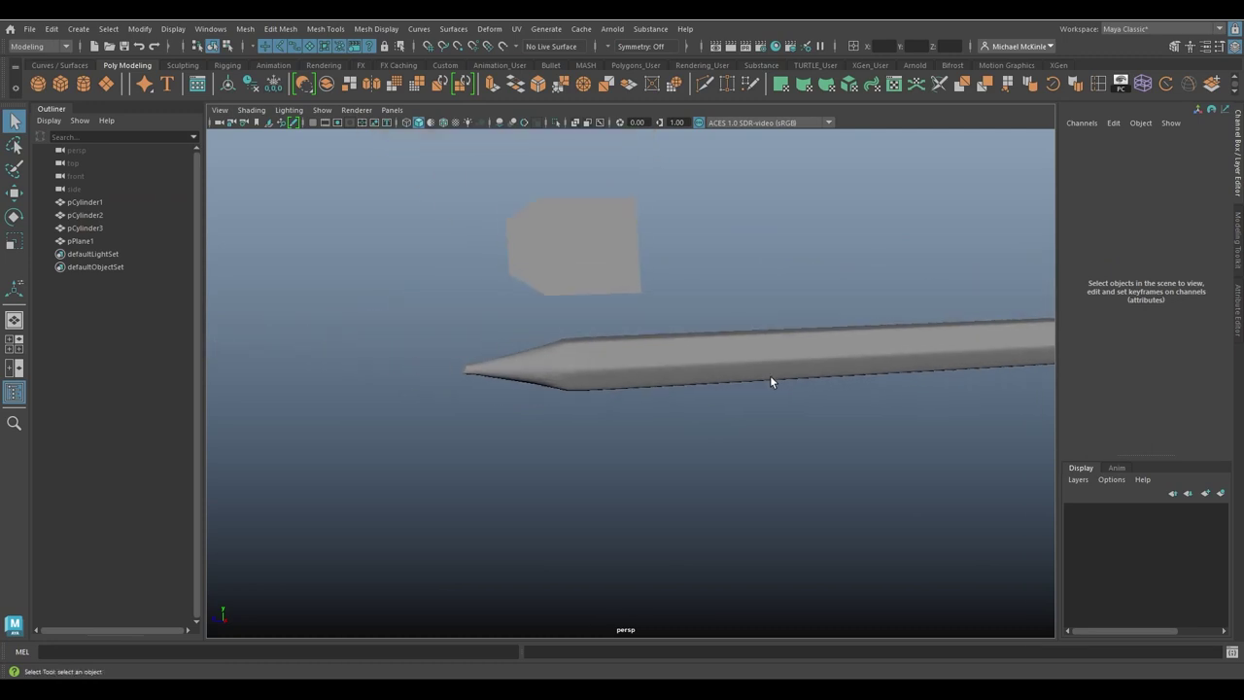
{"action": "middle_click_drag", "start_coordinate": [769, 380], "coordinate": [673, 381], "text": "alt"}
{"action": "mouse_move", "coordinate": [674, 381]}
{"action": "left_mouse_down", "text": "alt"}
{"action": "mouse_move", "coordinate": [674, 356]}
{"action": "mouse_move", "coordinate": [647, 337]}
{"action": "mouse_move", "coordinate": [772, 383]}
{"action": "mouse_move", "coordinate": [541, 361]}
{"action": "mouse_move", "coordinate": [795, 442]}
{"action": "left_mouse_up", "text": "alt"}
{"action": "left_click", "coordinate": [647, 336]}
{"action": "scroll", "coordinate": [631, 340], "scroll_direction": "up", "scroll_amount": 6}
{"action": "left_click", "coordinate": [737, 403]}
{"action": "key", "text": "w"}
{"action": "left_click", "coordinate": [657, 448]}
{"action": "left_click_drag", "start_coordinate": [657, 447], "coordinate": [739, 418], "text": "alt"}
{"action": "right_click_drag", "start_coordinate": [739, 418], "coordinate": [547, 393], "text": "alt"}
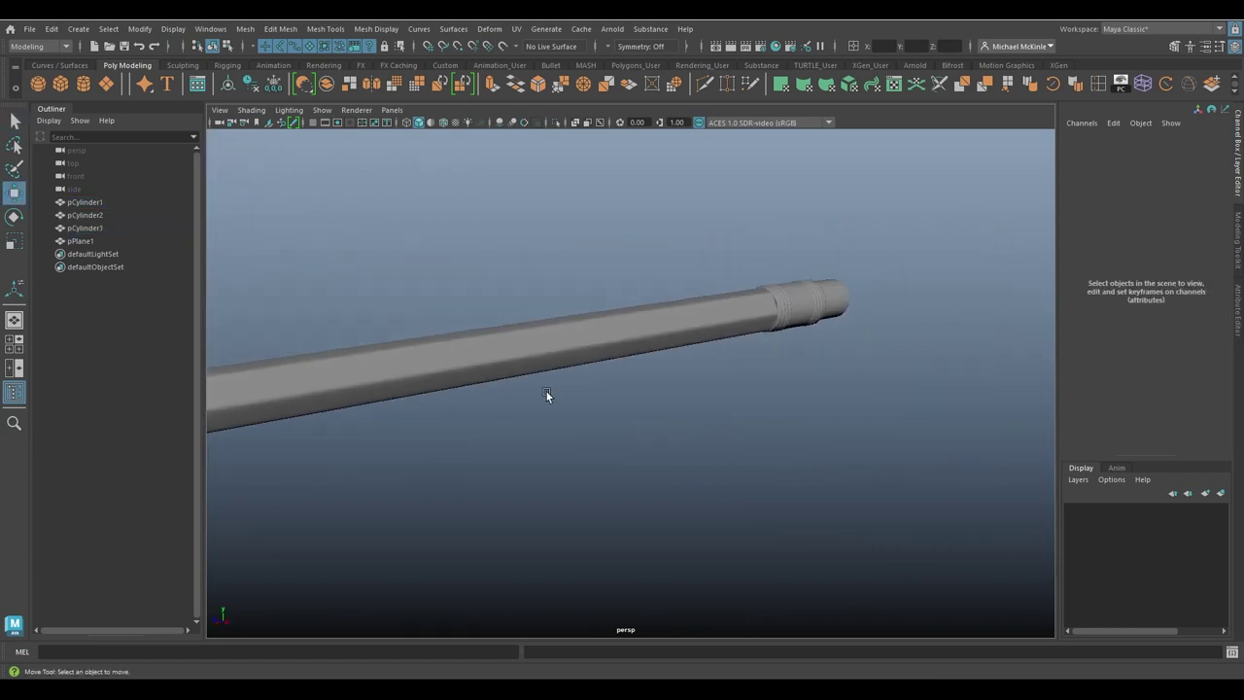
{"action": "middle_click_drag", "start_coordinate": [548, 392], "coordinate": [798, 386], "text": "alt"}
{"action": "left_click", "coordinate": [731, 373]}
{"action": "left_click", "coordinate": [864, 472]}
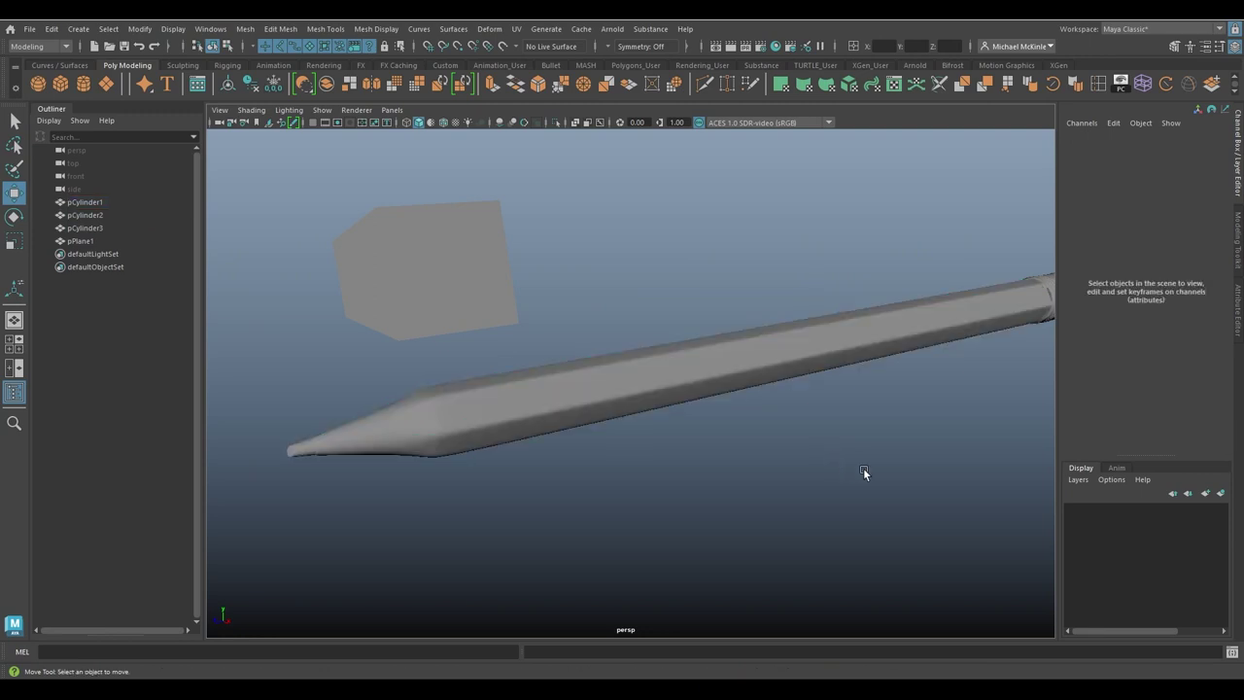
Step: Delete the leftover flat plane above the pencil
{"action": "left_click_drag", "start_coordinate": [910, 445], "coordinate": [675, 398], "text": "alt"}
{"action": "left_click", "coordinate": [612, 378]}
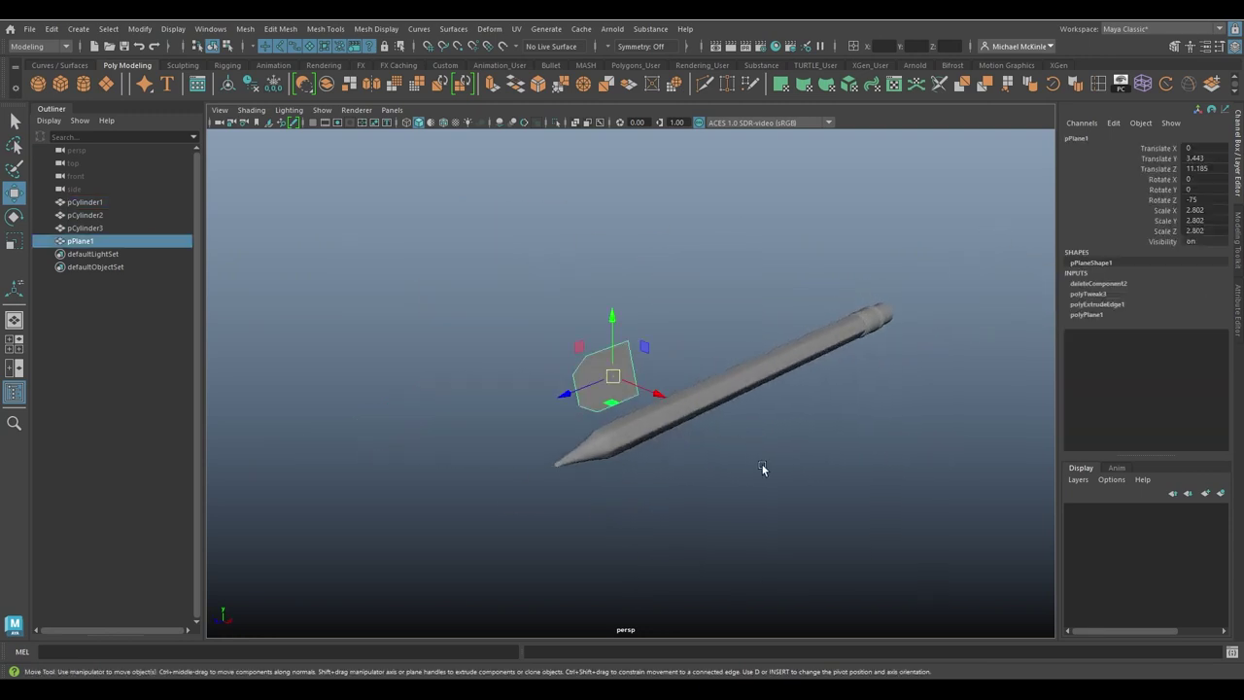
{"action": "key", "text": "Delete"}
Step: Turn on smooth preview for the ribbed ferrule and deselect it to view the result
{"action": "left_click_drag", "start_coordinate": [750, 395], "coordinate": [704, 400], "text": "alt"}
{"action": "middle_click_drag", "start_coordinate": [704, 399], "coordinate": [557, 404], "text": "alt"}
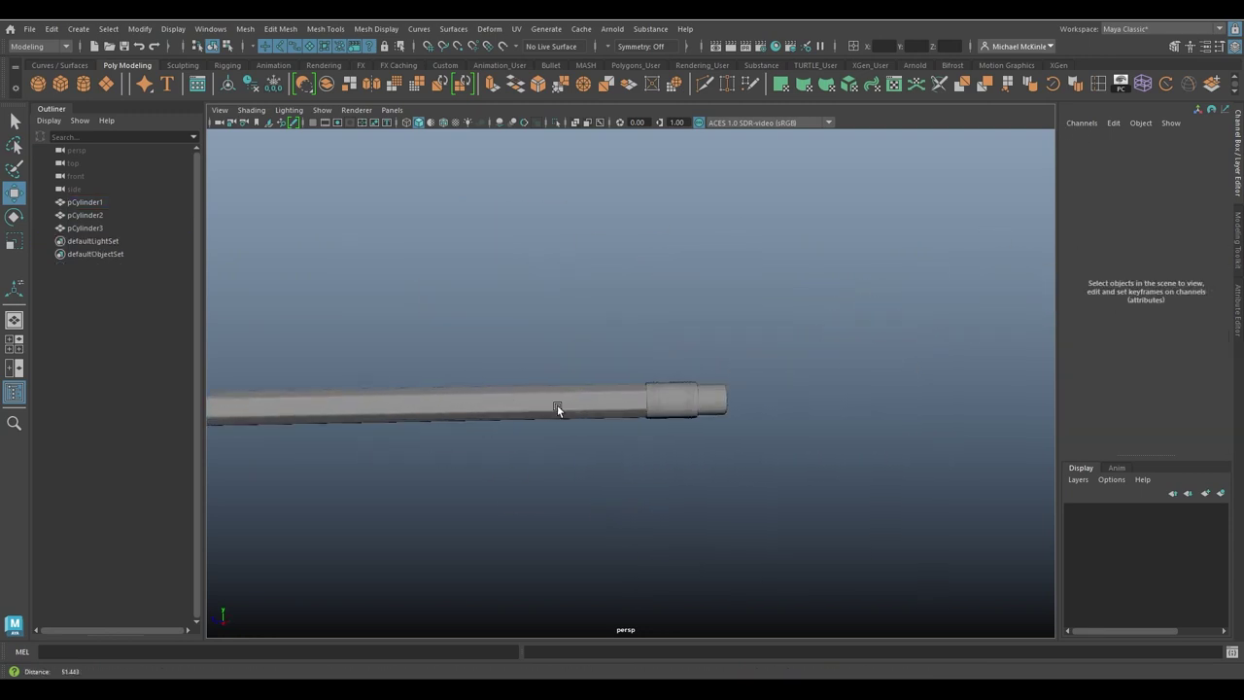
{"action": "right_click_drag", "start_coordinate": [557, 405], "coordinate": [819, 420], "text": "alt"}
{"action": "left_click", "coordinate": [819, 420]}
{"action": "middle_click_drag", "start_coordinate": [819, 420], "coordinate": [593, 340], "text": "alt"}
{"action": "right_click_drag", "start_coordinate": [593, 340], "coordinate": [742, 408], "text": "alt"}
{"action": "left_click_drag", "start_coordinate": [632, 408], "coordinate": [722, 405], "text": "alt"}
{"action": "middle_click_drag", "start_coordinate": [860, 277], "coordinate": [734, 392], "text": "alt"}
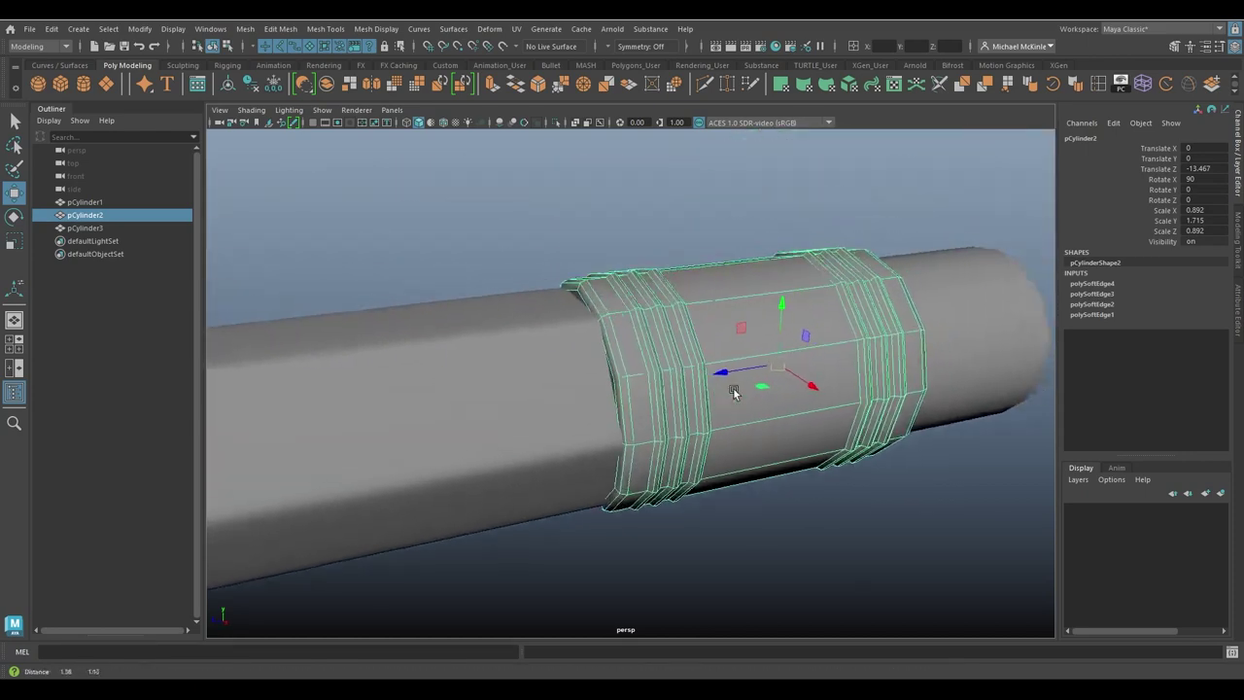
{"action": "right_click_drag", "start_coordinate": [734, 391], "coordinate": [756, 410], "text": "alt"}
{"action": "key", "text": "3"}
{"action": "left_click", "coordinate": [895, 536]}
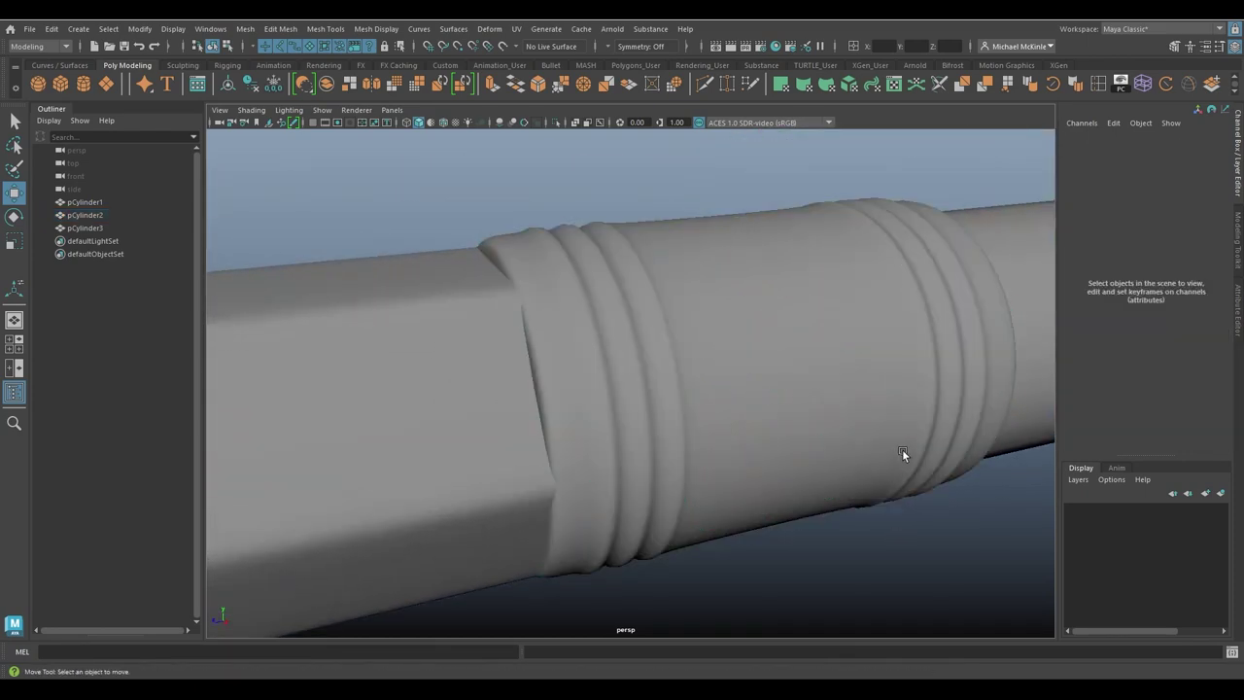
Step: Compare the ferrule with smooth preview off and on, ending with it on
{"action": "left_click_drag", "start_coordinate": [902, 449], "coordinate": [836, 421], "text": "alt"}
{"action": "left_click", "coordinate": [790, 404]}
{"action": "key", "text": "1"}
{"action": "key", "text": "3"}
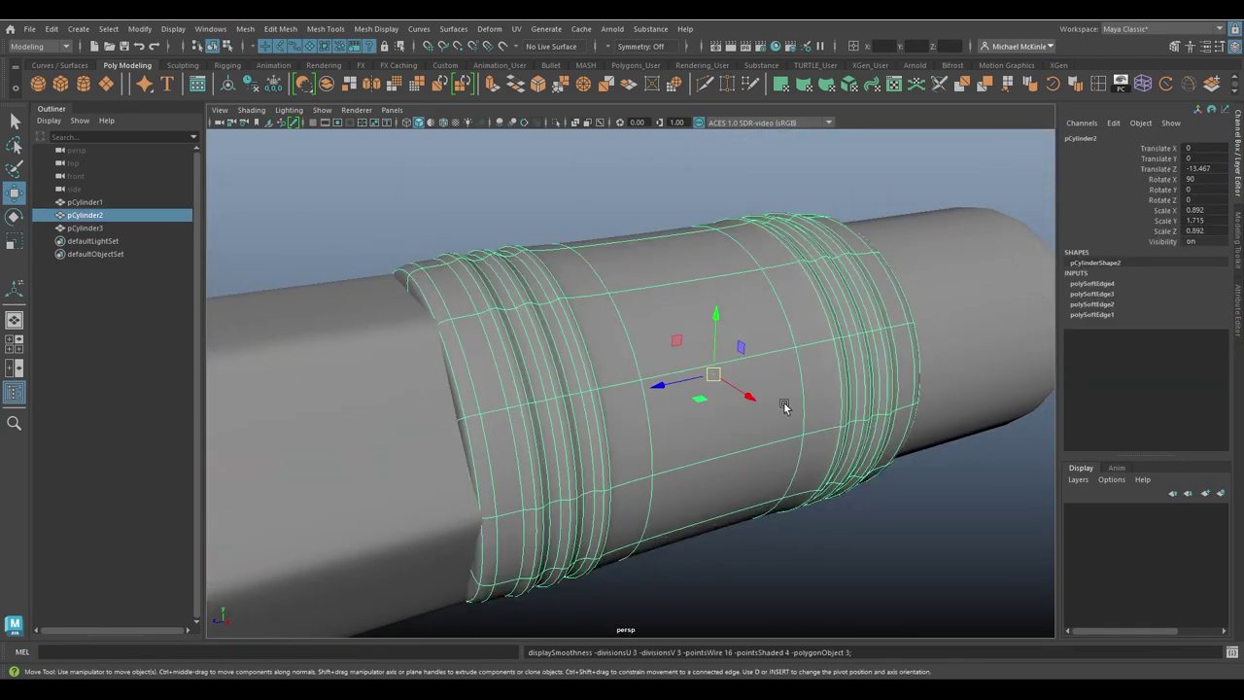
{"action": "key", "text": "1"}
{"action": "key", "text": "3"}
{"action": "key", "text": "1"}
{"action": "key", "text": "3"}
{"action": "left_click", "coordinate": [830, 545]}
{"action": "left_click_drag", "start_coordinate": [739, 477], "coordinate": [390, 365], "text": "alt"}
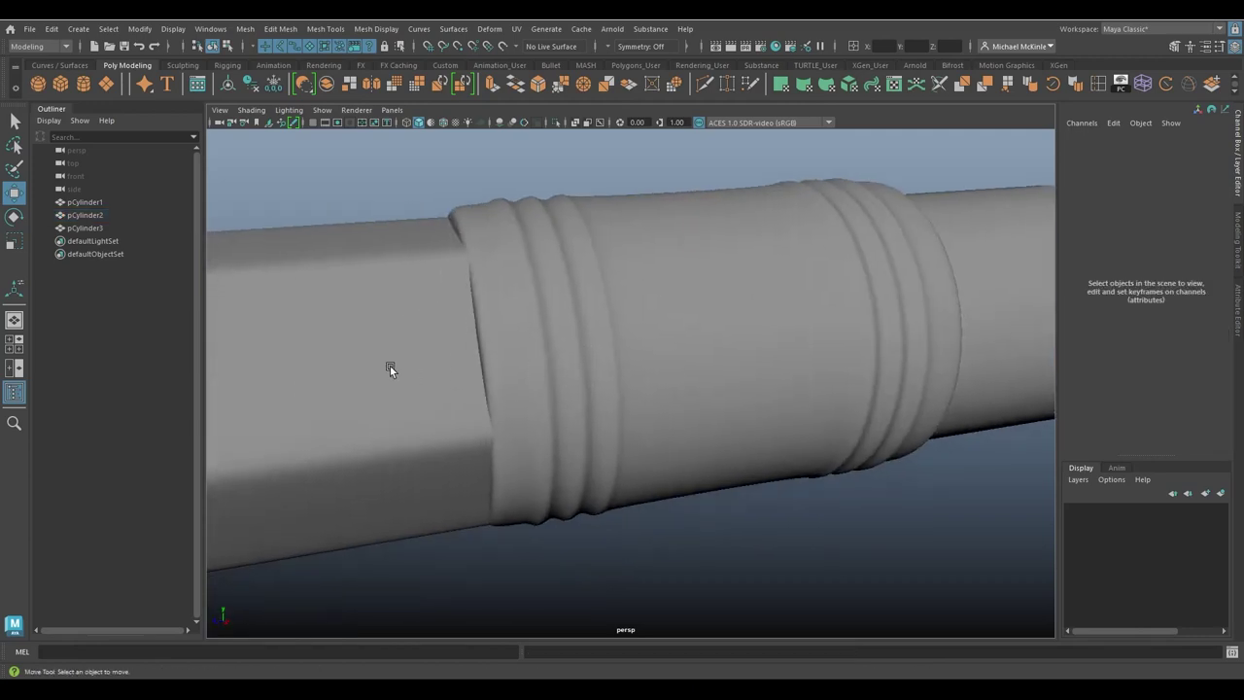
Step: Select the eraser and examine in smooth preview how its inner end meets the ferrule
{"action": "left_click", "coordinate": [390, 365]}
{"action": "middle_click_drag", "start_coordinate": [855, 341], "coordinate": [397, 413], "text": "alt"}
{"action": "left_click", "coordinate": [718, 335]}
{"action": "left_click", "coordinate": [665, 361]}
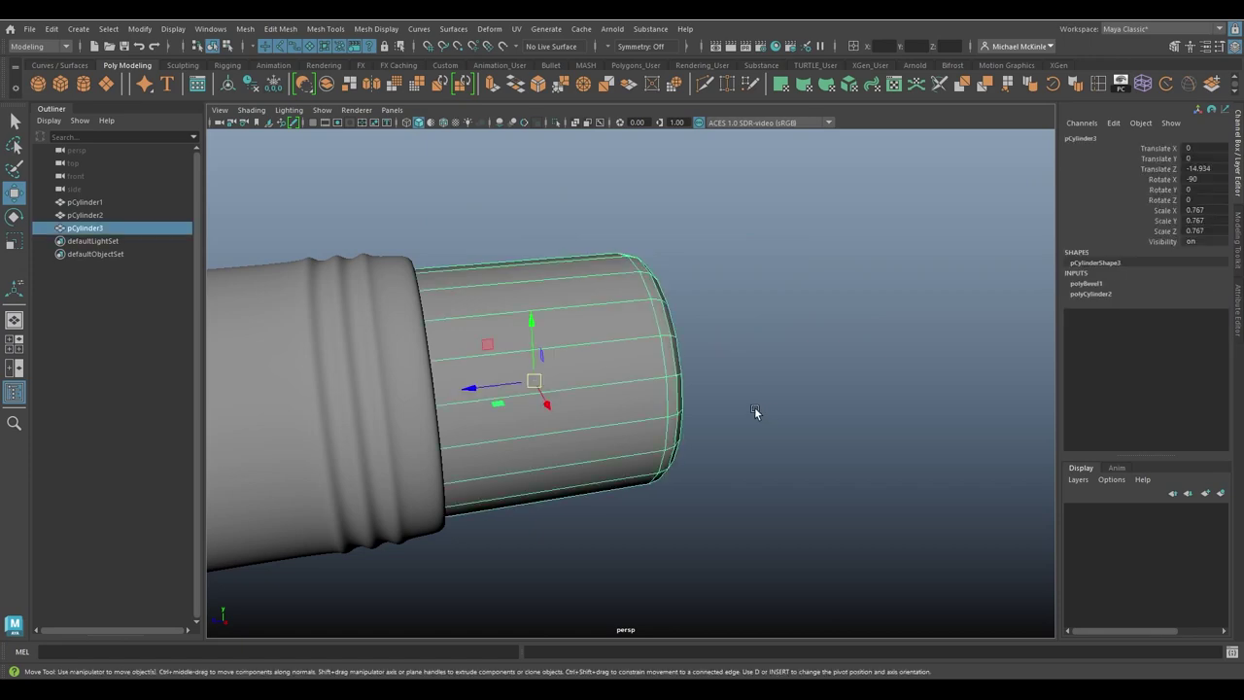
{"action": "middle_click_drag", "start_coordinate": [667, 386], "coordinate": [581, 384], "text": "alt"}
{"action": "left_click_drag", "start_coordinate": [582, 385], "coordinate": [736, 377], "text": "alt"}
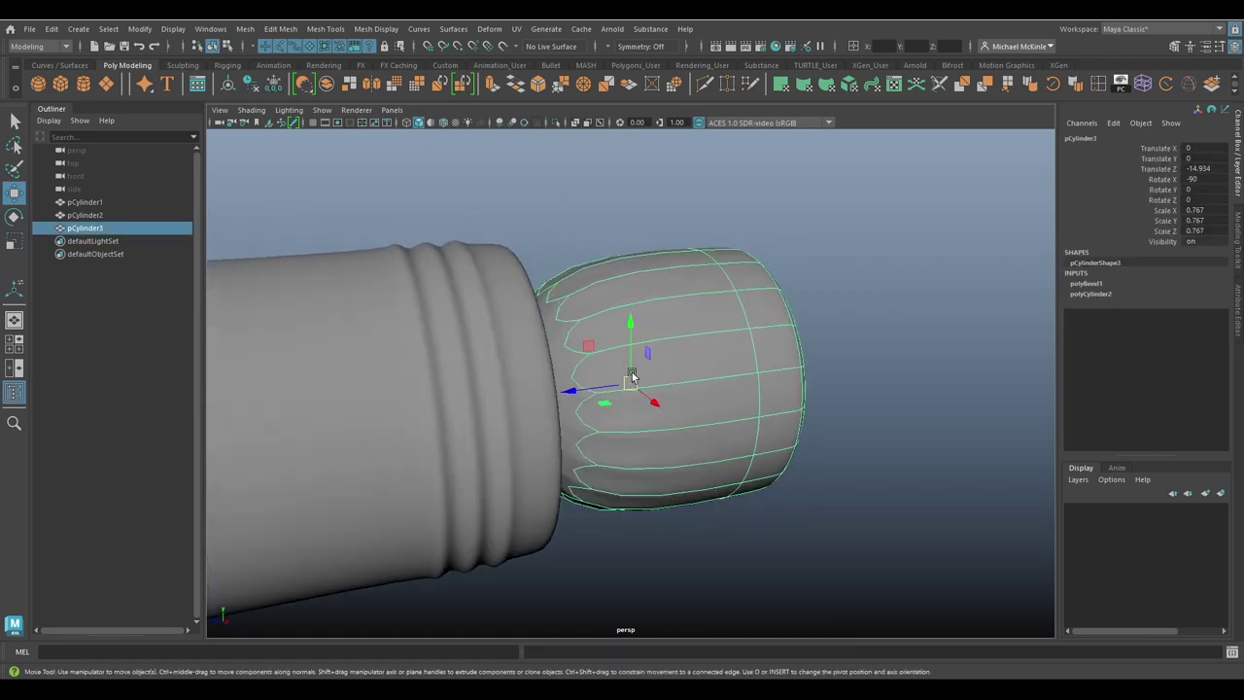
{"action": "left_click_drag", "start_coordinate": [529, 468], "coordinate": [574, 461], "text": "alt"}
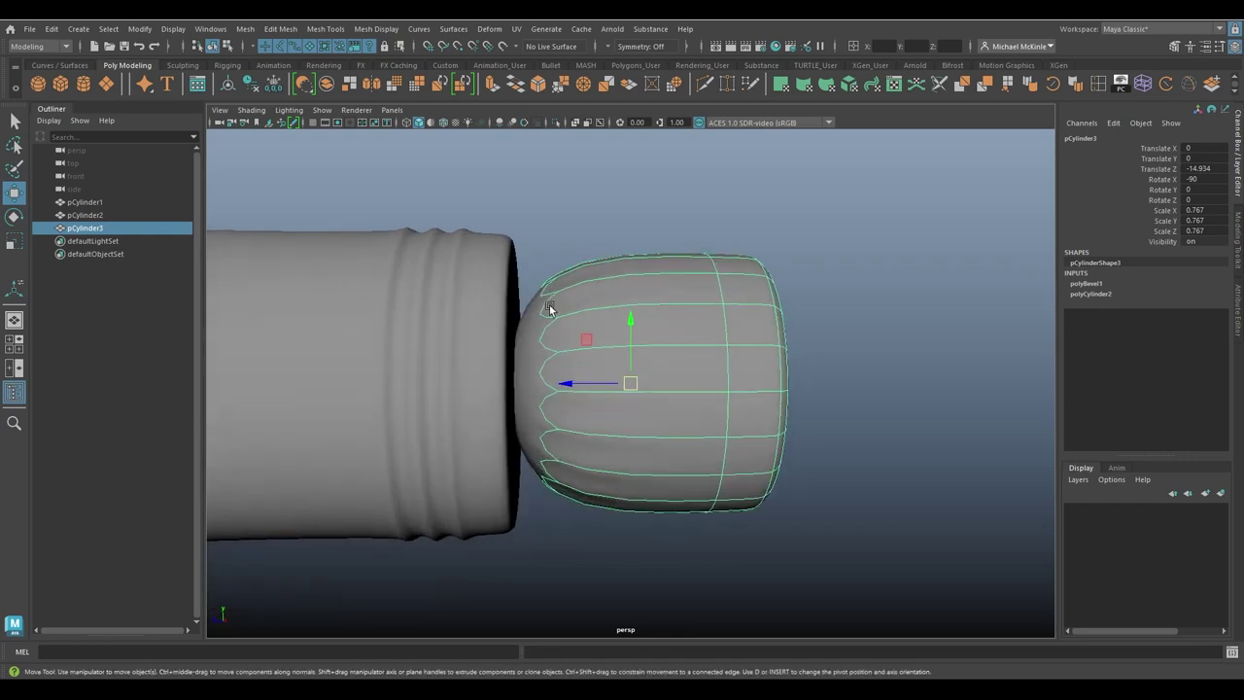
Step: Delete the eraser's end face hidden inside the ferrule on the unsmoothed mesh, and return to object mode with smooth preview on
{"action": "key", "text": "1"}
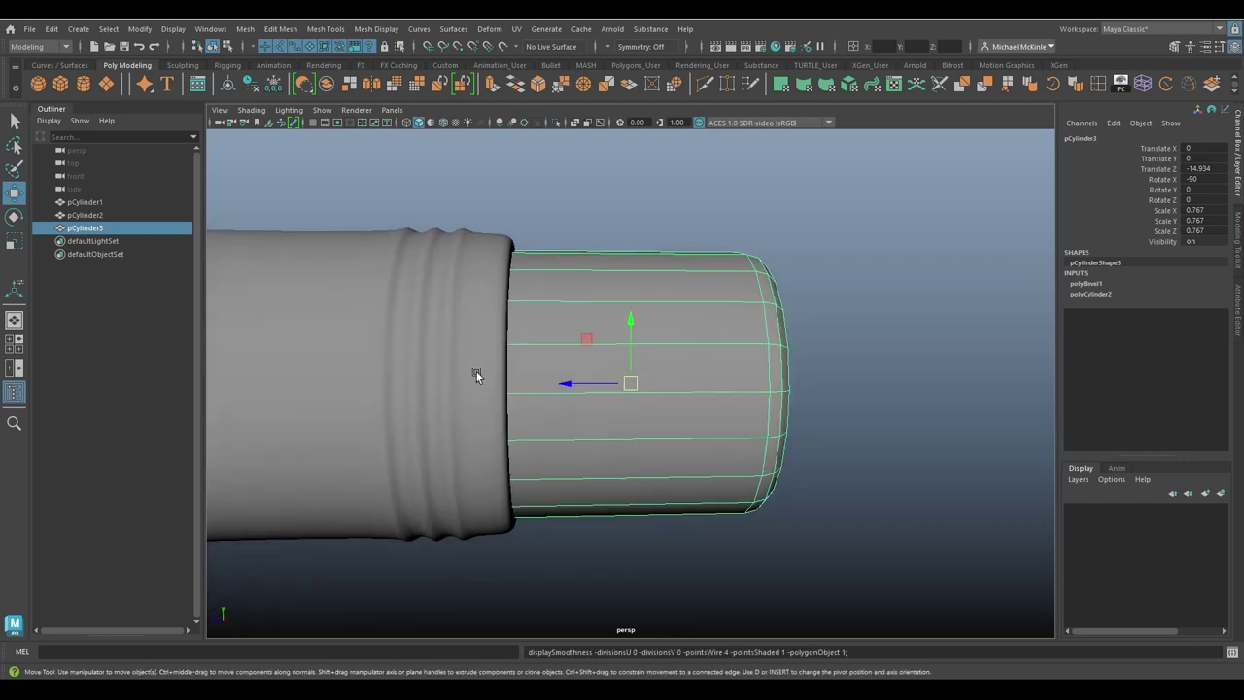
{"action": "right_click_drag", "start_coordinate": [563, 299], "coordinate": [564, 315]}
{"action": "key", "text": "4"}
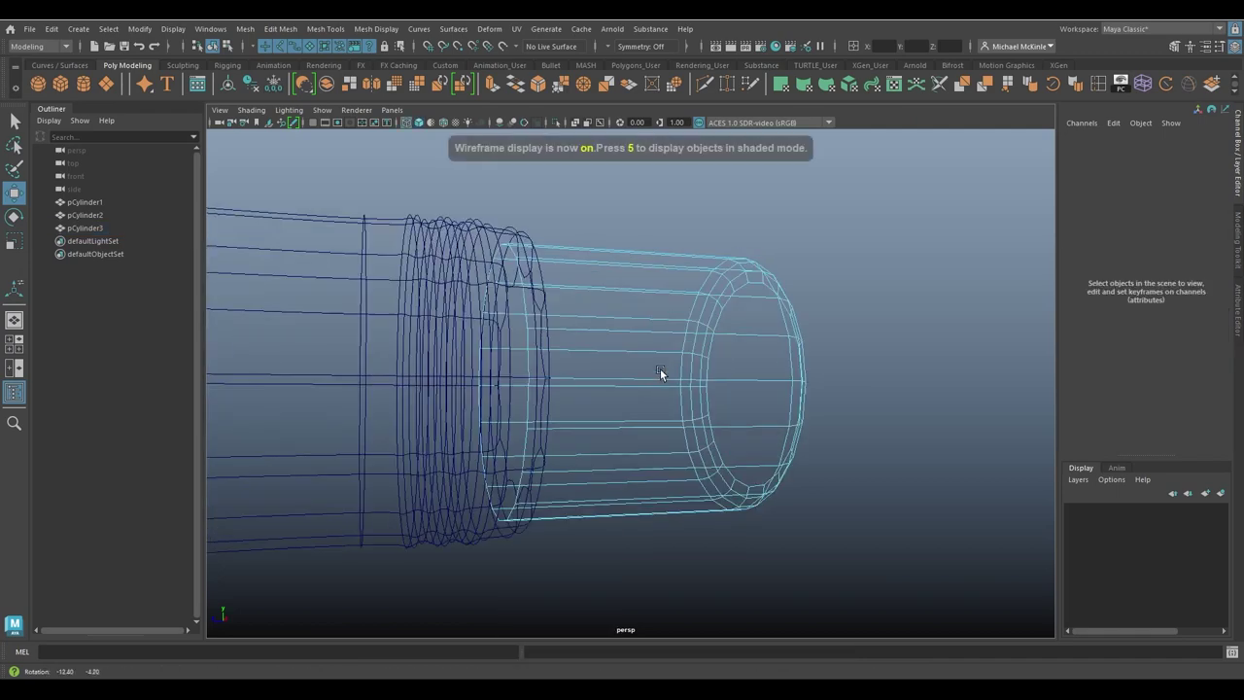
{"action": "left_click", "coordinate": [532, 326]}
{"action": "mouse_move", "coordinate": [749, 417]}
{"action": "left_mouse_down", "text": "alt"}
{"action": "mouse_move", "coordinate": [633, 381]}
{"action": "mouse_move", "coordinate": [617, 393]}
{"action": "left_mouse_up", "text": "alt"}
{"action": "key", "text": "5"}
{"action": "key", "text": "Delete"}
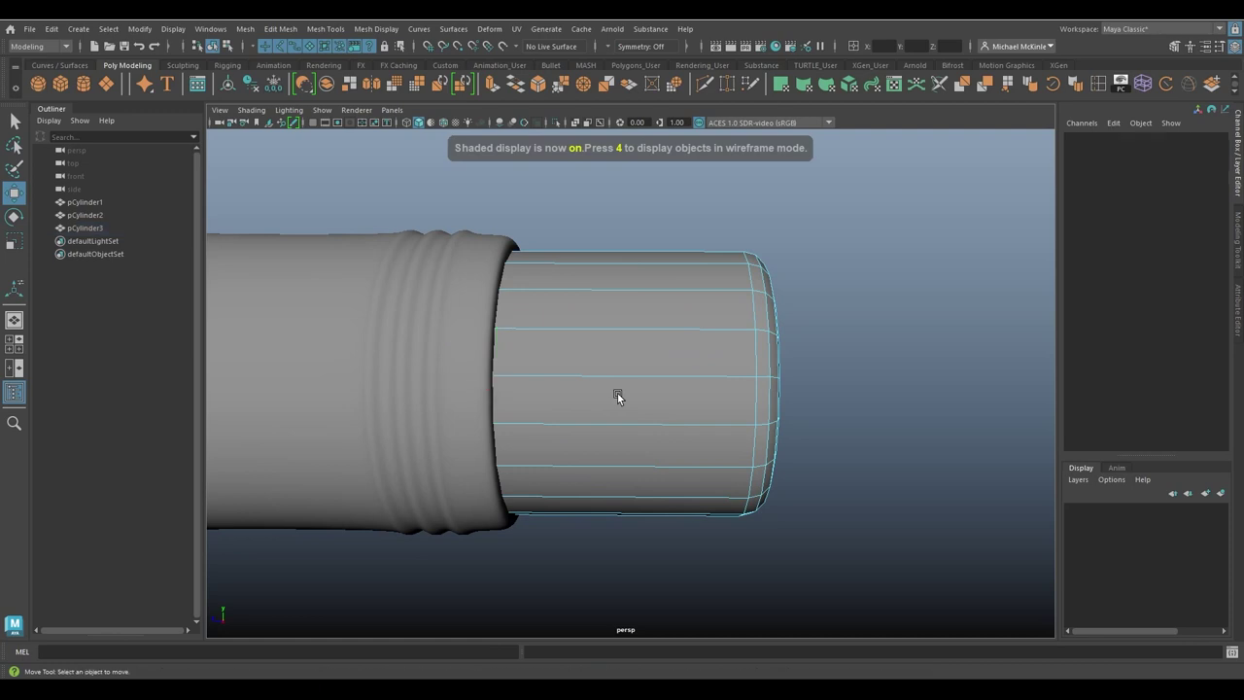
{"action": "right_click_drag", "start_coordinate": [636, 319], "coordinate": [692, 310]}
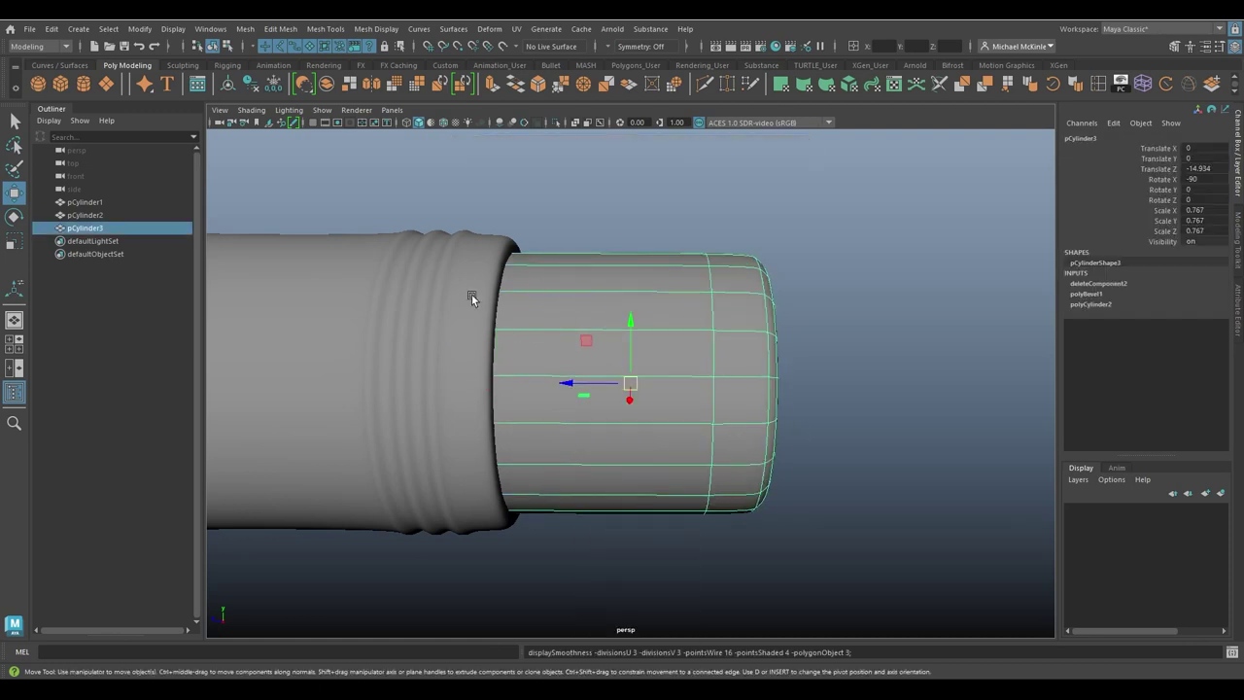
Step: Delete the construction history of the pencil body
{"action": "left_click_drag", "start_coordinate": [891, 423], "coordinate": [850, 396], "text": "alt"}
{"action": "left_click", "coordinate": [850, 396]}
{"action": "mouse_move", "coordinate": [844, 398]}
{"action": "right_mouse_down", "text": "alt"}
{"action": "mouse_move", "coordinate": [739, 419]}
{"action": "mouse_move", "coordinate": [559, 486]}
{"action": "right_mouse_up", "text": "alt"}
{"action": "middle_click_drag", "start_coordinate": [559, 486], "coordinate": [851, 417], "text": "alt"}
{"action": "mouse_move", "coordinate": [850, 419]}
{"action": "left_mouse_down", "text": "alt"}
{"action": "mouse_move", "coordinate": [691, 406]}
{"action": "mouse_move", "coordinate": [703, 353]}
{"action": "mouse_move", "coordinate": [677, 411]}
{"action": "mouse_move", "coordinate": [786, 439]}
{"action": "mouse_move", "coordinate": [773, 408]}
{"action": "mouse_move", "coordinate": [827, 394]}
{"action": "mouse_move", "coordinate": [667, 386]}
{"action": "mouse_move", "coordinate": [825, 398]}
{"action": "mouse_move", "coordinate": [473, 438]}
{"action": "left_mouse_up", "text": "alt"}
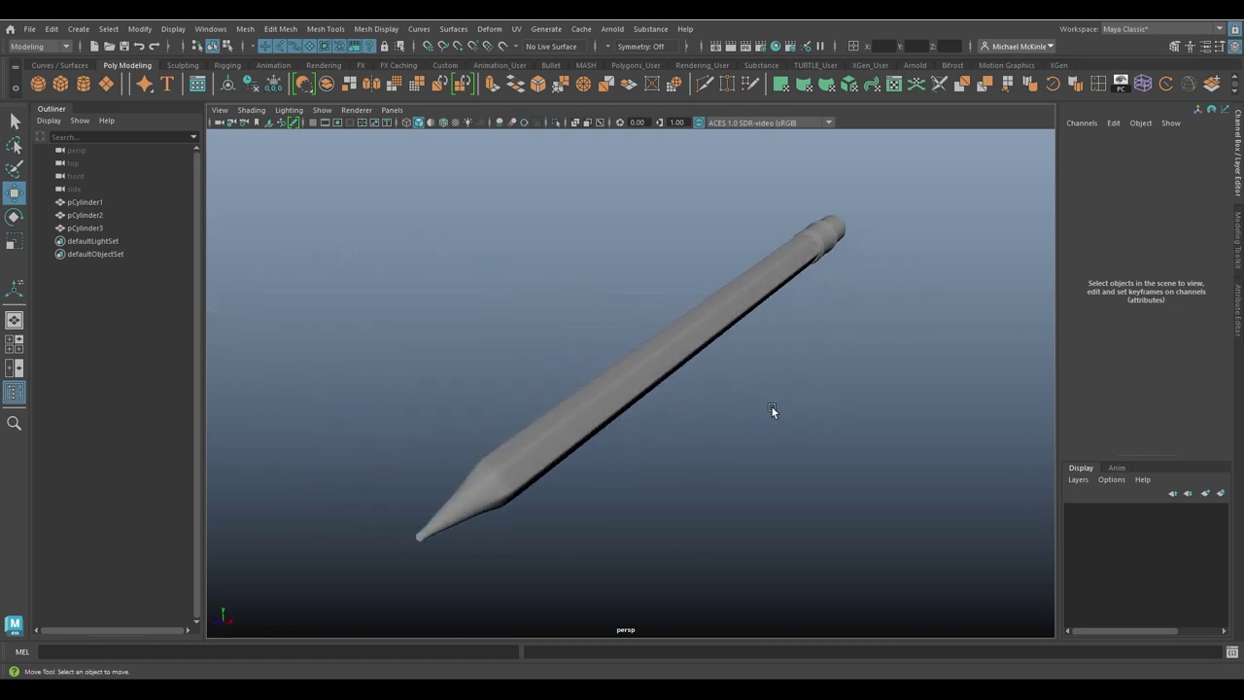
{"action": "mouse_move", "coordinate": [772, 411]}
{"action": "left_mouse_down", "text": "alt"}
{"action": "mouse_move", "coordinate": [748, 431]}
{"action": "mouse_move", "coordinate": [736, 405]}
{"action": "mouse_move", "coordinate": [774, 383]}
{"action": "mouse_move", "coordinate": [730, 334]}
{"action": "left_mouse_up", "text": "alt"}
{"action": "left_click", "coordinate": [730, 334]}
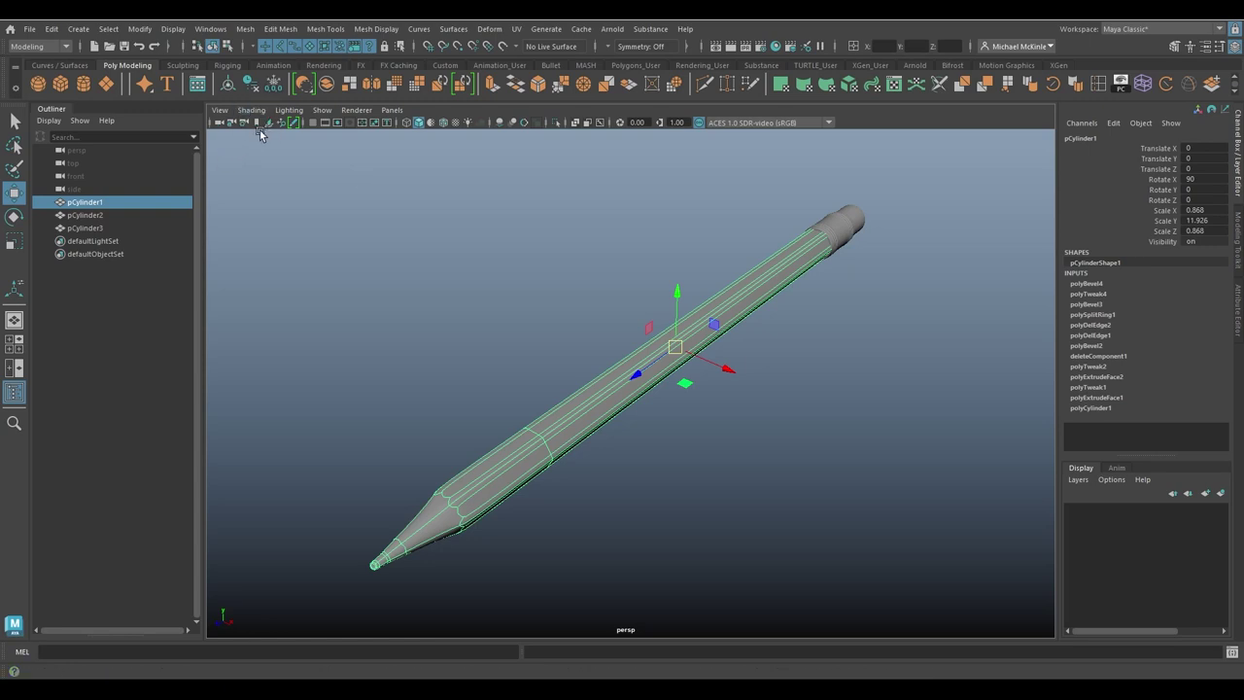
{"action": "left_click", "coordinate": [256, 86]}
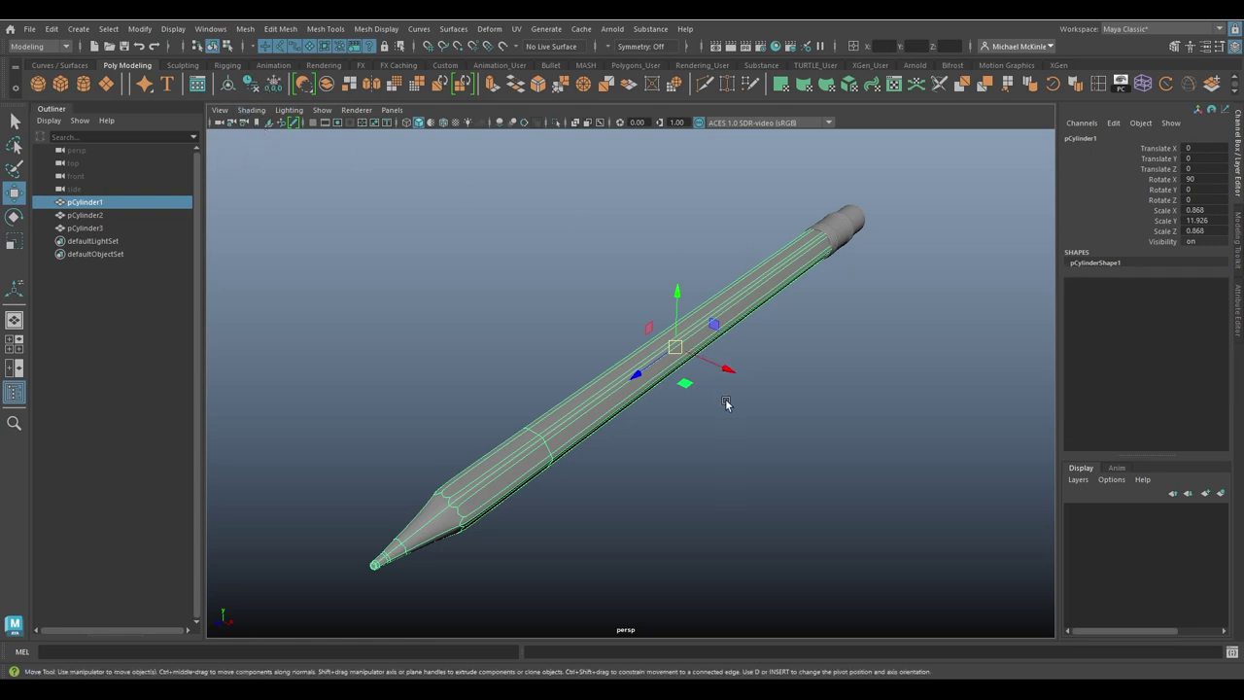
Step: Compare the pencil body with smooth preview off and on, ending with it off
{"action": "key", "text": "1"}
{"action": "key", "text": "3"}
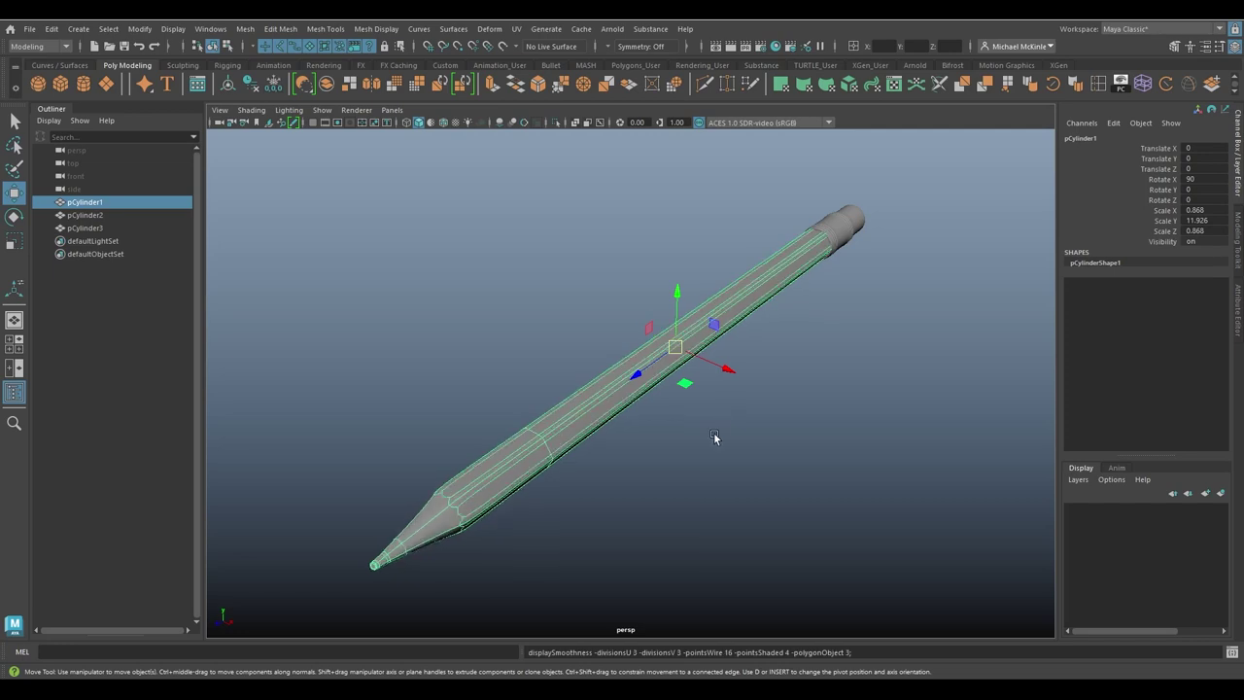
{"action": "key", "text": "1"}
{"action": "key", "text": "3"}
{"action": "key", "text": "1"}
{"action": "key", "text": "3"}
{"action": "key", "text": "1"}
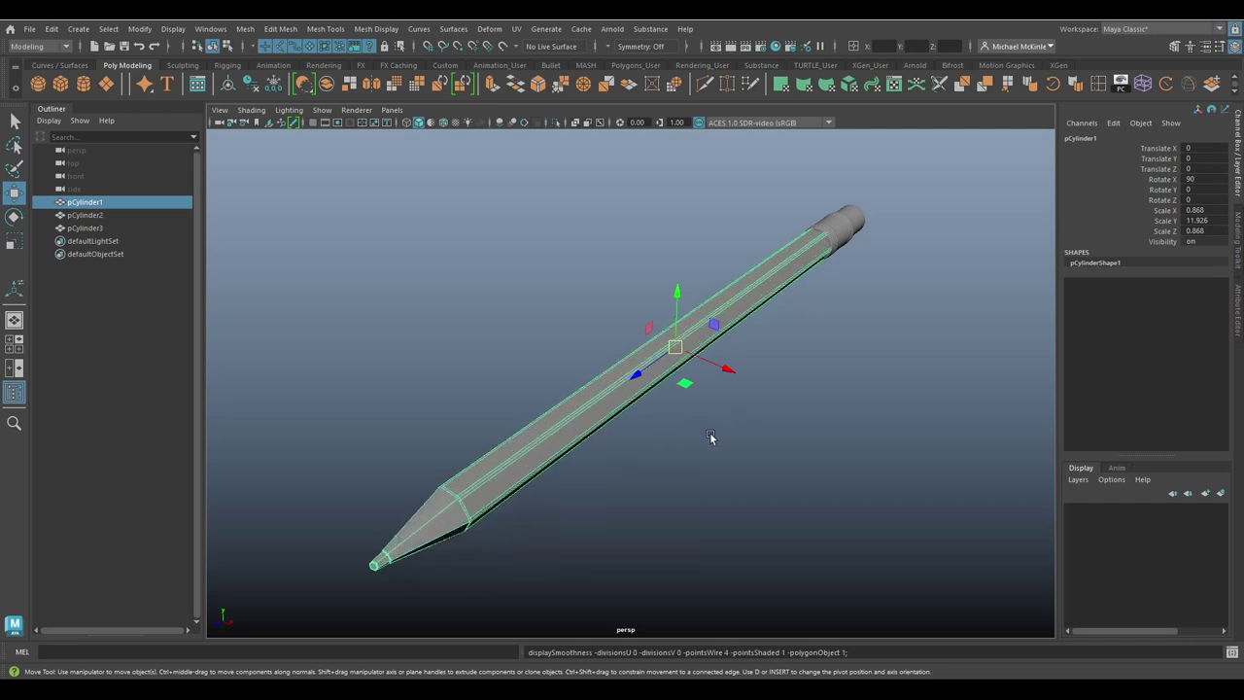
Step: Turn smooth preview back on for the pencil body, and compare the ferrule with it off and on, ending with it on
{"action": "key", "text": "3"}
{"action": "left_click", "coordinate": [768, 389]}
{"action": "left_click", "coordinate": [831, 236]}
{"action": "left_click_drag", "start_coordinate": [857, 327], "coordinate": [596, 350], "text": "alt"}
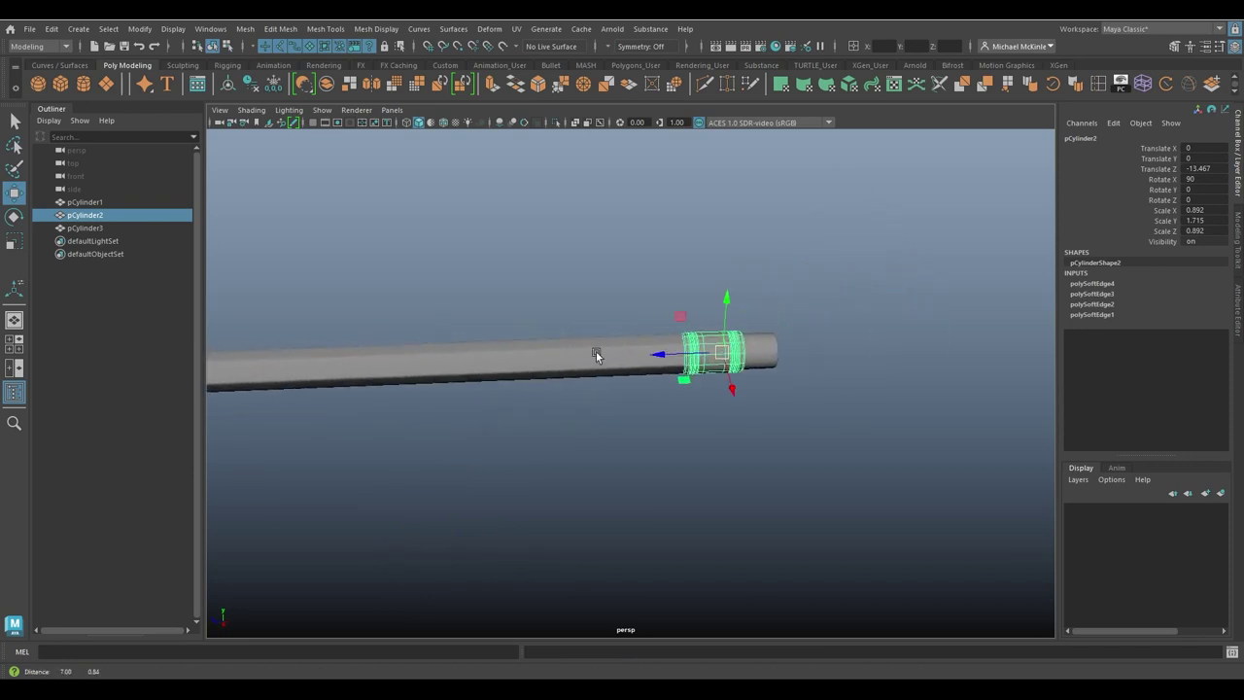
{"action": "right_click_drag", "start_coordinate": [596, 351], "coordinate": [837, 430], "text": "alt"}
{"action": "key", "text": "1"}
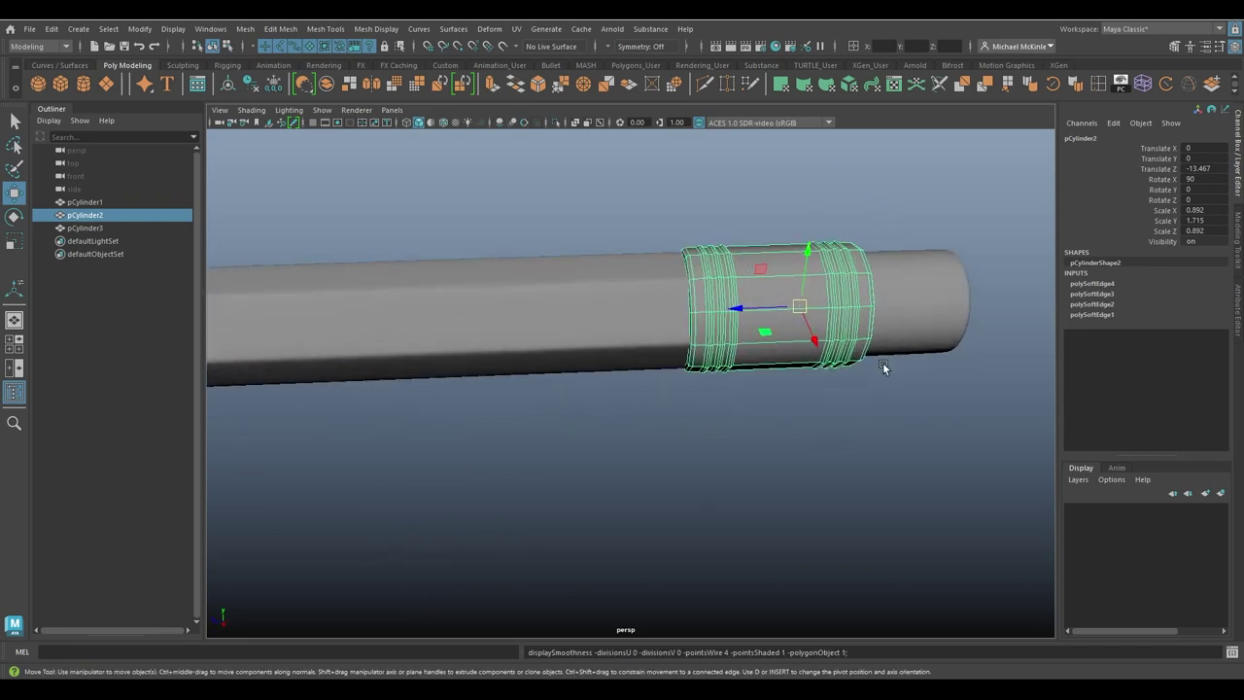
{"action": "left_click", "coordinate": [919, 323]}
{"action": "left_click", "coordinate": [831, 307]}
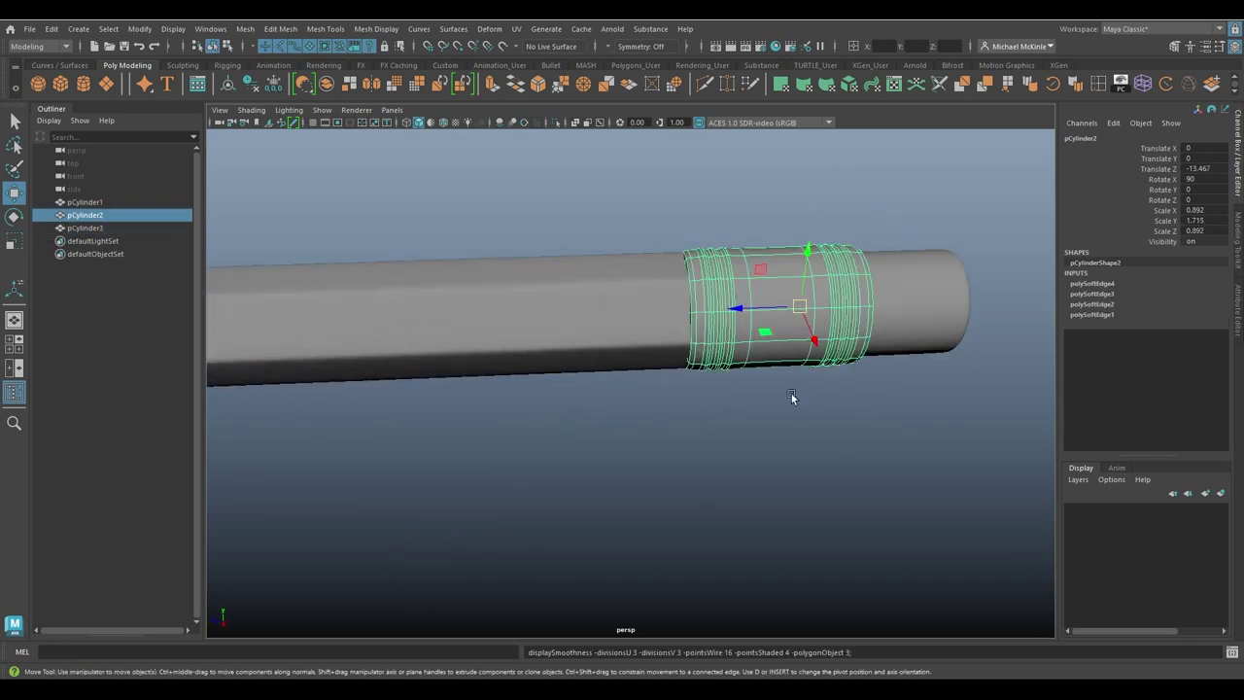
{"action": "left_click", "coordinate": [791, 393]}
Step: Examine the whole smoothed pencil and the joint where the body enters the ferrule, selecting the body and the ferrule in turn
{"action": "left_click_drag", "start_coordinate": [791, 393], "coordinate": [859, 445], "text": "alt"}
{"action": "right_click_drag", "start_coordinate": [859, 445], "coordinate": [636, 422], "text": "alt"}
{"action": "middle_click_drag", "start_coordinate": [636, 422], "coordinate": [837, 369], "text": "alt"}
{"action": "right_click_drag", "start_coordinate": [836, 369], "coordinate": [650, 389], "text": "alt"}
{"action": "left_click_drag", "start_coordinate": [651, 389], "coordinate": [705, 414], "text": "alt"}
{"action": "mouse_move", "coordinate": [704, 414]}
{"action": "right_mouse_down", "text": "alt"}
{"action": "mouse_move", "coordinate": [831, 459]}
{"action": "mouse_move", "coordinate": [789, 449]}
{"action": "right_mouse_up", "text": "alt"}
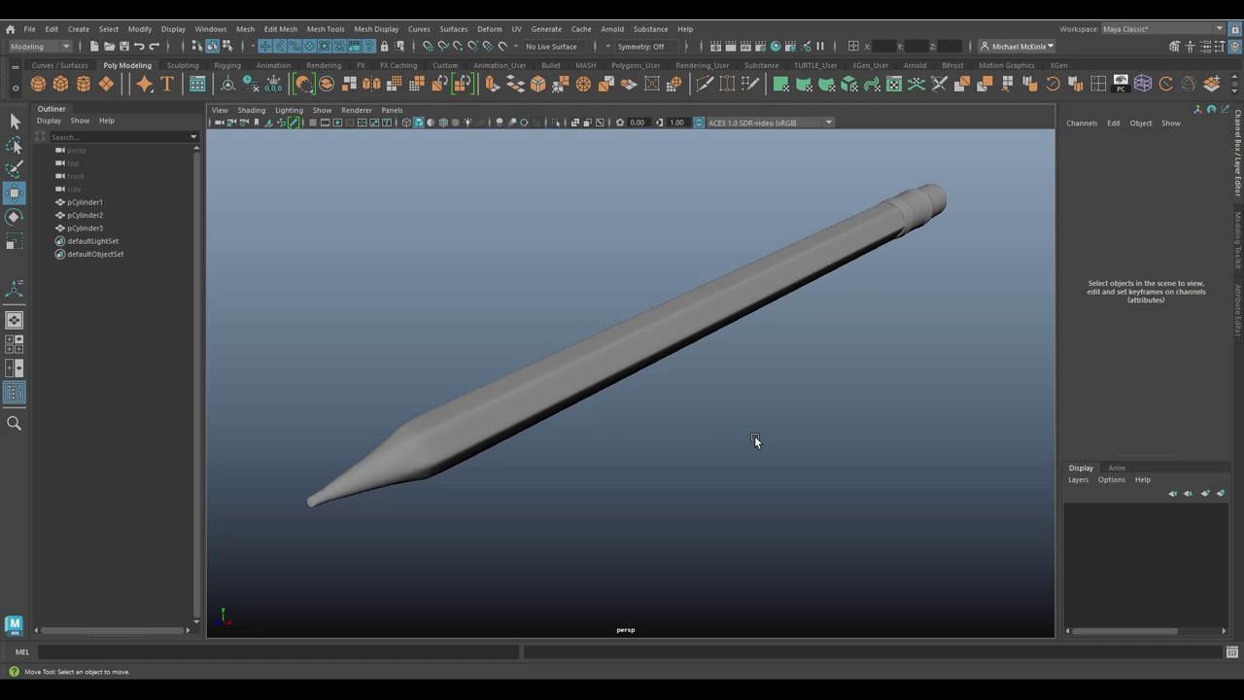
{"action": "left_click_drag", "start_coordinate": [824, 413], "coordinate": [764, 330], "text": "alt"}
{"action": "middle_click_drag", "start_coordinate": [802, 355], "coordinate": [597, 415], "text": "alt"}
{"action": "right_click_drag", "start_coordinate": [597, 414], "coordinate": [870, 401], "text": "alt"}
{"action": "left_click", "coordinate": [884, 399]}
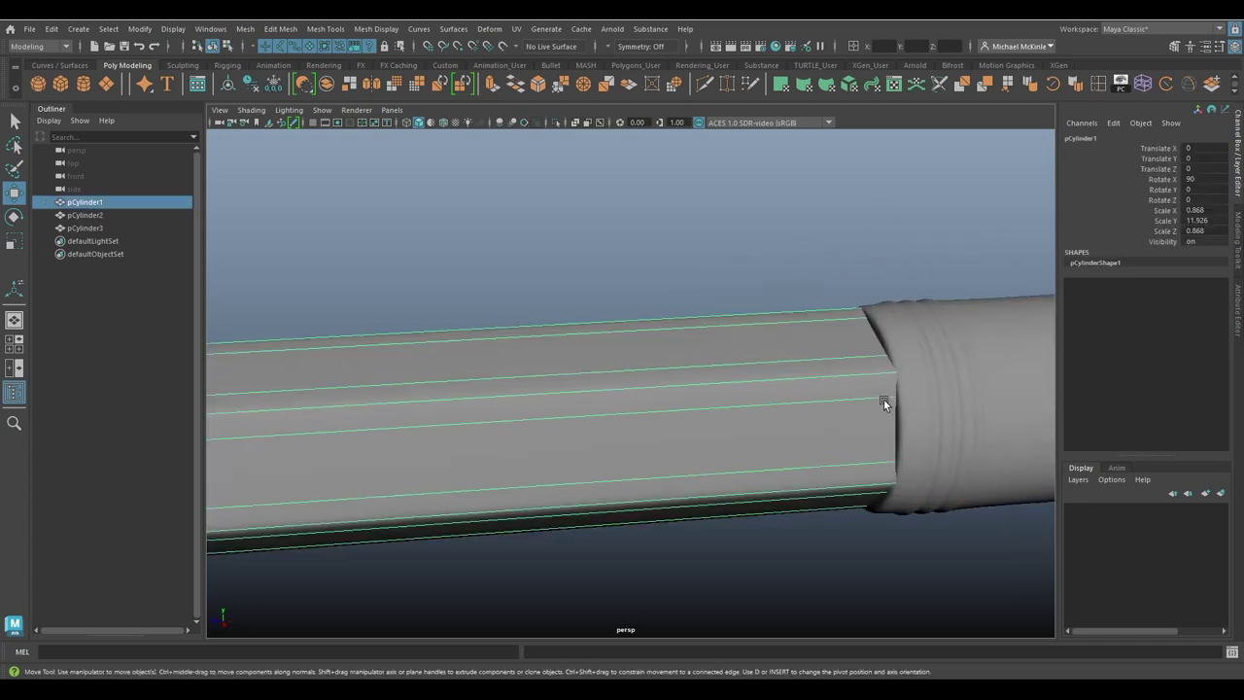
{"action": "middle_click_drag", "start_coordinate": [884, 398], "coordinate": [789, 419], "text": "alt"}
{"action": "left_click", "coordinate": [747, 384]}
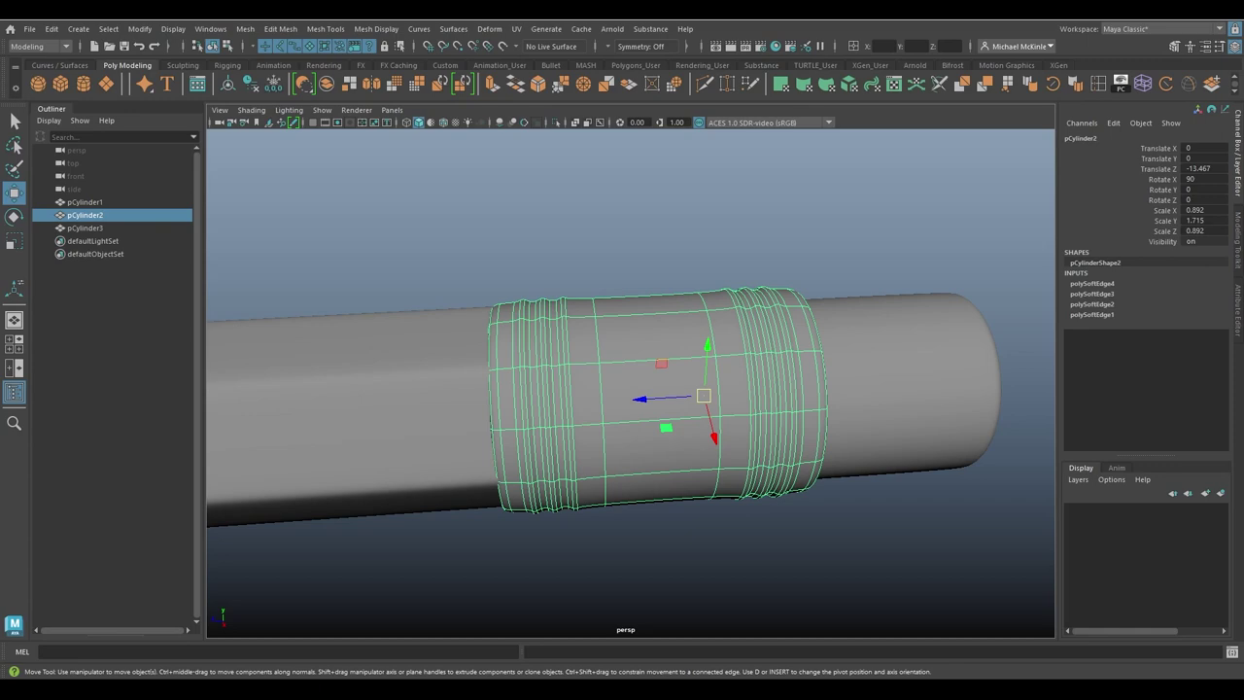
Step: Bring the pencils.jpg reference photo beside the model to compare the ferrule, and move it away again
{"action": "mouse_move", "coordinate": [1243, 107]}
{"action": "left_mouse_down"}
{"action": "mouse_move", "coordinate": [671, 122]}
{"action": "mouse_move", "coordinate": [806, 113]}
{"action": "left_mouse_up"}
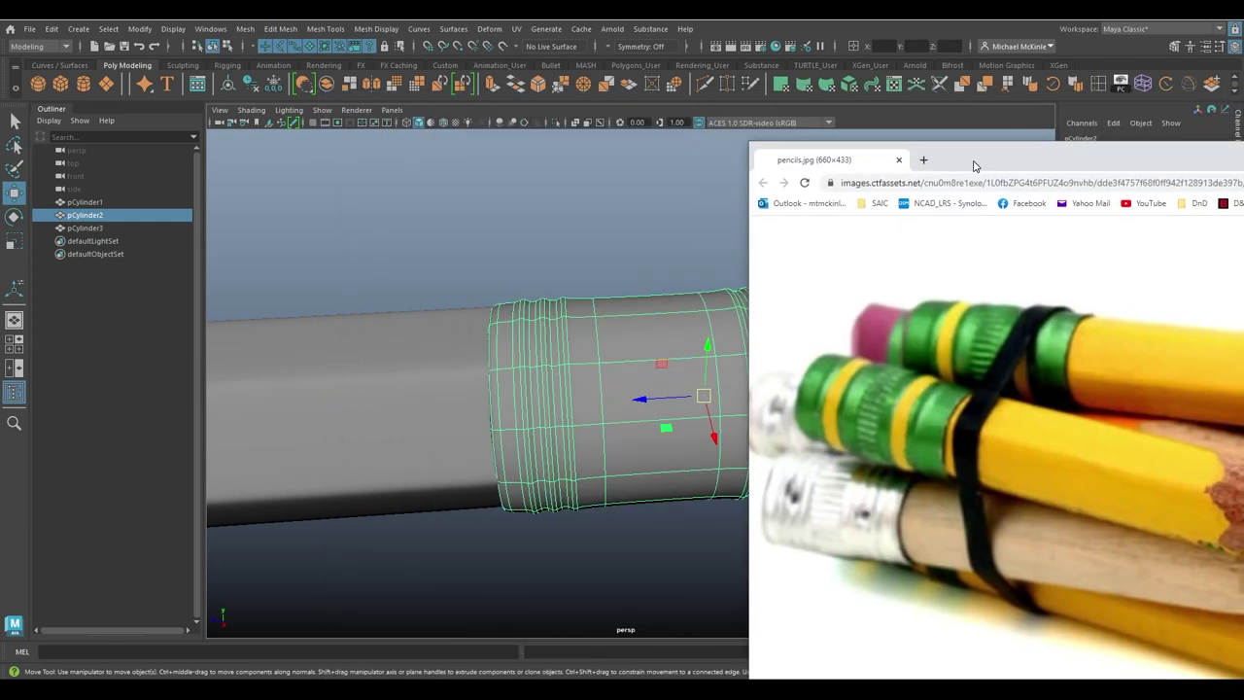
{"action": "mouse_move", "coordinate": [973, 167]}
{"action": "left_mouse_down"}
{"action": "mouse_move", "coordinate": [1111, 97]}
{"action": "mouse_move", "coordinate": [1063, 90]}
{"action": "left_mouse_up"}
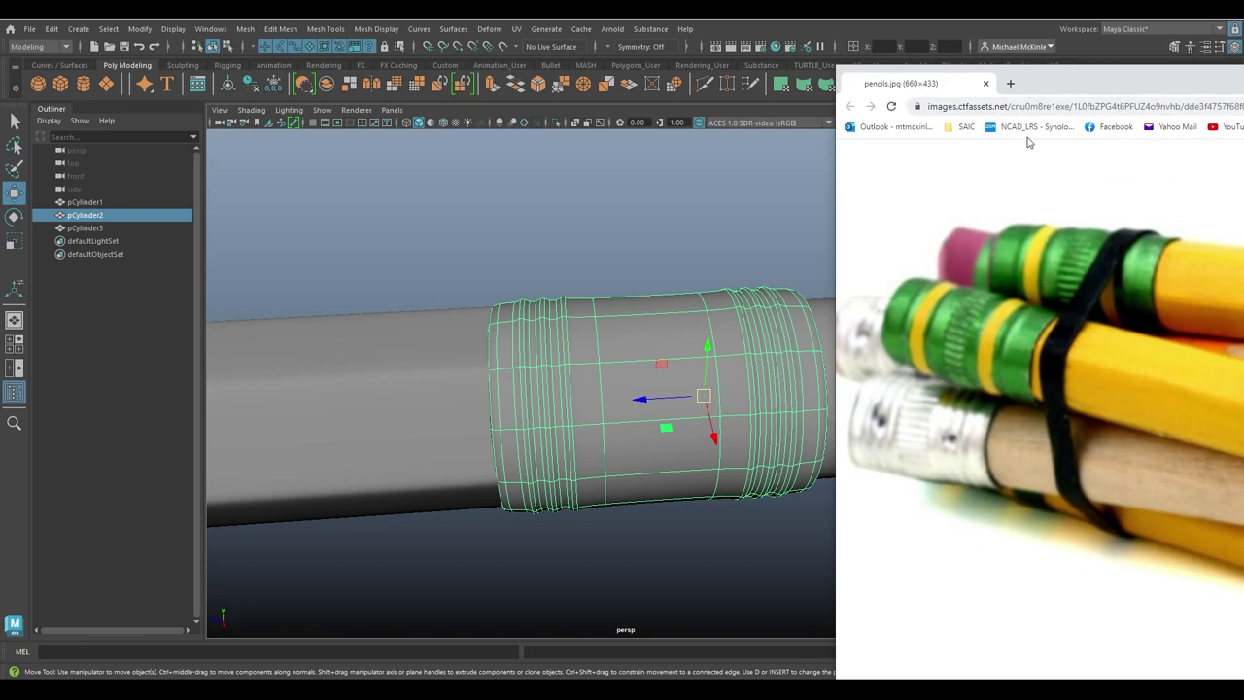
{"action": "left_click_drag", "start_coordinate": [1055, 87], "coordinate": [1243, 86]}
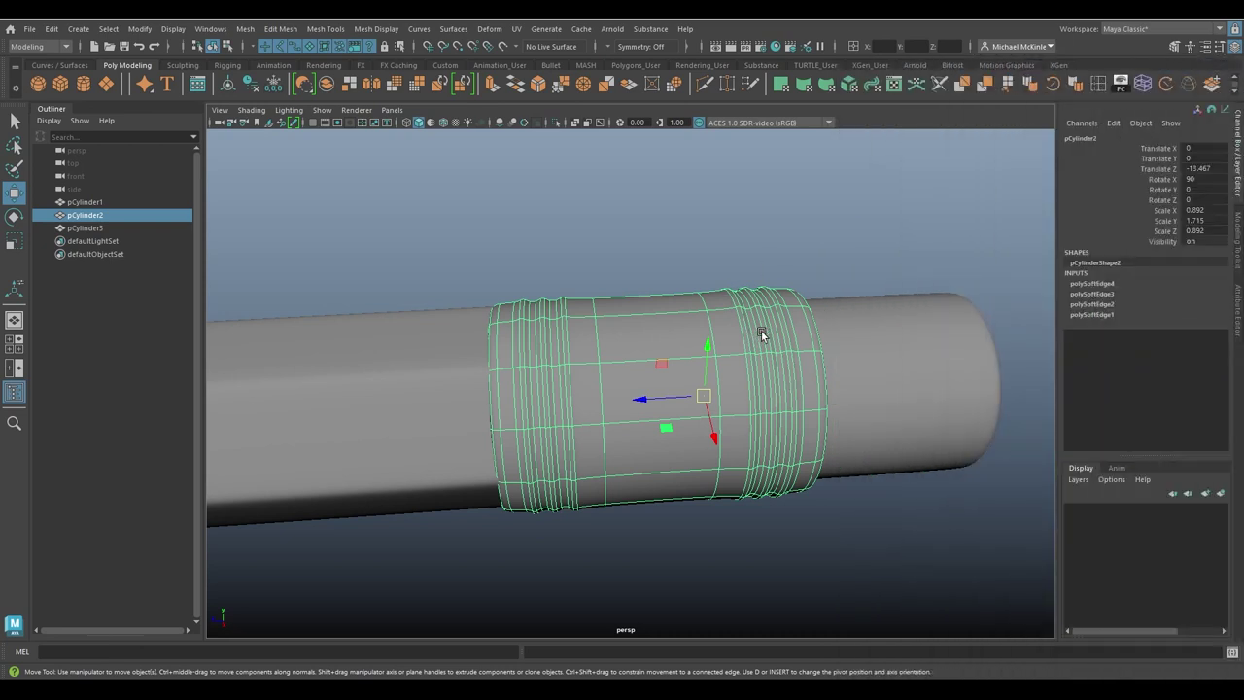
Step: Examine the ferrule in proportion to the whole pencil, ending with nothing selected
{"action": "key", "text": "alt+d"}
{"action": "left_click_drag", "start_coordinate": [769, 350], "coordinate": [806, 364], "text": "alt"}
{"action": "right_click_drag", "start_coordinate": [806, 364], "coordinate": [541, 323], "text": "alt"}
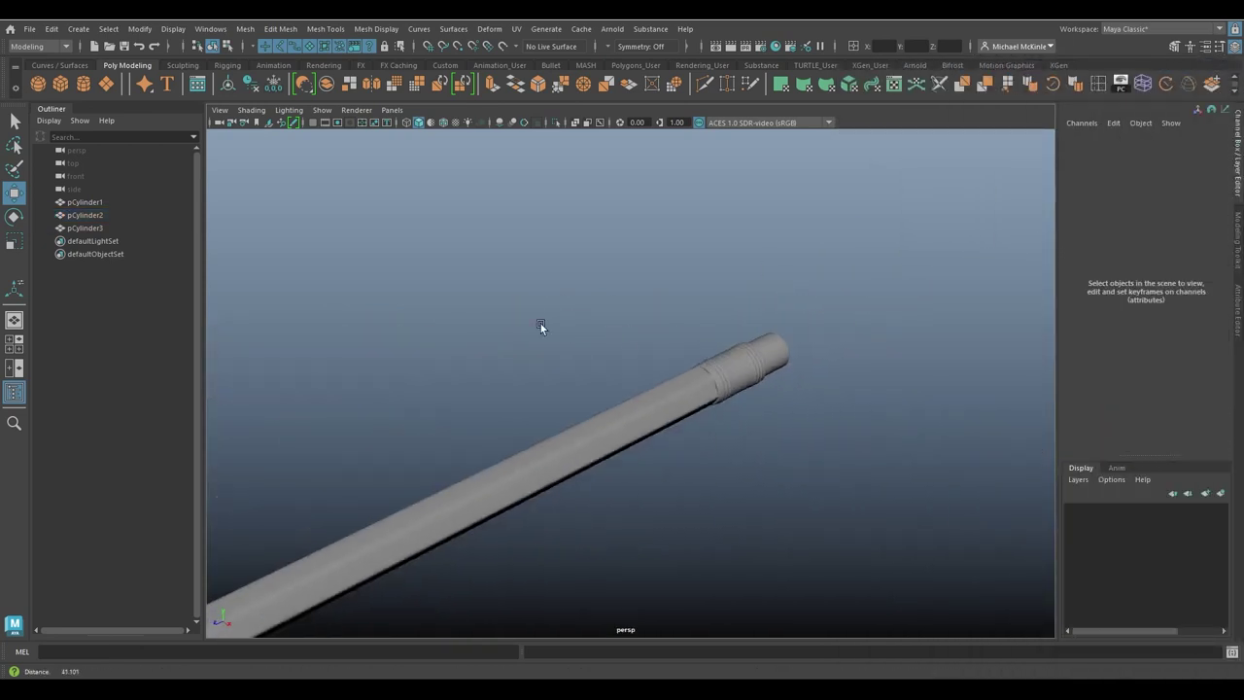
{"action": "left_click_drag", "start_coordinate": [731, 403], "coordinate": [861, 323]}
{"action": "left_click", "coordinate": [755, 362]}
{"action": "middle_click_drag", "start_coordinate": [791, 409], "coordinate": [850, 389], "text": "alt"}
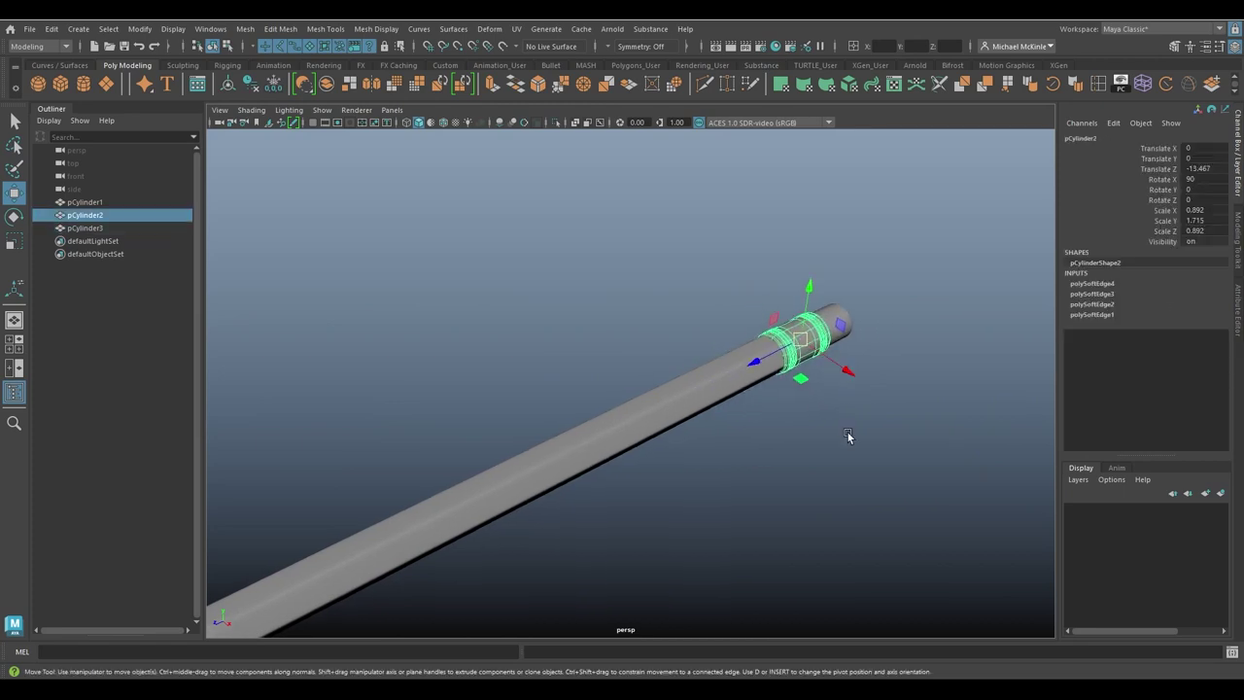
{"action": "left_click", "coordinate": [849, 438]}
{"action": "middle_click_drag", "start_coordinate": [836, 436], "coordinate": [893, 387], "text": "alt"}
{"action": "mouse_move", "coordinate": [892, 387]}
{"action": "left_mouse_down", "text": "alt"}
{"action": "mouse_move", "coordinate": [798, 380]}
{"action": "mouse_move", "coordinate": [800, 405]}
{"action": "mouse_move", "coordinate": [786, 375]}
{"action": "left_mouse_up", "text": "alt"}
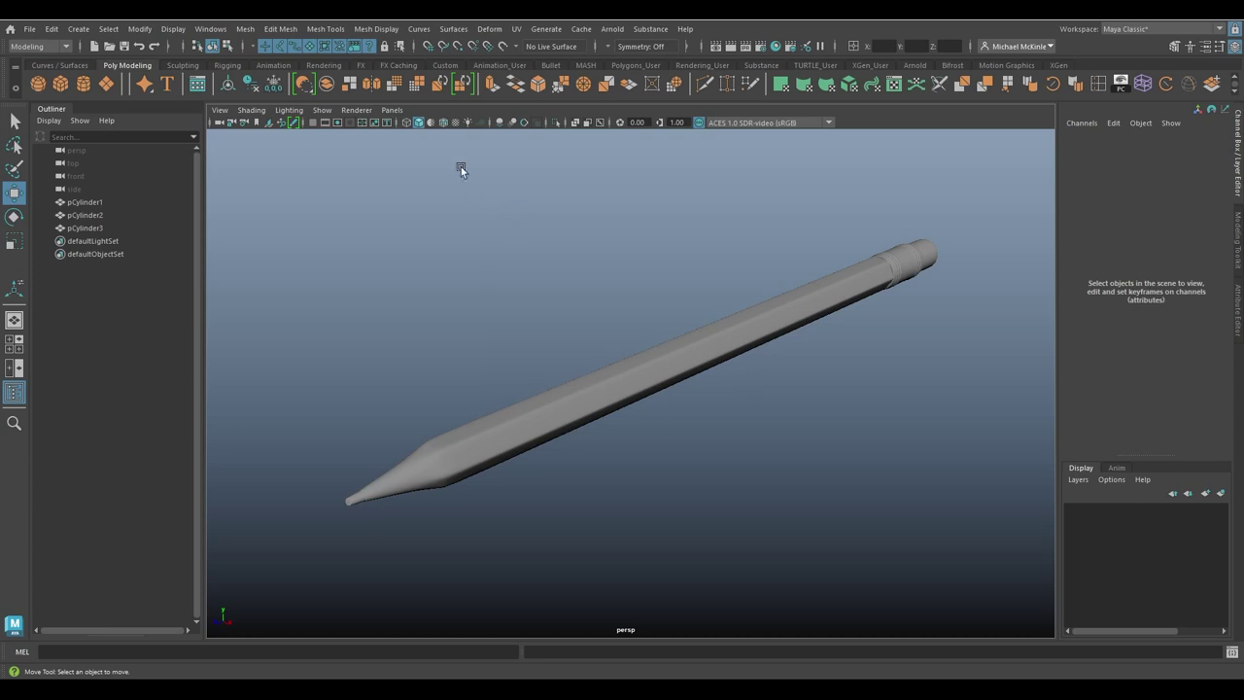
Step: Show wireframe on shaded, switch off smooth preview for all three pencil parts, and examine their base mesh edges
{"action": "left_click", "coordinate": [445, 124]}
{"action": "mouse_move", "coordinate": [583, 169]}
{"action": "left_mouse_down", "text": "alt"}
{"action": "mouse_move", "coordinate": [823, 314]}
{"action": "mouse_move", "coordinate": [711, 294]}
{"action": "mouse_move", "coordinate": [781, 287]}
{"action": "mouse_move", "coordinate": [847, 350]}
{"action": "mouse_move", "coordinate": [941, 381]}
{"action": "mouse_move", "coordinate": [880, 344]}
{"action": "mouse_move", "coordinate": [866, 349]}
{"action": "left_mouse_up", "text": "alt"}
{"action": "left_click_drag", "start_coordinate": [998, 234], "coordinate": [681, 435]}
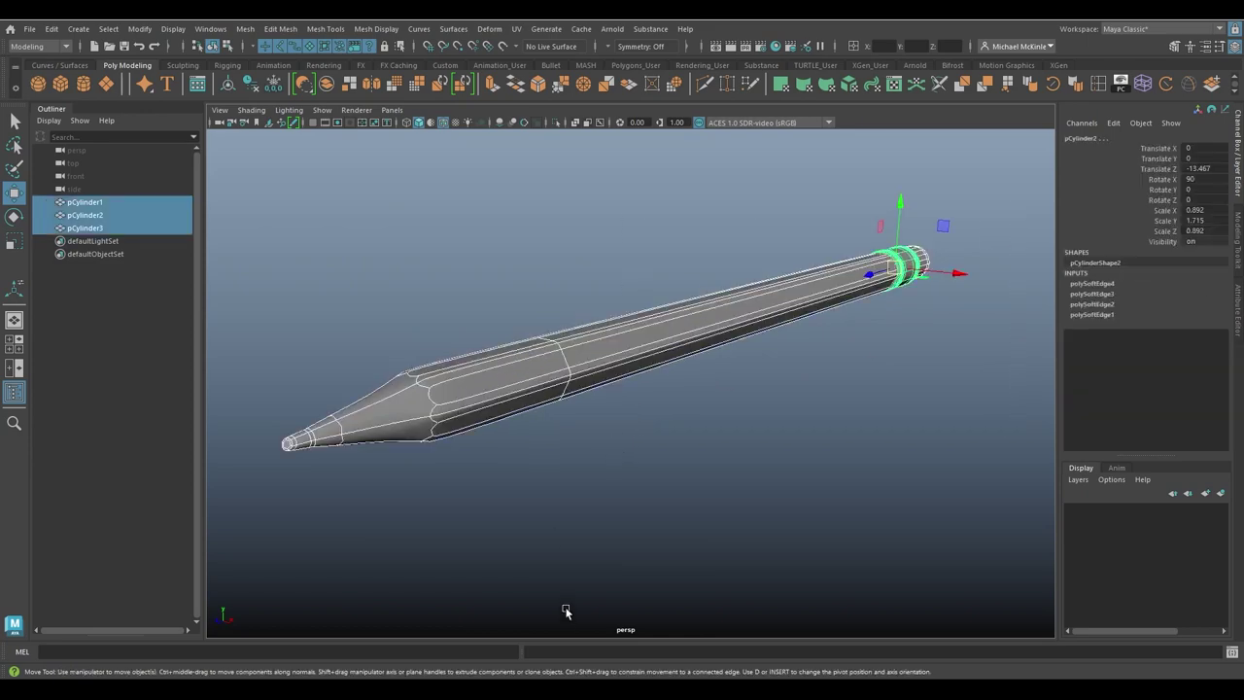
{"action": "key", "text": "1"}
{"action": "left_click", "coordinate": [743, 474]}
{"action": "mouse_move", "coordinate": [857, 426]}
{"action": "left_mouse_down", "text": "alt"}
{"action": "mouse_move", "coordinate": [857, 438]}
{"action": "mouse_move", "coordinate": [761, 435]}
{"action": "left_mouse_up", "text": "alt"}
{"action": "right_click_drag", "start_coordinate": [761, 435], "coordinate": [874, 467], "text": "alt"}
{"action": "mouse_move", "coordinate": [874, 466]}
{"action": "left_mouse_down", "text": "alt"}
{"action": "mouse_move", "coordinate": [826, 465]}
{"action": "mouse_move", "coordinate": [917, 468]}
{"action": "left_mouse_up", "text": "alt"}
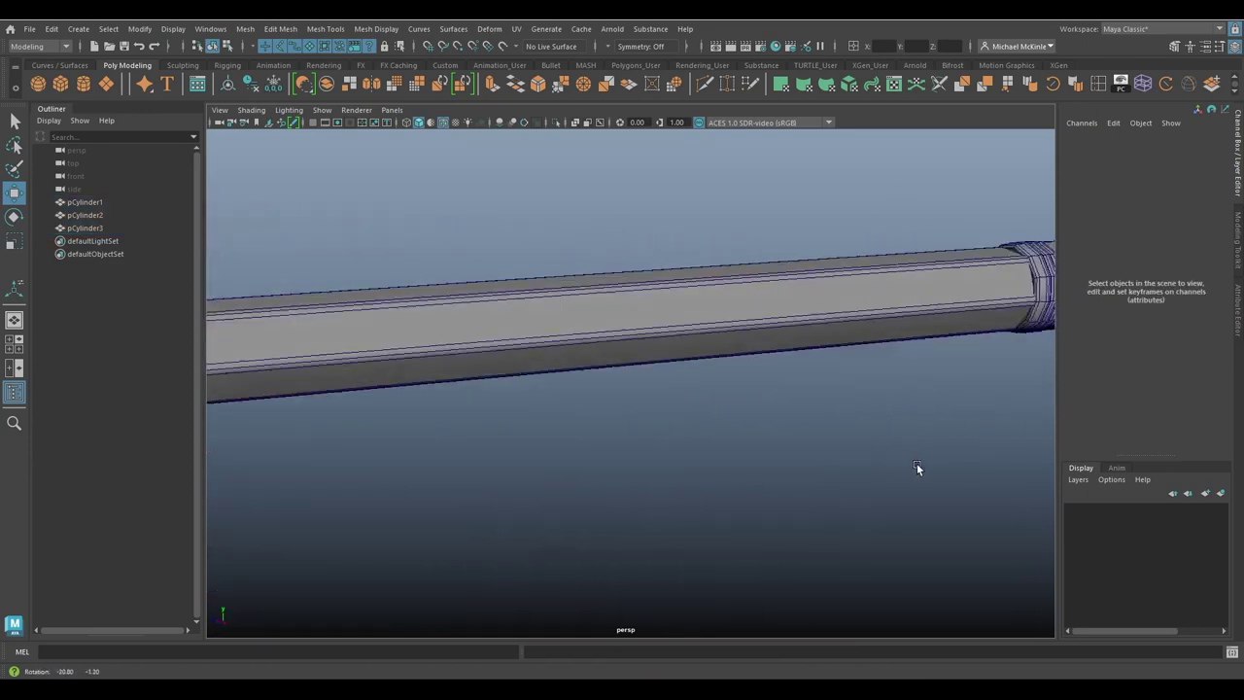
{"action": "right_click_drag", "start_coordinate": [917, 469], "coordinate": [823, 425], "text": "alt"}
{"action": "left_click_drag", "start_coordinate": [822, 425], "coordinate": [857, 431], "text": "alt"}
Step: Restore smooth preview on all three pencil parts and turn off wireframe on shaded
{"action": "left_click_drag", "start_coordinate": [924, 219], "coordinate": [632, 464]}
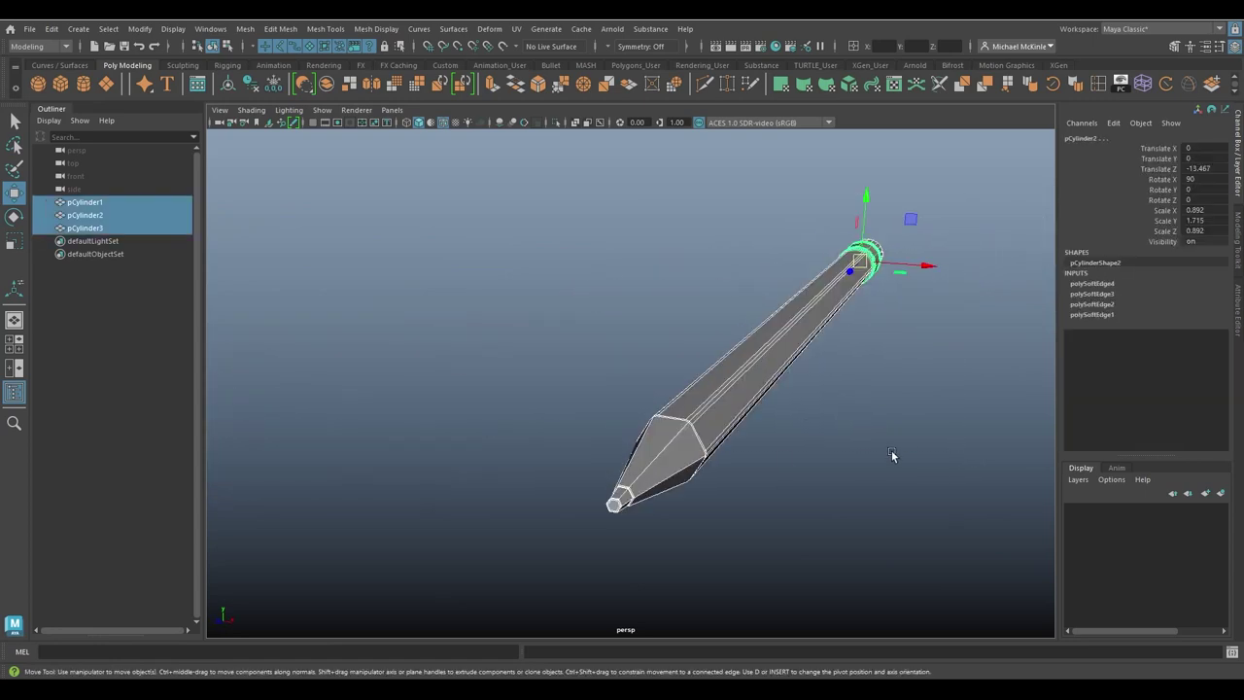
{"action": "left_click", "coordinate": [863, 432]}
{"action": "mouse_move", "coordinate": [865, 416]}
{"action": "left_mouse_down", "text": "alt"}
{"action": "mouse_move", "coordinate": [772, 444]}
{"action": "mouse_move", "coordinate": [782, 441]}
{"action": "left_mouse_up", "text": "alt"}
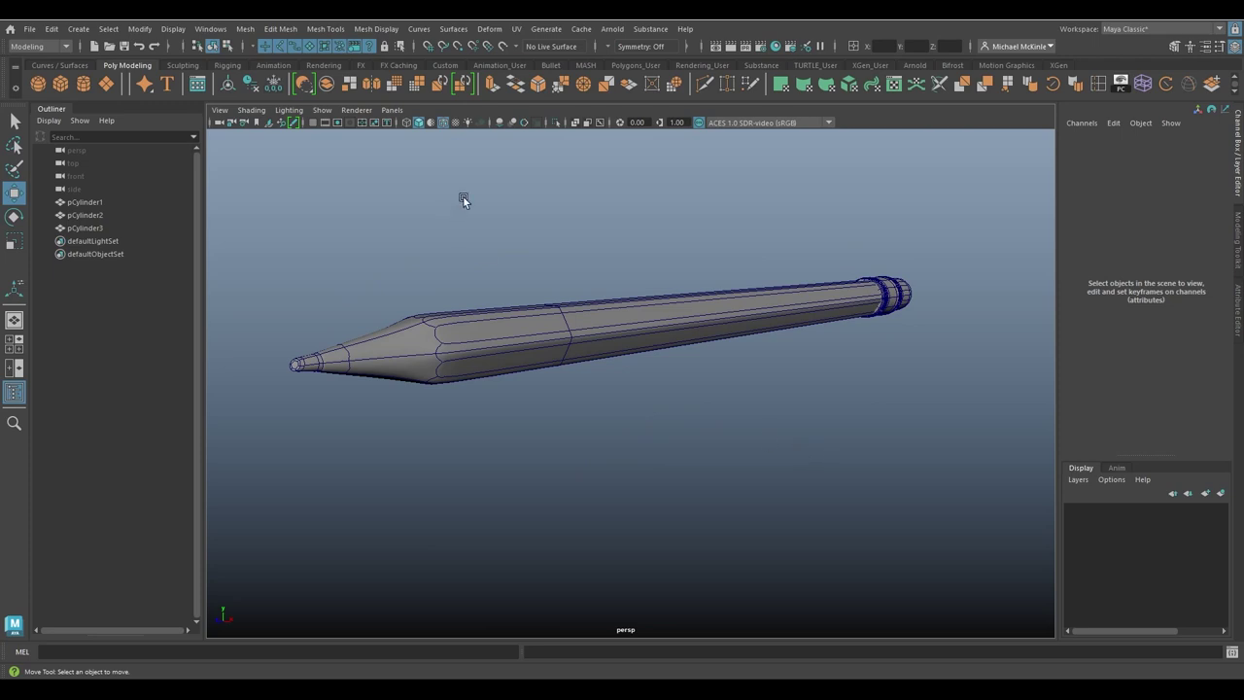
{"action": "left_click", "coordinate": [443, 124]}
Step: Examine the complete smoothed pencil from tip to eraser without wireframe
{"action": "left_click_drag", "start_coordinate": [719, 302], "coordinate": [755, 359], "text": "alt"}
{"action": "middle_click_drag", "start_coordinate": [754, 360], "coordinate": [837, 328], "text": "alt"}
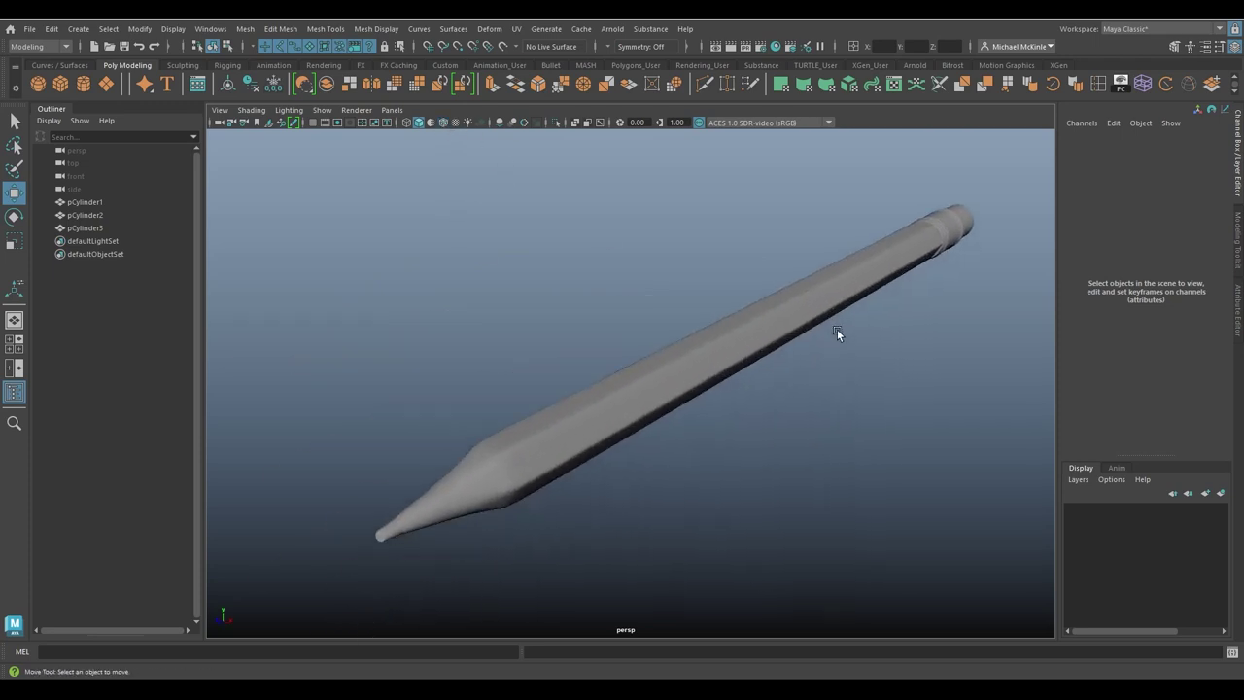
{"action": "right_click_drag", "start_coordinate": [837, 328], "coordinate": [781, 356], "text": "alt"}
{"action": "middle_click_drag", "start_coordinate": [780, 356], "coordinate": [741, 349], "text": "alt"}
{"action": "right_click_drag", "start_coordinate": [741, 349], "coordinate": [803, 398], "text": "alt"}
{"action": "middle_click_drag", "start_coordinate": [803, 399], "coordinate": [829, 422], "text": "alt"}
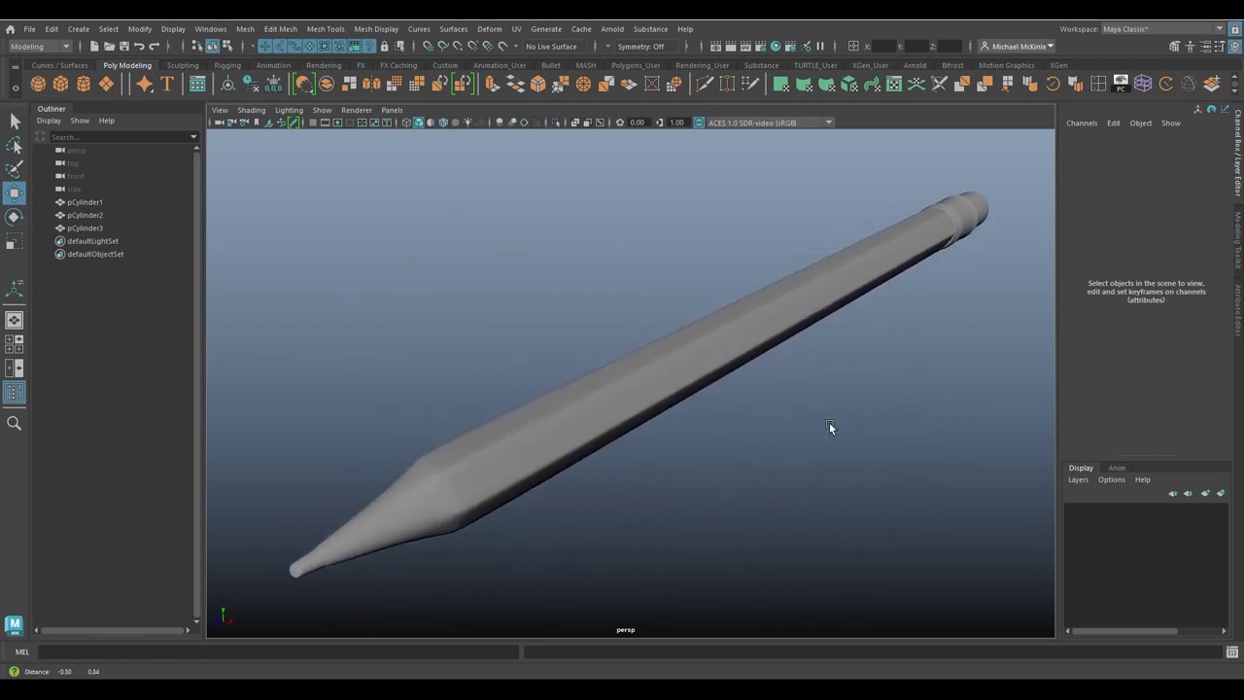
{"action": "right_click_drag", "start_coordinate": [887, 421], "coordinate": [698, 403], "text": "alt"}
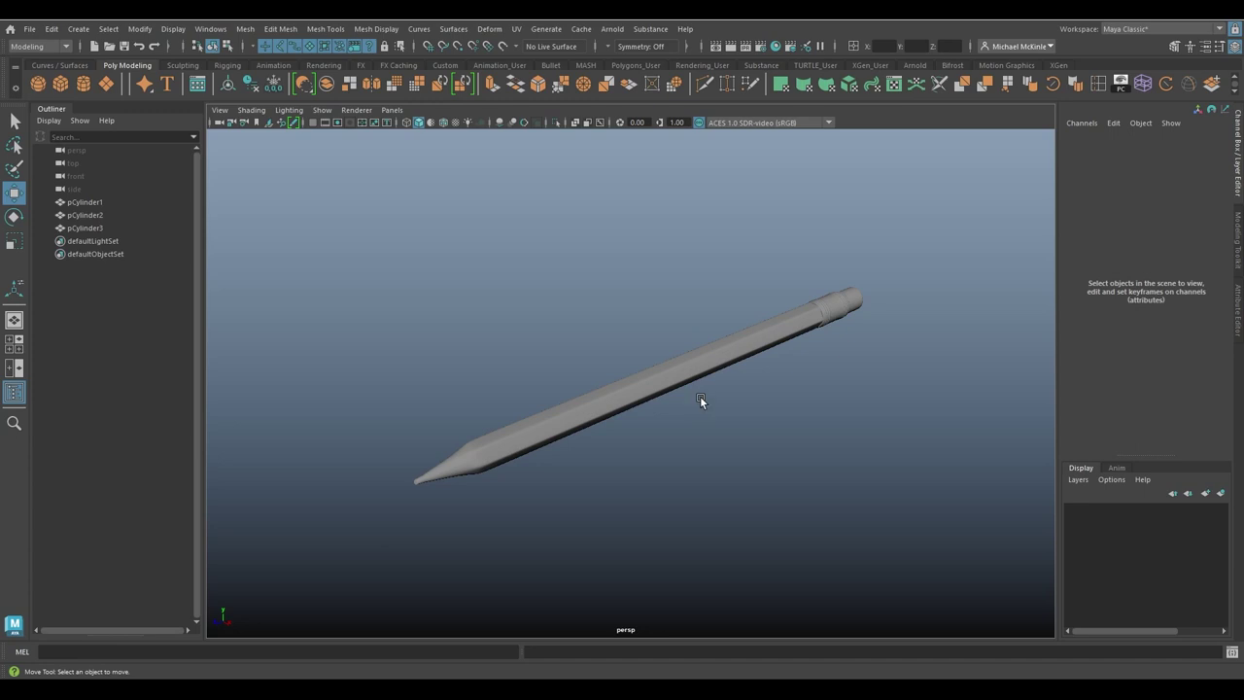
{"action": "mouse_move", "coordinate": [677, 419]}
{"action": "left_mouse_down", "text": "alt"}
{"action": "mouse_move", "coordinate": [783, 437]}
{"action": "mouse_move", "coordinate": [739, 437]}
{"action": "mouse_move", "coordinate": [761, 439]}
{"action": "left_mouse_up", "text": "alt"}
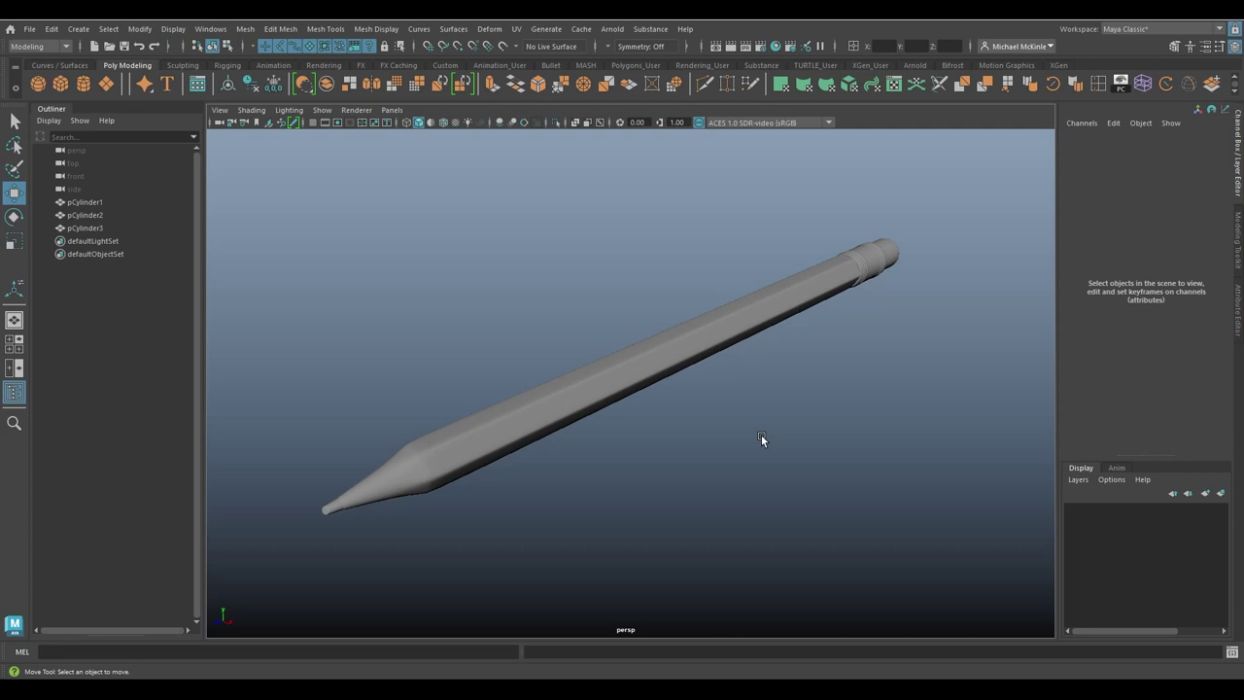